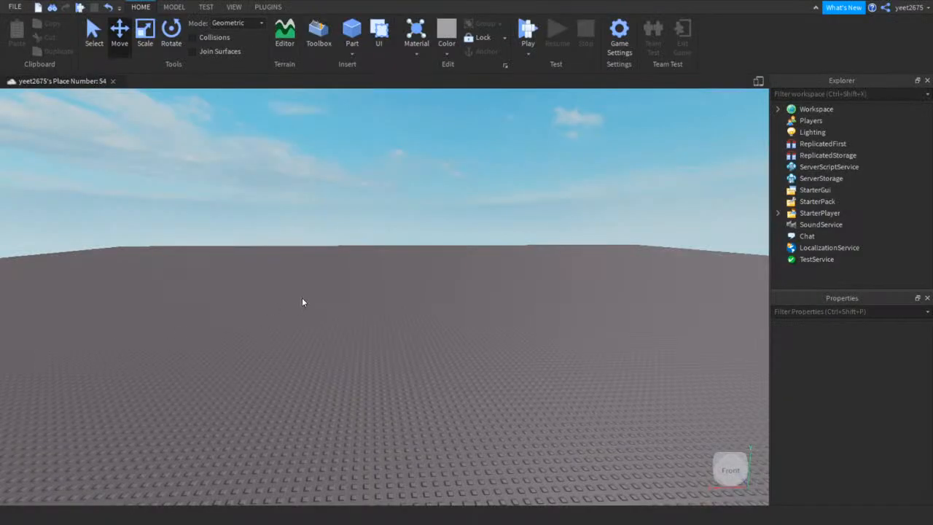
# Insert a new block part on the baseplate
pyautogui.moveTo(302, 298); pyautogui.dragTo(301, 298, button='right')
pyautogui.moveTo(371, 280); pyautogui.dragTo(362, 277, button='right')
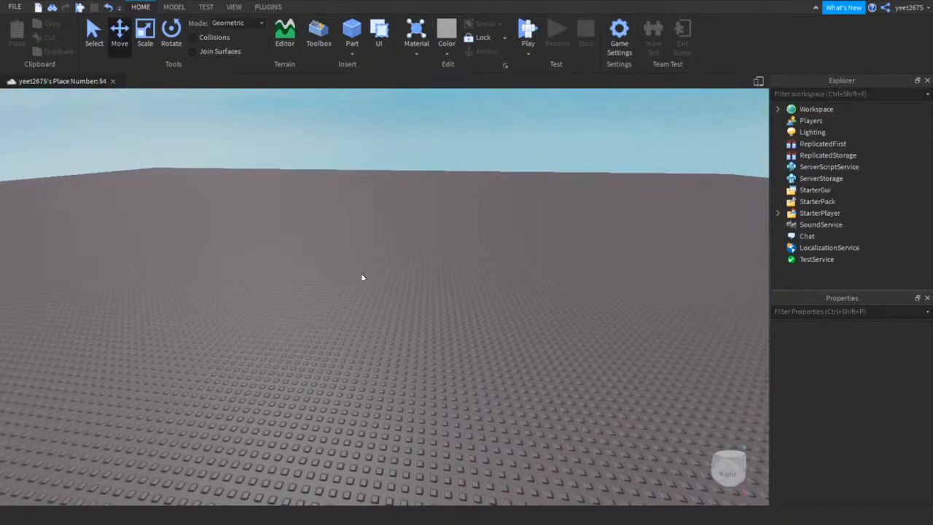
pyautogui.click(352, 31)
pyautogui.moveTo(487, 268); pyautogui.dragTo(487, 268, button='right')
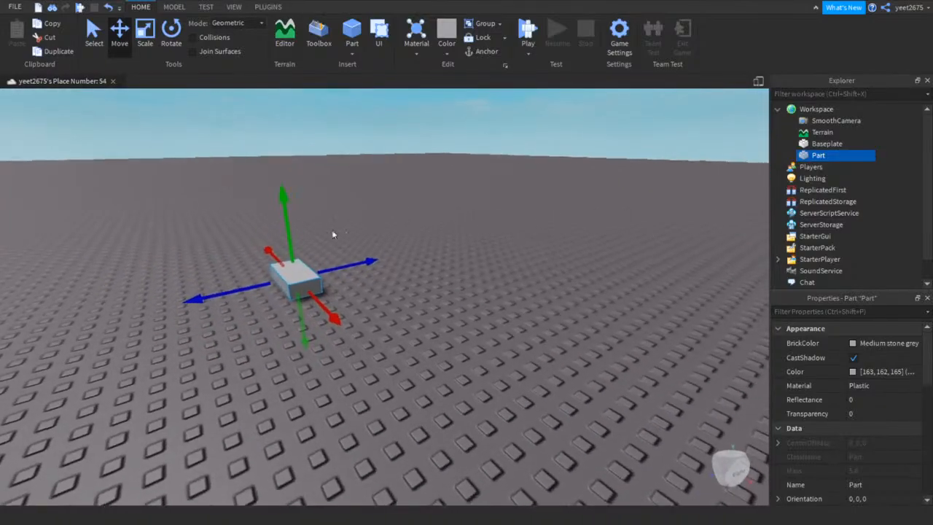
# Resize the part to 2 × 4 × 2 studs with the resize tool of the Building Tools by F3X plugin
pyautogui.hotkey('ctrl', '4')
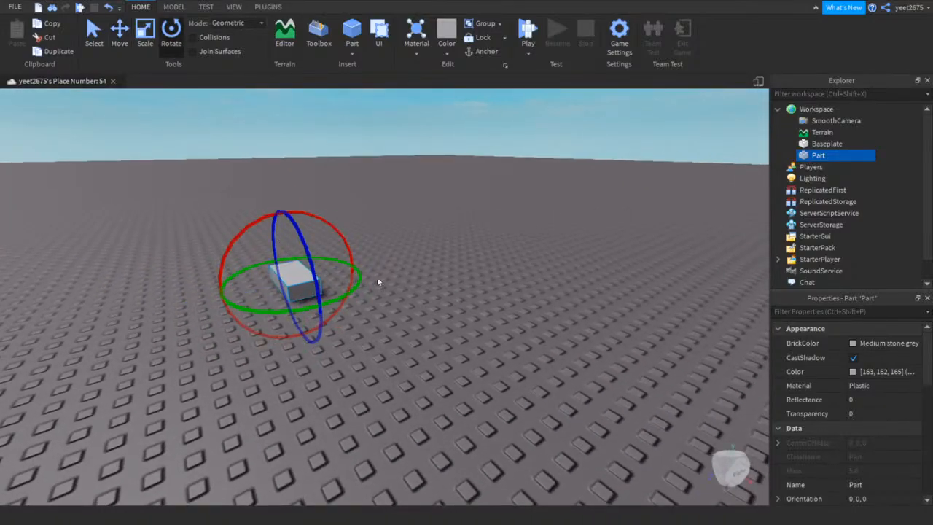
pyautogui.moveTo(377, 282); pyautogui.dragTo(377, 282, button='right')
pyautogui.click(267, 6)
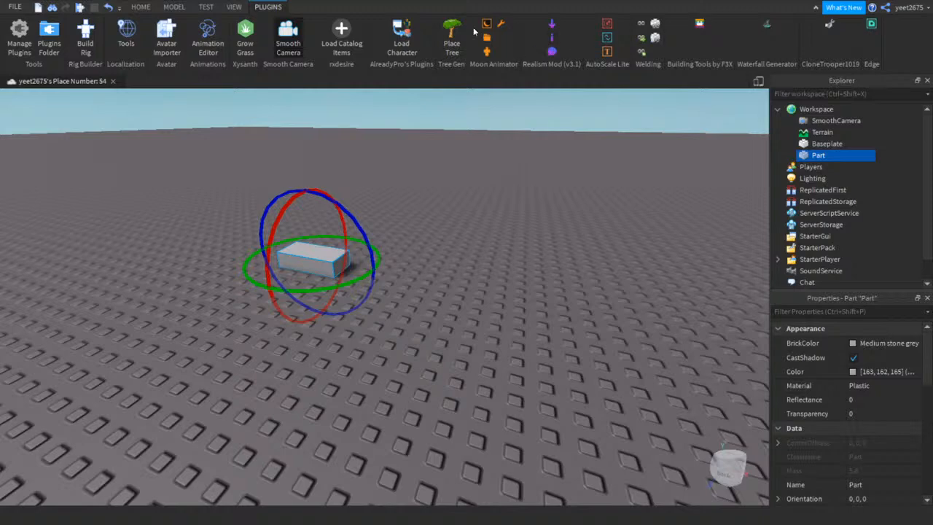
pyautogui.click(697, 23)
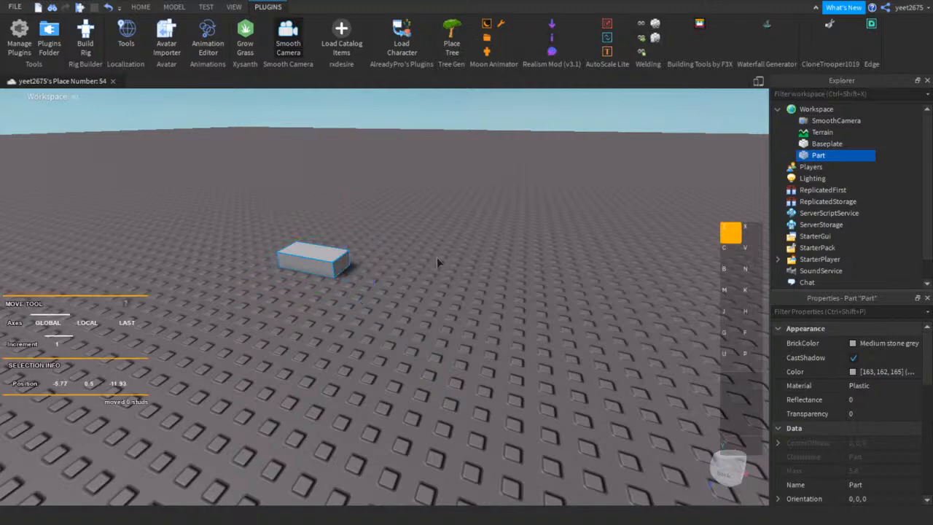
pyautogui.moveTo(477, 266); pyautogui.dragTo(477, 266, button='right')
pyautogui.press('x')
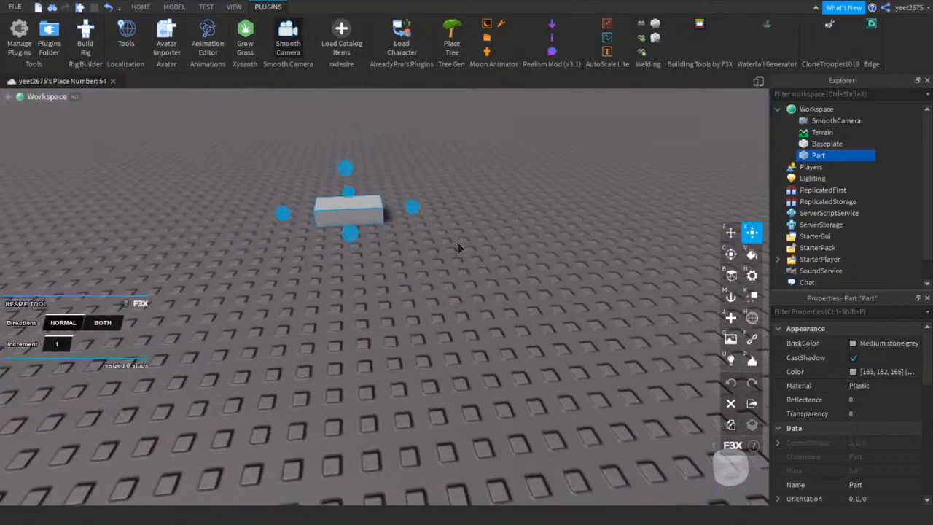
pyautogui.moveTo(393, 195); pyautogui.dragTo(394, 195, button='right')
pyautogui.press('w')
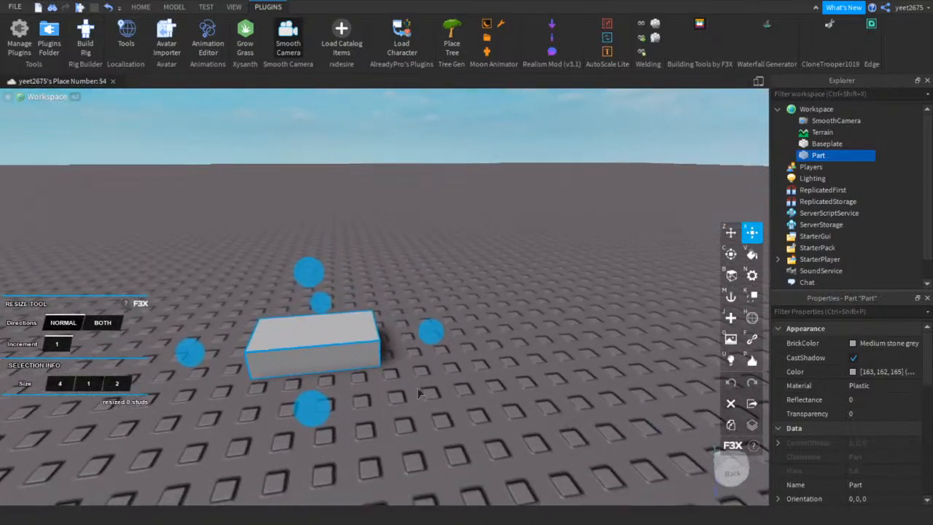
pyautogui.moveTo(430, 335); pyautogui.dragTo(366, 335)
pyautogui.moveTo(280, 273); pyautogui.dragTo(247, 168)
pyautogui.press('d')
pyautogui.moveTo(343, 272); pyautogui.dragTo(343, 273, button='right')
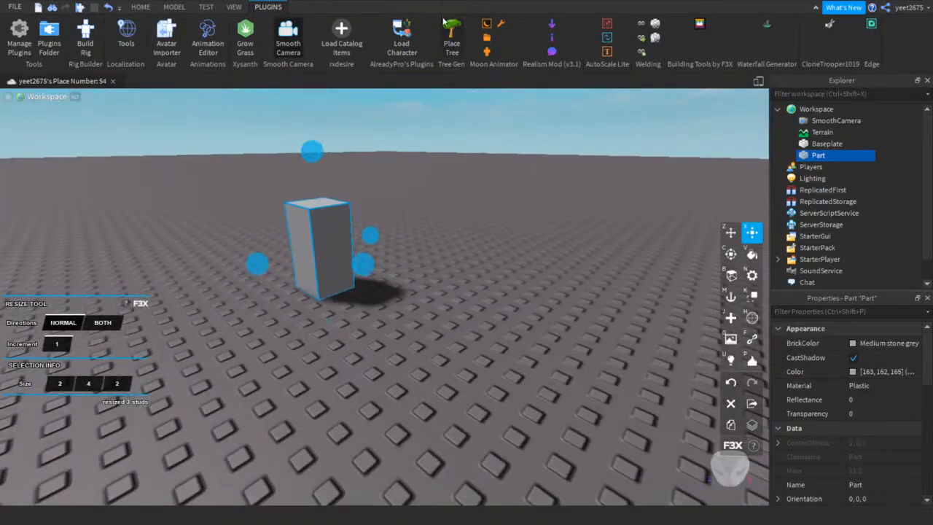
# Raise the block slightly above the baseplate with the Move tool and duplicate it in place
pyautogui.hotkey('ctrl', '2')
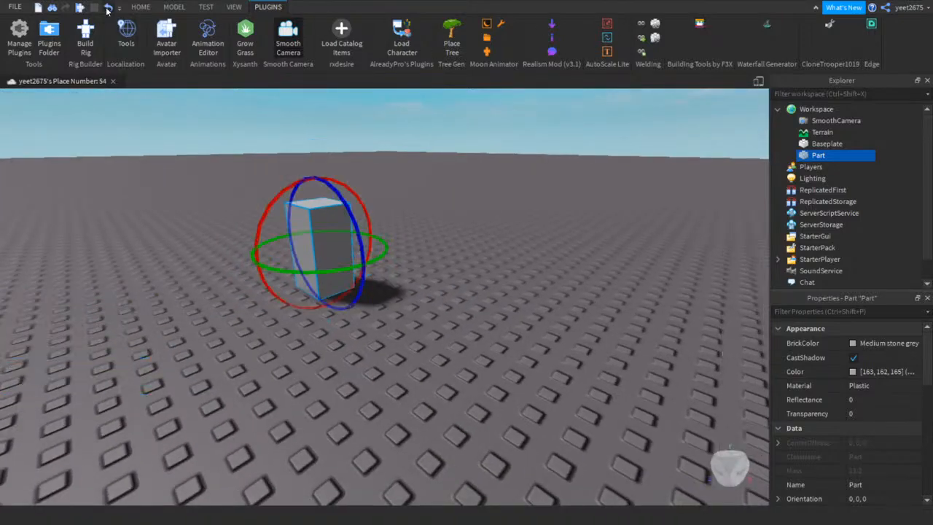
pyautogui.click(140, 8)
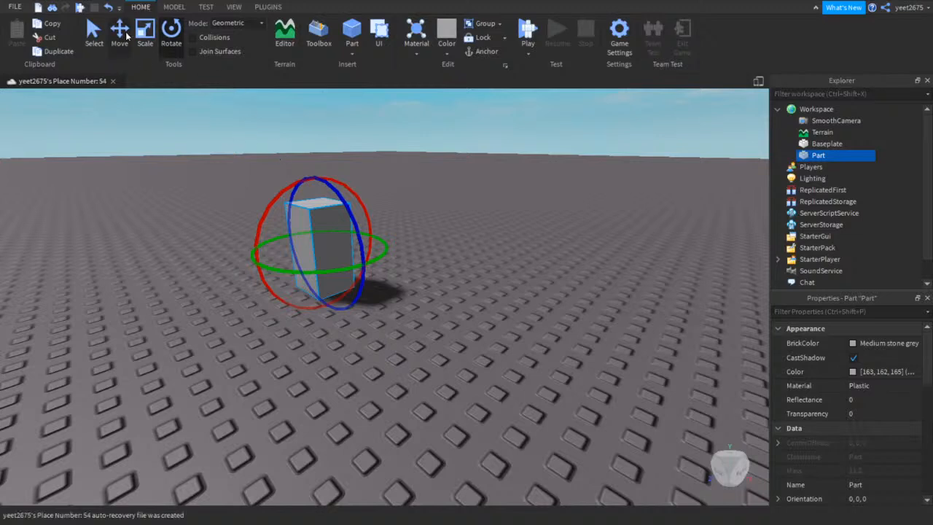
pyautogui.hotkey('ctrl', '2')
pyautogui.moveTo(308, 149); pyautogui.dragTo(311, 145)
pyautogui.moveTo(439, 182); pyautogui.dragTo(435, 181, button='right')
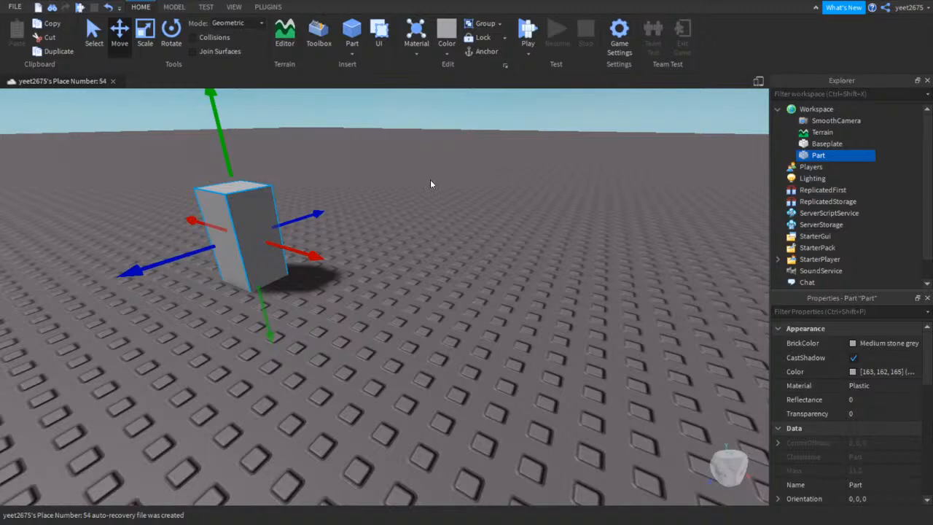
pyautogui.hotkey('ctrl', 'd')
# Scale the duplicate shorter at its top and bottom and shift its depth so it protrudes from one side face of the block
pyautogui.moveTo(362, 183); pyautogui.dragTo(359, 184, button='right')
pyautogui.press('a')
pyautogui.hotkey('ctrl', '3')
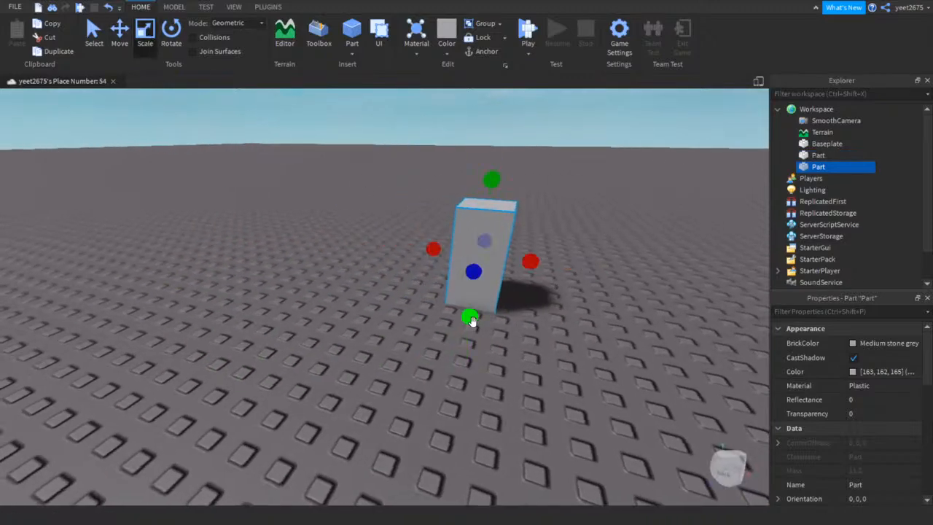
pyautogui.moveTo(473, 317); pyautogui.dragTo(474, 306)
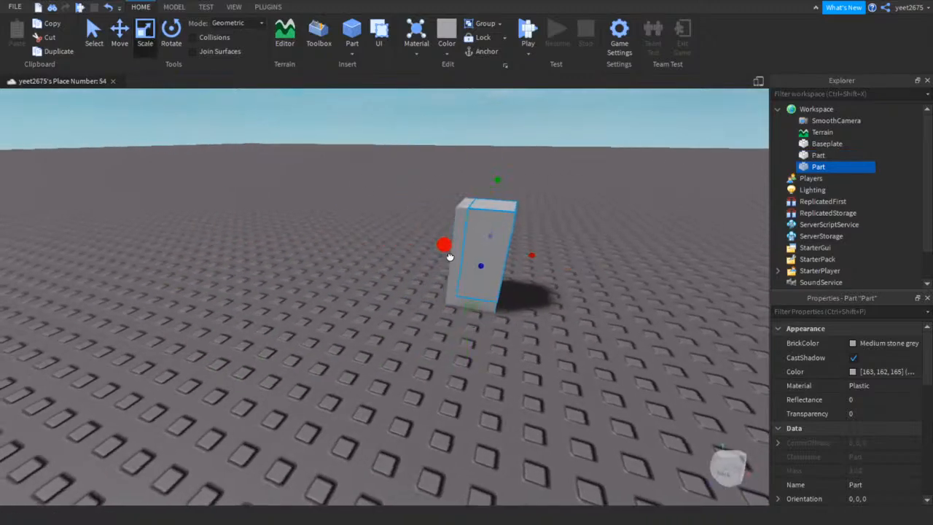
pyautogui.moveTo(494, 182); pyautogui.dragTo(495, 194)
pyautogui.moveTo(569, 239); pyautogui.dragTo(569, 269, button='right')
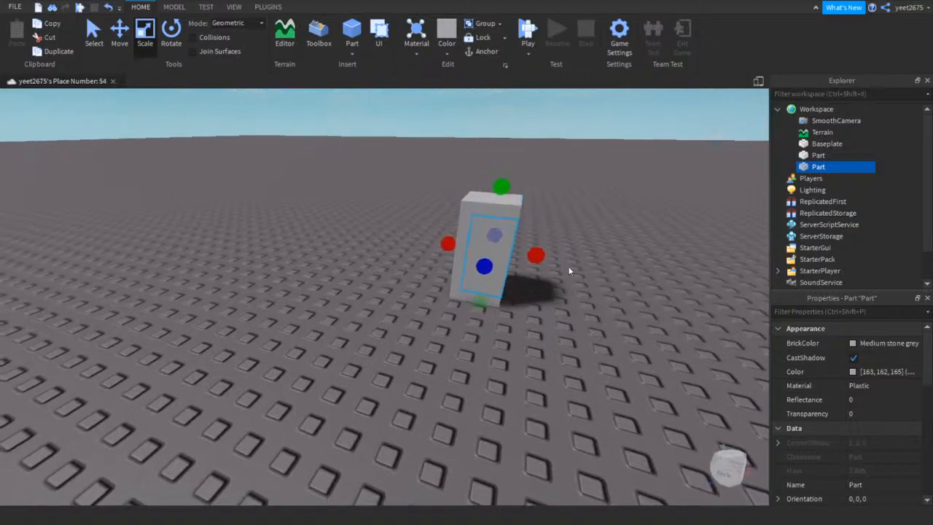
pyautogui.moveTo(540, 258); pyautogui.dragTo(550, 260)
pyautogui.moveTo(490, 305); pyautogui.dragTo(493, 298)
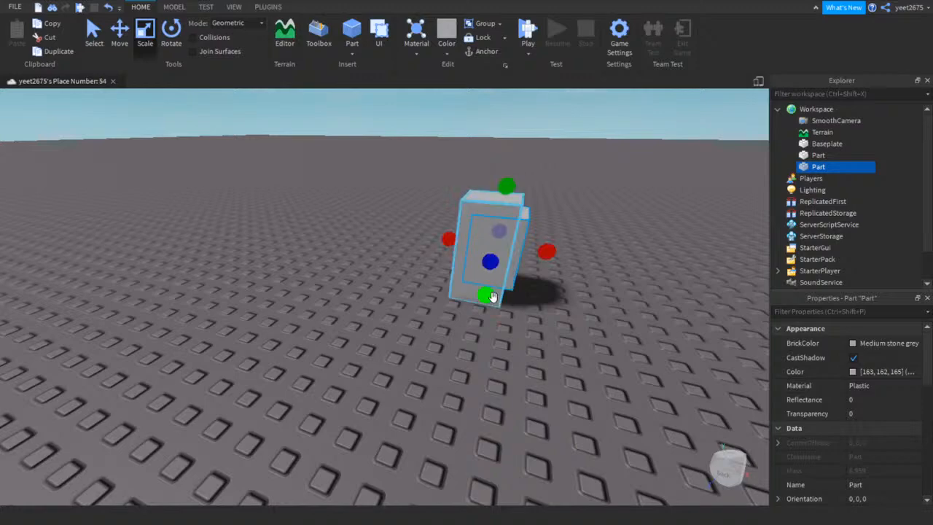
pyautogui.moveTo(592, 275); pyautogui.dragTo(505, 228, button='right')
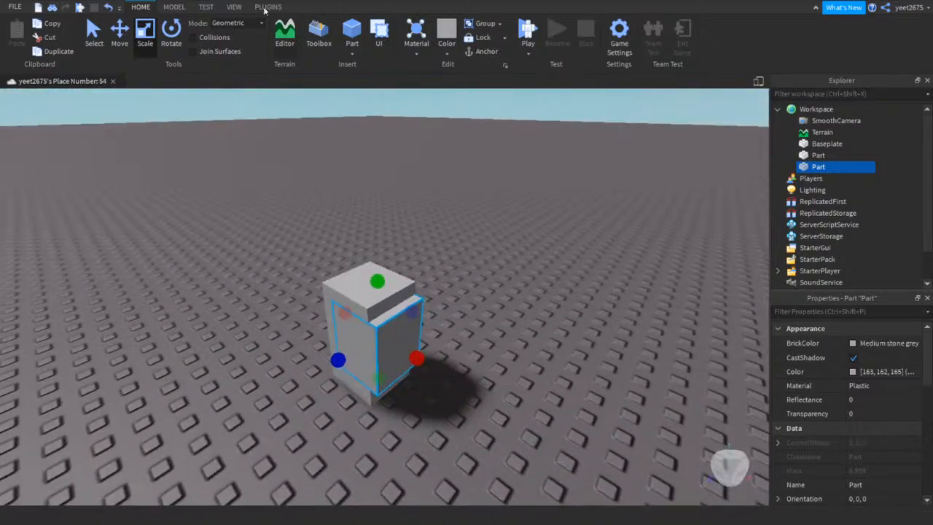
# Negate the protruding duplicate and union it with the block to cut out a recess
pyautogui.click(174, 7)
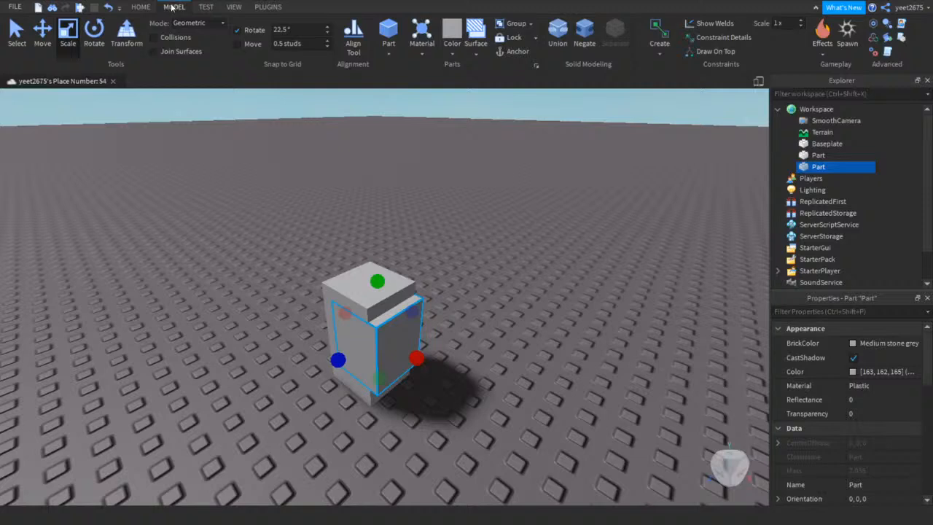
pyautogui.click(585, 33)
pyautogui.keyDown('shift'); pyautogui.click(352, 289); pyautogui.keyUp('shift')
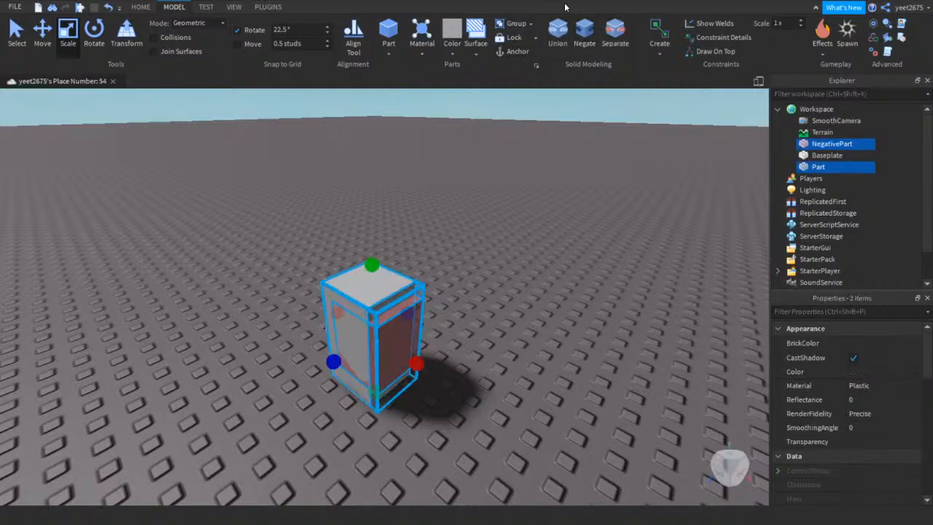
pyautogui.click(557, 32)
pyautogui.click(550, 343)
pyautogui.moveTo(551, 343); pyautogui.dragTo(548, 355, button='right')
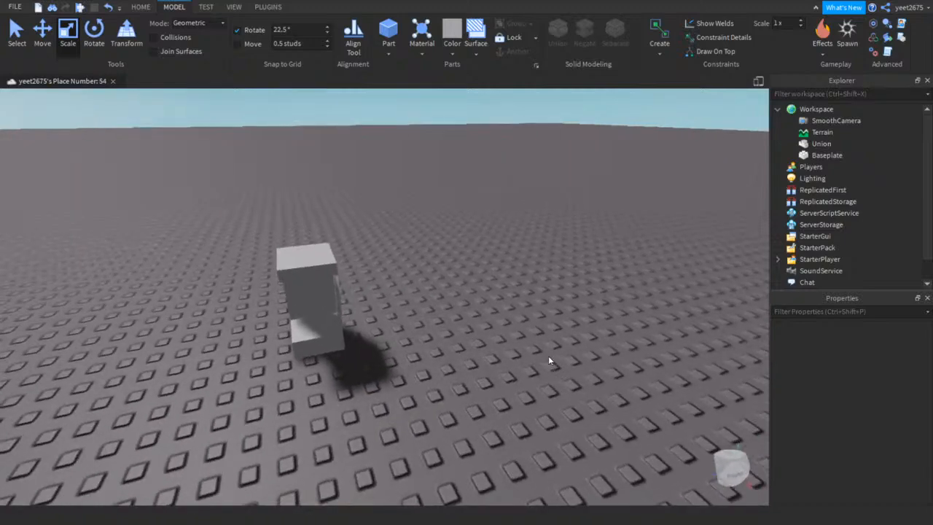
# Undo the union and the negation, and narrow the protruding duplicate so both its sides are inset from the block's edges
pyautogui.click(107, 7)
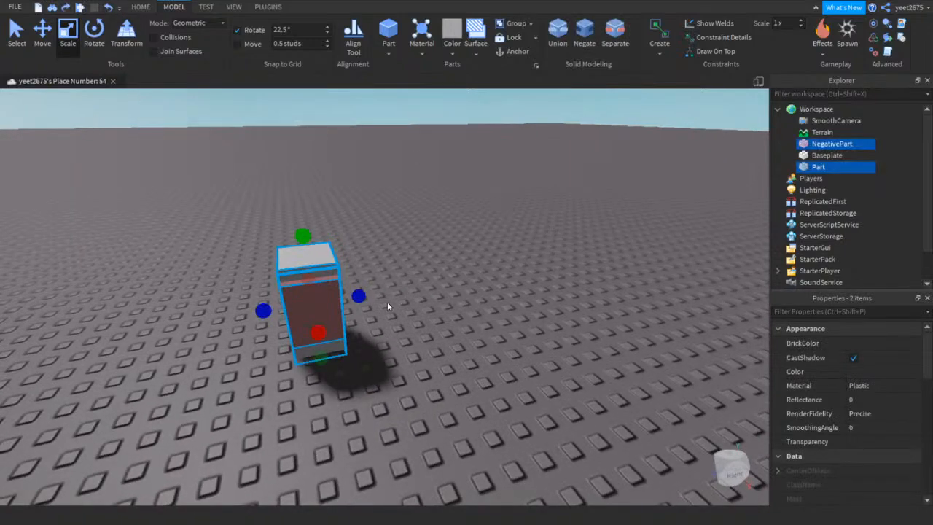
pyautogui.moveTo(459, 317); pyautogui.dragTo(590, 319, button='right')
pyautogui.click(589, 319)
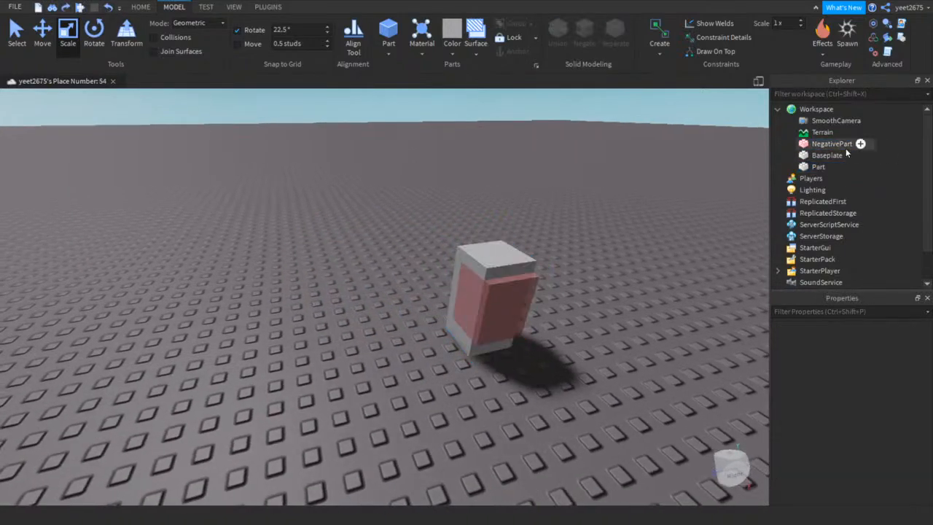
pyautogui.click(804, 143)
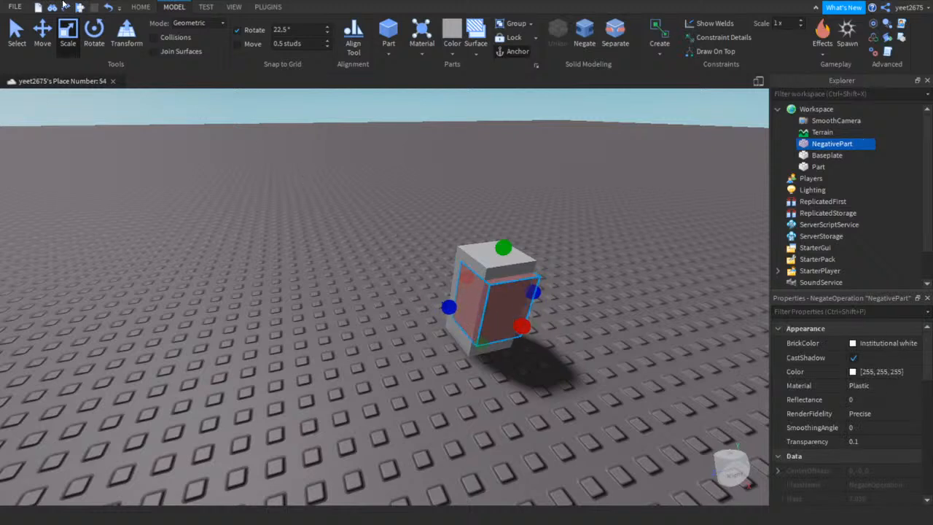
pyautogui.click(107, 7)
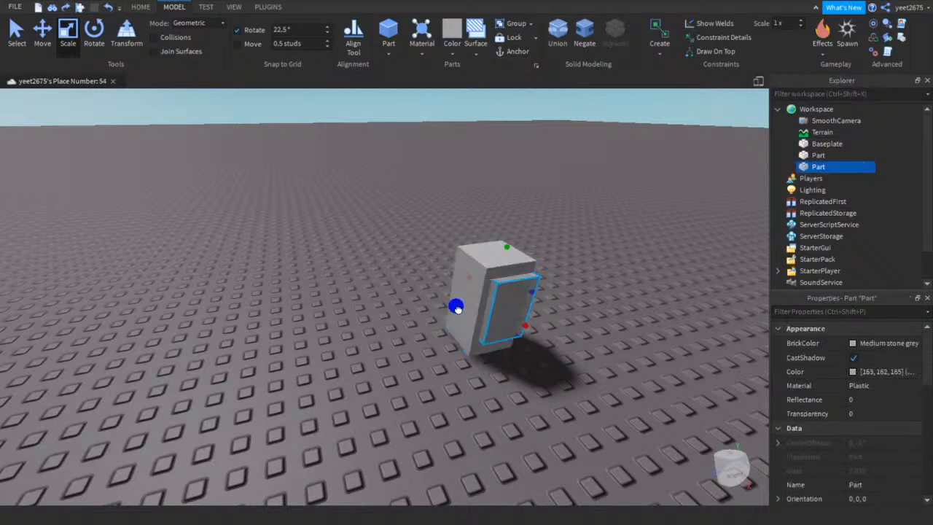
pyautogui.moveTo(540, 293); pyautogui.dragTo(531, 296)
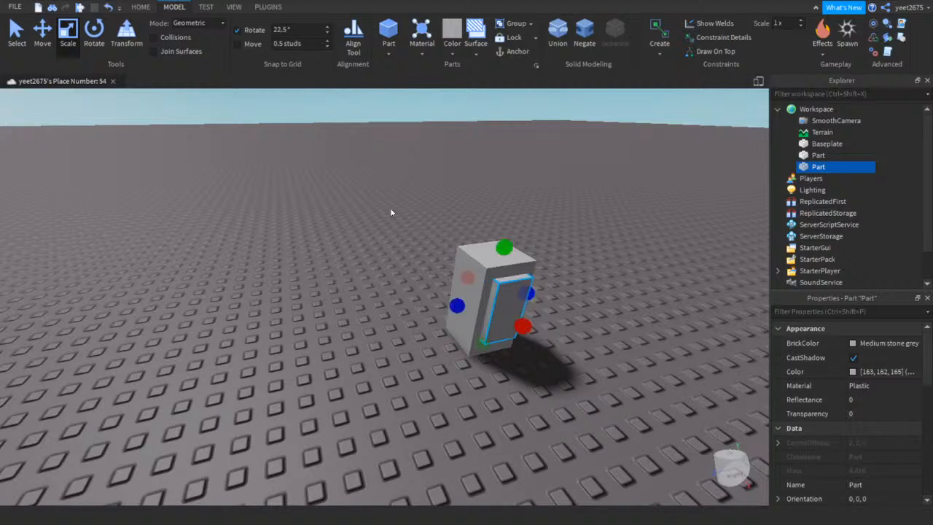
pyautogui.click(206, 8)
pyautogui.click(234, 6)
pyautogui.click(206, 7)
pyautogui.click(174, 7)
pyautogui.click(561, 37)
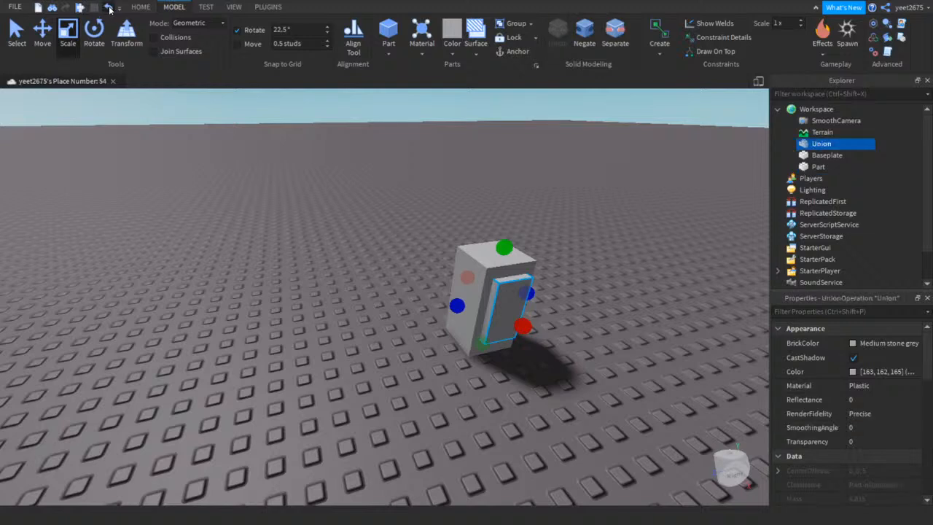
pyautogui.hotkey('ctrl', 'z')
# Negate the narrowed duplicate and union it with the block to cut a framed recess into the side face
pyautogui.click(584, 33)
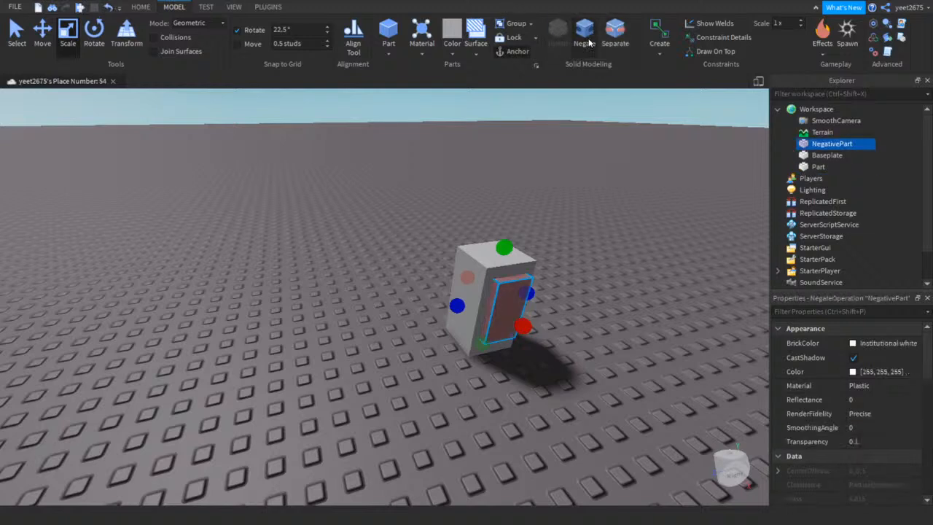
pyautogui.keyDown('ctrl'); pyautogui.click(466, 250); pyautogui.keyUp('ctrl')
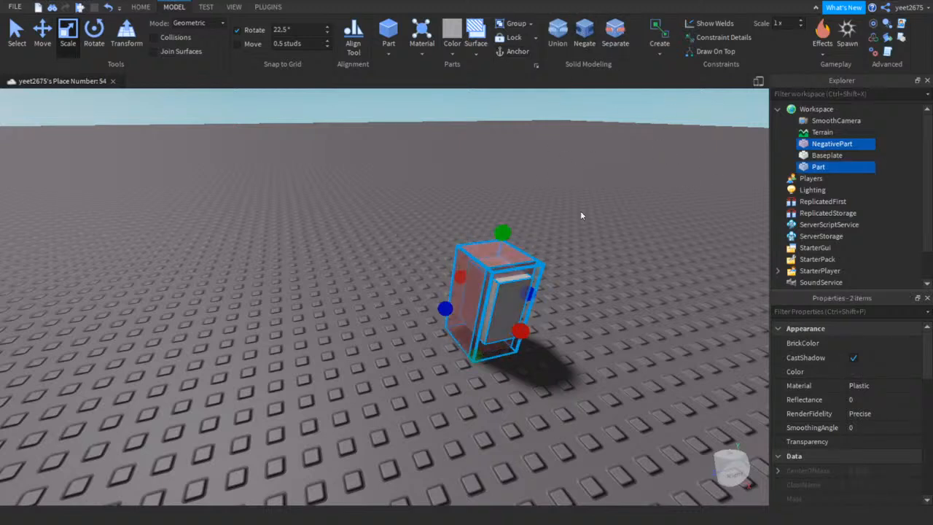
pyautogui.click(558, 33)
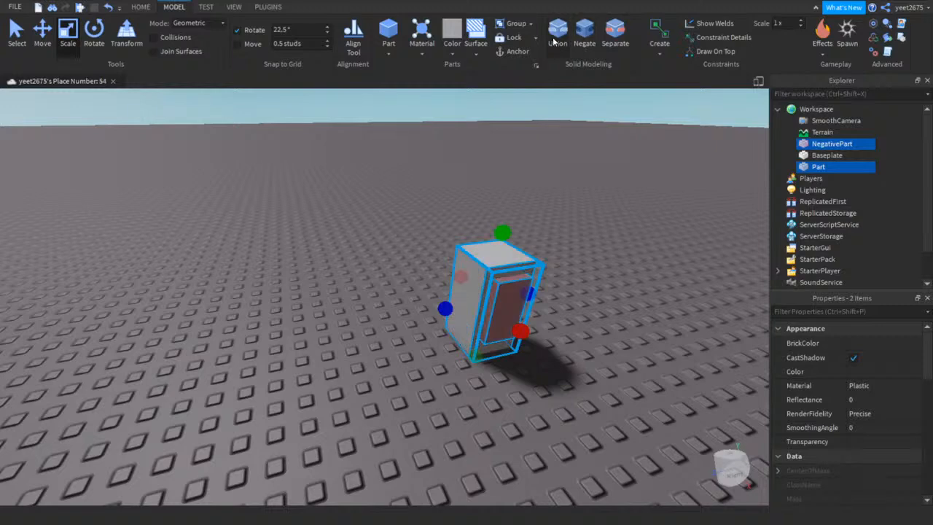
pyautogui.click(582, 160)
pyautogui.press('d')
pyautogui.moveTo(587, 164); pyautogui.dragTo(587, 169, button='right')
pyautogui.press('w')
pyautogui.press('d')
# Set the union's BrickColor to Black
pyautogui.click(461, 205)
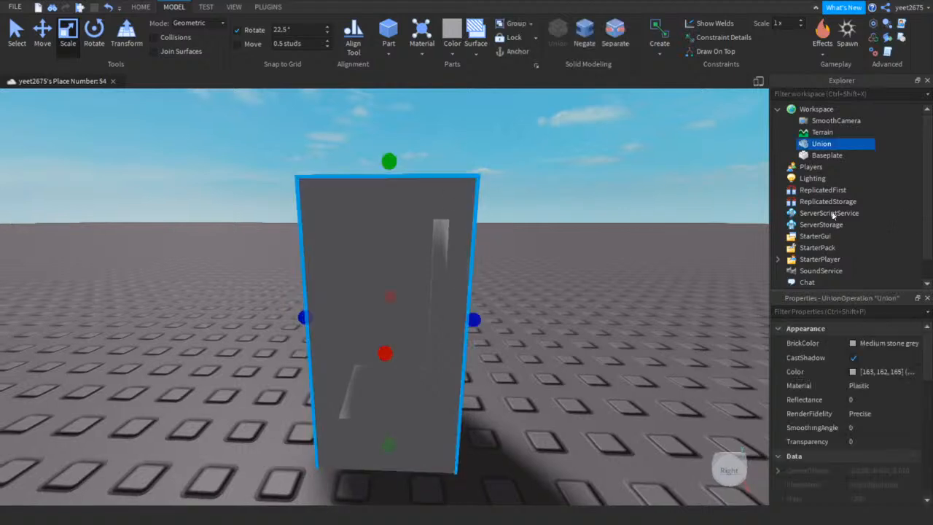
pyautogui.click(881, 343)
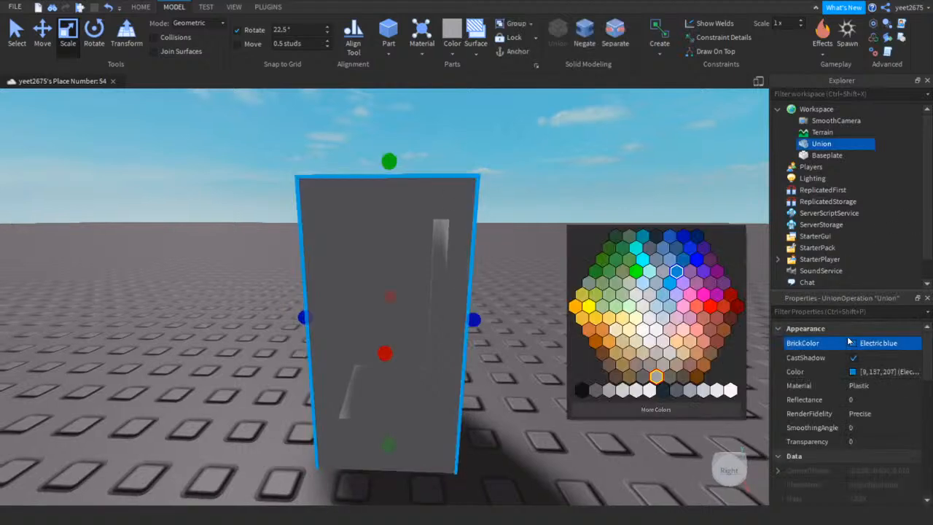
pyautogui.click(663, 392)
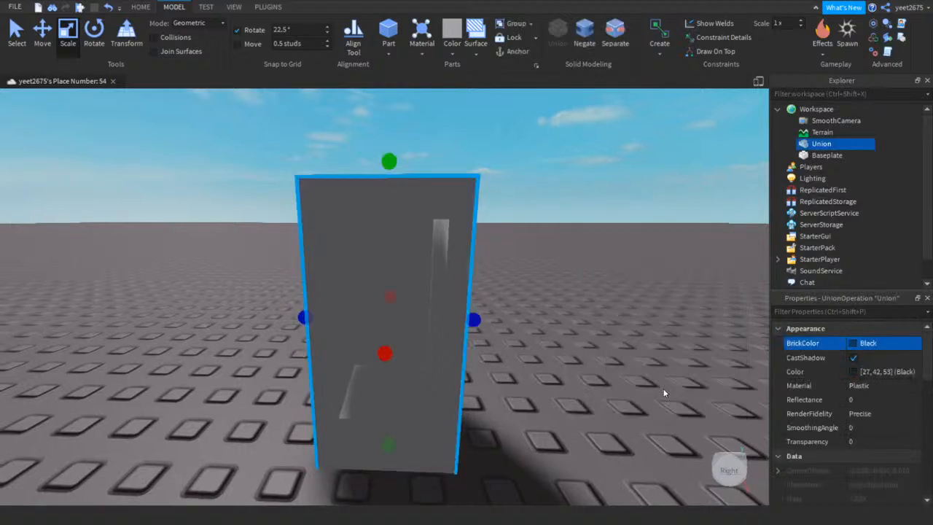
# Undo the colour change and the union, and set the outer block's BrickColor to Black while the negative part stays separate
pyautogui.click(108, 7)
pyautogui.click(108, 7)
pyautogui.click(806, 169)
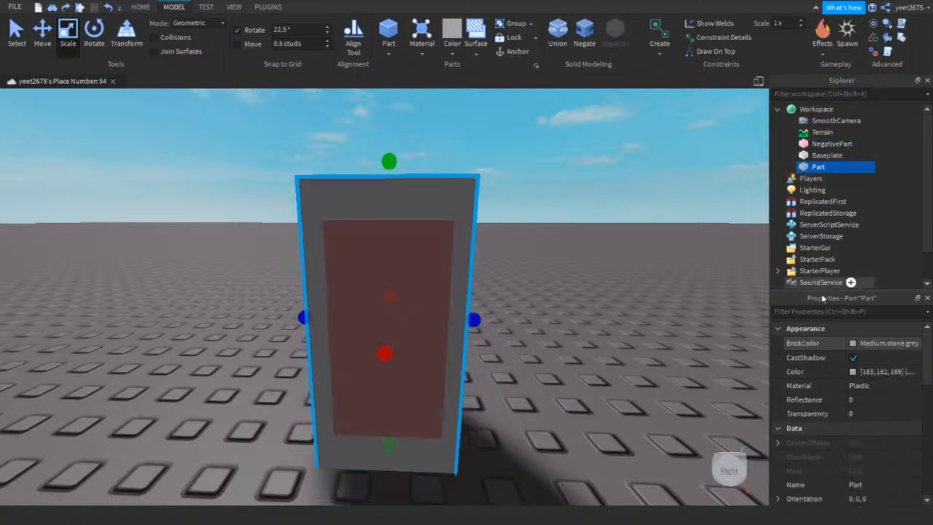
pyautogui.click(852, 343)
pyautogui.click(656, 391)
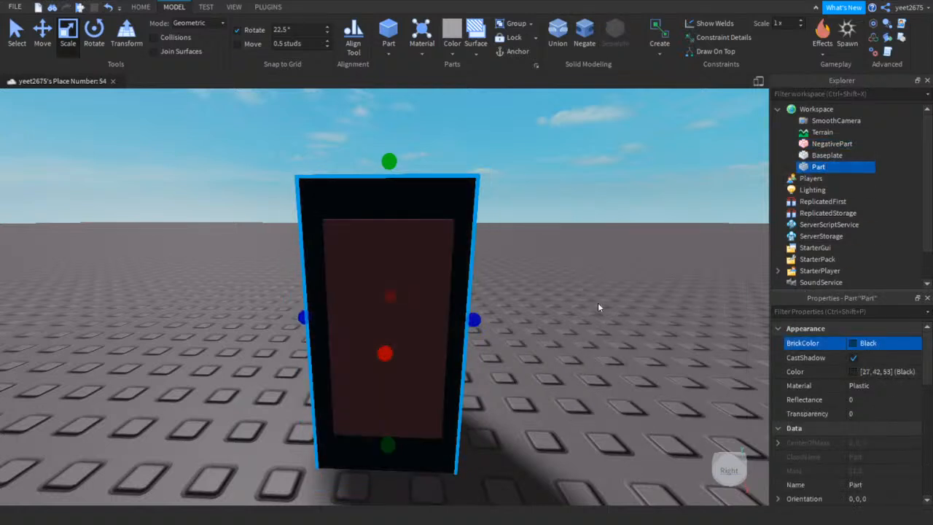
pyautogui.click(432, 102)
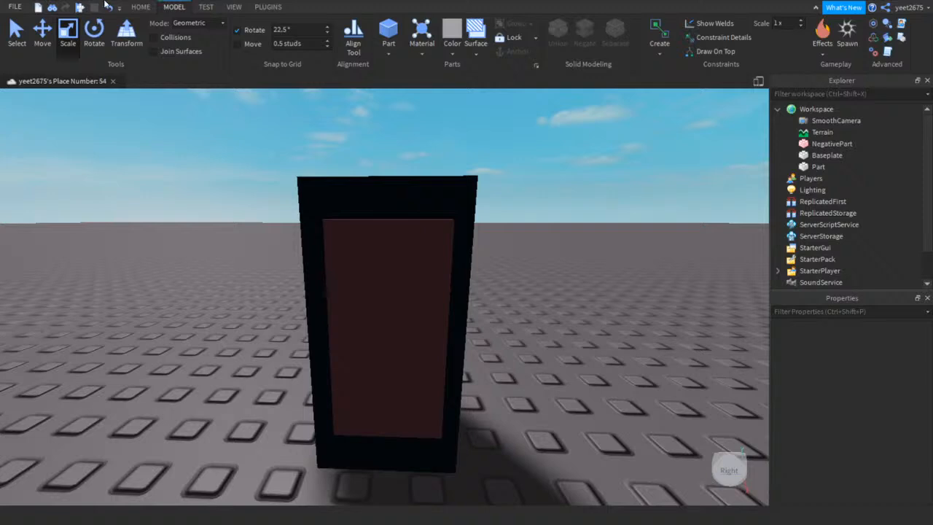
pyautogui.click(817, 167)
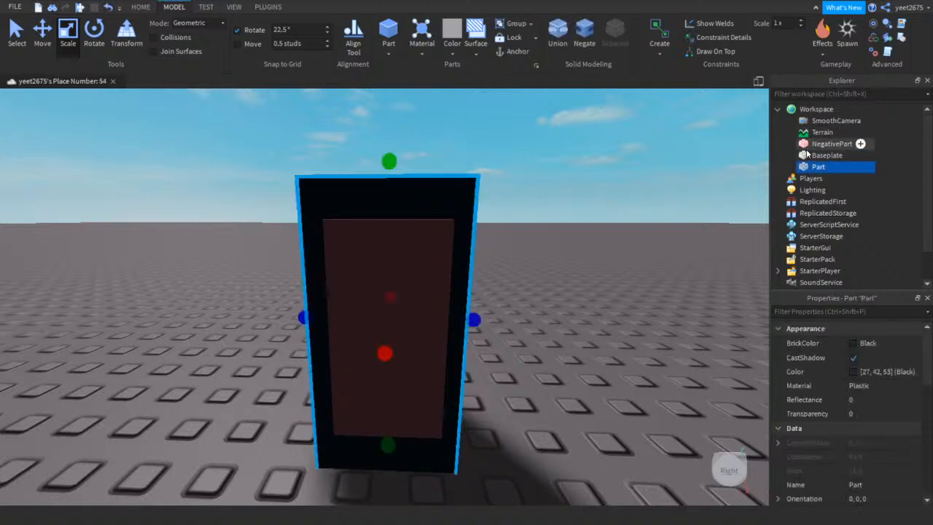
# Union the negative part with the black outer block to cut the recess into its side
pyautogui.keyDown('shift'); pyautogui.click(806, 148); pyautogui.keyUp('shift')
pyautogui.click(743, 146)
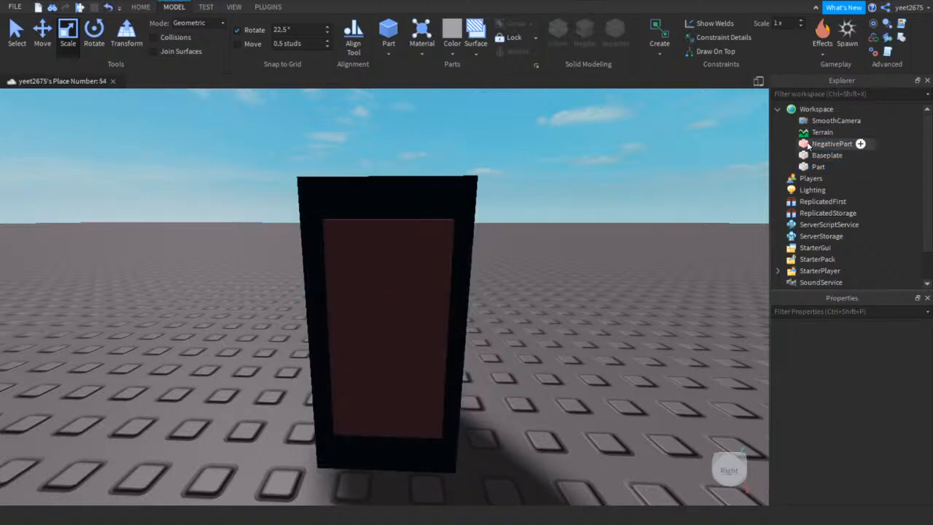
pyautogui.click(809, 148)
pyautogui.keyDown('ctrl'); pyautogui.click(818, 166); pyautogui.keyUp('ctrl')
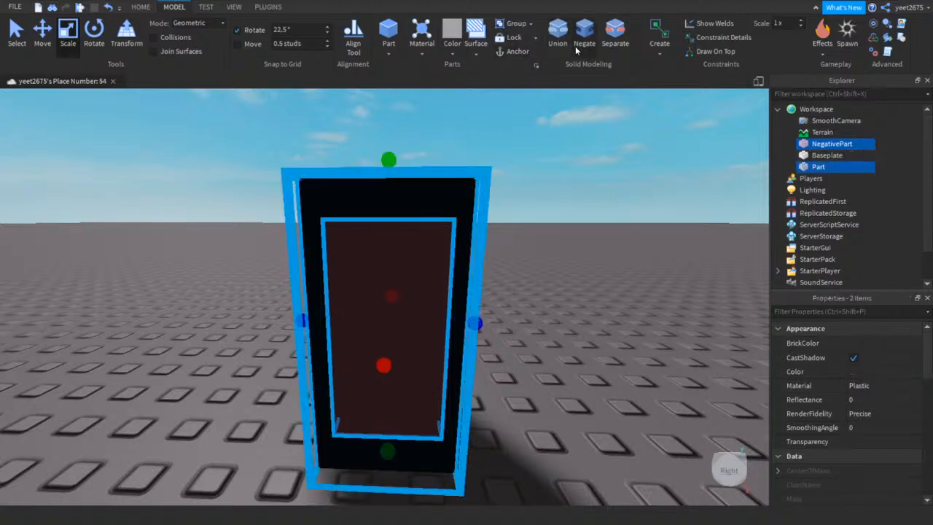
pyautogui.click(561, 44)
pyautogui.click(558, 161)
pyautogui.moveTo(558, 162); pyautogui.dragTo(559, 158, button='right')
# Insert a block part beside the black union and scale down its length
pyautogui.click(388, 33)
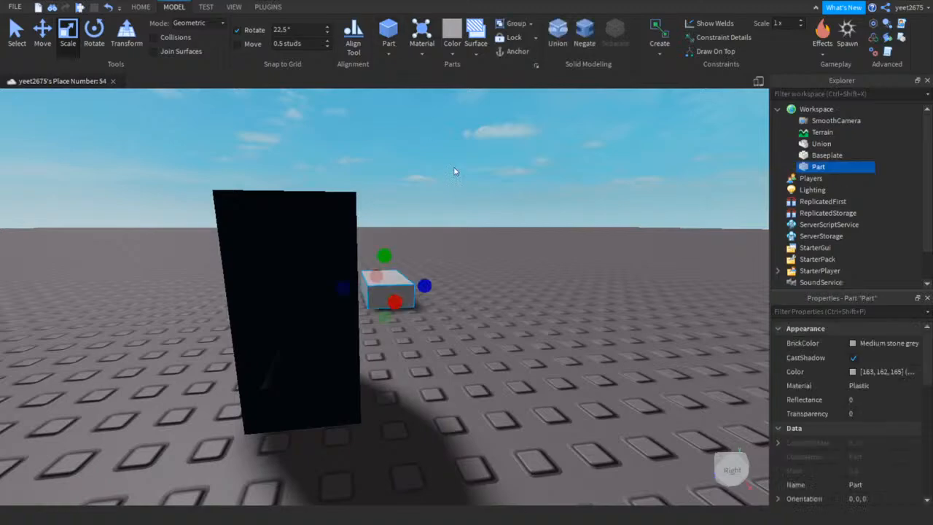
pyautogui.moveTo(473, 230); pyautogui.dragTo(478, 230, button='right')
pyautogui.press('s')
pyautogui.press('d')
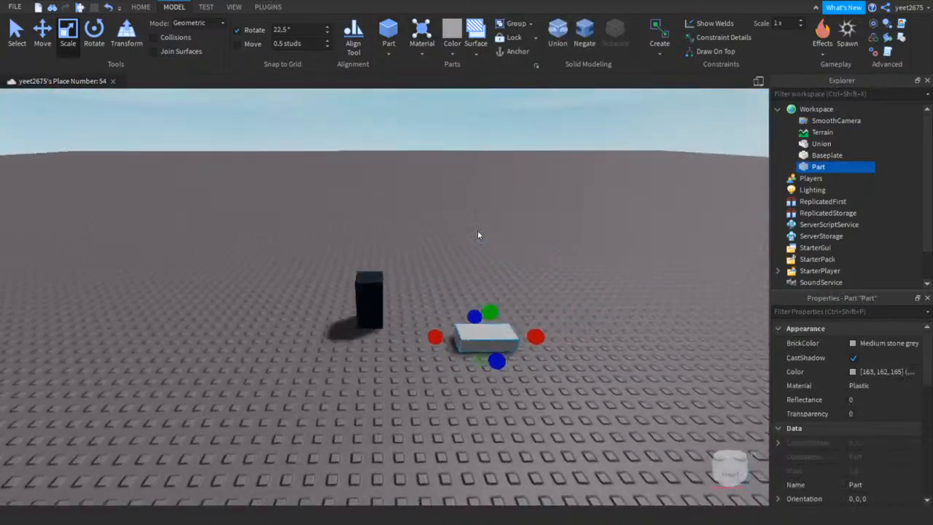
pyautogui.press('w')
pyautogui.moveTo(545, 397); pyautogui.dragTo(438, 397)
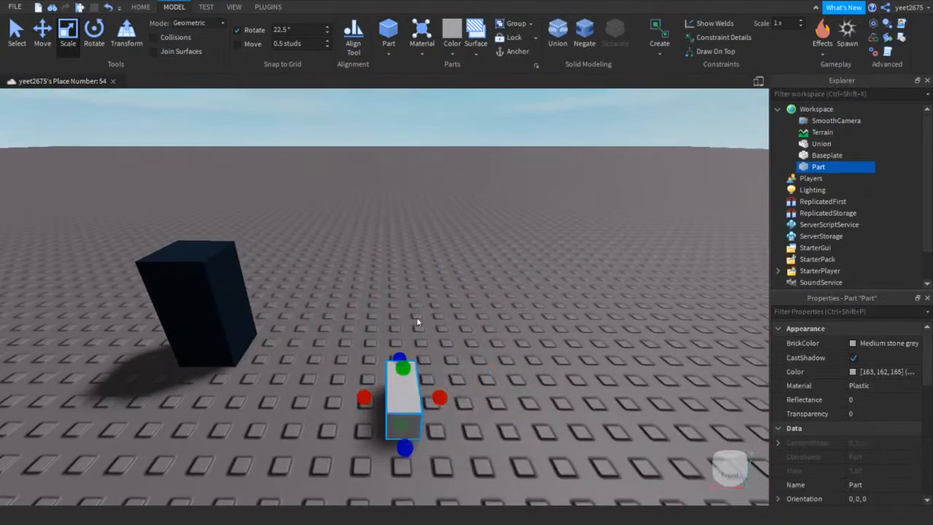
# Thin the new part into a flat panel and place it at the base of the black block's face opposite the recess
pyautogui.press('a')
pyautogui.moveTo(430, 295); pyautogui.dragTo(430, 294, button='right')
pyautogui.moveTo(422, 292); pyautogui.dragTo(424, 318)
pyautogui.moveTo(456, 343); pyautogui.dragTo(455, 343, button='right')
pyautogui.press('a')
pyautogui.moveTo(219, 342); pyautogui.dragTo(371, 354)
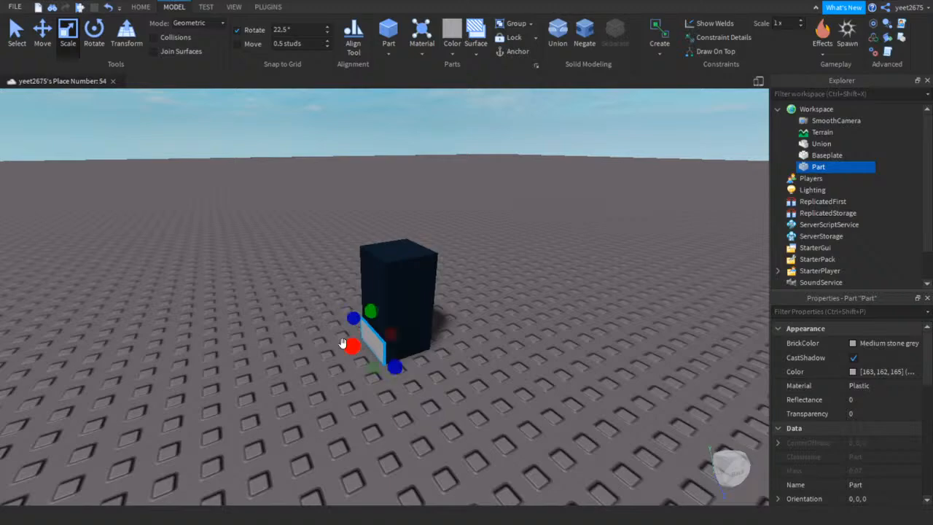
# Adjust the panel's position with the Move tool so it sits closely against the base of the black block's face
pyautogui.press('a')
pyautogui.moveTo(342, 344); pyautogui.dragTo(375, 321, button='right')
pyautogui.press('w')
pyautogui.press('d')
pyautogui.press('a')
pyautogui.press('d')
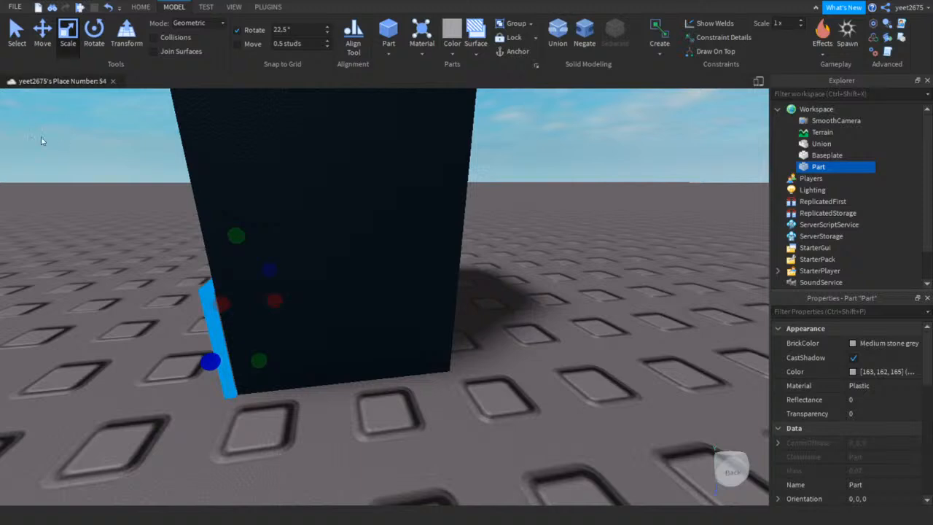
pyautogui.click(126, 193)
pyautogui.press('a')
pyautogui.moveTo(138, 197); pyautogui.dragTo(138, 197, button='right')
pyautogui.click(401, 291)
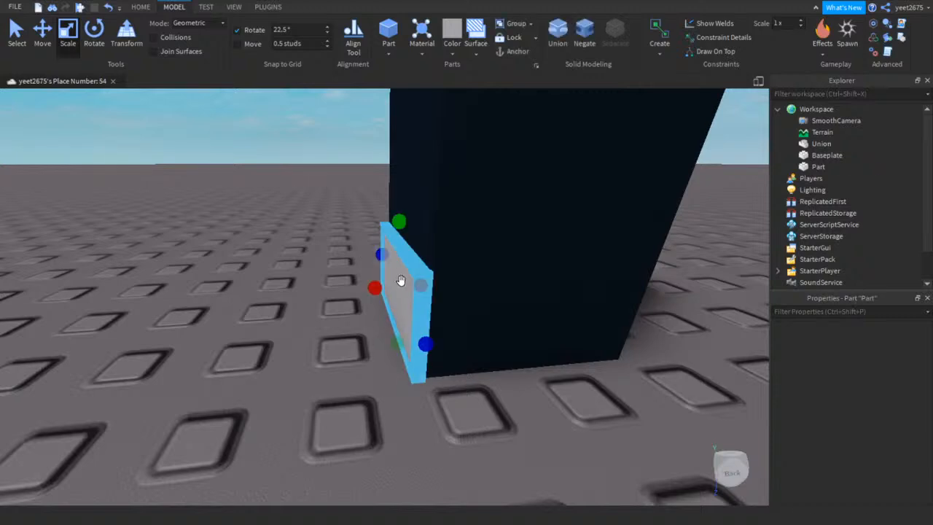
pyautogui.click(42, 33)
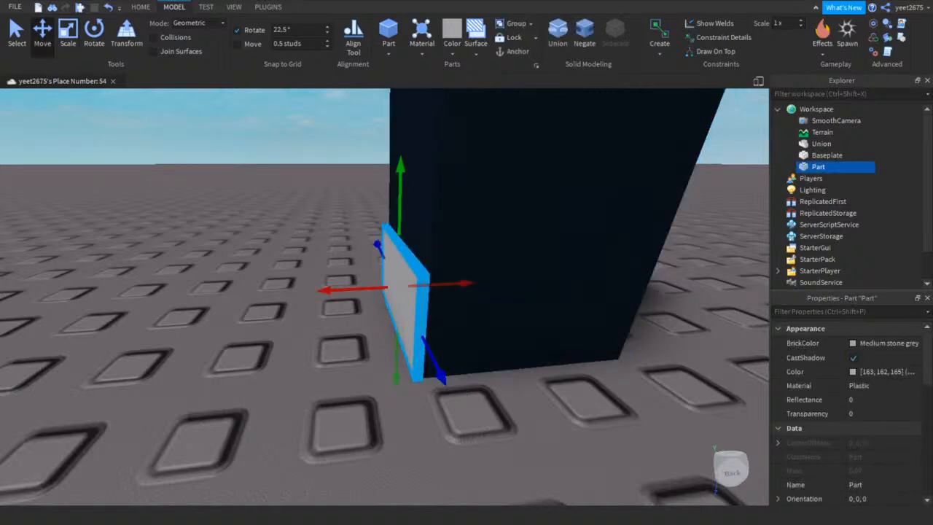
pyautogui.press('d')
pyautogui.moveTo(333, 307); pyautogui.dragTo(333, 307, button='right')
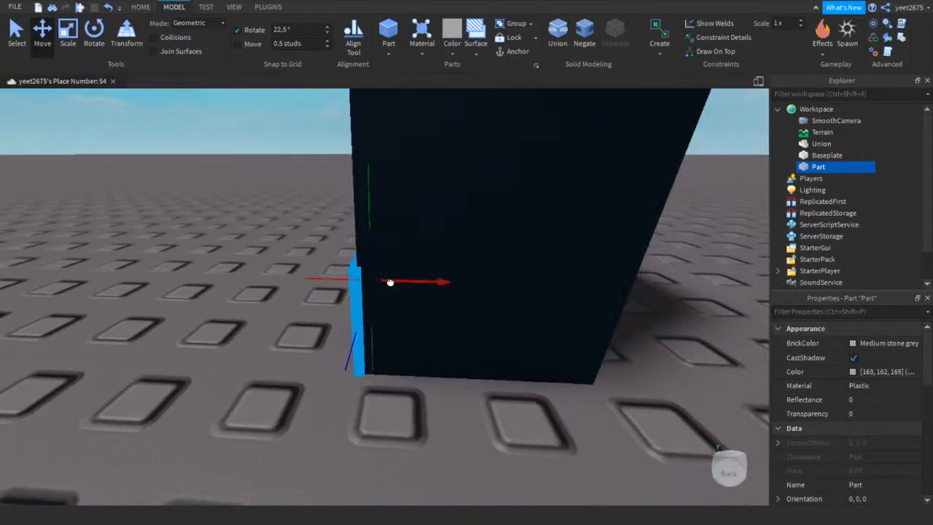
pyautogui.click(291, 299)
pyautogui.moveTo(290, 295); pyautogui.dragTo(290, 295, button='right')
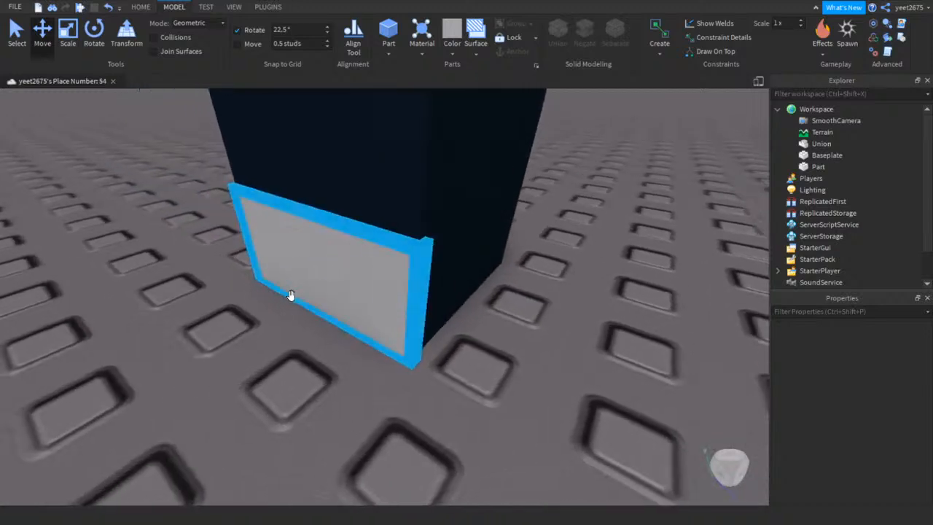
# Duplicate the base panel and scale the copy into a thin horizontal strip inset from the panel's sides near its upper edge
pyautogui.click(292, 295)
pyautogui.hotkey('ctrl', 'd')
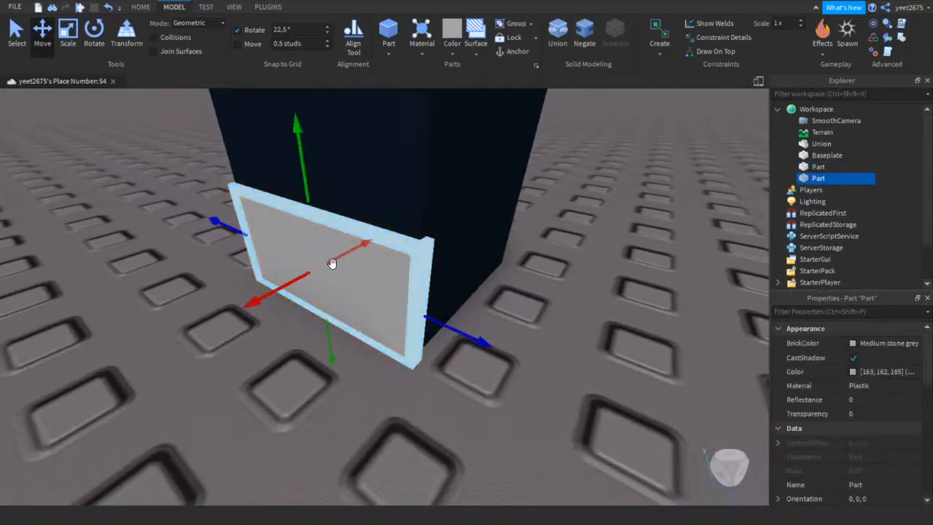
pyautogui.moveTo(336, 256)
pyautogui.mouseDown()
pyautogui.moveTo(306, 160)
pyautogui.moveTo(332, 252)
pyautogui.mouseUp()
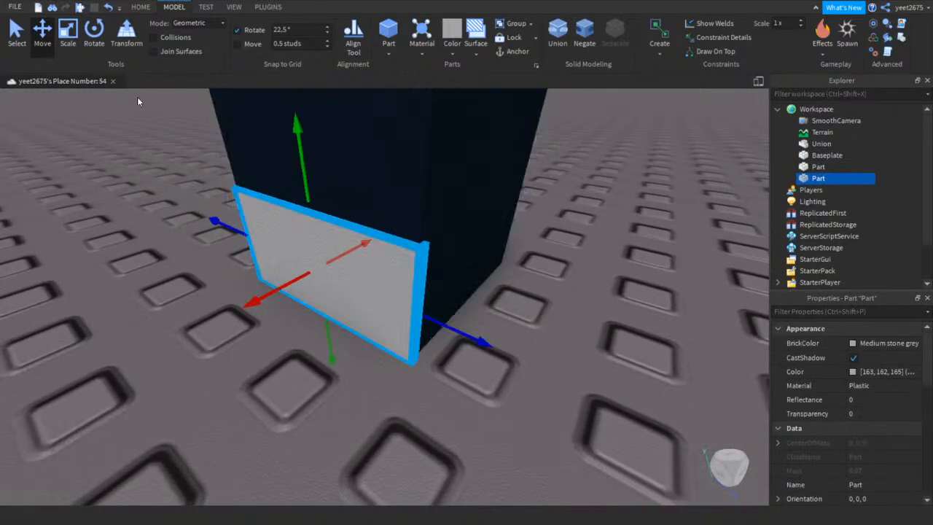
pyautogui.click(98, 46)
pyautogui.hotkey('ctrl', '2')
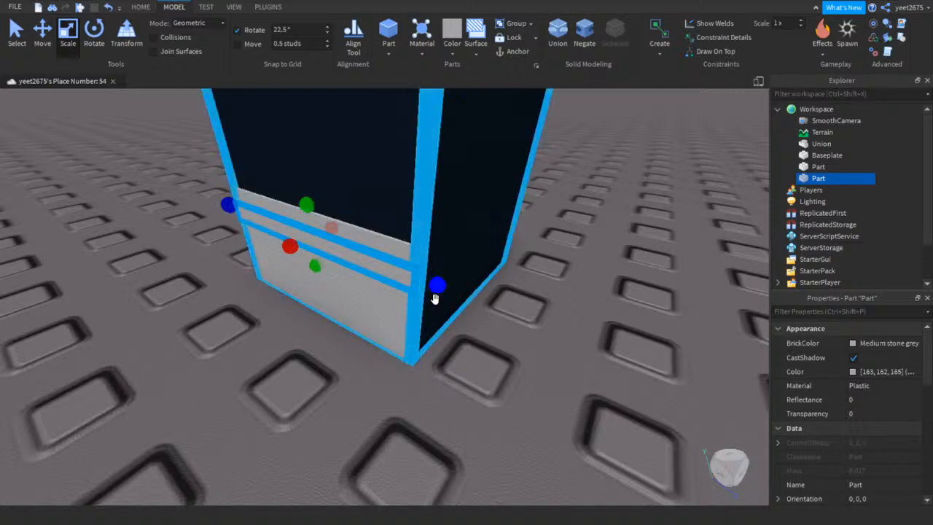
pyautogui.moveTo(437, 287); pyautogui.dragTo(423, 284)
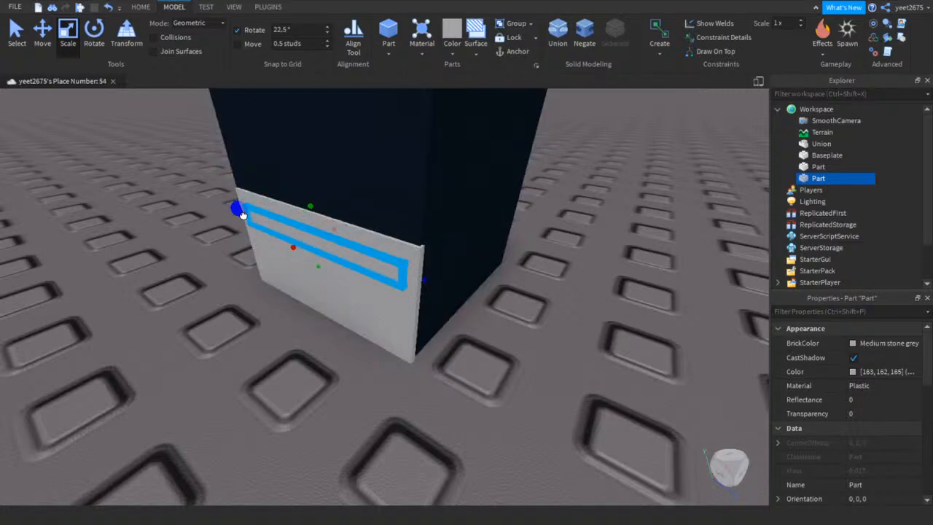
# Duplicate the strip twice and move the copies down to form three parallel slats on the panel
pyautogui.hotkey('ctrl', 'd')
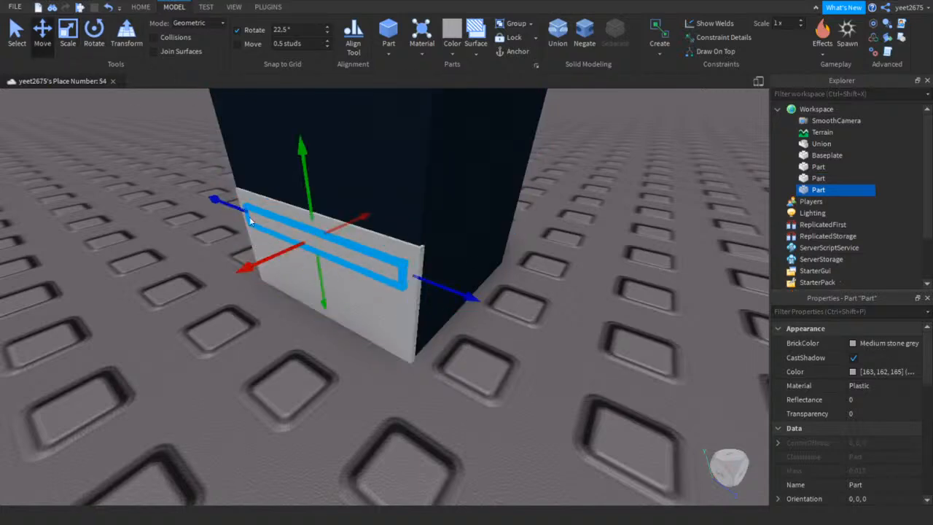
pyautogui.moveTo(303, 165); pyautogui.dragTo(316, 237)
pyautogui.hotkey('ctrl', 'd')
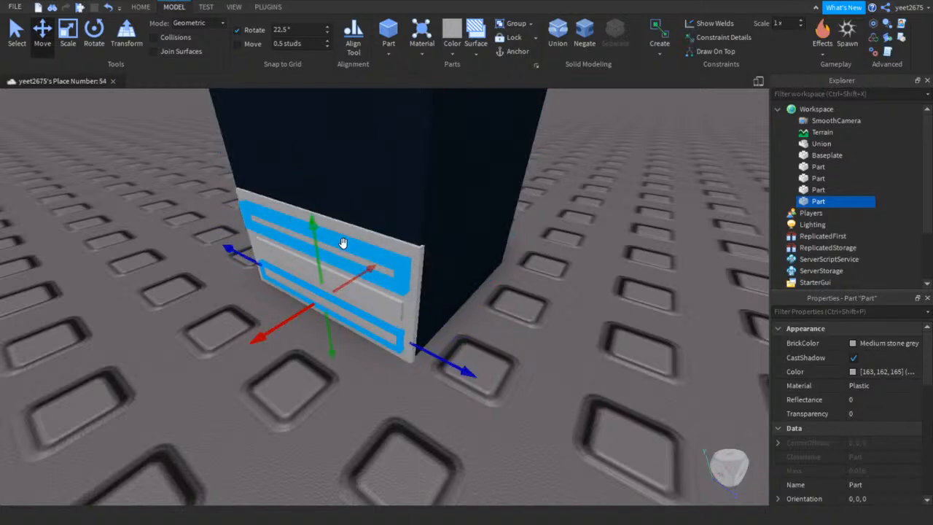
# Select all three slats and set their BrickColor to dark grey
pyautogui.keyDown('ctrl'); pyautogui.click(353, 260); pyautogui.keyUp('ctrl')
pyautogui.keyDown('ctrl'); pyautogui.click(353, 289); pyautogui.keyUp('ctrl')
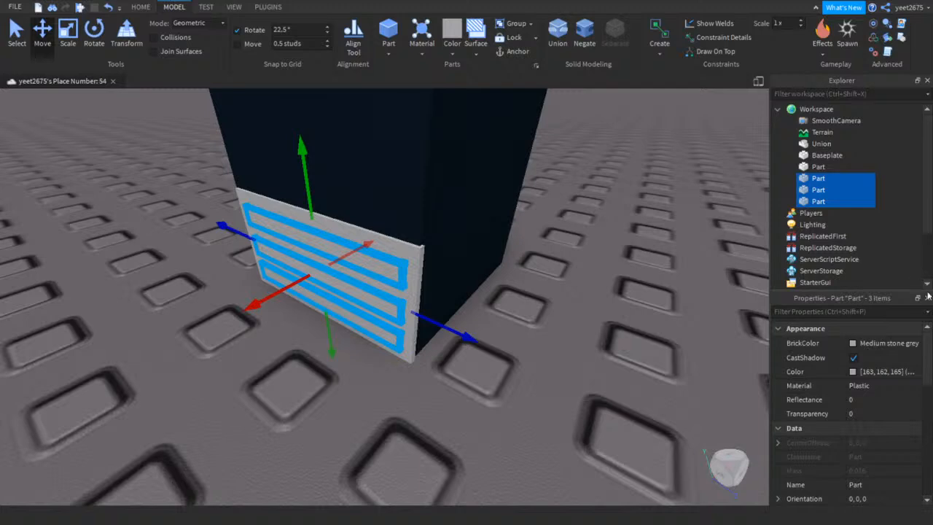
pyautogui.click(870, 343)
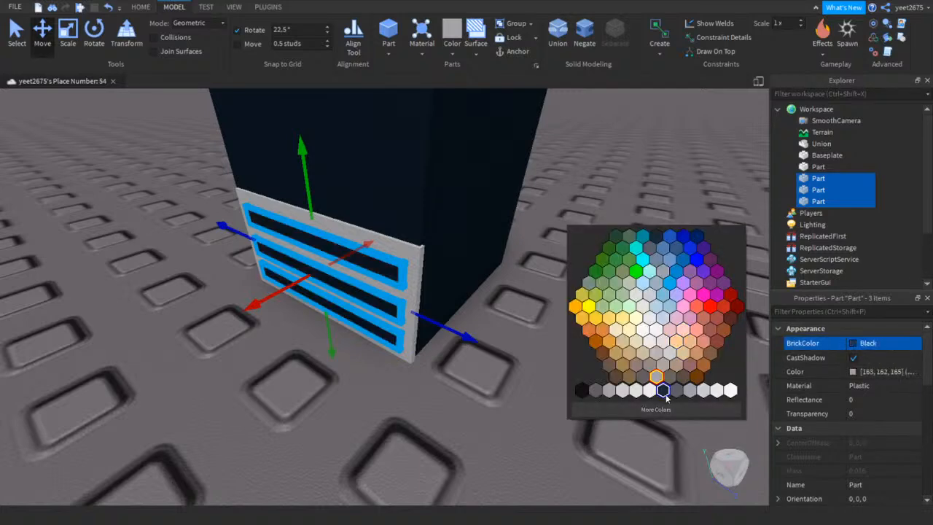
pyautogui.click(599, 392)
pyautogui.press('a')
pyautogui.moveTo(545, 319); pyautogui.dragTo(564, 280, button='right')
pyautogui.click(557, 281)
# Duplicate the slatted base panel's backing part and move the copy up so it sits directly above the original
pyautogui.press('a')
pyautogui.press('d')
pyautogui.press('a')
pyautogui.moveTo(315, 316); pyautogui.dragTo(316, 316, button='right')
pyautogui.press('a')
pyautogui.press('d')
pyautogui.press('d')
pyautogui.click(264, 328)
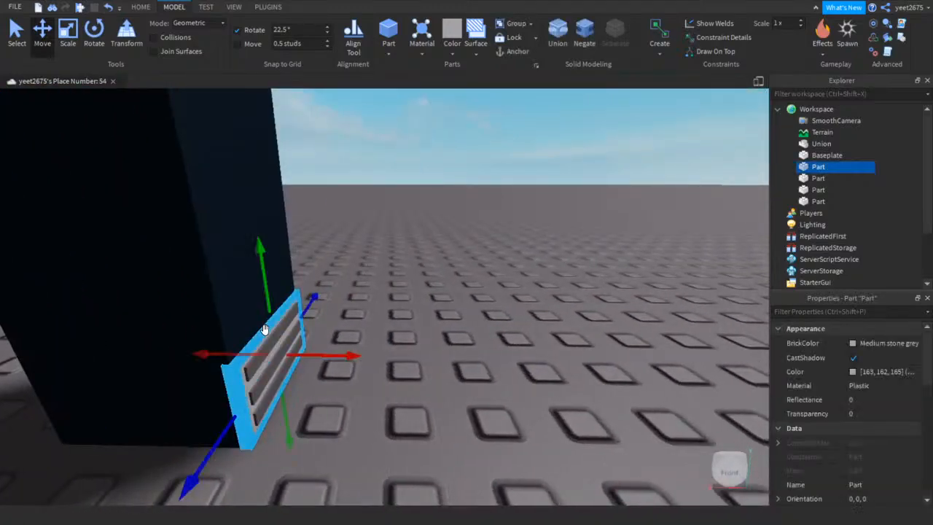
pyautogui.hotkey('ctrl', 'd')
pyautogui.moveTo(266, 291); pyautogui.dragTo(260, 210)
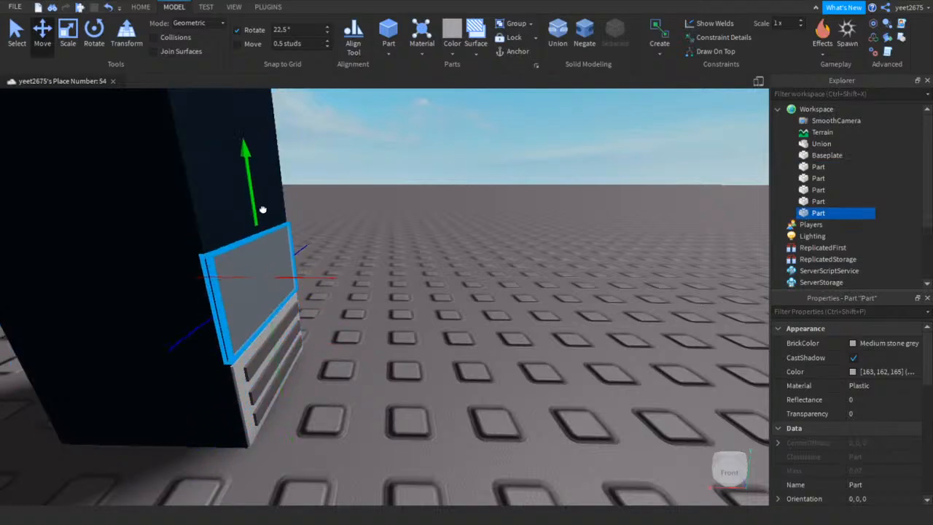
pyautogui.moveTo(456, 268); pyautogui.dragTo(453, 267, button='right')
pyautogui.press('d')
pyautogui.moveTo(422, 202); pyautogui.dragTo(425, 208)
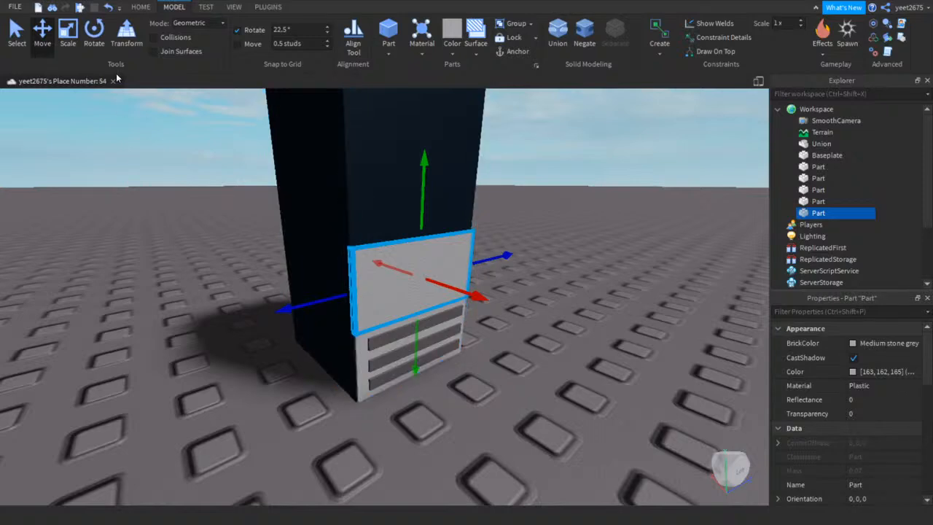
# Scale the upper panel upward so it covers the black block's face from the slatted panel to near the block's top
pyautogui.click(76, 56)
pyautogui.moveTo(424, 215); pyautogui.dragTo(421, 149)
pyautogui.moveTo(483, 362); pyautogui.dragTo(461, 358, button='right')
pyautogui.moveTo(453, 344); pyautogui.dragTo(451, 312)
pyautogui.moveTo(452, 278); pyautogui.dragTo(452, 277)
pyautogui.moveTo(492, 352); pyautogui.dragTo(482, 367, button='right')
pyautogui.press('a')
pyautogui.press('a')
pyautogui.press('f')
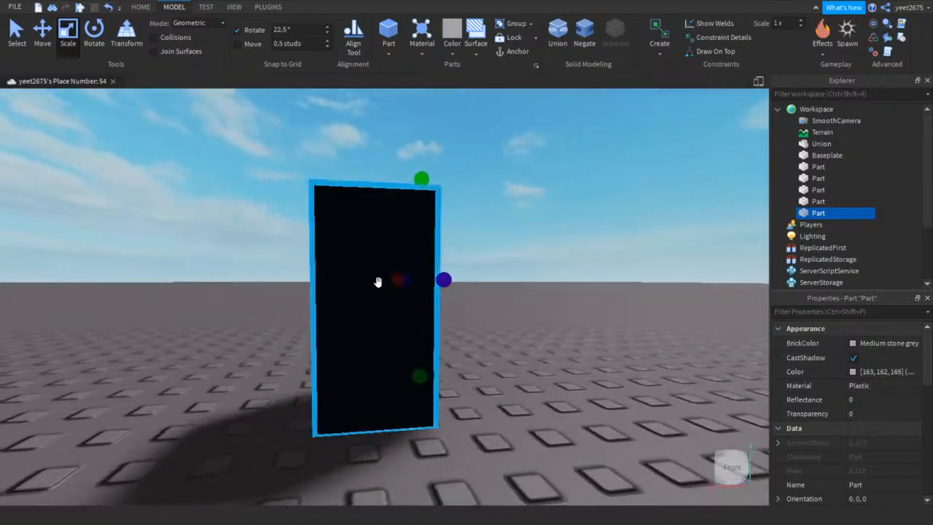
pyautogui.press('d')
pyautogui.moveTo(338, 284); pyautogui.dragTo(336, 288, button='right')
pyautogui.moveTo(361, 319); pyautogui.dragTo(358, 319, button='right')
pyautogui.press('d')
pyautogui.press('a')
pyautogui.moveTo(263, 278); pyautogui.dragTo(263, 275, button='right')
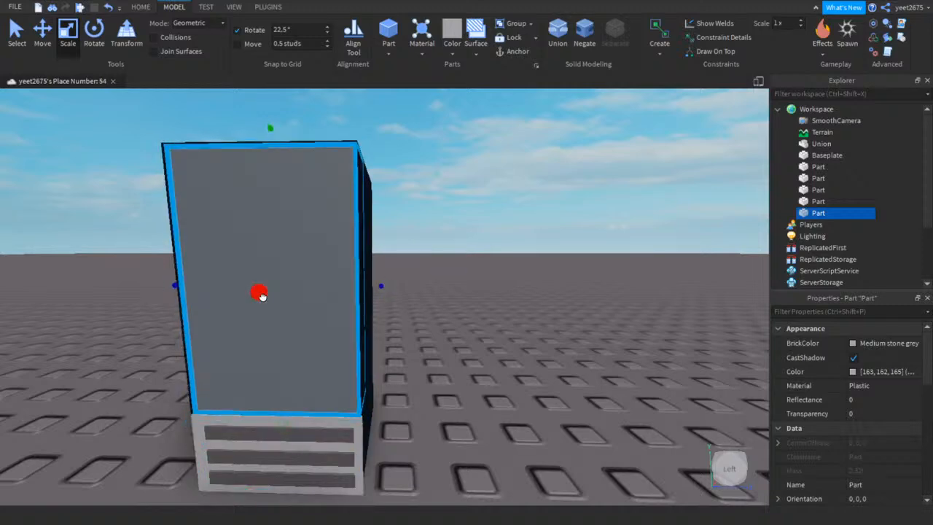
# Set the BrickColor of the slatted panel's backing part to white
pyautogui.click(428, 274)
pyautogui.press('d')
pyautogui.moveTo(428, 273); pyautogui.dragTo(428, 273, button='right')
pyautogui.press('a')
pyautogui.press('d')
pyautogui.press('a')
pyautogui.moveTo(533, 266); pyautogui.dragTo(549, 275, button='right')
pyautogui.moveTo(328, 297); pyautogui.dragTo(329, 298, button='right')
pyautogui.click(231, 332)
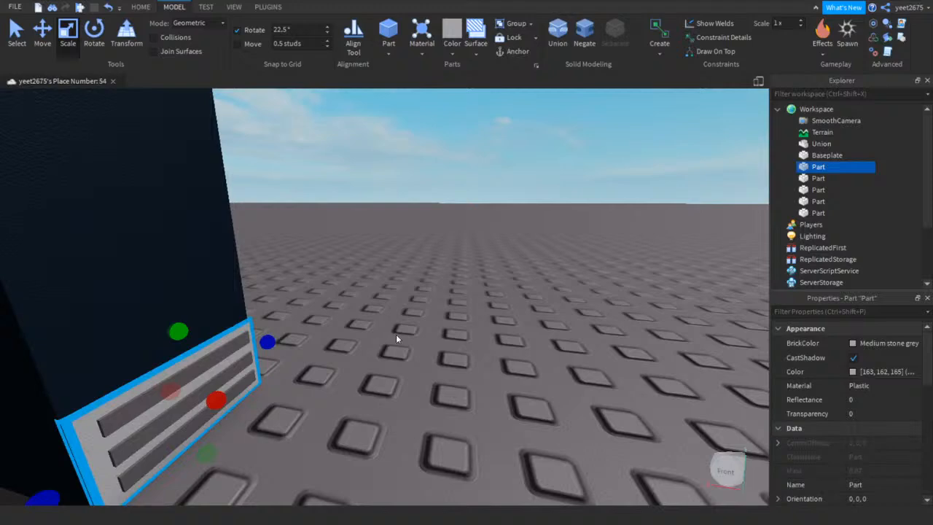
pyautogui.click(880, 342)
pyautogui.click(602, 394)
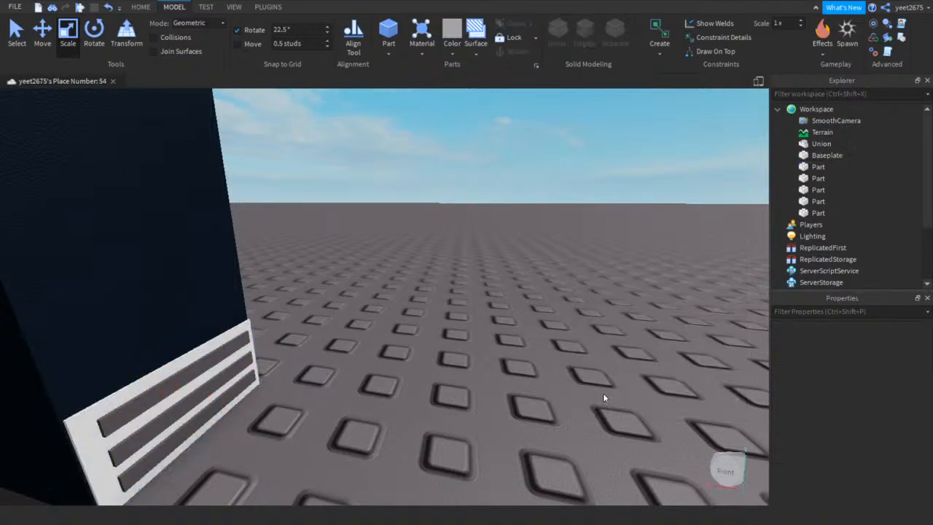
# Set the upper panel's BrickColor to Institutional white
pyautogui.press('a')
pyautogui.moveTo(603, 395); pyautogui.dragTo(603, 394, button='right')
pyautogui.click(802, 212)
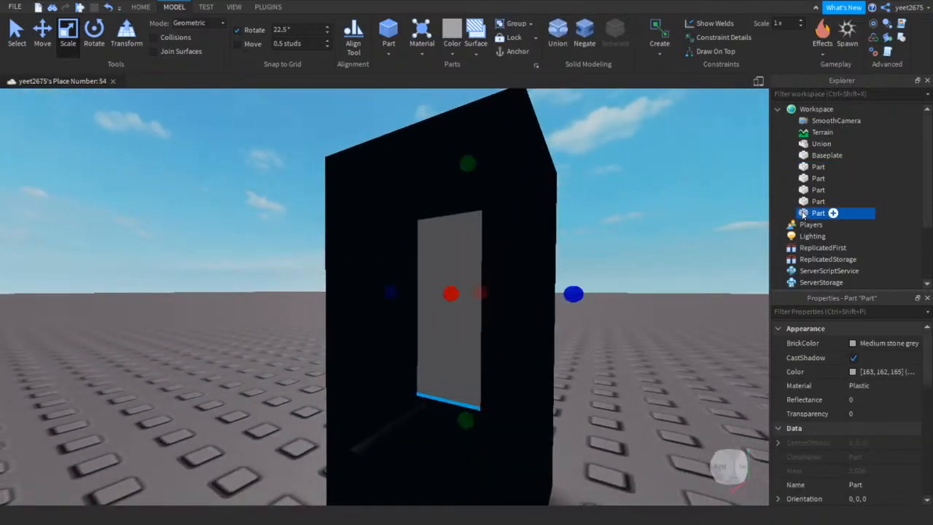
pyautogui.click(866, 349)
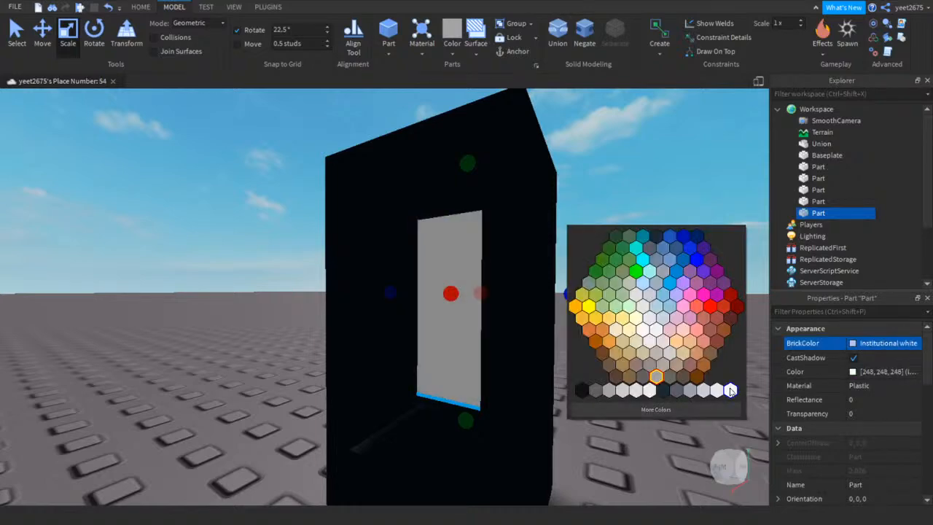
pyautogui.click(597, 392)
# Insert a cylinder part and place it on open ground away from the black block
pyautogui.press('a')
pyautogui.moveTo(603, 392); pyautogui.dragTo(604, 392, button='right')
pyautogui.press('s')
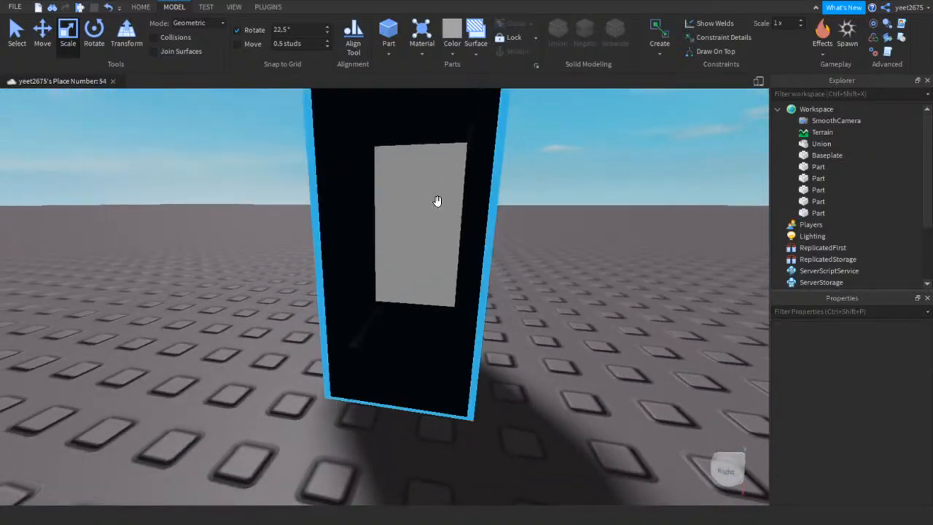
pyautogui.moveTo(603, 218); pyautogui.dragTo(604, 218, button='right')
pyautogui.press('d')
pyautogui.click(392, 54)
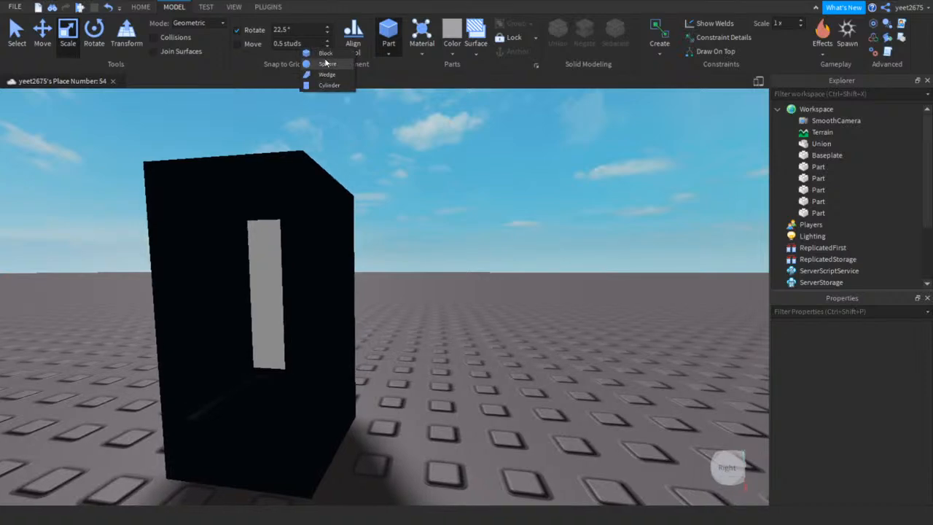
pyautogui.click(330, 91)
pyautogui.press('w')
pyautogui.moveTo(530, 248); pyautogui.dragTo(530, 249, button='right')
pyautogui.press('w')
pyautogui.moveTo(381, 314); pyautogui.dragTo(347, 341)
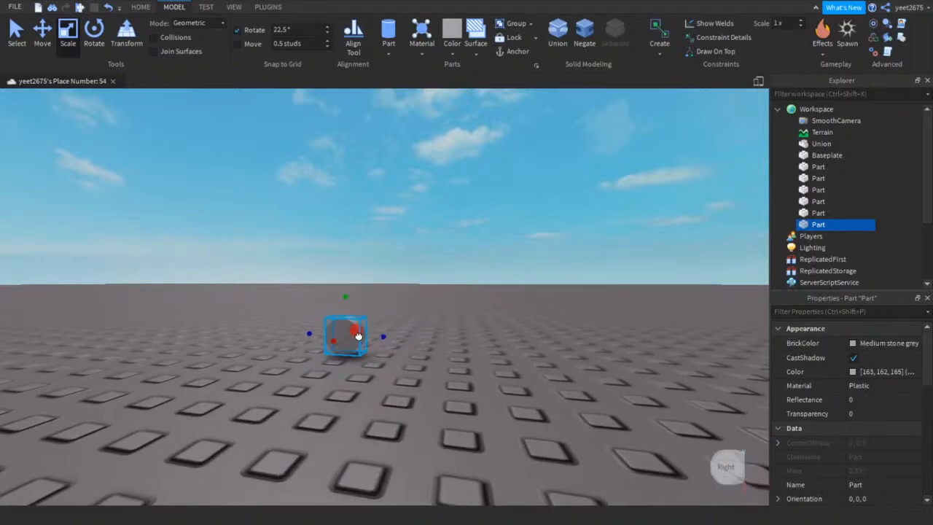
# Filter the cylinder's properties by "siz" and set its Size to 0.254, 0.1, 0.1
pyautogui.click(788, 312)
pyautogui.write('siz')
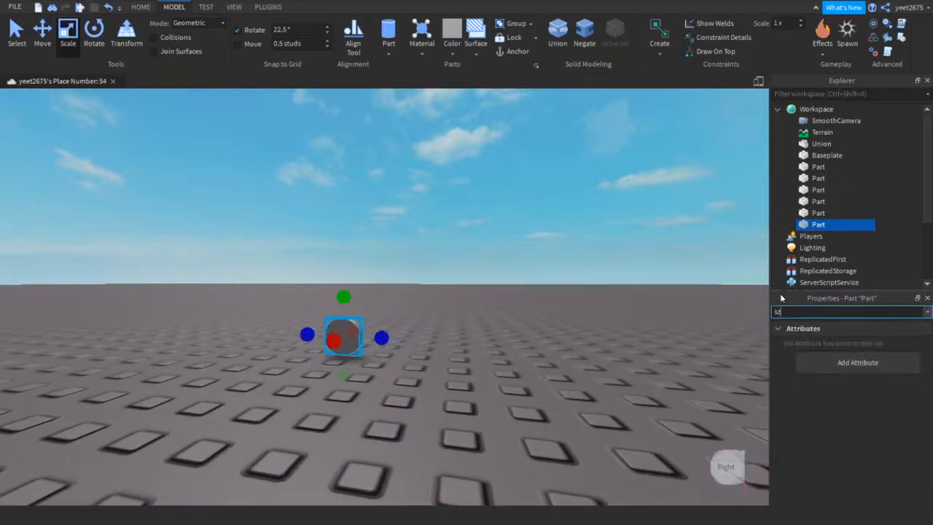
pyautogui.click(877, 386)
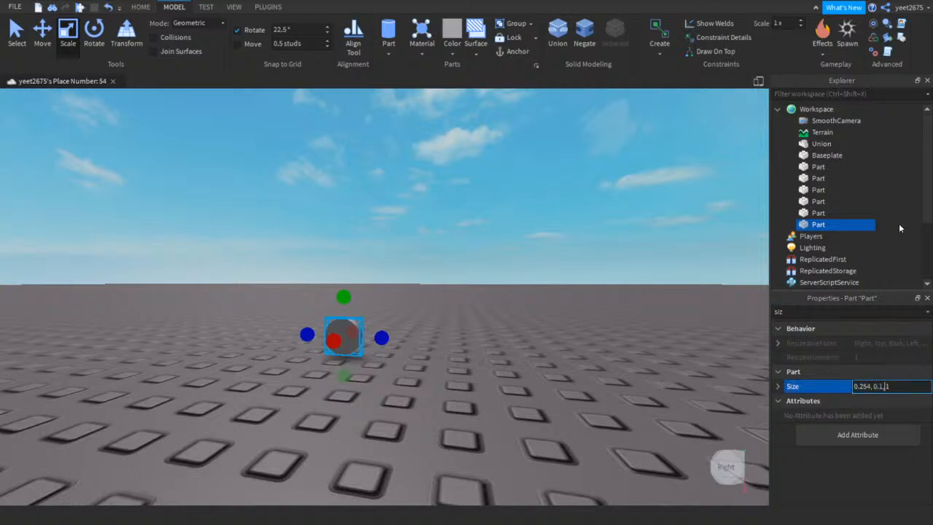
pyautogui.write('0.254, 0.1, 0.1')
pyautogui.press('Return')
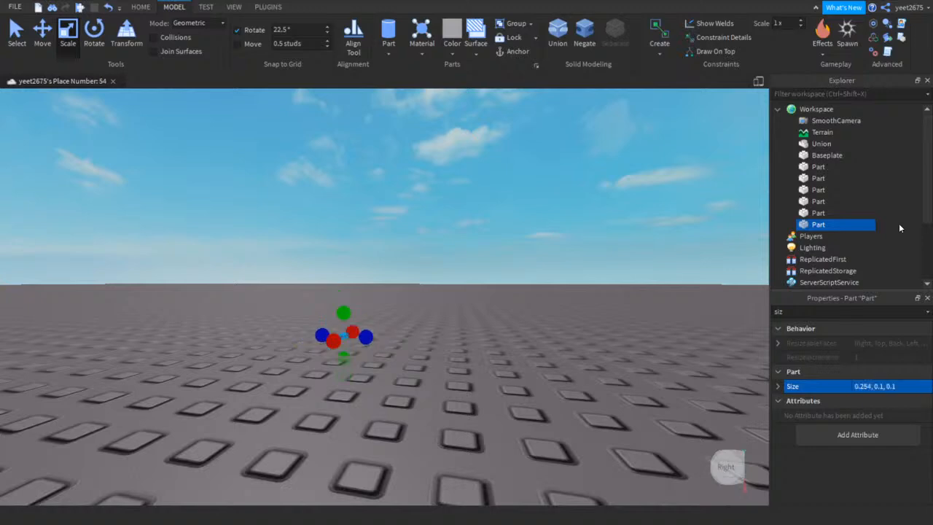
# Duplicate the small cylinder and place the copy end to end with the original
pyautogui.moveTo(678, 273); pyautogui.dragTo(678, 273, button='right')
pyautogui.press('d')
pyautogui.press('w')
pyautogui.press('w')
pyautogui.hotkey('ctrl', 'd')
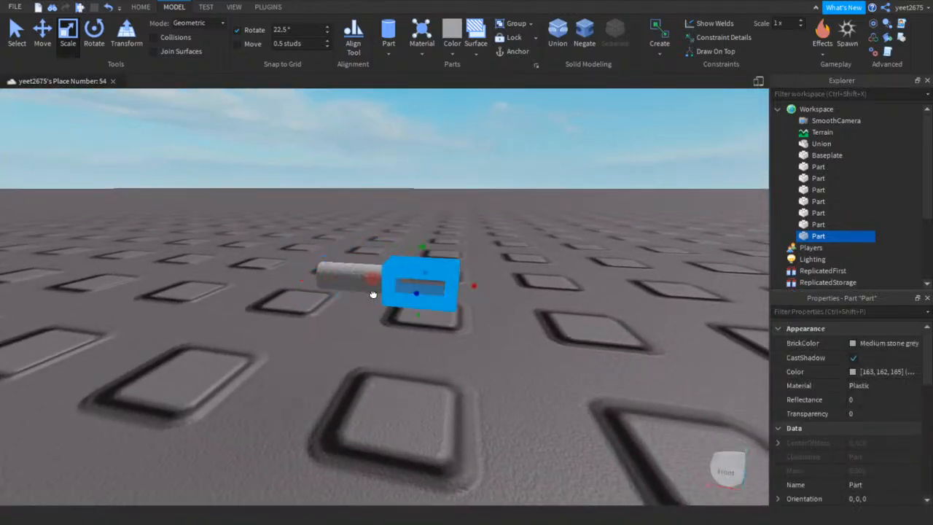
# Filter the copied cylinder's properties by "siz" and set its Size to 0.22, 0.5, 0.5
pyautogui.moveTo(373, 293); pyautogui.dragTo(368, 293)
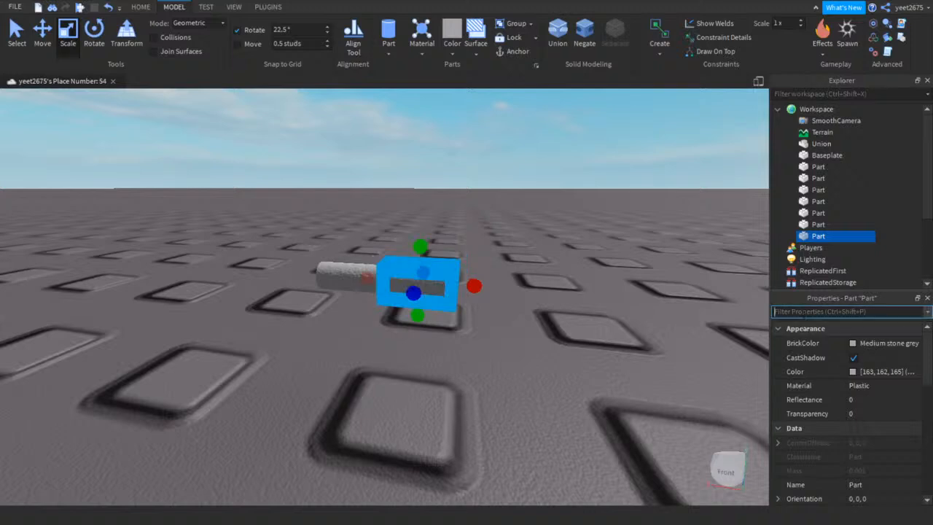
pyautogui.write('size')
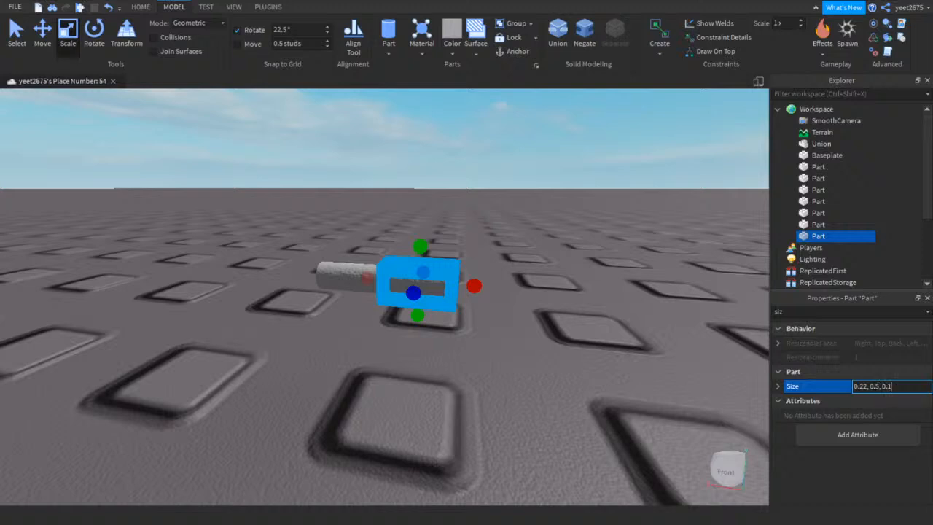
pyautogui.write('5')
pyautogui.press('Return')
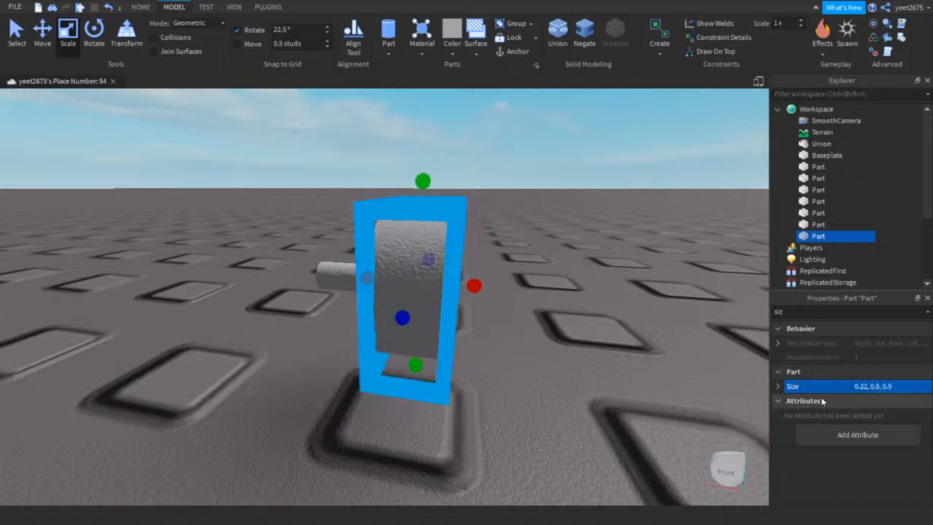
# Set the wide cylinder's Size to 0.22, 0.4, 0.4
pyautogui.press('a')
pyautogui.moveTo(695, 356); pyautogui.dragTo(668, 370, button='right')
pyautogui.press('d')
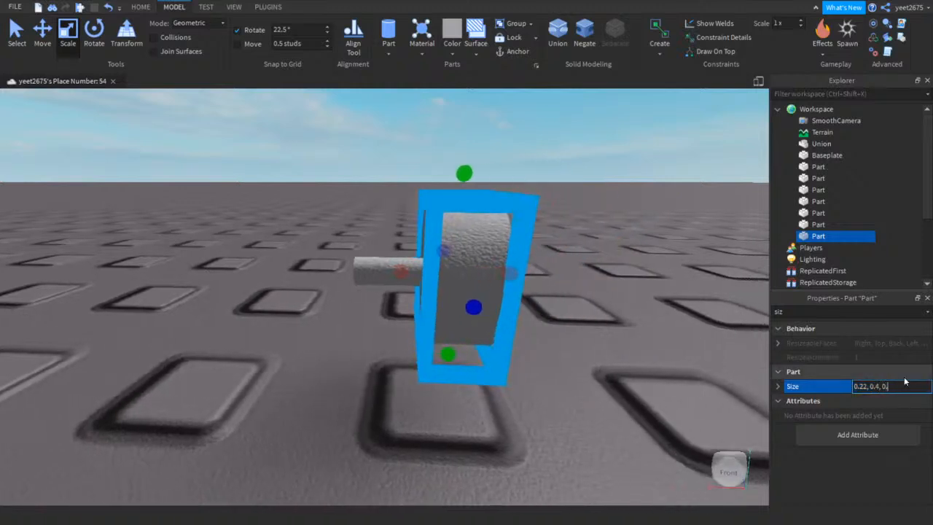
pyautogui.write('4')
pyautogui.press('Return')
pyautogui.click(610, 397)
# Set the wide cylinder's BrickColor to Medium stone grey
pyautogui.press('a')
pyautogui.moveTo(610, 397); pyautogui.dragTo(595, 385, button='right')
pyautogui.press('a')
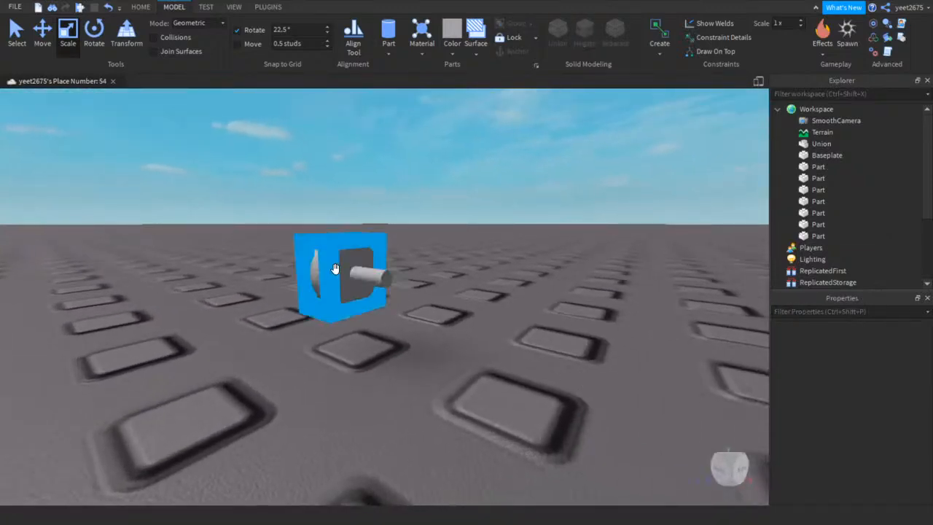
pyautogui.click(335, 270)
pyautogui.click(848, 342)
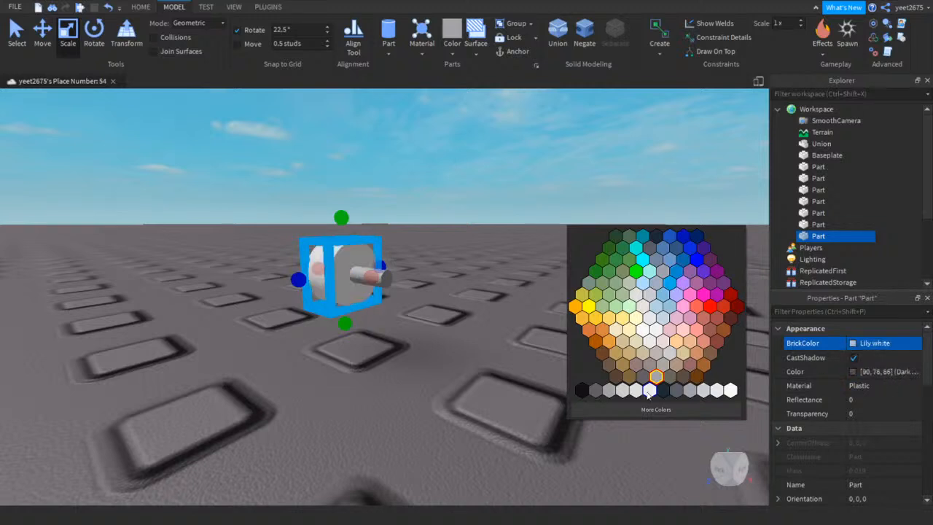
pyautogui.click(607, 391)
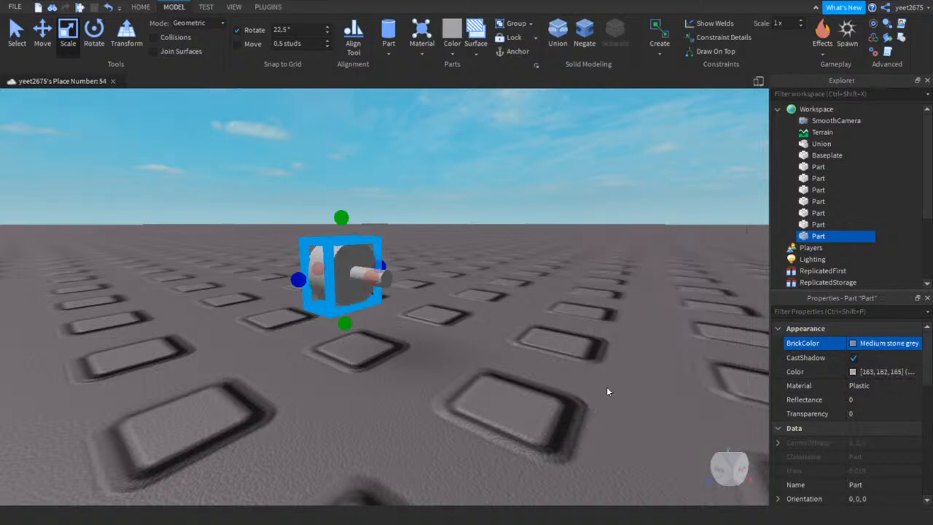
# Set the thin cylinder's BrickColor to Institutional white
pyautogui.click(390, 282)
pyautogui.click(854, 343)
pyautogui.click(729, 391)
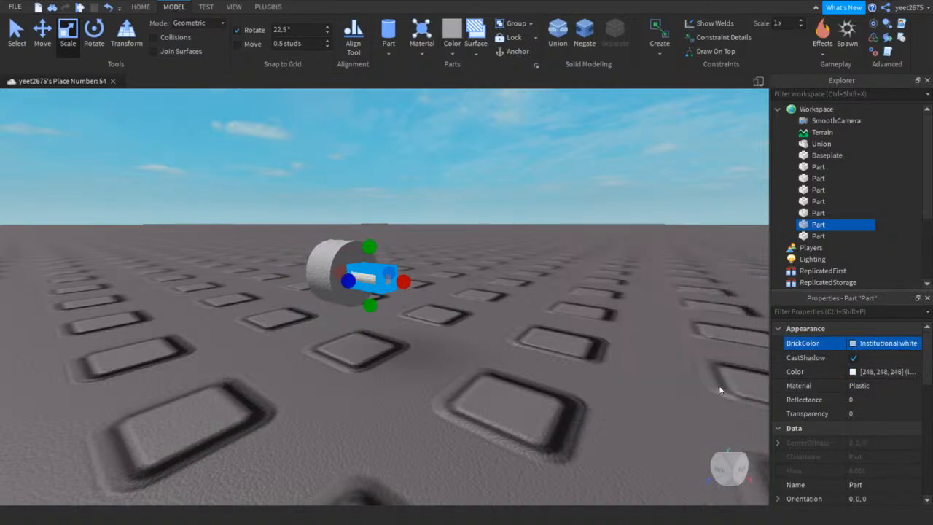
# Set the wide cylinder's BrickColor to Institutional white and deselect it
pyautogui.click(626, 359)
pyautogui.press('a')
pyautogui.moveTo(625, 357); pyautogui.dragTo(535, 270, button='right')
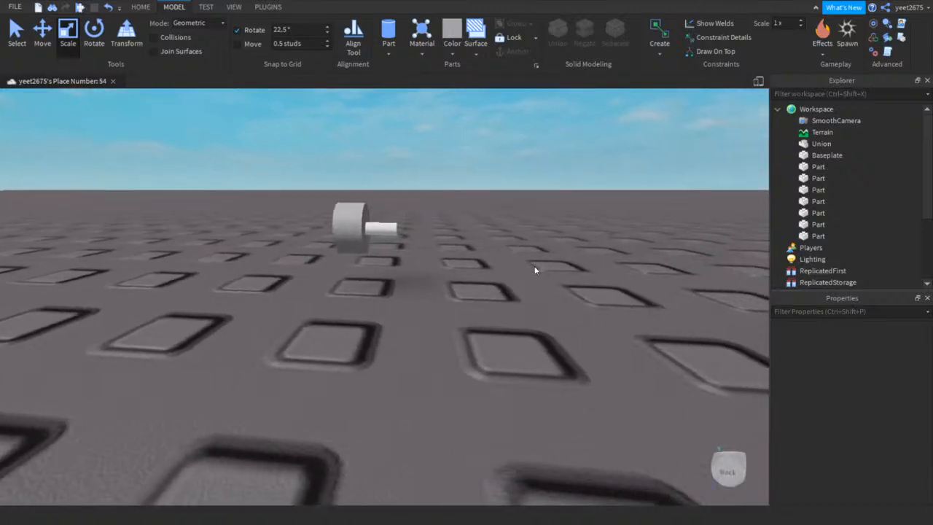
pyautogui.click(348, 222)
pyautogui.click(851, 343)
pyautogui.click(731, 391)
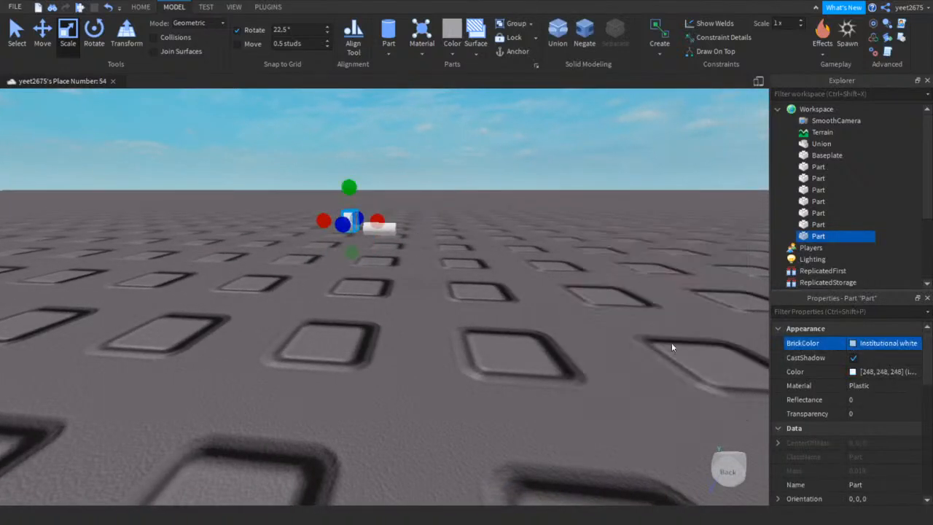
pyautogui.click(850, 345)
pyautogui.click(723, 390)
pyautogui.click(429, 213)
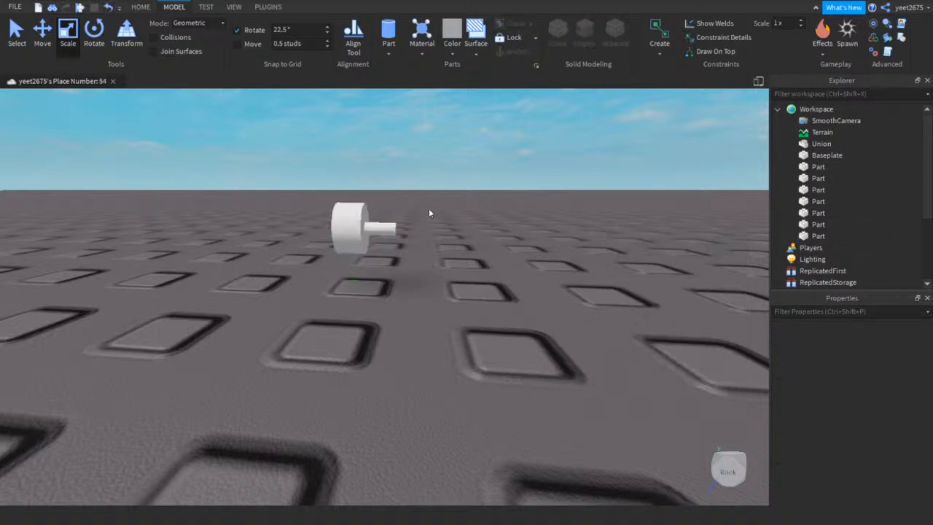
# Select both white cylinders and move them together to the ground beside the black block
pyautogui.moveTo(286, 230); pyautogui.dragTo(341, 250)
pyautogui.click(42, 33)
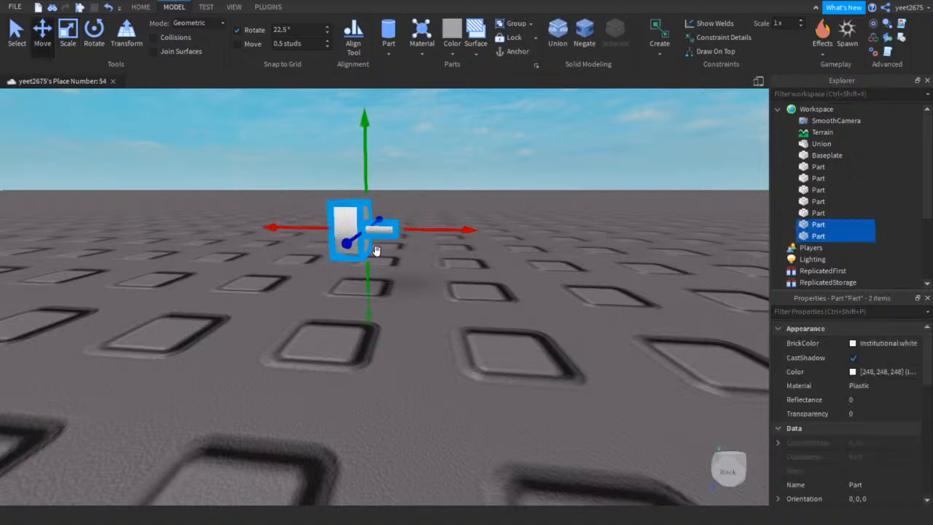
pyautogui.press('w')
pyautogui.moveTo(411, 225); pyautogui.dragTo(567, 310)
pyautogui.press('s')
pyautogui.press('d')
pyautogui.moveTo(491, 215); pyautogui.dragTo(493, 216, button='right')
pyautogui.press('w')
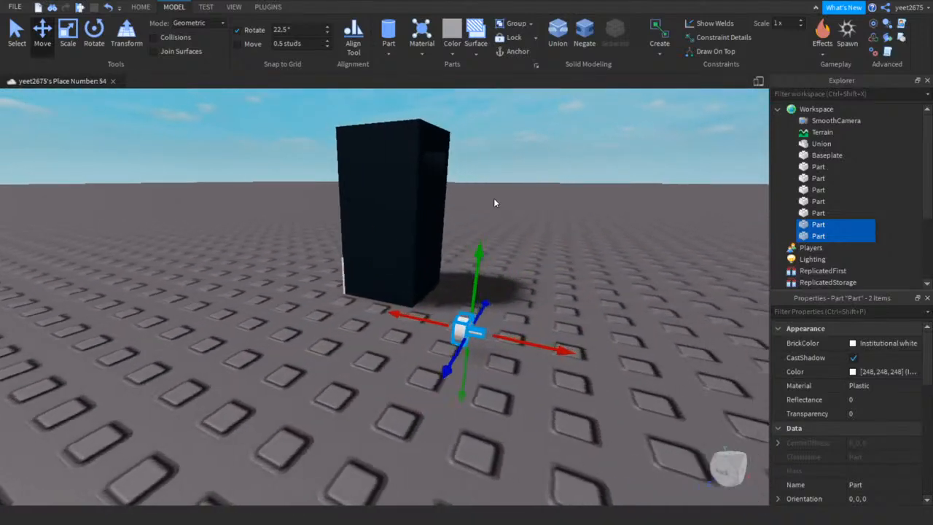
# Insert a blocky dummy with the Build Rig plugin and stand it beside the black block
pyautogui.click(268, 6)
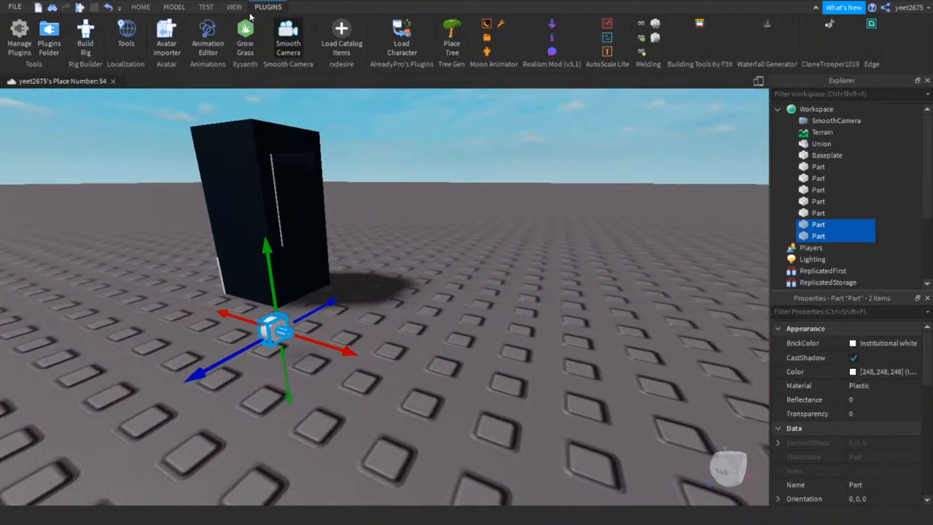
pyautogui.click(234, 7)
pyautogui.click(260, 9)
pyautogui.click(207, 8)
pyautogui.click(233, 8)
pyautogui.click(262, 9)
pyautogui.click(85, 46)
pyautogui.click(414, 260)
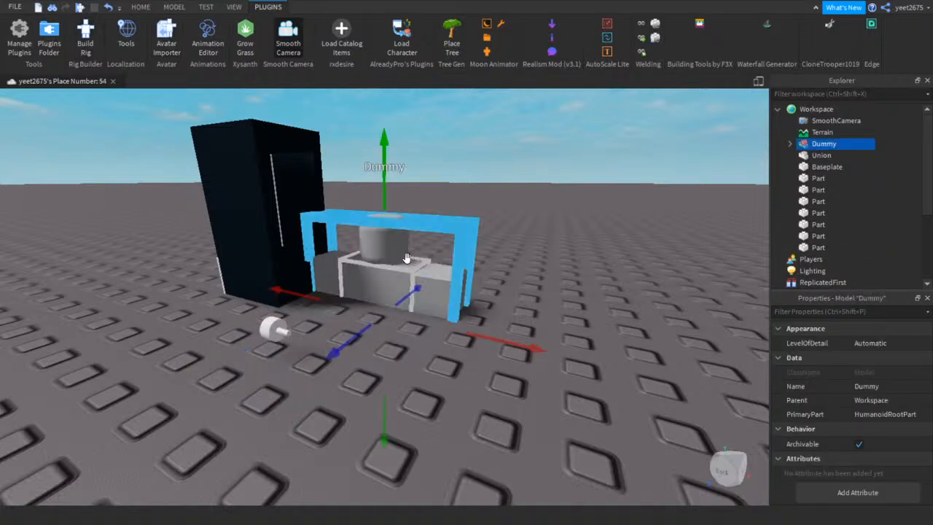
pyautogui.scroll(2, 414, 265)
# Select the black block with its panels and slats and try to scale them together
pyautogui.click(272, 175)
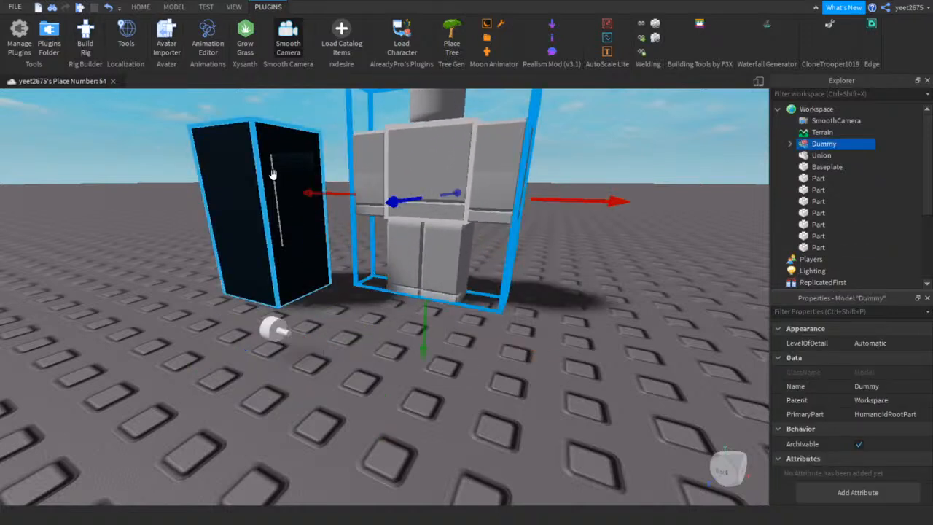
pyautogui.scroll(3, 333, 164)
pyautogui.scroll(-5, 333, 165)
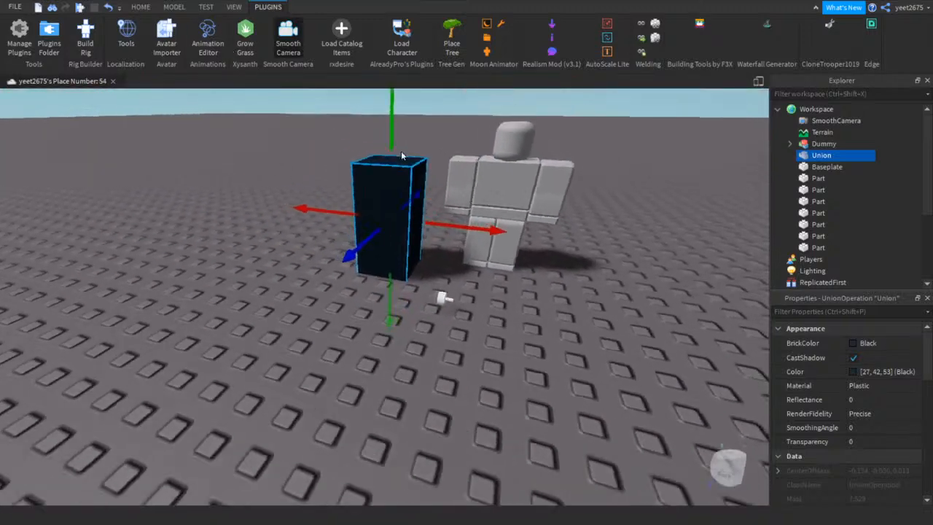
pyautogui.click(474, 148)
pyautogui.moveTo(396, 232); pyautogui.dragTo(344, 297)
pyautogui.click(142, 7)
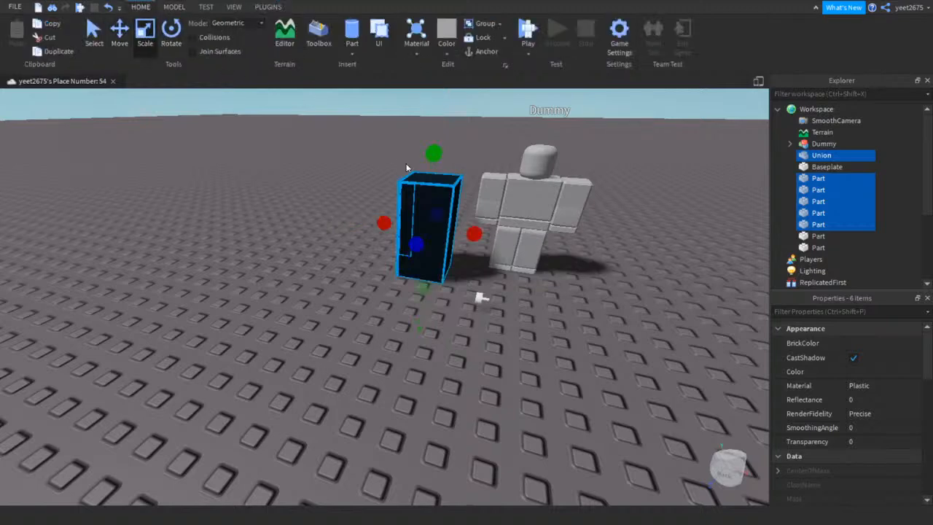
pyautogui.moveTo(425, 155); pyautogui.dragTo(424, 156)
pyautogui.moveTo(413, 217); pyautogui.dragTo(411, 215)
pyautogui.moveTo(345, 182); pyautogui.dragTo(375, 219, button='right')
pyautogui.press('w')
pyautogui.moveTo(354, 252); pyautogui.dragTo(423, 257)
pyautogui.moveTo(402, 106); pyautogui.dragTo(426, 230)
# Scale down the black block on its own, leaving the panels out of the selection
pyautogui.press('a')
pyautogui.moveTo(224, 278); pyautogui.dragTo(264, 310, button='right')
pyautogui.press('w')
pyautogui.click(585, 277)
pyautogui.click(381, 206)
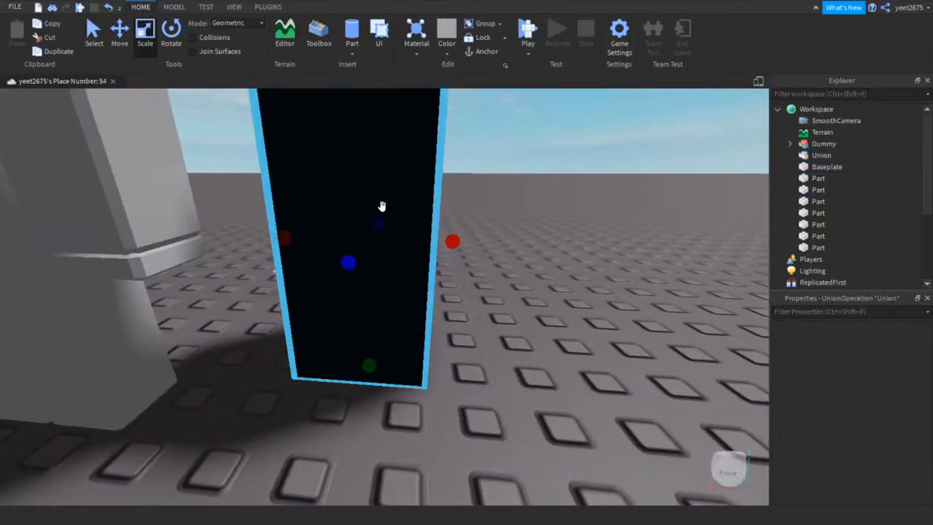
pyautogui.press('s')
pyautogui.moveTo(412, 221); pyautogui.dragTo(412, 221, button='right')
pyautogui.moveTo(396, 171); pyautogui.dragTo(396, 222)
# Shrink the black block further in proportion so its top sits well below the upper white panel's edge
pyautogui.click(419, 220)
pyautogui.press('d')
pyautogui.moveTo(498, 227); pyautogui.dragTo(475, 245, button='right')
pyautogui.press('w')
pyautogui.press('s')
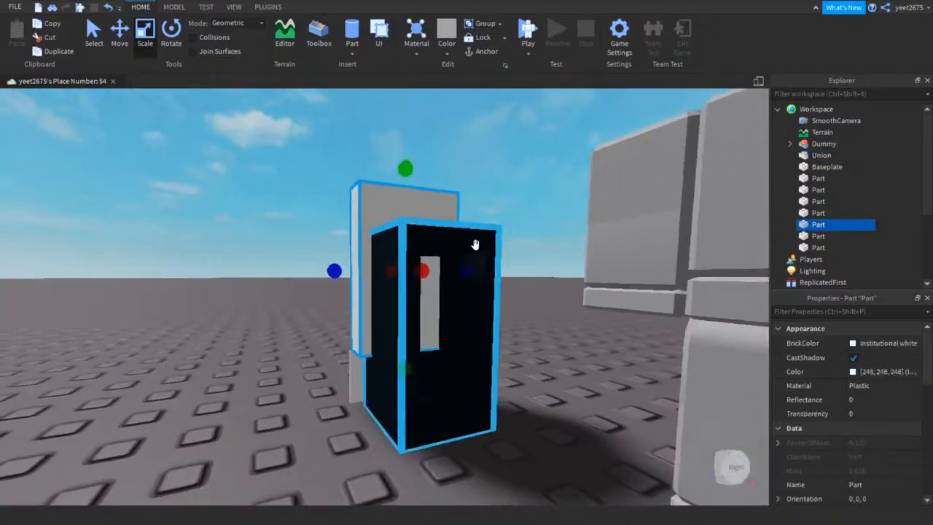
pyautogui.click(474, 244)
pyautogui.keyDown('shift'); pyautogui.moveTo(425, 211); pyautogui.dragTo(425, 234); pyautogui.keyUp('shift')
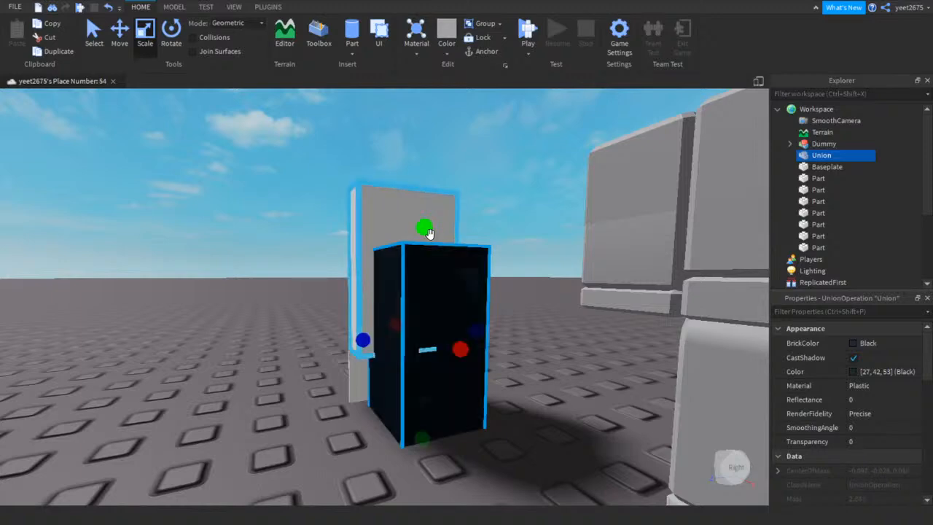
# Move the upper white panel off the black block
pyautogui.press('a')
pyautogui.moveTo(429, 233); pyautogui.dragTo(345, 225, button='right')
pyautogui.moveTo(366, 230); pyautogui.dragTo(169, 265)
# Try to select the lower white panel with its dark grey slats, and undo the accidental move
pyautogui.press('a')
pyautogui.moveTo(213, 277); pyautogui.dragTo(275, 283, button='right')
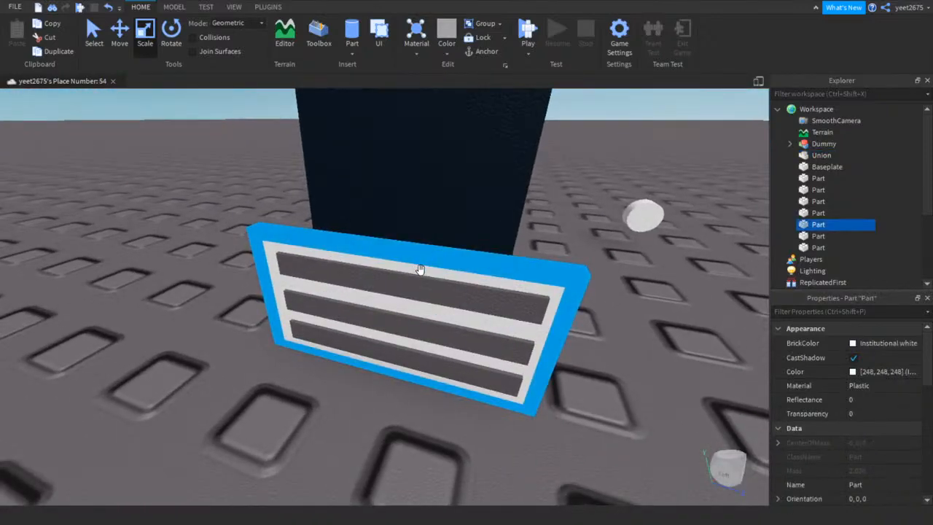
pyautogui.keyDown('ctrl'); pyautogui.click(433, 292); pyautogui.keyUp('ctrl')
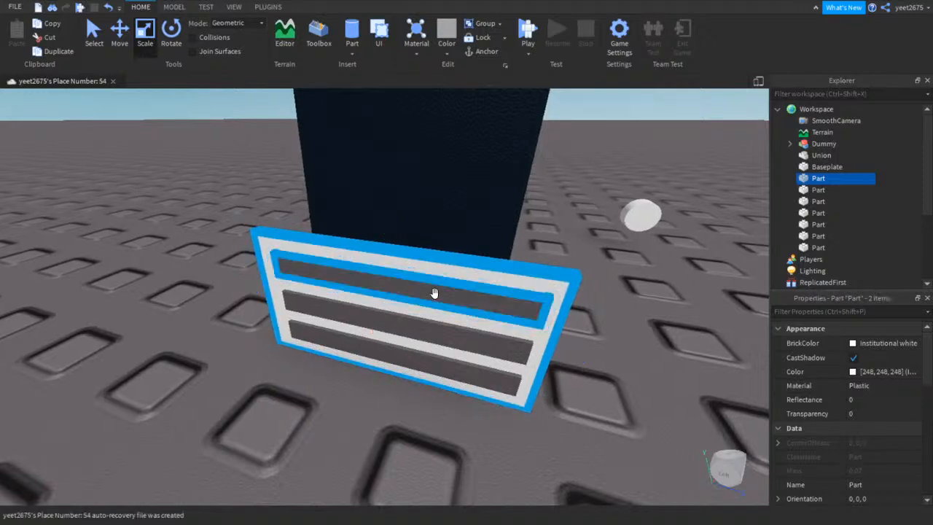
pyautogui.keyDown('ctrl'); pyautogui.click(442, 327); pyautogui.keyUp('ctrl')
pyautogui.keyDown('ctrl'); pyautogui.click(443, 360); pyautogui.keyUp('ctrl')
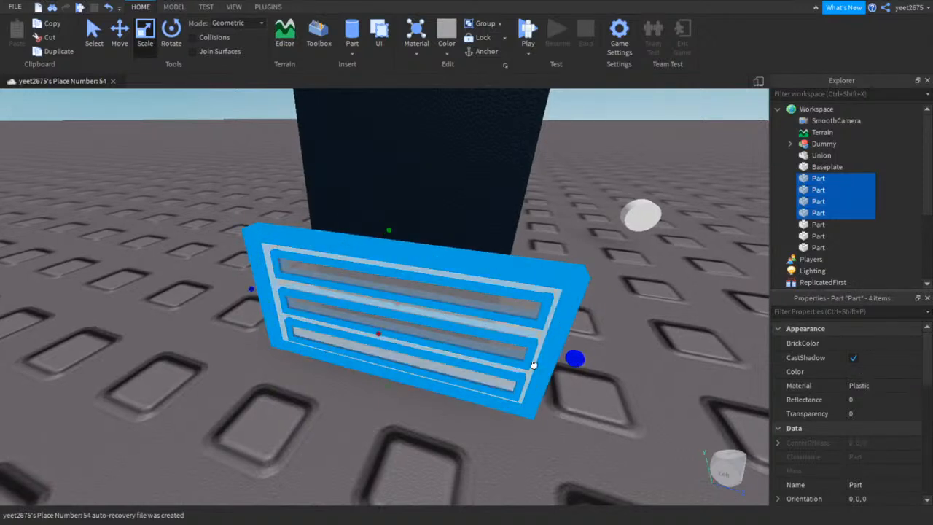
pyautogui.click(553, 287)
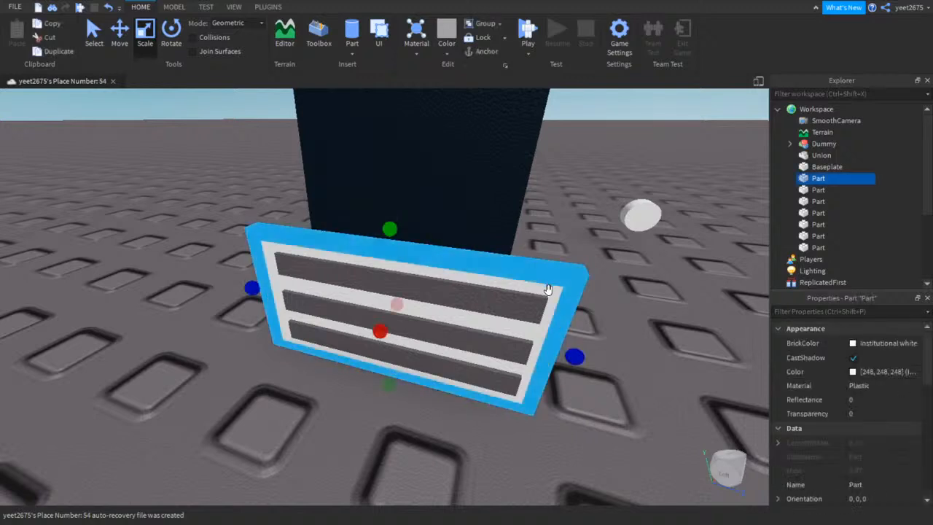
pyautogui.keyDown('ctrl'); pyautogui.click(533, 311); pyautogui.keyUp('ctrl')
pyautogui.keyDown('ctrl'); pyautogui.moveTo(518, 347); pyautogui.dragTo(514, 354); pyautogui.keyUp('ctrl')
pyautogui.keyDown('ctrl'); pyautogui.click(513, 352); pyautogui.keyUp('ctrl')
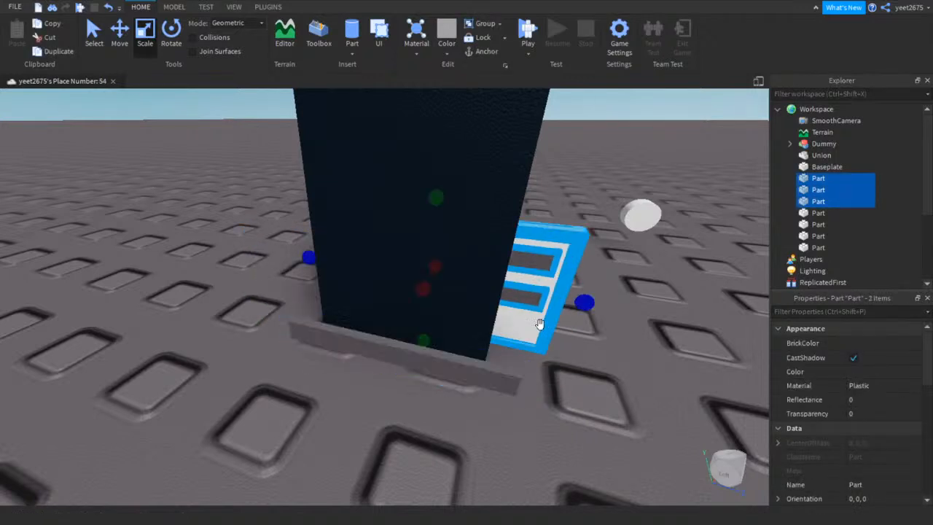
pyautogui.click(108, 7)
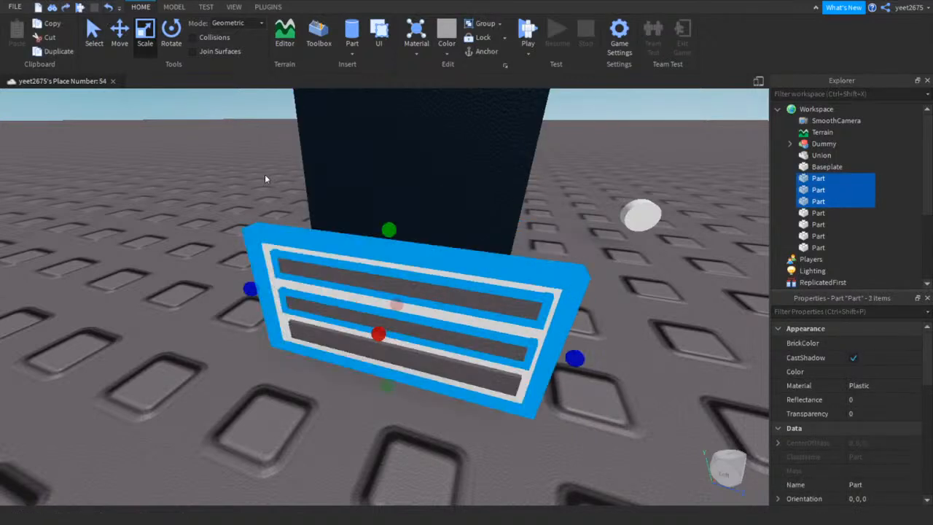
# Group the lower white panel with its three slats into a model and try to narrow it
pyautogui.keyDown('ctrl'); pyautogui.click(412, 386); pyautogui.keyUp('ctrl')
pyautogui.rightClick(742, 189)
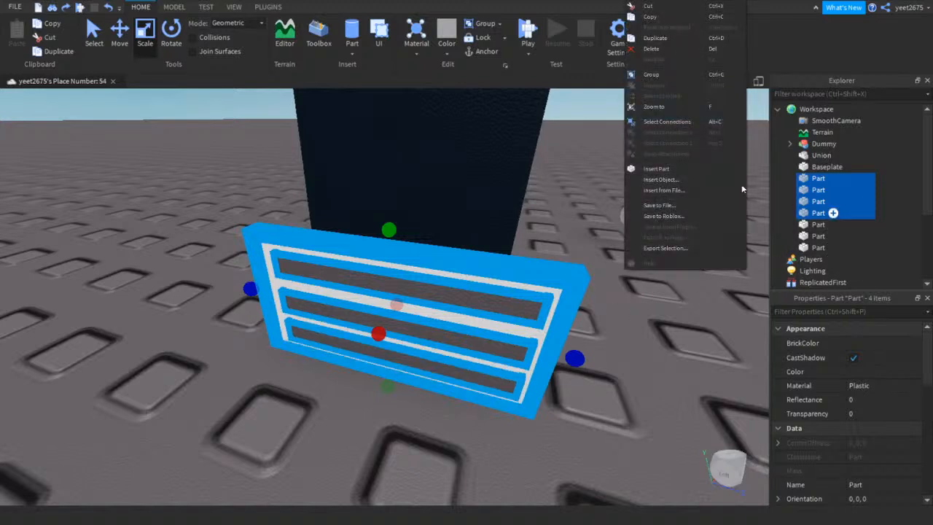
pyautogui.click(652, 74)
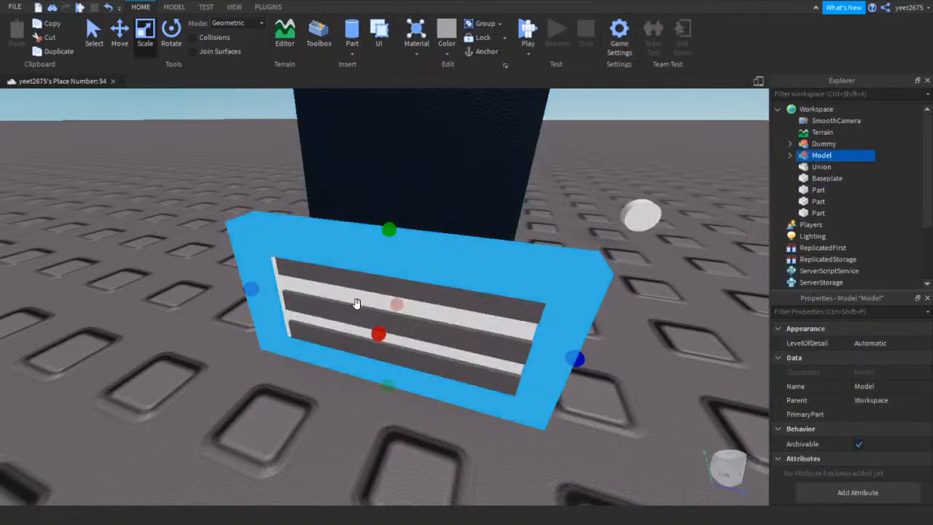
pyautogui.moveTo(570, 362); pyautogui.dragTo(517, 353)
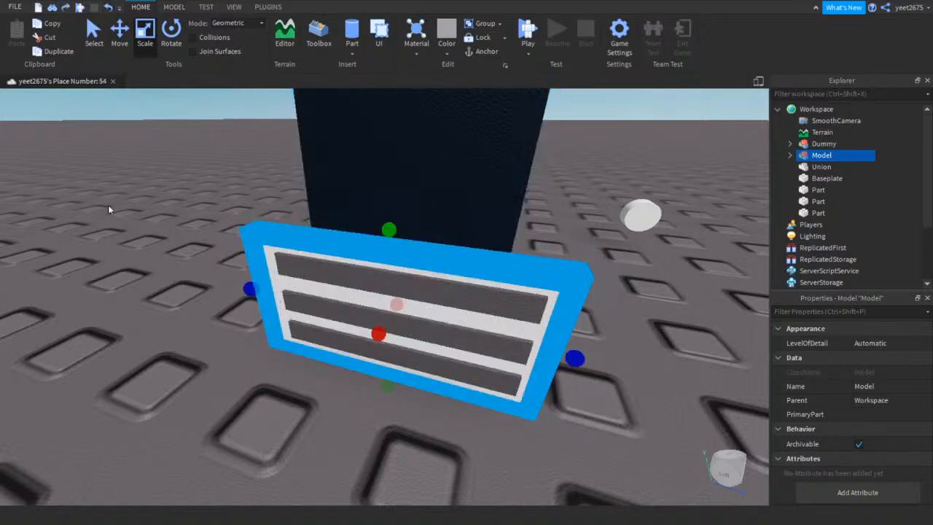
pyautogui.click(790, 156)
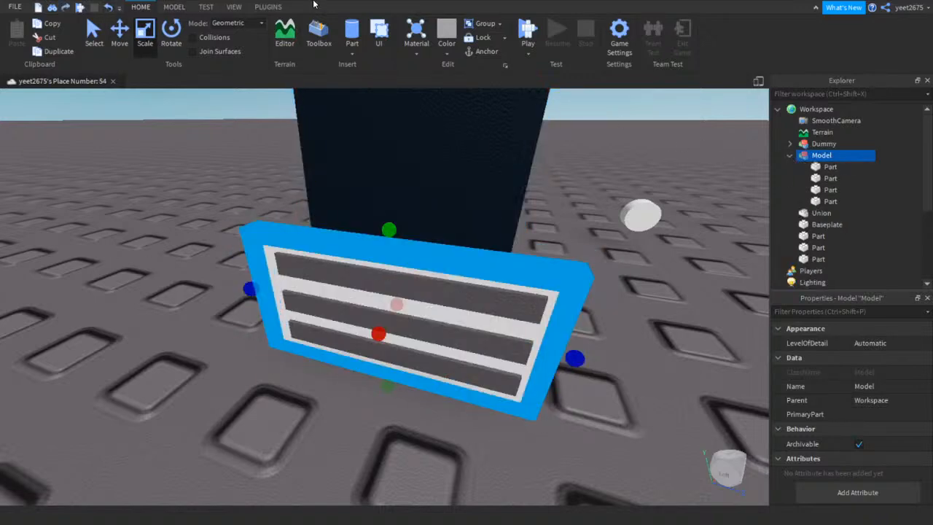
# Dissolve the model of the lower panel and slats back into separate parts and clear the selection
pyautogui.click(114, 8)
pyautogui.click(109, 9)
pyautogui.hotkey('ctrl', 'u')
pyautogui.click(152, 377)
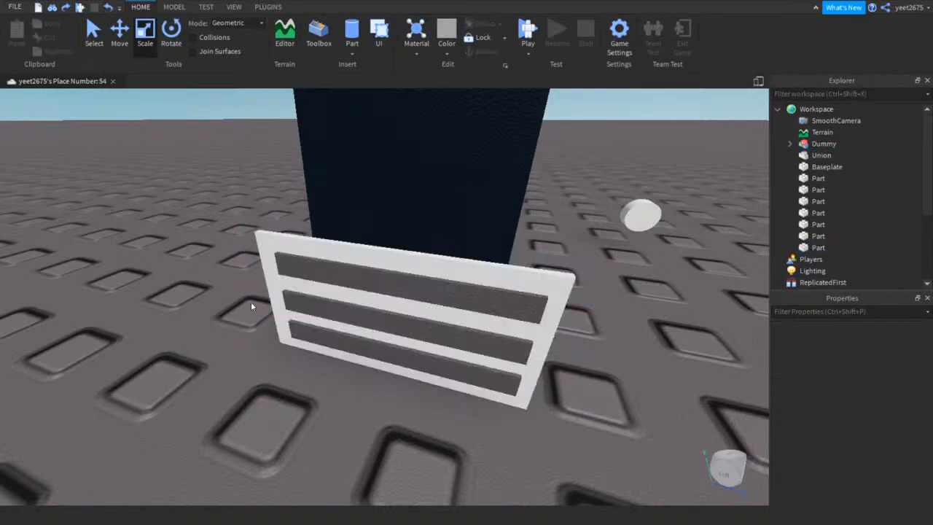
# Reduce the lower white panel's height and width to suit the smaller black block
pyautogui.click(342, 261)
pyautogui.moveTo(389, 229); pyautogui.dragTo(387, 274)
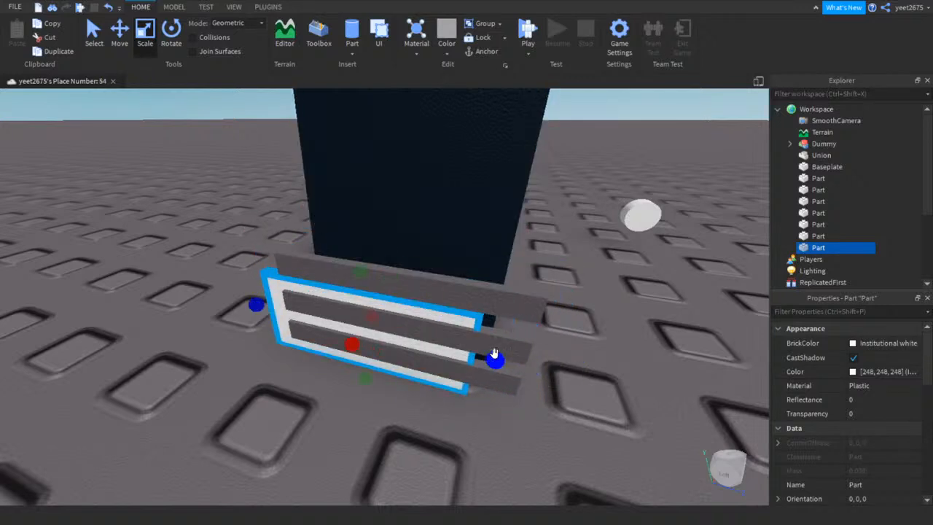
# Move two of the dark grey slats off the lower white panel onto the ground beside the block
pyautogui.click(501, 309)
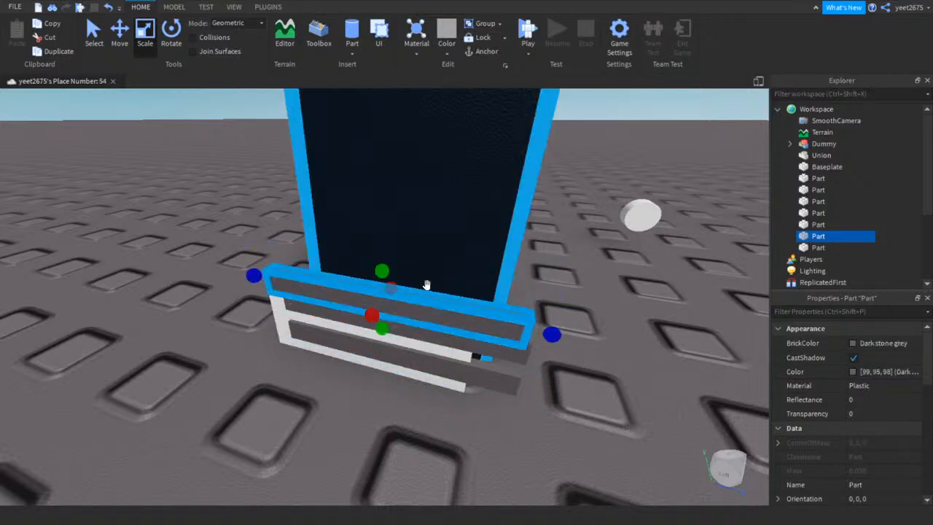
pyautogui.moveTo(693, 309); pyautogui.dragTo(554, 328, button='right')
pyautogui.moveTo(394, 370); pyautogui.dragTo(159, 319)
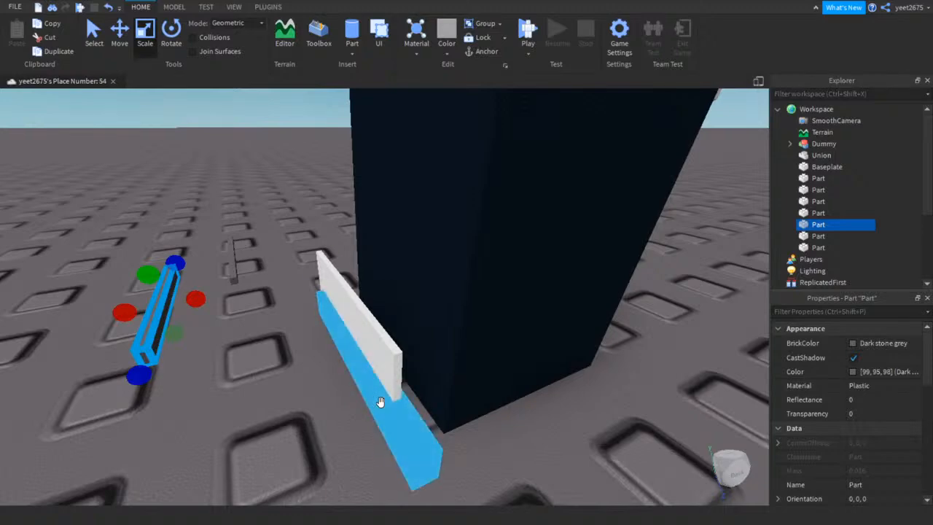
# Resize the remaining bottom slat in length and thickness to fit the lower white panel's face
pyautogui.moveTo(379, 401); pyautogui.dragTo(371, 382)
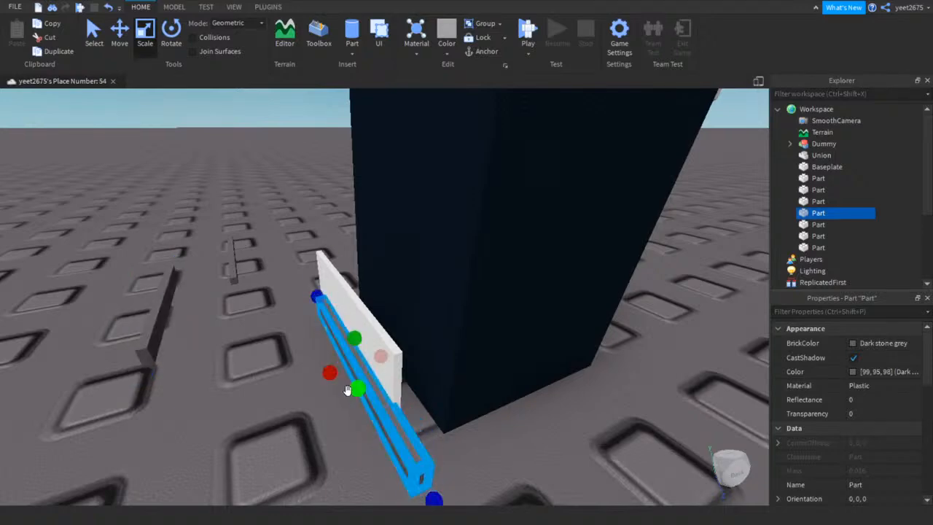
pyautogui.press('w')
pyautogui.moveTo(318, 386); pyautogui.dragTo(318, 386, button='right')
pyautogui.press('s')
pyautogui.moveTo(612, 348); pyautogui.dragTo(612, 349)
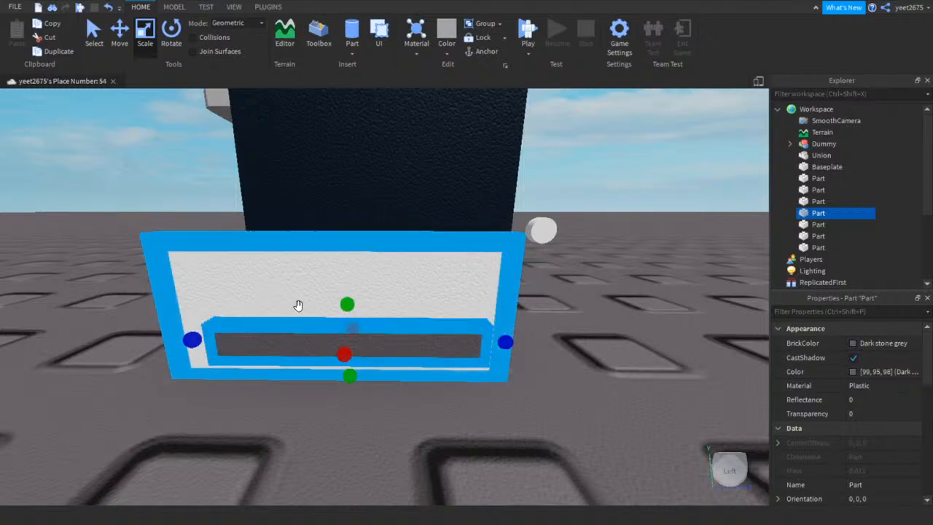
pyautogui.moveTo(192, 338); pyautogui.dragTo(167, 339)
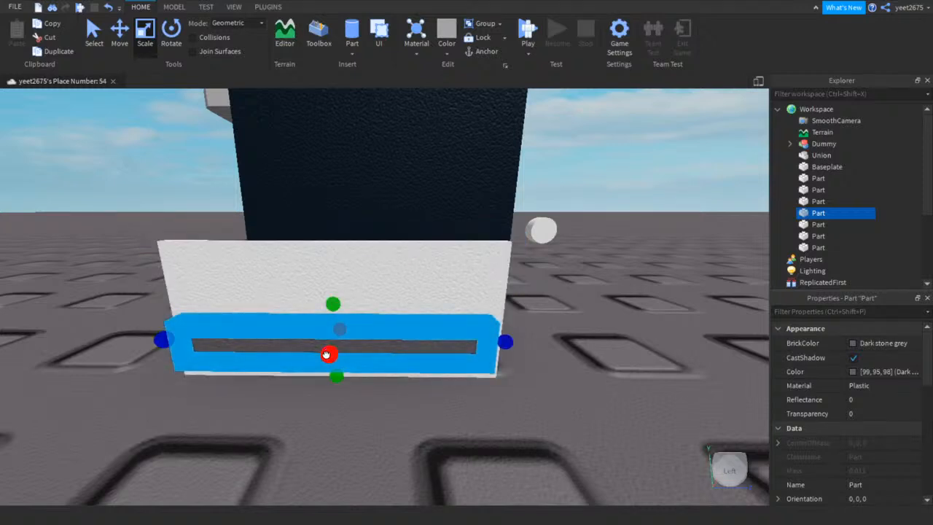
pyautogui.moveTo(326, 349); pyautogui.dragTo(327, 346)
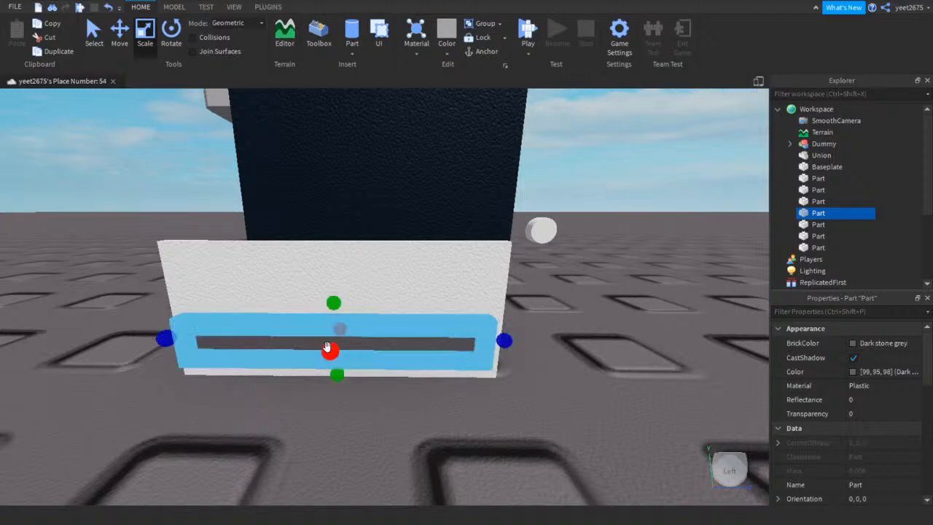
# Duplicate the fitted slat and move the copy up to form a second slat on the white panel
pyautogui.moveTo(315, 341); pyautogui.dragTo(315, 341, button='right')
pyautogui.press('s')
pyautogui.press('d')
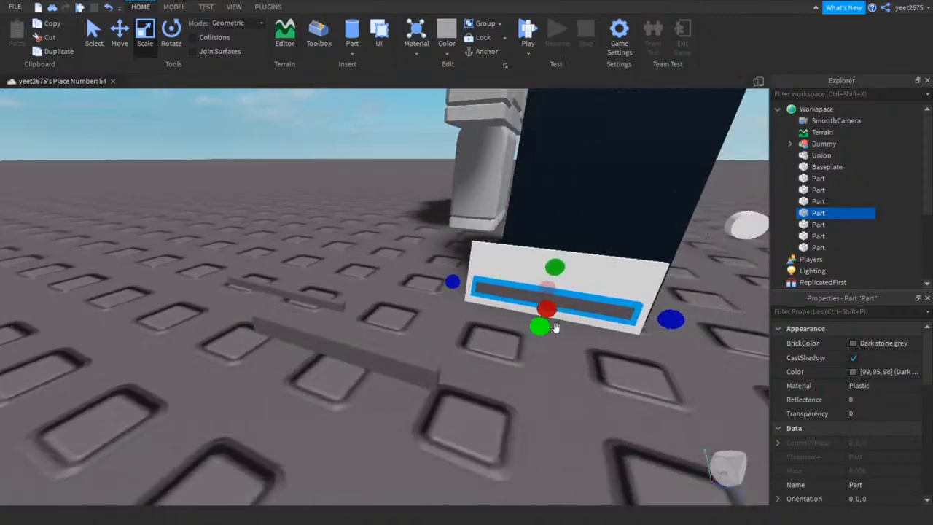
pyautogui.hotkey('ctrl', 'd')
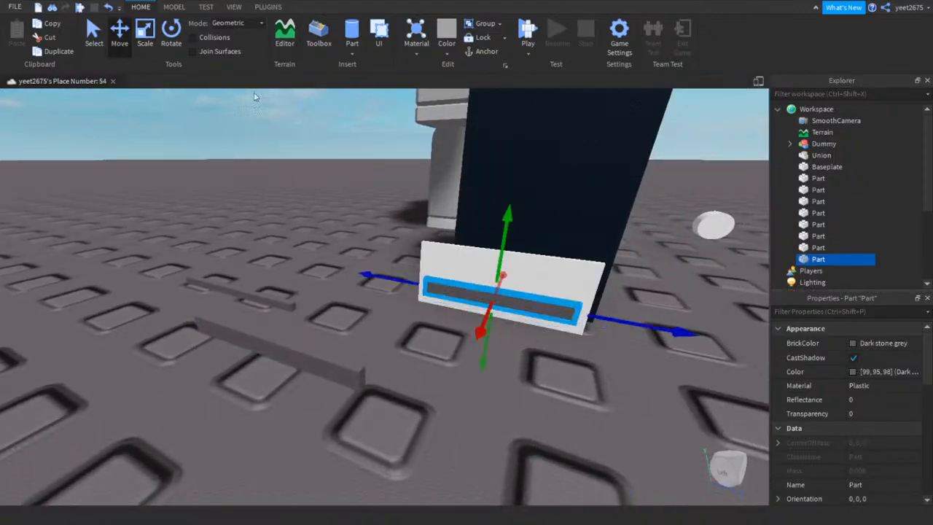
pyautogui.moveTo(505, 247); pyautogui.dragTo(505, 230)
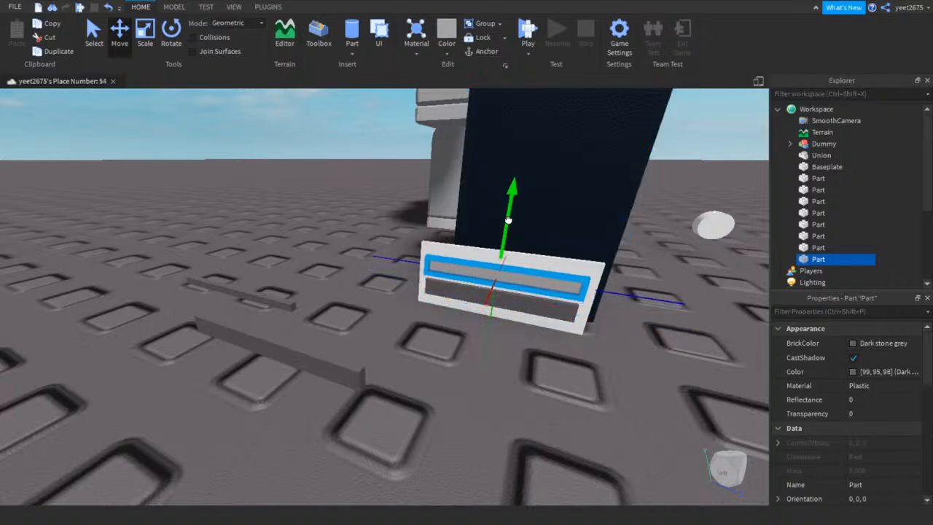
# Delete the two spare dark grey slats lying on the ground
pyautogui.click(357, 372)
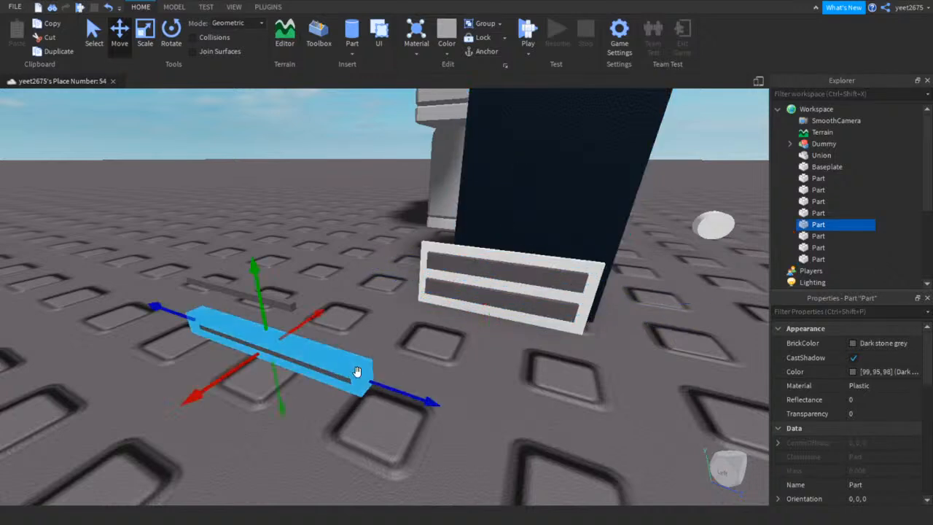
pyautogui.rightClick(275, 303)
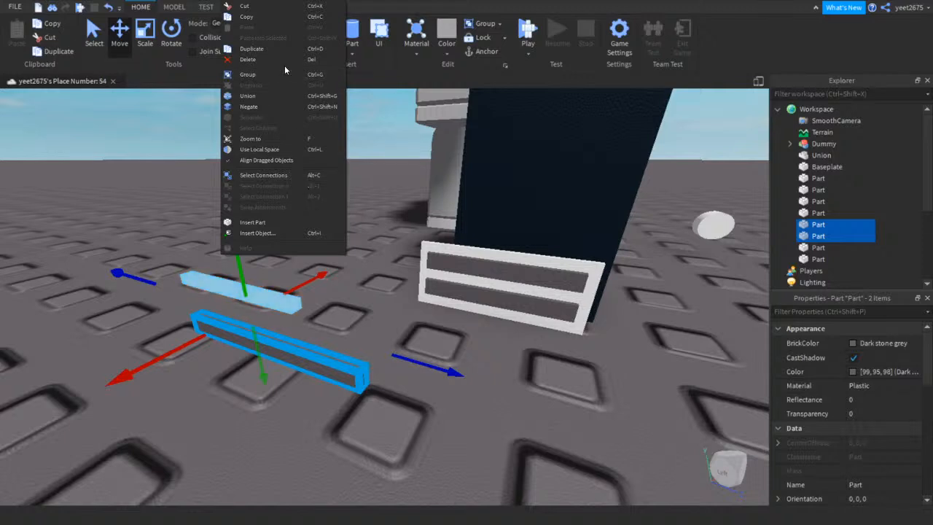
pyautogui.click(271, 60)
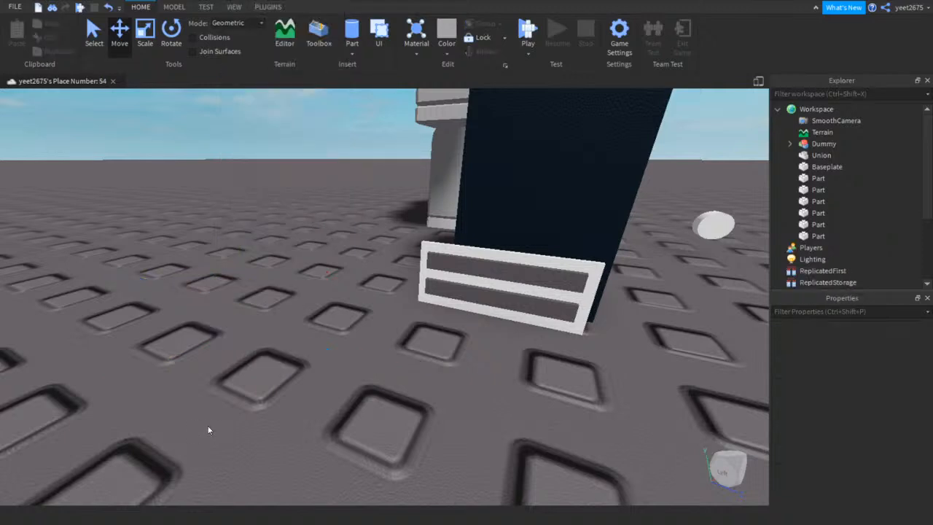
# Select the lower white panel with its two slats and move them together against the black block's face
pyautogui.press('d')
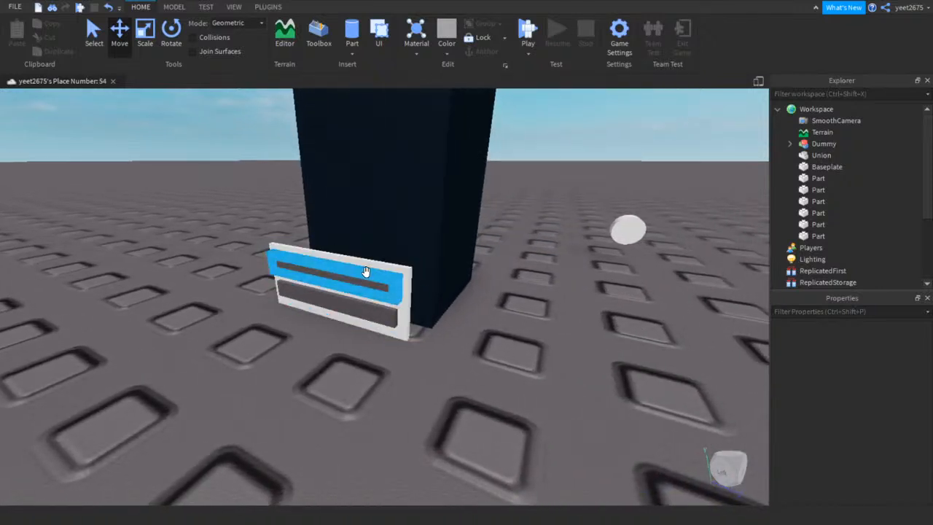
pyautogui.click(366, 271)
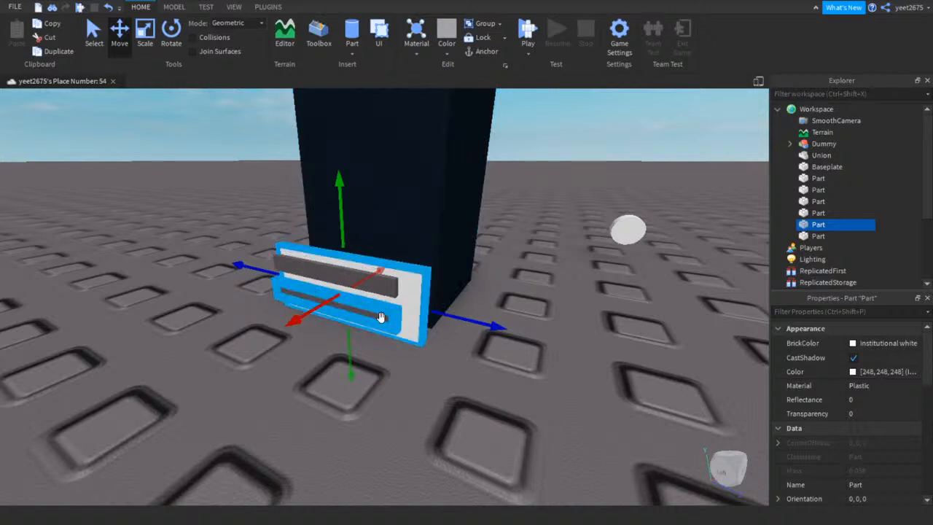
pyautogui.keyDown('ctrl'); pyautogui.click(368, 293); pyautogui.keyUp('ctrl')
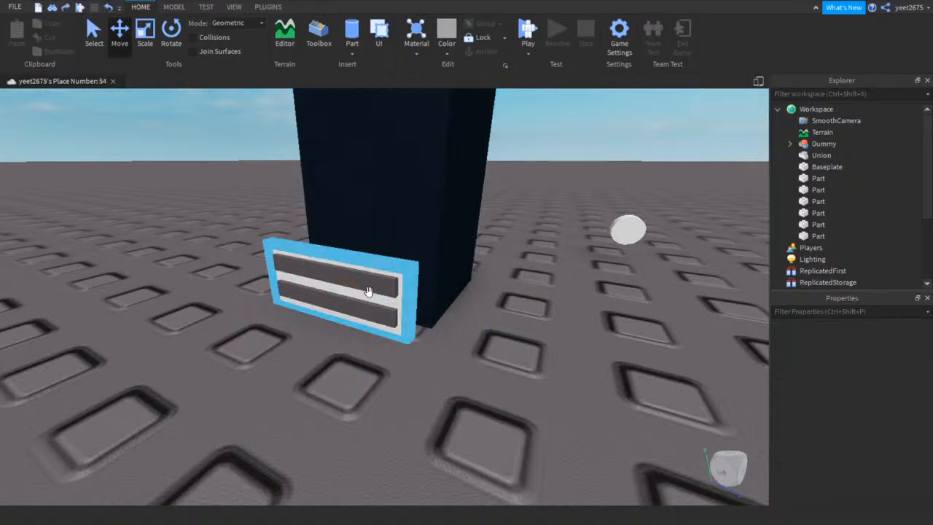
pyautogui.keyDown('ctrl'); pyautogui.click(377, 289); pyautogui.keyUp('ctrl')
pyautogui.keyDown('ctrl'); pyautogui.click(383, 314); pyautogui.keyUp('ctrl')
pyautogui.keyDown('ctrl'); pyautogui.click(411, 277); pyautogui.keyUp('ctrl')
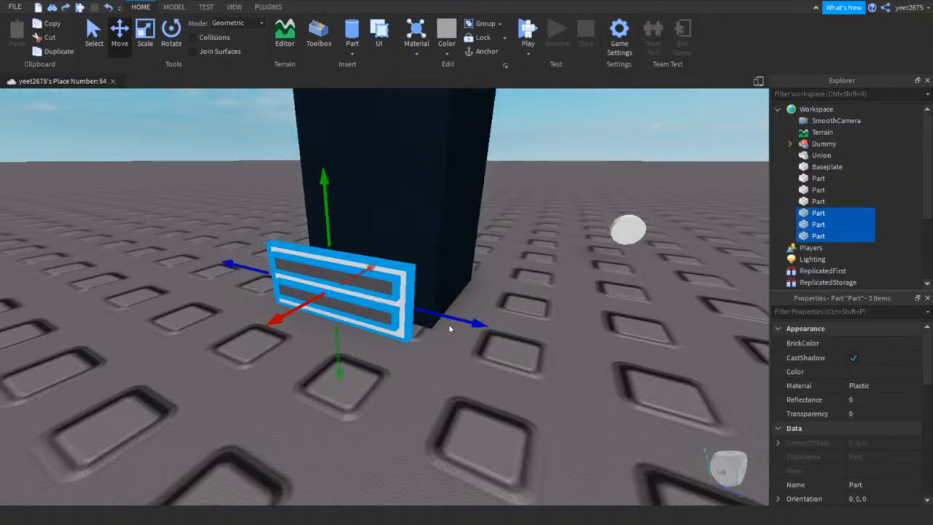
pyautogui.moveTo(455, 324); pyautogui.dragTo(453, 324)
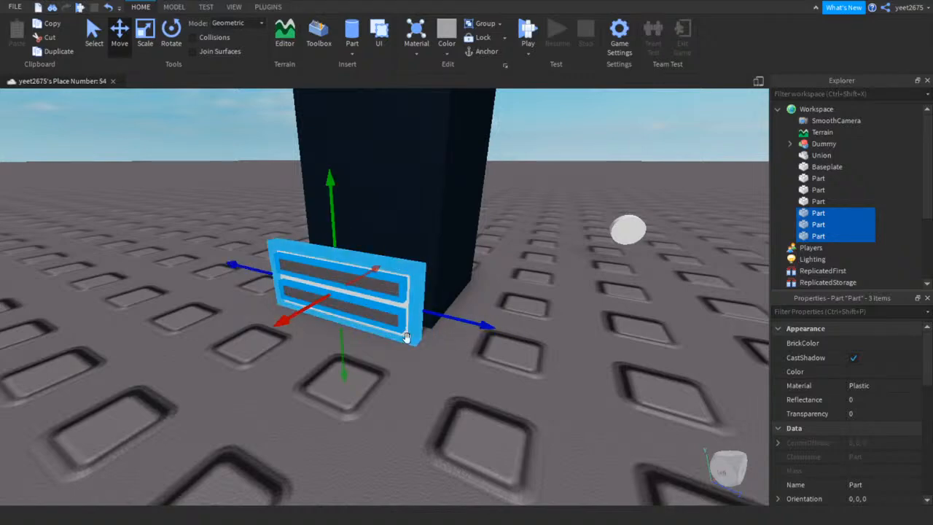
pyautogui.moveTo(406, 337); pyautogui.dragTo(331, 312, button='right')
pyautogui.moveTo(331, 312); pyautogui.dragTo(345, 312)
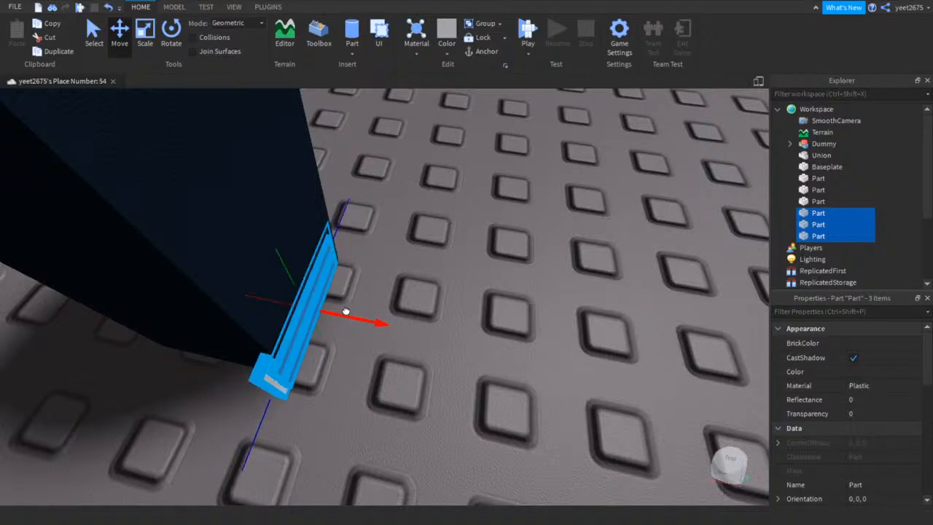
# Narrow the lower white panel so its edges match the width of the black block
pyautogui.moveTo(351, 284); pyautogui.dragTo(266, 258, button='right')
pyautogui.hotkey('ctrl', '3')
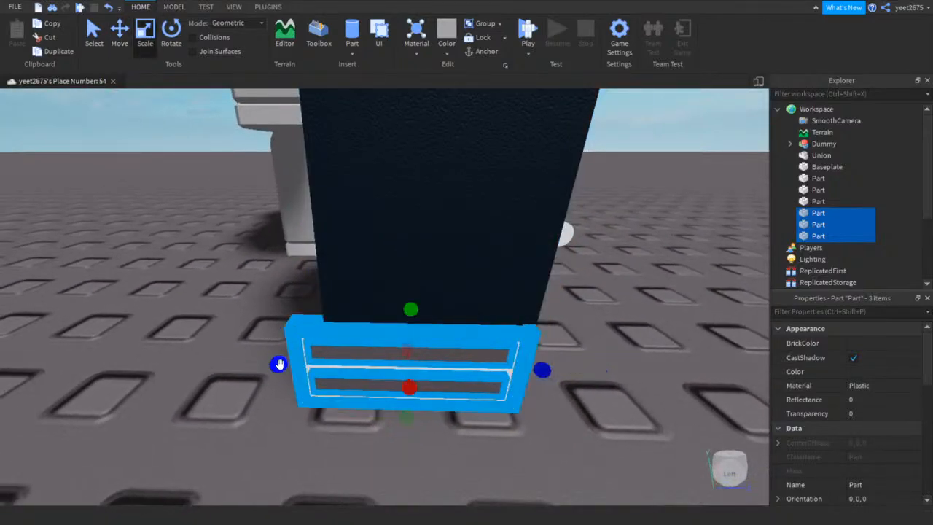
pyautogui.click(541, 410)
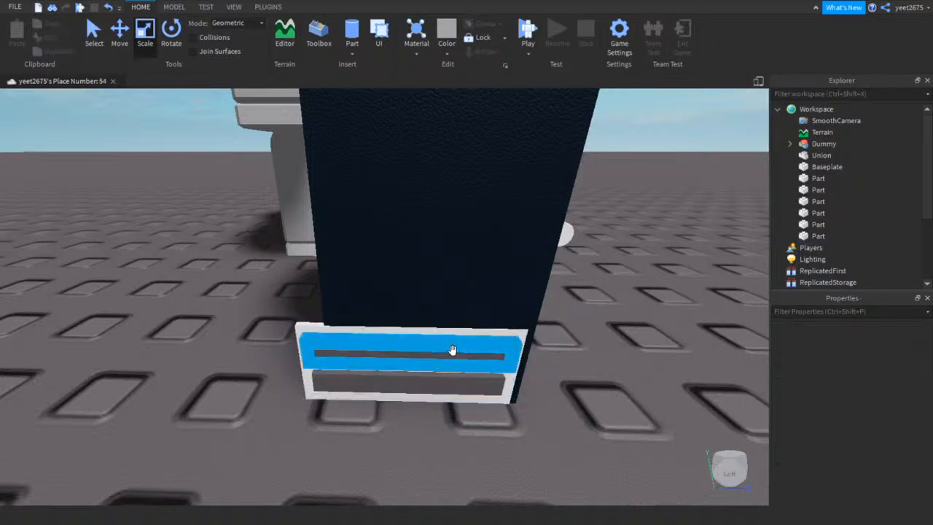
pyautogui.click(427, 333)
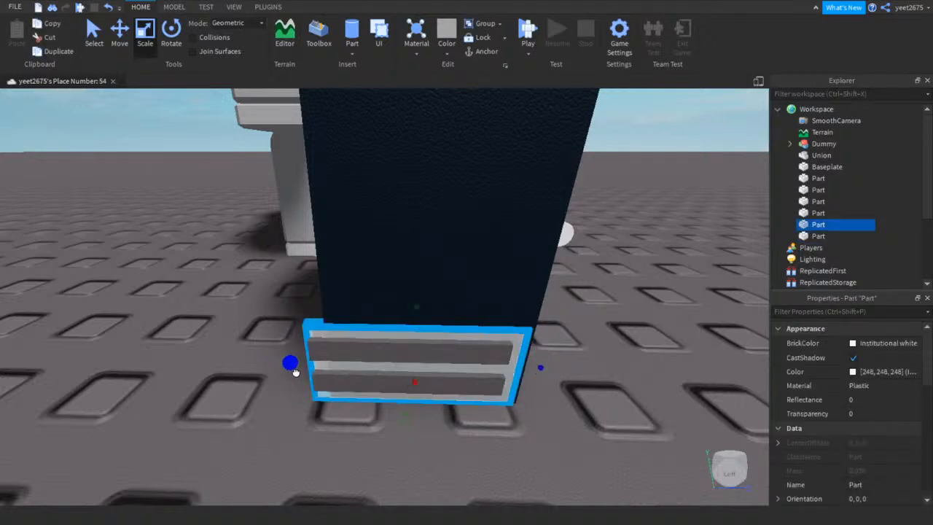
pyautogui.moveTo(313, 375); pyautogui.dragTo(314, 362)
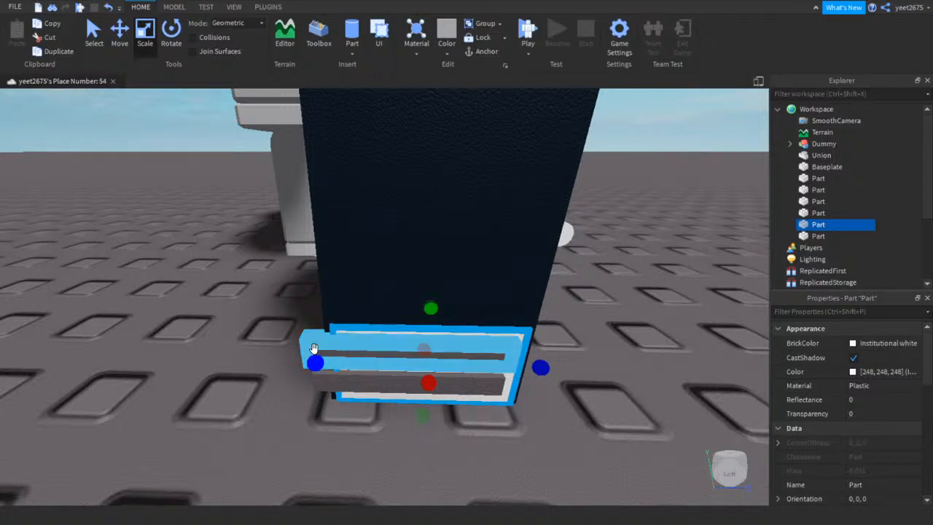
pyautogui.click(265, 385)
# Shorten both dark grey slats to fit within the narrowed white panel
pyautogui.click(365, 351)
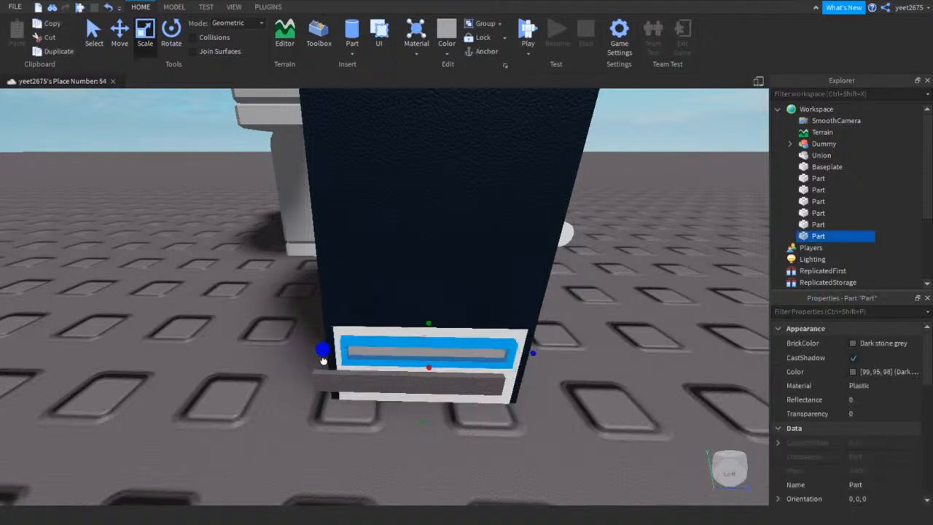
pyautogui.click(370, 387)
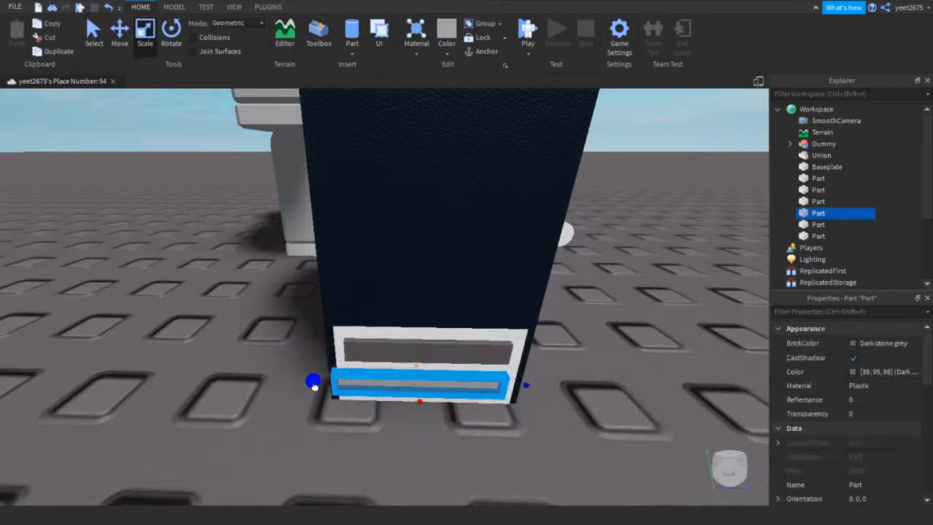
pyautogui.moveTo(326, 387); pyautogui.dragTo(325, 387)
pyautogui.click(283, 389)
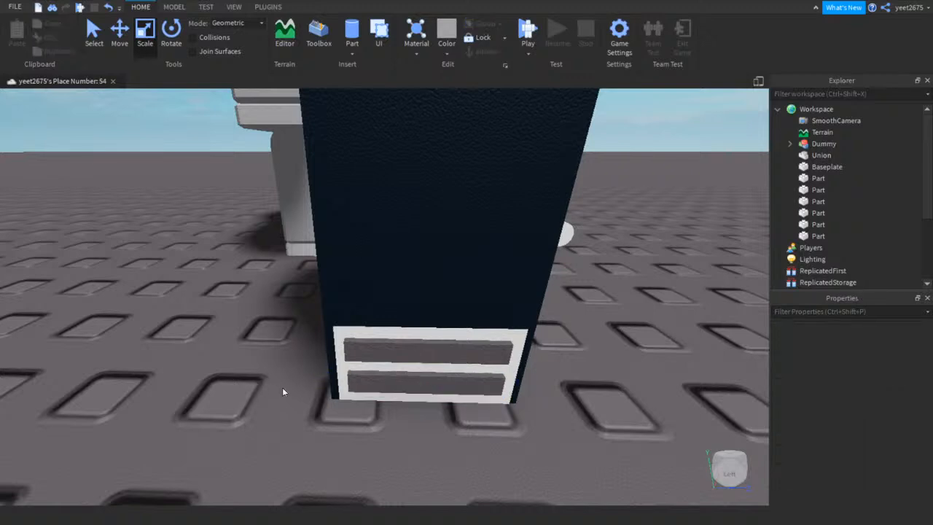
# Raise the lower white panel and its two slats slightly above the black block's base
pyautogui.click(399, 343)
pyautogui.click(398, 333)
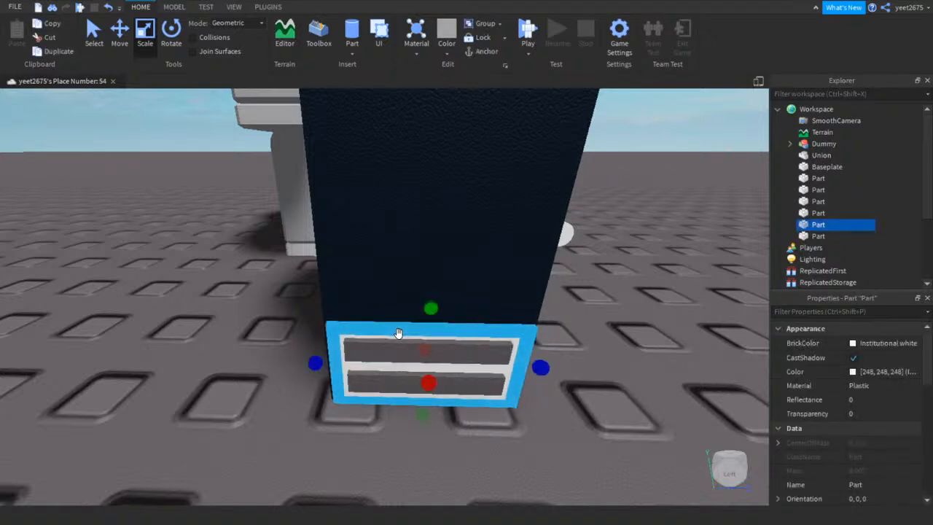
pyautogui.click(118, 35)
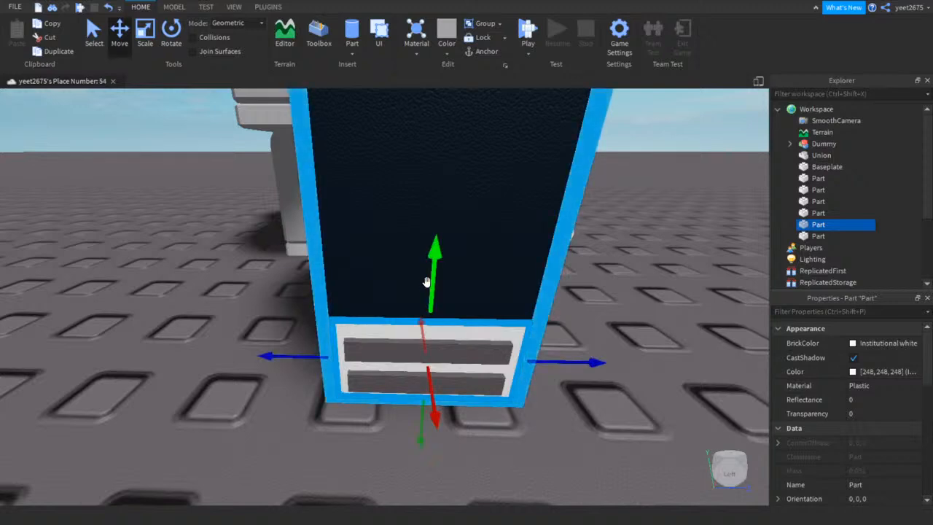
pyautogui.click(412, 354)
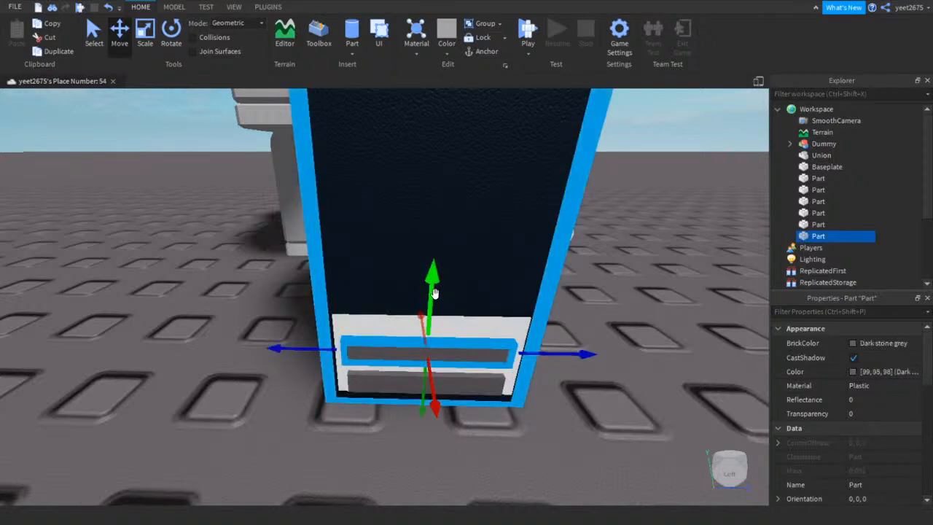
pyautogui.click(393, 381)
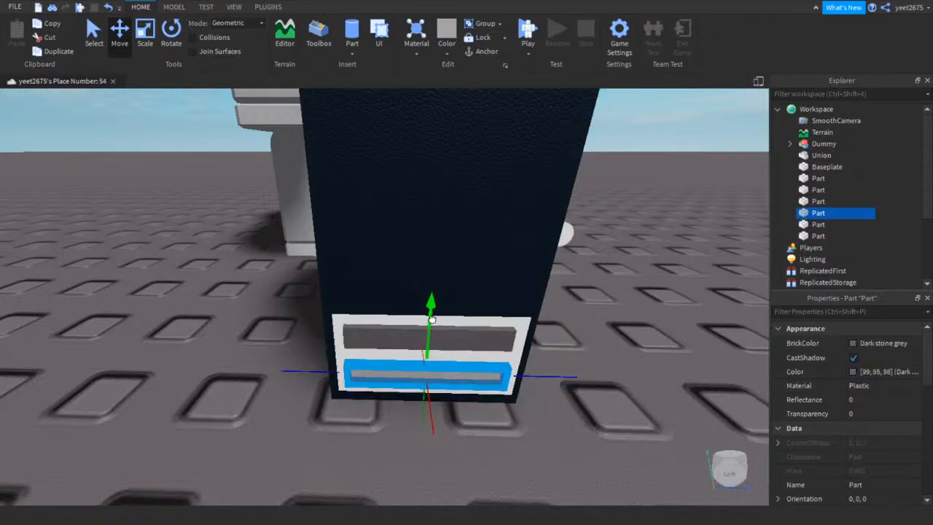
pyautogui.click(278, 321)
# Move the large white panel over to the black block
pyautogui.moveTo(243, 333); pyautogui.dragTo(284, 328, button='right')
pyautogui.moveTo(303, 423); pyautogui.dragTo(368, 282)
pyautogui.press('w')
pyautogui.moveTo(303, 369); pyautogui.dragTo(303, 369, button='right')
pyautogui.press('a')
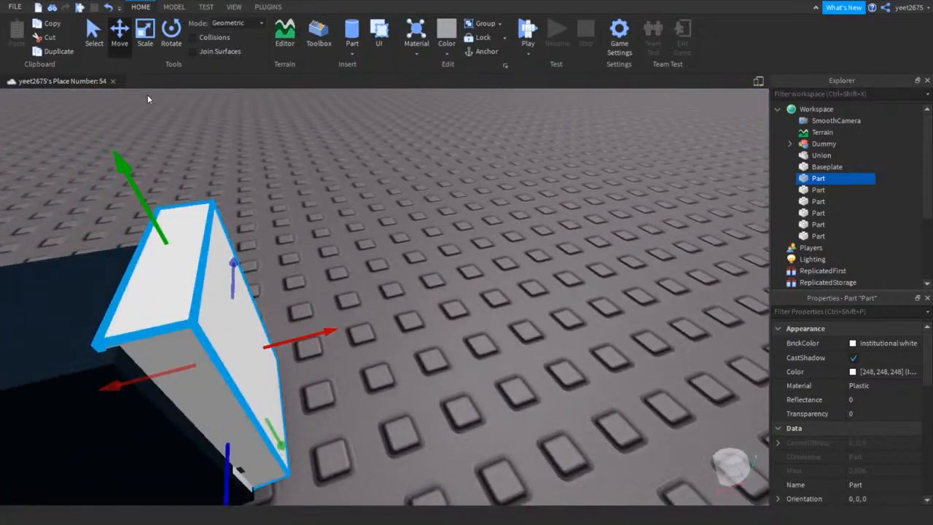
# Reduce the large white panel's height and thickness to suit the black block's recess
pyautogui.click(145, 33)
pyautogui.moveTo(156, 222); pyautogui.dragTo(180, 269)
pyautogui.moveTo(291, 354); pyautogui.dragTo(252, 365)
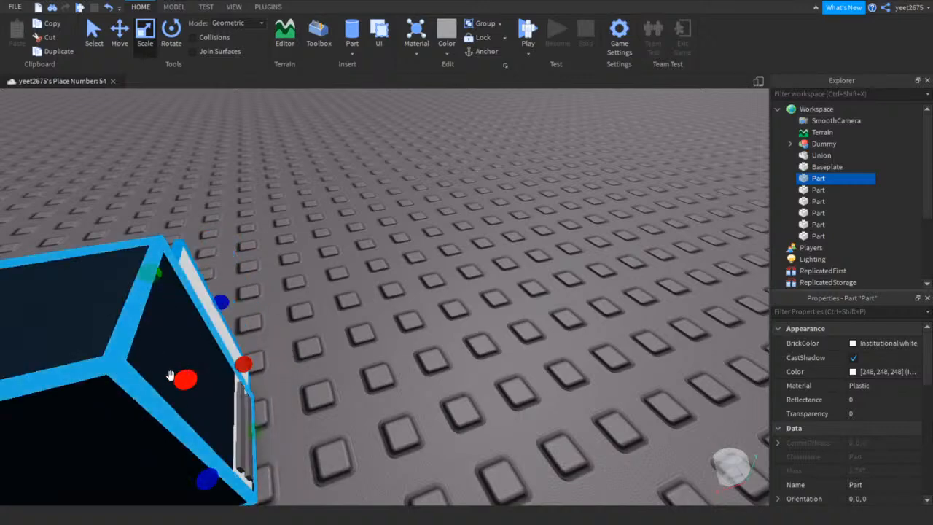
pyautogui.moveTo(182, 380); pyautogui.dragTo(176, 382)
pyautogui.press('a')
pyautogui.moveTo(131, 332); pyautogui.dragTo(132, 332, button='right')
pyautogui.press('w')
pyautogui.moveTo(290, 353); pyautogui.dragTo(294, 357)
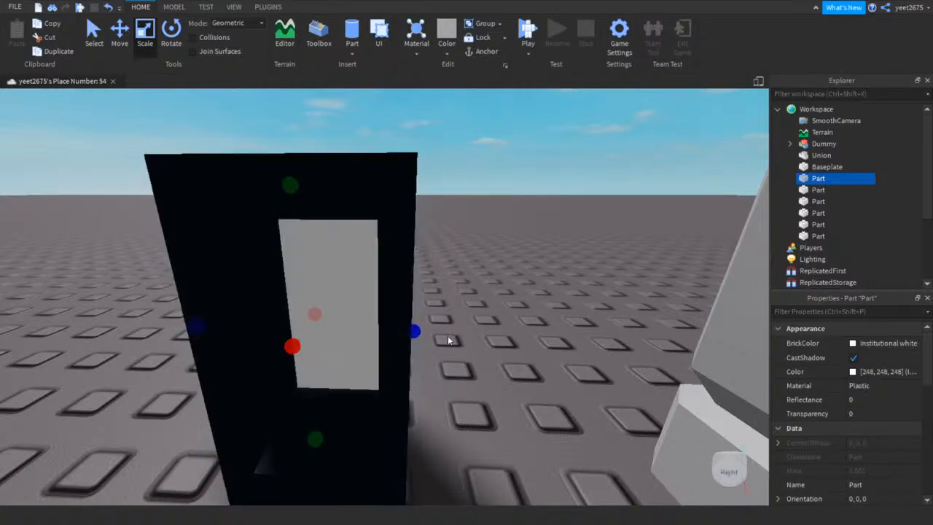
# Narrow the large white panel so it no longer sticks out past the black block's side
pyautogui.press('d')
pyautogui.moveTo(412, 343); pyautogui.dragTo(412, 342, button='right')
pyautogui.press('a')
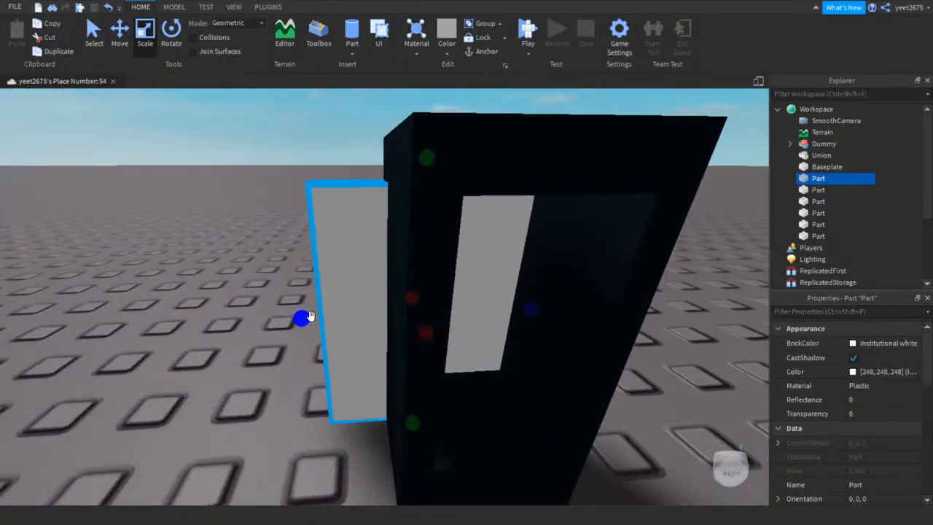
pyautogui.moveTo(310, 316); pyautogui.dragTo(373, 317)
pyautogui.press('a')
pyautogui.moveTo(340, 316); pyautogui.dragTo(294, 319, button='right')
pyautogui.press('a')
pyautogui.press('s')
pyautogui.press('d')
pyautogui.press('w')
pyautogui.press('d')
pyautogui.press('a')
pyautogui.click(293, 314)
# Select the two small white cylinders together and move them over to the front of the black block's recess
pyautogui.press('s')
pyautogui.click(322, 337)
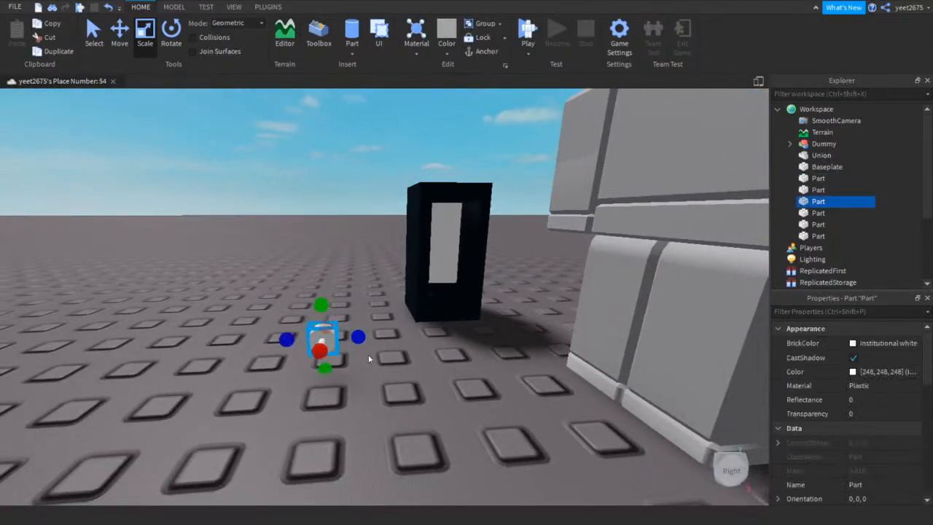
pyautogui.moveTo(374, 288); pyautogui.dragTo(264, 353)
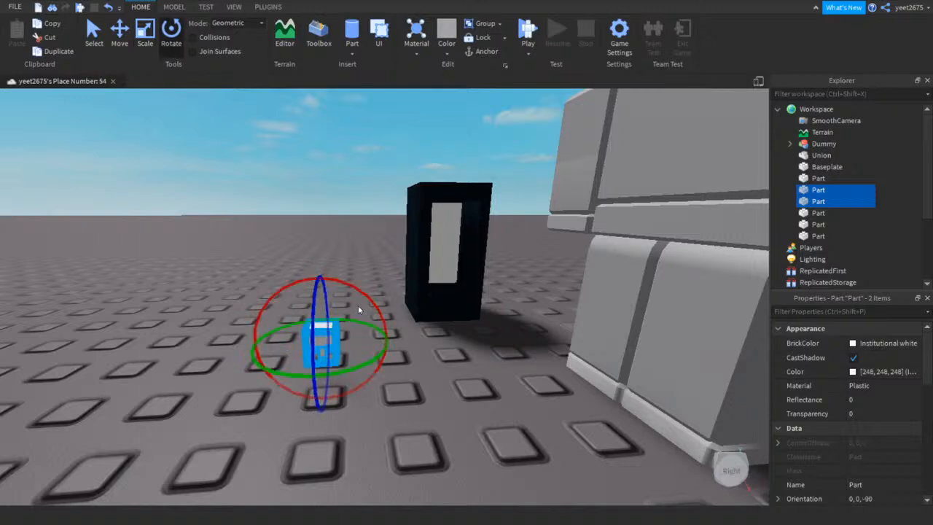
pyautogui.press('d')
pyautogui.moveTo(358, 305); pyautogui.dragTo(346, 299, button='right')
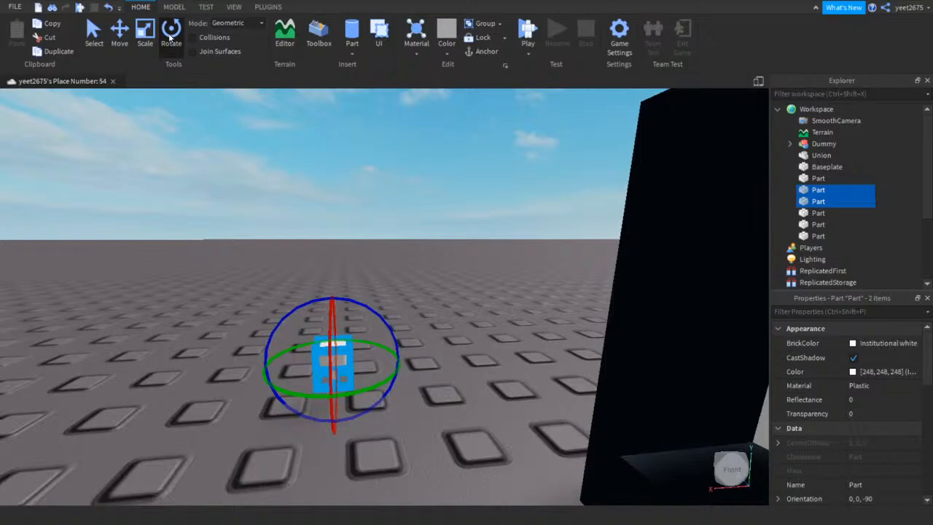
pyautogui.moveTo(286, 334); pyautogui.dragTo(306, 332, button='right')
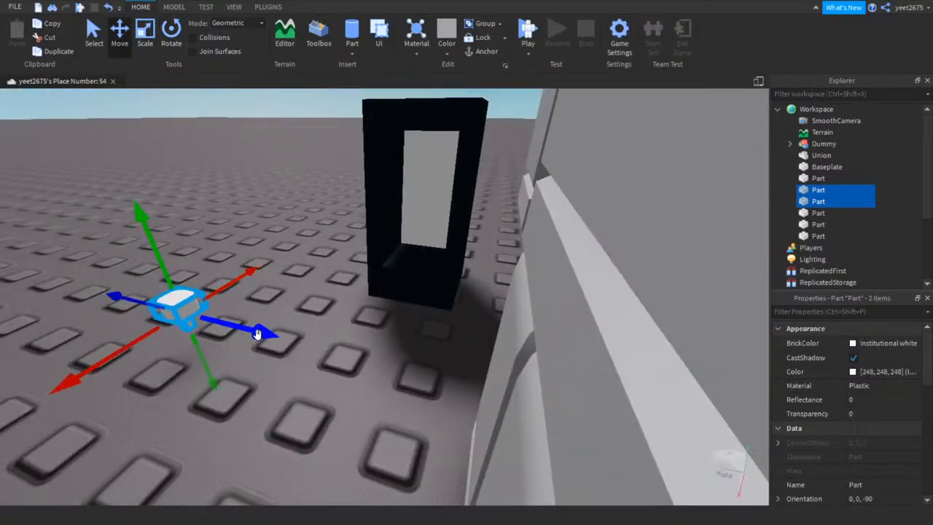
pyautogui.moveTo(414, 372); pyautogui.dragTo(460, 381)
pyautogui.scroll(4, 400, 304)
pyautogui.moveTo(390, 309); pyautogui.dragTo(394, 306, button='right')
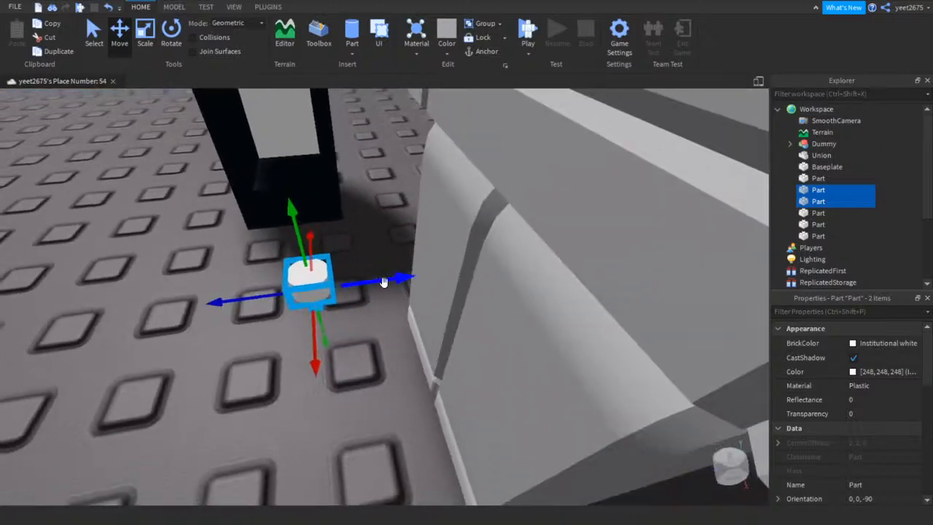
pyautogui.moveTo(383, 281); pyautogui.dragTo(340, 281)
pyautogui.moveTo(430, 296); pyautogui.dragTo(430, 303, button='right')
pyautogui.moveTo(416, 317); pyautogui.dragTo(410, 232)
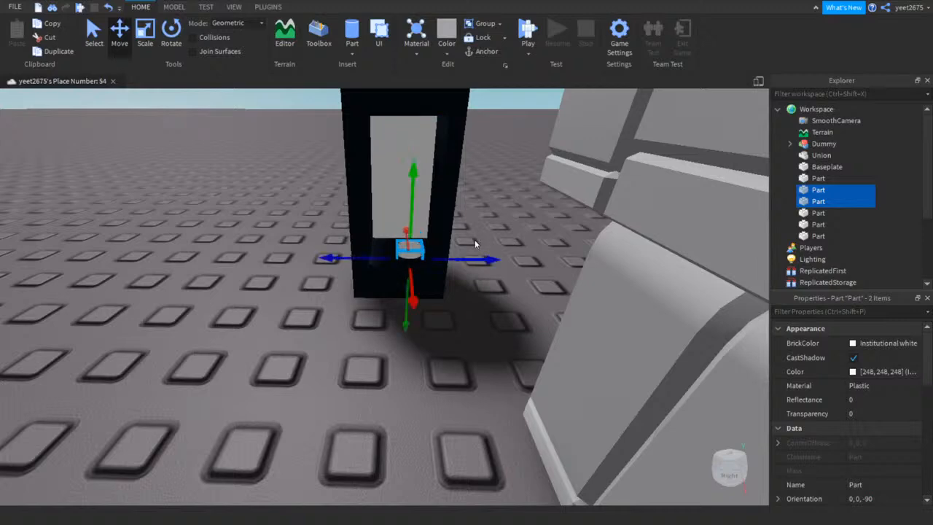
# Centre the two small cylinders in the recess and raise them to its upper end as a nozzle
pyautogui.scroll(2, 475, 239)
pyautogui.moveTo(474, 239); pyautogui.dragTo(510, 277, button='right')
pyautogui.moveTo(504, 277); pyautogui.dragTo(494, 276)
pyautogui.moveTo(496, 282); pyautogui.dragTo(500, 283, button='right')
pyautogui.moveTo(401, 324); pyautogui.dragTo(403, 312)
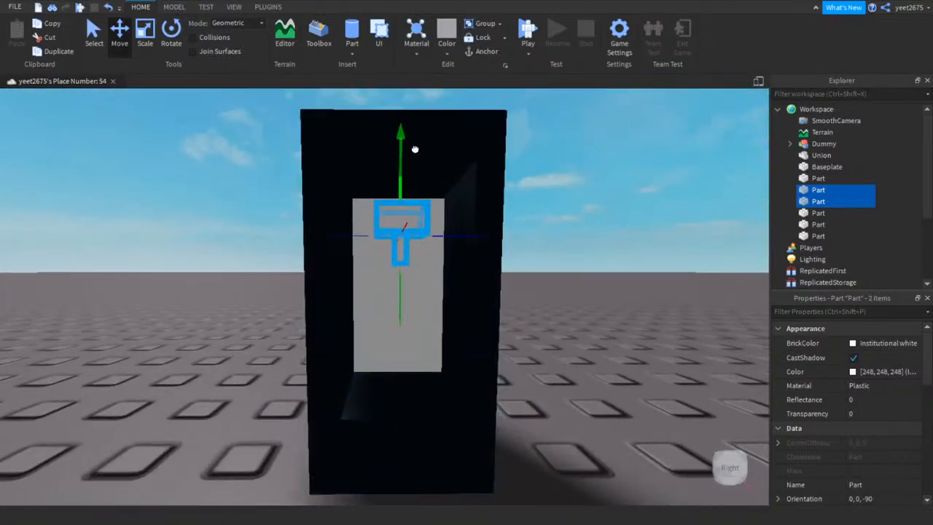
pyautogui.moveTo(414, 150); pyautogui.dragTo(420, 110)
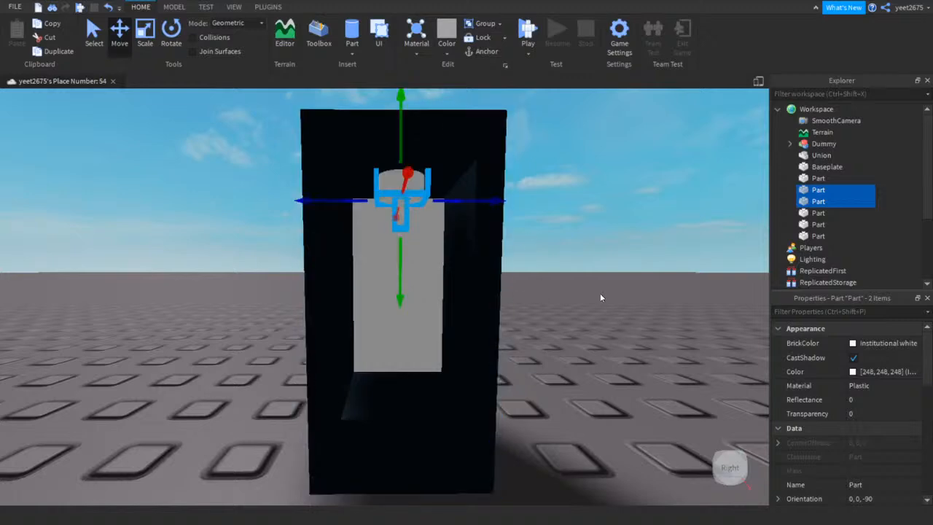
pyautogui.click(601, 262)
pyautogui.moveTo(588, 270); pyautogui.dragTo(587, 271, button='right')
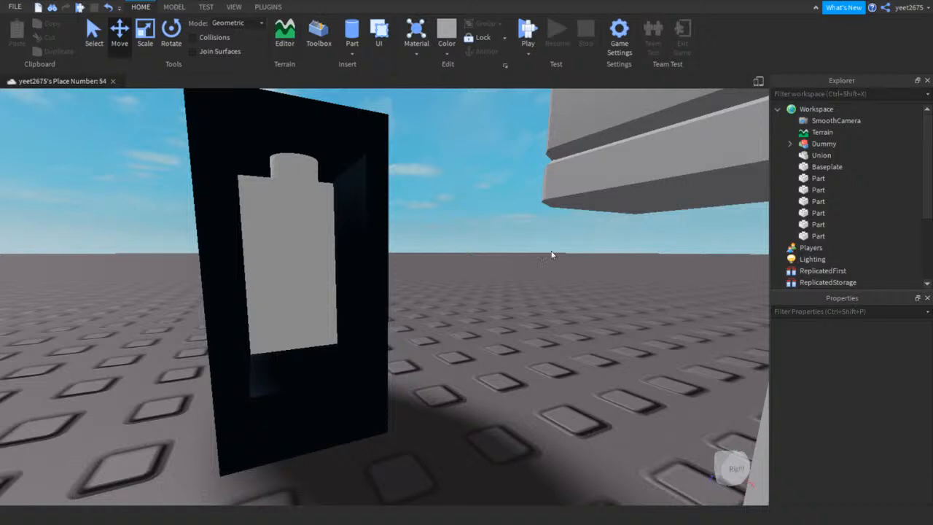
# Change the brick colour of the large white panel in the recess to Fossil
pyautogui.click(292, 252)
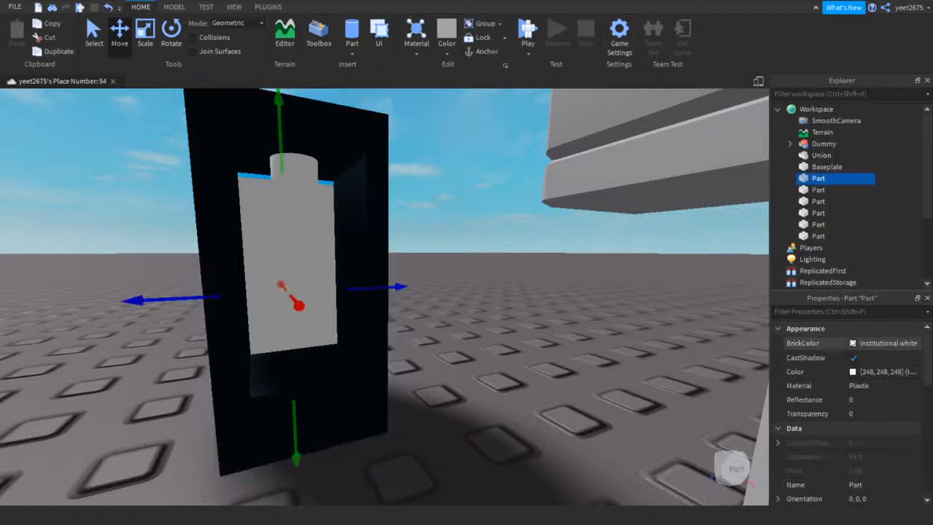
pyautogui.click(852, 342)
pyautogui.click(687, 390)
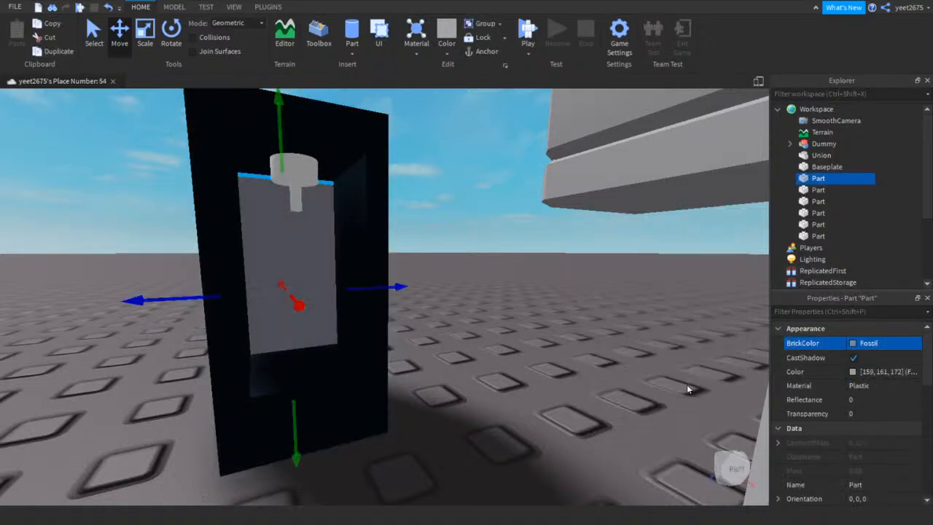
pyautogui.click(489, 283)
# Duplicate the lower white panel at the block's base and move the copy out to the recess side
pyautogui.moveTo(513, 282); pyautogui.dragTo(481, 261, button='right')
pyautogui.moveTo(372, 303); pyautogui.dragTo(381, 294, button='right')
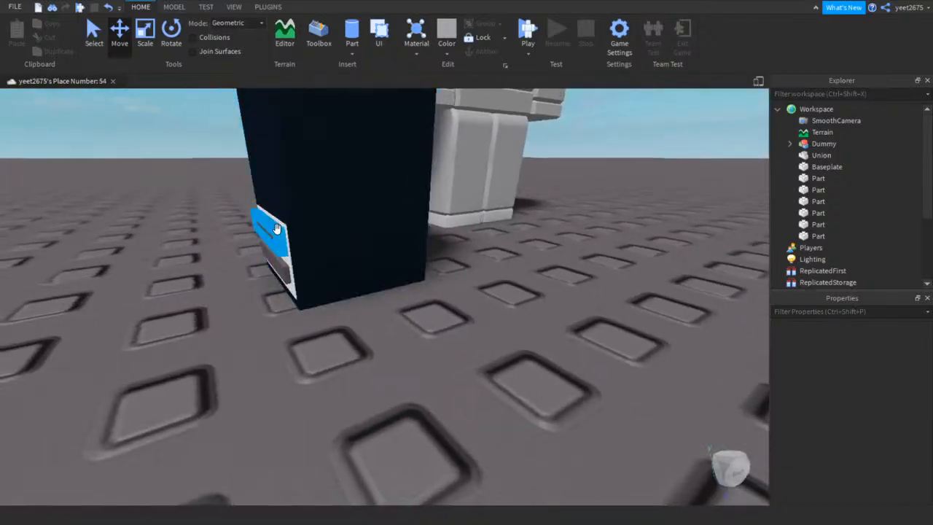
pyautogui.hotkey('ctrl', 'd')
pyautogui.moveTo(318, 245); pyautogui.dragTo(317, 245)
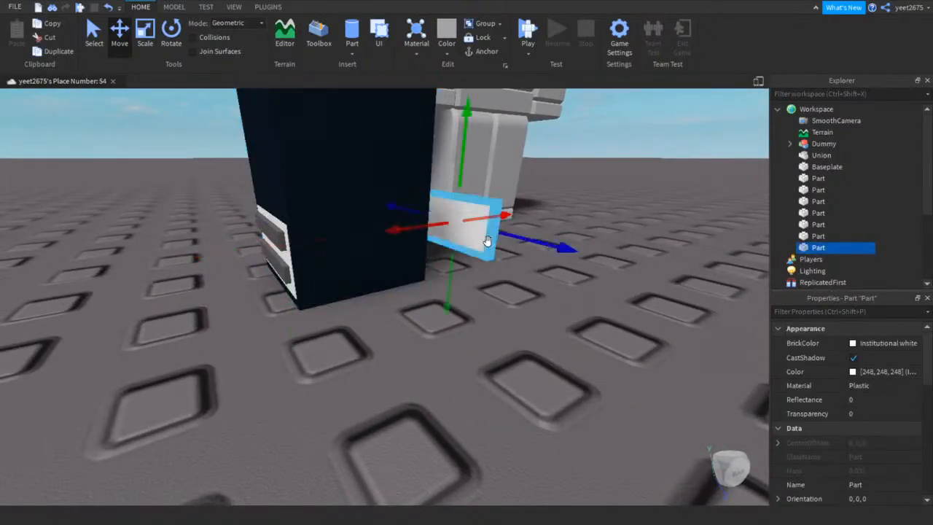
pyautogui.moveTo(487, 241); pyautogui.dragTo(459, 241, button='right')
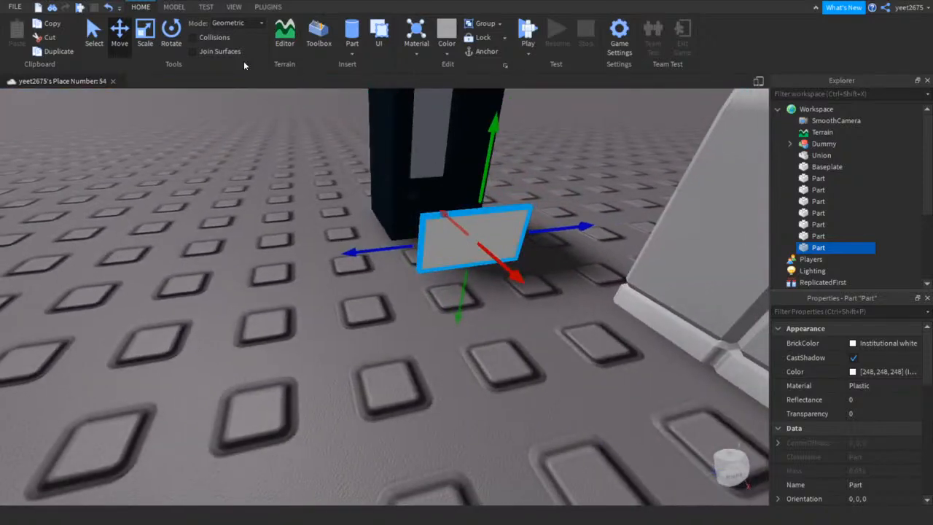
# Rotate the copied panel flat and move it onto the floor of the black block's recess
pyautogui.click(172, 35)
pyautogui.moveTo(515, 235); pyautogui.dragTo(477, 162)
pyautogui.moveTo(557, 202); pyautogui.dragTo(562, 204, button='right')
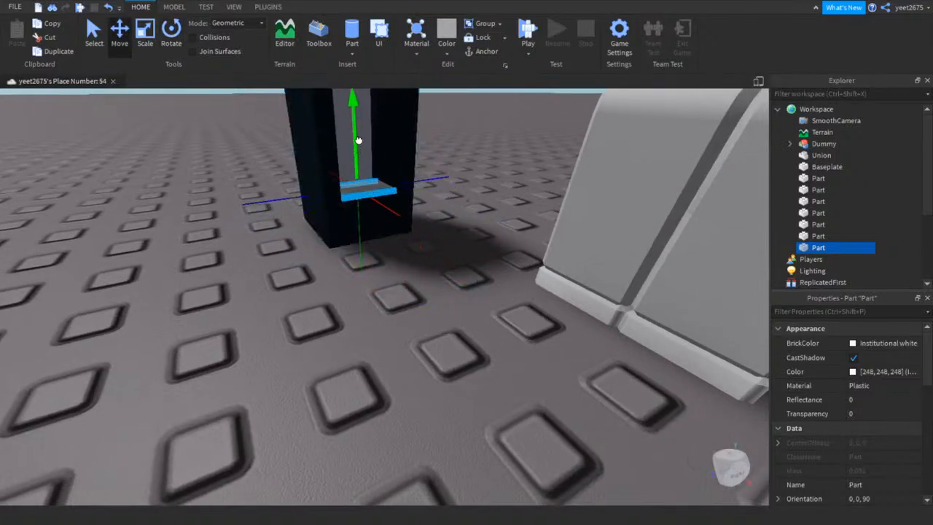
pyautogui.moveTo(402, 213); pyautogui.dragTo(384, 206)
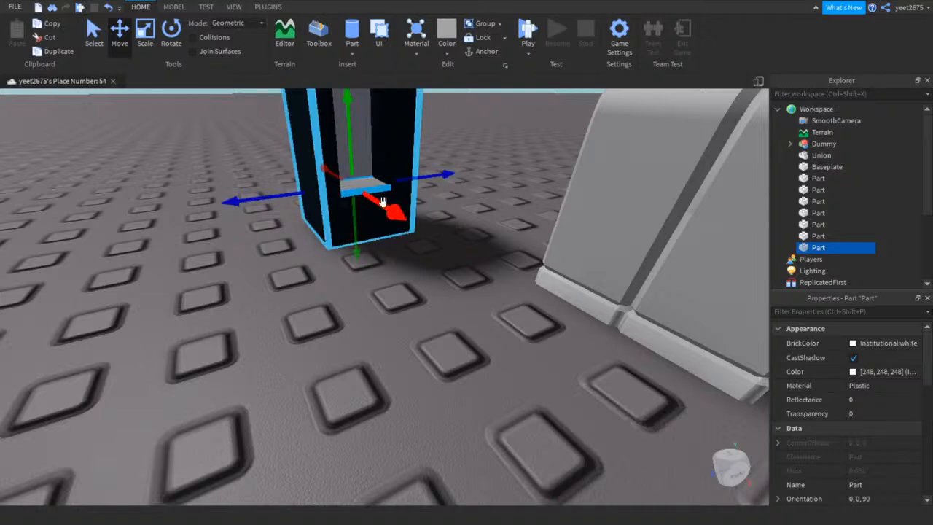
# Scale the flat white panel in the recess so it fits as a thin tray
pyautogui.hotkey('ctrl', '3')
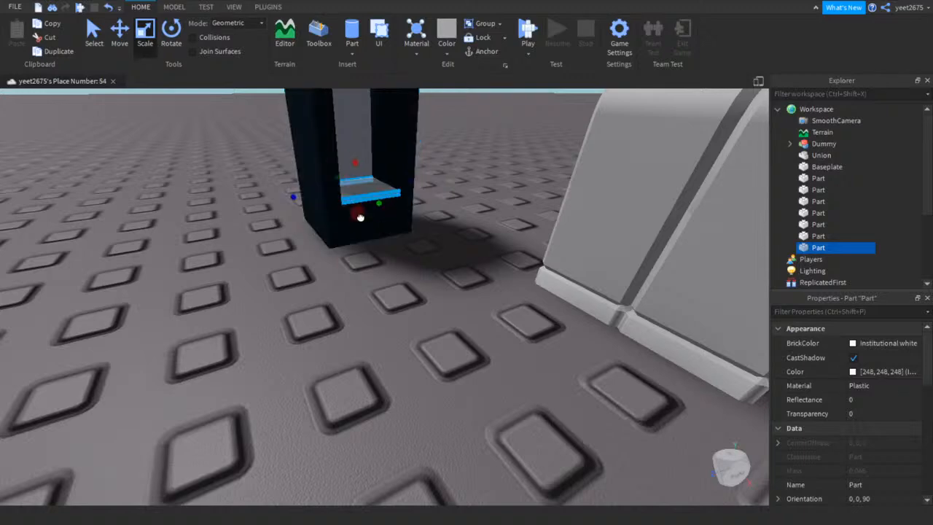
pyautogui.moveTo(359, 225); pyautogui.dragTo(359, 223)
pyautogui.click(489, 206)
pyautogui.moveTo(480, 211); pyautogui.dragTo(483, 205, button='right')
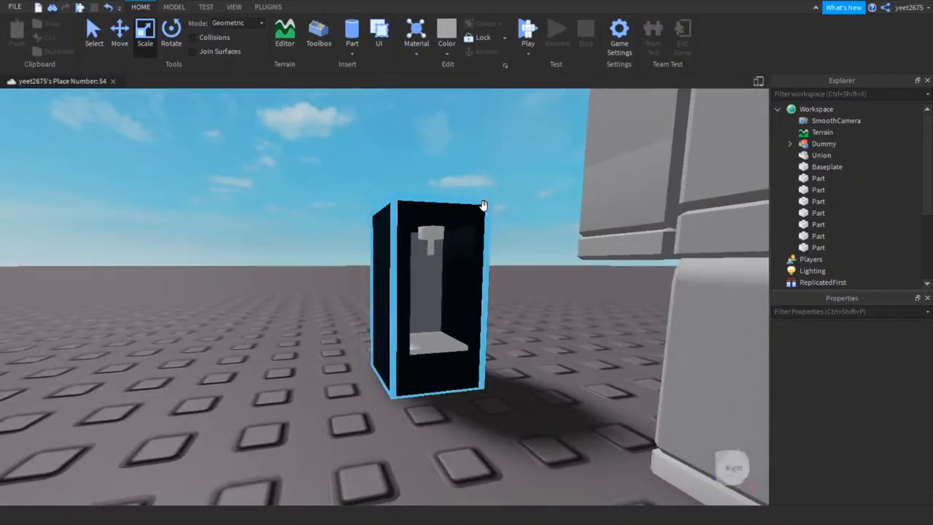
# Group the black block and all of its attached parts into one model
pyautogui.moveTo(516, 288); pyautogui.dragTo(516, 288, button='right')
pyautogui.press('a')
pyautogui.press('w')
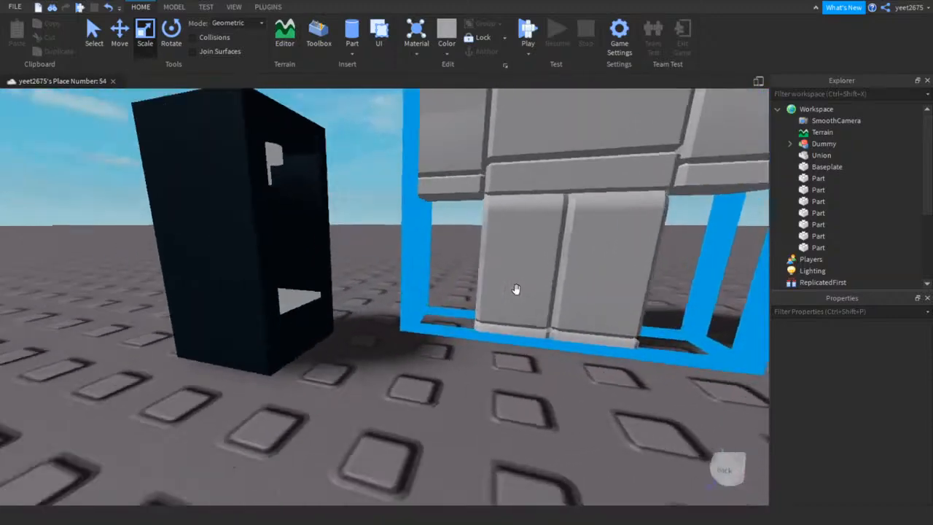
pyautogui.press('s')
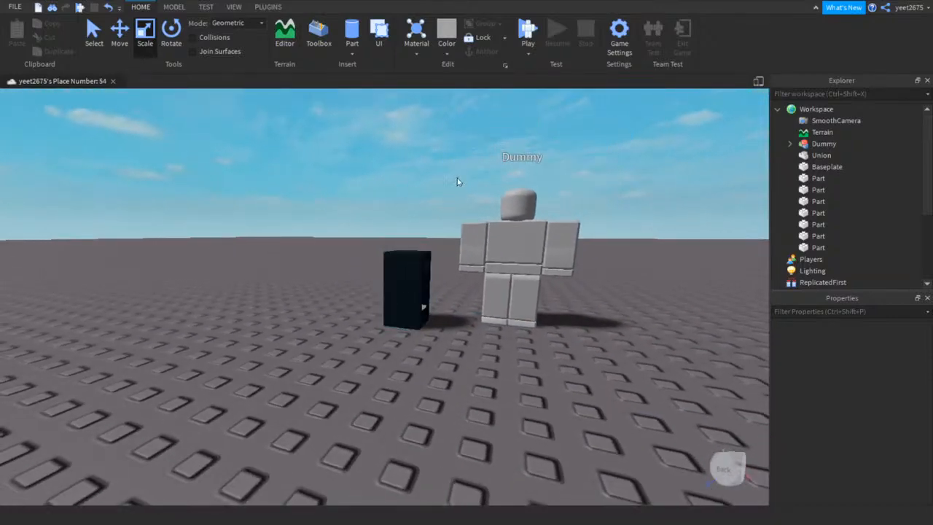
pyautogui.moveTo(453, 238); pyautogui.dragTo(353, 334)
pyautogui.rightClick(631, 166)
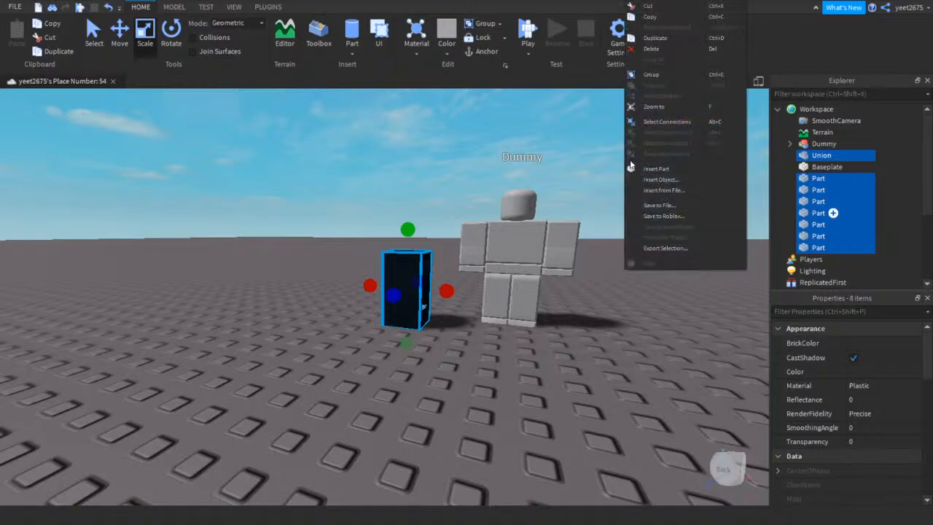
pyautogui.click(671, 75)
pyautogui.click(559, 368)
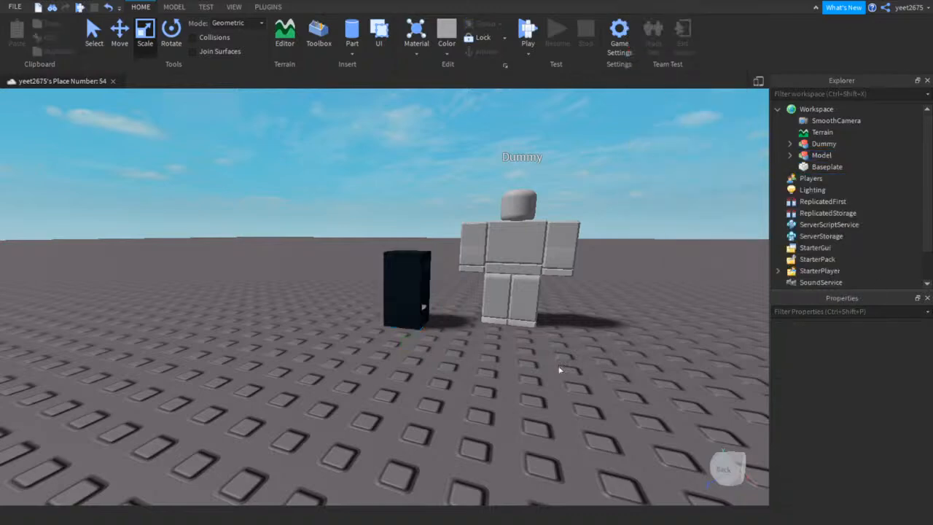
# Insert a new cylinder part beside the black block and rotate it to stand upright
pyautogui.press('w')
pyautogui.moveTo(559, 369); pyautogui.dragTo(560, 362, button='right')
pyautogui.press('d')
pyautogui.press('a')
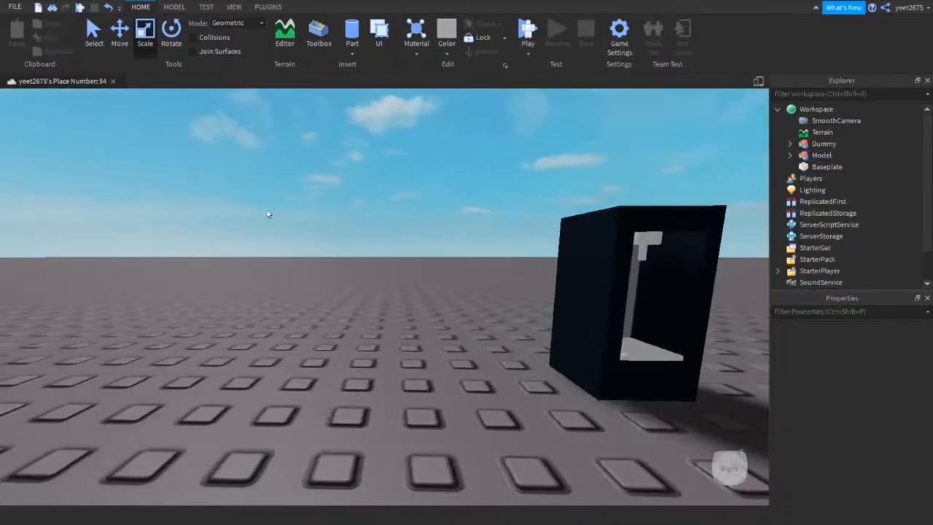
pyautogui.moveTo(267, 214); pyautogui.dragTo(267, 208, button='right')
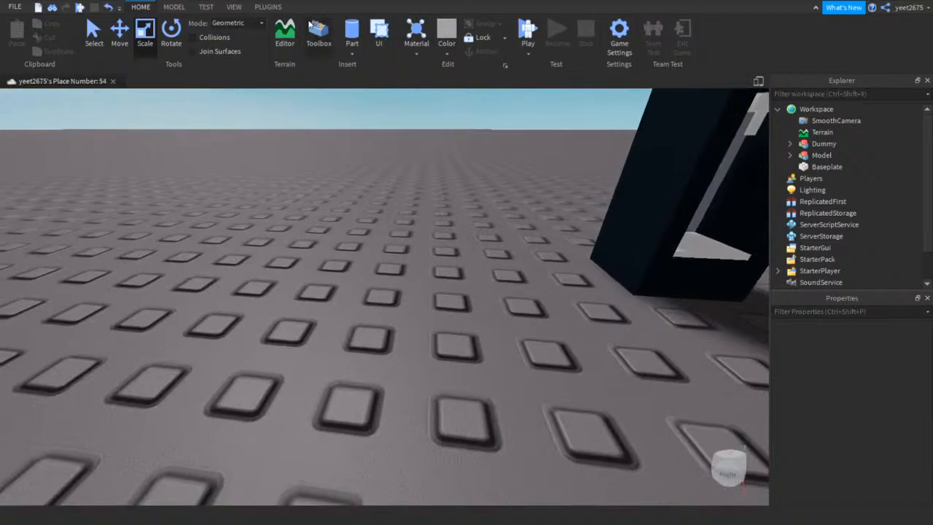
pyautogui.click(352, 30)
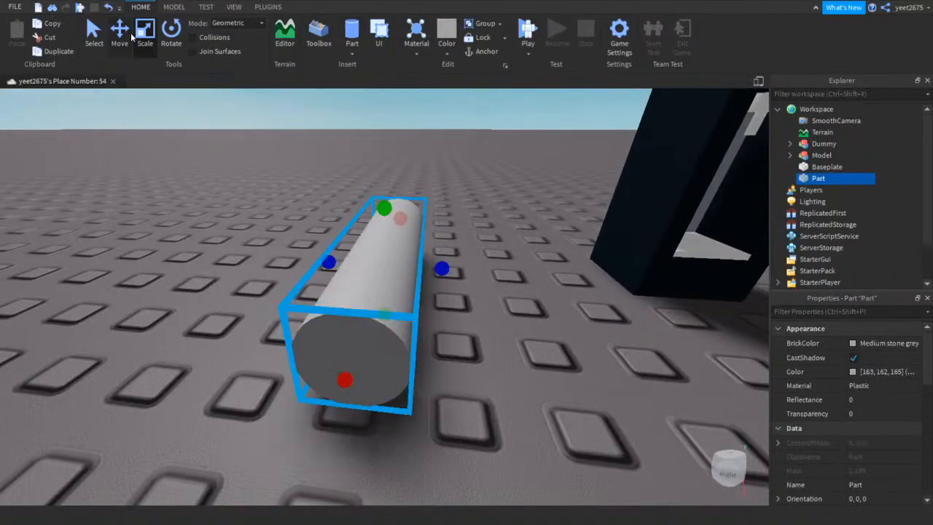
pyautogui.moveTo(388, 168); pyautogui.dragTo(395, 176)
pyautogui.moveTo(414, 189); pyautogui.dragTo(416, 191, button='right')
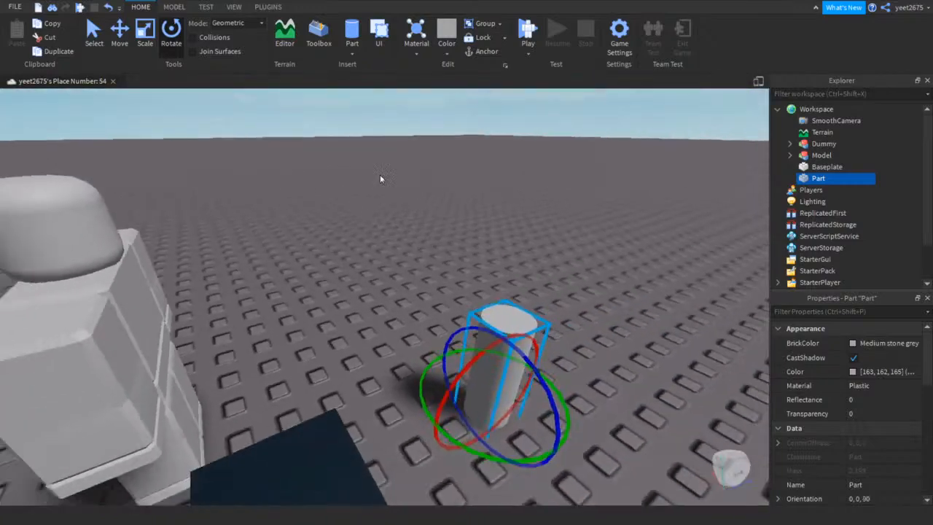
# Shorten the upright cylinder from its lower end to a cup-like height
pyautogui.click(144, 36)
pyautogui.moveTo(400, 467); pyautogui.dragTo(391, 440)
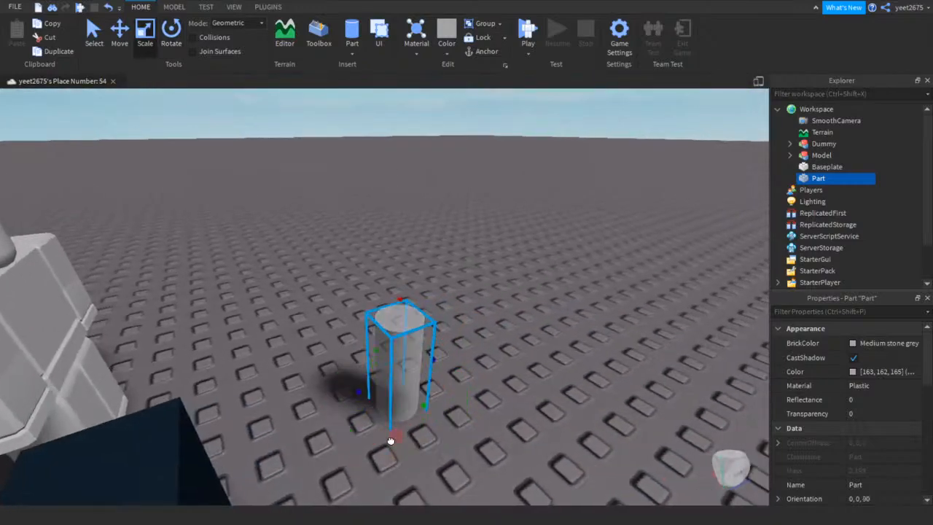
pyautogui.moveTo(384, 407); pyautogui.dragTo(385, 393)
pyautogui.moveTo(410, 173); pyautogui.dragTo(407, 168, button='right')
pyautogui.press('w')
# Duplicate the cylinder in place and set the copy's size to 1.264, 0.7, 0.7
pyautogui.hotkey('ctrl', 'd')
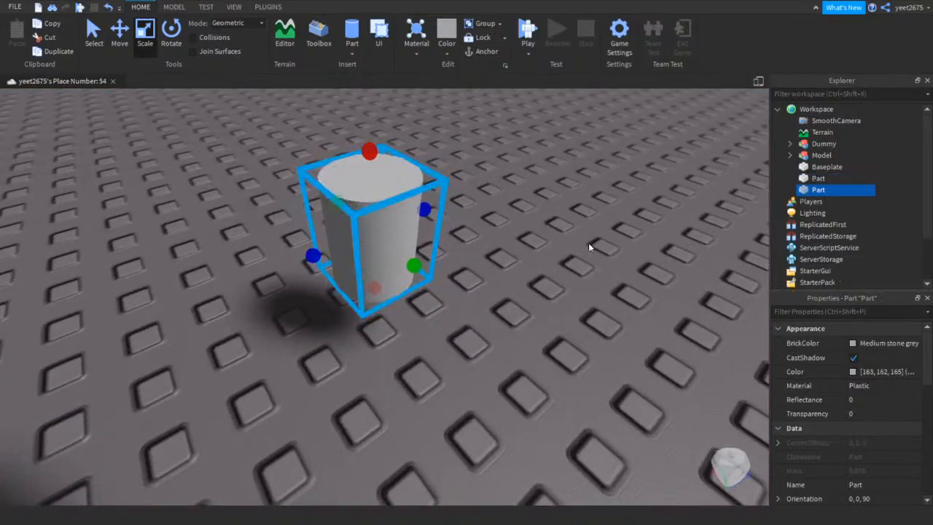
pyautogui.write('siz')
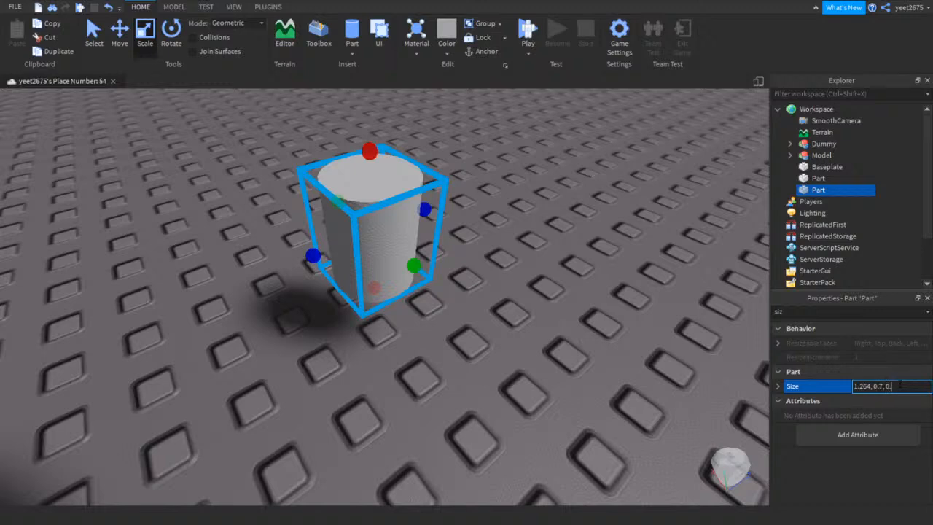
pyautogui.write('.7')
pyautogui.press('Return')
# Shorten the narrower cylinder copy from its lower end to a size of 1.139, 0.7, 0.7
pyautogui.moveTo(509, 298); pyautogui.dragTo(466, 271, button='right')
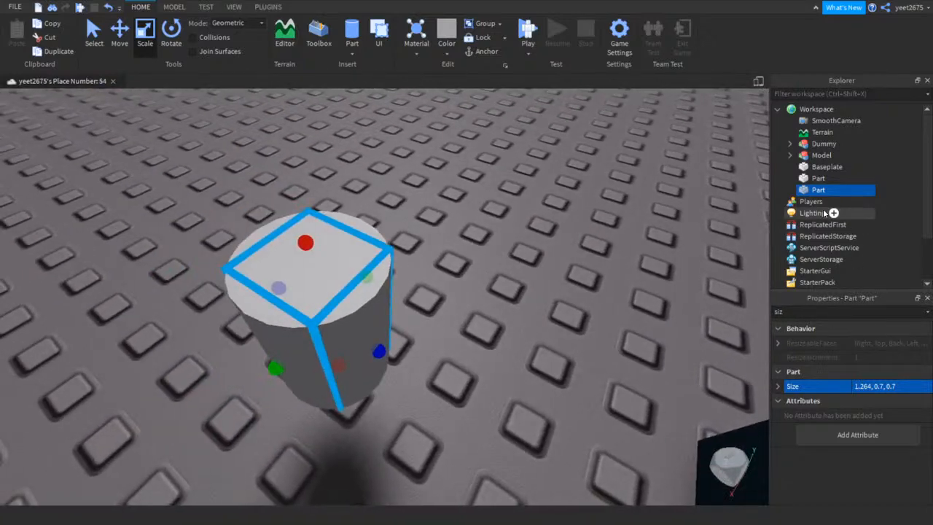
pyautogui.moveTo(339, 364)
pyautogui.mouseDown()
pyautogui.moveTo(351, 405)
pyautogui.moveTo(340, 365)
pyautogui.moveTo(354, 381)
pyautogui.moveTo(336, 379)
pyautogui.moveTo(350, 411)
pyautogui.moveTo(330, 349)
pyautogui.mouseUp()
pyautogui.press('w')
pyautogui.moveTo(512, 402); pyautogui.dragTo(512, 403, button='right')
pyautogui.press('s')
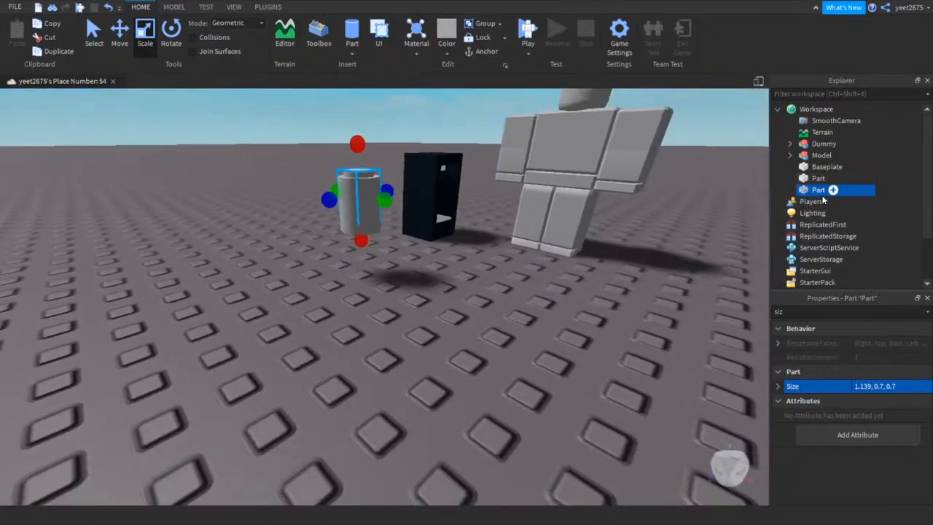
# Negate the narrower inner cylinder and union it with the outer cylinder to form a hollow cup
pyautogui.rightClick(624, 236)
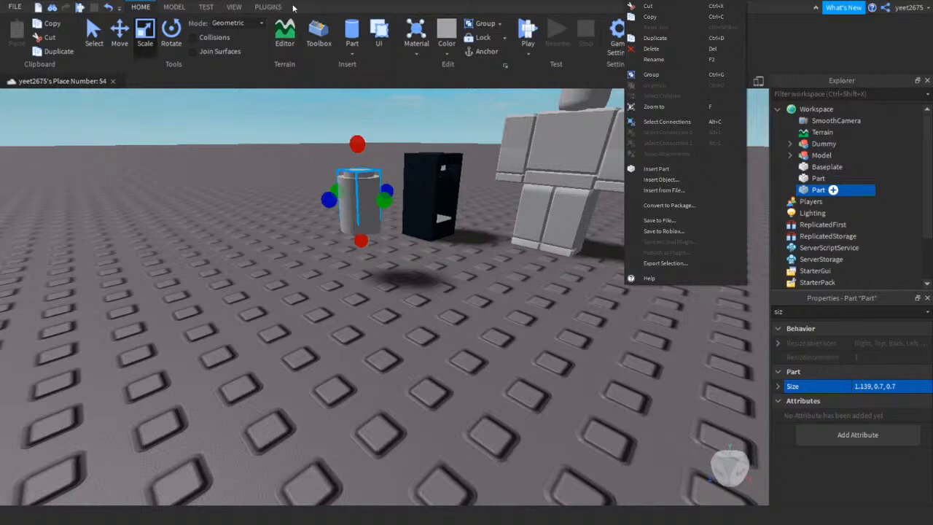
pyautogui.click(269, 6)
pyautogui.click(234, 7)
pyautogui.click(174, 7)
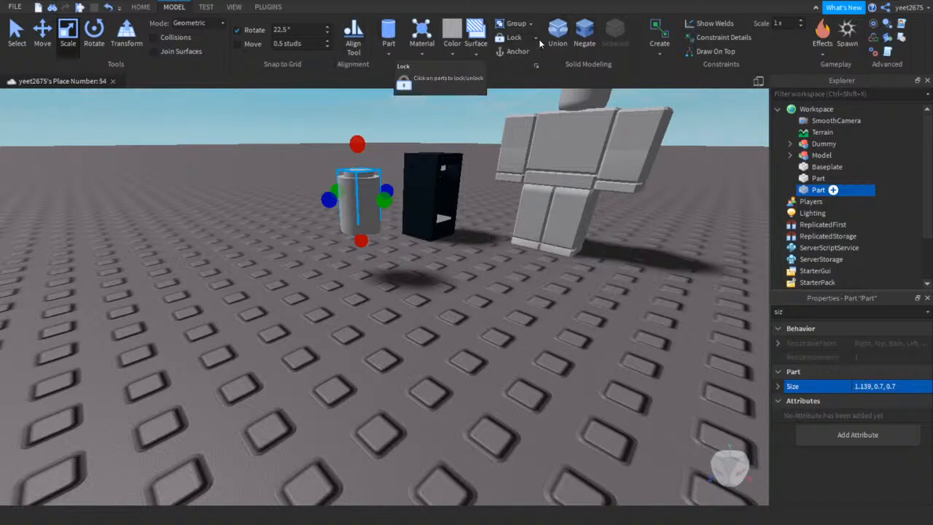
pyautogui.click(589, 40)
pyautogui.keyDown('ctrl'); pyautogui.click(357, 205); pyautogui.keyUp('ctrl')
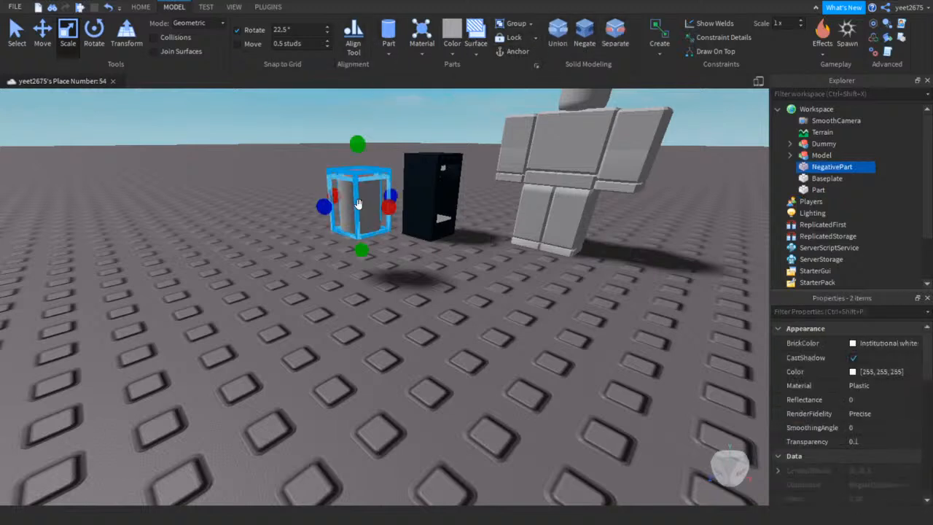
pyautogui.click(552, 35)
pyautogui.click(498, 291)
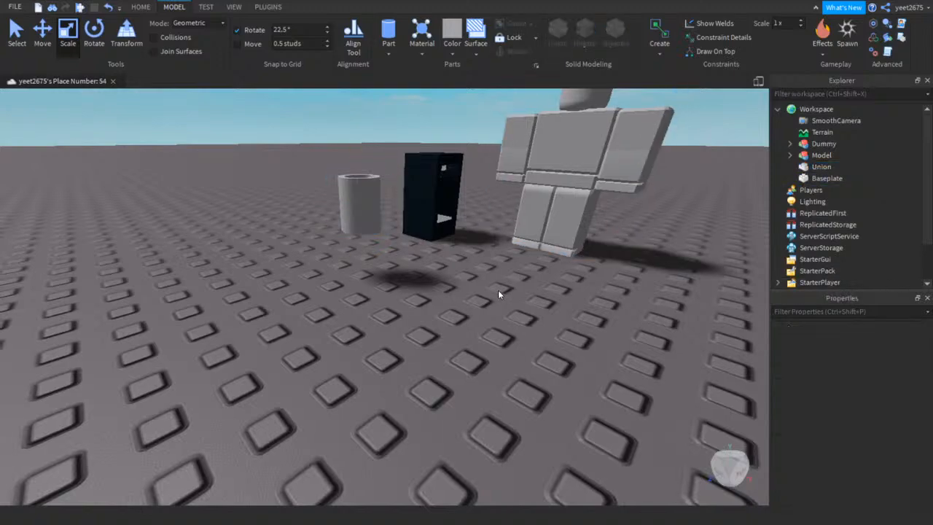
# Undo the union that formed the hollow cup, restoring the separate outer cylinder and negative inner cylinder
pyautogui.press('w')
pyautogui.moveTo(498, 291); pyautogui.dragTo(498, 291, button='right')
pyautogui.press('w')
pyautogui.press('s')
pyautogui.press('w')
pyautogui.press('s')
pyautogui.click(110, 7)
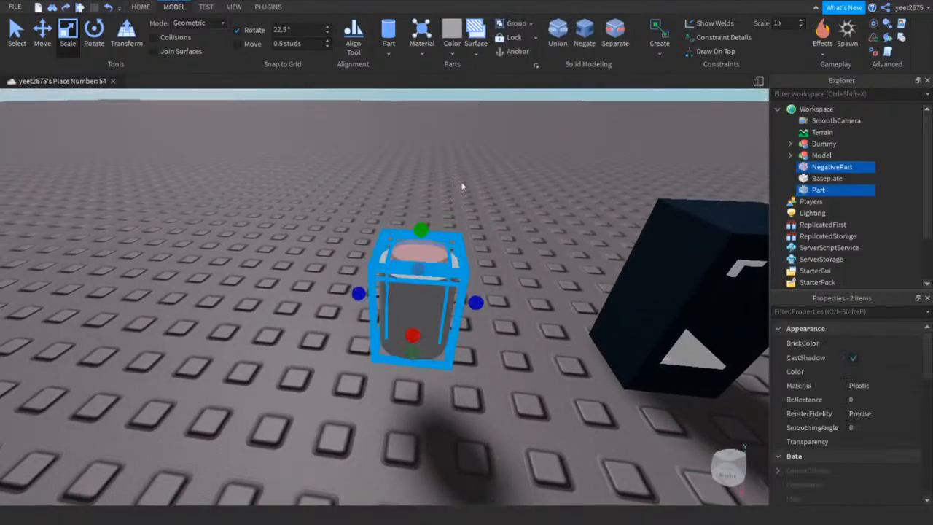
# Shorten the outer cylinder from its upper end so the negative inner cylinder protrudes above its rim
pyautogui.click(465, 278)
pyautogui.click(427, 309)
pyautogui.moveTo(421, 242); pyautogui.dragTo(422, 261)
pyautogui.click(295, 113)
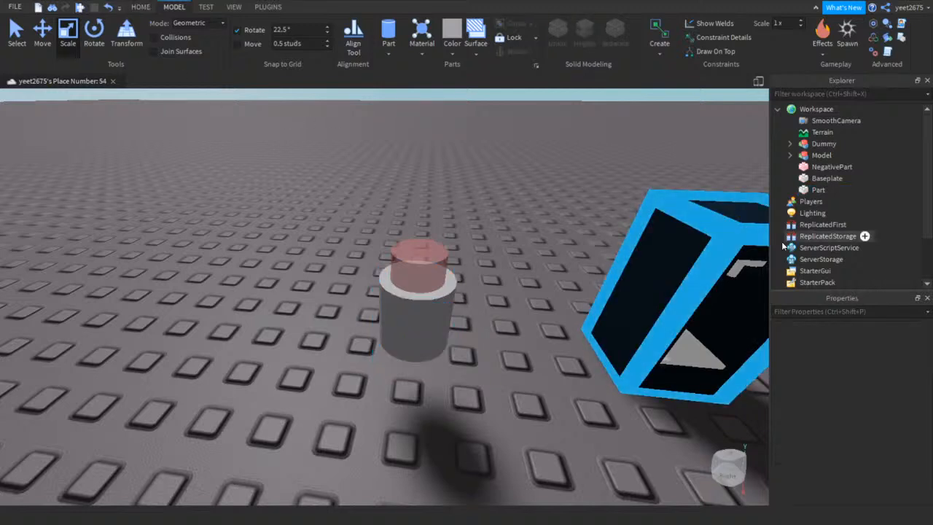
# Try to union the negative inner cylinder with the shortened outer cylinder, and undo the union
pyautogui.click(805, 169)
pyautogui.click(236, 7)
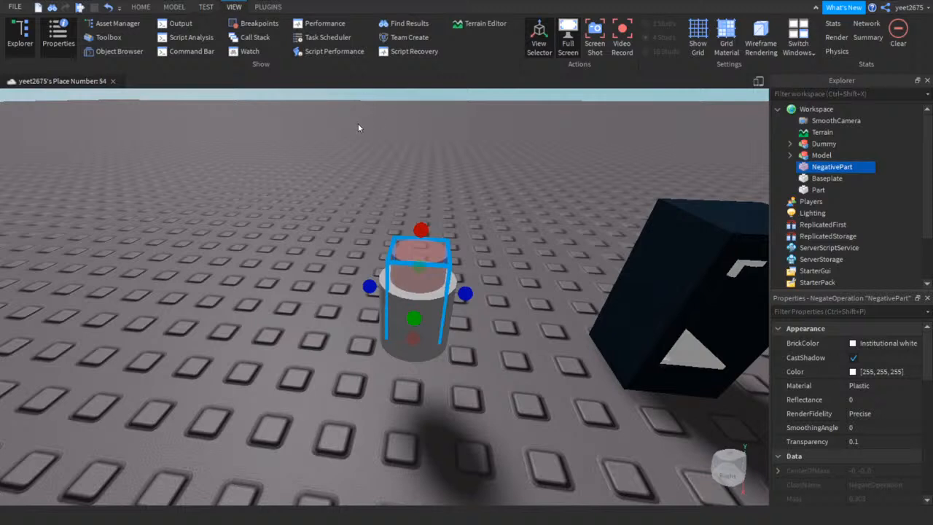
pyautogui.keyDown('ctrl'); pyautogui.click(801, 189); pyautogui.keyUp('ctrl')
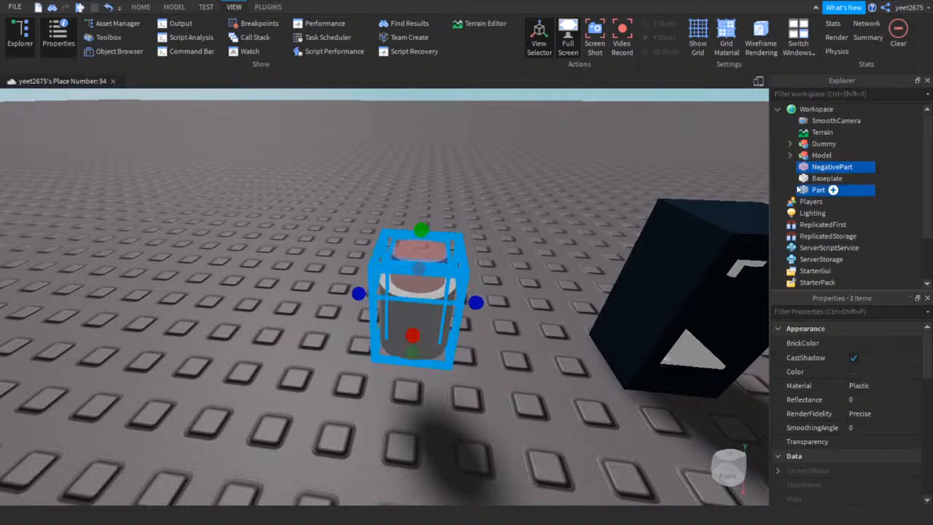
pyautogui.click(204, 8)
pyautogui.click(175, 8)
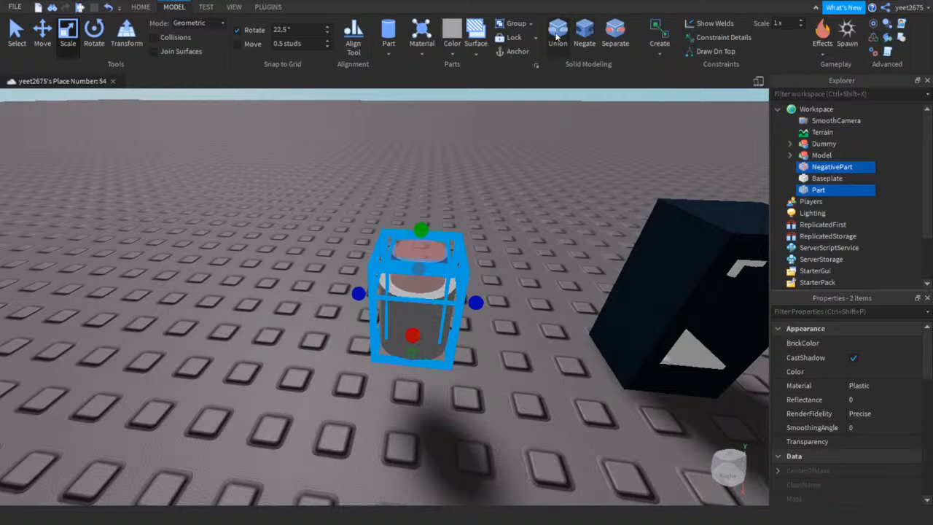
pyautogui.click(557, 37)
pyautogui.click(494, 140)
pyautogui.moveTo(493, 140); pyautogui.dragTo(492, 141, button='right')
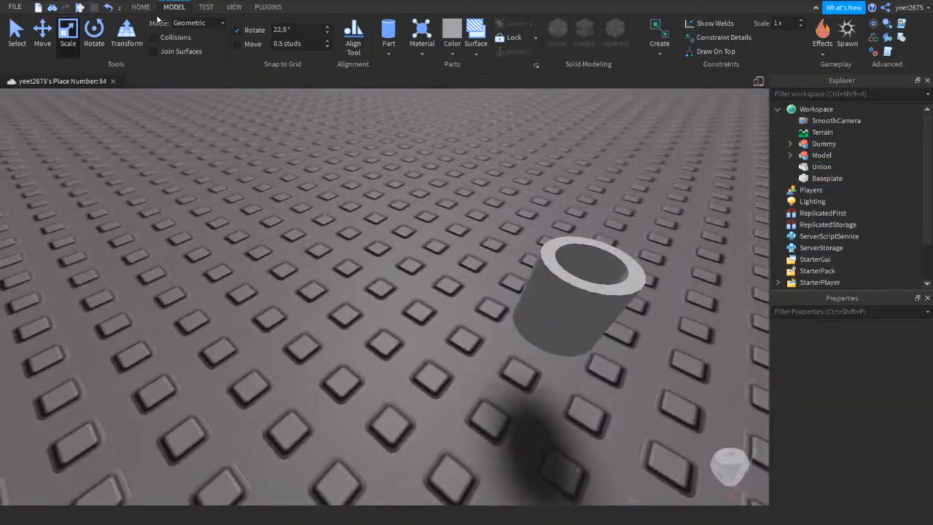
pyautogui.click(113, 8)
# Set the outer cylinder's BrickColor to Institutional white
pyautogui.click(806, 189)
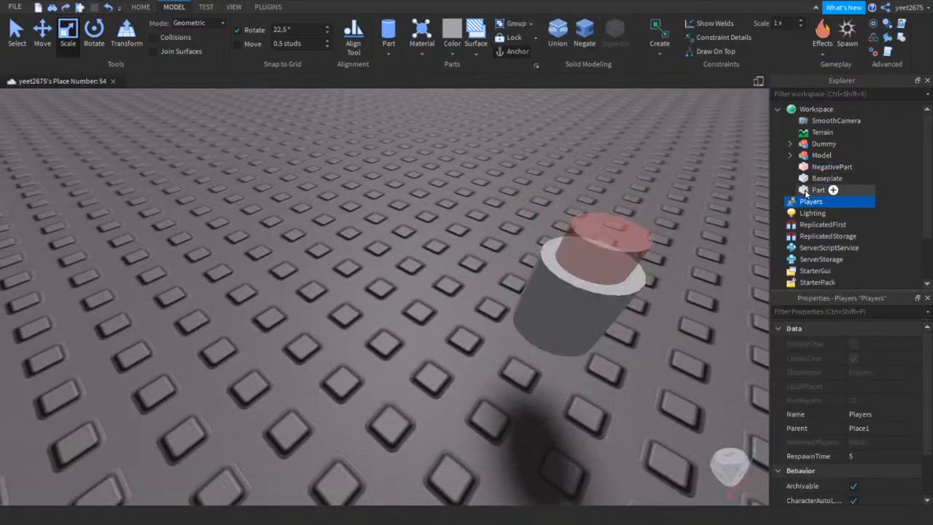
pyautogui.click(887, 342)
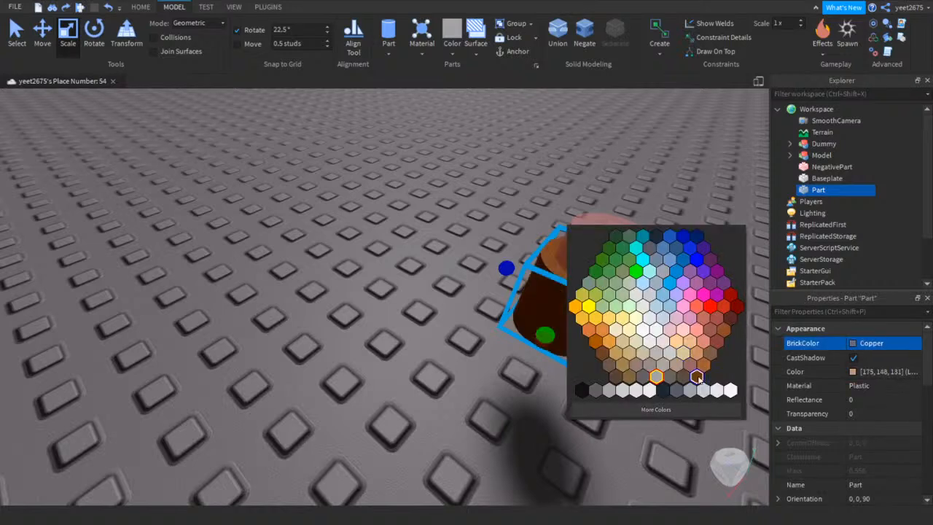
pyautogui.click(663, 294)
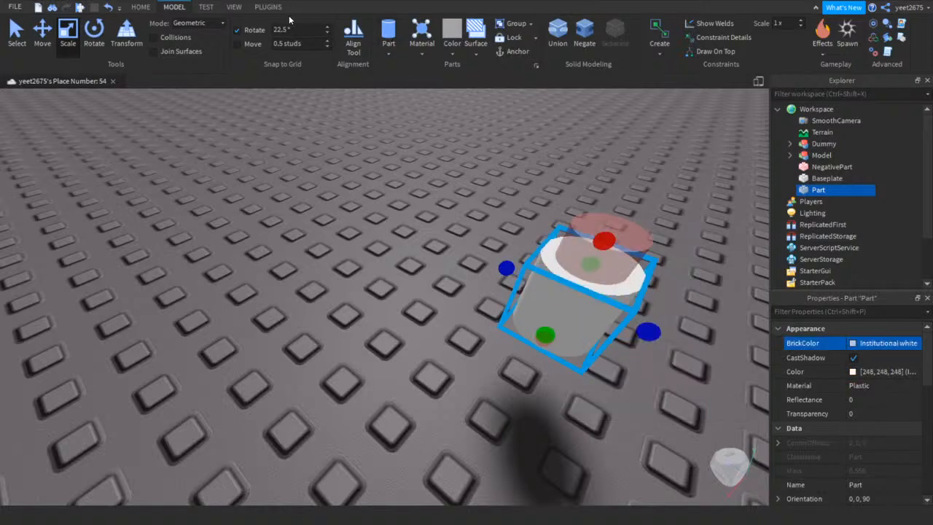
# Union the white outer cylinder with the negative inner cylinder to form the hollow cup
pyautogui.click(610, 140)
pyautogui.click(615, 226)
pyautogui.keyDown('ctrl'); pyautogui.click(589, 333); pyautogui.keyUp('ctrl')
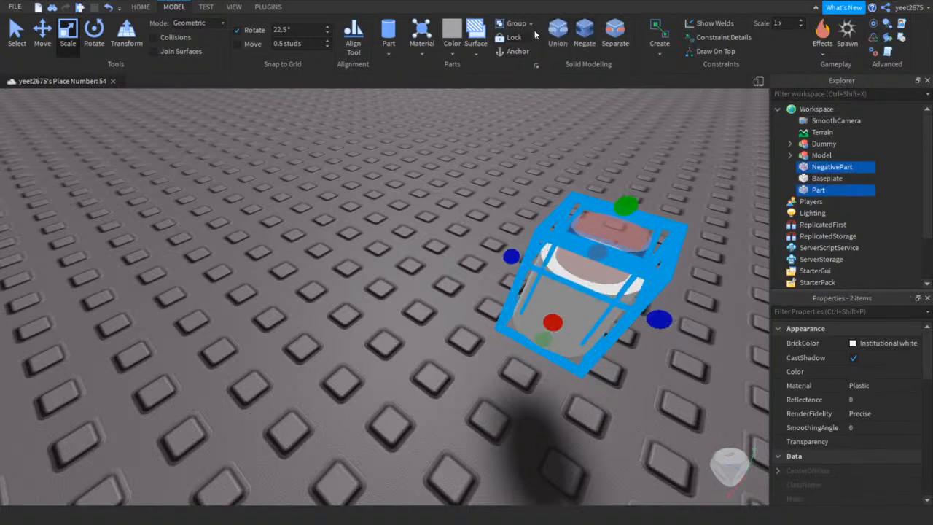
pyautogui.click(560, 38)
# Examine the white cup from several angles and compare it with the black block and the dummy
pyautogui.press('w')
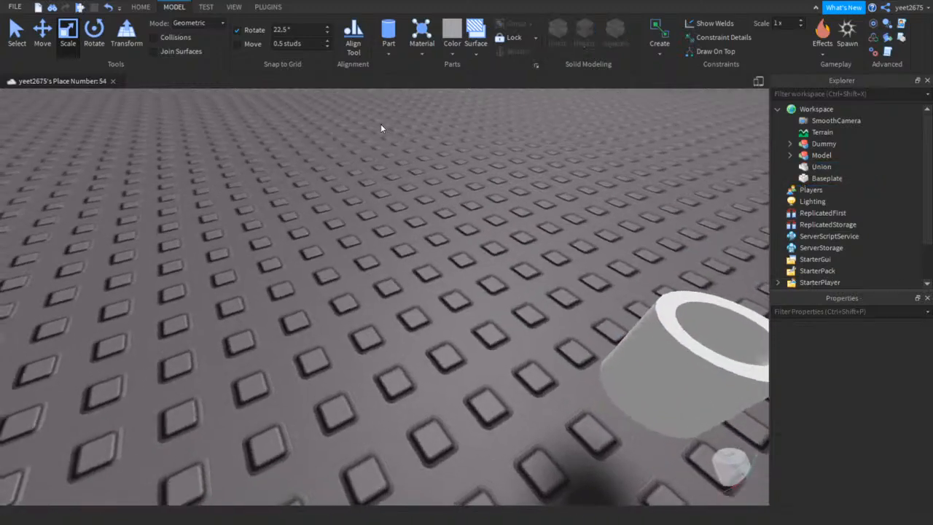
pyautogui.press('s')
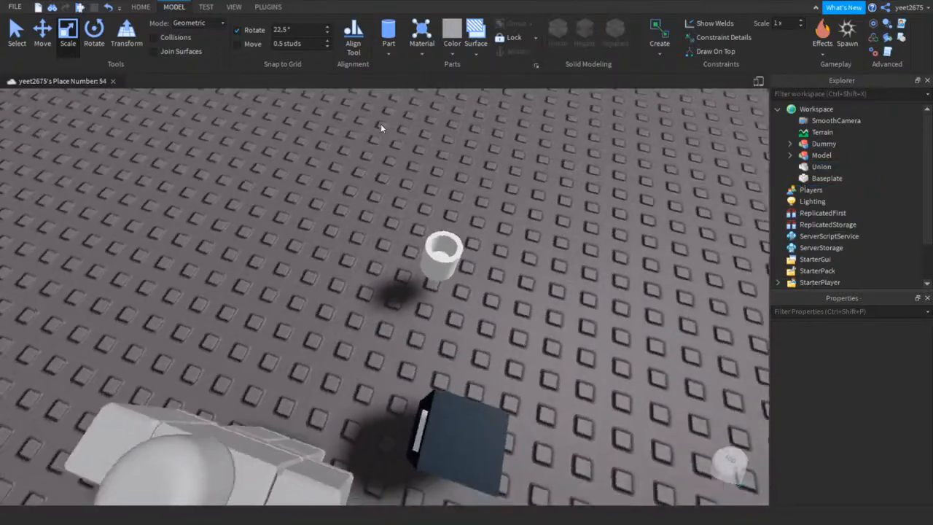
pyautogui.moveTo(381, 128); pyautogui.dragTo(380, 127, button='right')
pyautogui.press('w')
pyautogui.press('a')
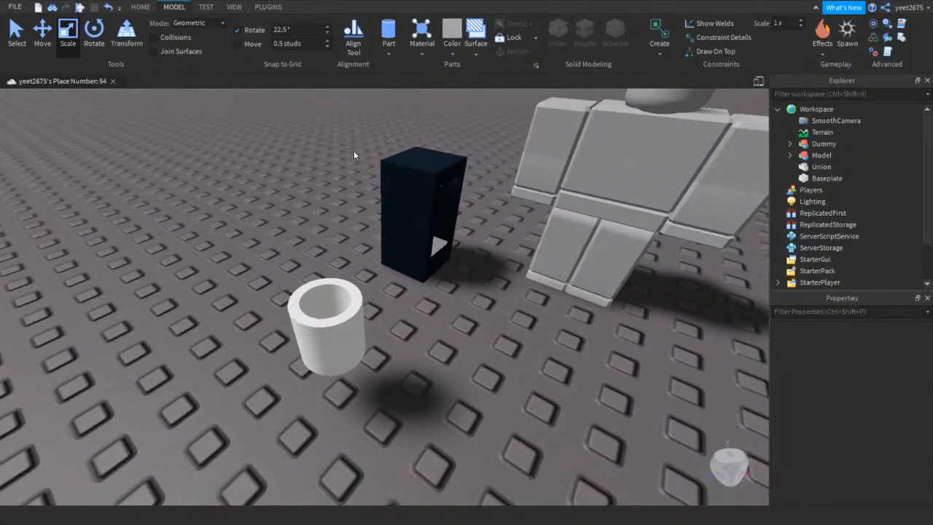
pyautogui.press('w')
pyautogui.moveTo(356, 154); pyautogui.dragTo(356, 155, button='right')
pyautogui.press('a')
pyautogui.press('d')
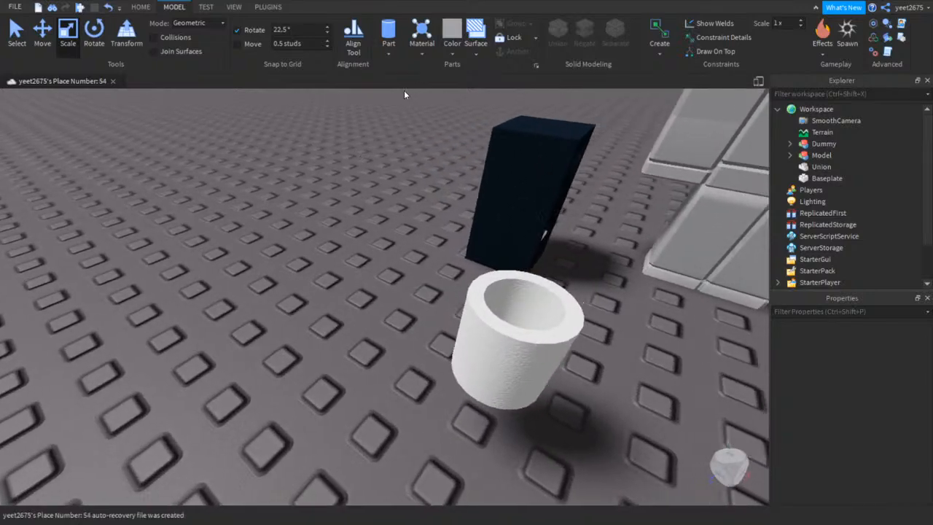
pyautogui.moveTo(399, 105); pyautogui.dragTo(398, 105, button='right')
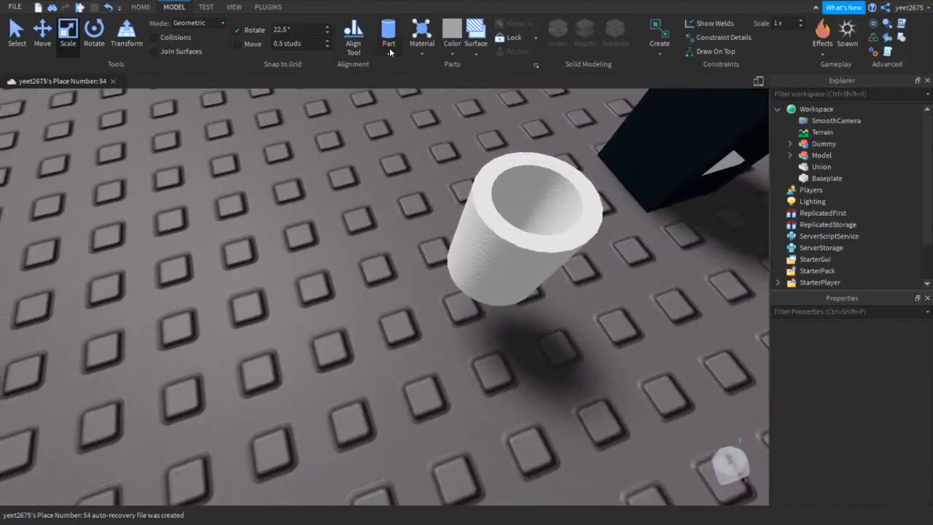
# Insert one new cylinder near the cup and shorten it lengthwise to a thin disc
pyautogui.click(389, 33)
pyautogui.click(389, 33)
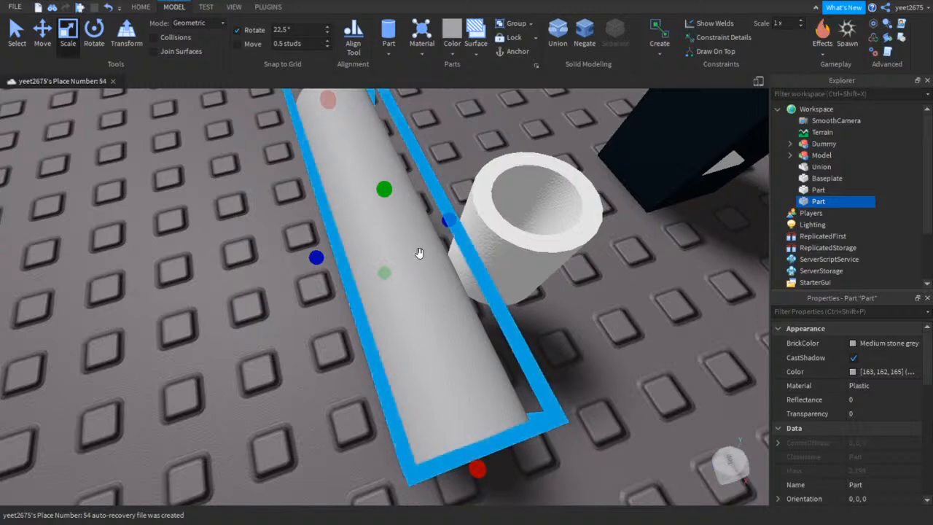
pyautogui.click(108, 11)
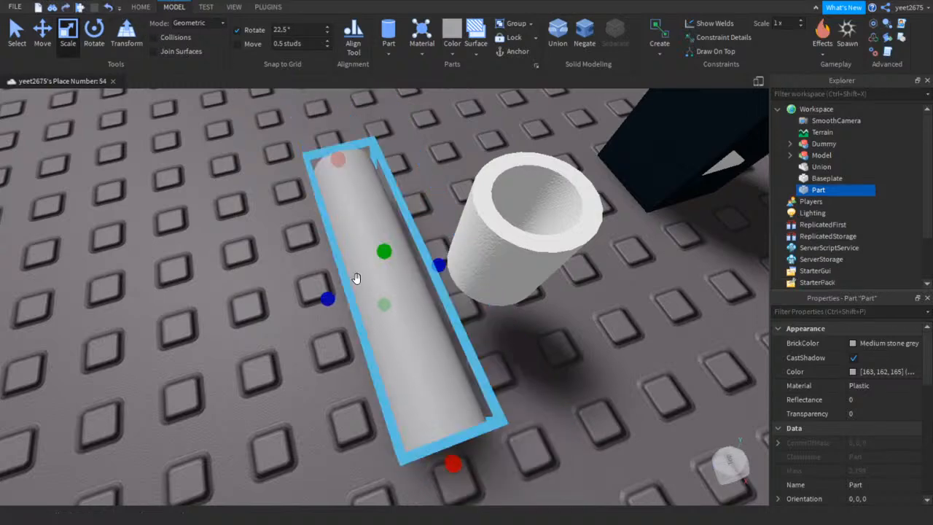
pyautogui.moveTo(300, 263); pyautogui.dragTo(649, 346, button='right')
pyautogui.moveTo(522, 333); pyautogui.dragTo(325, 121)
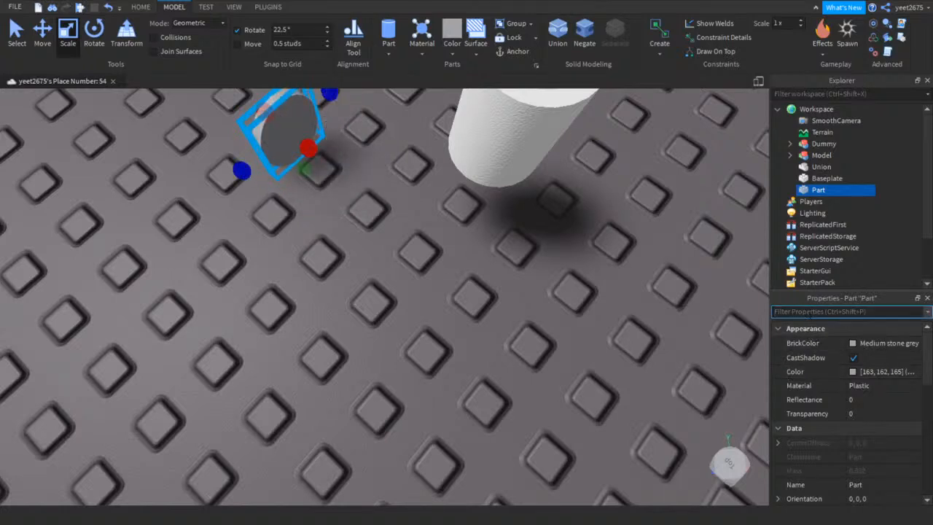
# Set the thin disc's size to 0.16, 1, 1
pyautogui.write('siz')
pyautogui.click(872, 386)
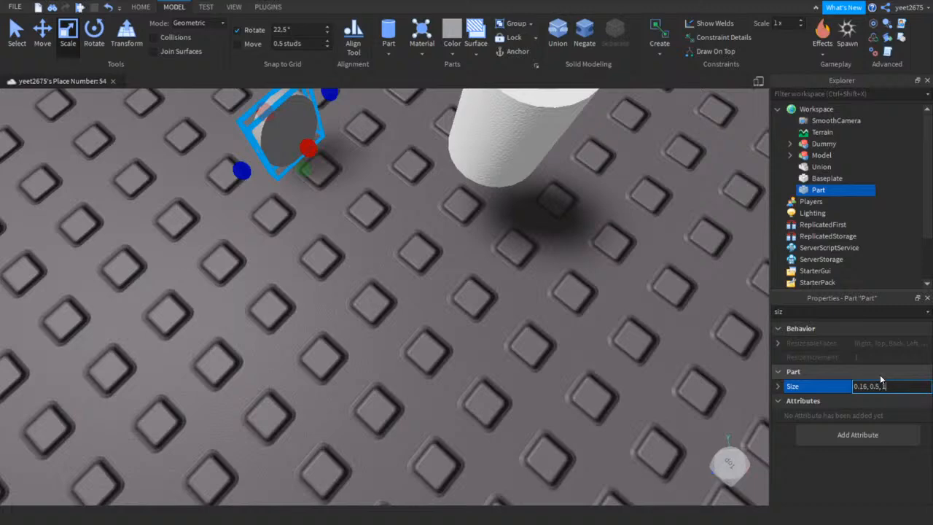
pyautogui.press('BackSpace')
pyautogui.write('0.5')
pyautogui.press('Return')
pyautogui.press('f')
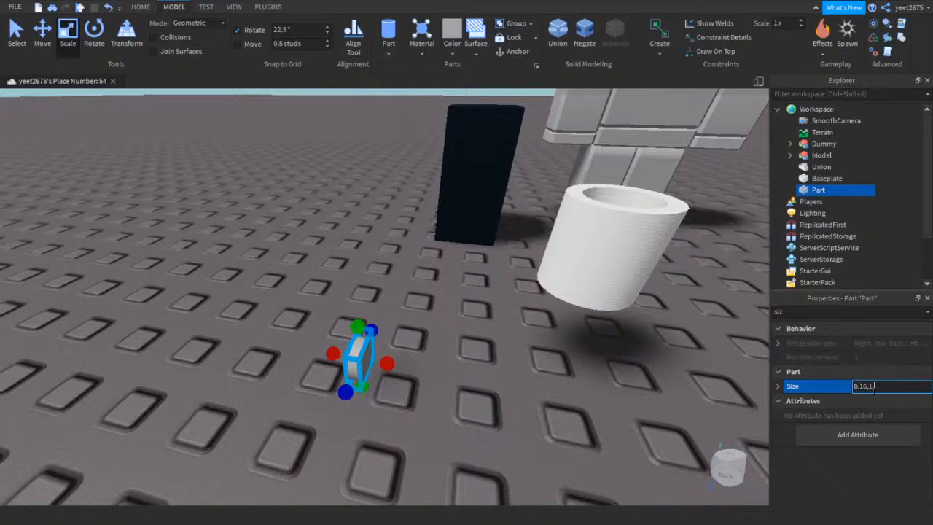
pyautogui.press('Return')
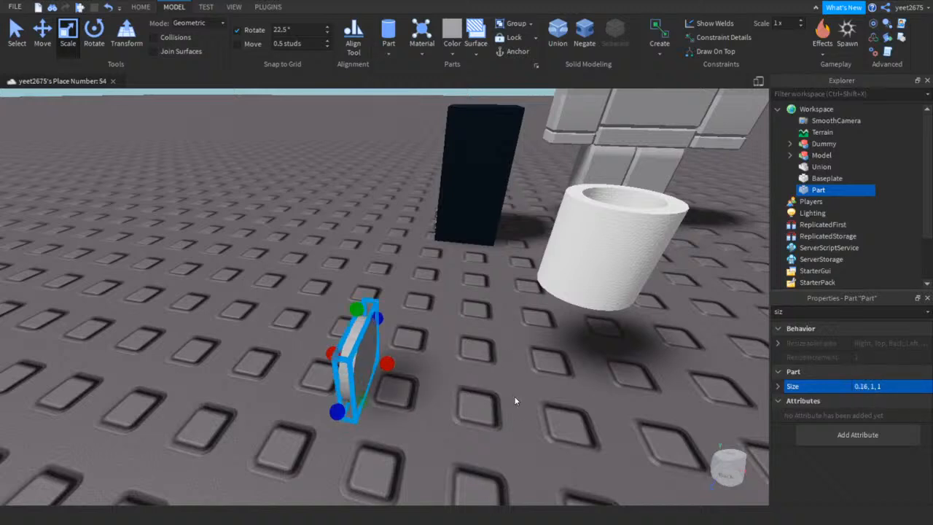
# Duplicate the disc in place and set the copy's size to 0.16, 0.8, 0.8
pyautogui.moveTo(514, 399); pyautogui.dragTo(498, 397, button='right')
pyautogui.hotkey('ctrl', 'd')
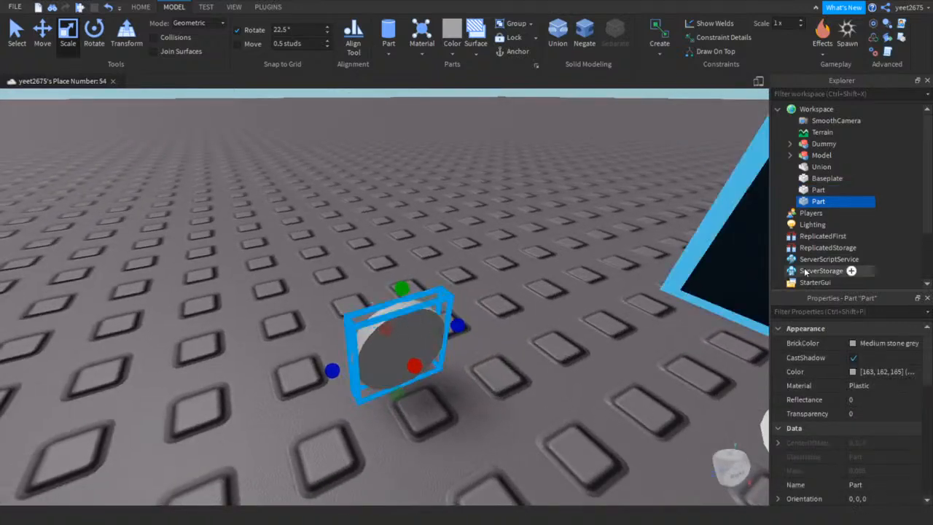
pyautogui.click(812, 311)
pyautogui.write('siz')
pyautogui.click(878, 386)
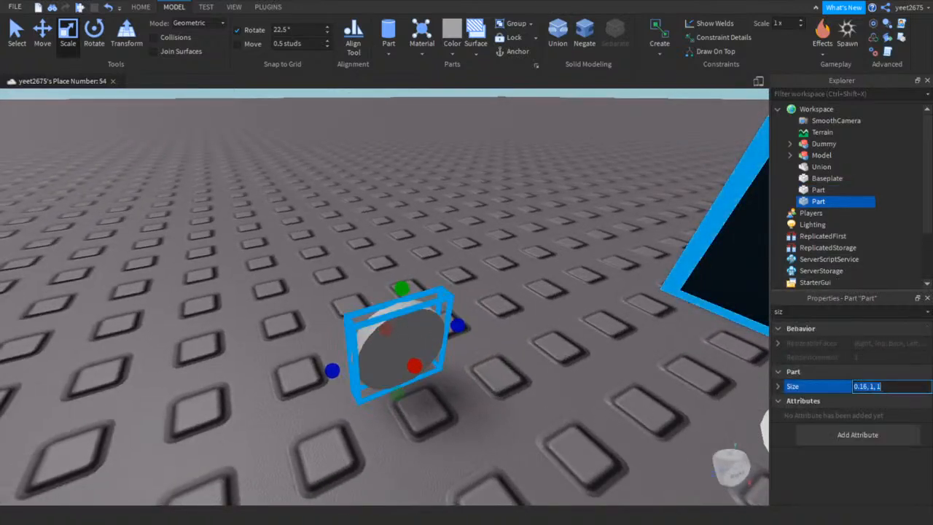
pyautogui.click(881, 386)
pyautogui.moveTo(881, 386); pyautogui.dragTo(869, 386)
pyautogui.write('0.8, 0.8')
pyautogui.press('Return')
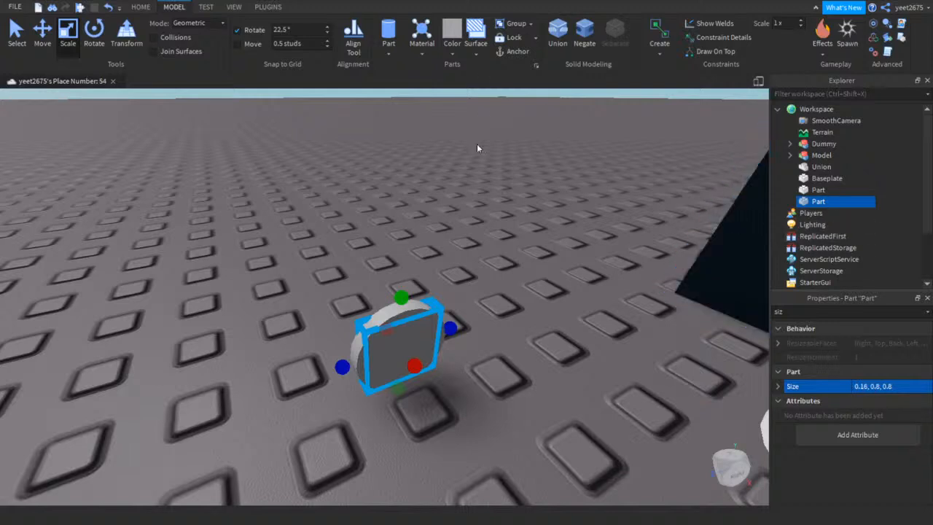
# Set the BrickColor of both discs to Institutional white
pyautogui.keyDown('ctrl'); pyautogui.click(818, 190); pyautogui.keyUp('ctrl')
pyautogui.click(855, 343)
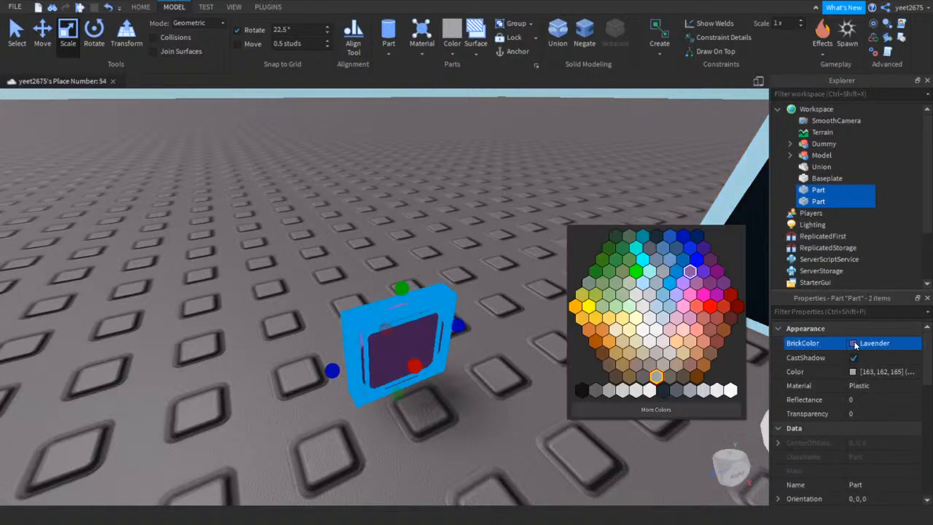
pyautogui.click(729, 390)
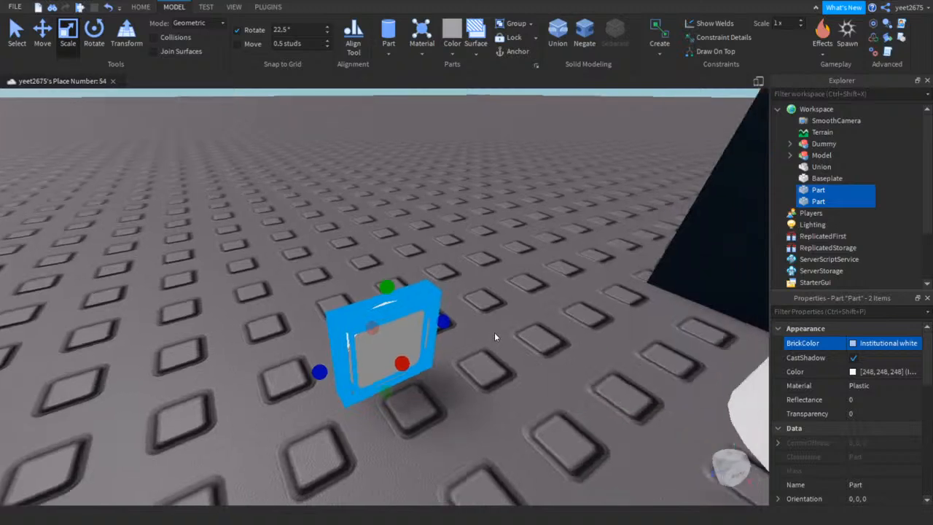
pyautogui.moveTo(494, 335); pyautogui.dragTo(285, 273, button='right')
pyautogui.click(404, 258)
pyautogui.moveTo(337, 241); pyautogui.dragTo(306, 238, button='right')
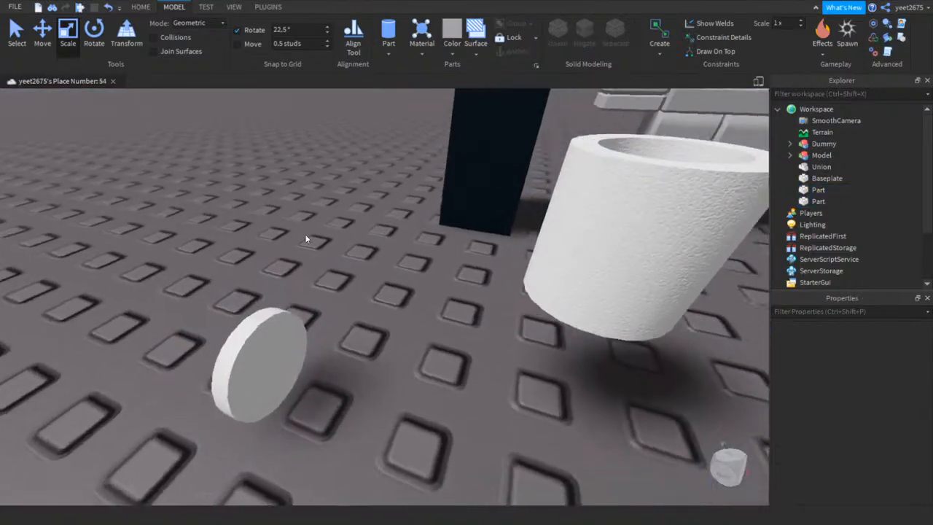
# Lengthen the smaller disc in both directions along its axis so it passes through the larger disc
pyautogui.click(817, 201)
pyautogui.keyDown('ctrl'); pyautogui.click(817, 189); pyautogui.keyUp('ctrl')
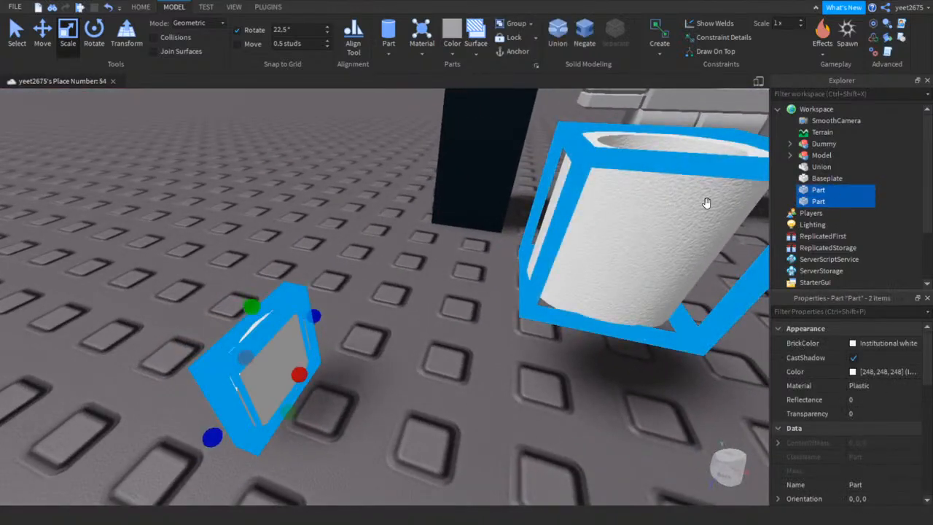
pyautogui.click(801, 201)
pyautogui.click(233, 6)
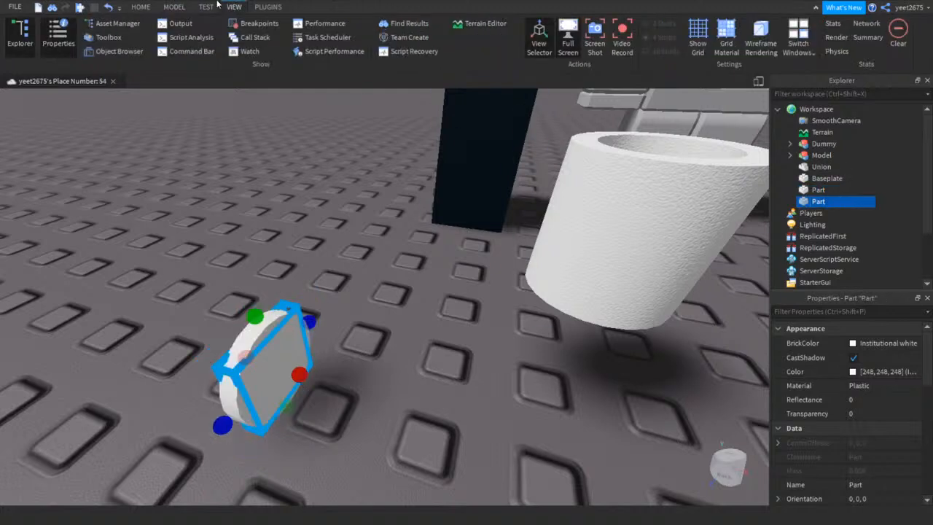
pyautogui.moveTo(299, 374); pyautogui.dragTo(343, 388)
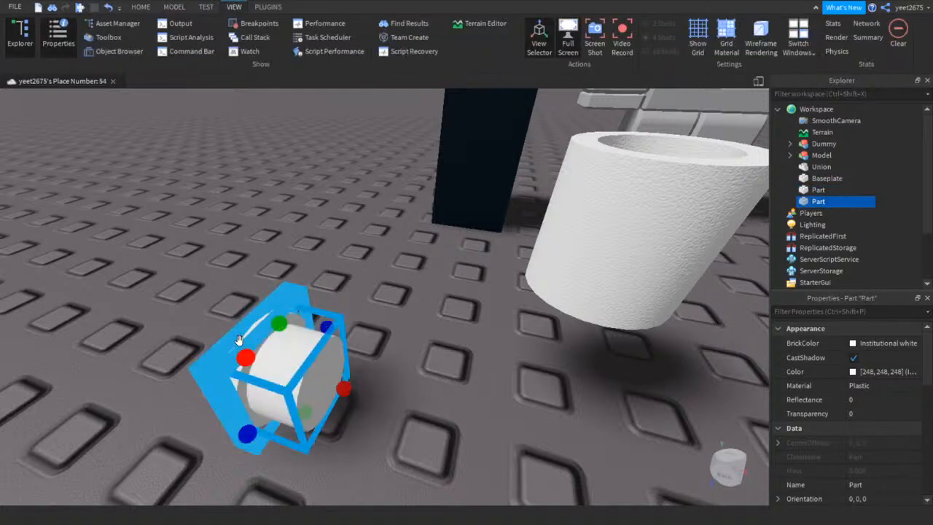
pyautogui.moveTo(246, 356); pyautogui.dragTo(208, 346)
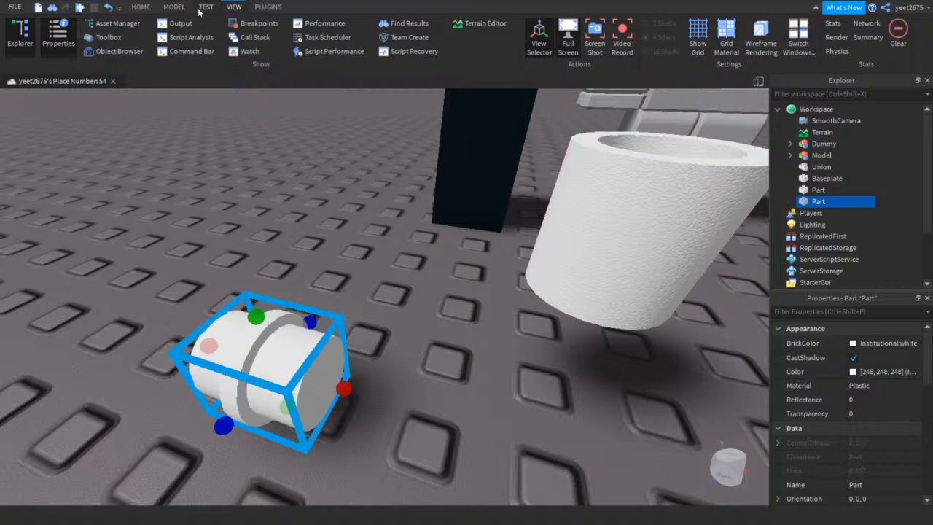
# Negate the lengthened smaller cylinder and union it with the larger disc to form a ring
pyautogui.click(174, 7)
pyautogui.click(592, 33)
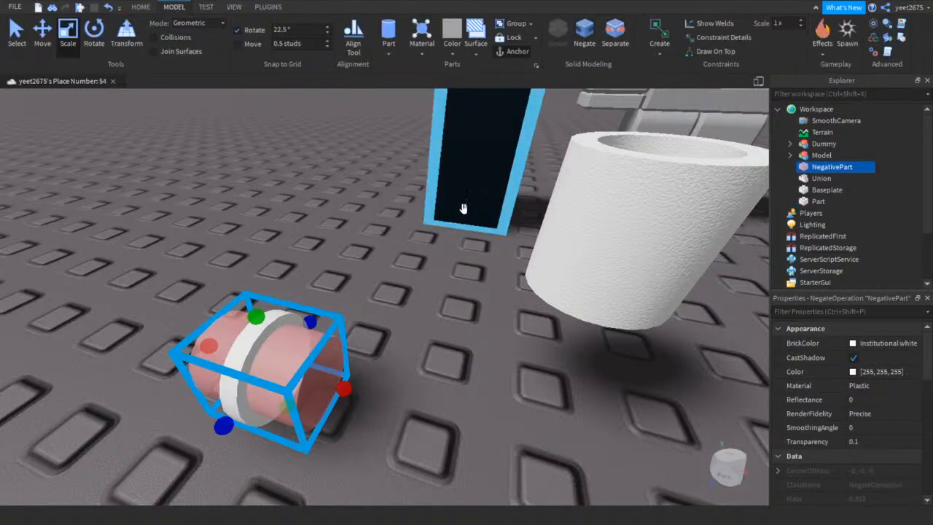
pyautogui.keyDown('ctrl'); pyautogui.click(263, 350); pyautogui.keyUp('ctrl')
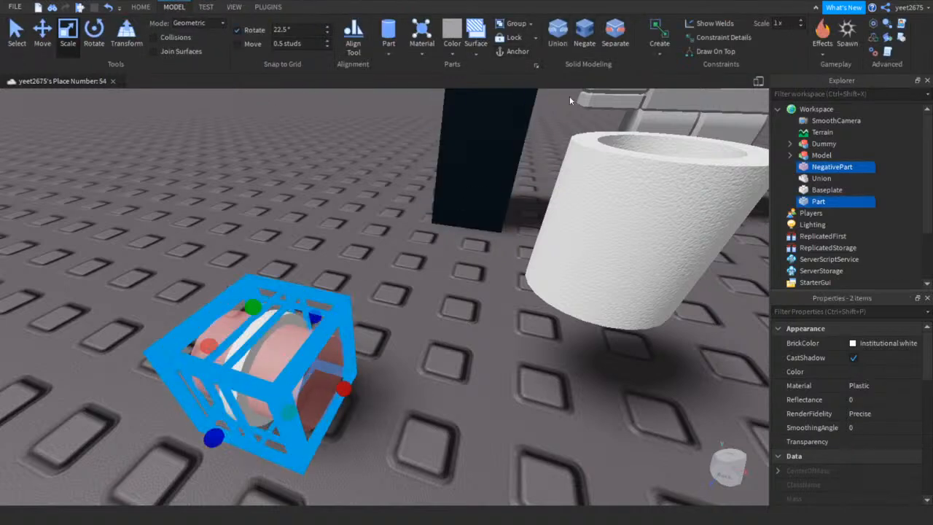
pyautogui.click(557, 44)
pyautogui.click(321, 354)
pyautogui.click(283, 351)
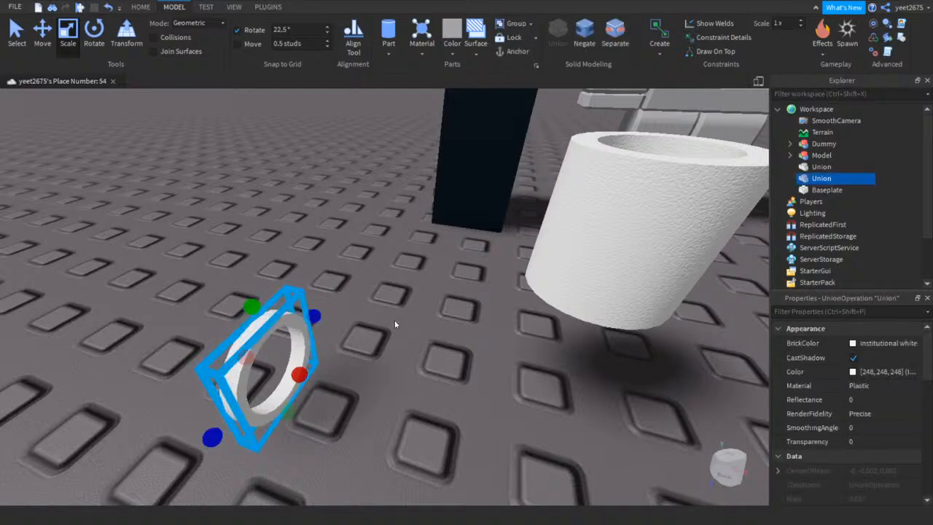
pyautogui.press('d')
pyautogui.moveTo(394, 324); pyautogui.dragTo(387, 316, button='right')
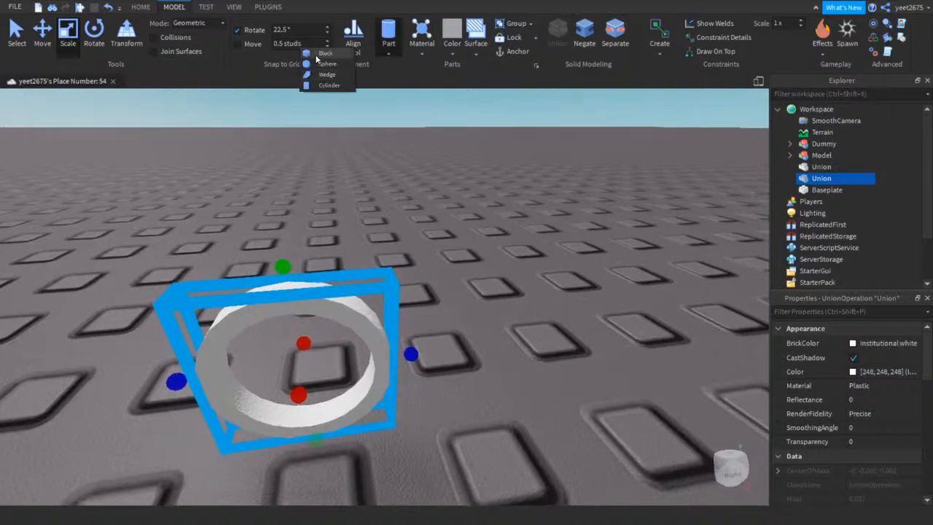
# Insert a block part and place it over one half of the white ring, leaving the other half exposed
pyautogui.click(321, 54)
pyautogui.scroll(-8, 437, 306)
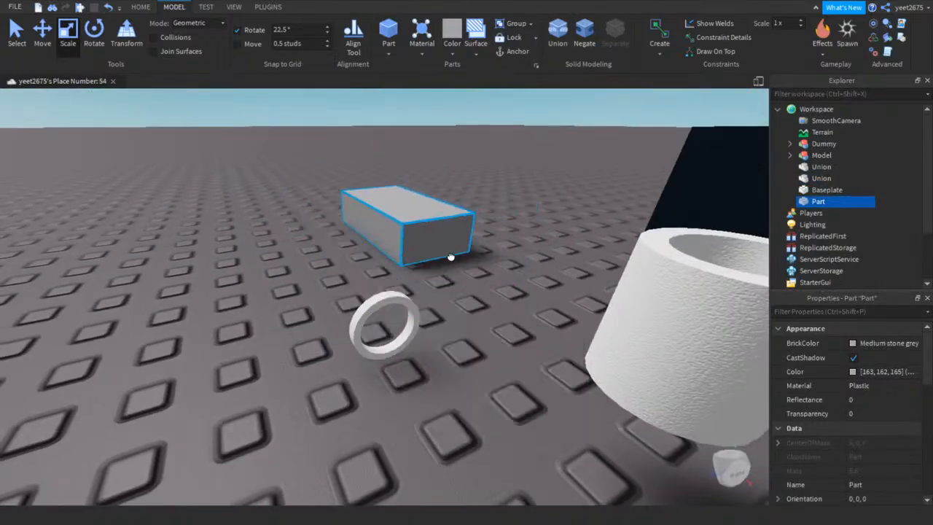
pyautogui.moveTo(449, 253); pyautogui.dragTo(466, 342)
pyautogui.moveTo(486, 235); pyautogui.dragTo(473, 221, button='right')
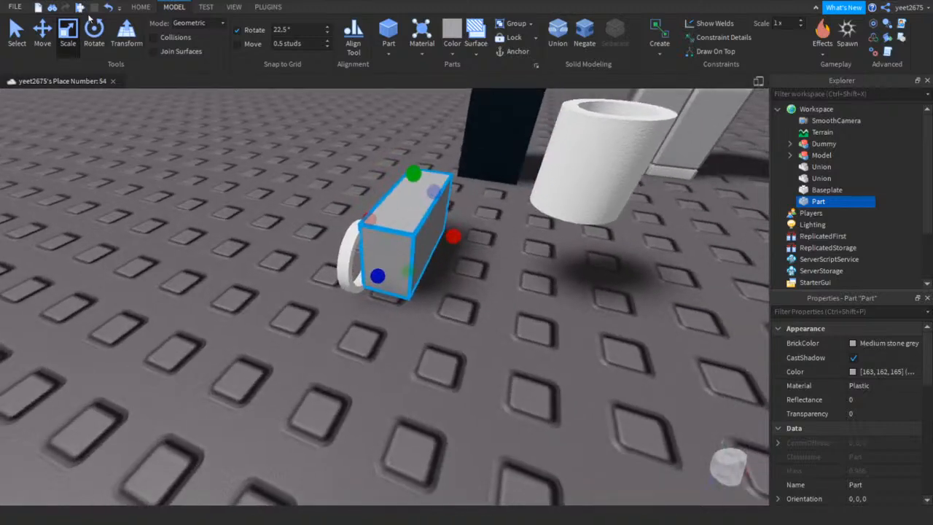
pyautogui.click(42, 31)
pyautogui.moveTo(467, 234); pyautogui.dragTo(446, 230)
pyautogui.moveTo(477, 277); pyautogui.dragTo(475, 277, button='right')
# Negate the block that overlaps the ring
pyautogui.keyDown('shift'); pyautogui.click(368, 262); pyautogui.keyUp('shift')
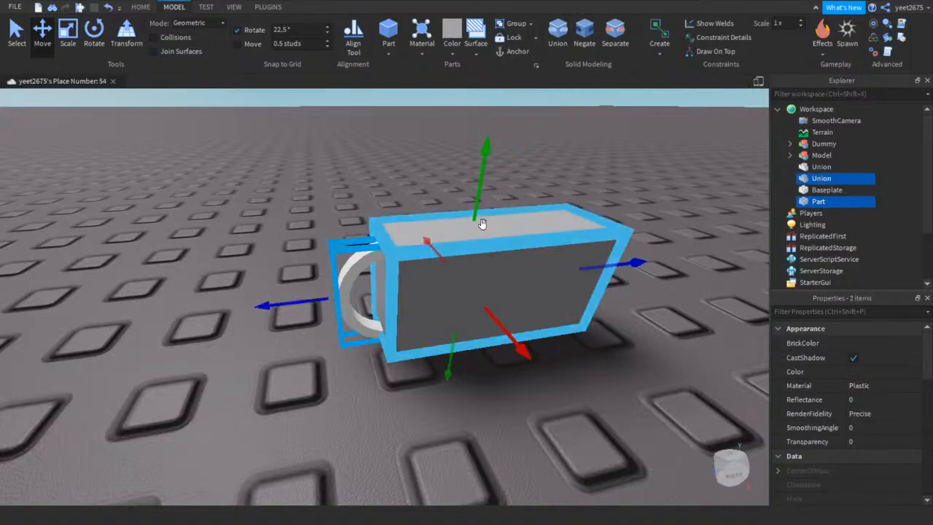
pyautogui.click(561, 207)
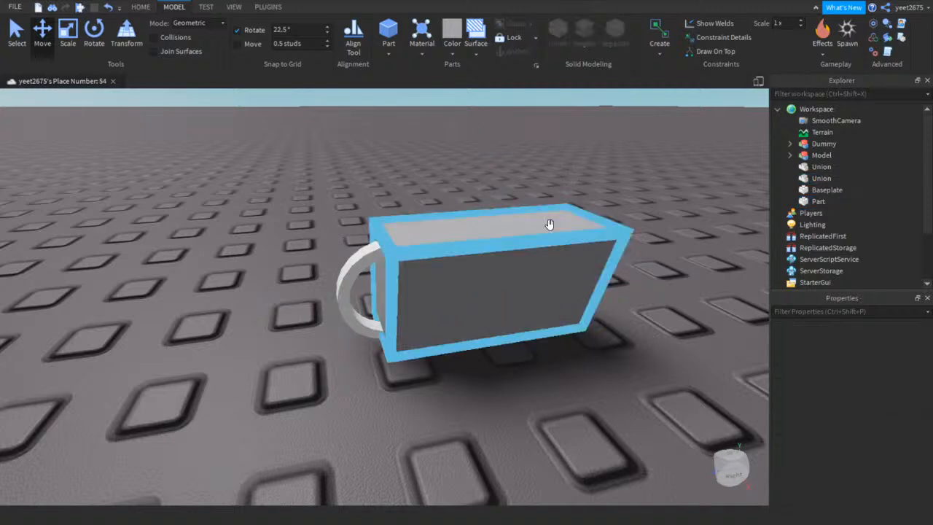
pyautogui.click(585, 33)
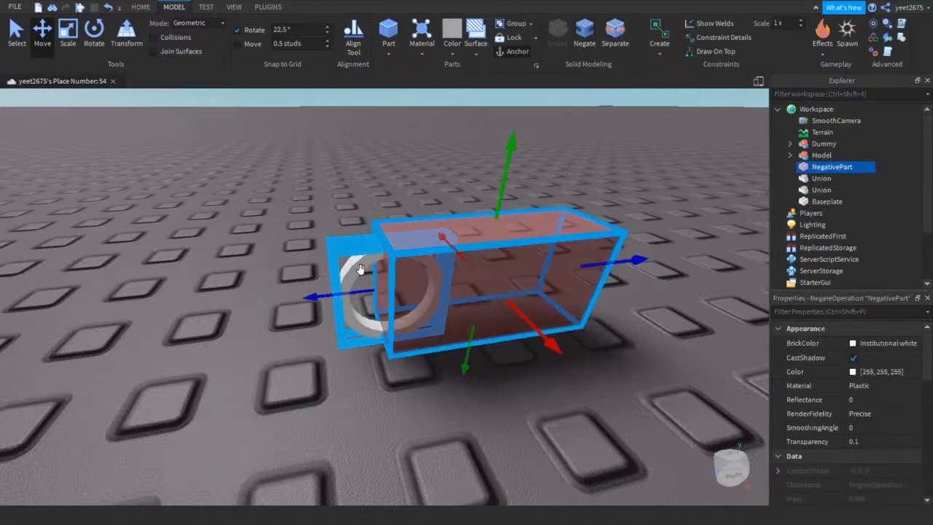
# Try to cut the ring by unioning it with the negated block, and undo the union
pyautogui.keyDown('shift'); pyautogui.click(335, 280); pyautogui.keyUp('shift')
pyautogui.click(558, 35)
pyautogui.click(511, 192)
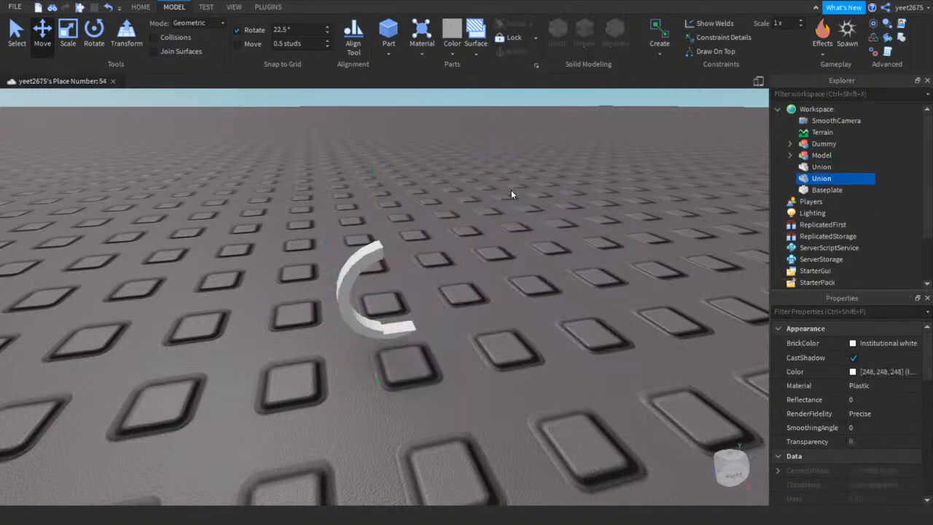
pyautogui.click(108, 8)
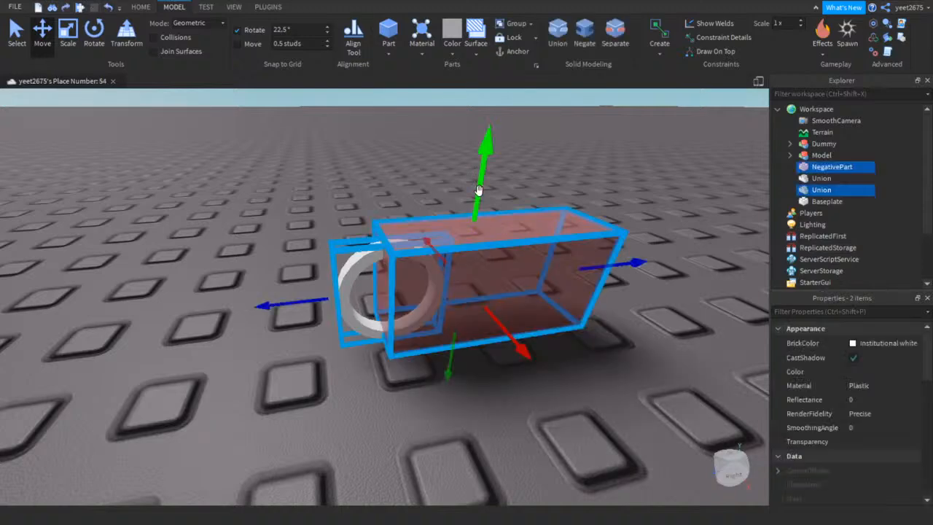
# Scale the negated block taller by extending its underside below the ring
pyautogui.click(521, 434)
pyautogui.scroll(3, 466, 407)
pyautogui.moveTo(465, 407); pyautogui.dragTo(465, 406, button='right')
pyautogui.click(512, 390)
pyautogui.press('d')
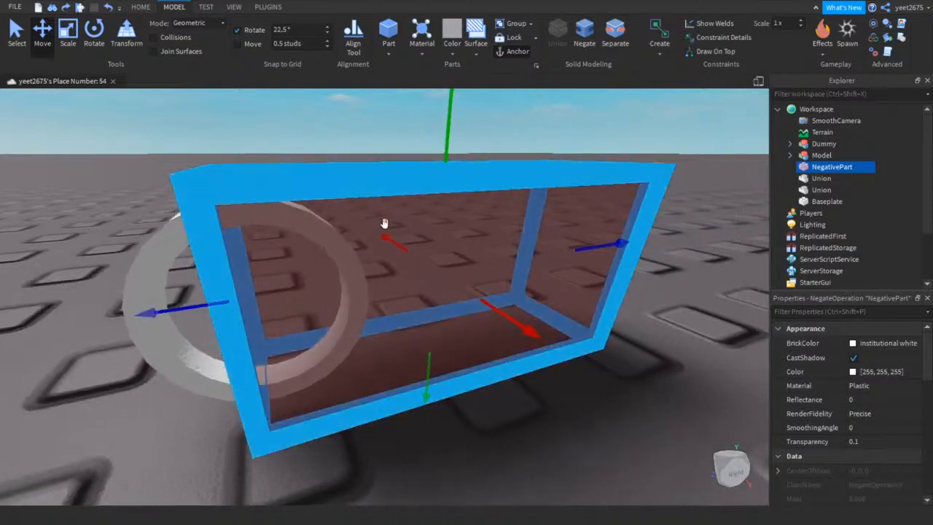
pyautogui.click(68, 32)
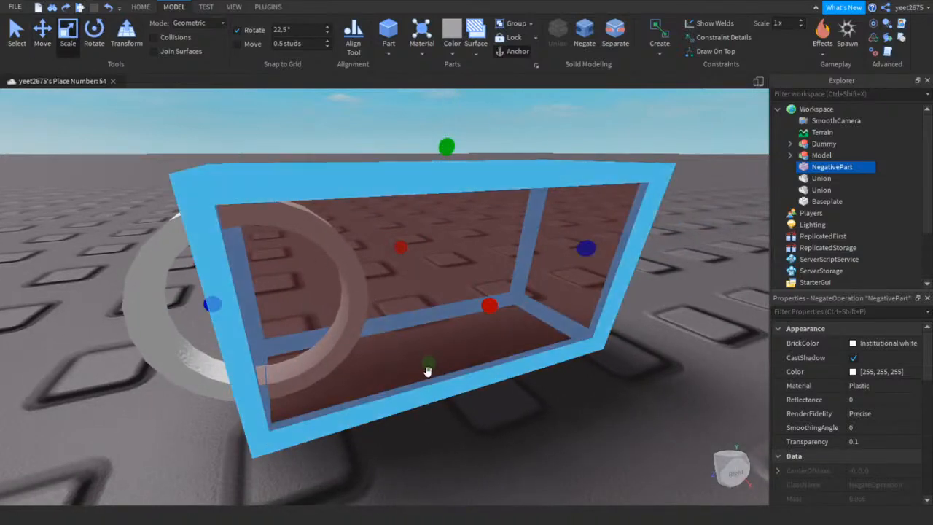
pyautogui.moveTo(427, 371); pyautogui.dragTo(420, 359)
pyautogui.press('a')
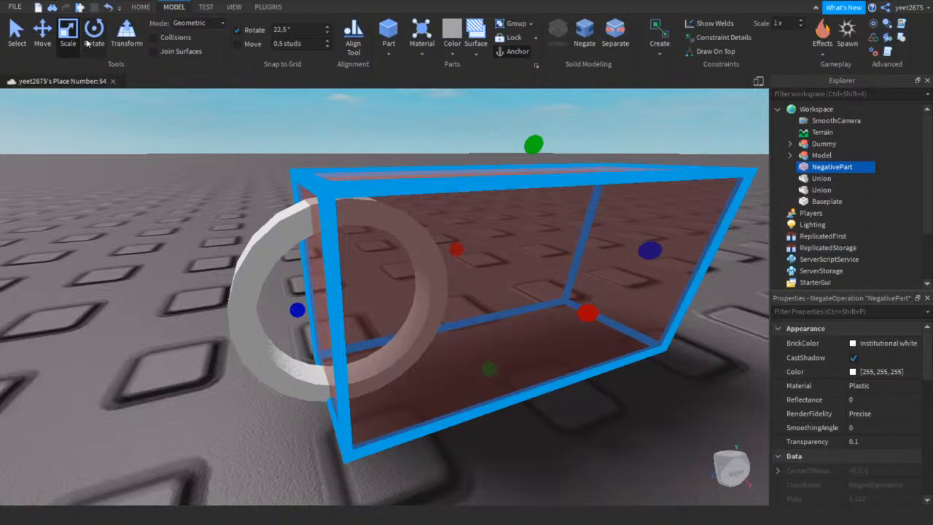
# Try again to union the taller negated block with the ring, check the cut at its lower end, and undo the union
pyautogui.click(228, 442)
pyautogui.press('a')
pyautogui.moveTo(231, 442); pyautogui.dragTo(255, 437, button='right')
pyautogui.press('d')
pyautogui.click(309, 324)
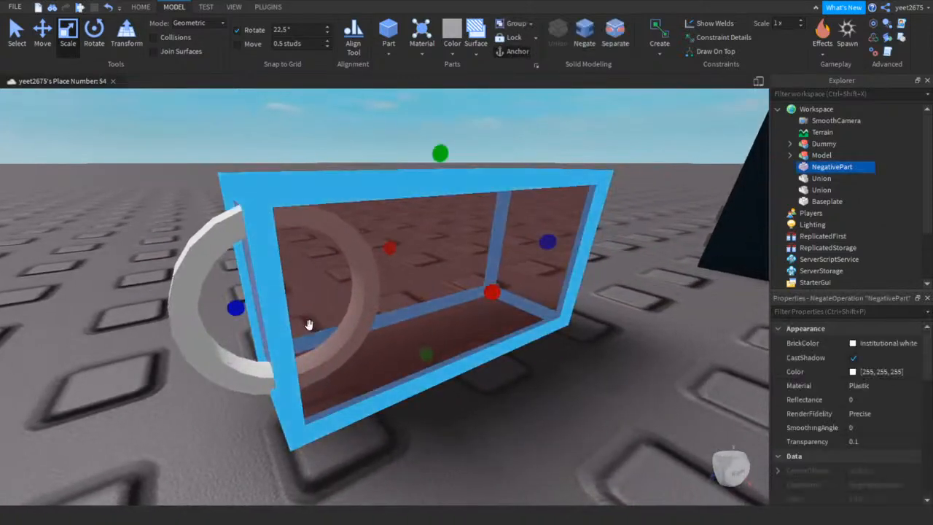
pyautogui.keyDown('ctrl'); pyautogui.click(227, 359); pyautogui.keyUp('ctrl')
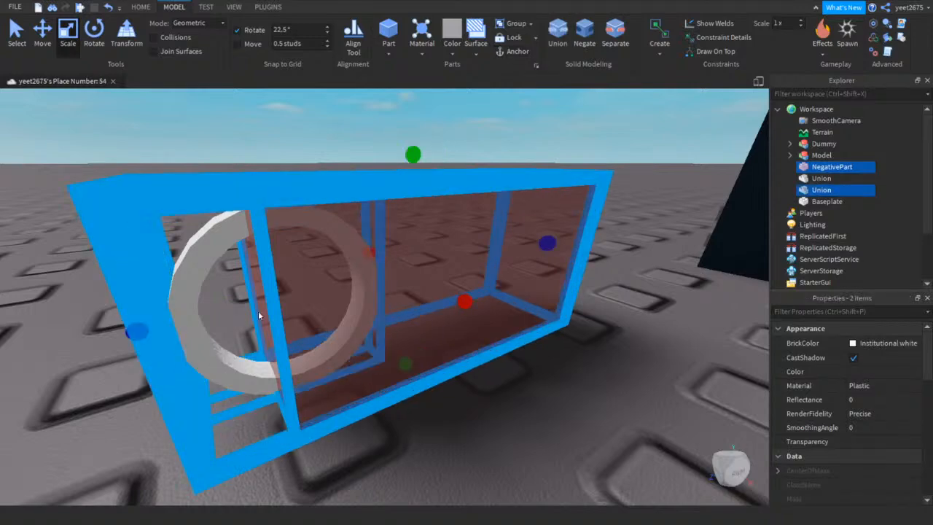
pyautogui.click(558, 36)
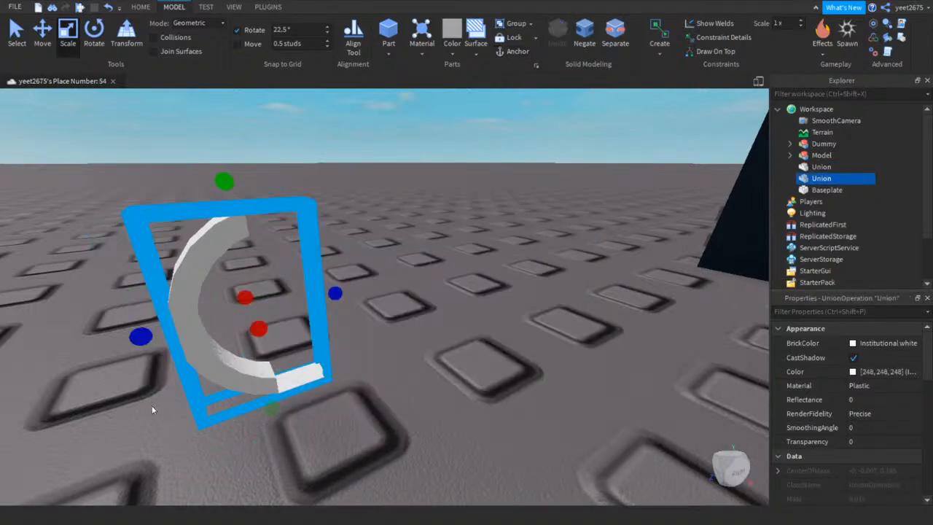
pyautogui.click(336, 468)
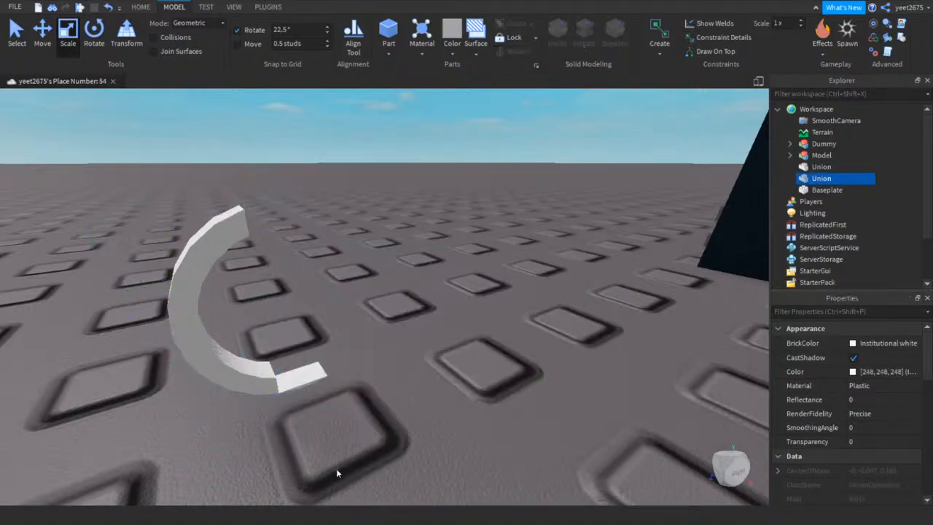
pyautogui.scroll(5, 339, 470)
pyautogui.moveTo(339, 472); pyautogui.dragTo(340, 472, button='right')
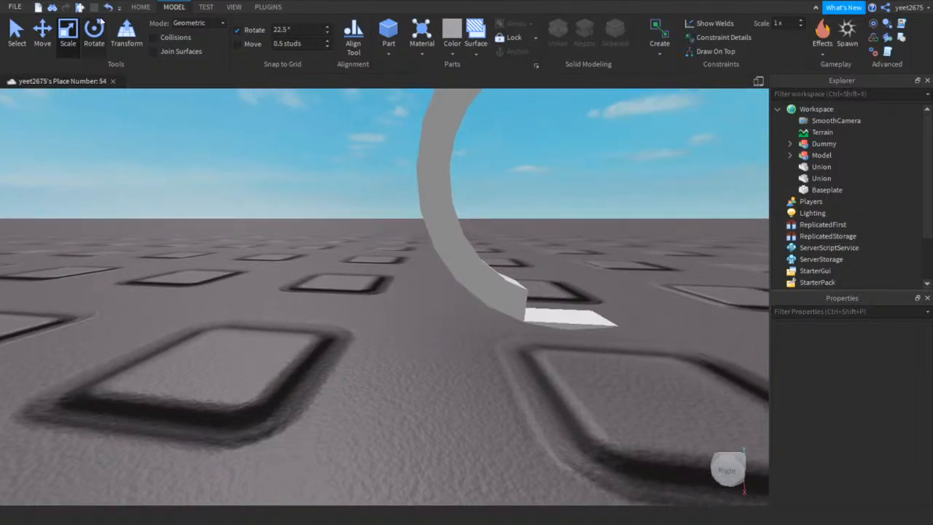
pyautogui.click(107, 7)
# Raise the ring and the negated block by a similar amount, well above the baseplate
pyautogui.click(283, 392)
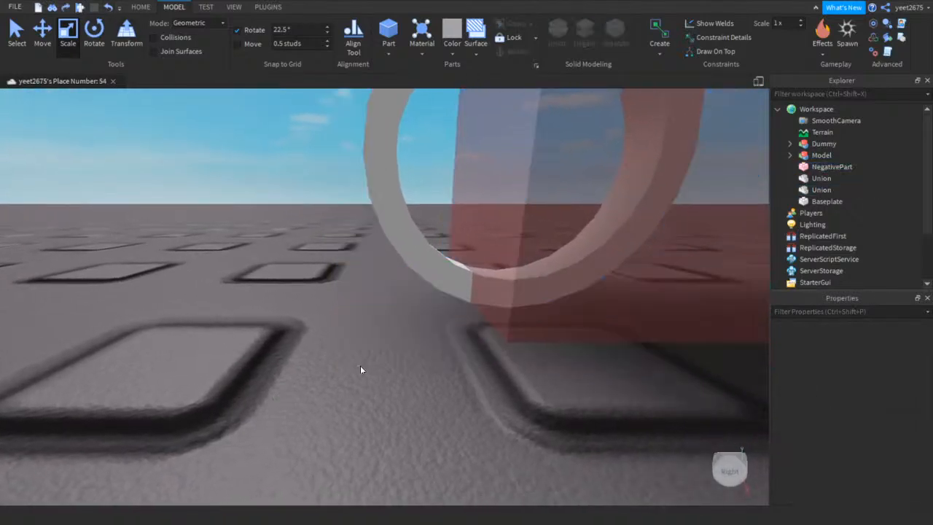
pyautogui.moveTo(360, 370); pyautogui.dragTo(379, 359, button='right')
pyautogui.scroll(-1, 463, 190)
pyautogui.click(371, 217)
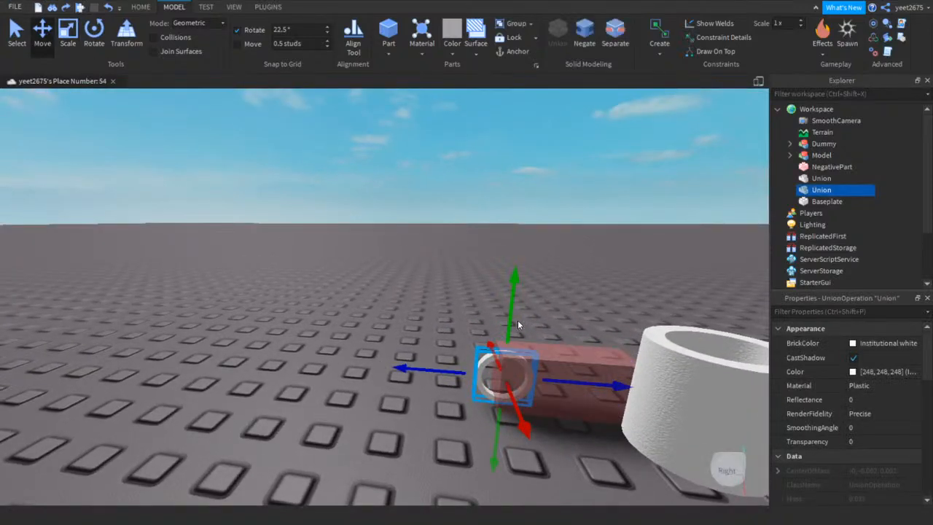
pyautogui.moveTo(518, 320); pyautogui.dragTo(518, 212)
pyautogui.click(557, 375)
pyautogui.moveTo(565, 302); pyautogui.dragTo(575, 169)
pyautogui.click(442, 373)
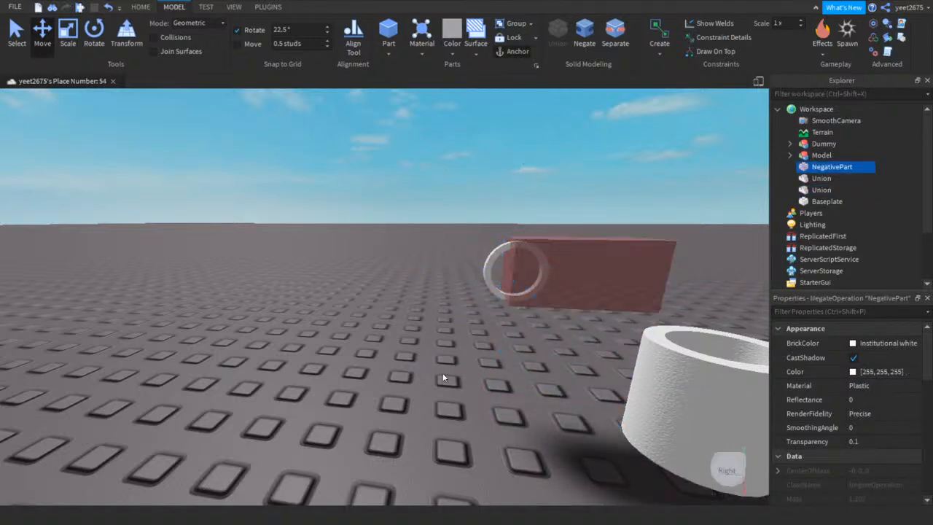
# Enlarge the negated block so it encloses the ring's full height and thickness
pyautogui.press('w')
pyautogui.press('d')
pyautogui.moveTo(441, 373); pyautogui.dragTo(443, 377, button='right')
pyautogui.press('s')
pyautogui.press('w')
pyautogui.press('s')
pyautogui.click(443, 331)
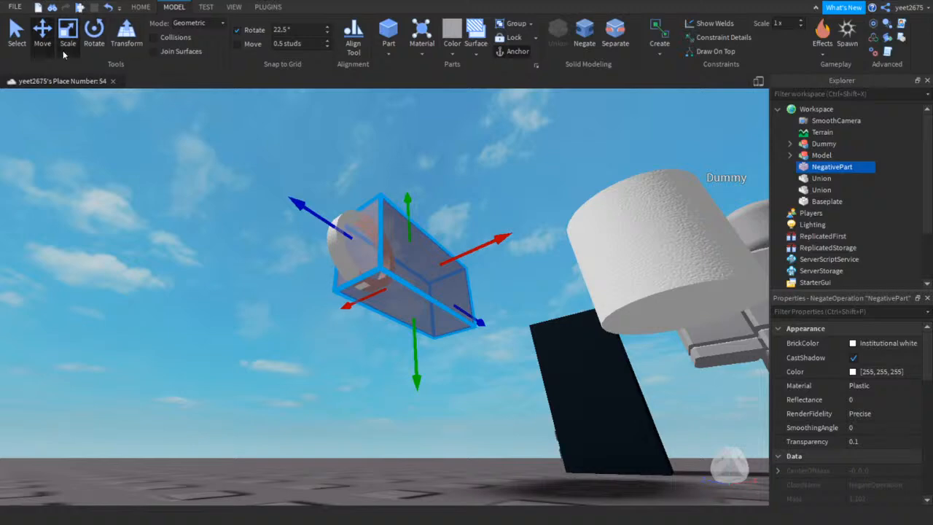
pyautogui.moveTo(468, 223); pyautogui.dragTo(468, 223, button='right')
pyautogui.press('w')
pyautogui.press('a')
pyautogui.press('d')
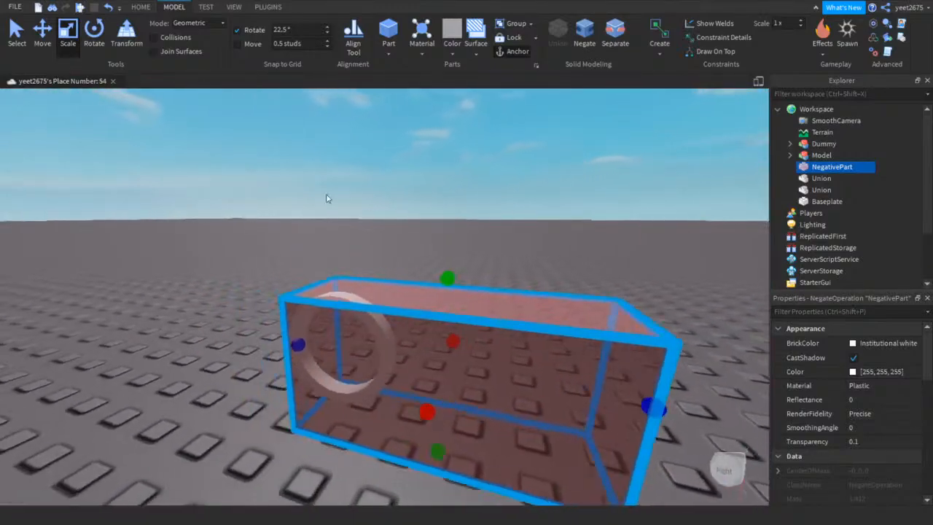
# Shift the negated block so it covers only half of the ring, and union the two into a half-ring handle
pyautogui.click(42, 33)
pyautogui.press('a')
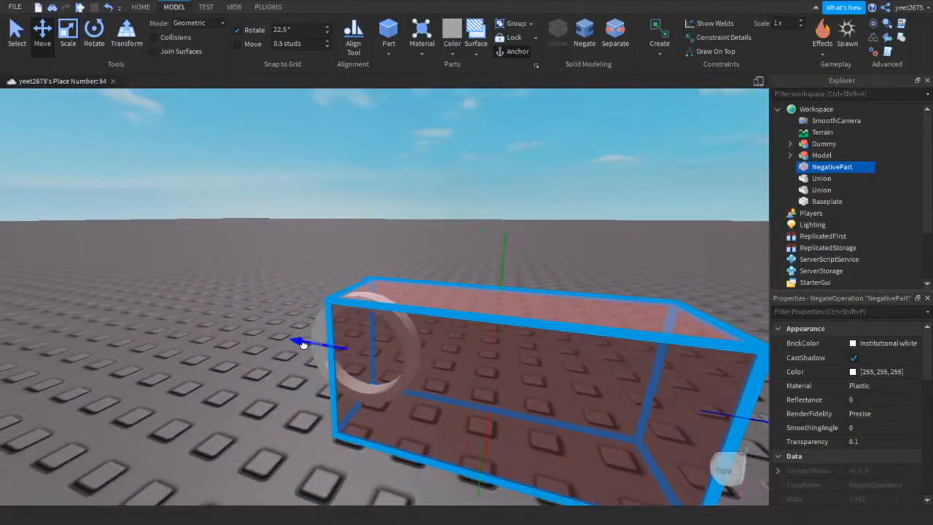
pyautogui.moveTo(248, 282); pyautogui.dragTo(249, 281, button='right')
pyautogui.press('a')
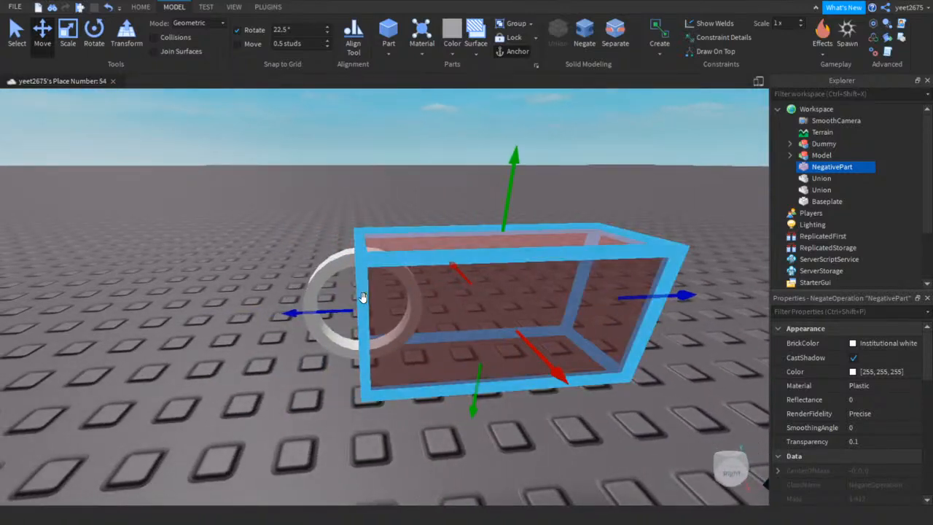
pyautogui.keyDown('ctrl'); pyautogui.click(330, 262); pyautogui.keyUp('ctrl')
pyautogui.click(558, 36)
pyautogui.click(467, 171)
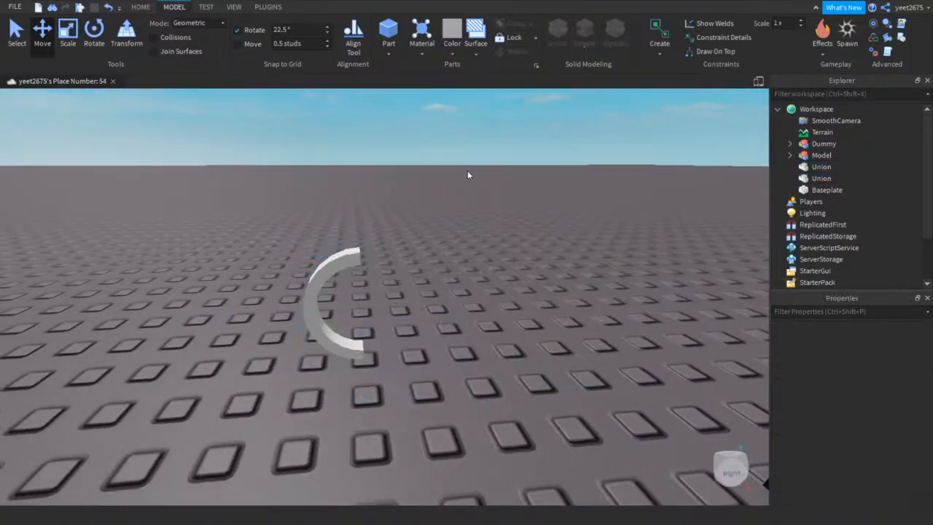
# Rotate the half-ring handle about its vertical axis to line it up with the side of the white cup
pyautogui.press('a')
pyautogui.click(385, 264)
pyautogui.moveTo(244, 163); pyautogui.dragTo(244, 164, button='right')
pyautogui.click(94, 40)
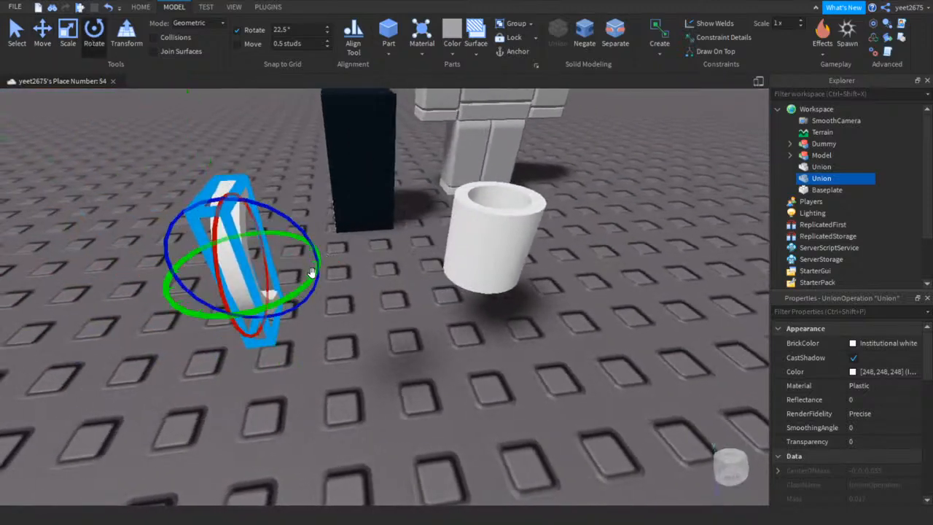
pyautogui.moveTo(314, 273); pyautogui.dragTo(224, 298)
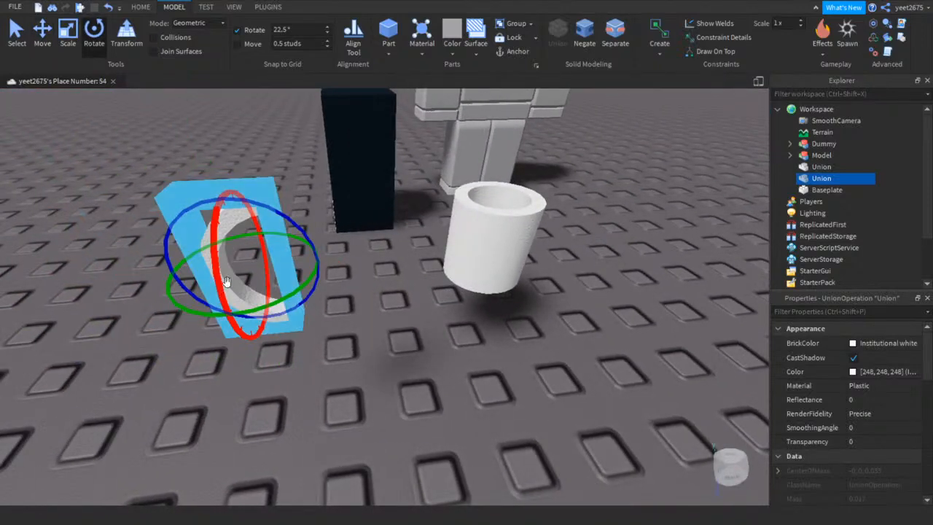
# Move the handle next to the cup at mid-height, with its open ends against the cup wall
pyautogui.click(45, 38)
pyautogui.moveTo(314, 263); pyautogui.dragTo(533, 248)
pyautogui.moveTo(258, 208); pyautogui.dragTo(287, 192, button='right')
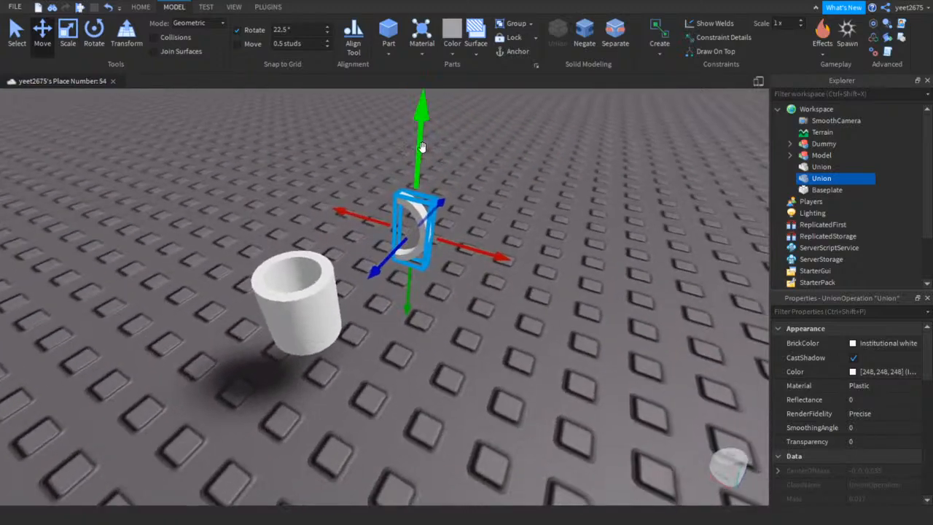
pyautogui.moveTo(421, 147); pyautogui.dragTo(419, 191)
pyautogui.moveTo(386, 304); pyautogui.dragTo(340, 357)
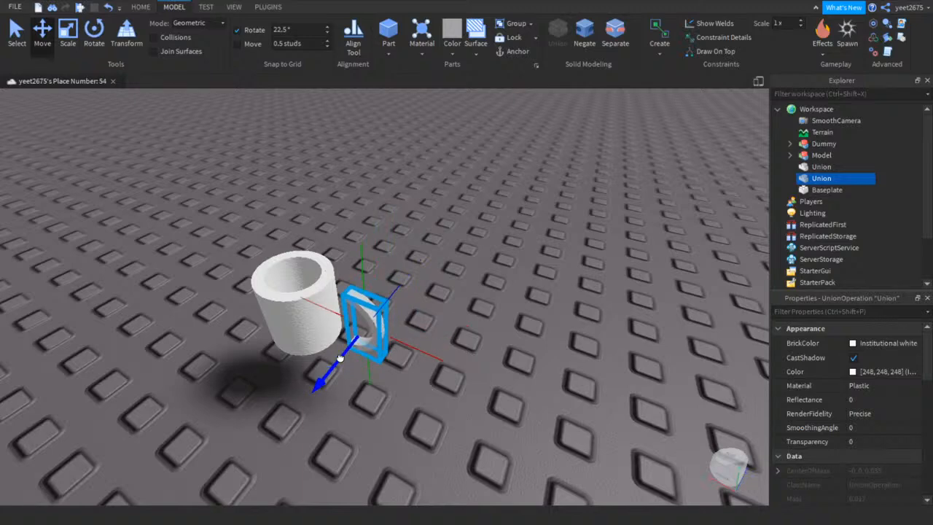
pyautogui.moveTo(418, 314); pyautogui.dragTo(418, 314, button='right')
pyautogui.moveTo(435, 284); pyautogui.dragTo(415, 283)
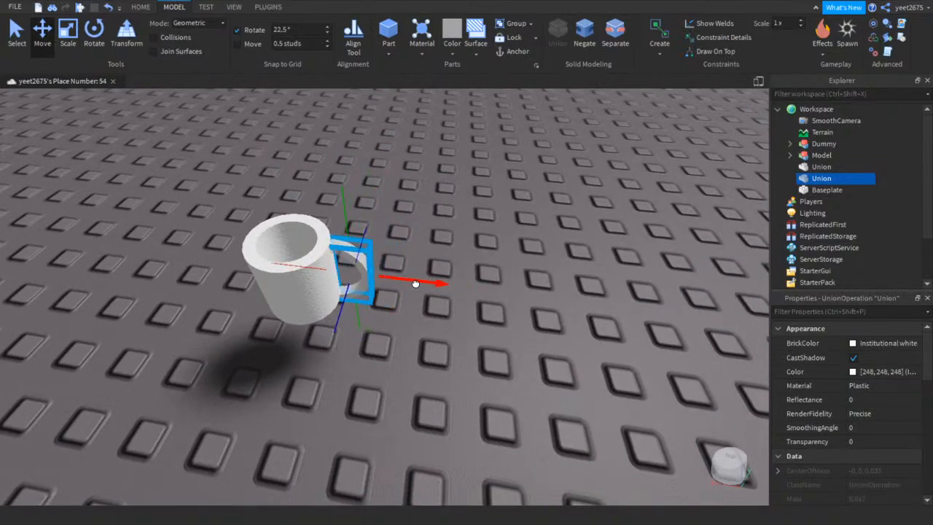
# Fine-tune the handle's sideways position so it is centred on the cup wall
pyautogui.moveTo(423, 279); pyautogui.dragTo(465, 248, button='right')
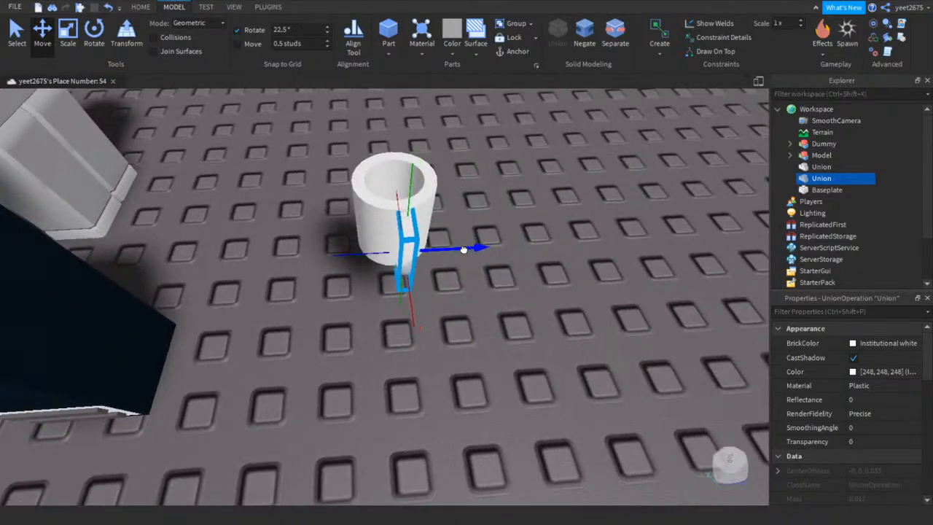
pyautogui.moveTo(457, 249); pyautogui.dragTo(458, 250)
pyautogui.click(510, 198)
pyautogui.moveTo(469, 331); pyautogui.dragTo(469, 331, button='right')
# Insert a Tool into the Workspace and move the cup and handle unions into it
pyautogui.click(352, 319)
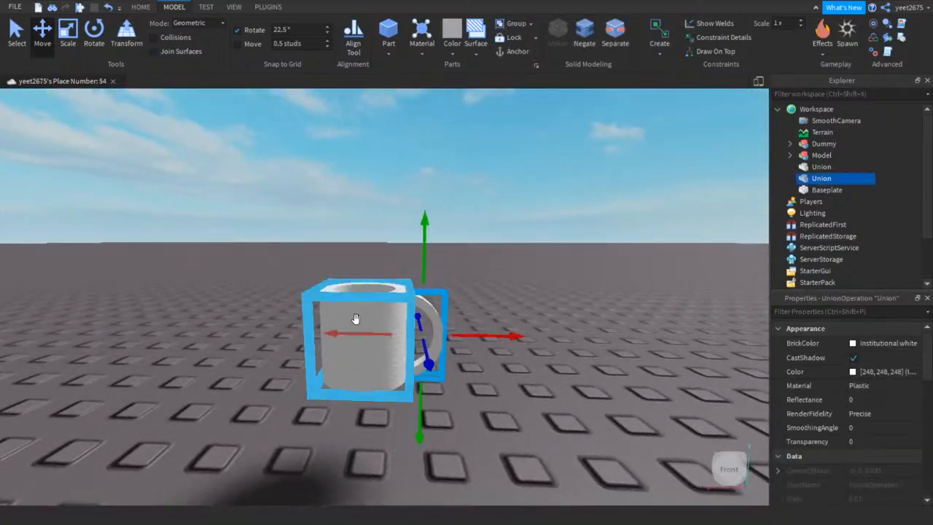
pyautogui.click(820, 108)
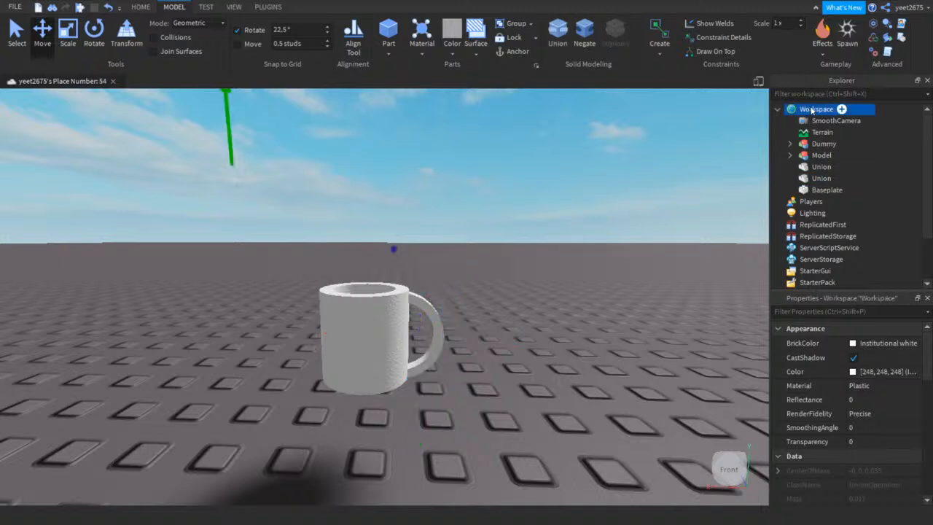
pyautogui.click(842, 108)
pyautogui.click(644, 172)
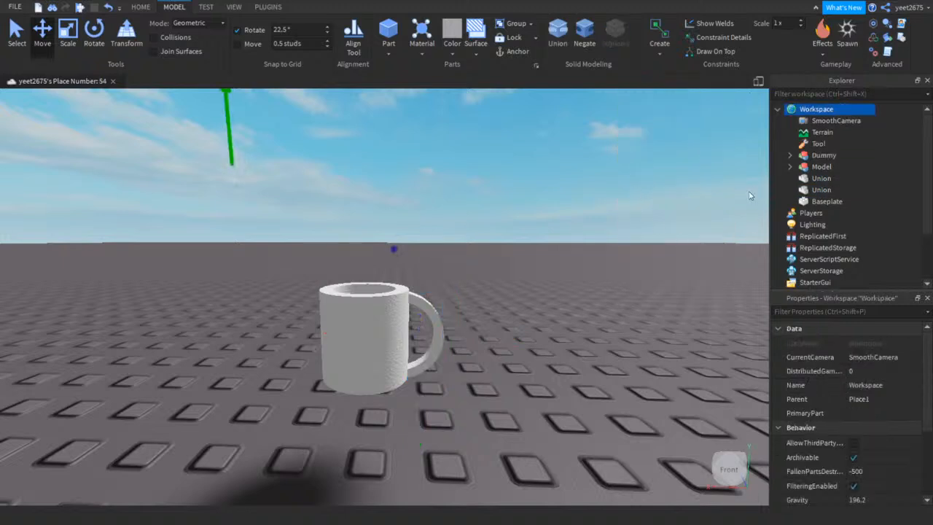
pyautogui.click(815, 179)
pyautogui.keyDown('shift'); pyautogui.click(816, 190); pyautogui.keyUp('shift')
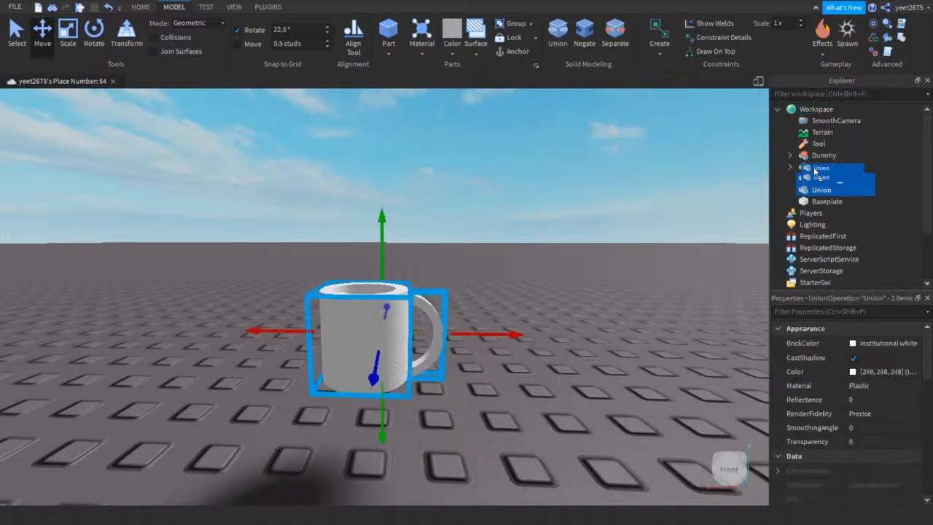
pyautogui.moveTo(814, 170); pyautogui.dragTo(810, 144)
# Rename the half-ring union inside the Tool to Handle
pyautogui.click(831, 167)
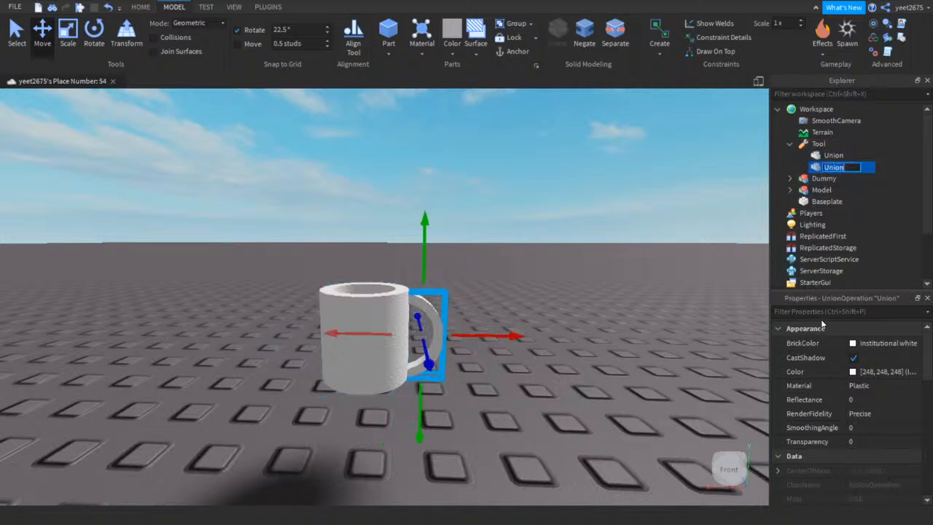
pyautogui.write('name')
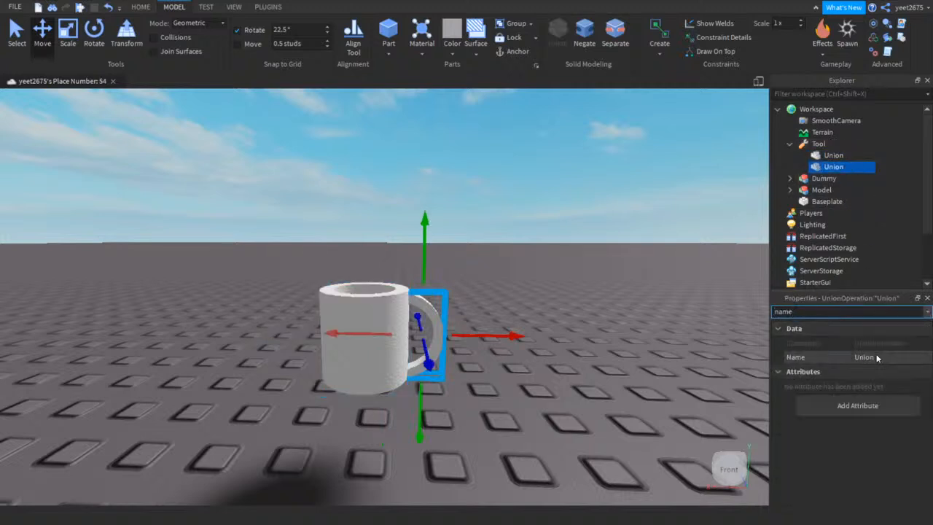
pyautogui.click(886, 356)
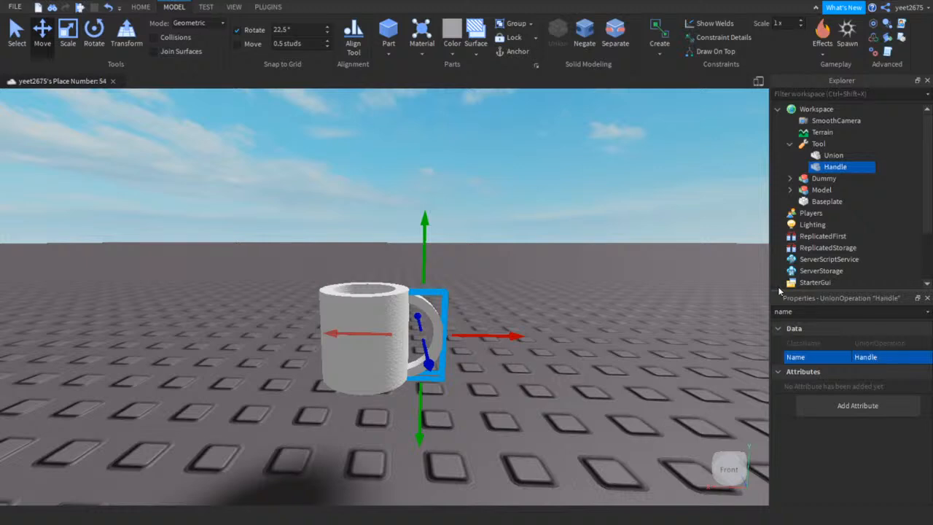
# Open the Tool Grip Editor plugin
pyautogui.click(266, 7)
pyautogui.click(432, 136)
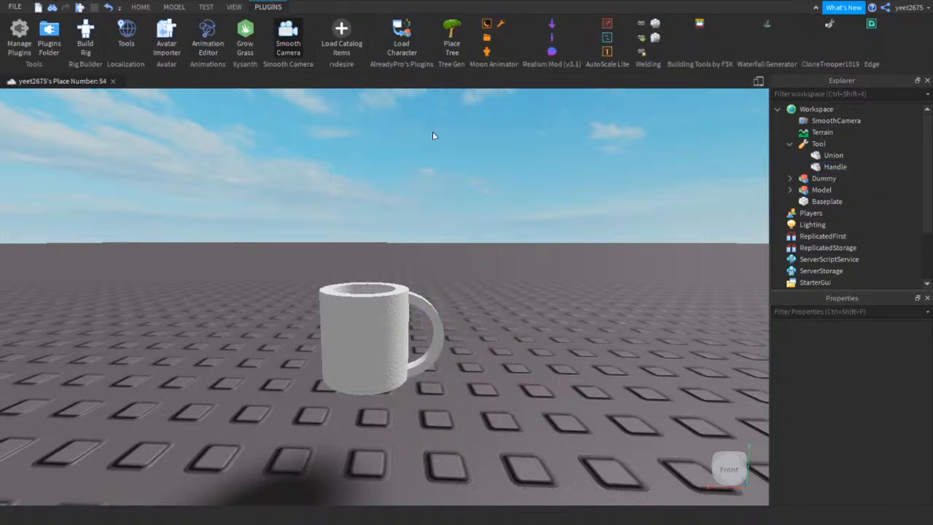
pyautogui.click(830, 24)
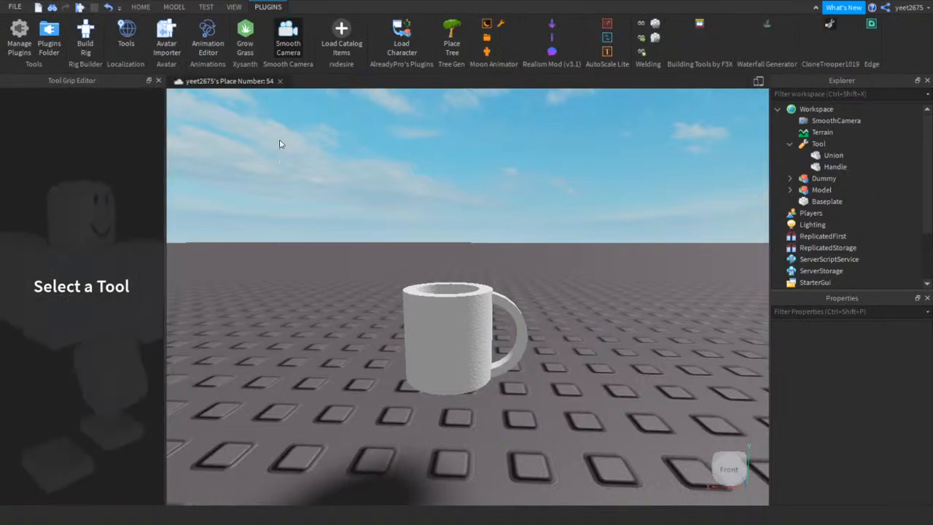
pyautogui.click(148, 7)
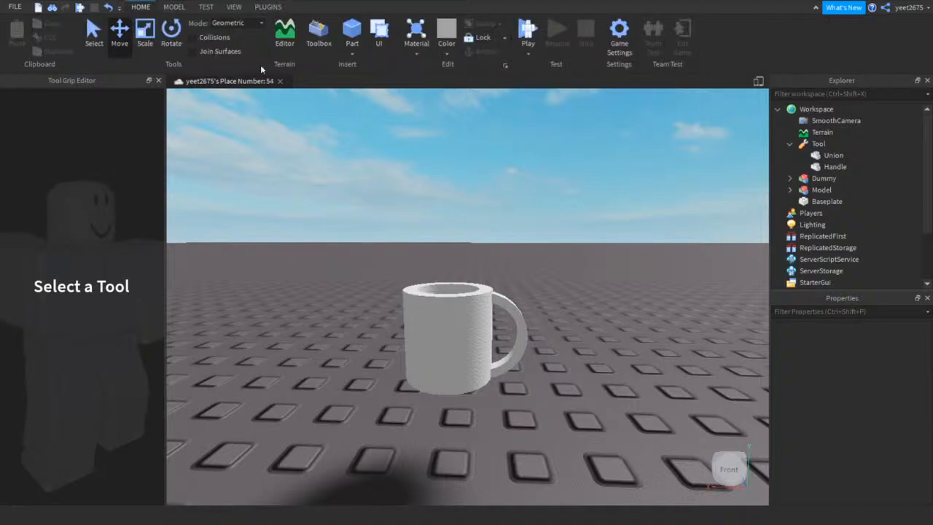
# Shift the cup tool's Grip attachment slightly in the Tool Grip Editor, to a GripPos of about 0, 0, 0.149, and close the editor
pyautogui.click(445, 297)
pyautogui.moveTo(302, 239); pyautogui.dragTo(322, 248, button='right')
pyautogui.click(95, 481)
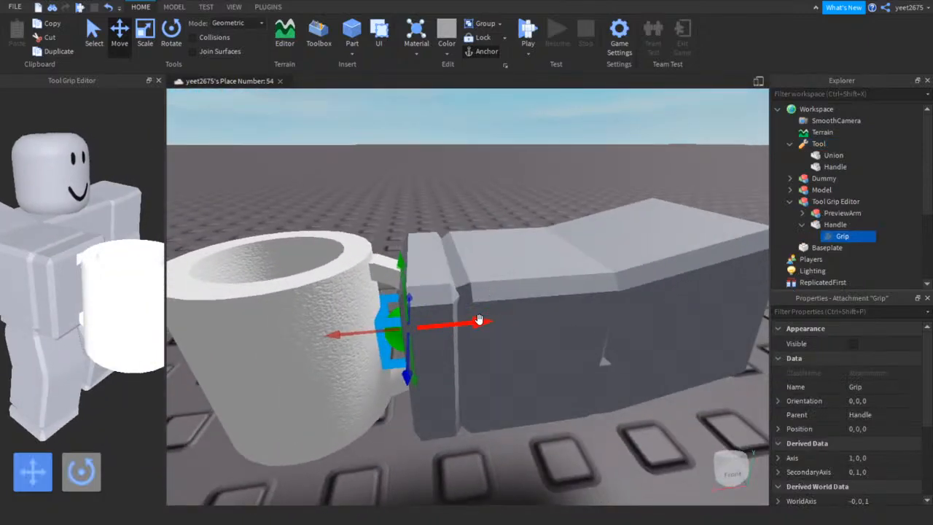
pyautogui.moveTo(483, 319); pyautogui.dragTo(497, 318)
pyautogui.click(448, 209)
pyautogui.moveTo(437, 219); pyautogui.dragTo(427, 105, button='right')
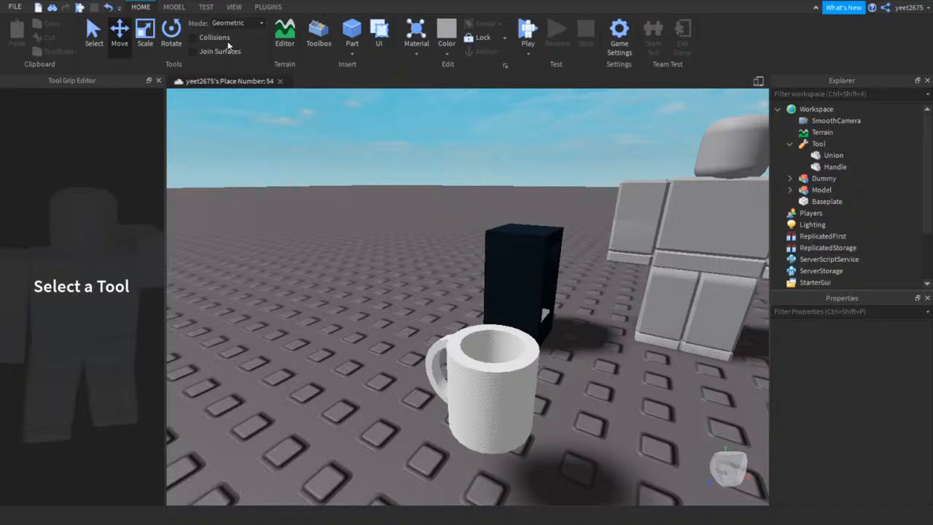
pyautogui.click(159, 80)
# Rename the cup's Tool to "[ Empty ] Mug"
pyautogui.press('s')
pyautogui.moveTo(318, 292); pyautogui.dragTo(381, 331, button='right')
pyautogui.press('a')
pyautogui.click(412, 324)
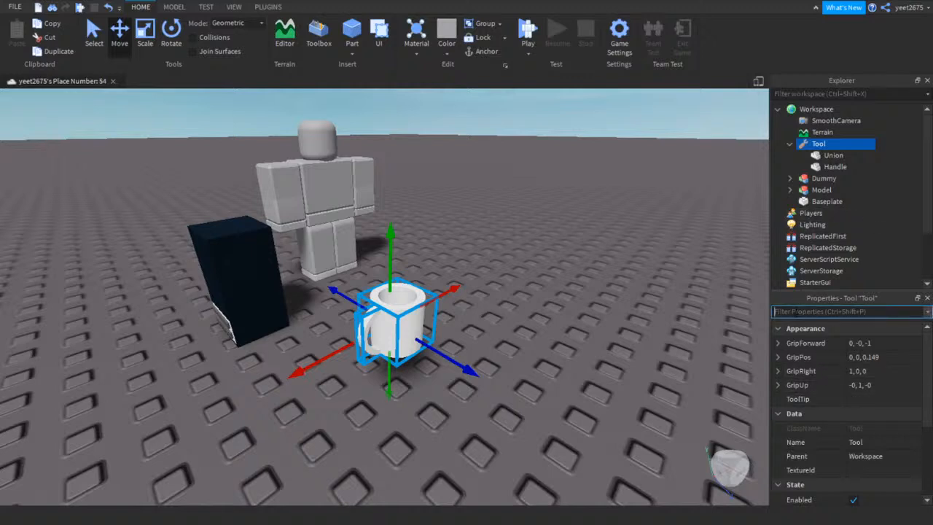
pyautogui.write('name')
pyautogui.click(859, 357)
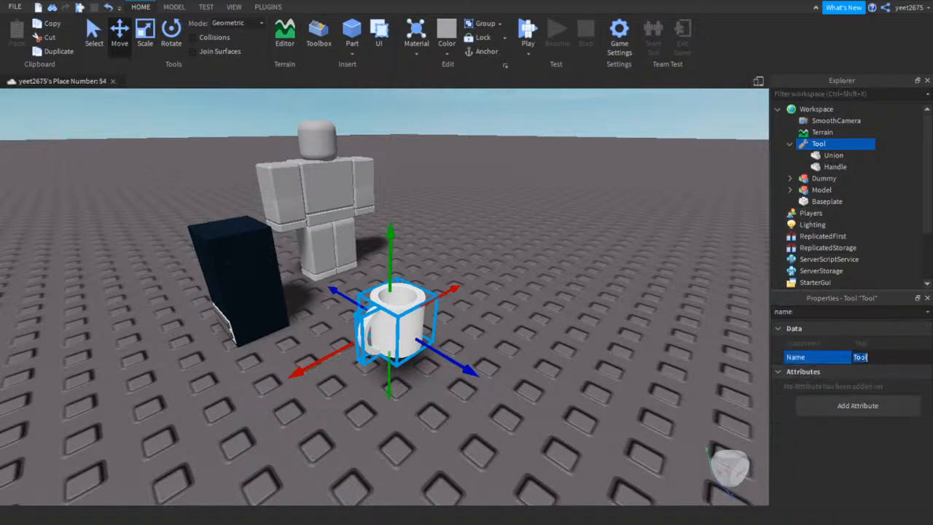
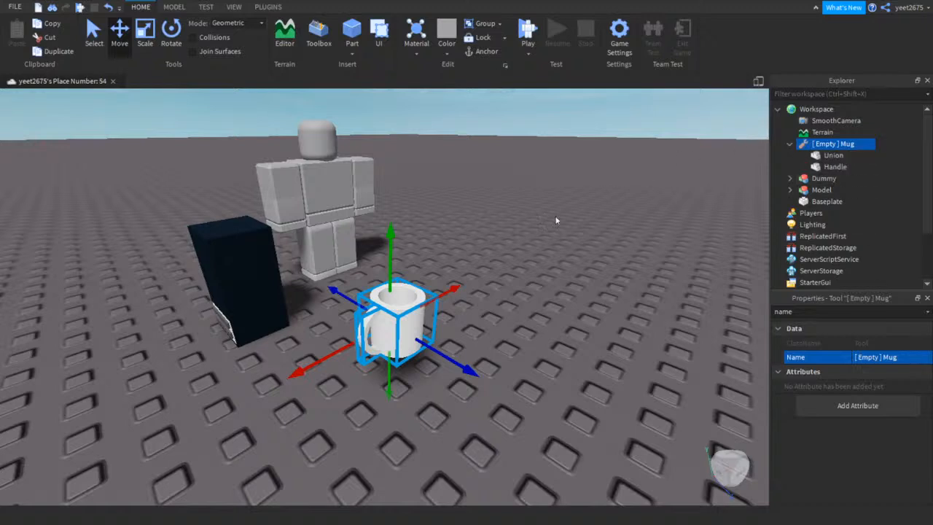
# Duplicate the [ Empty ] Mug tool and place the two mugs apart on the baseplate
pyautogui.hotkey('ctrl', 'd')
pyautogui.moveTo(399, 317); pyautogui.dragTo(556, 397)
pyautogui.moveTo(396, 316); pyautogui.dragTo(414, 380)
pyautogui.click(478, 281)
# Set the original [ Empty ] Mug tool's Parent to ServerStorage
pyautogui.click(425, 346)
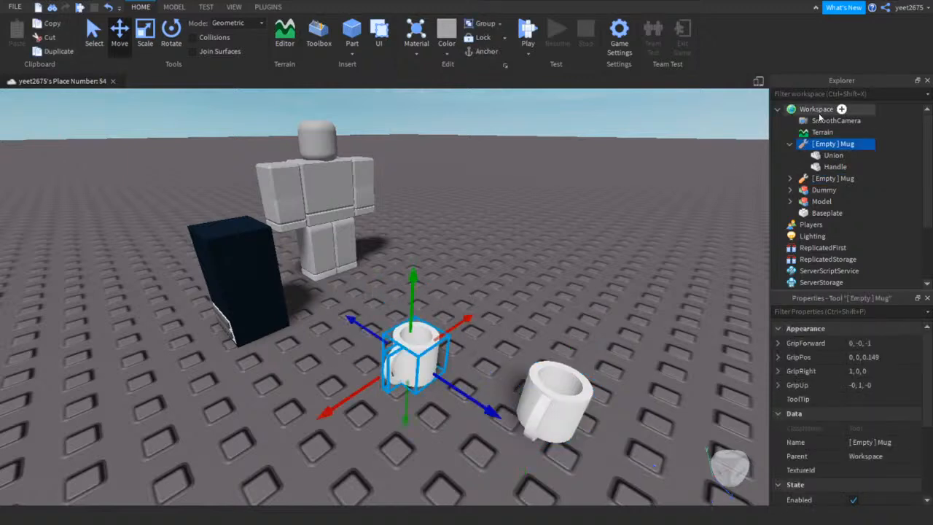
pyautogui.write('pa')
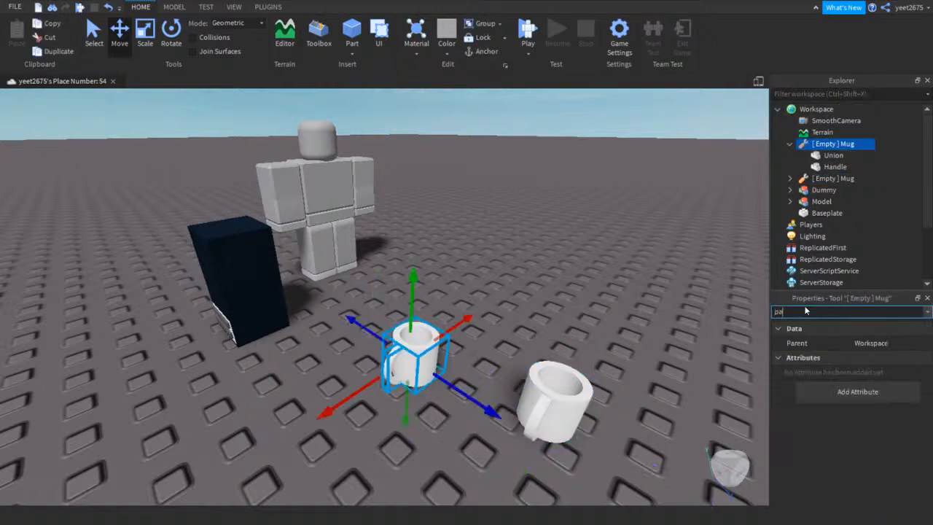
pyautogui.click(868, 344)
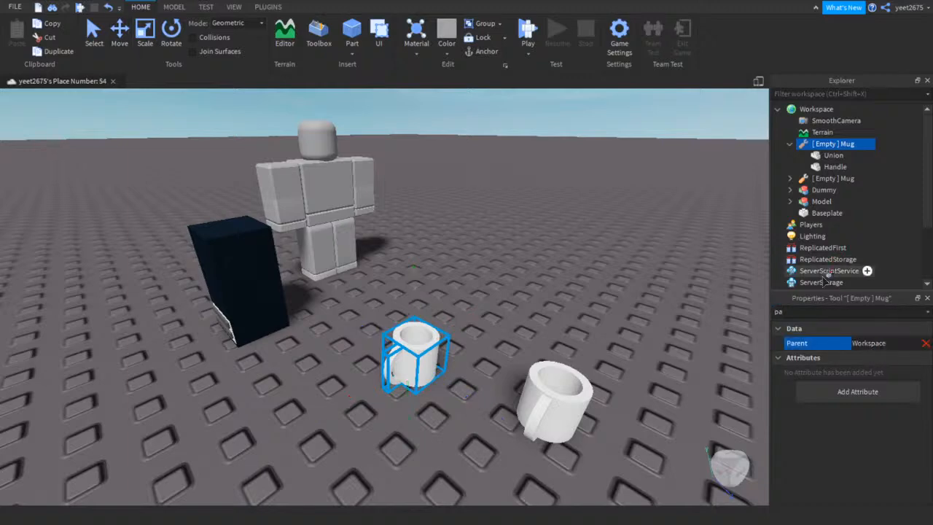
pyautogui.click(822, 282)
pyautogui.click(596, 275)
# Insert a cylinder part at the remaining mug and rotate it upright to an orientation of 0, 0, -90
pyautogui.moveTo(596, 276); pyautogui.dragTo(609, 289, button='right')
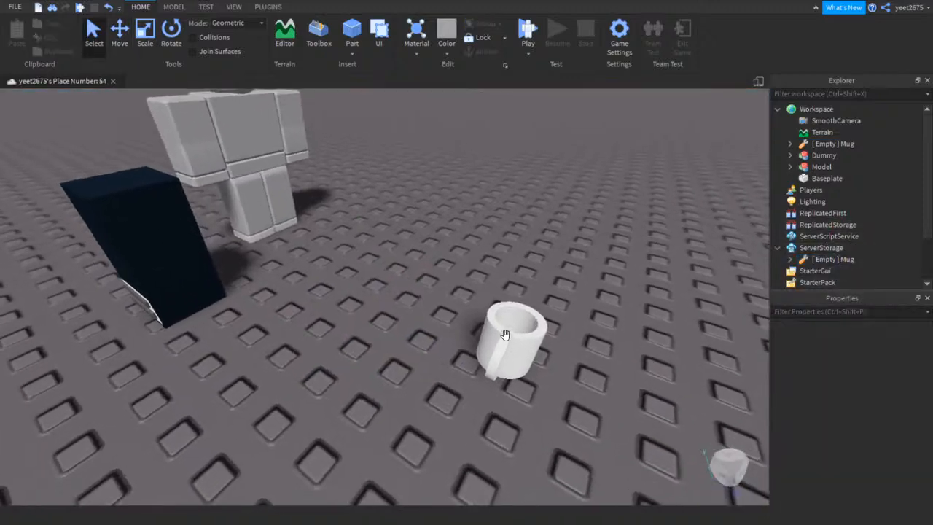
pyautogui.click(505, 335)
pyautogui.scroll(1, 606, 196)
pyautogui.moveTo(606, 196); pyautogui.dragTo(613, 191, button='right')
pyautogui.click(798, 310)
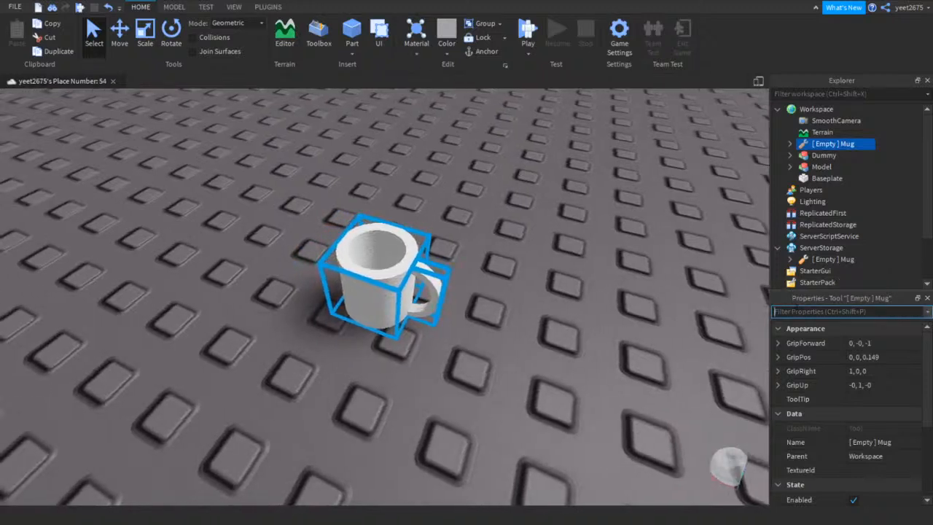
pyautogui.click(648, 263)
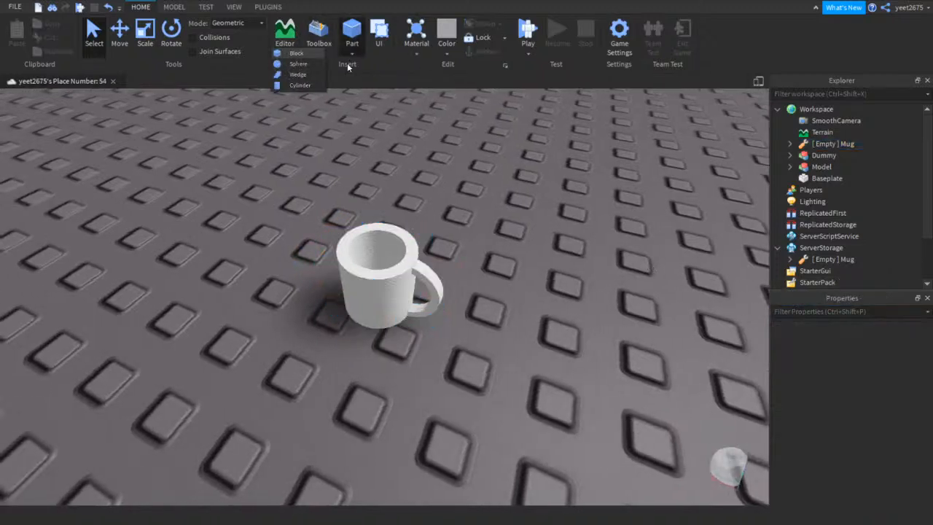
pyautogui.click(295, 85)
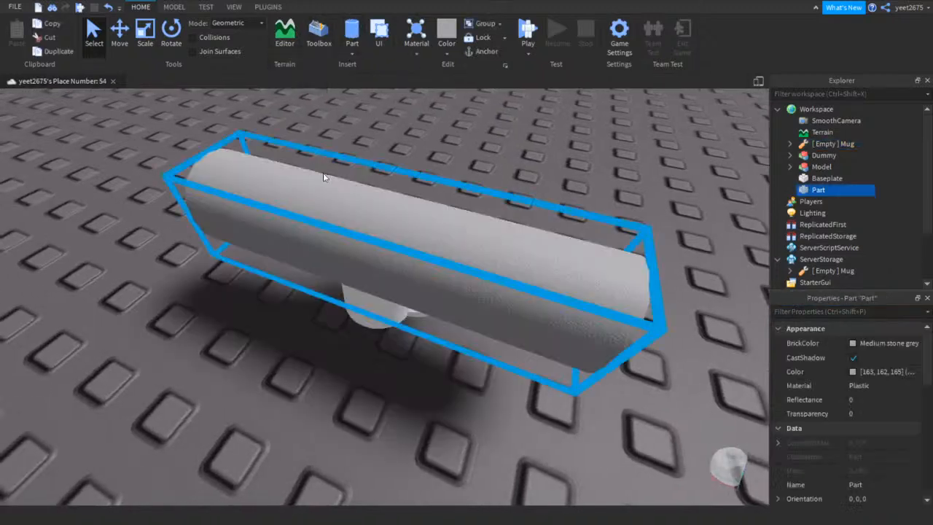
pyautogui.click(171, 31)
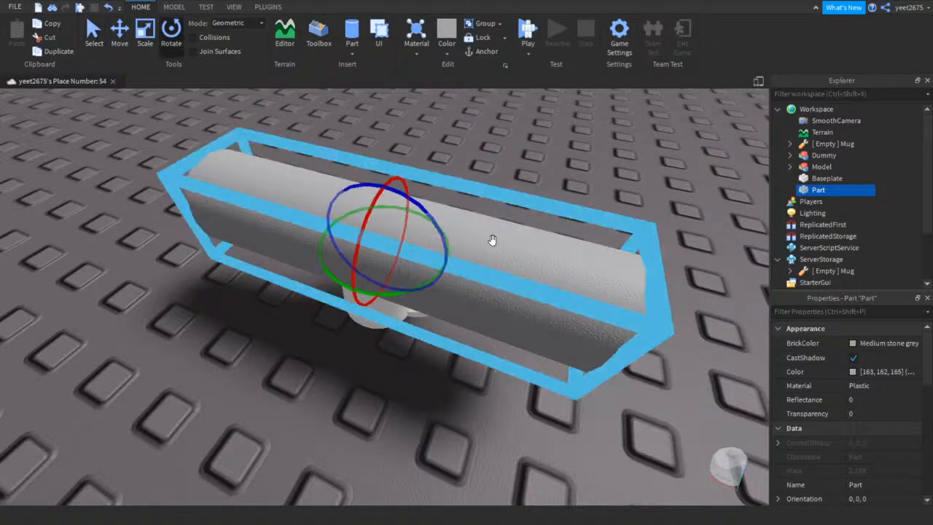
pyautogui.moveTo(493, 235); pyautogui.dragTo(359, 220)
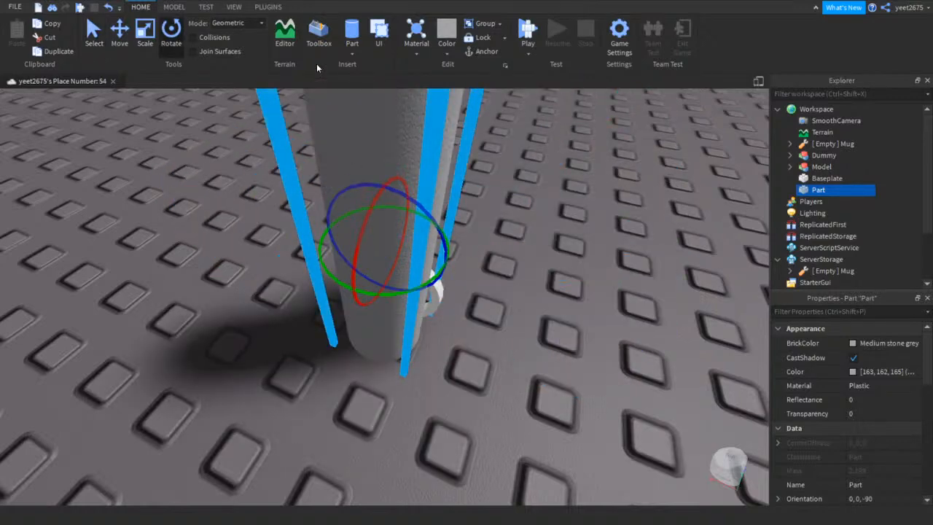
# Scale the upright cylinder down to roughly the height of the mug
pyautogui.click(145, 31)
pyautogui.scroll(3, 457, 176)
pyautogui.moveTo(457, 176); pyautogui.dragTo(333, 179, button='right')
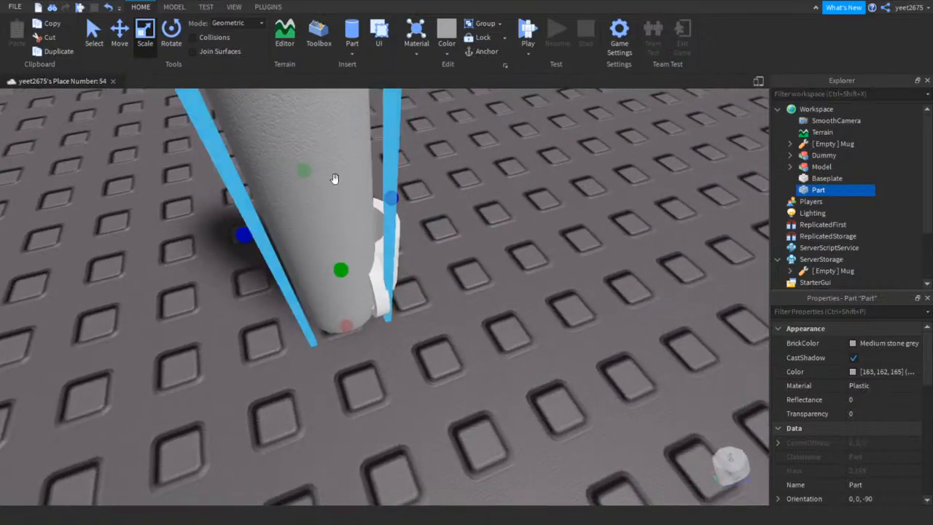
pyautogui.moveTo(353, 304); pyautogui.dragTo(350, 175)
pyautogui.scroll(3, 349, 175)
pyautogui.moveTo(350, 174); pyautogui.dragTo(350, 175, button='right')
pyautogui.scroll(-3, 349, 175)
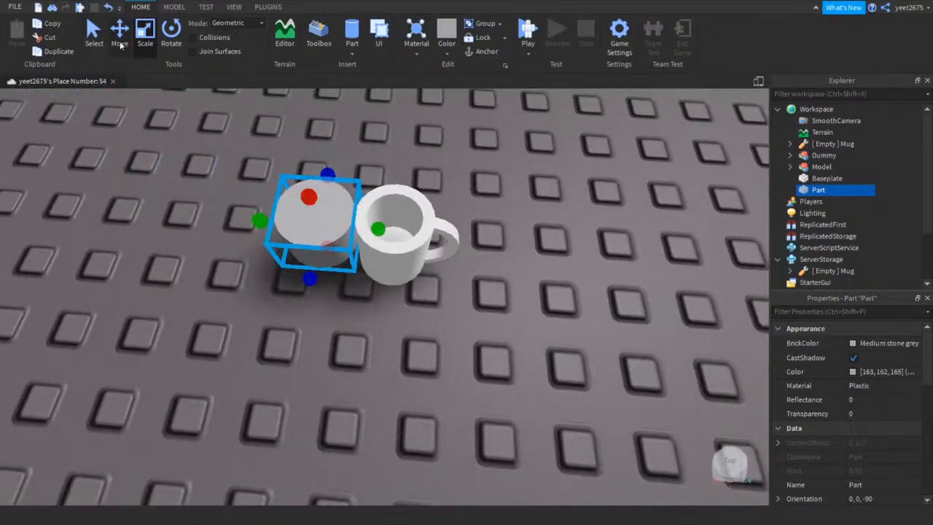
# Move the cylinder into the mug and scale it so it fills the cup's opening
pyautogui.moveTo(421, 241); pyautogui.dragTo(474, 251)
pyautogui.click(142, 37)
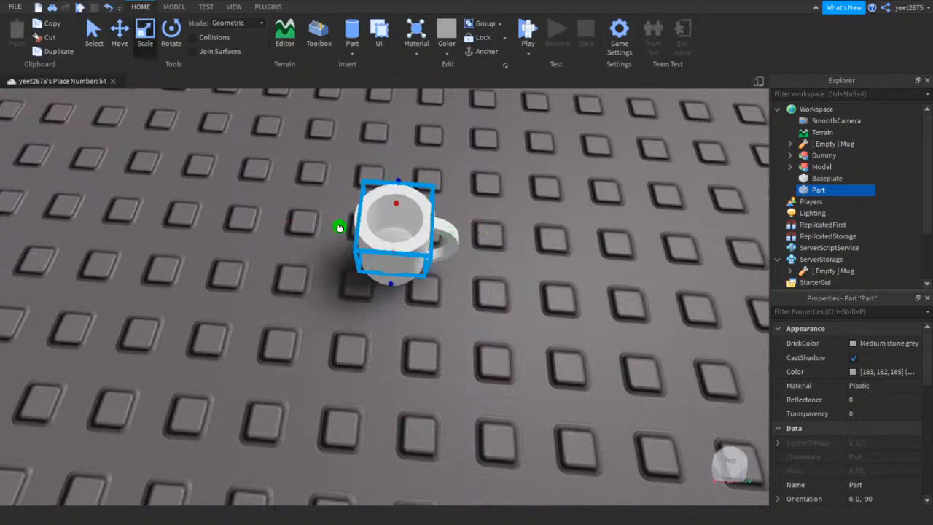
pyautogui.click(467, 121)
pyautogui.moveTo(467, 121); pyautogui.dragTo(467, 121, button='right')
pyautogui.scroll(4, 467, 121)
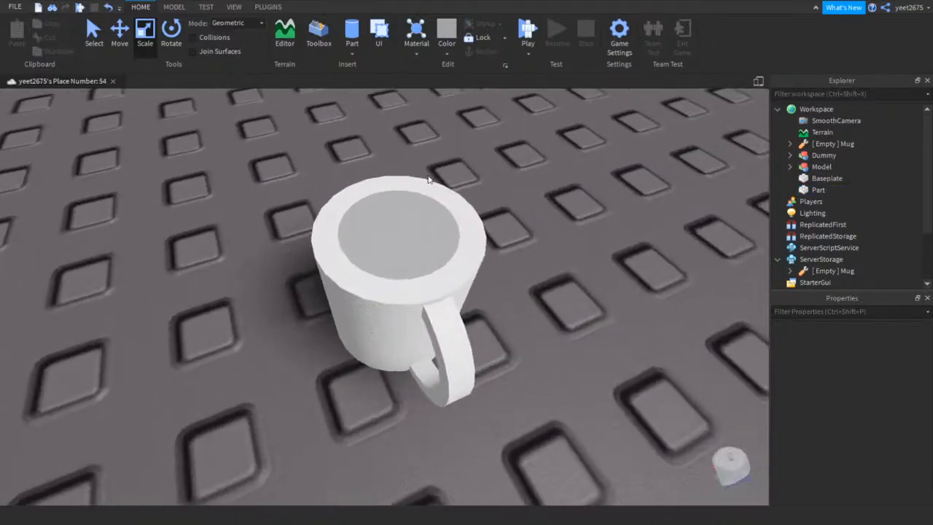
# Lower the filling cylinder so its top surface sits slightly below the mug's rim
pyautogui.click(412, 217)
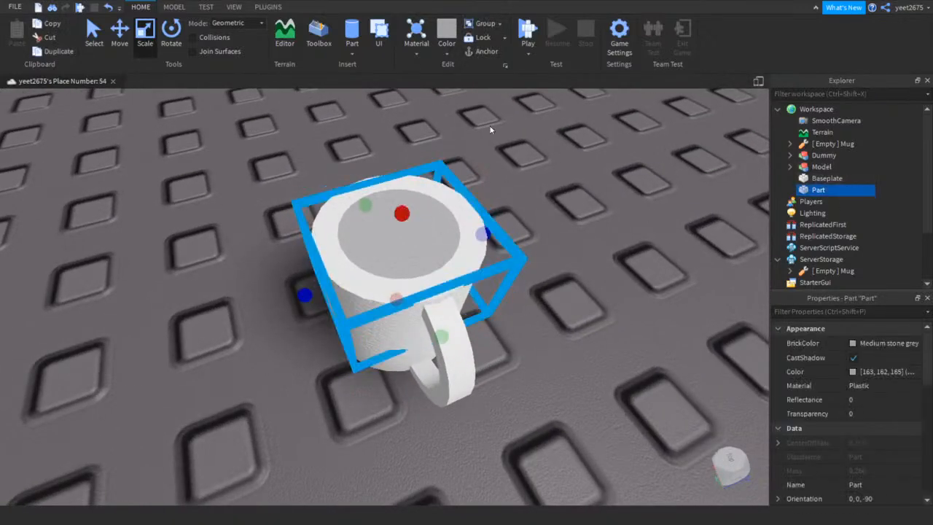
pyautogui.click(120, 33)
pyautogui.moveTo(399, 173); pyautogui.dragTo(394, 199)
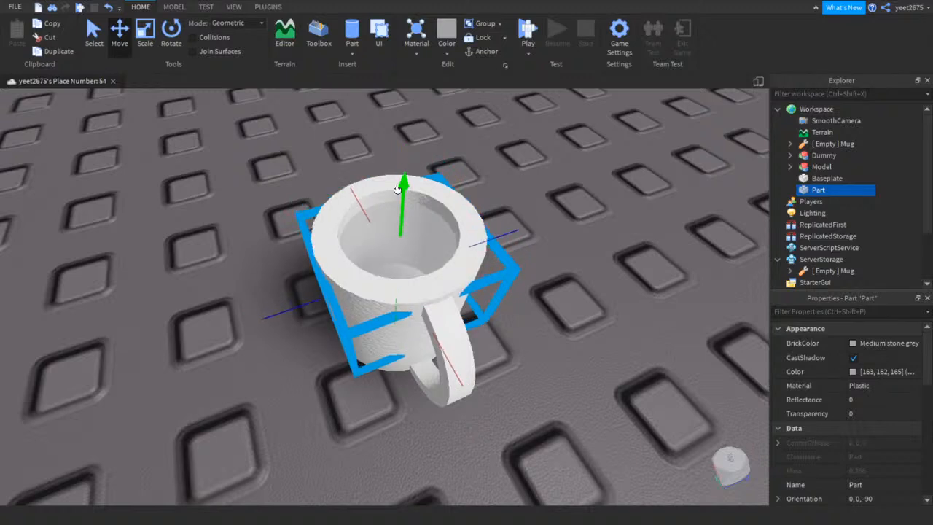
# Select the mug together with its filling cylinder and raise both well above the baseplate
pyautogui.click(454, 194)
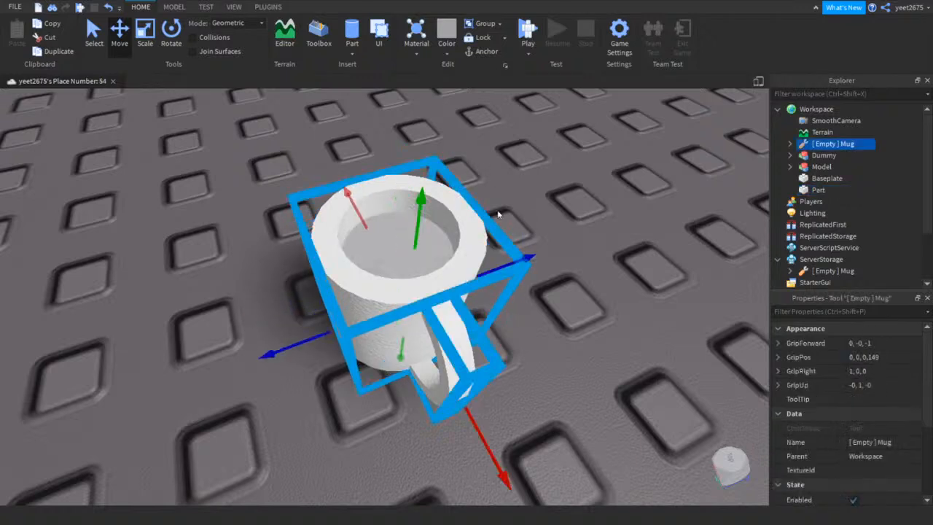
pyautogui.moveTo(514, 153); pyautogui.dragTo(361, 329)
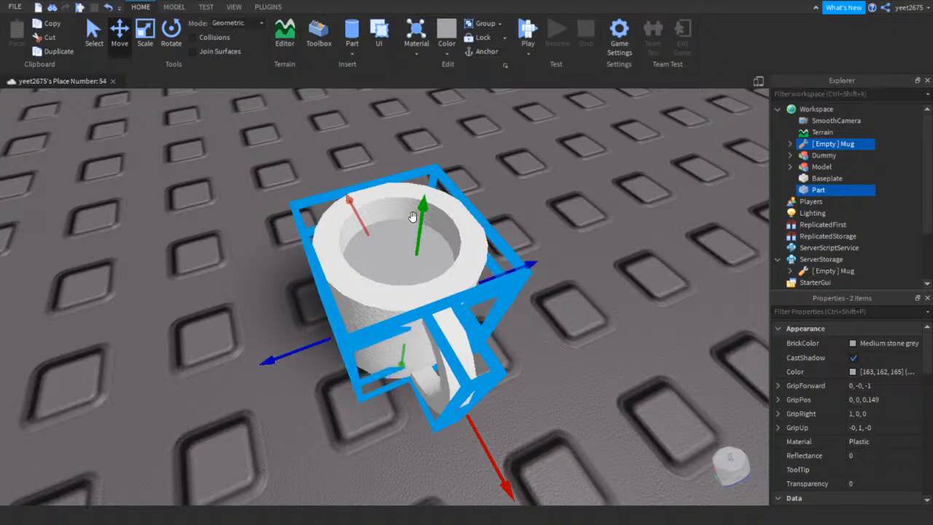
pyautogui.moveTo(419, 208); pyautogui.dragTo(434, 115)
pyautogui.moveTo(685, 314); pyautogui.dragTo(598, 192, button='right')
pyautogui.scroll(-5, 598, 191)
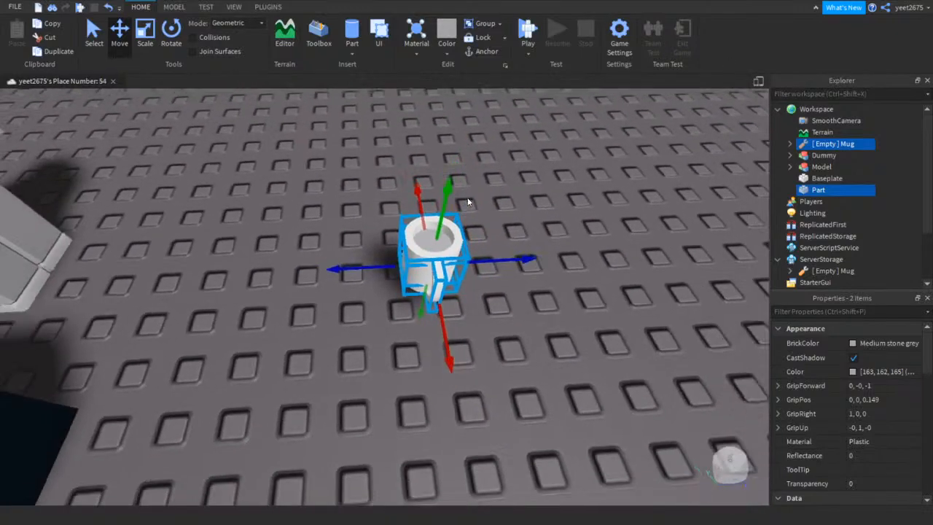
pyautogui.scroll(-1, 468, 198)
pyautogui.moveTo(443, 188); pyautogui.dragTo(470, 5)
pyautogui.scroll(5, 541, 296)
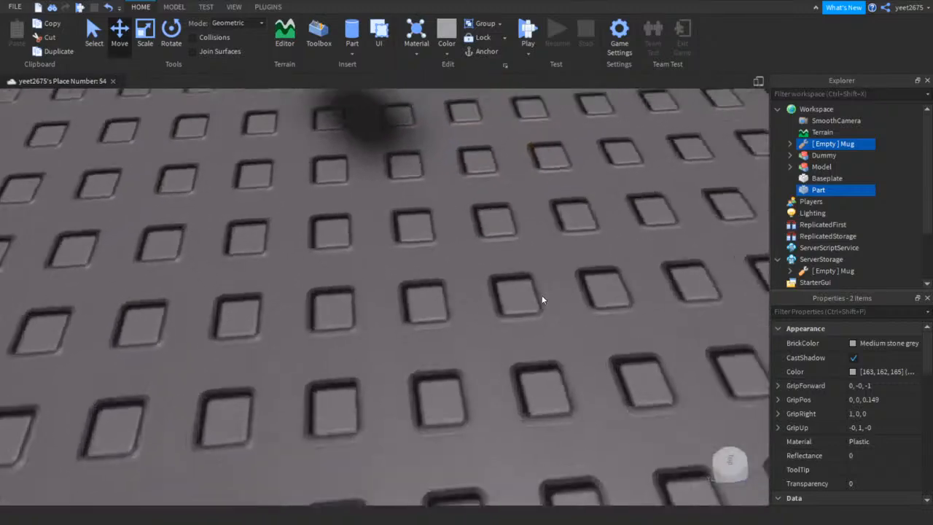
pyautogui.moveTo(541, 300); pyautogui.dragTo(543, 278, button='right')
pyautogui.scroll(-4, 541, 300)
pyautogui.scroll(-3, 543, 299)
pyautogui.click(543, 277)
# Set the filling cylinder's BrickColor to Burnt Sienna
pyautogui.scroll(4, 543, 277)
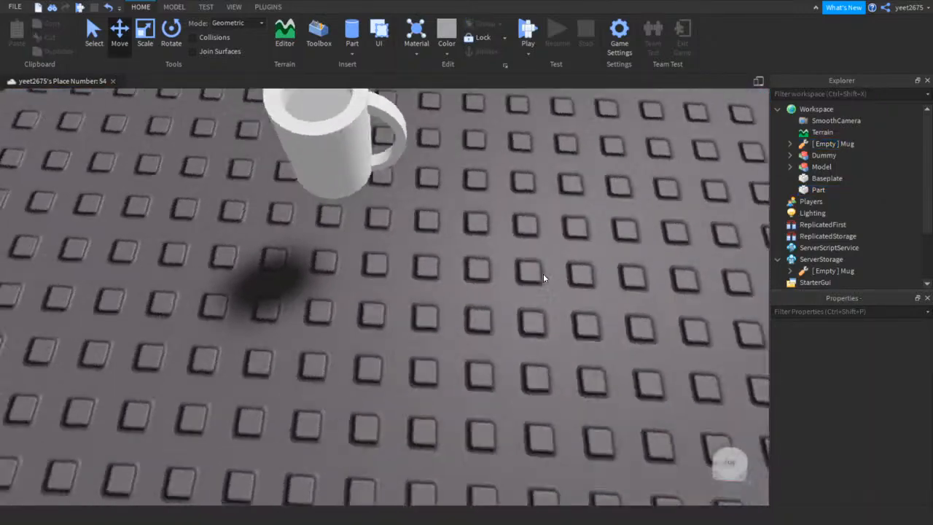
pyautogui.scroll(-3, 543, 278)
pyautogui.moveTo(483, 285); pyautogui.dragTo(483, 285, button='right')
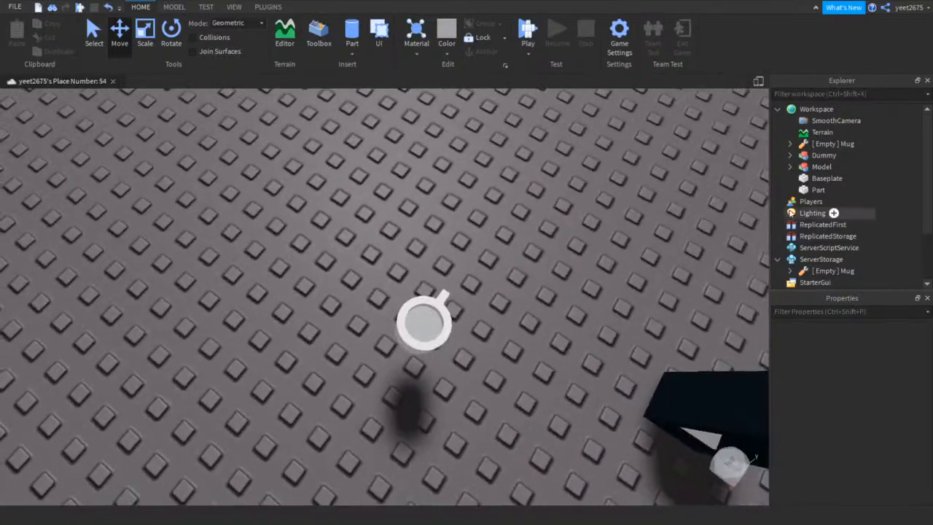
pyautogui.click(817, 190)
pyautogui.click(840, 343)
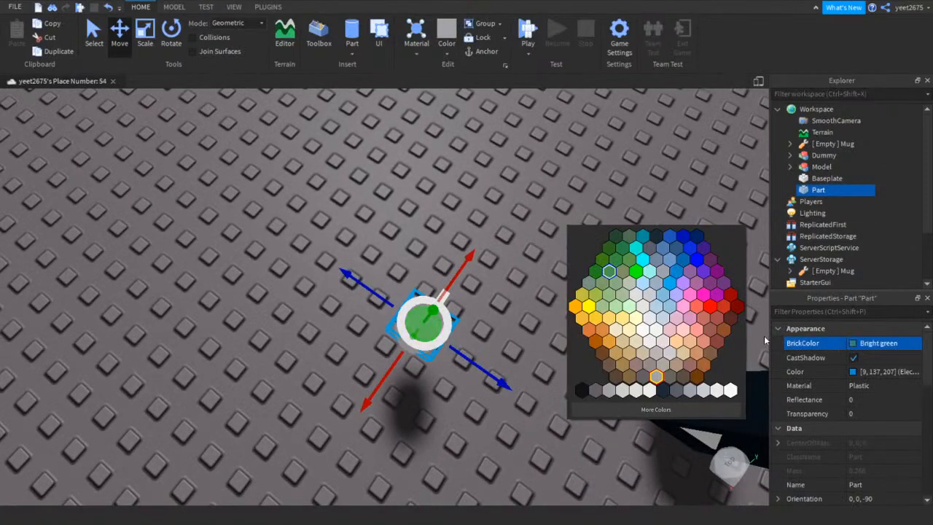
pyautogui.click(702, 377)
# Try the Pebble and Marble materials on the mug's filling cylinder
pyautogui.click(869, 312)
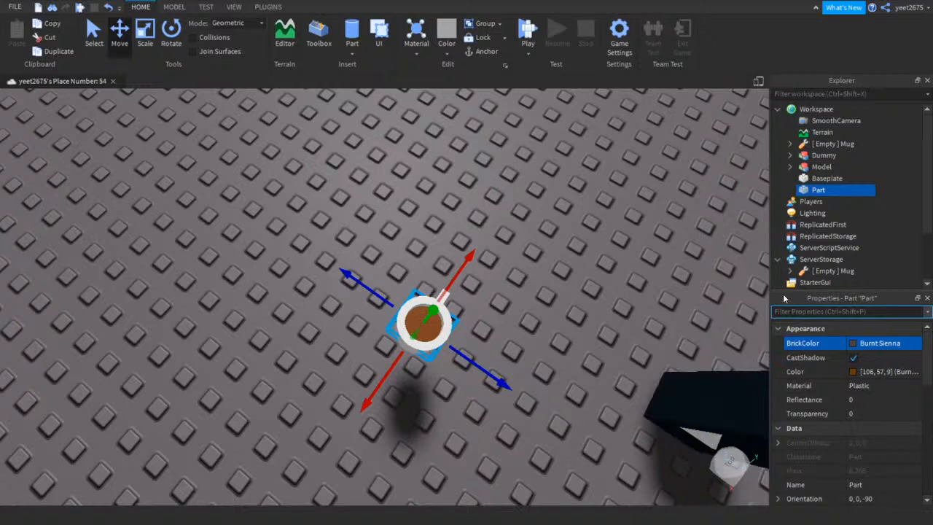
pyautogui.write('mat')
pyautogui.click(874, 343)
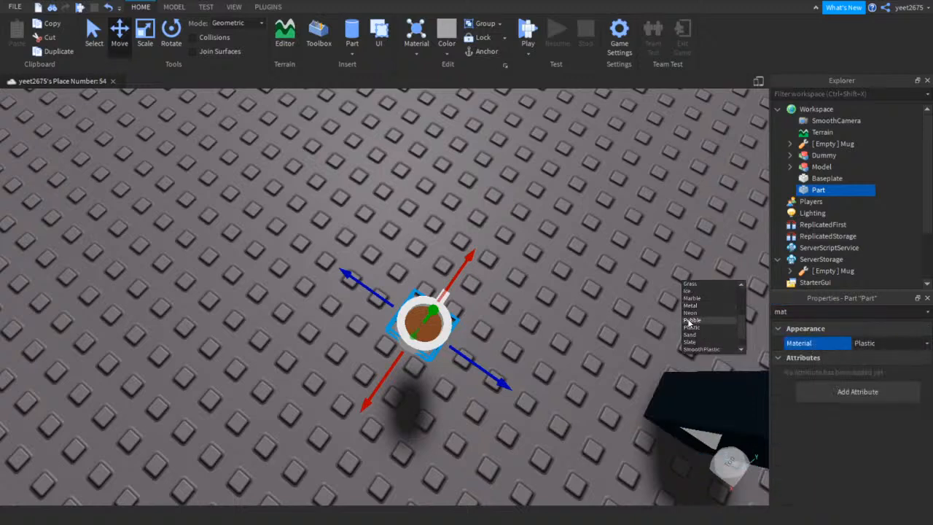
pyautogui.click(694, 341)
pyautogui.click(868, 343)
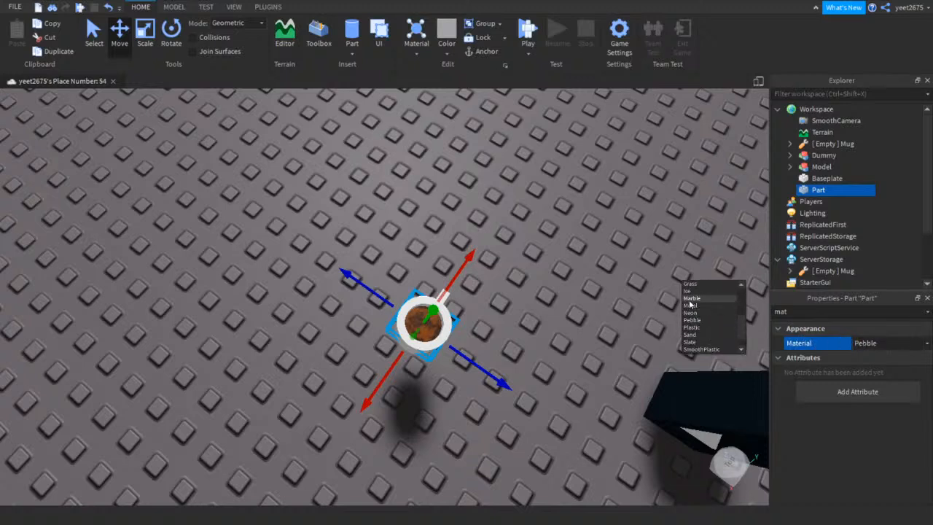
pyautogui.click(691, 299)
# Try Slate and Granite as the filling cylinder's material and inspect the mug up close
pyautogui.click(886, 344)
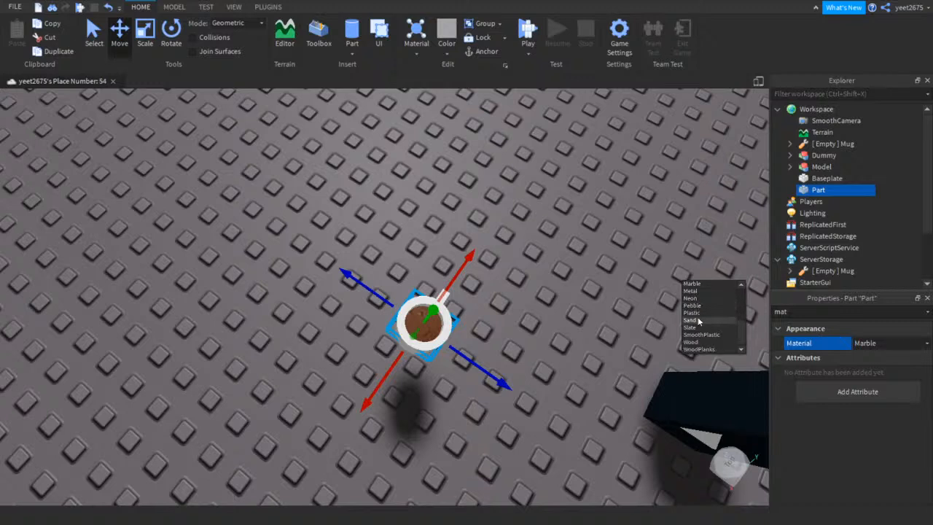
pyautogui.click(689, 327)
pyautogui.click(860, 343)
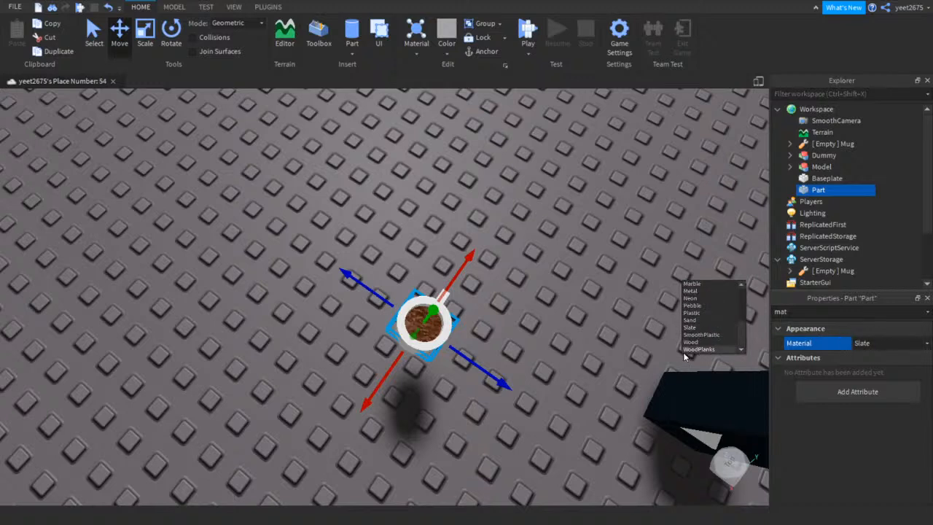
pyautogui.click(689, 305)
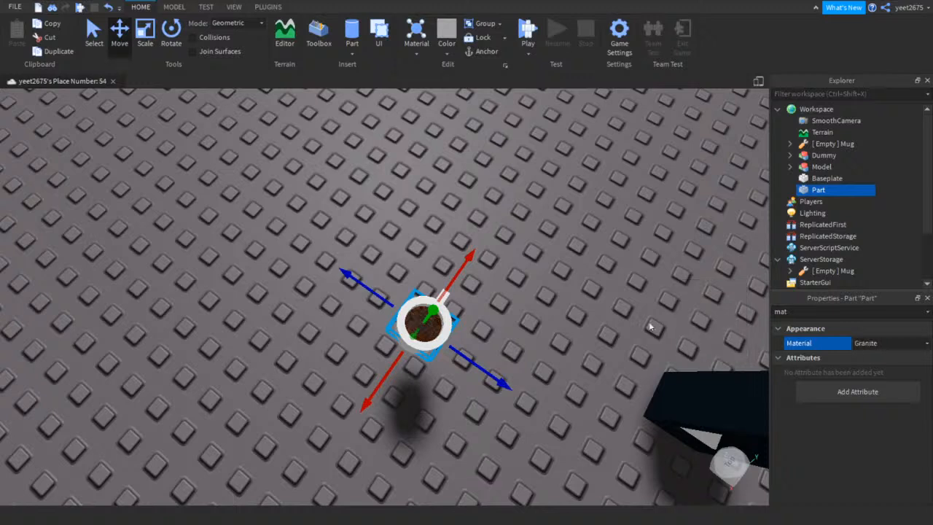
pyautogui.click(860, 343)
pyautogui.click(529, 445)
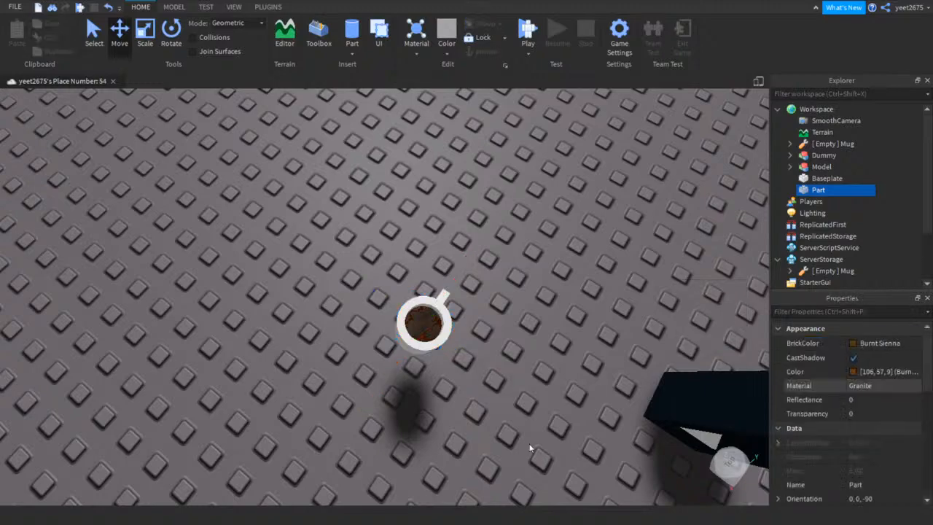
pyautogui.moveTo(530, 446); pyautogui.dragTo(531, 444, button='right')
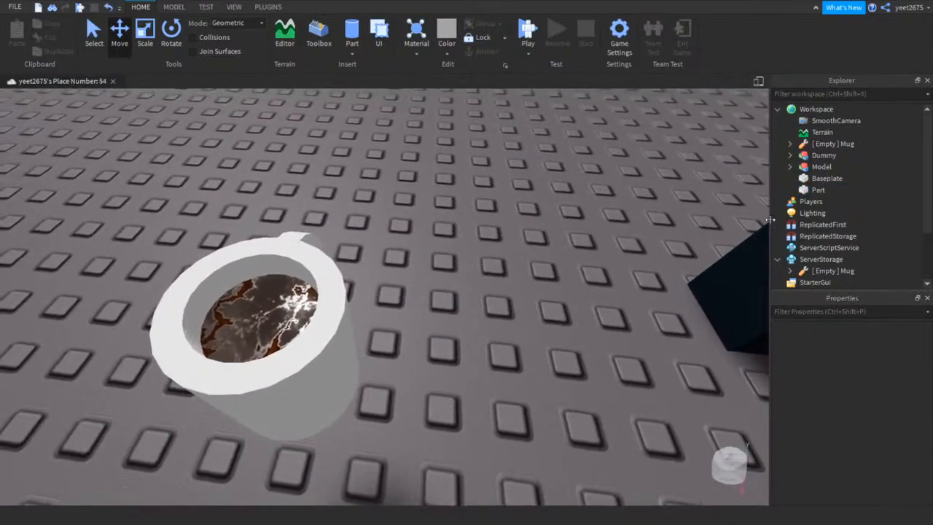
# Compare Cobblestone on the filling cylinder, and settle on Concrete as its material
pyautogui.click(815, 190)
pyautogui.click(814, 312)
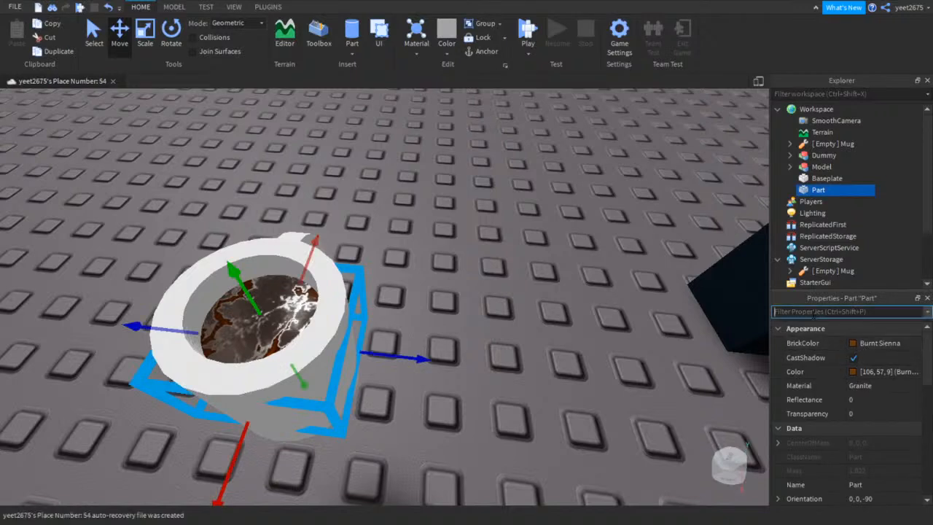
pyautogui.write('at')
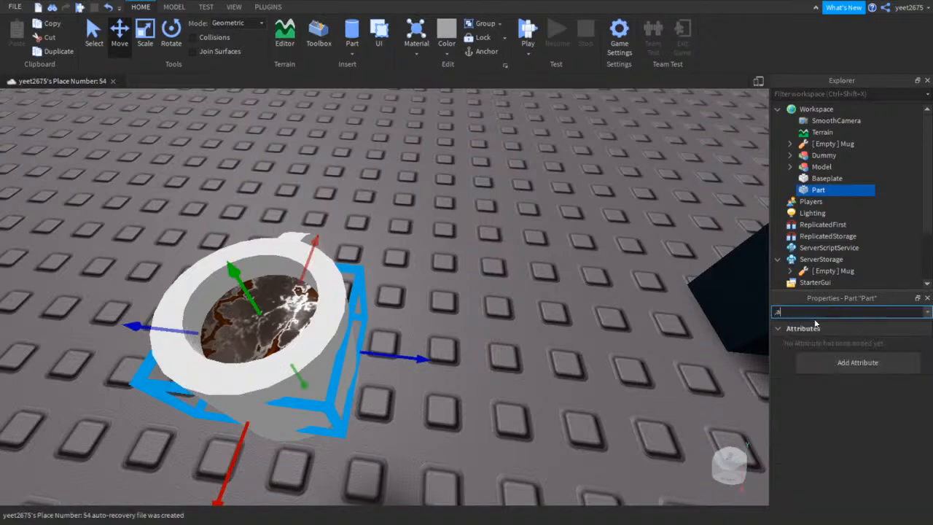
pyautogui.press('BackSpace')
pyautogui.press('BackSpace')
pyautogui.write('m')
pyautogui.click(856, 343)
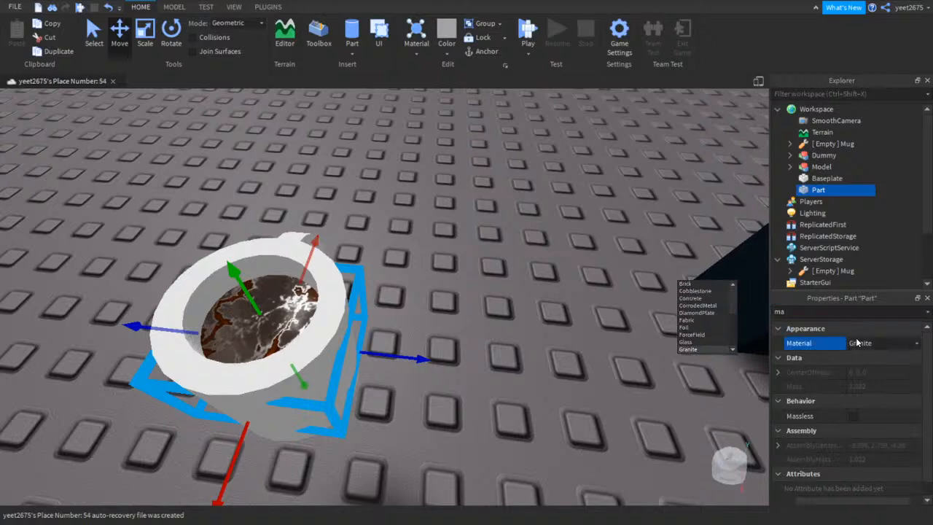
pyautogui.click(695, 292)
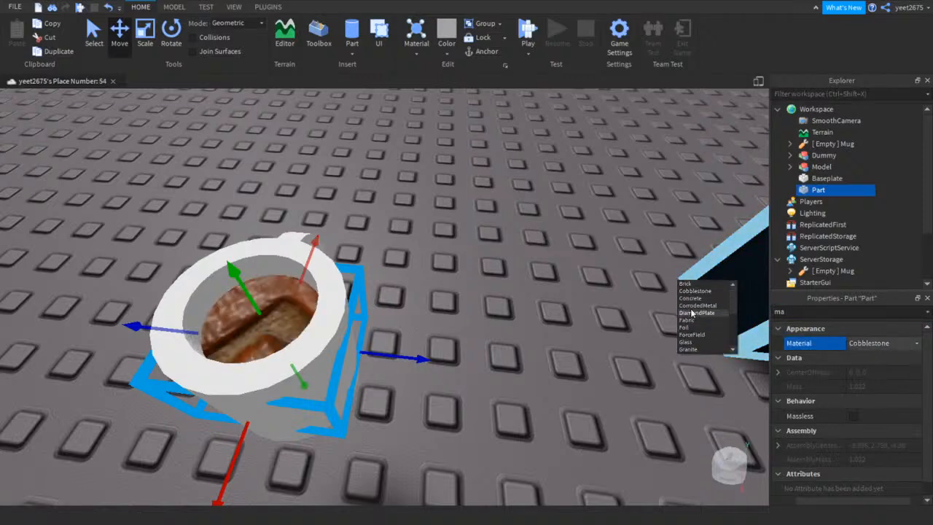
pyautogui.click(690, 298)
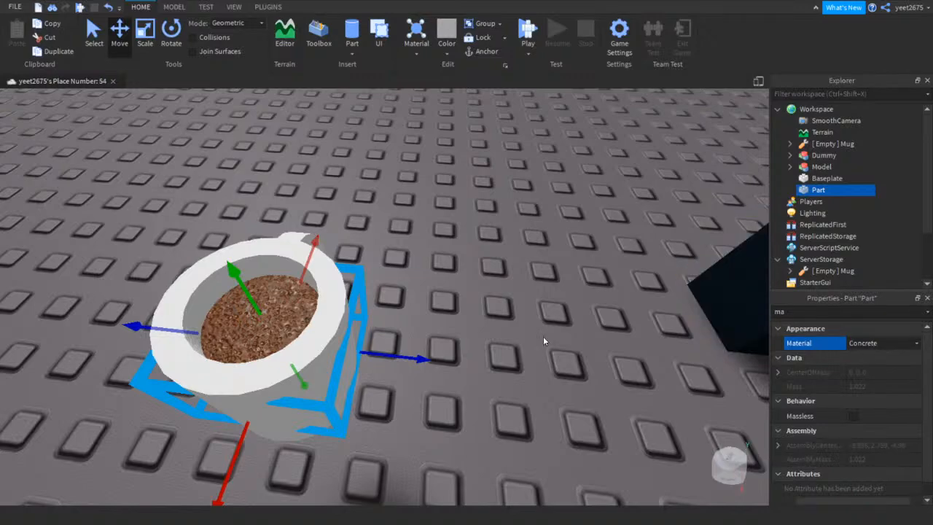
pyautogui.click(532, 342)
# Move the filling cylinder into the [ Empty ] Mug tool in Workspace
pyautogui.moveTo(530, 343); pyautogui.dragTo(510, 325, button='right')
pyautogui.press('w')
pyautogui.scroll(-5, 511, 325)
pyautogui.click(398, 250)
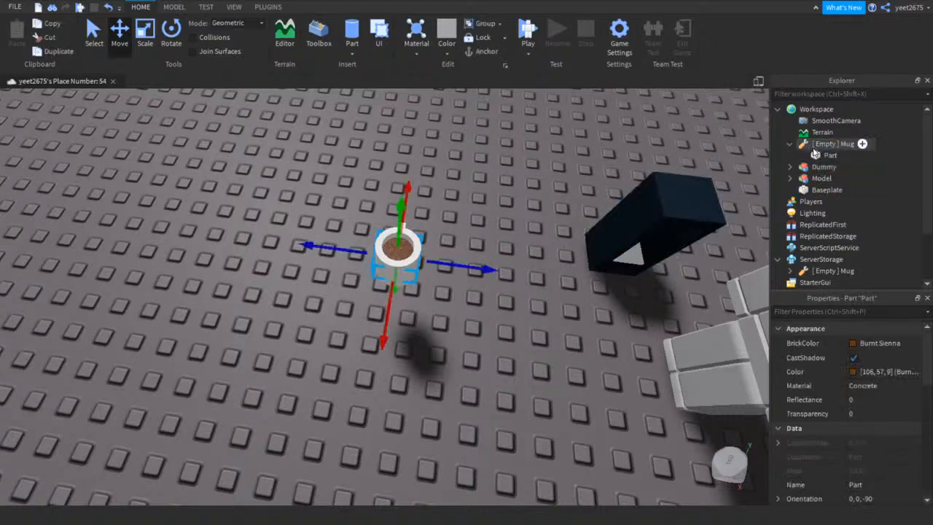
pyautogui.click(527, 238)
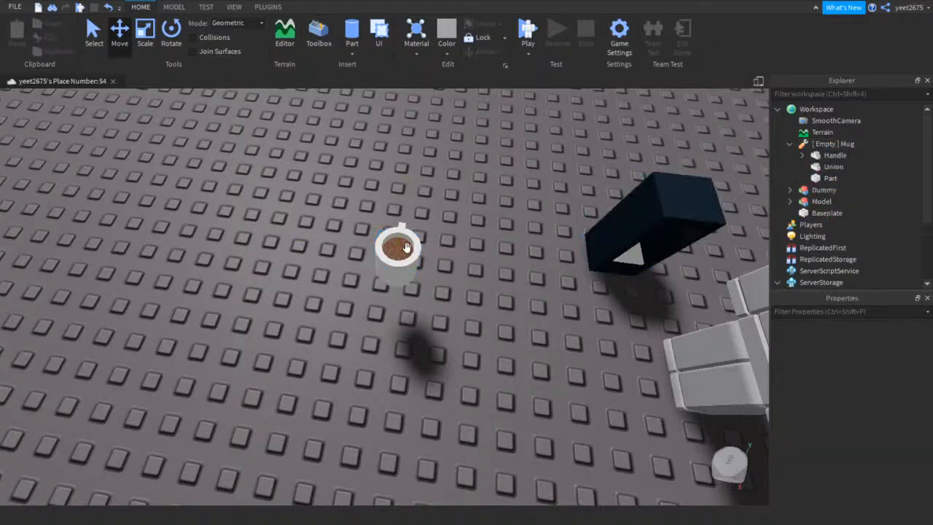
# Rename the filled mug tool in Workspace to Coffe Mug
pyautogui.click(406, 247)
pyautogui.click(745, 177)
pyautogui.click(832, 144)
pyautogui.write('name')
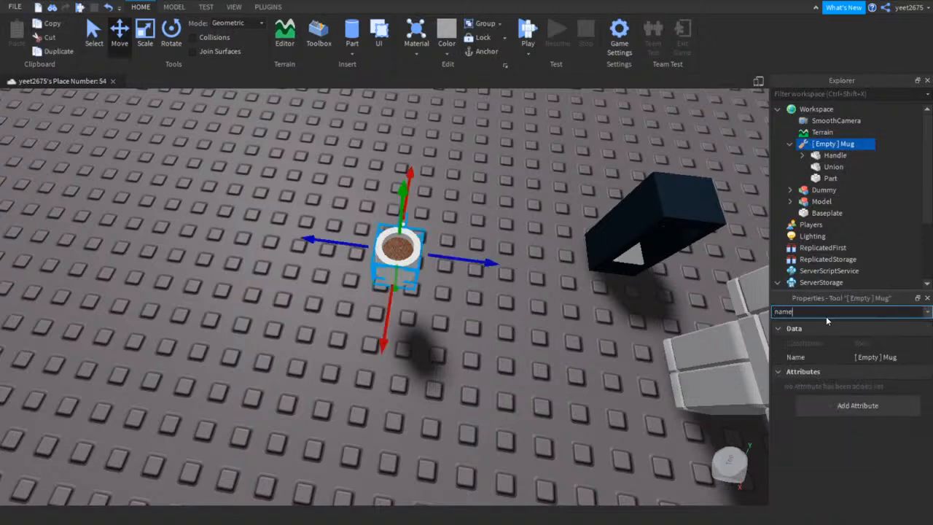
pyautogui.click(875, 357)
pyautogui.doubleClick(866, 357)
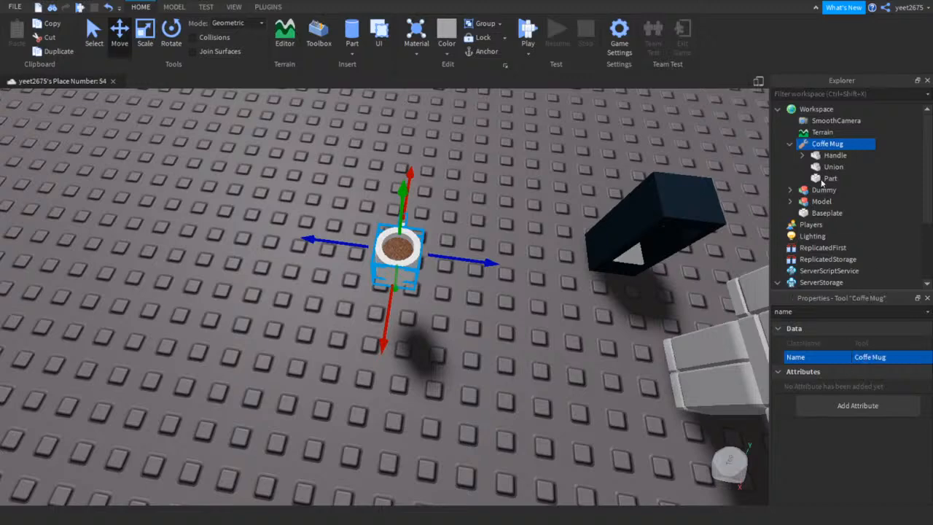
# Set the Coffe Mug tool's Parent to ServerStorage
pyautogui.press('BackSpace')
pyautogui.press('BackSpace')
pyautogui.press('BackSpace')
pyautogui.press('BackSpace')
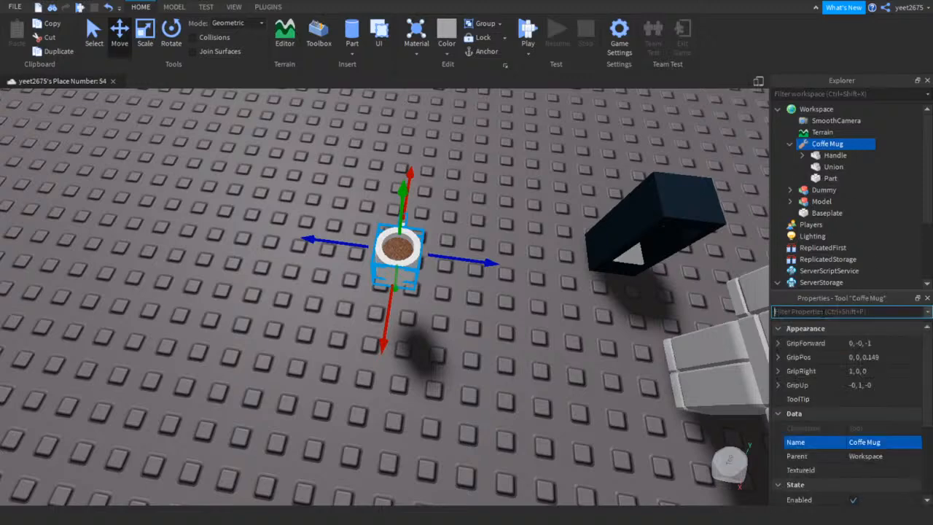
pyautogui.write('pa')
pyautogui.click(883, 345)
pyautogui.scroll(-3, 765, 204)
pyautogui.scroll(-2, 802, 219)
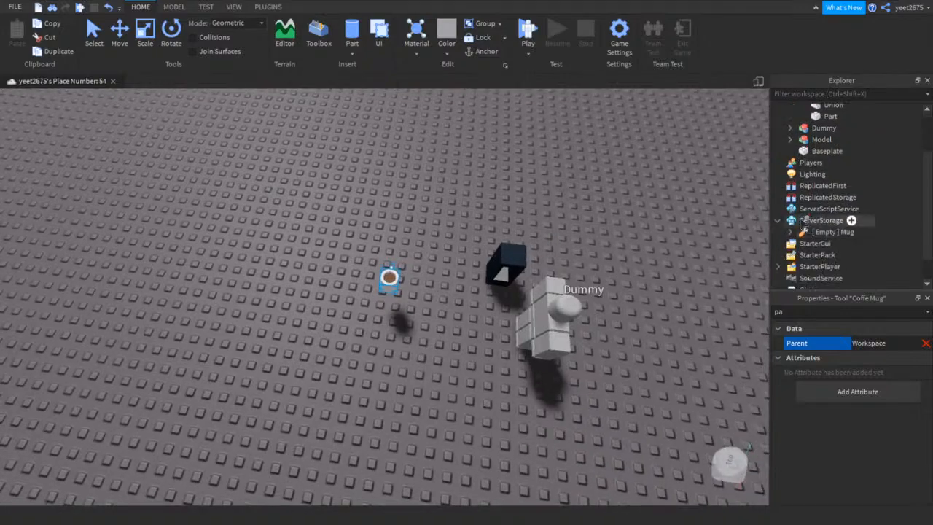
pyautogui.click(802, 223)
pyautogui.click(493, 226)
pyautogui.moveTo(494, 226); pyautogui.dragTo(494, 226, button='right')
pyautogui.press('w')
pyautogui.press('d')
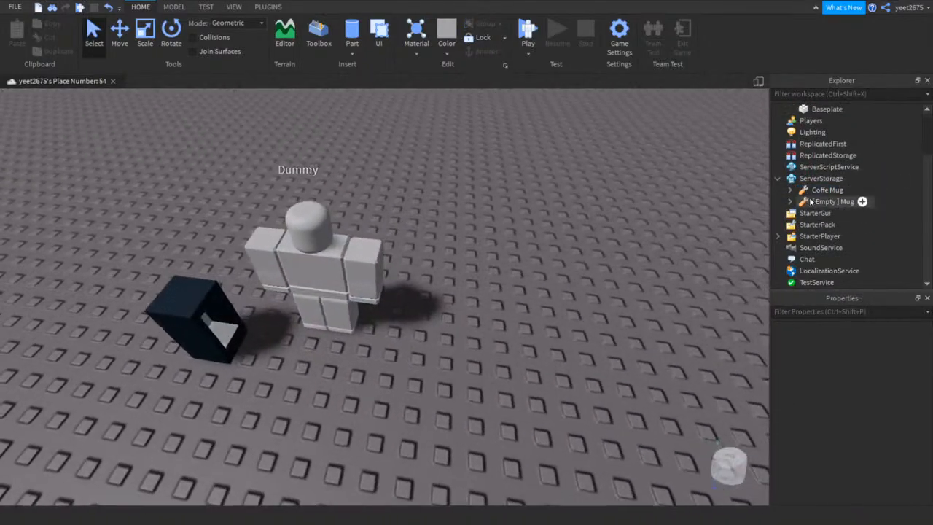
pyautogui.click(823, 190)
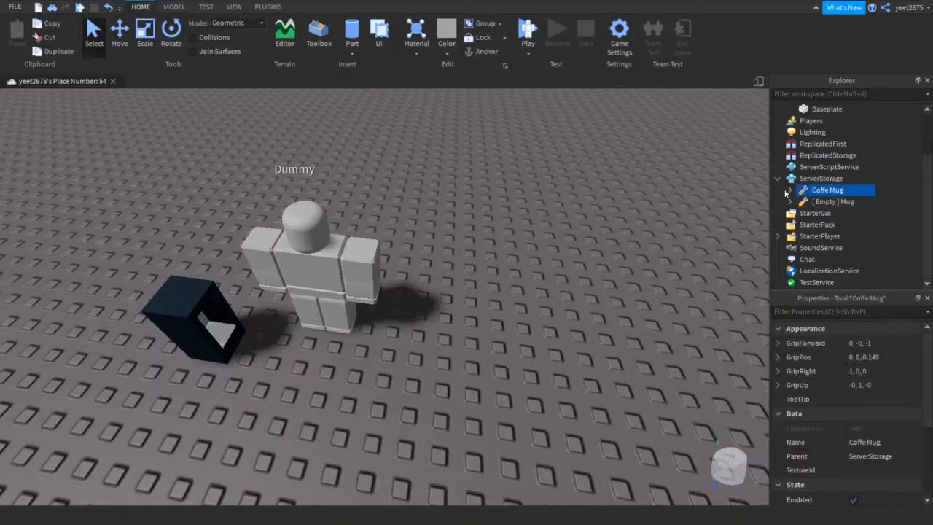
pyautogui.click(583, 198)
pyautogui.moveTo(670, 249); pyautogui.dragTo(672, 257, button='right')
pyautogui.press('w')
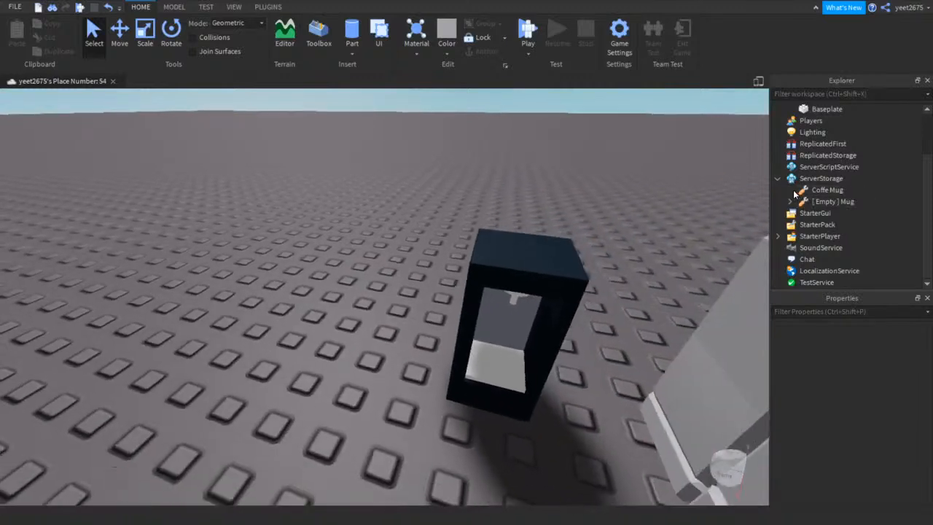
# Weld the Handle, Union and Part of the Coffe Mug together, and likewise the Handle and Union of the stored [ Empty ] Mug
pyautogui.click(790, 189)
pyautogui.click(833, 201)
pyautogui.keyDown('shift'); pyautogui.click(830, 224); pyautogui.keyUp('shift')
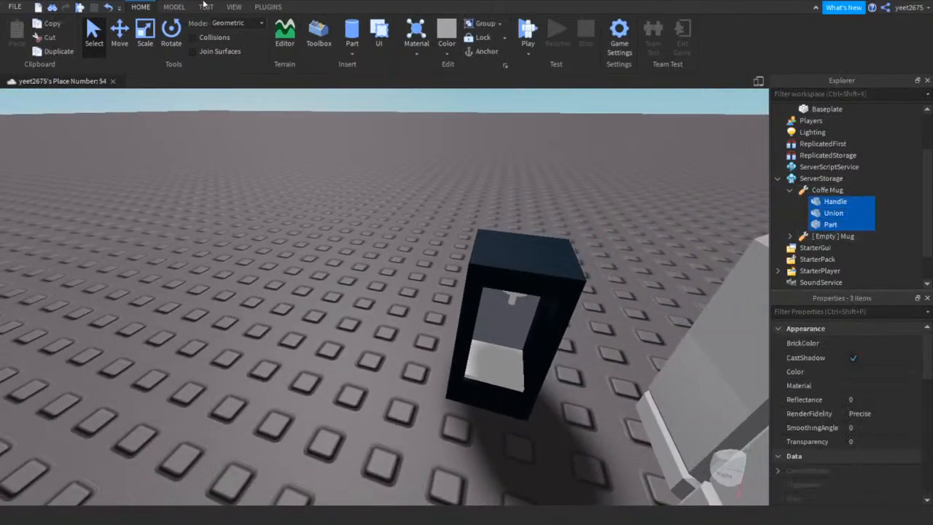
pyautogui.click(233, 7)
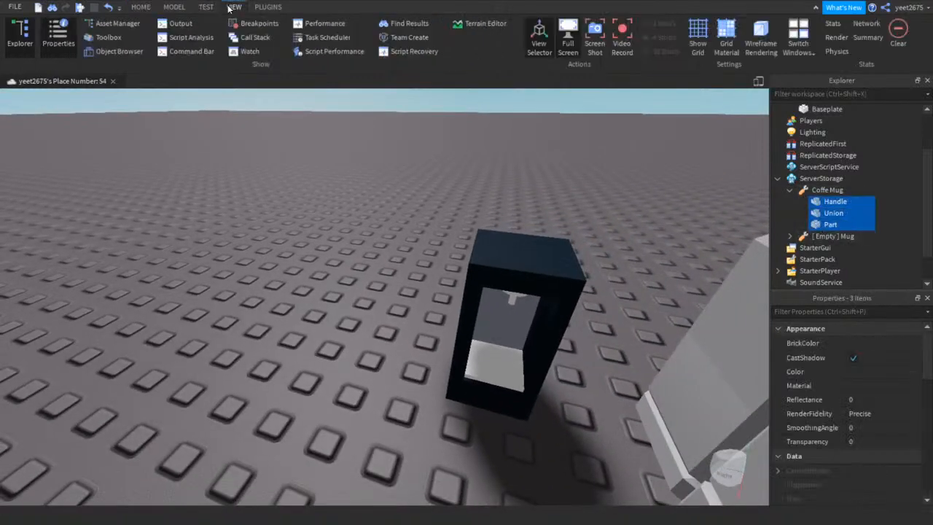
pyautogui.click(268, 7)
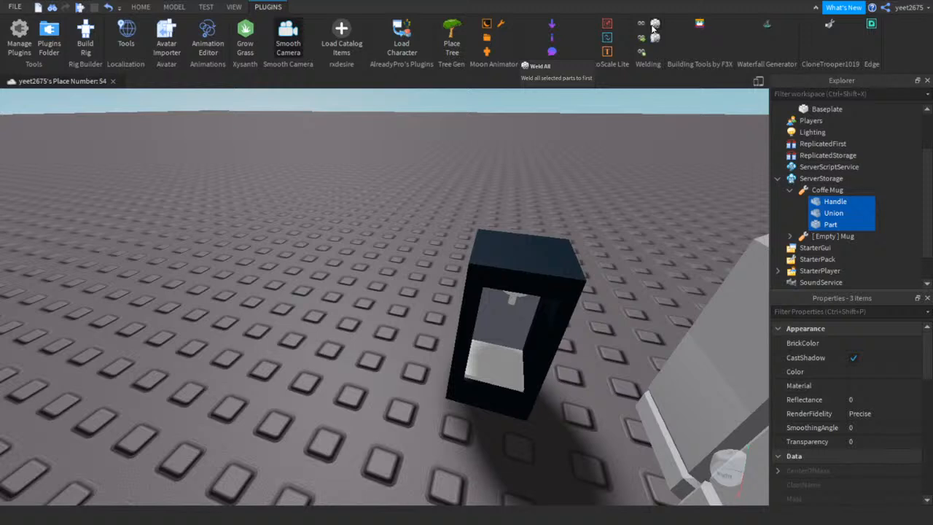
pyautogui.click(829, 249)
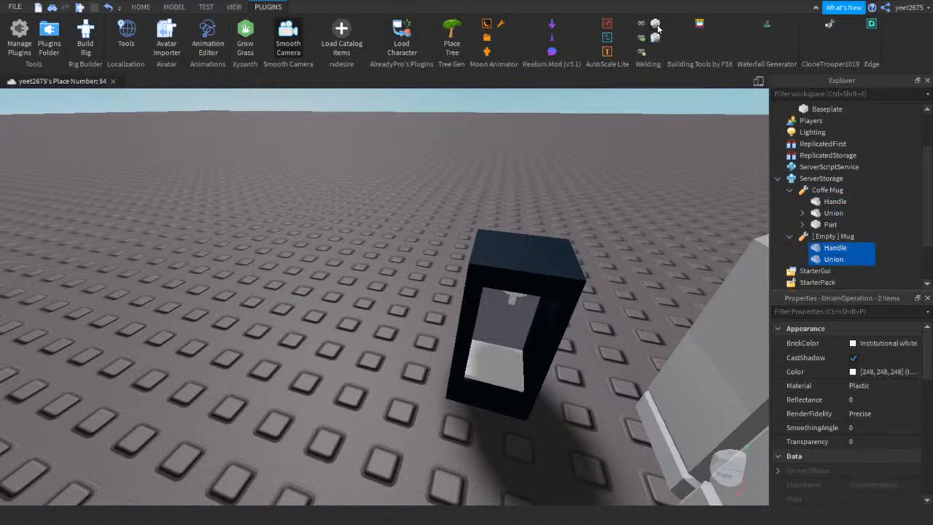
pyautogui.click(371, 133)
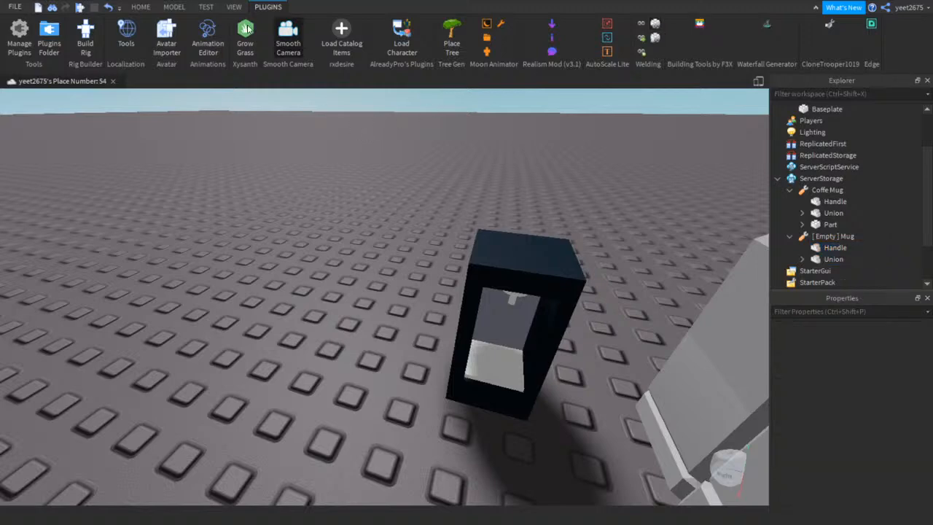
pyautogui.click(152, 8)
pyautogui.press('s')
pyautogui.moveTo(492, 173); pyautogui.dragTo(492, 174, button='right')
pyautogui.click(409, 248)
pyautogui.moveTo(421, 210); pyautogui.dragTo(421, 210, button='right')
pyautogui.click(360, 209)
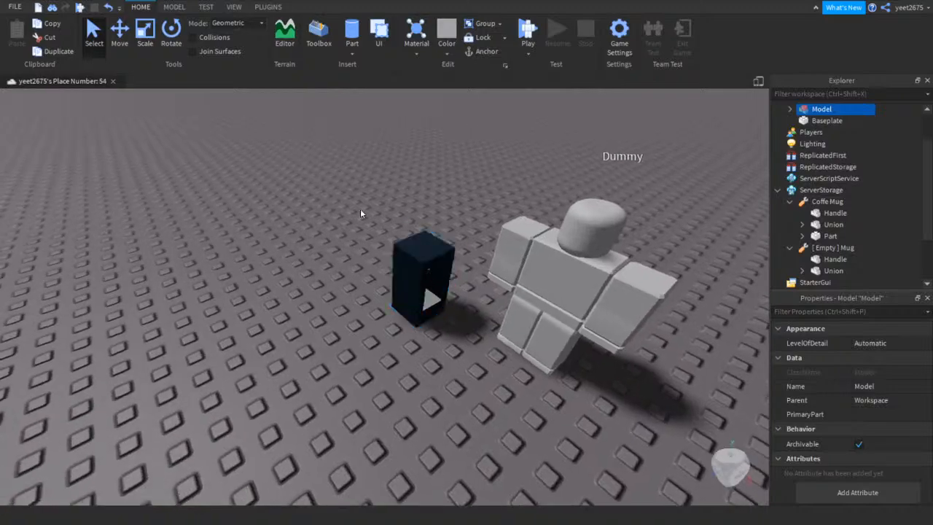
# Insert a block part on the baseplate near the dark navy model and scale it into a long counter base
pyautogui.moveTo(477, 226); pyautogui.dragTo(446, 244, button='right')
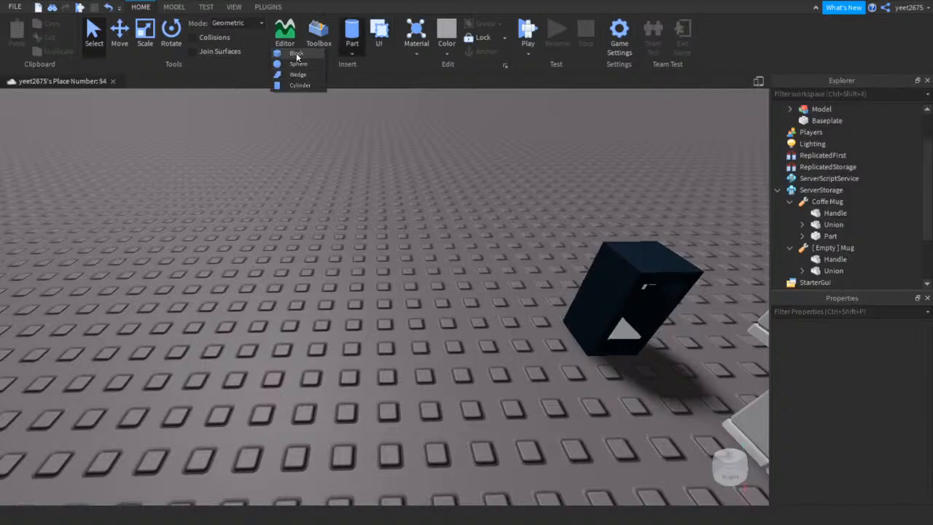
pyautogui.click(296, 55)
pyautogui.moveTo(458, 311); pyautogui.dragTo(457, 311, button='right')
pyautogui.press('a')
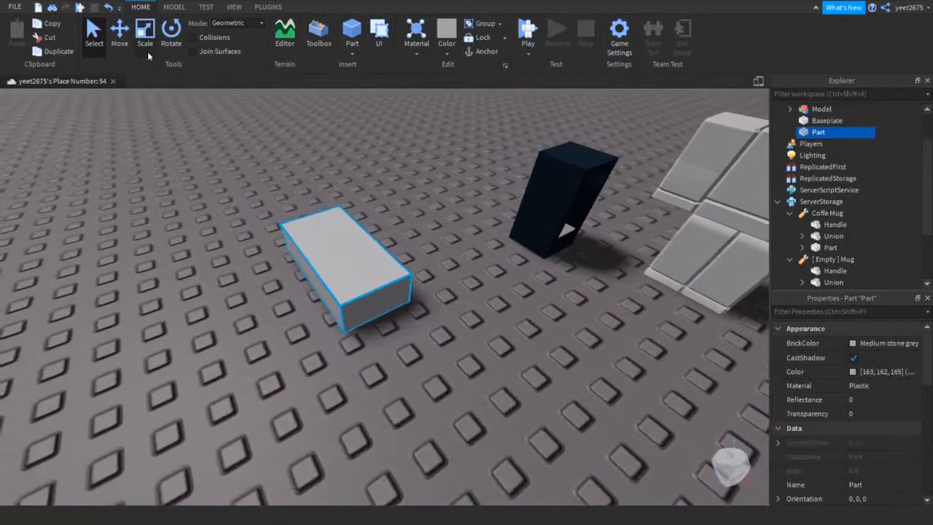
pyautogui.moveTo(391, 245); pyautogui.dragTo(350, 198)
pyautogui.moveTo(406, 296); pyautogui.dragTo(363, 252)
pyautogui.moveTo(339, 209); pyautogui.dragTo(339, 210, button='right')
pyautogui.moveTo(329, 241); pyautogui.dragTo(178, 262)
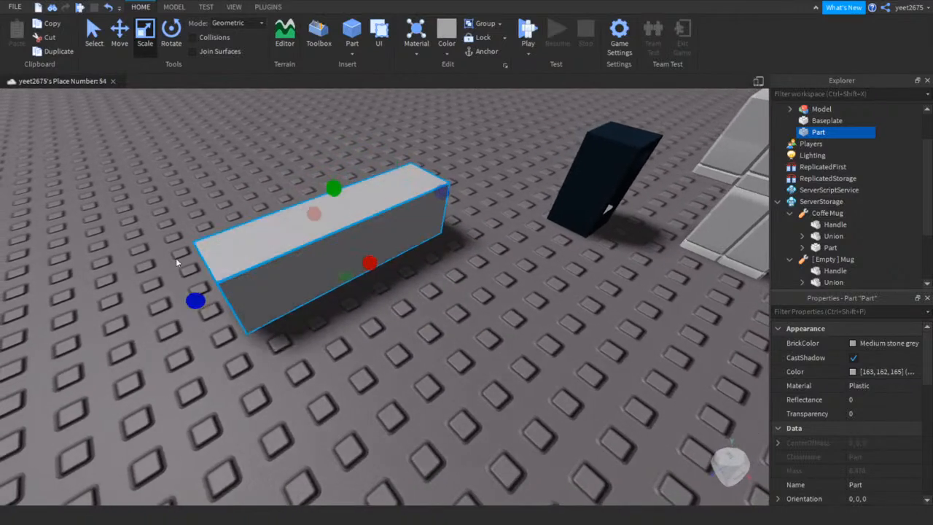
# Duplicate the long block and scale the copy into a wider slab resting on the base, overhanging one long side
pyautogui.hotkey('ctrl', 'd')
pyautogui.moveTo(331, 190); pyautogui.dragTo(329, 162)
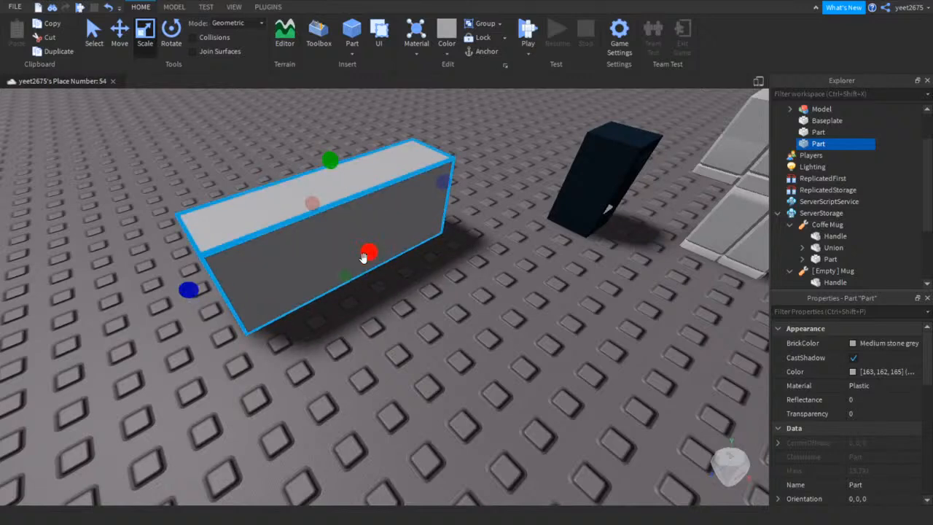
pyautogui.moveTo(344, 274); pyautogui.dragTo(401, 258)
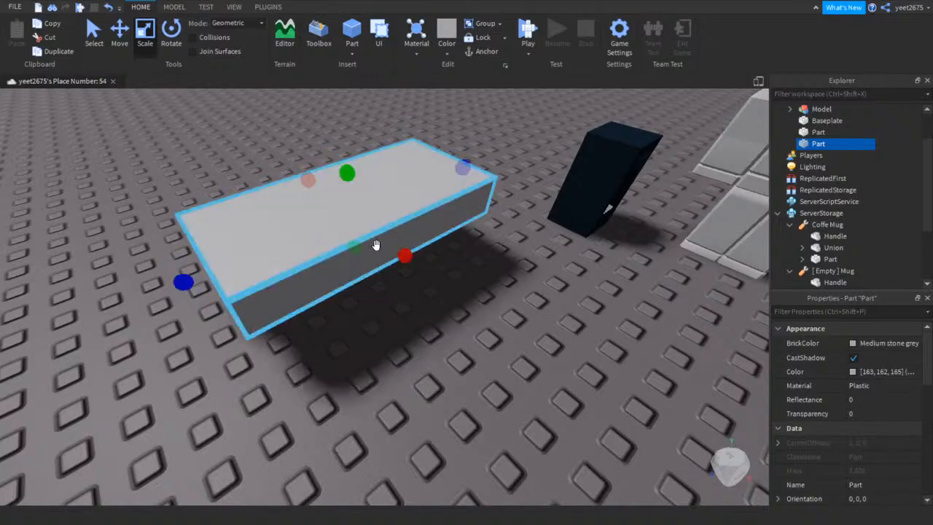
pyautogui.moveTo(311, 188); pyautogui.dragTo(291, 169)
pyautogui.moveTo(341, 191); pyautogui.dragTo(315, 185)
pyautogui.click(107, 10)
pyautogui.moveTo(265, 174); pyautogui.dragTo(264, 174, button='right')
pyautogui.moveTo(331, 251); pyautogui.dragTo(324, 253)
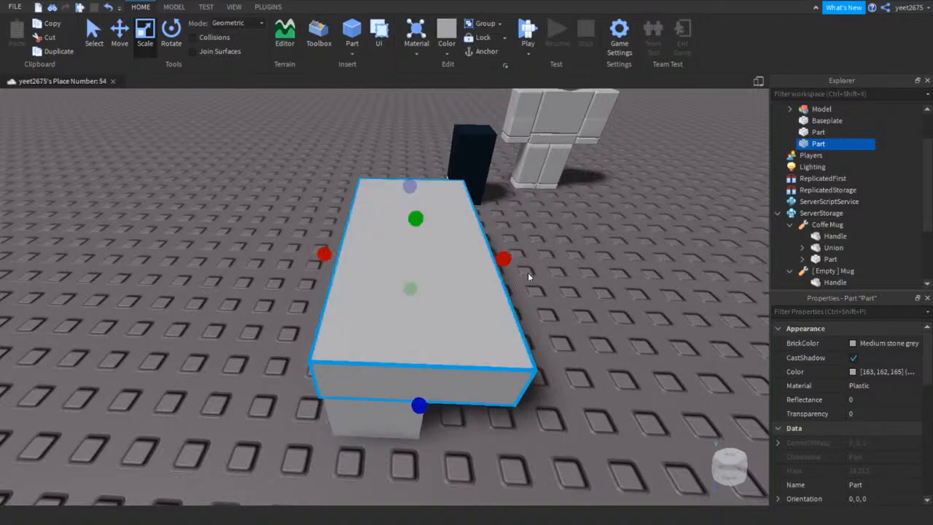
# Set the counter base's BrickColor to Cork
pyautogui.click(387, 424)
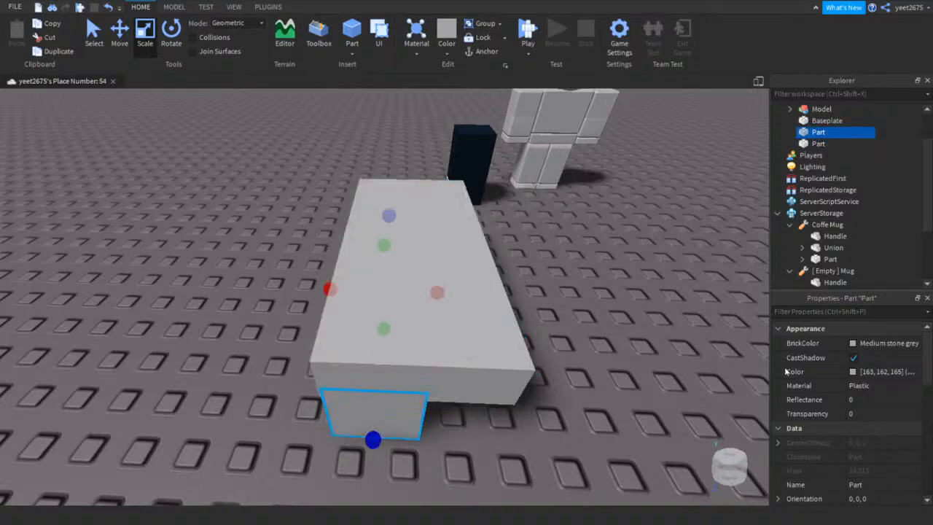
pyautogui.click(885, 343)
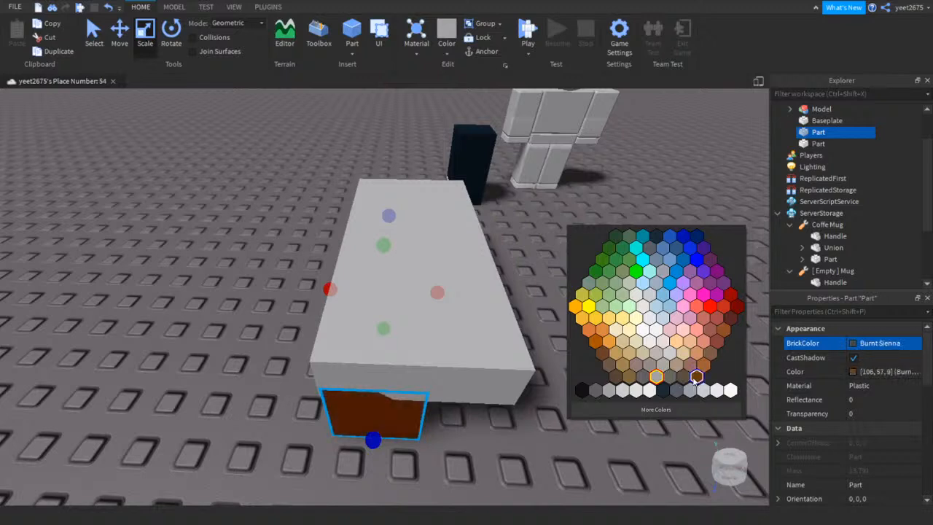
pyautogui.click(705, 384)
pyautogui.click(857, 344)
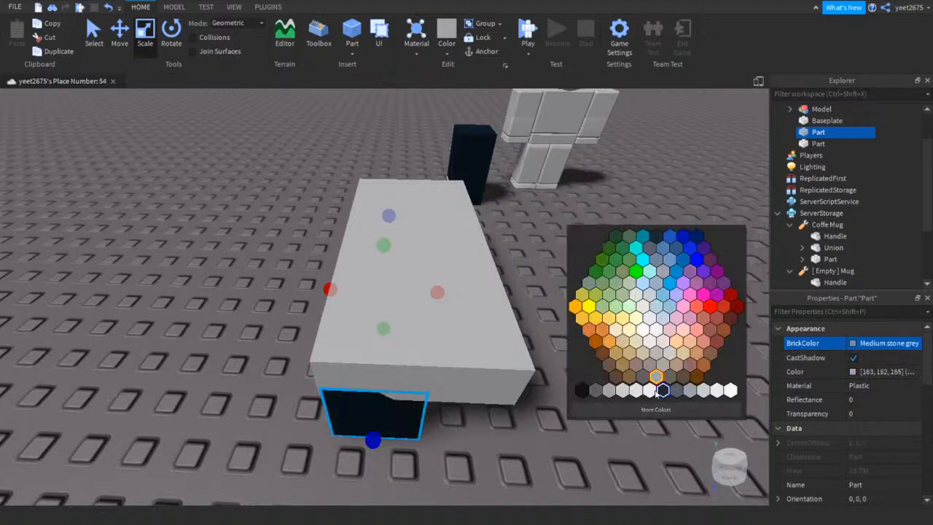
pyautogui.click(620, 359)
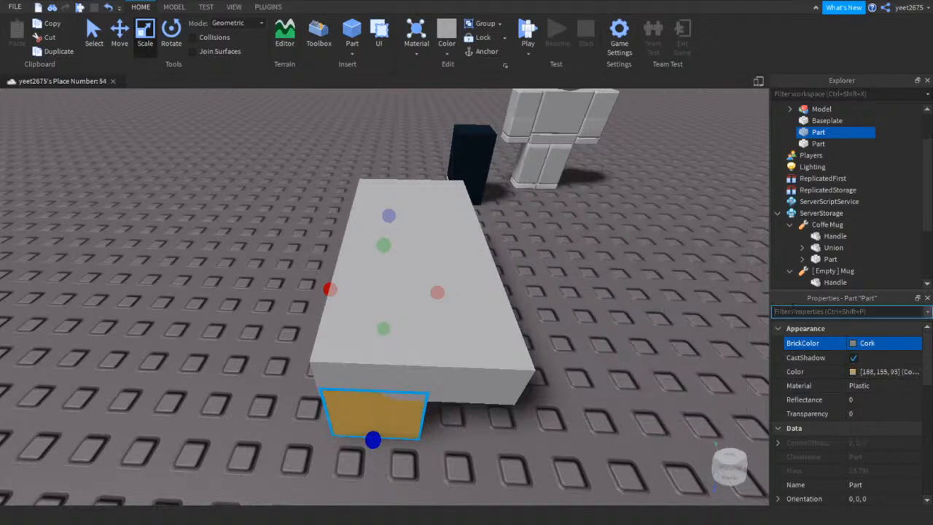
# Set the counter base's material to Wood
pyautogui.write('mat')
pyautogui.click(854, 343)
pyautogui.click(867, 405)
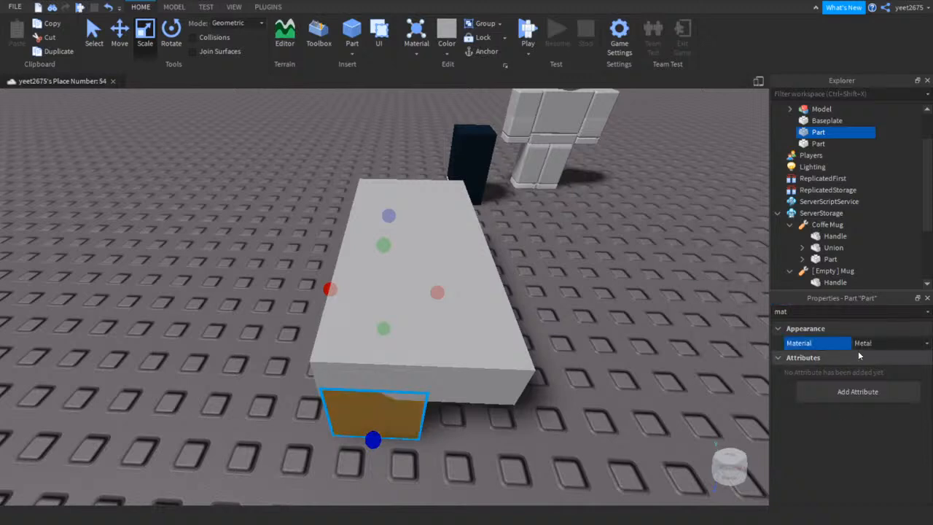
pyautogui.click(857, 345)
pyautogui.click(693, 343)
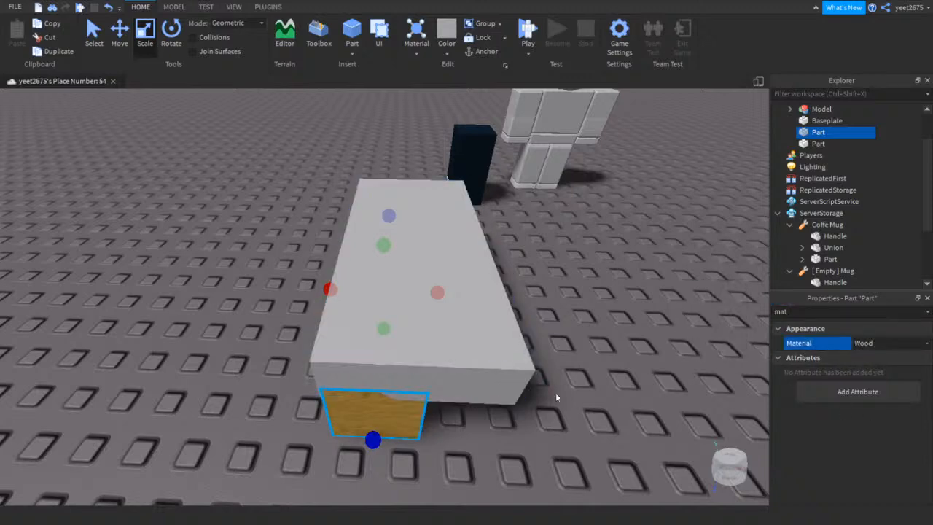
# Extend the grey countertop slab slightly past the base's end and make it thinner from its underside
pyautogui.click(546, 387)
pyautogui.click(485, 388)
pyautogui.moveTo(418, 405); pyautogui.dragTo(413, 409)
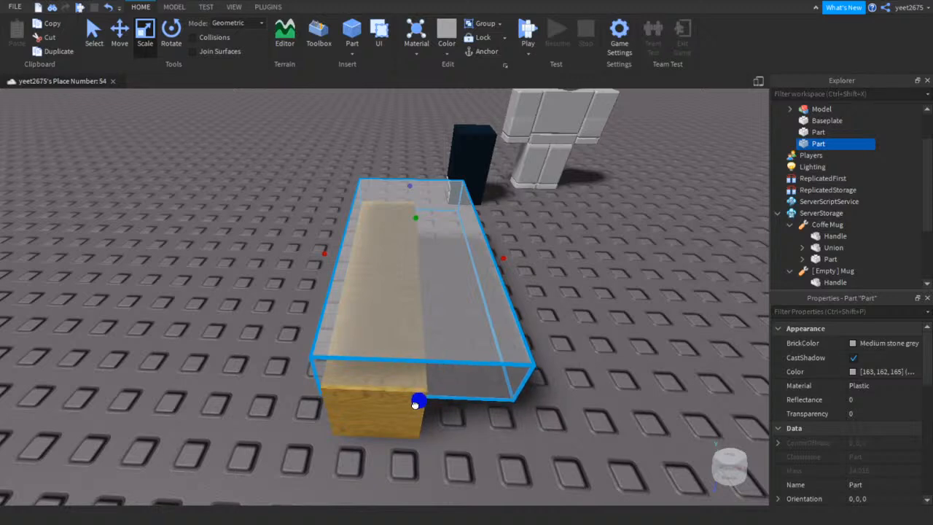
pyautogui.moveTo(412, 293); pyautogui.dragTo(413, 285)
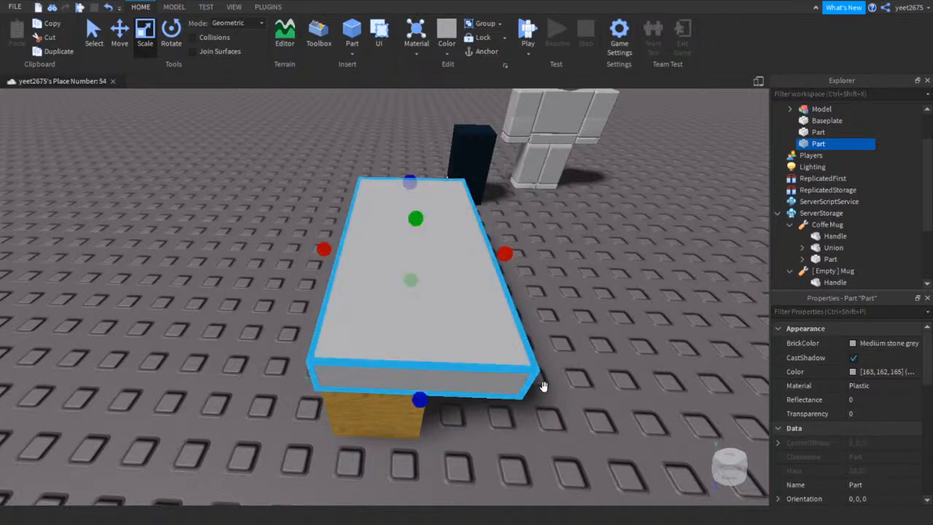
pyautogui.click(625, 426)
pyautogui.moveTo(626, 429); pyautogui.dragTo(623, 432, button='right')
# Set the countertop slab's BrickColor to Institutional white
pyautogui.click(515, 392)
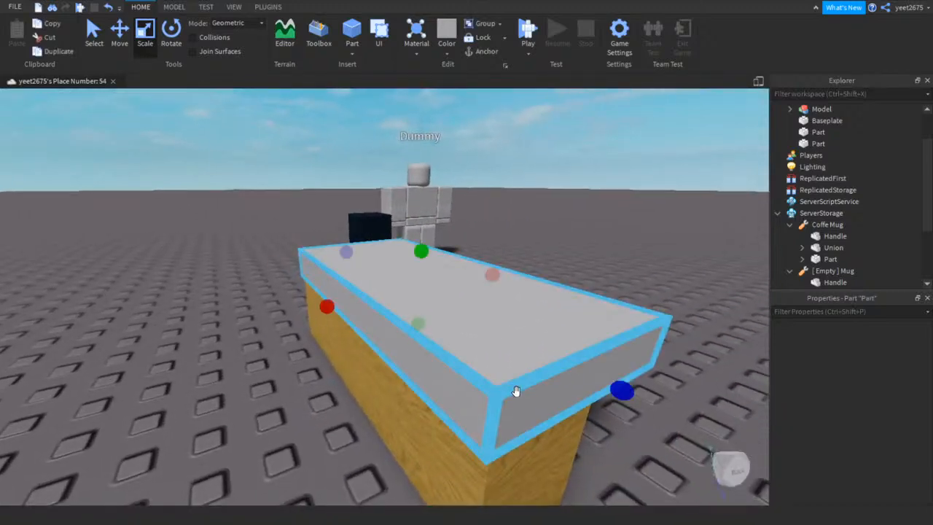
pyautogui.click(859, 344)
pyautogui.click(716, 391)
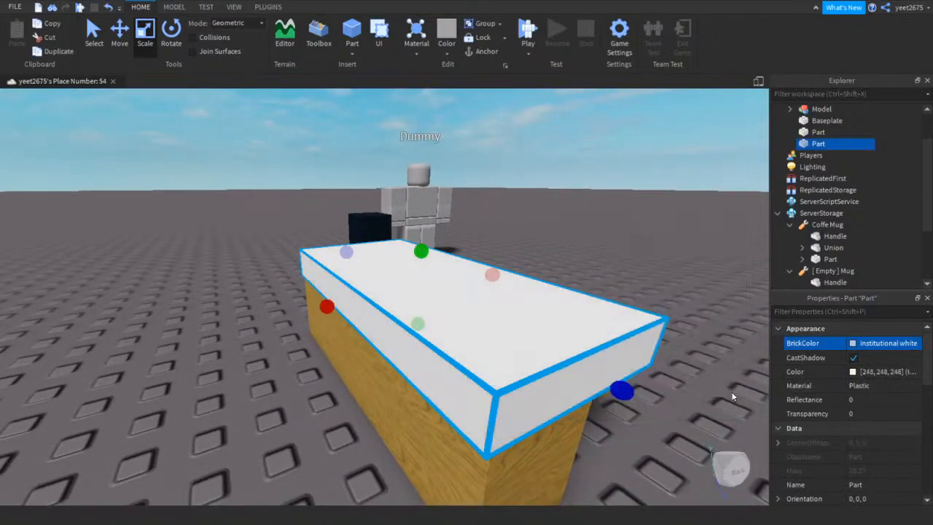
pyautogui.click(661, 282)
# Move the dark navy model from the baseplate onto the white countertop
pyautogui.moveTo(664, 284); pyautogui.dragTo(672, 299, button='right')
pyautogui.press('d')
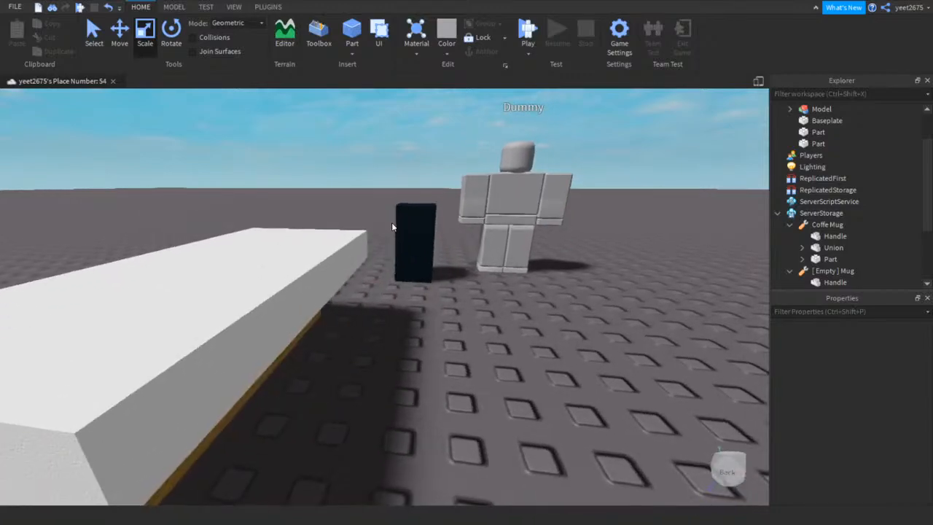
pyautogui.click(417, 244)
pyautogui.press('s')
pyautogui.press('a')
pyautogui.moveTo(384, 222); pyautogui.dragTo(391, 231, button='right')
pyautogui.hotkey('ctrl', '2')
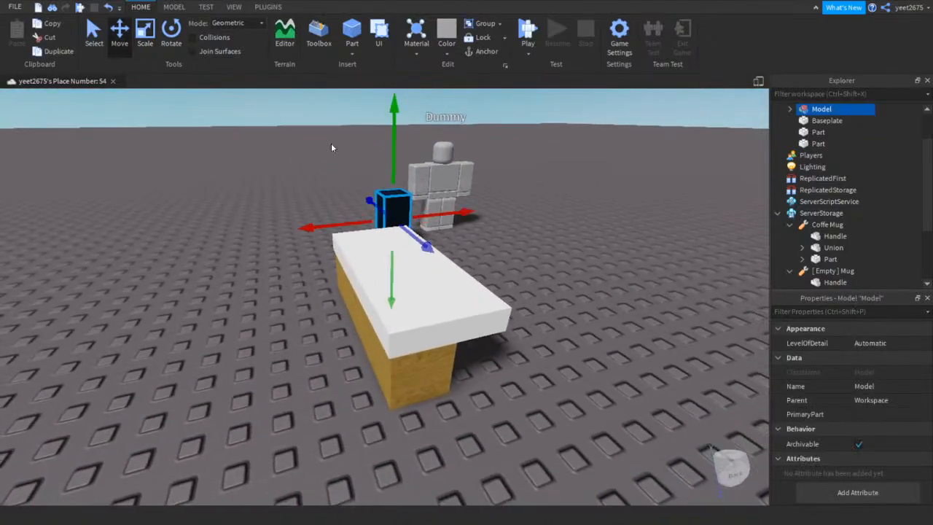
pyautogui.moveTo(427, 247); pyautogui.dragTo(545, 344)
pyautogui.press('d')
pyautogui.moveTo(561, 254); pyautogui.dragTo(439, 199, button='right')
pyautogui.moveTo(386, 194); pyautogui.dragTo(369, 130)
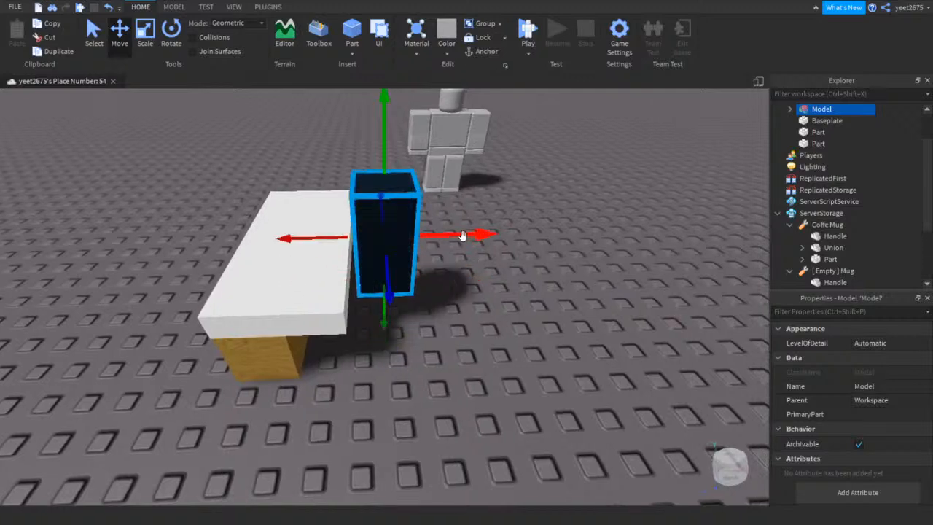
pyautogui.moveTo(462, 236); pyautogui.dragTo(333, 238)
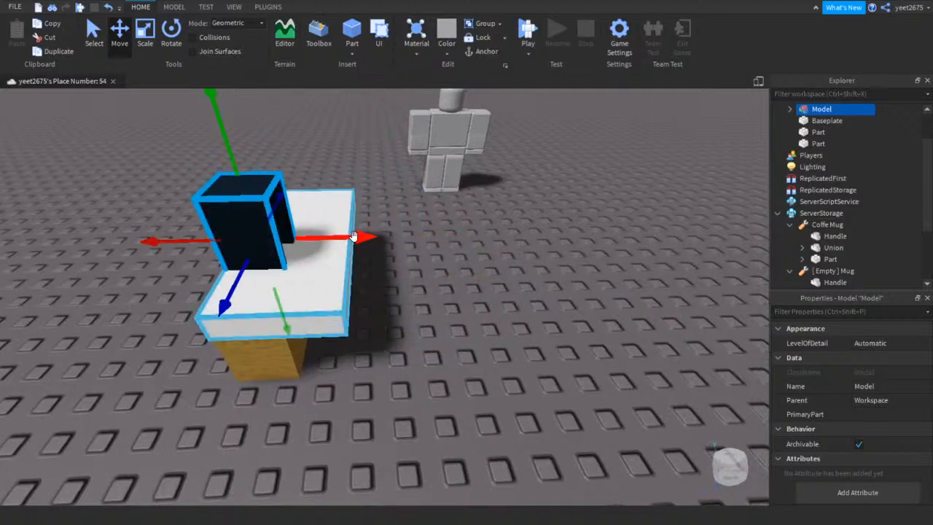
# Raise the navy model onto the countertop's surface and position it near the slab's end, by the overhanging long edge
pyautogui.click(220, 153)
pyautogui.click(250, 198)
pyautogui.moveTo(215, 123); pyautogui.dragTo(203, 91)
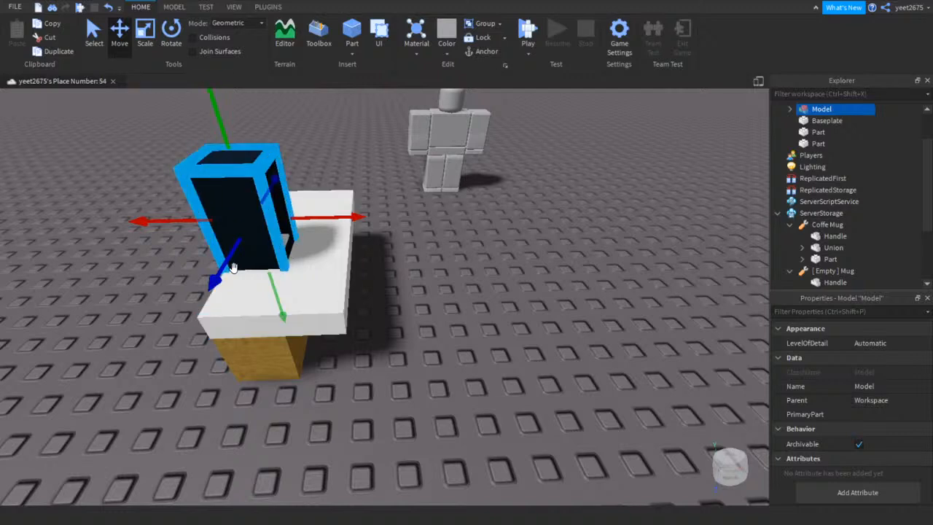
pyautogui.moveTo(232, 267); pyautogui.dragTo(206, 319)
pyautogui.moveTo(304, 255); pyautogui.dragTo(335, 265)
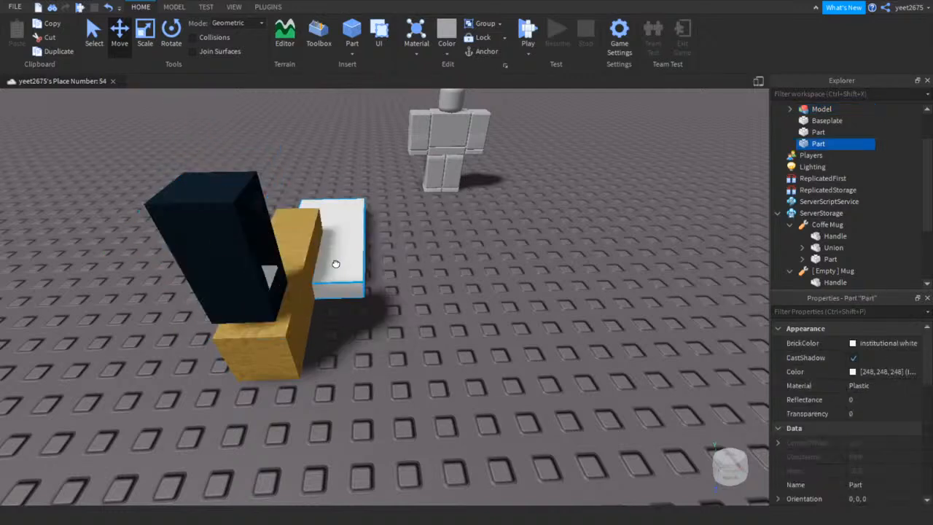
pyautogui.click(110, 6)
pyautogui.click(237, 212)
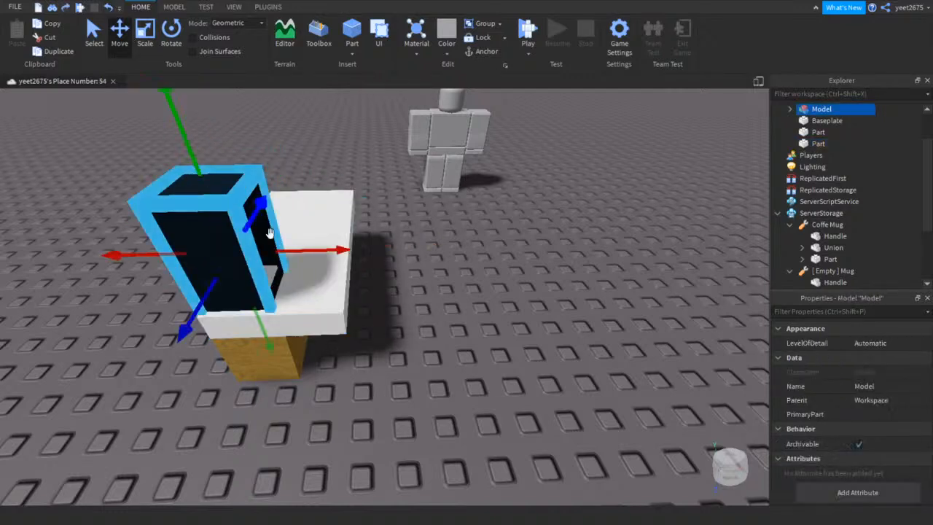
pyautogui.moveTo(313, 246); pyautogui.dragTo(384, 260)
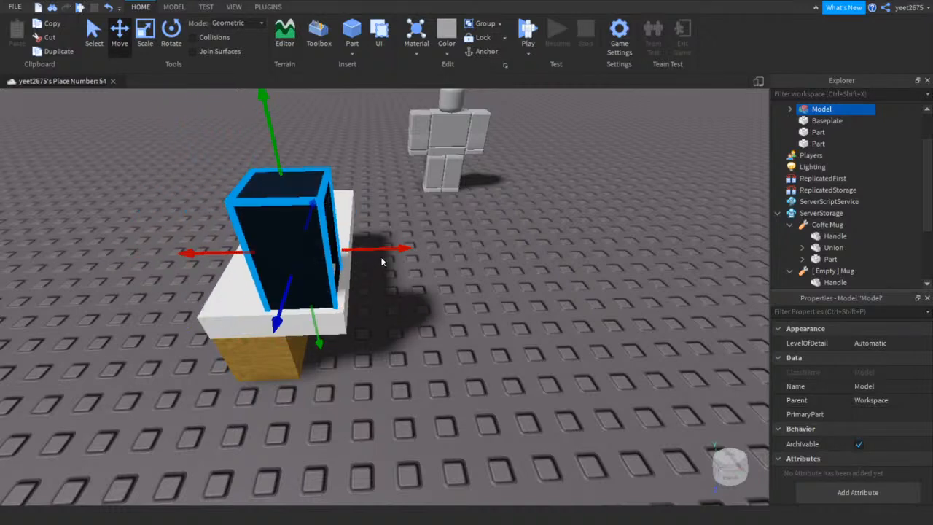
# Move the dummy beside the counter's overhanging side and rotate it to face the navy model
pyautogui.click(430, 167)
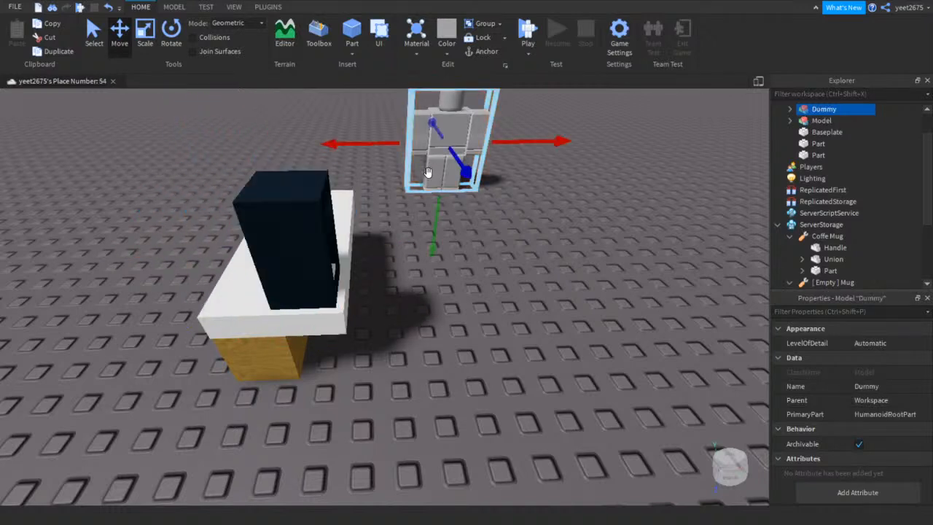
pyautogui.moveTo(427, 172); pyautogui.dragTo(548, 277)
pyautogui.click(170, 36)
pyautogui.click(588, 271)
pyautogui.moveTo(588, 271); pyautogui.dragTo(587, 275, button='right')
pyautogui.scroll(1, 582, 274)
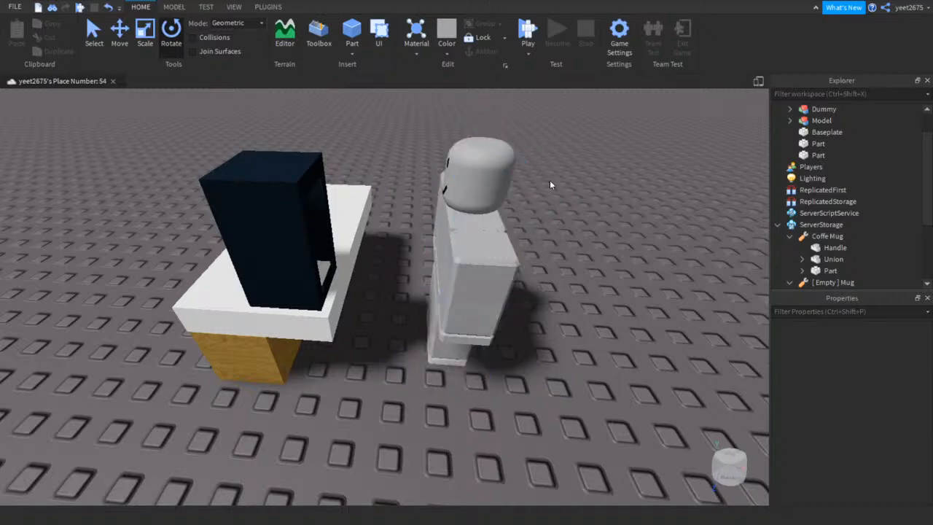
pyautogui.moveTo(550, 180); pyautogui.dragTo(555, 179, button='right')
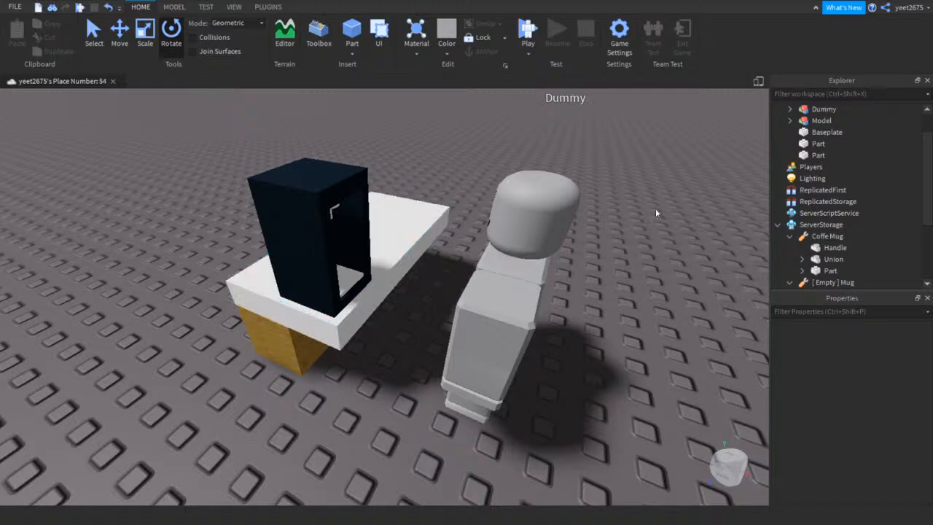
pyautogui.scroll(2, 813, 182)
pyautogui.click(827, 108)
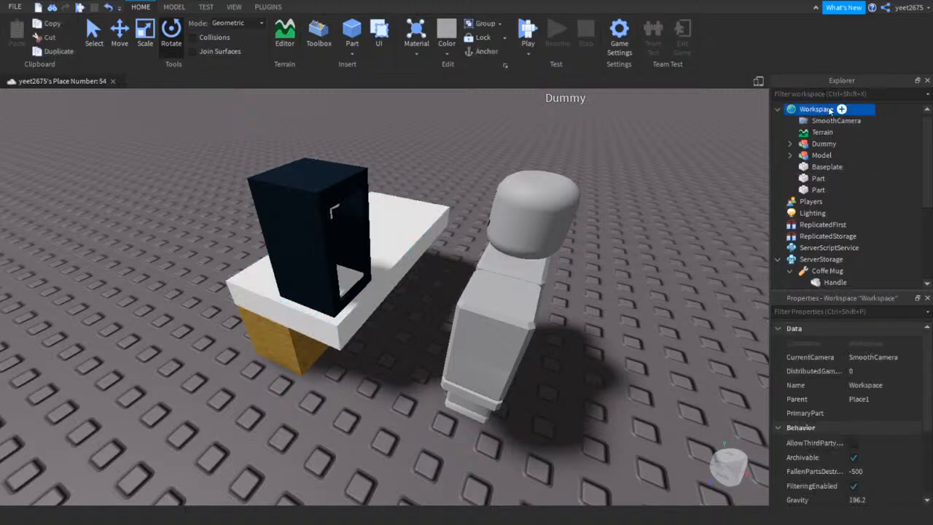
pyautogui.click(842, 109)
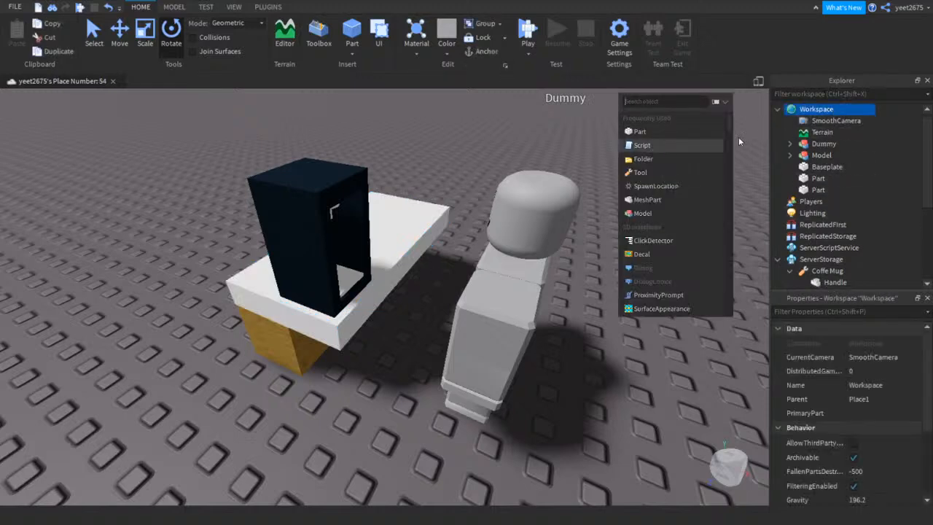
pyautogui.click(615, 153)
pyautogui.click(822, 155)
pyautogui.click(790, 155)
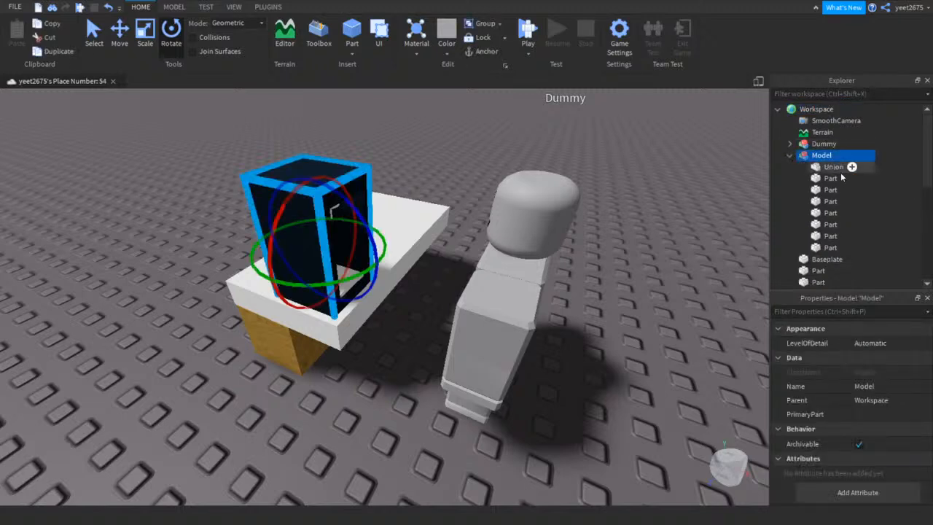
pyautogui.click(715, 174)
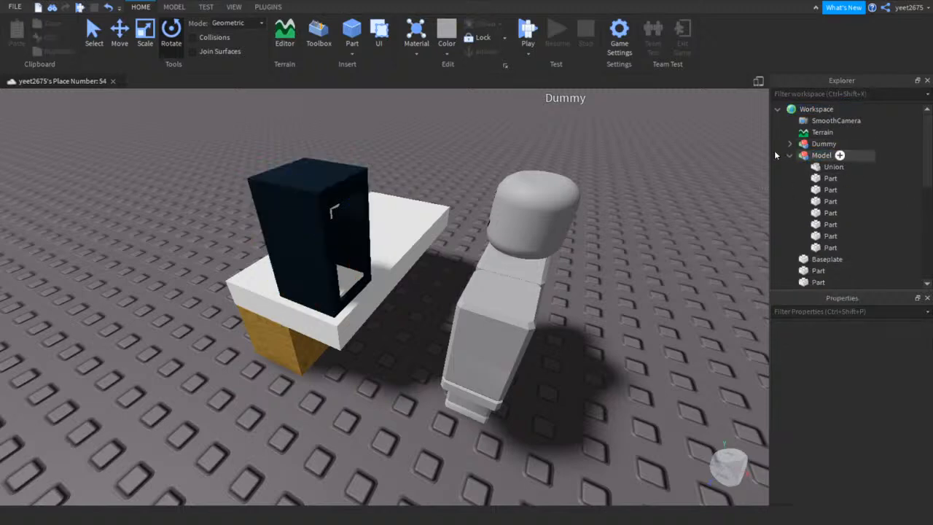
# Insert a block part into the Workspace, place it on the baseplate beside the dummy, and scale it into a narrow upright block
pyautogui.click(841, 109)
pyautogui.click(635, 132)
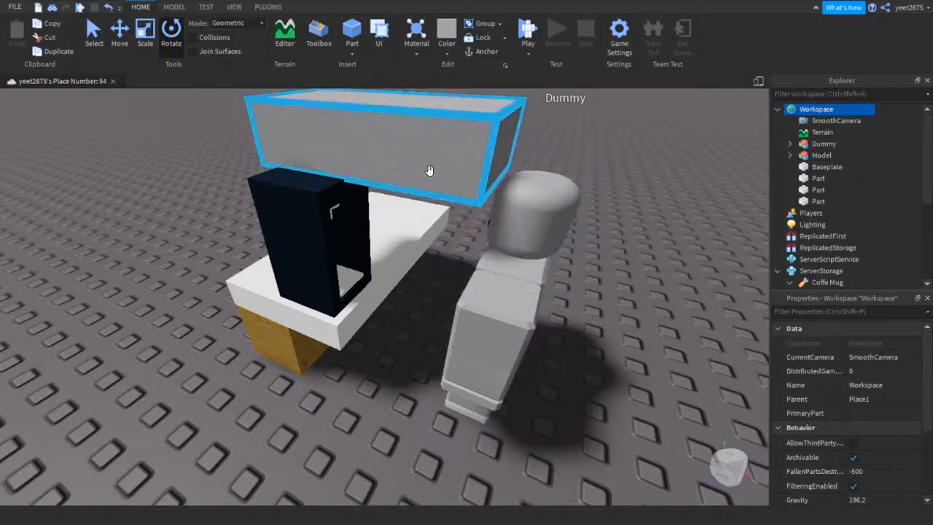
pyautogui.moveTo(430, 172); pyautogui.dragTo(682, 386)
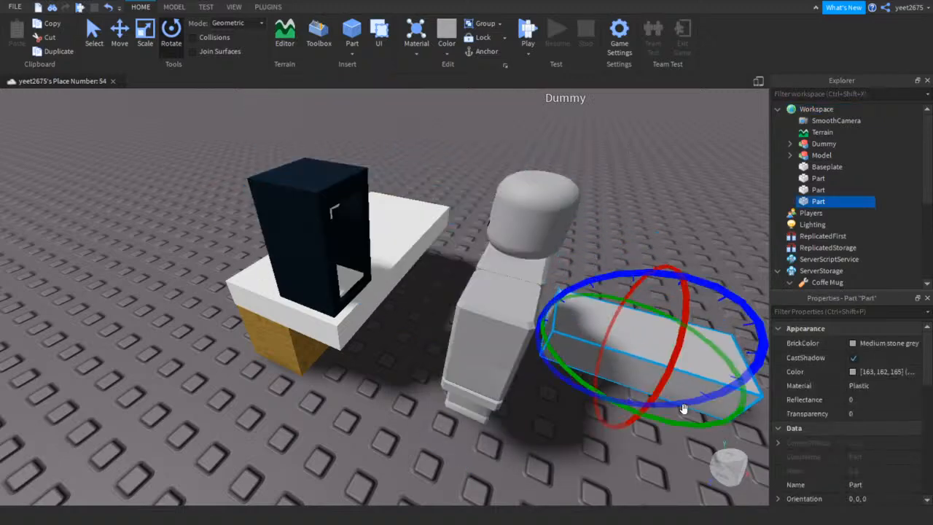
pyautogui.click(153, 23)
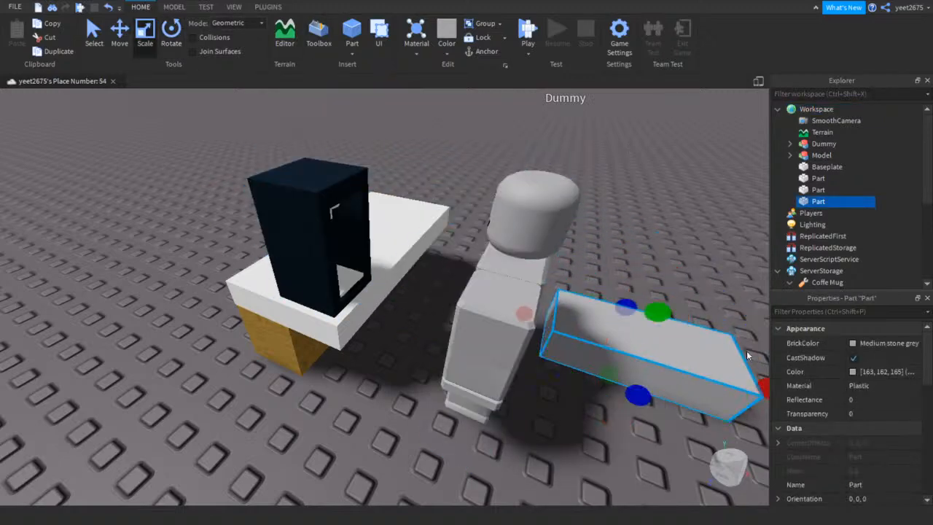
pyautogui.scroll(-5, 706, 363)
pyautogui.moveTo(621, 285); pyautogui.dragTo(510, 280)
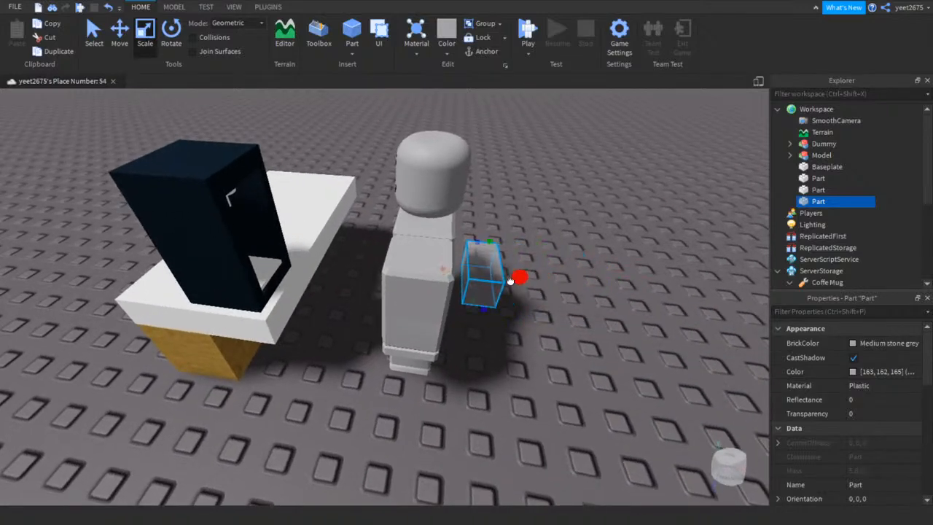
pyautogui.moveTo(484, 251); pyautogui.dragTo(508, 149)
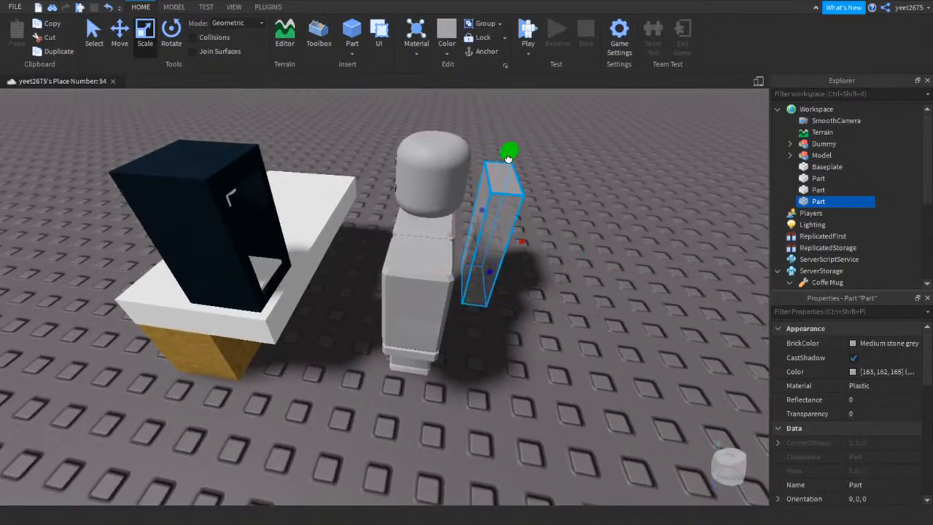
# Move the upright grey block into the dark navy machine and raise it above the countertop behind the front opening
pyautogui.click(119, 33)
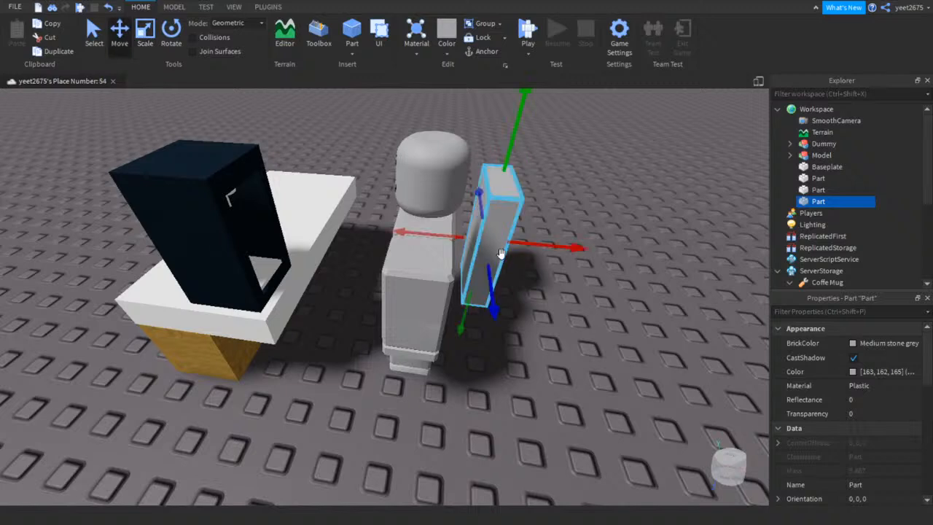
pyautogui.moveTo(527, 242); pyautogui.dragTo(345, 231)
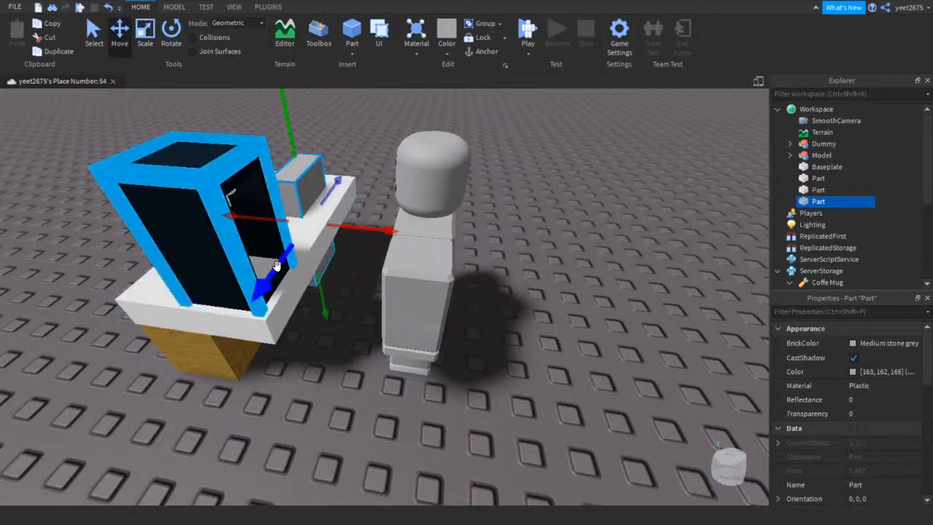
pyautogui.moveTo(274, 266); pyautogui.dragTo(233, 348)
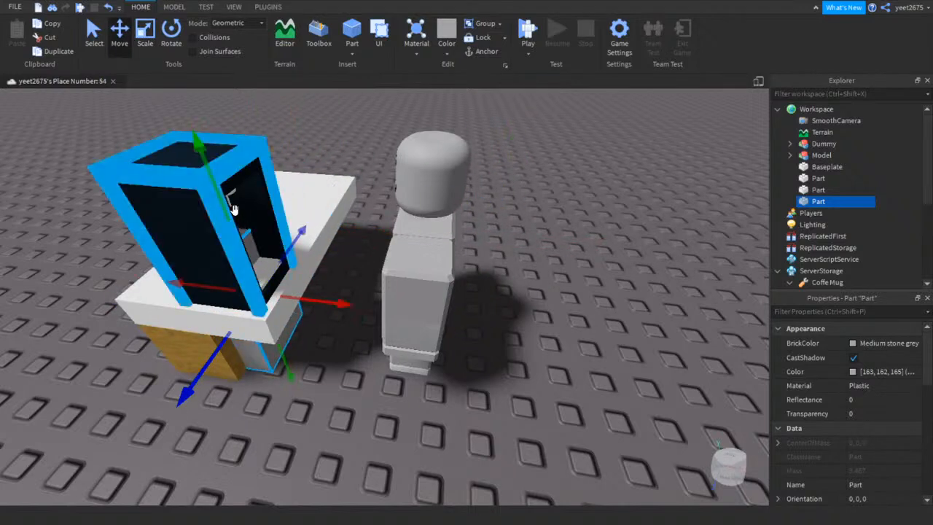
pyautogui.moveTo(219, 188); pyautogui.dragTo(196, 124)
pyautogui.moveTo(406, 319); pyautogui.dragTo(407, 319, button='right')
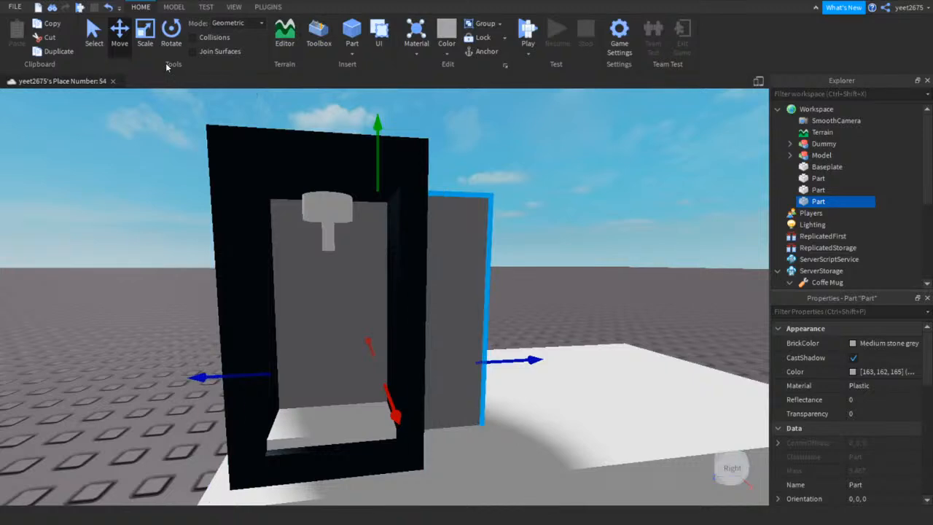
# Scale the grey block to the width of the machine's front opening and shorten its lower end
pyautogui.click(148, 41)
pyautogui.moveTo(489, 362); pyautogui.dragTo(406, 346)
pyautogui.press('a')
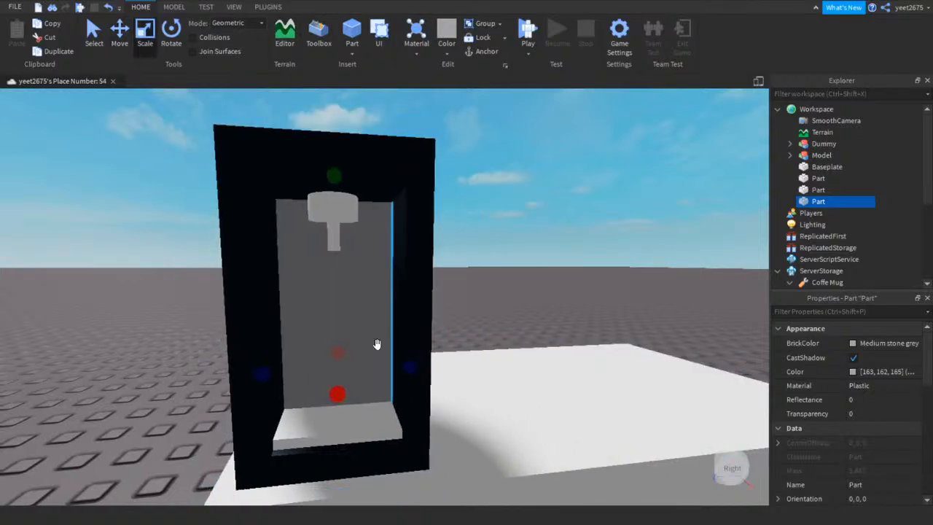
pyautogui.moveTo(376, 343); pyautogui.dragTo(377, 346, button='right')
pyautogui.moveTo(443, 364); pyautogui.dragTo(443, 364, button='right')
pyautogui.moveTo(410, 362); pyautogui.dragTo(406, 309)
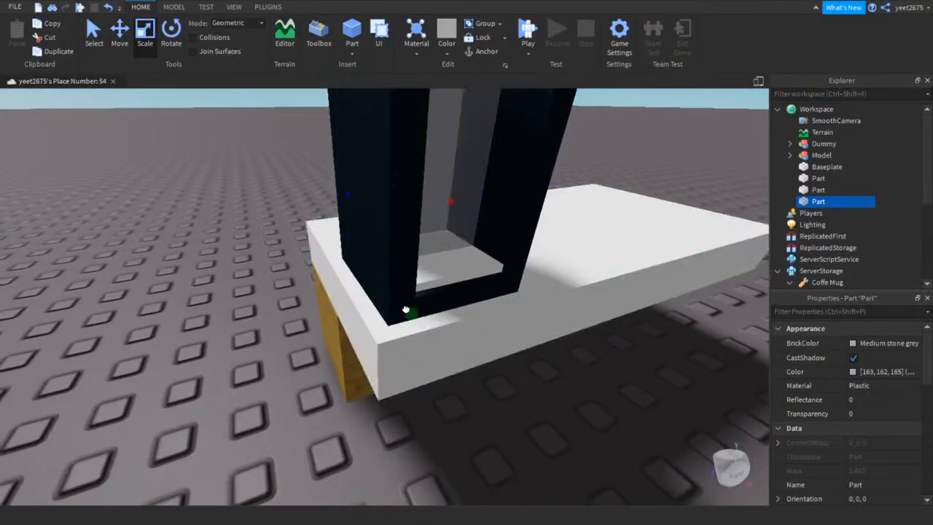
pyautogui.moveTo(418, 274); pyautogui.dragTo(418, 275, button='right')
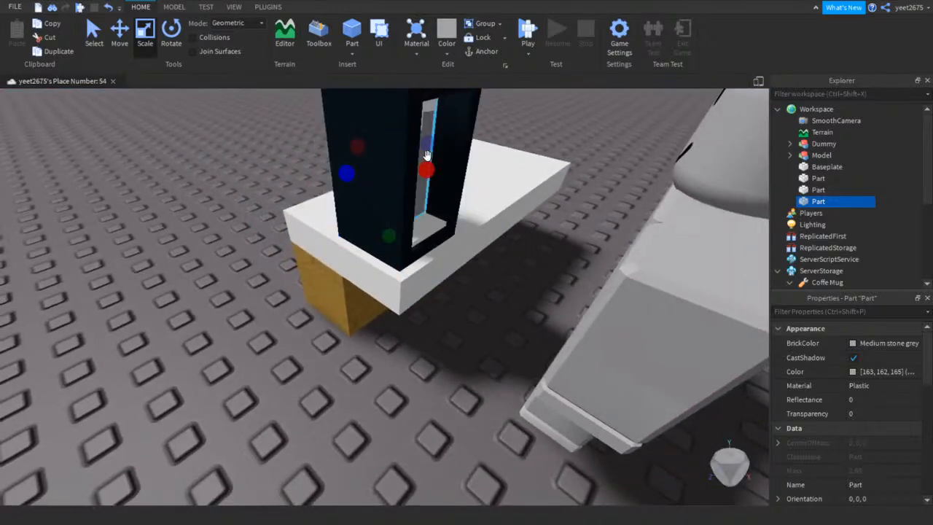
# Adjust the grey block's depth so it protrudes slightly from the machine's front, and set its Transparency to 1
pyautogui.moveTo(428, 169); pyautogui.dragTo(468, 187)
pyautogui.moveTo(431, 245); pyautogui.dragTo(430, 245, button='right')
pyautogui.moveTo(351, 205); pyautogui.dragTo(397, 200)
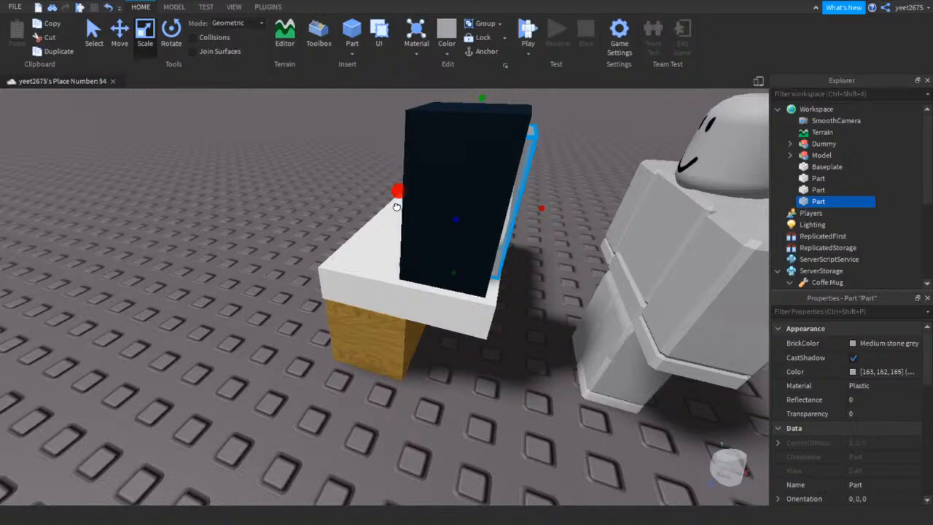
pyautogui.moveTo(284, 209); pyautogui.dragTo(337, 220, button='right')
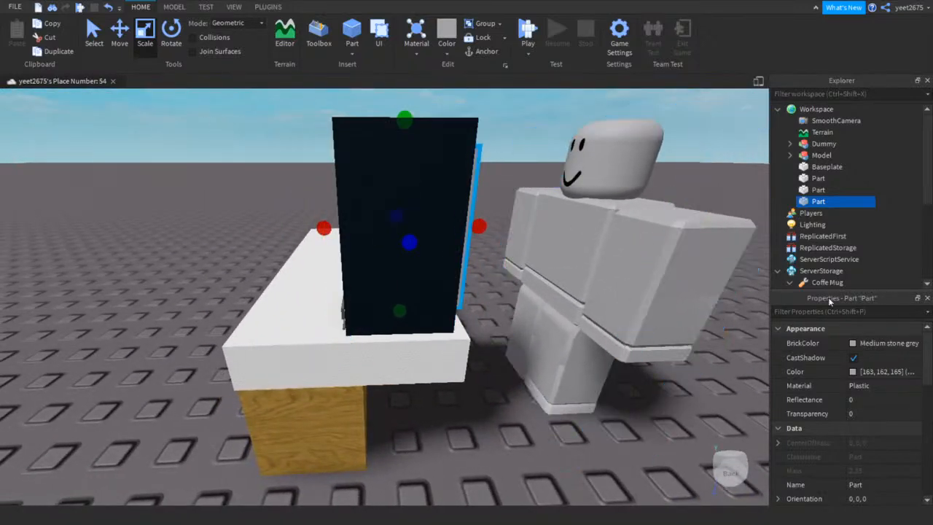
pyautogui.write('tra')
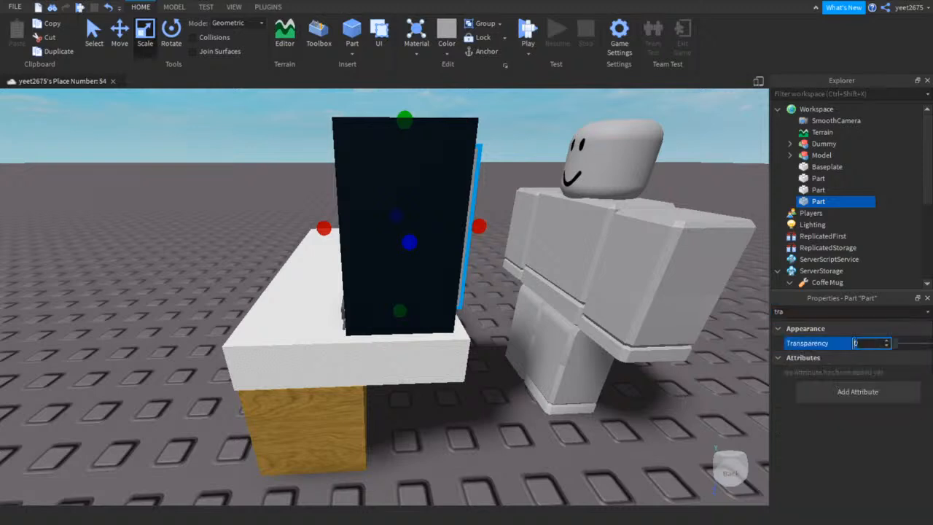
# Raise the navy machine model slightly so that its base sits on the countertop's surface
pyautogui.click(381, 161)
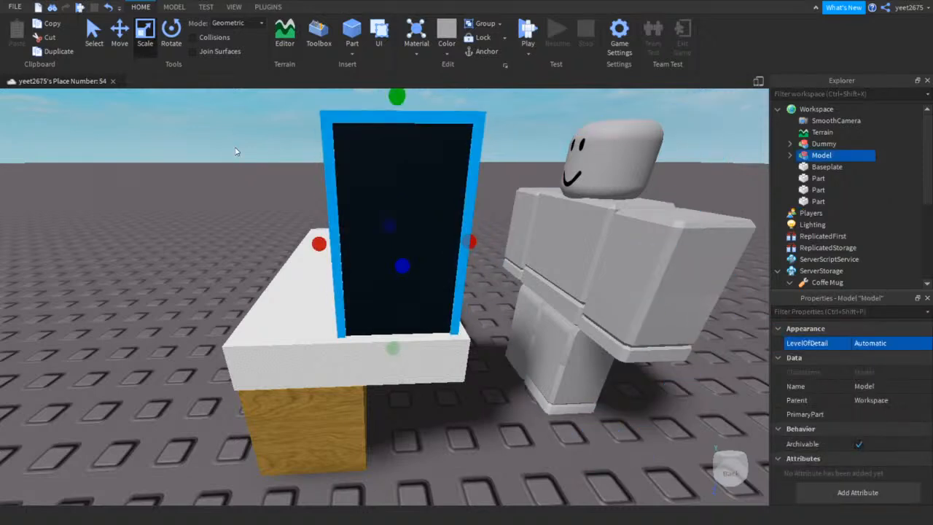
pyautogui.click(122, 44)
pyautogui.moveTo(387, 364); pyautogui.dragTo(379, 345)
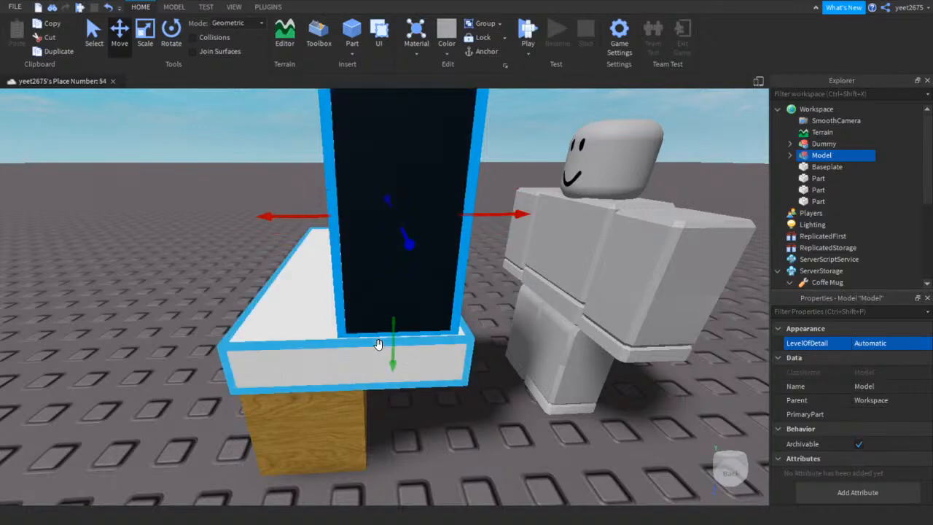
pyautogui.click(498, 191)
# Scale the invisible block vertically so it covers the full height of the machine's front face
pyautogui.moveTo(499, 191); pyautogui.dragTo(394, 168, button='right')
pyautogui.click(310, 172)
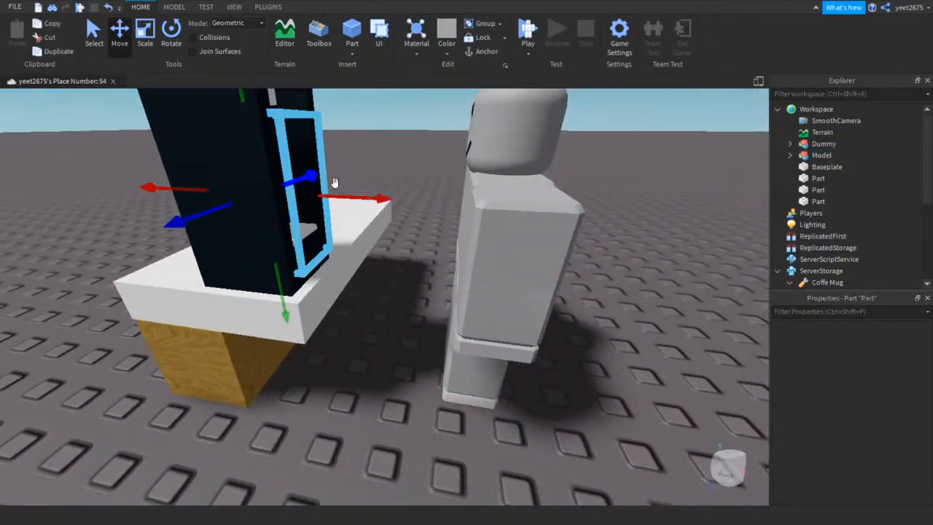
pyautogui.moveTo(333, 183)
pyautogui.mouseDown(button='right')
pyautogui.moveTo(374, 183)
pyautogui.moveTo(336, 164)
pyautogui.mouseUp(button='right')
pyautogui.click(147, 46)
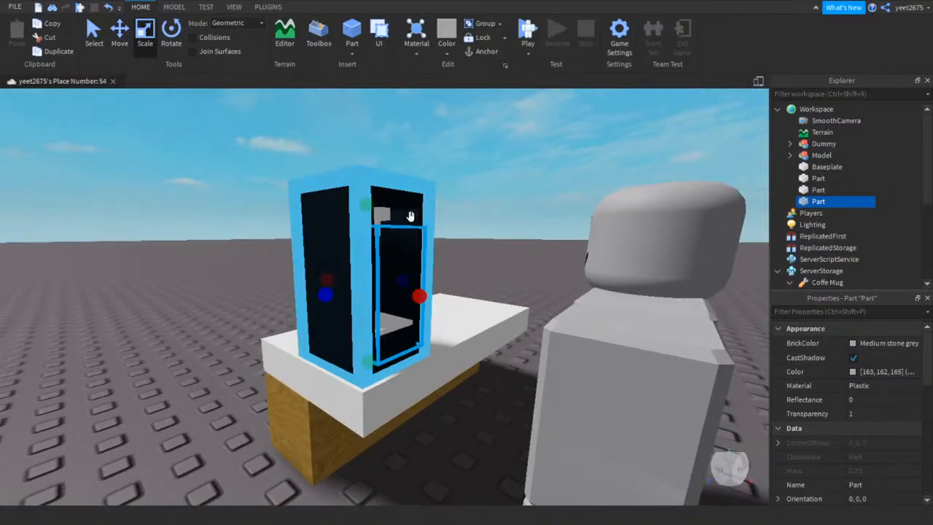
pyautogui.moveTo(372, 360); pyautogui.dragTo(373, 367)
pyautogui.click(545, 229)
pyautogui.moveTo(545, 228); pyautogui.dragTo(488, 225, button='right')
# Add a Script to the invisible block in front of the machine and clear its default code
pyautogui.click(386, 190)
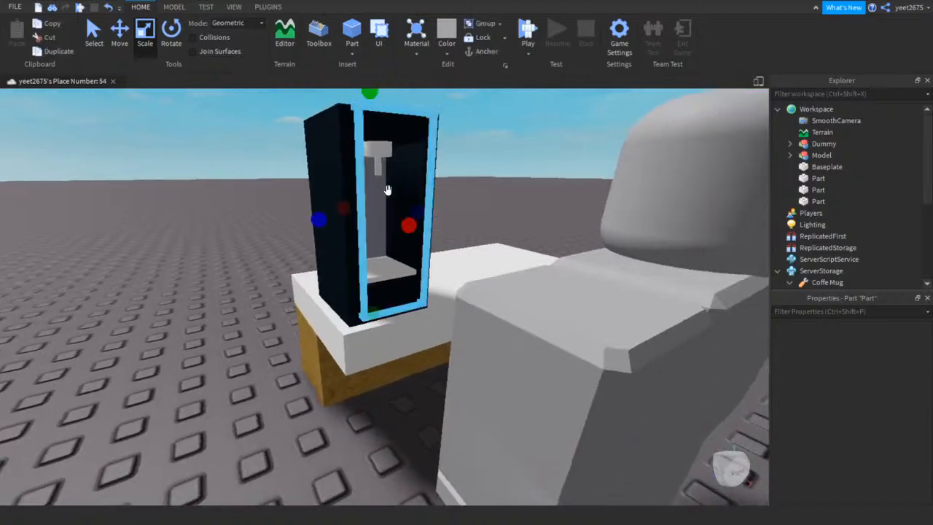
pyautogui.click(833, 202)
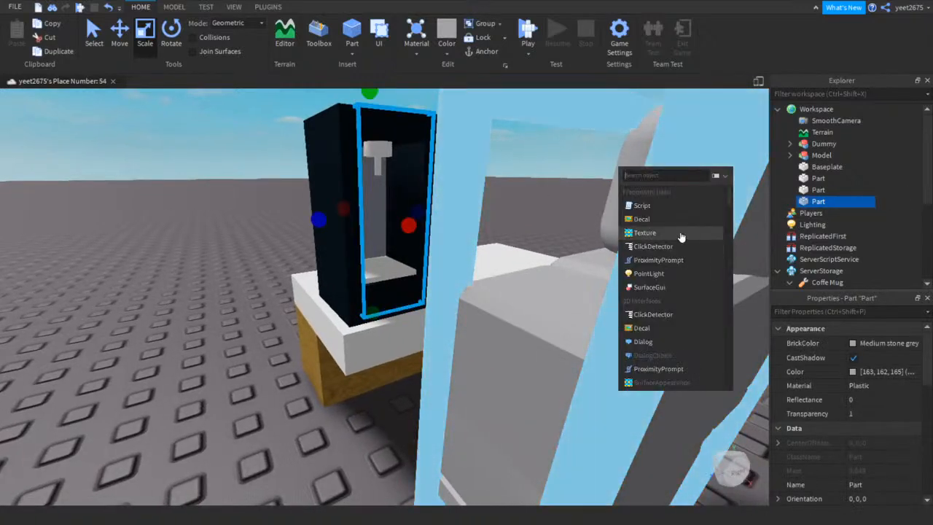
pyautogui.click(640, 206)
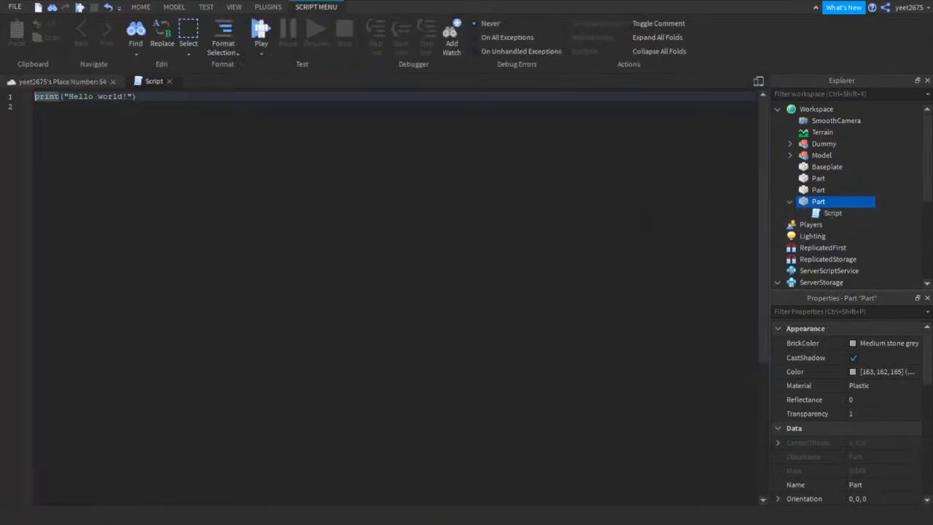
pyautogui.hotkey('ctrl', 'a')
pyautogui.press('BackSpace')
pyautogui.press('Return')
pyautogui.press('BackSpace')
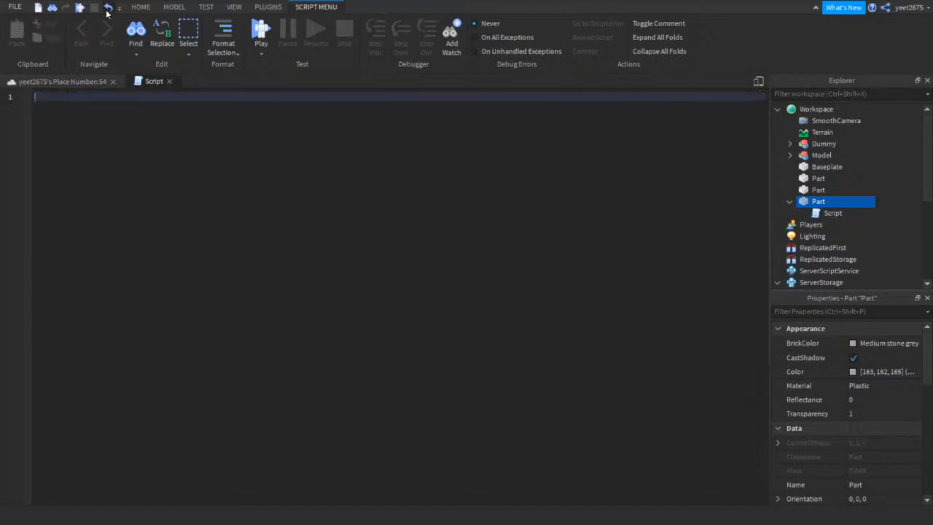
# Write a Touched handler in the script: script.Parent.Touched:Connect(function(touched), closed with end)
pyautogui.write('script.Par')
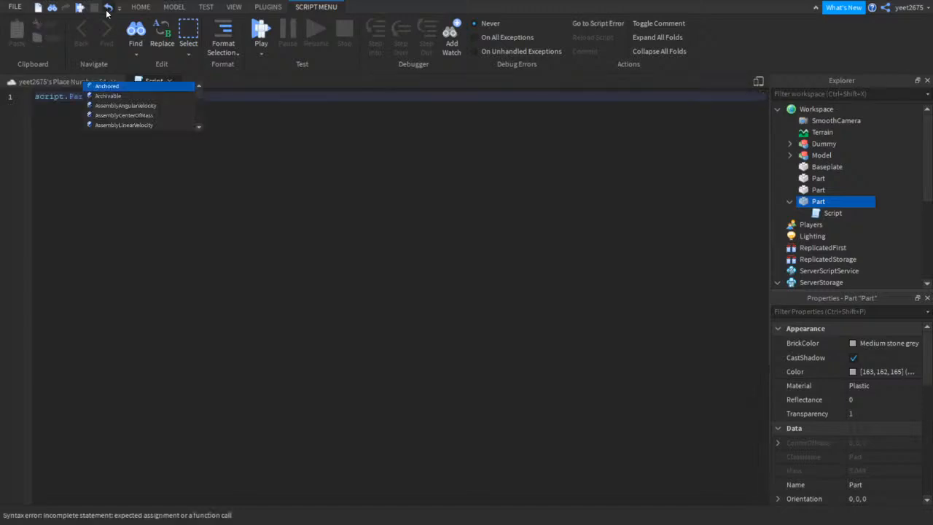
pyautogui.write('e')
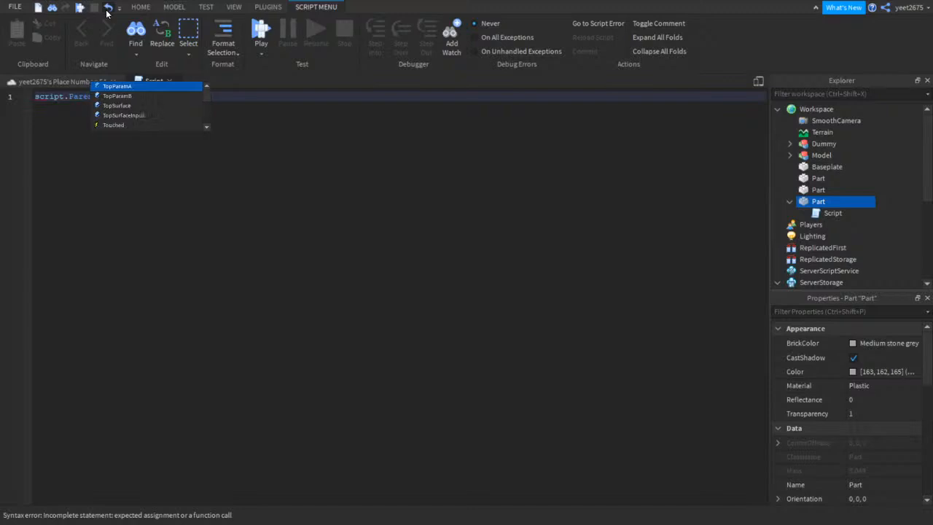
pyautogui.write('nt.Touched:Connect(function()')
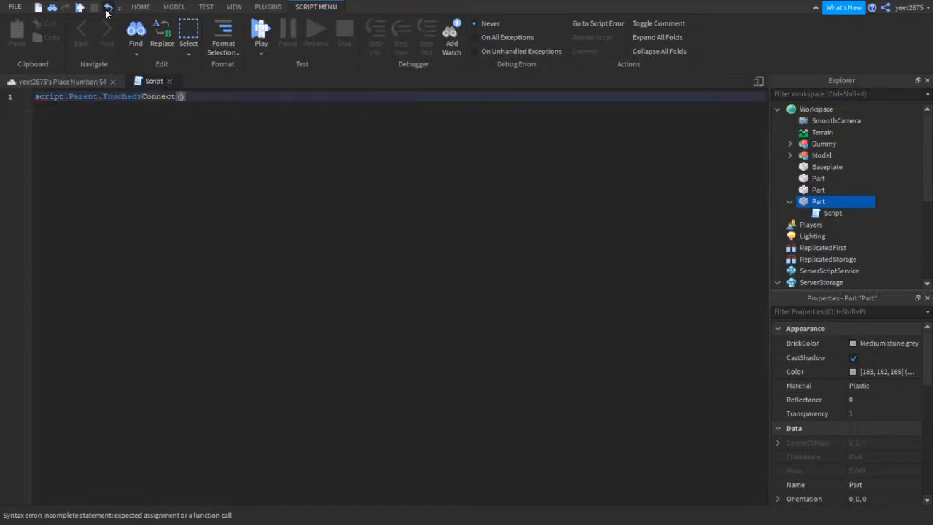
pyautogui.write('tp')
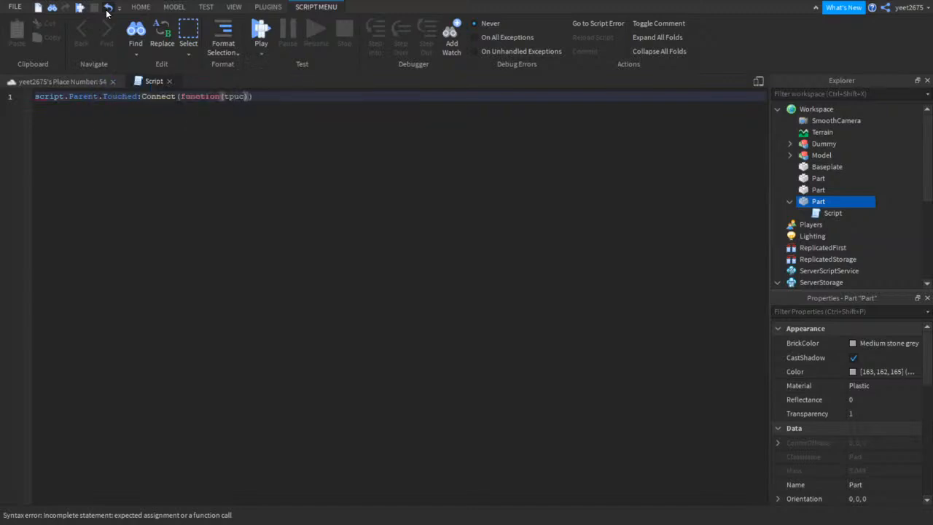
pyautogui.press('BackSpace')
pyautogui.write('ouched')
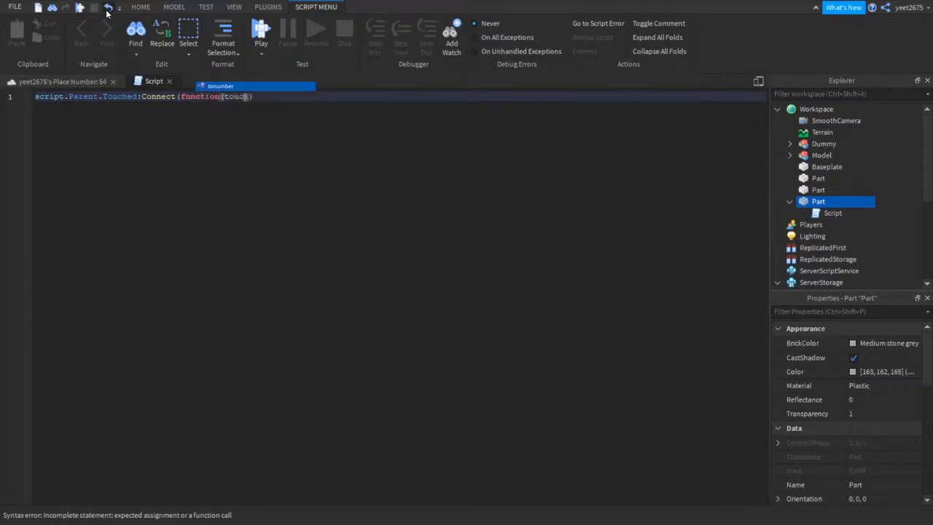
pyautogui.press('BackSpace')
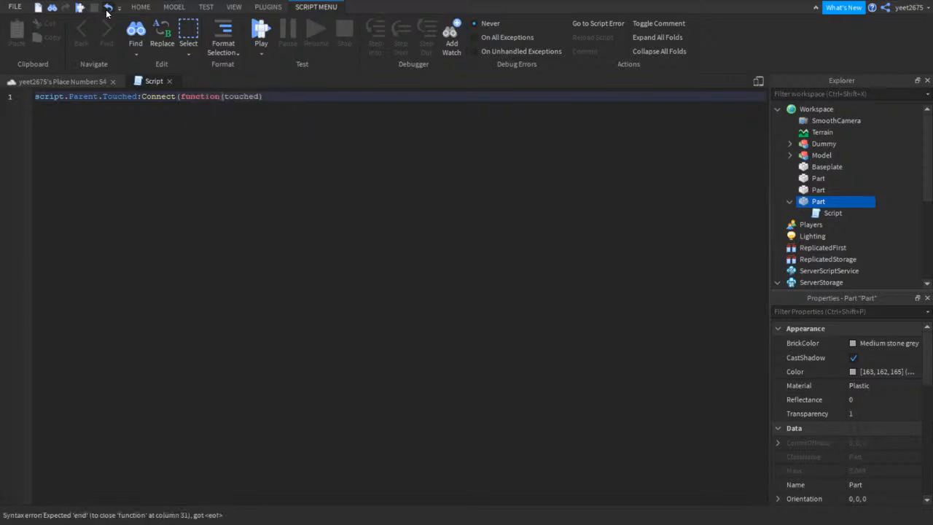
pyautogui.press('Return')
# Begin an if condition inside the Touched function with if touched.Parent =
pyautogui.write('if t')
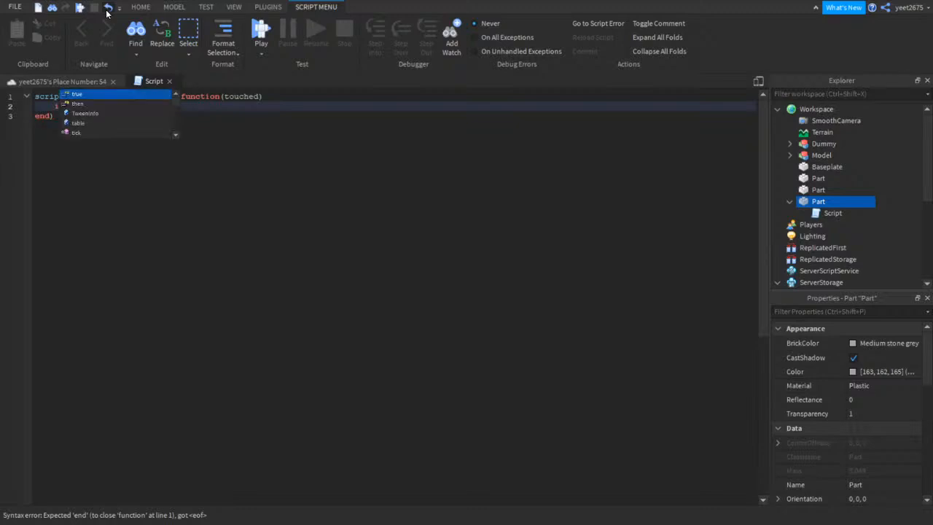
pyautogui.write('o')
pyautogui.press('BackSpace')
pyautogui.rightClick(192, 92)
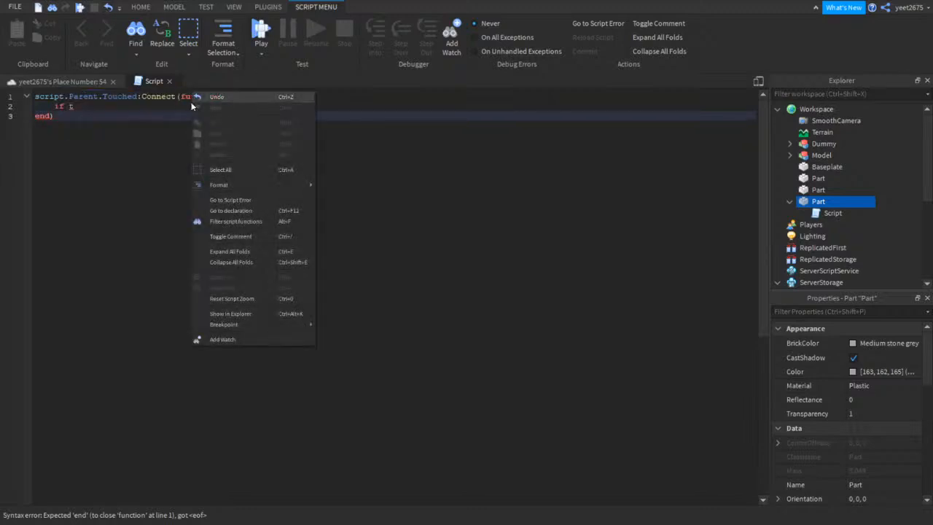
pyautogui.click(136, 110)
pyautogui.write('ou')
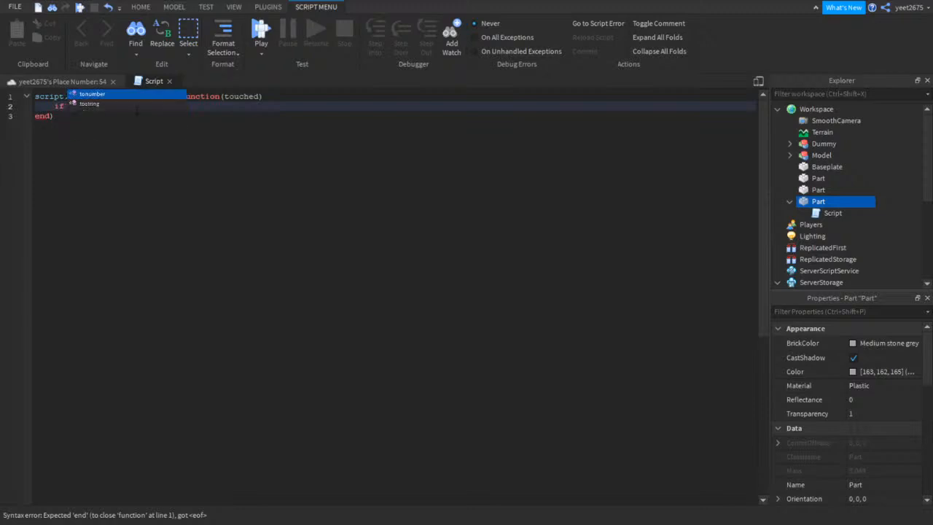
pyautogui.write('che')
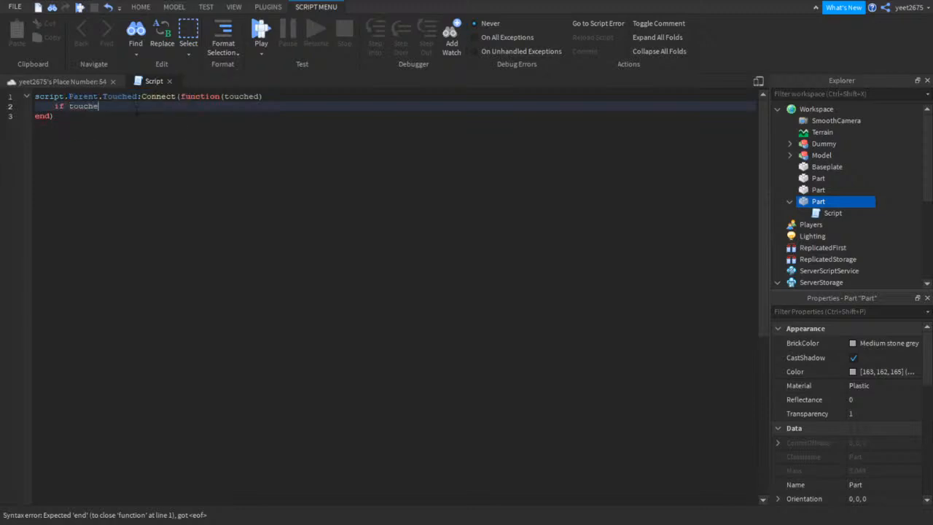
pyautogui.write('d.Pareny')
pyautogui.press('BackSpace')
pyautogui.write('t = ""')
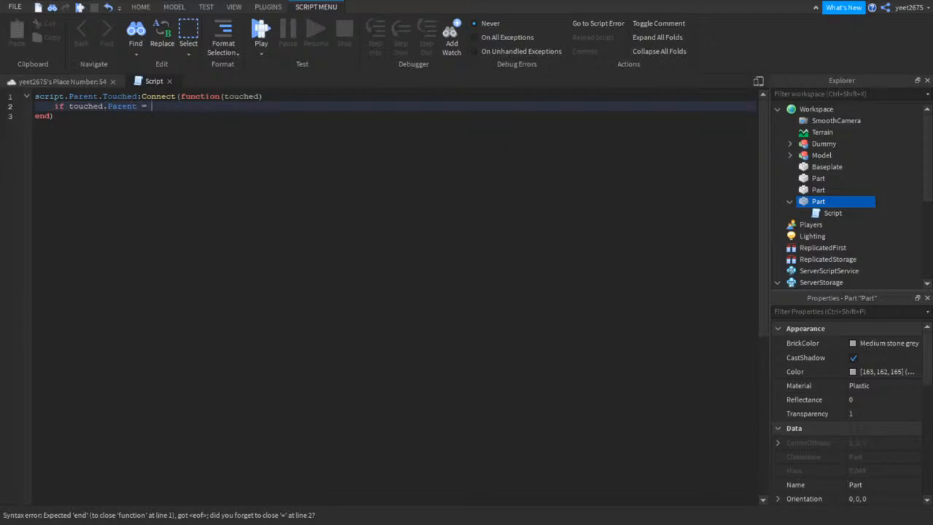
# Rename the Coffe Mug tool in ServerStorage to CoffeMug, without the space
pyautogui.scroll(-2, 820, 222)
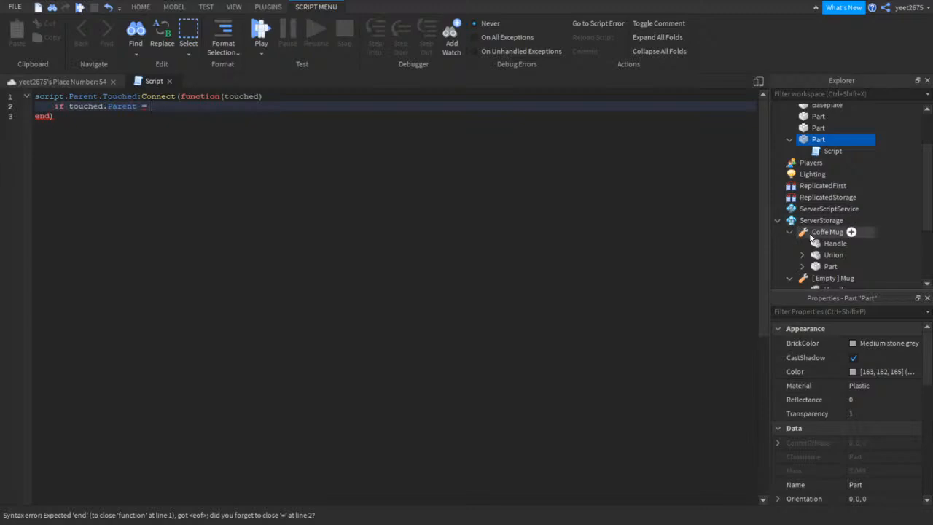
pyautogui.click(818, 233)
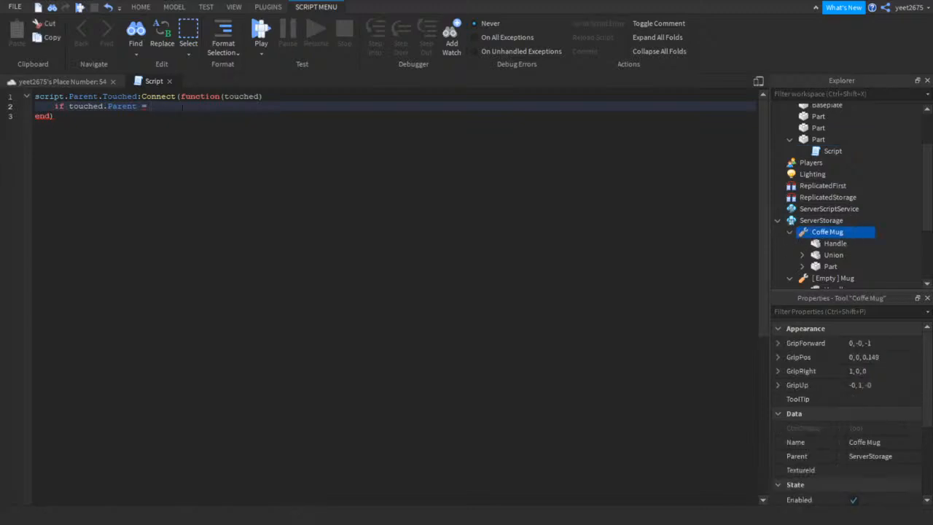
pyautogui.click(226, 110)
pyautogui.write('C')
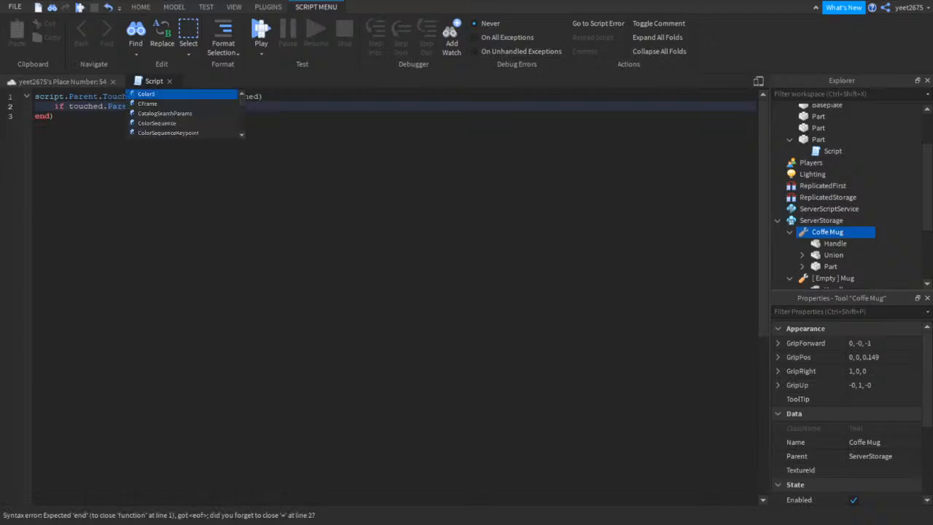
pyautogui.click(831, 311)
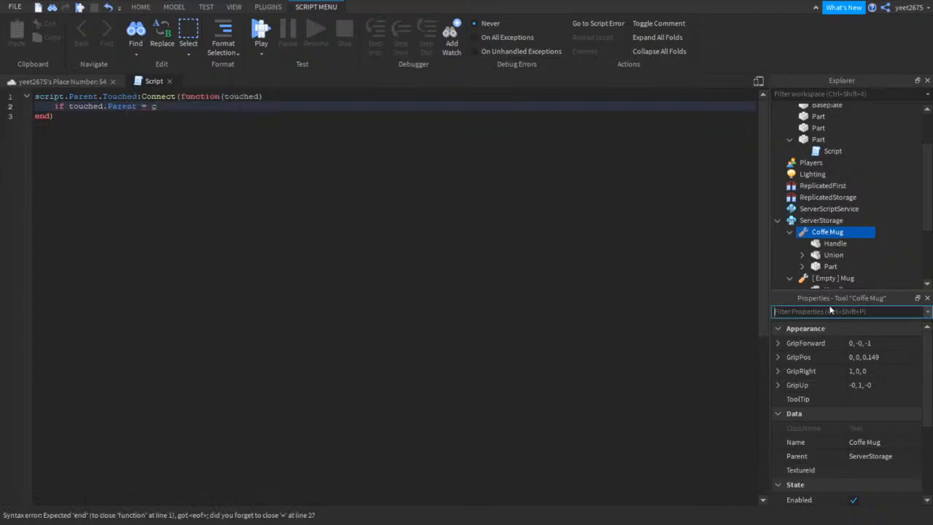
pyautogui.write('NAME')
pyautogui.click(868, 357)
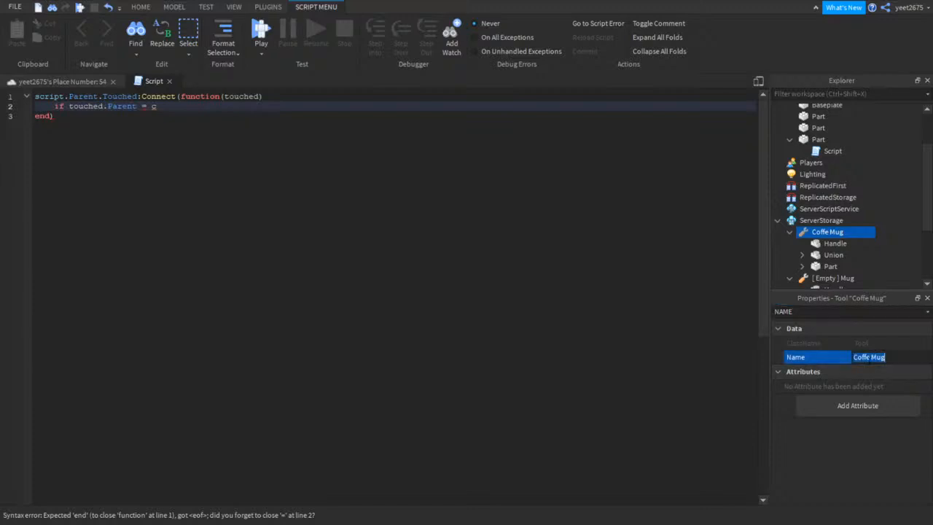
pyautogui.doubleClick(861, 357)
pyautogui.click(872, 357)
pyautogui.press('BackSpace')
pyautogui.press('Return')
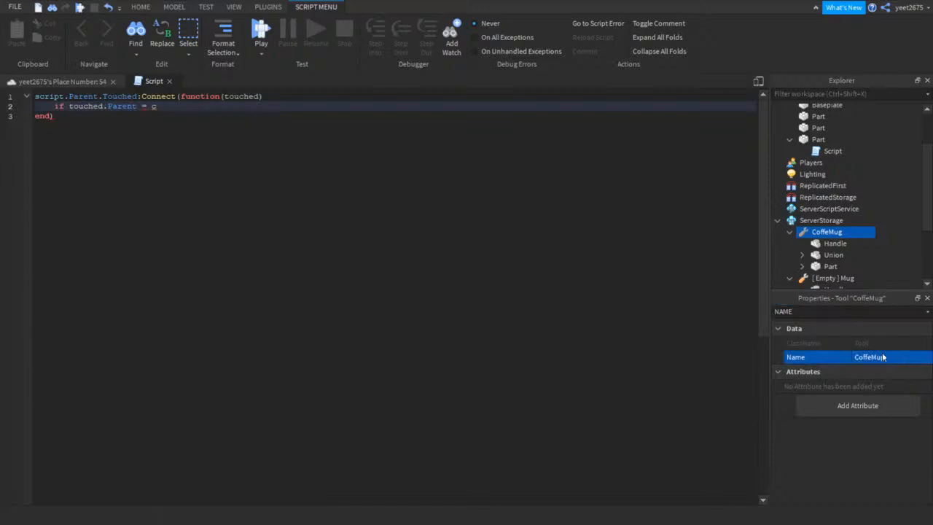
# Complete the script's if line with CoffeMug then
pyautogui.press('BackSpace')
pyautogui.write('CoffeM')
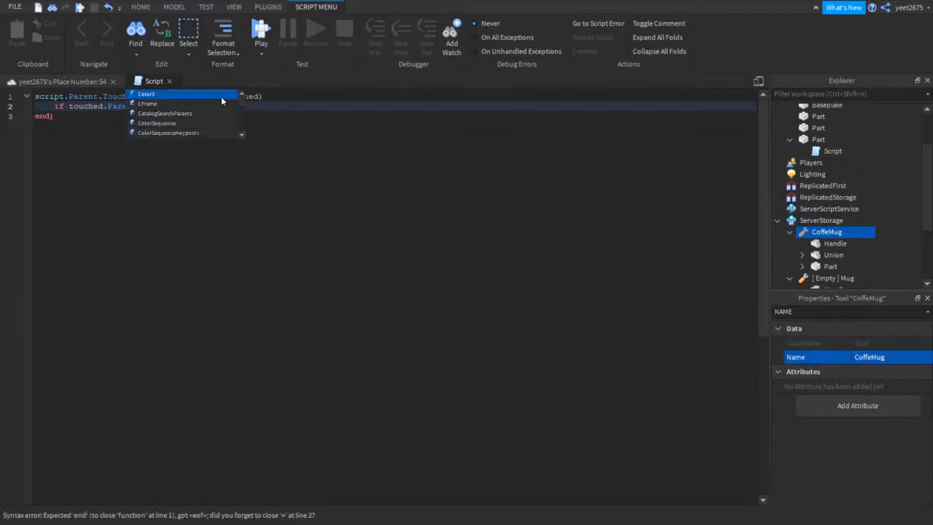
pyautogui.write('ug')
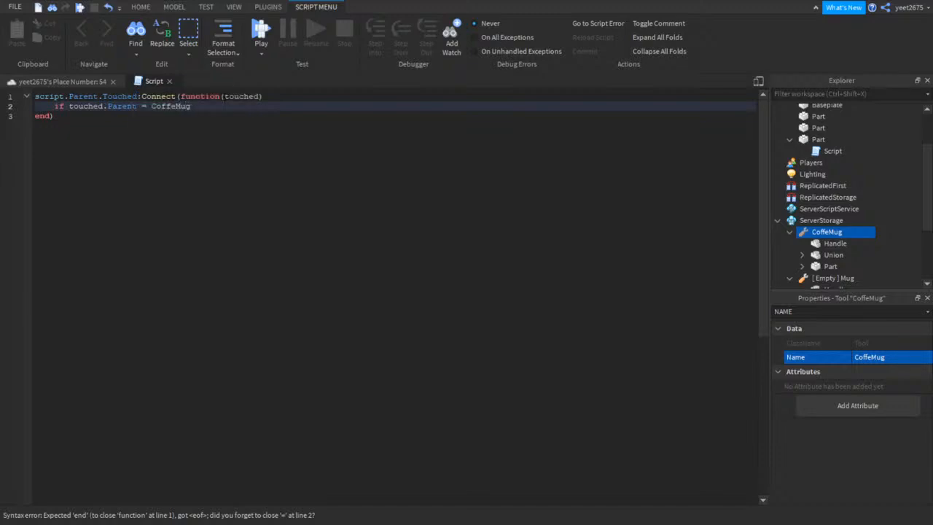
pyautogui.write(' then')
# Correct the condition to read if touched.Parent.Name == "CoffeMug" then
pyautogui.rightClick(153, 108)
pyautogui.click(254, 116)
pyautogui.click(148, 107)
pyautogui.write('=')
pyautogui.press('Right')
pyautogui.write('"')
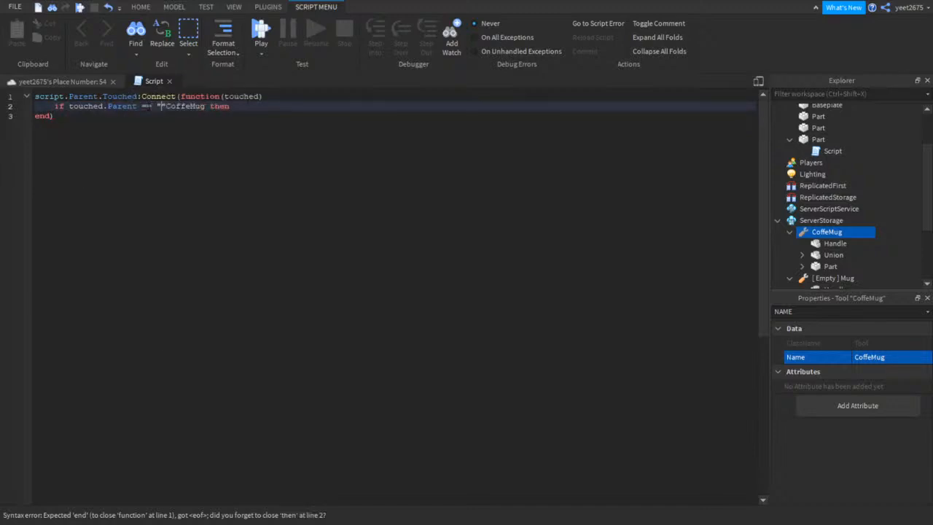
pyautogui.press('Right')
pyautogui.press('BackSpace')
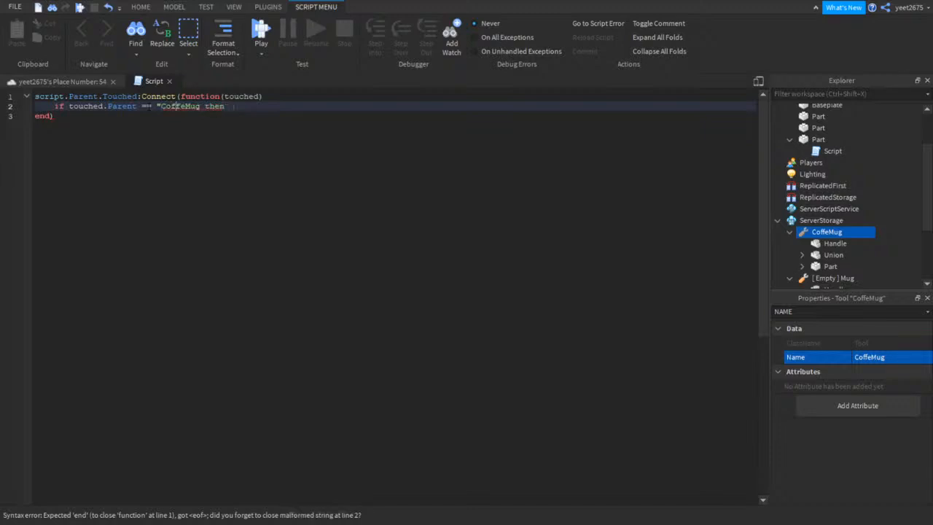
pyautogui.write('"')
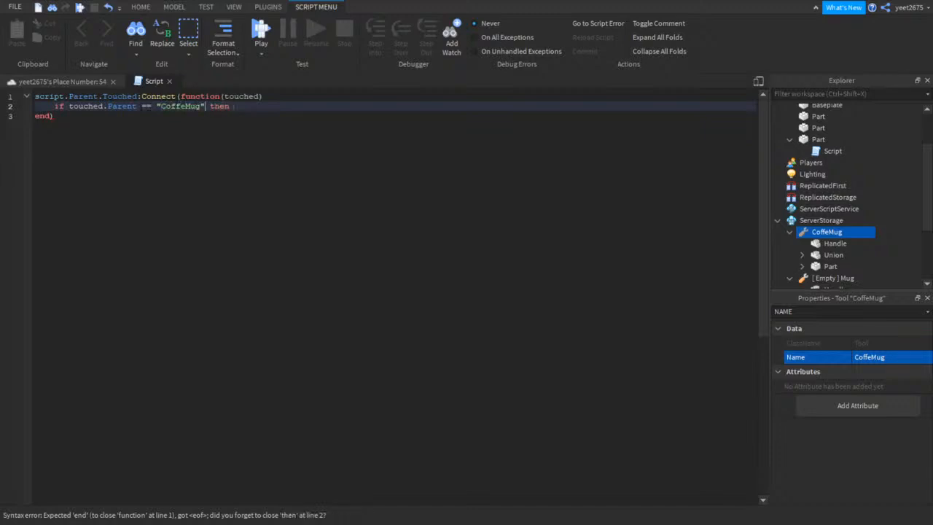
pyautogui.click(136, 107)
pyautogui.write('.Name')
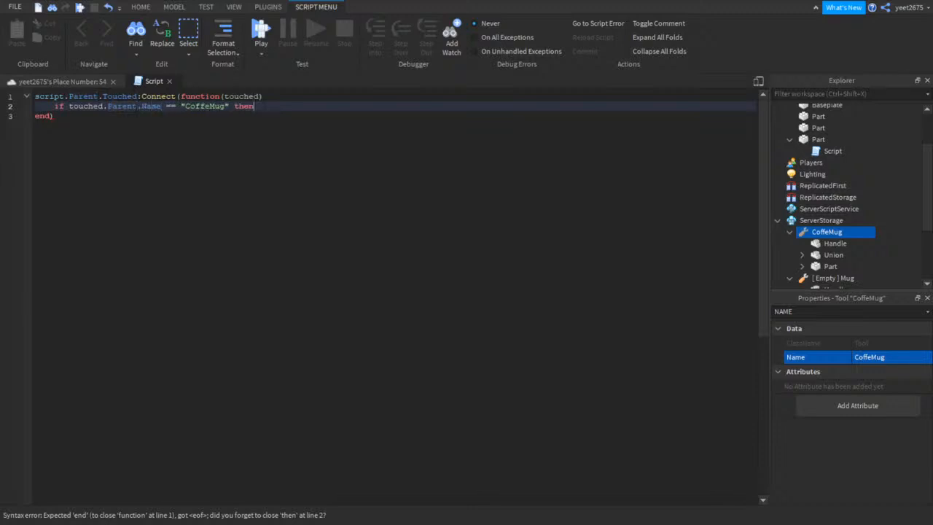
# Rename the [ Empty ] Mug tool in ServerStorage to EmptyMug
pyautogui.click(857, 277)
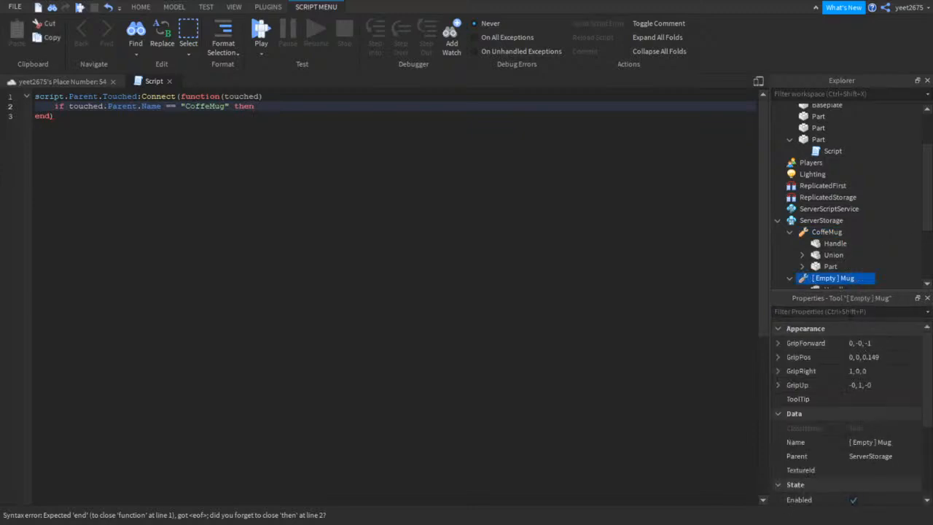
pyautogui.click(851, 311)
pyautogui.write('name')
pyautogui.click(879, 356)
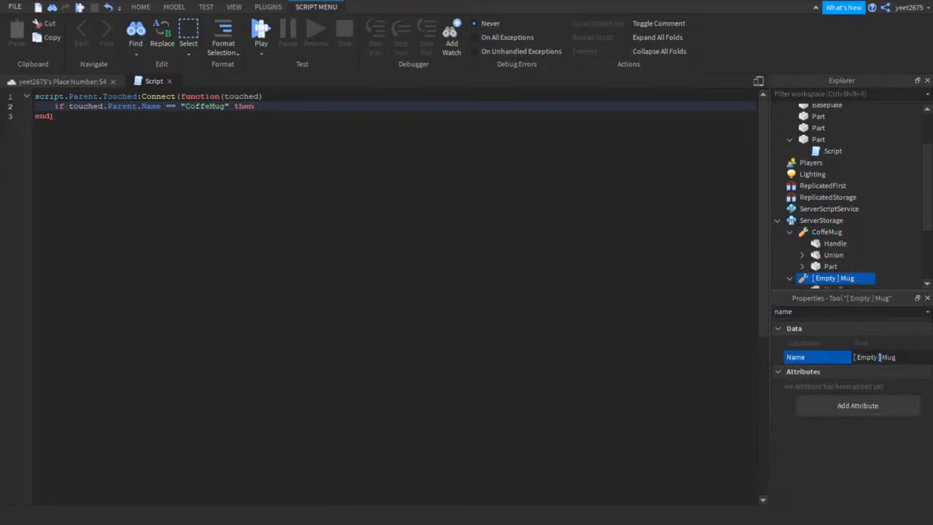
pyautogui.press('BackSpace')
pyautogui.press('BackSpace')
pyautogui.press('Right')
pyautogui.press('Right')
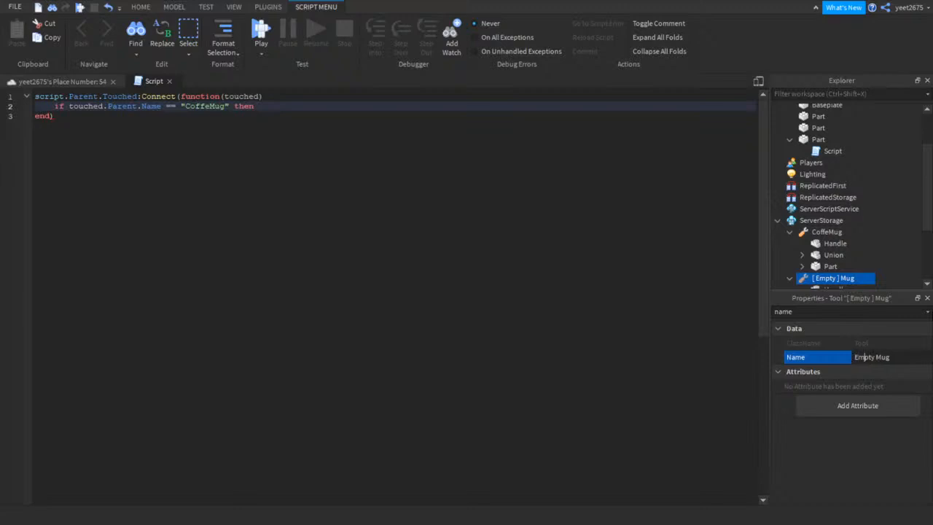
pyautogui.press('BackSpace')
pyautogui.press('Return')
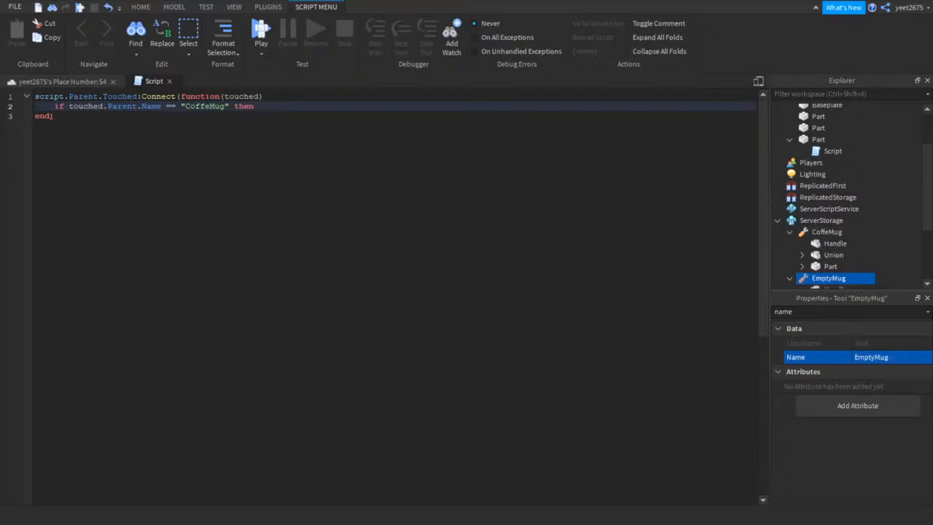
# Change the compared name in the if condition to "EmptyMug" and add an empty body line closed with end
pyautogui.moveTo(224, 105); pyautogui.dragTo(191, 107)
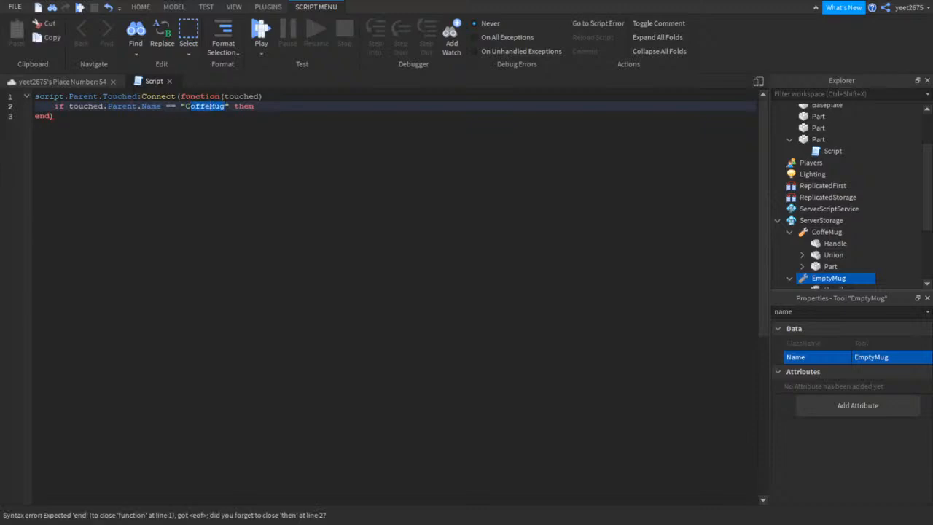
pyautogui.press('BackSpace')
pyautogui.press('BackSpace')
pyautogui.write('Empty')
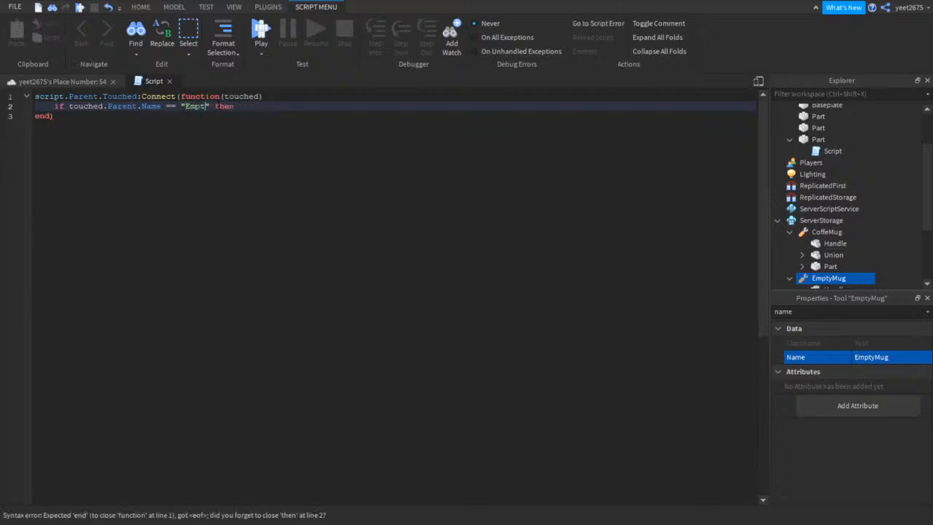
pyautogui.write('Mug')
pyautogui.press('Return')
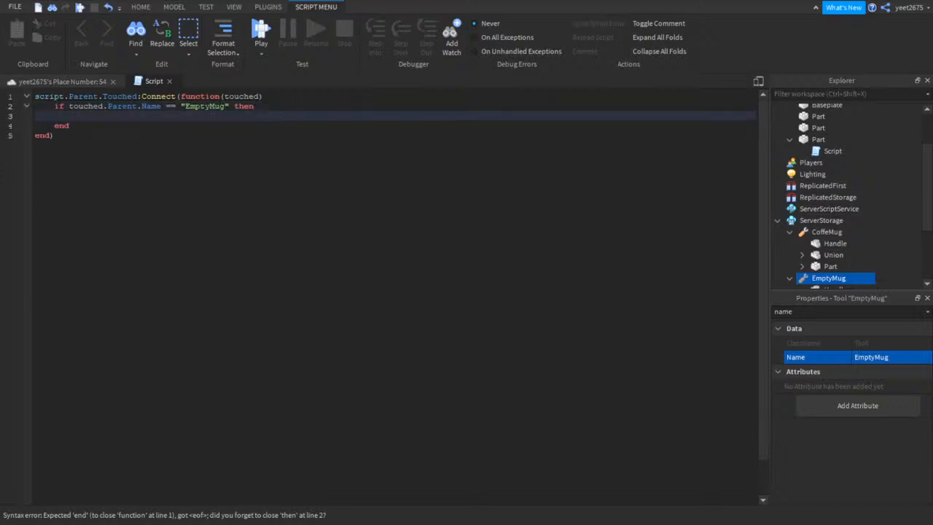
pyautogui.write('new')
pyautogui.press('BackSpace')
pyautogui.press('BackSpace')
pyautogui.press('BackSpace')
pyautogui.press('BackSpace')
pyautogui.press('BackSpace')
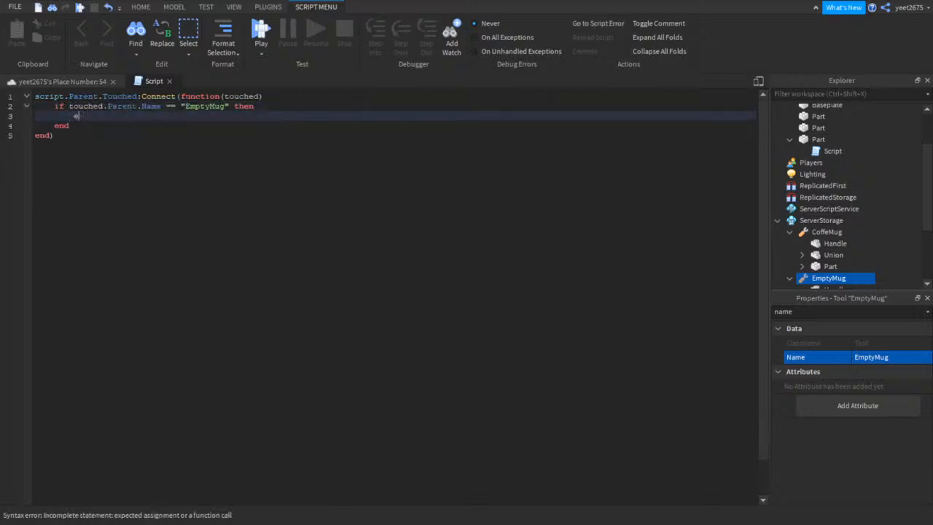
pyautogui.press('BackSpace')
pyautogui.press('Return')
pyautogui.write('then')
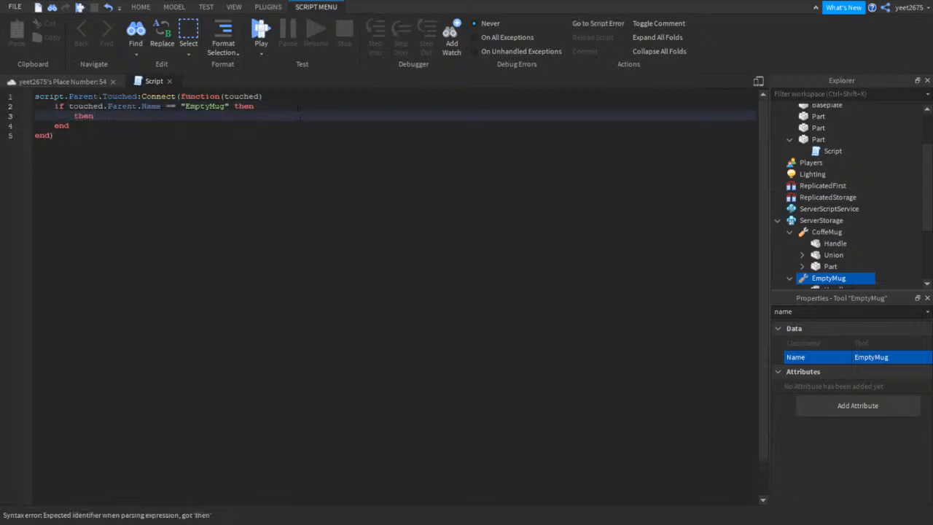
pyautogui.press('BackSpace')
pyautogui.press('BackSpace')
pyautogui.press('BackSpace')
pyautogui.press('BackSpace')
pyautogui.write('o')
pyautogui.press('BackSpace')
pyautogui.write('hen ')
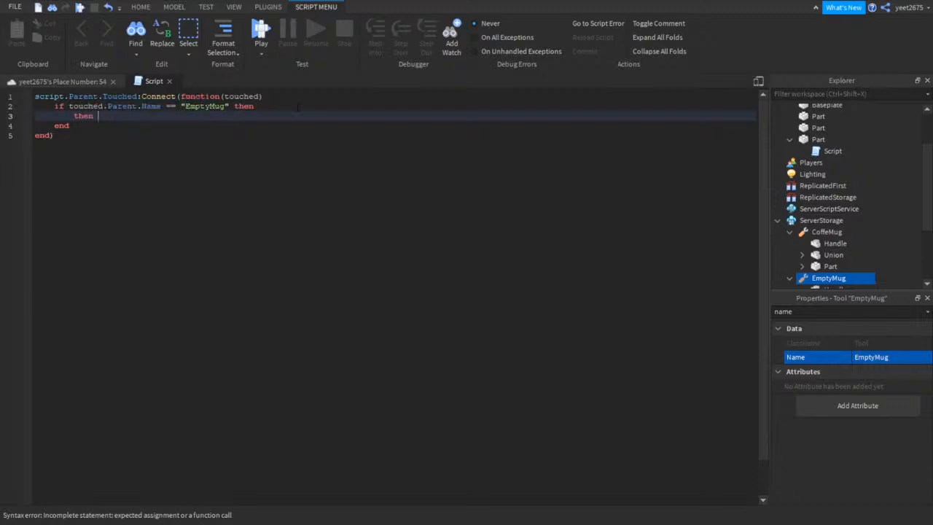
pyautogui.write('EmptyMug')
pyautogui.press('BackSpace')
pyautogui.press('BackSpace')
pyautogui.press('BackSpace')
pyautogui.press('BackSpace')
pyautogui.press('BackSpace')
pyautogui.press('BackSpace')
pyautogui.press('BackSpace')
pyautogui.press('BackSpace')
pyautogui.press('BackSpace')
pyautogui.press('BackSpace')
pyautogui.press('BackSpace')
pyautogui.press('BackSpace')
pyautogui.press('BackSpace')
pyautogui.press('BackSpace')
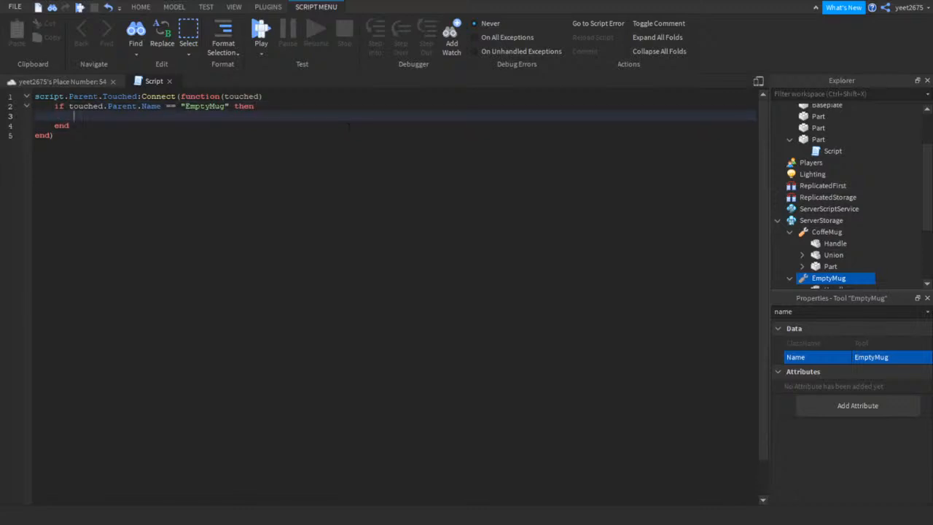
# Declare the variable local EmptyMug = script.Parent inside the if block
pyautogui.write('local Empty Mug')
pyautogui.press('BackSpace')
pyautogui.press('BackSpace')
pyautogui.press('BackSpace')
pyautogui.press('BackSpace')
pyautogui.press('BackSpace')
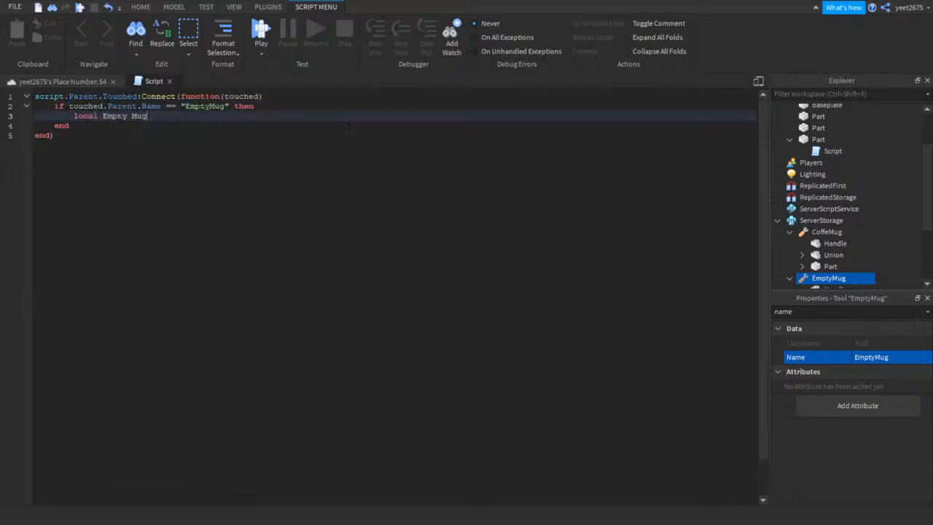
pyautogui.write('Mug = script.Parent')
pyautogui.press('Return')
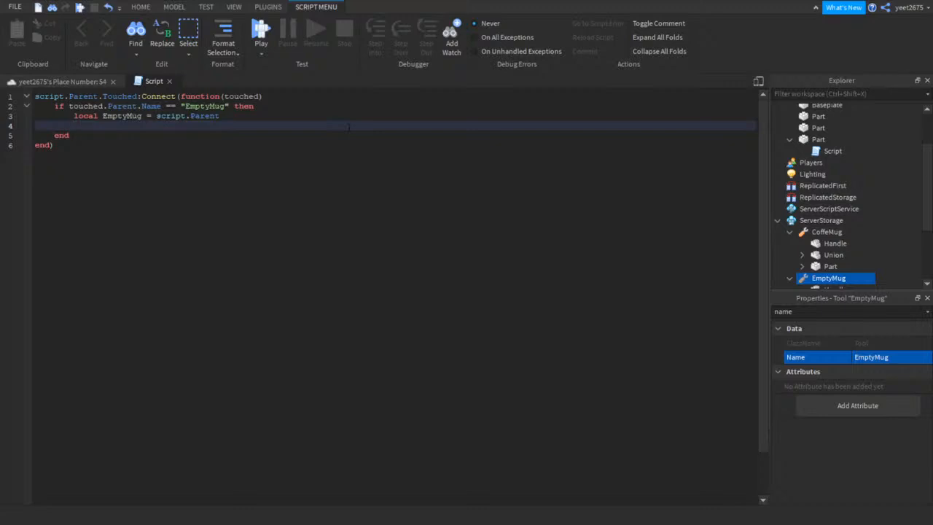
# Add the line EmptyMug.Parent:Destroy() below the EmptyMug variable inside the if block
pyautogui.write('EmptyMug/')
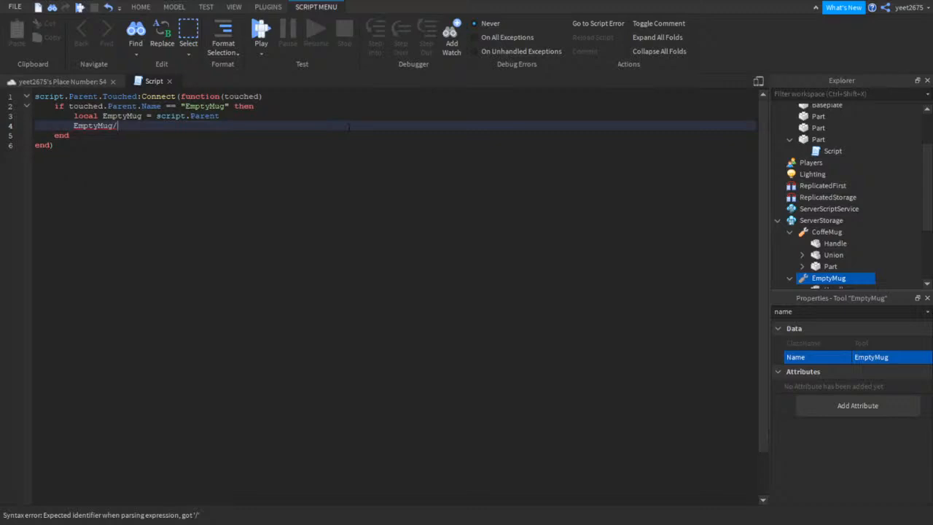
pyautogui.press('BackSpace')
pyautogui.write('.')
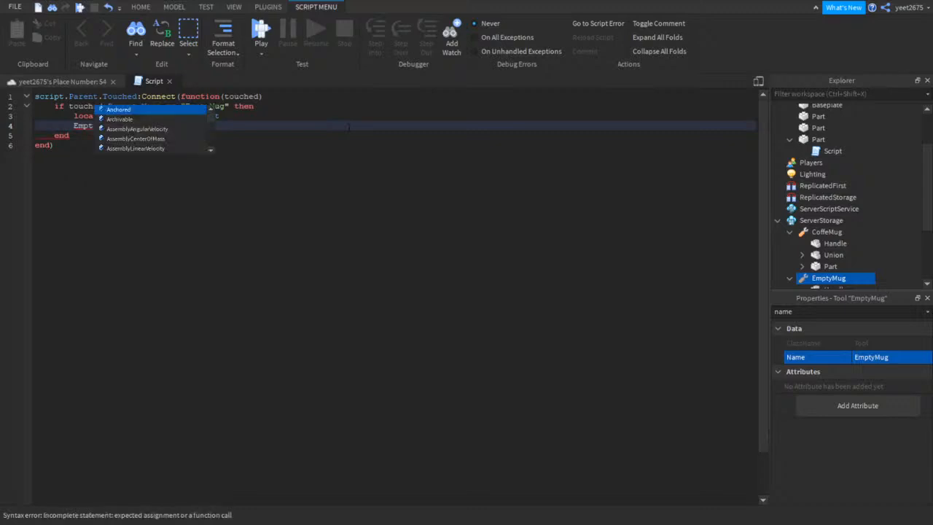
pyautogui.press('BackSpace')
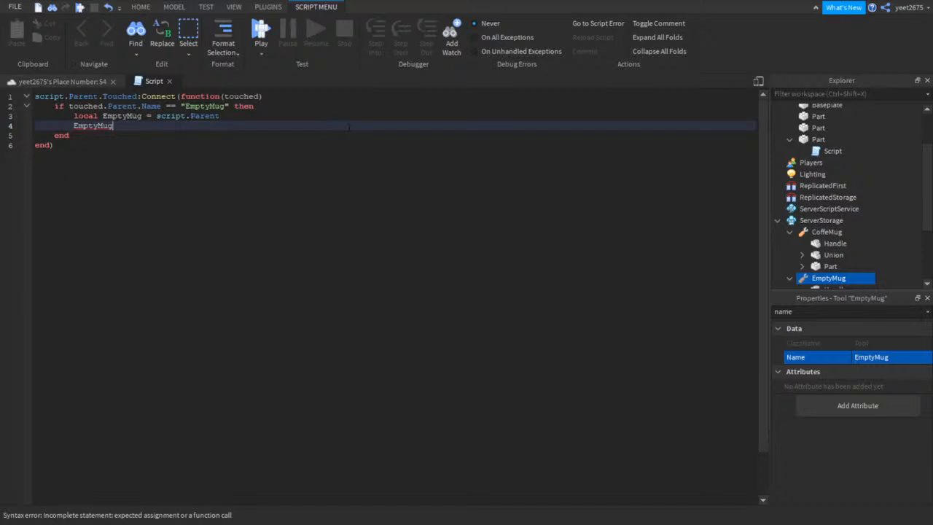
pyautogui.write('.Parent =m')
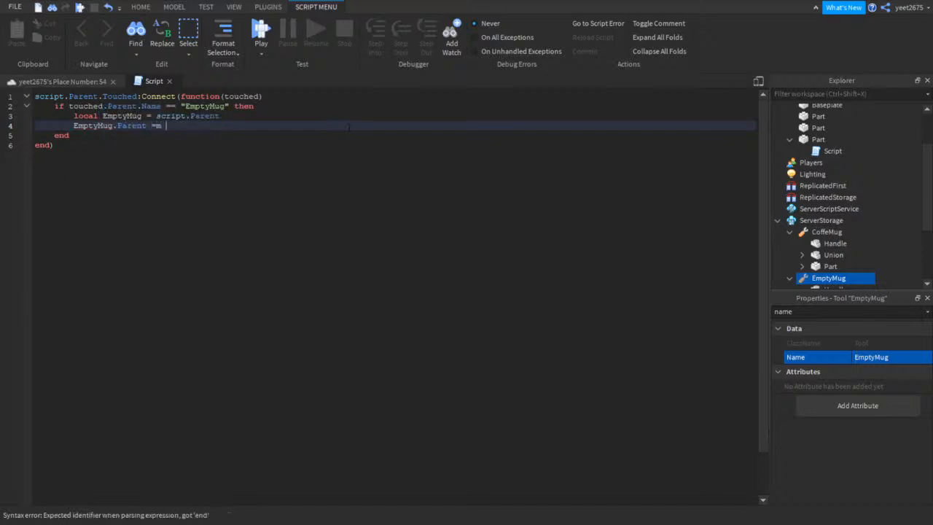
pyautogui.press('BackSpace')
pyautogui.press('BackSpace')
pyautogui.press('BackSpace')
pyautogui.press('BackSpace')
pyautogui.press('BackSpace')
pyautogui.press('BackSpace')
pyautogui.press('BackSpace')
pyautogui.press('Tab')
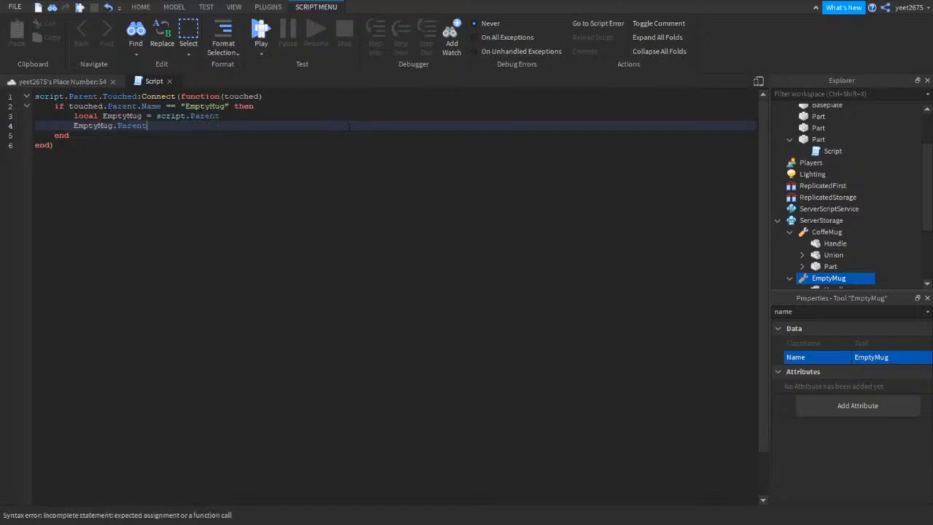
pyautogui.write(':D')
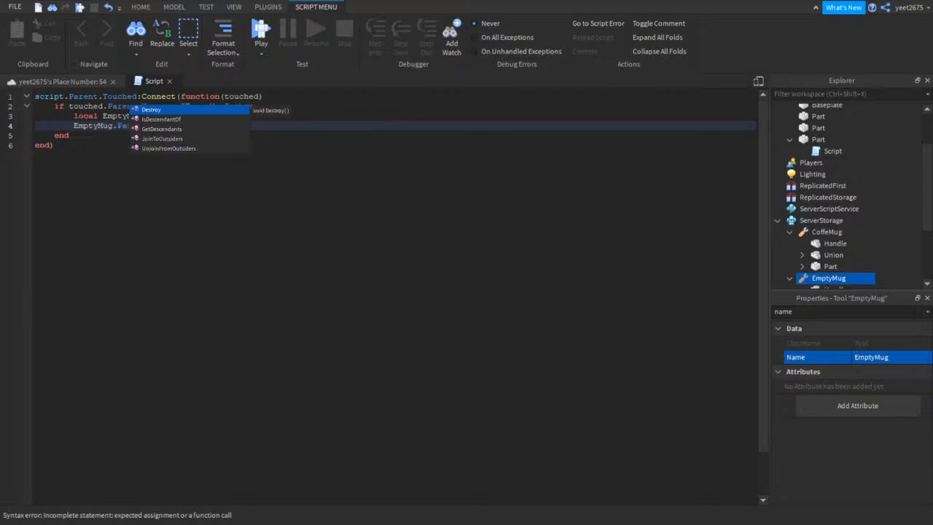
pyautogui.press('Tab')
pyautogui.press('Return')
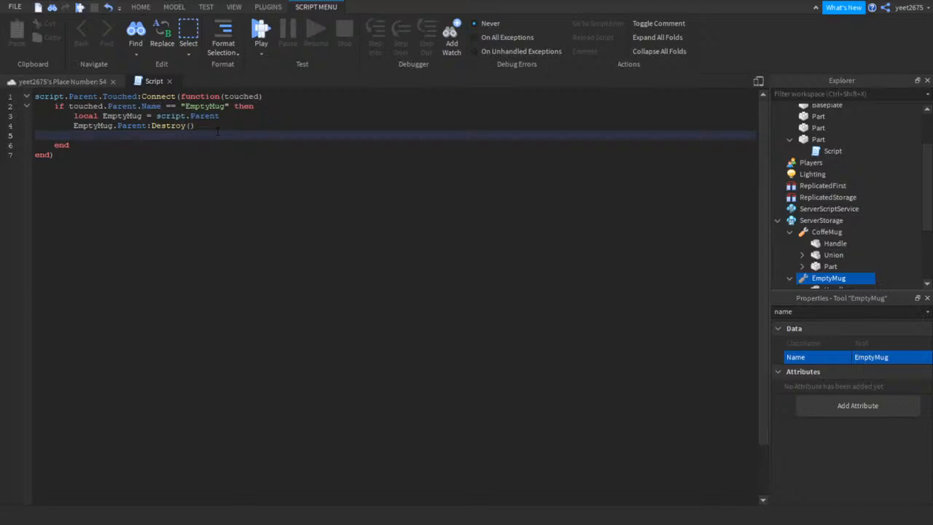
pyautogui.write('e')
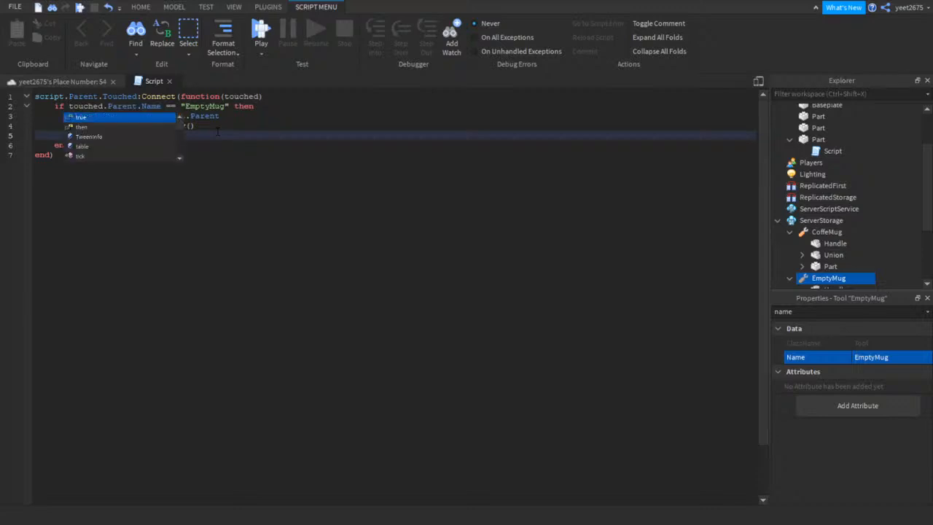
pyautogui.press('BackSpace')
pyautogui.press('BackSpace')
pyautogui.press('BackSpace')
pyautogui.press('BackSpace')
pyautogui.press('Return')
pyautogui.write('script.P')
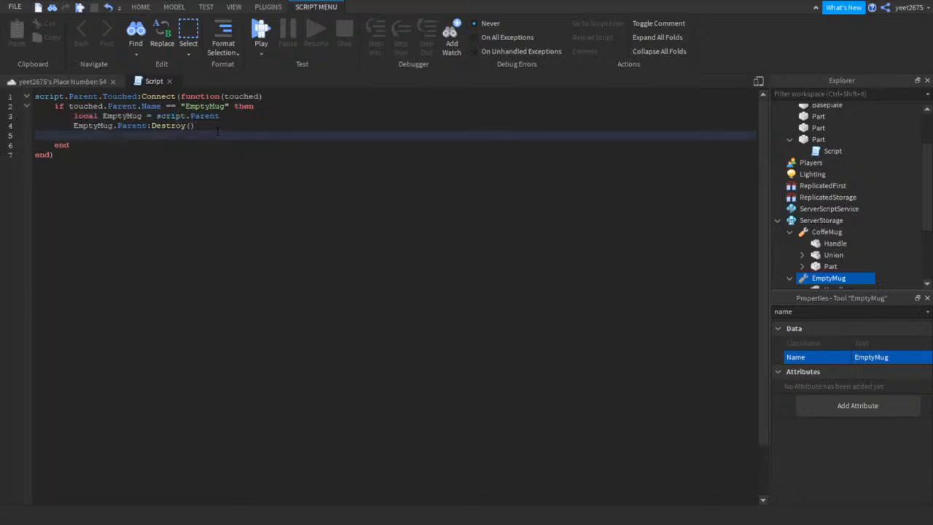
pyautogui.press('BackSpace')
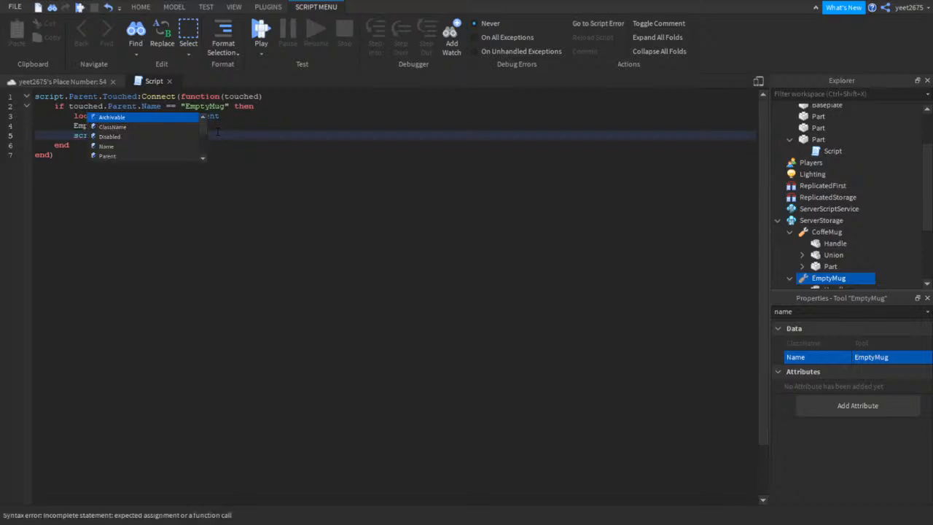
pyautogui.write('Cof')
pyautogui.press('BackSpace')
pyautogui.press('BackSpace')
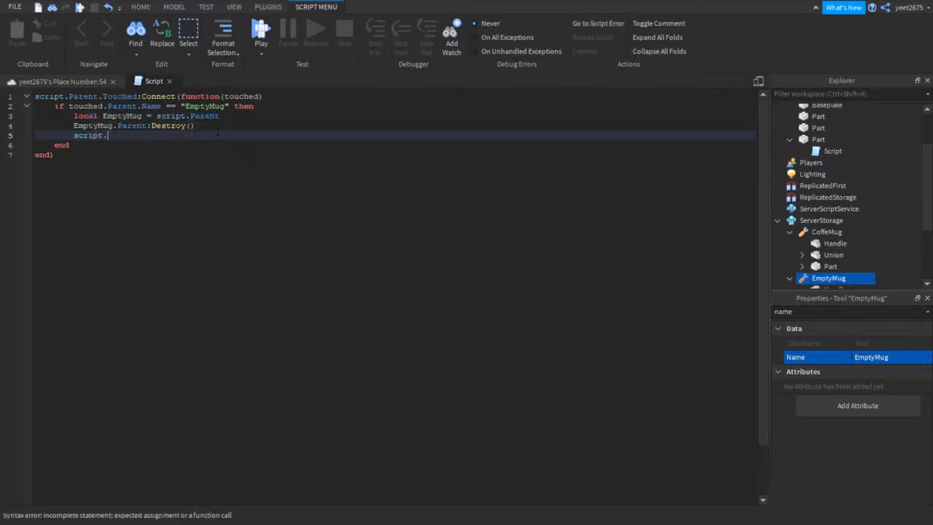
pyautogui.press('BackSpace')
pyautogui.press('BackSpace')
pyautogui.press('BackSpace')
pyautogui.press('BackSpace')
pyautogui.press('BackSpace')
pyautogui.press('BackSpace')
pyautogui.press('BackSpace')
pyautogui.press('BackSpace')
pyautogui.press('BackSpace')
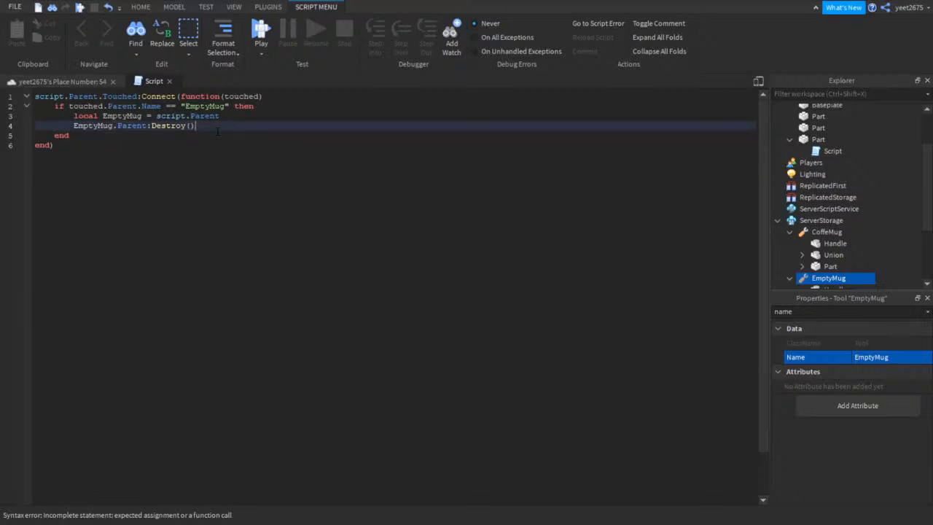
# Declare local CM = game.ServerStorage.CoffeMug:Clone() on a new line below the Destroy call
pyautogui.press('Return')
pyautogui.write('local Cof')
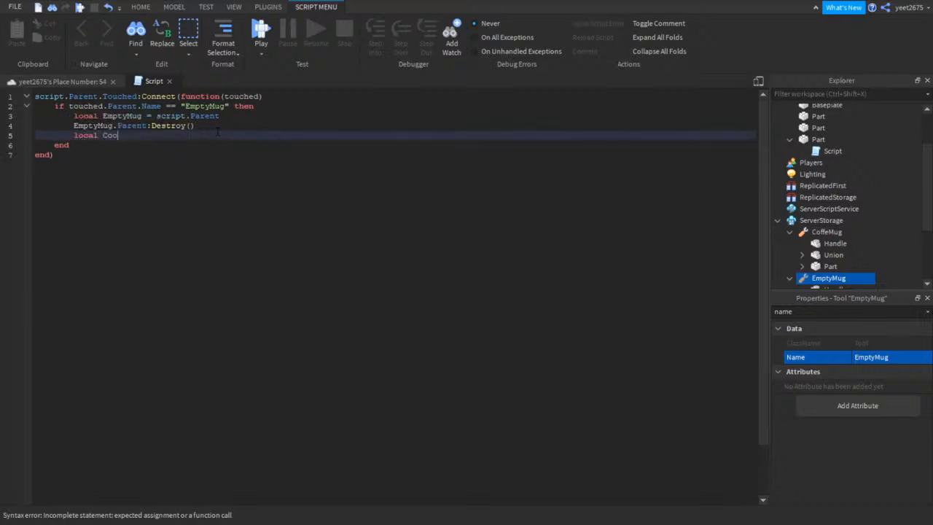
pyautogui.press('BackSpace')
pyautogui.press('BackSpace')
pyautogui.press('BackSpace')
pyautogui.write('C')
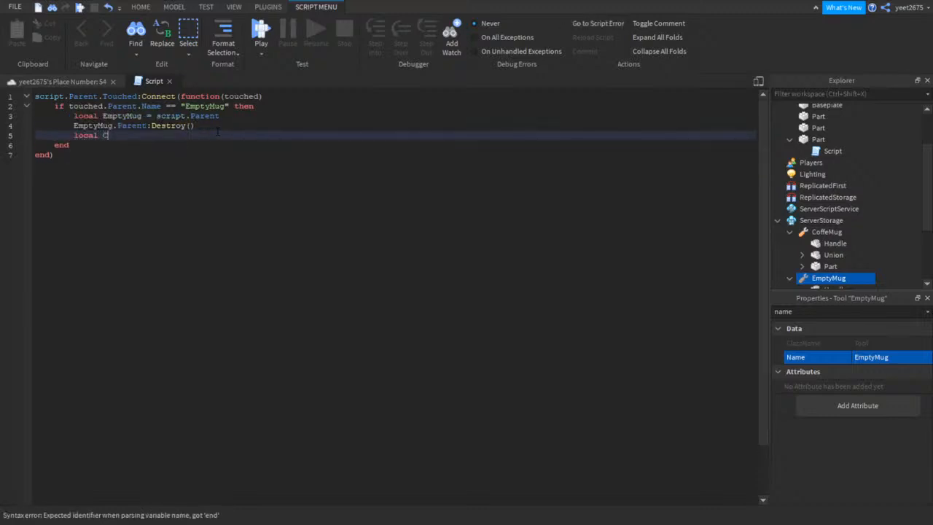
pyautogui.write('M = s')
pyautogui.press('Tab')
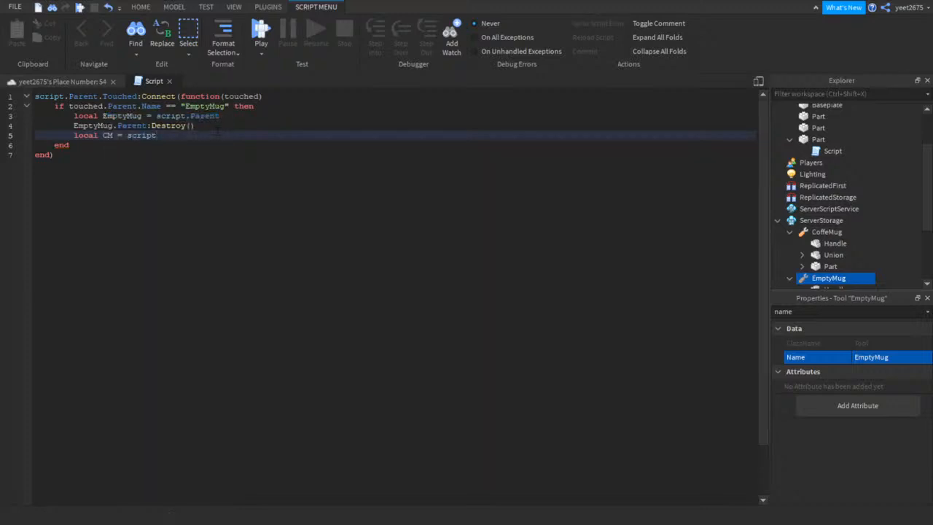
pyautogui.press('BackSpace')
pyautogui.press('BackSpace')
pyautogui.press('BackSpace')
pyautogui.press('BackSpace')
pyautogui.press('BackSpace')
pyautogui.press('BackSpace')
pyautogui.write('game.')
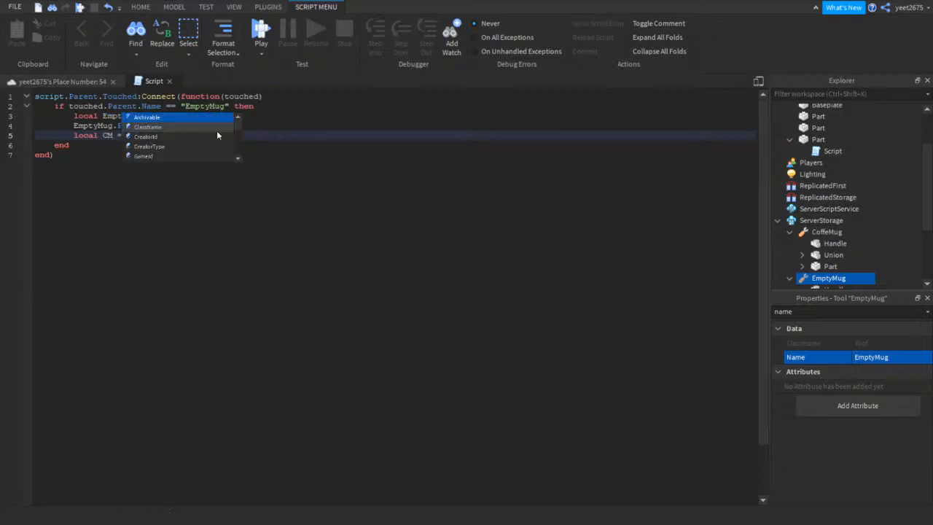
pyautogui.write('Serve')
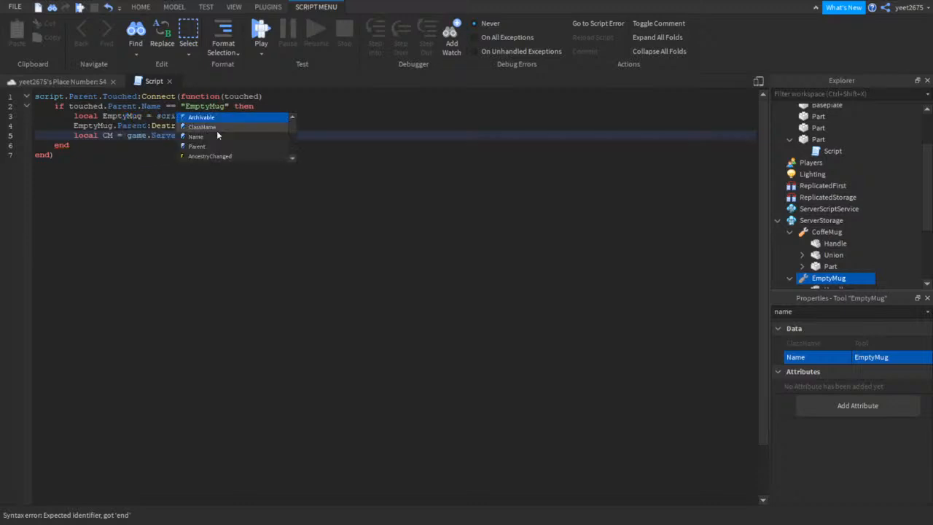
pyautogui.press('Tab')
pyautogui.write('.Cof')
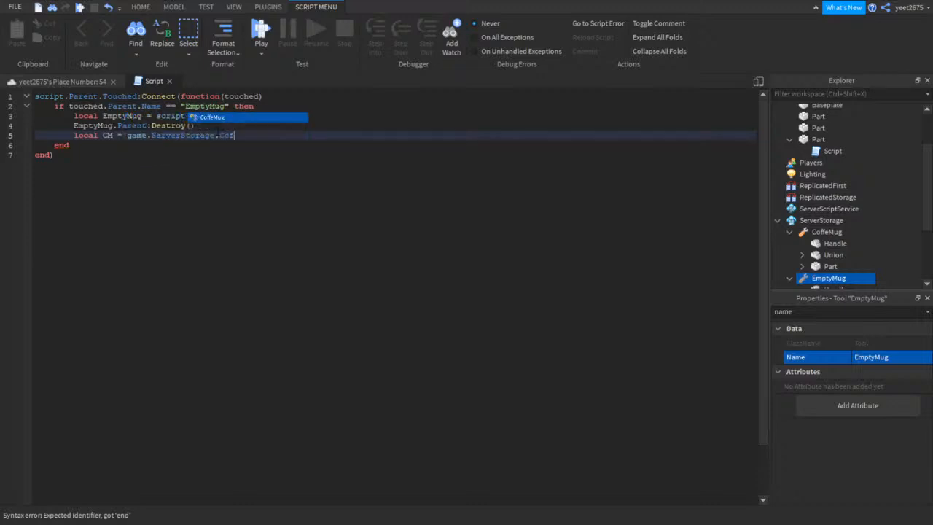
pyautogui.press('Tab')
pyautogui.write(':Cl')
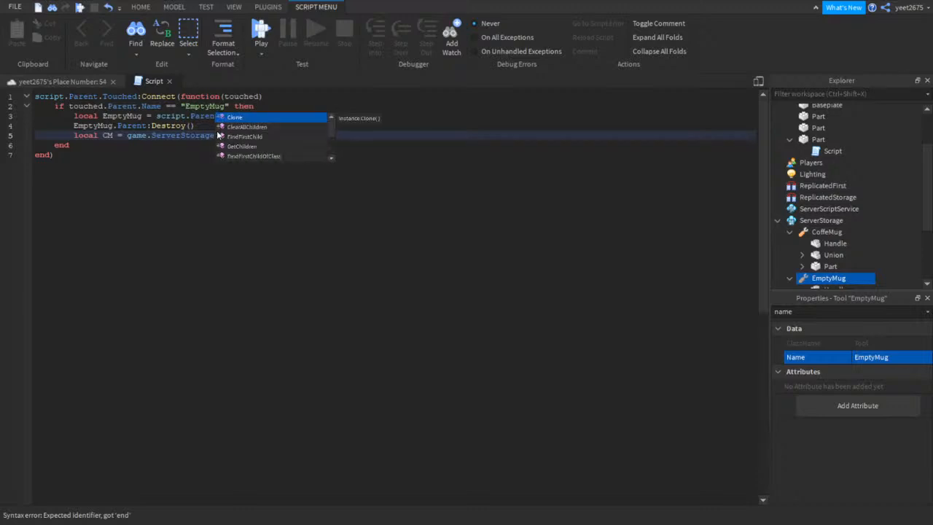
pyautogui.press('Tab')
pyautogui.press('Return')
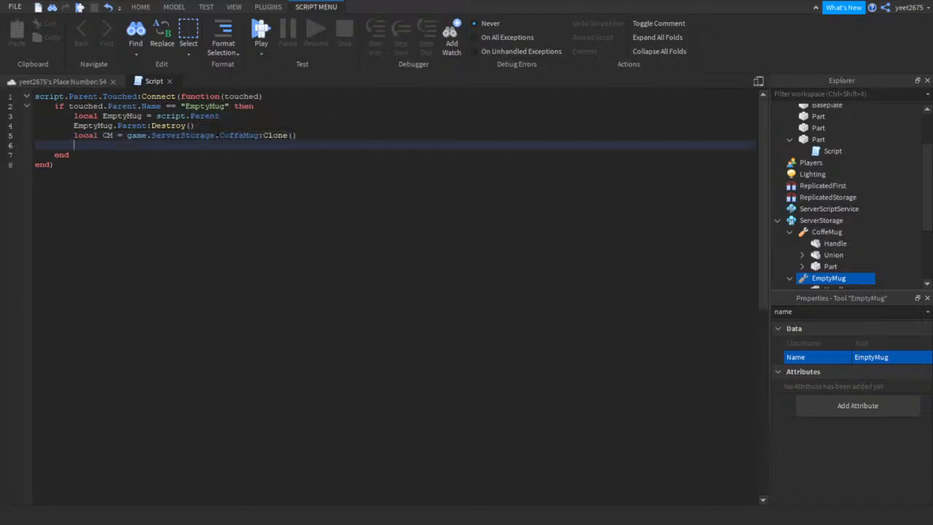
# Add a line below the clone declaration that assigns EmptyMug's Parent to CM.Parent
pyautogui.write('CM.Name')
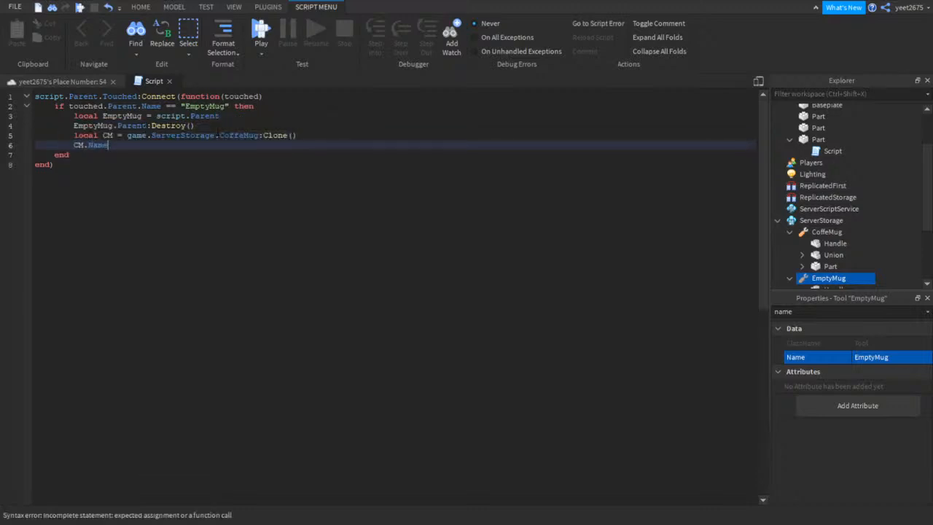
pyautogui.press('BackSpace')
pyautogui.press('BackSpace')
pyautogui.press('BackSpace')
pyautogui.press('BackSpace')
pyautogui.write('Parent =')
pyautogui.write('mptyMug.')
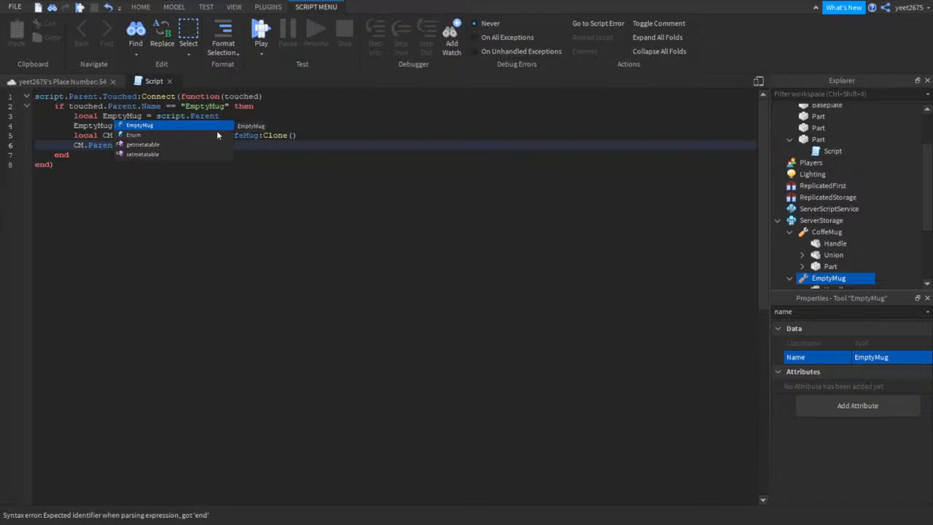
pyautogui.press('Tab')
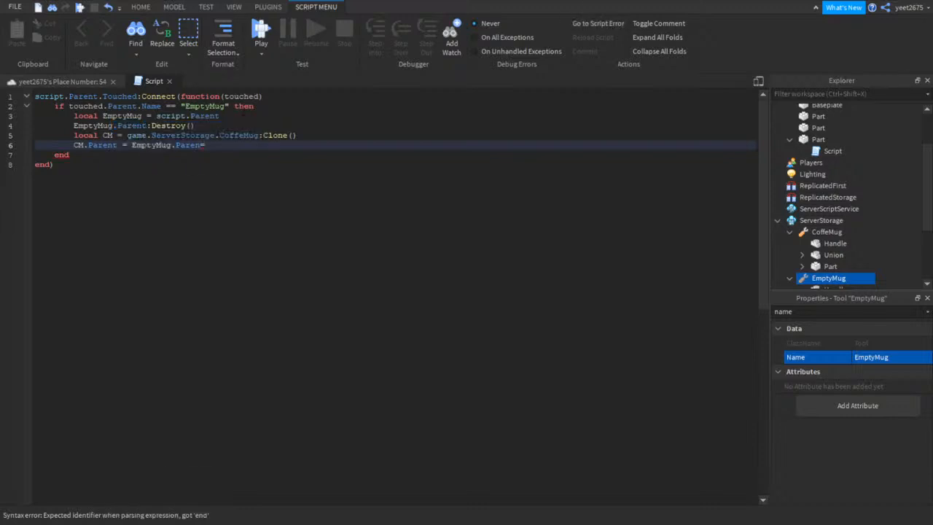
# Insert the line local Character = EmptyMug.Parent directly below the EmptyMug variable declaration
pyautogui.click(244, 115)
pyautogui.press('Return')
pyautogui.write('local')
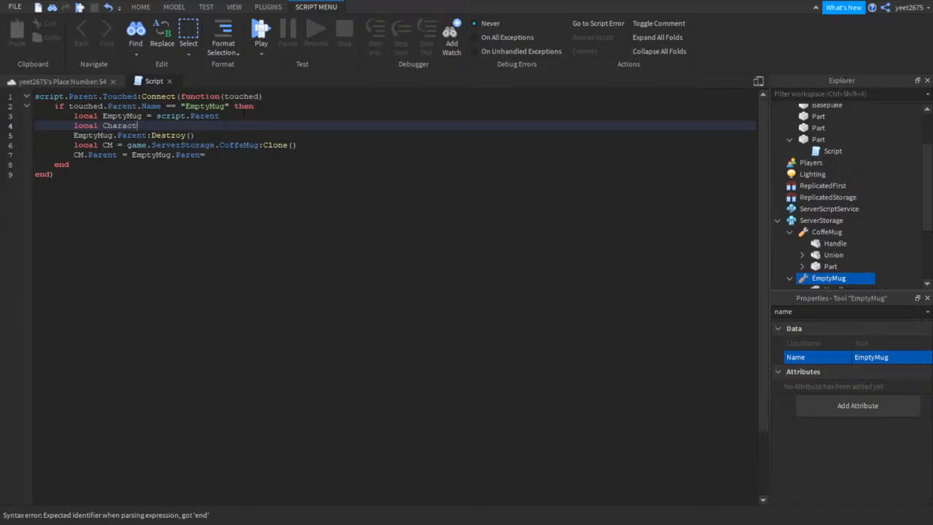
pyautogui.write('Character = E')
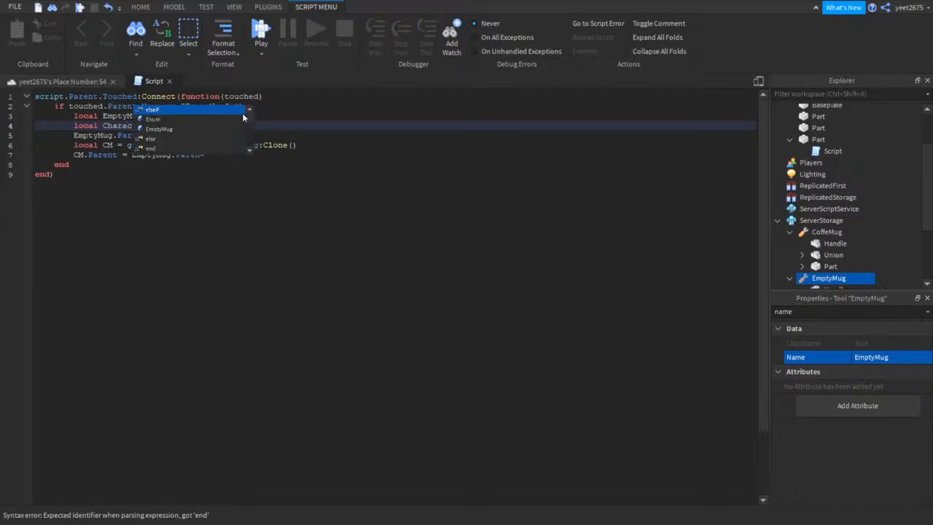
pyautogui.press('Down')
pyautogui.press('Right')
pyautogui.click(216, 126)
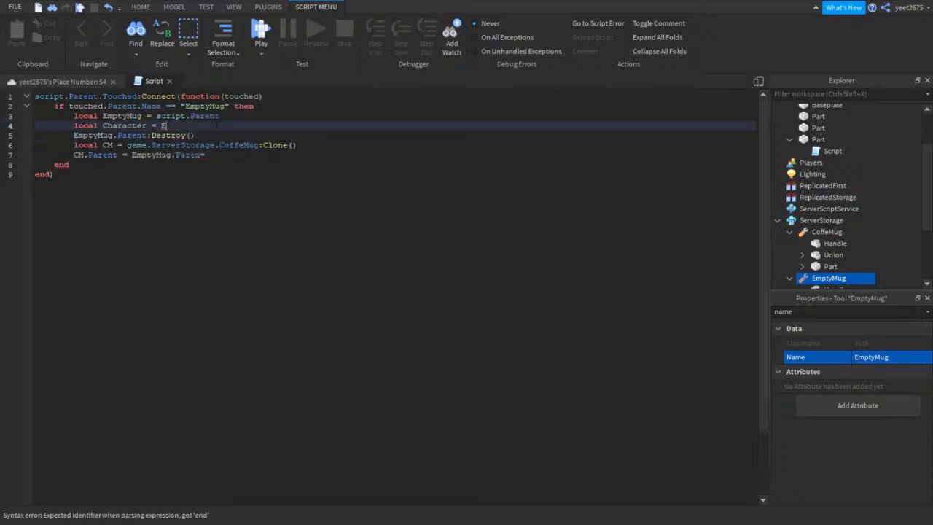
pyautogui.write('m')
pyautogui.press('Tab')
pyautogui.write('.')
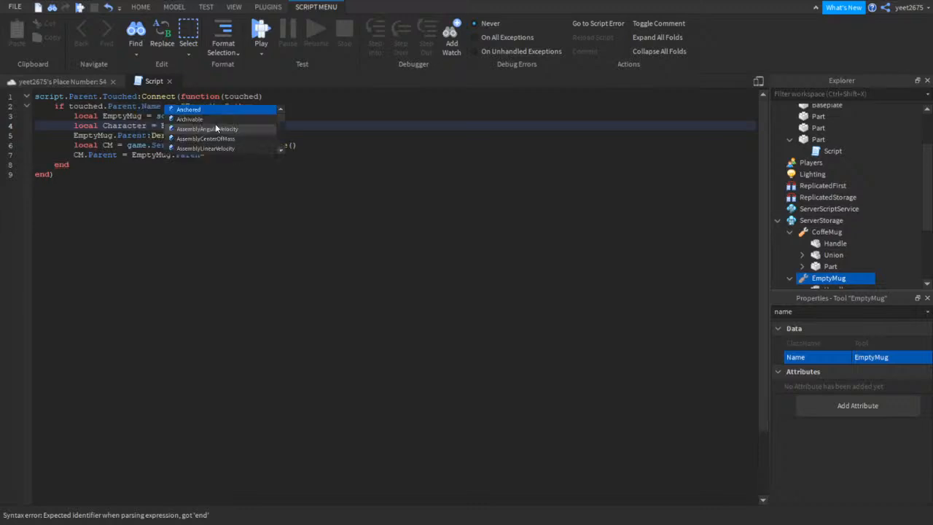
pyautogui.press('Tab')
# Replace the value assigned to CM.Parent with Character and start a new line below it
pyautogui.click(216, 155)
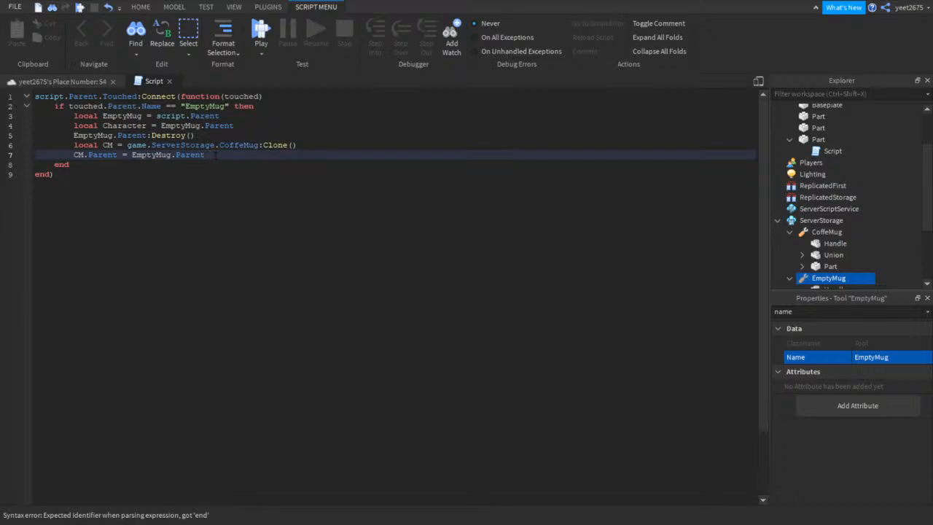
pyautogui.press('BackSpace')
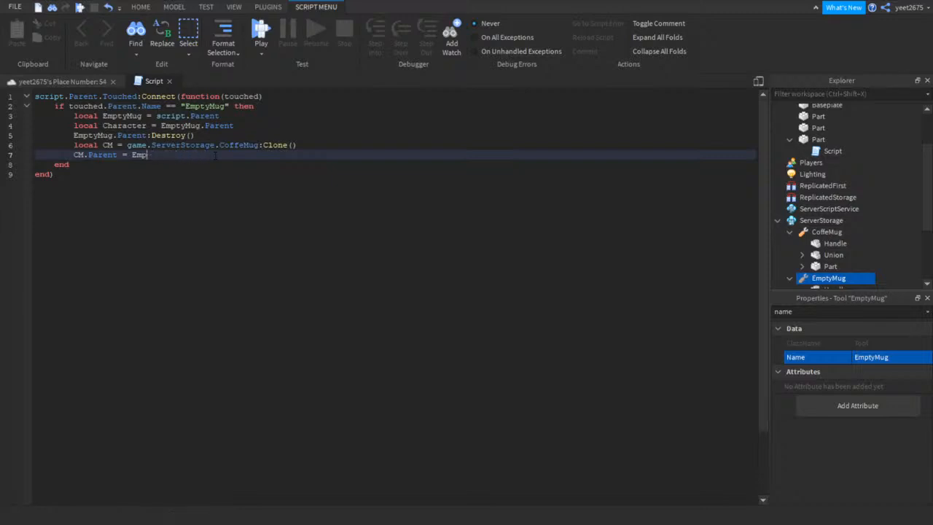
pyautogui.write('Character')
pyautogui.press('Return')
pyautogui.press('Return')
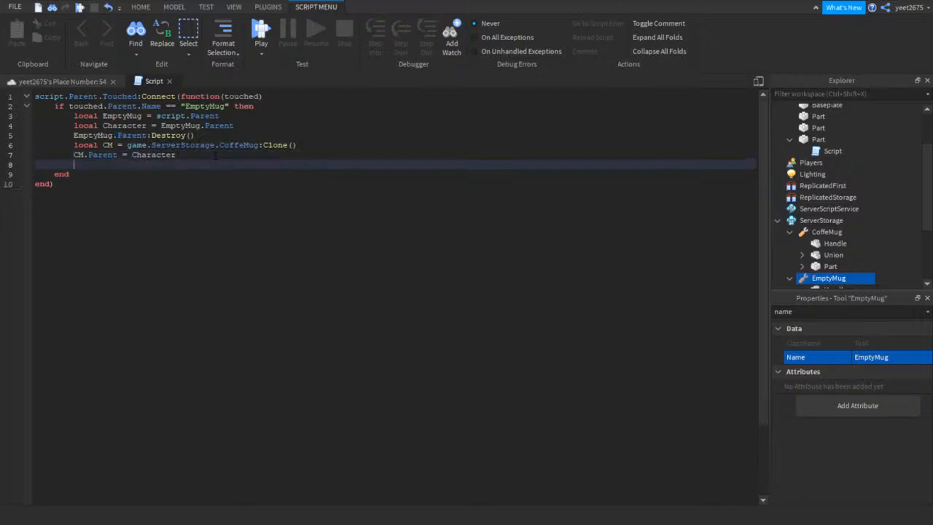
# Add the line CM.Name = "CoffeMug" as the last statement of the if block
pyautogui.write('CM.Na')
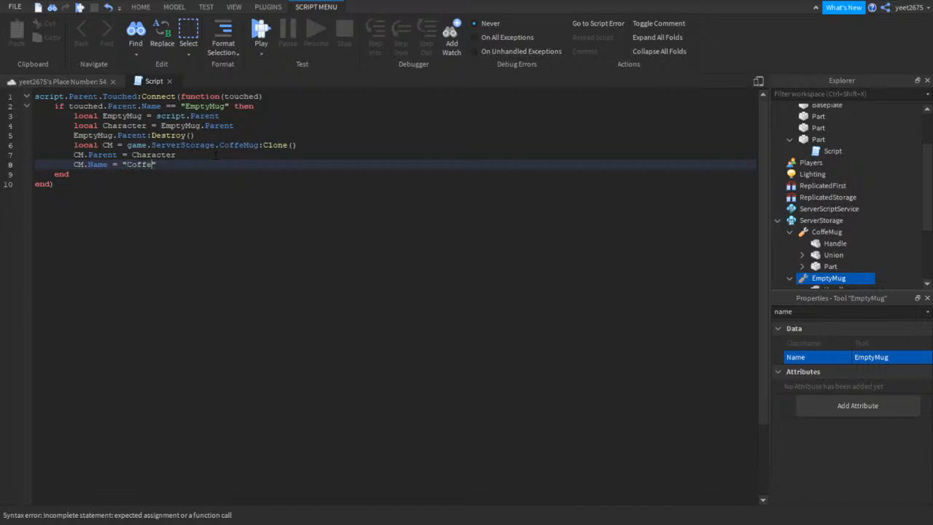
pyautogui.write('me = "CoffeMug"')
pyautogui.press('Return')
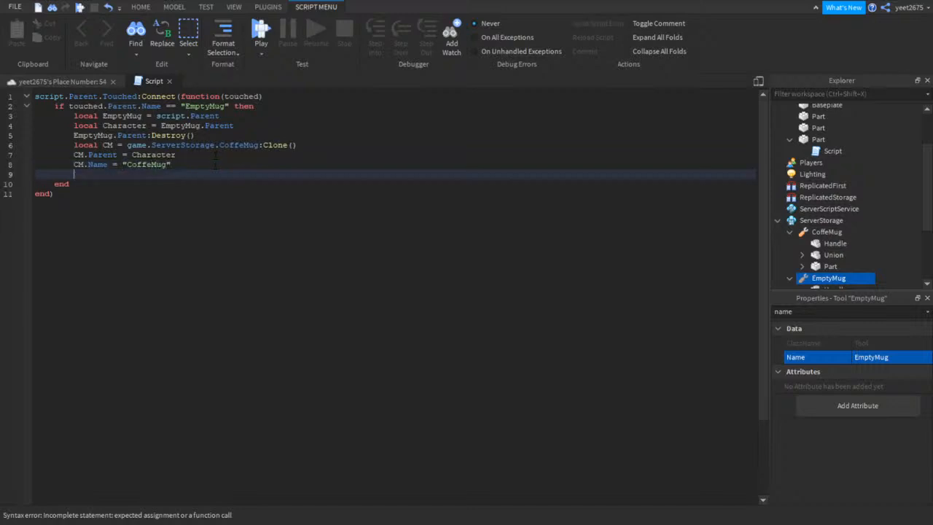
pyautogui.press('BackSpace')
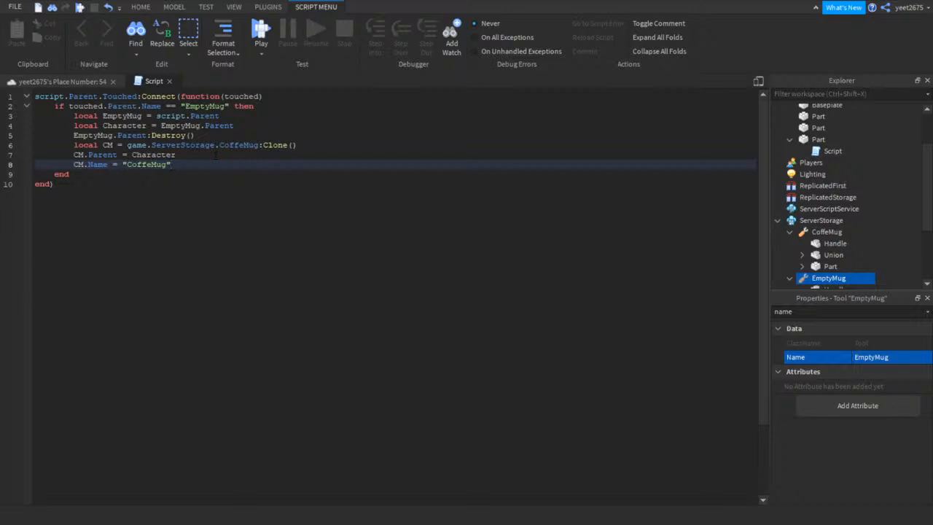
# Filter the EmptyMug tool's properties by "pa" and select its Parent property
pyautogui.click(813, 311)
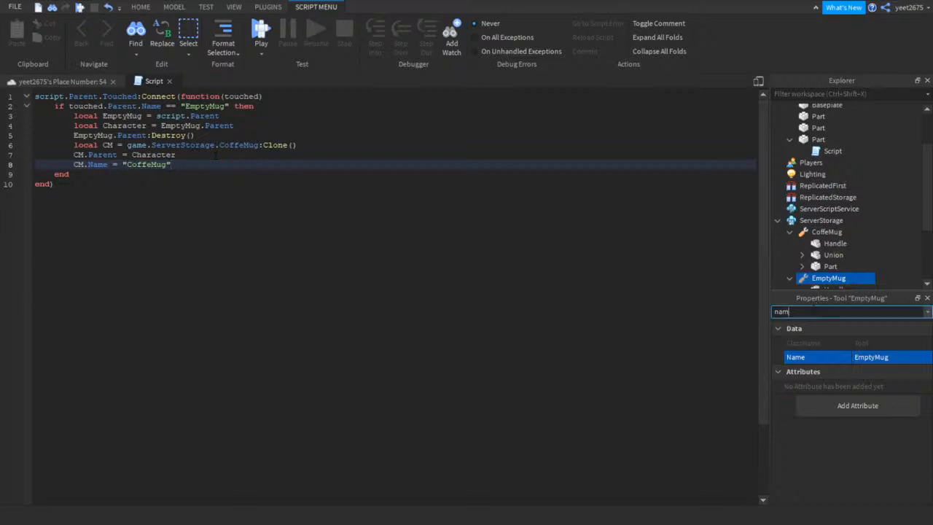
pyautogui.press('BackSpace')
pyautogui.press('BackSpace')
pyautogui.press('BackSpace')
pyautogui.write('pa')
pyautogui.click(808, 343)
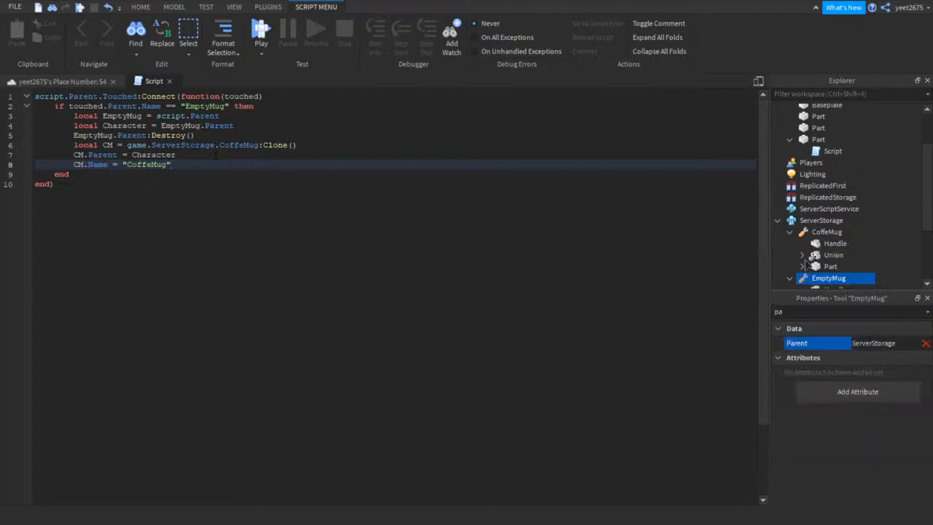
# Move the EmptyMug tool from ServerStorage into Workspace and turn off Anchored for its Handle and Union
pyautogui.moveTo(804, 262); pyautogui.dragTo(800, 105)
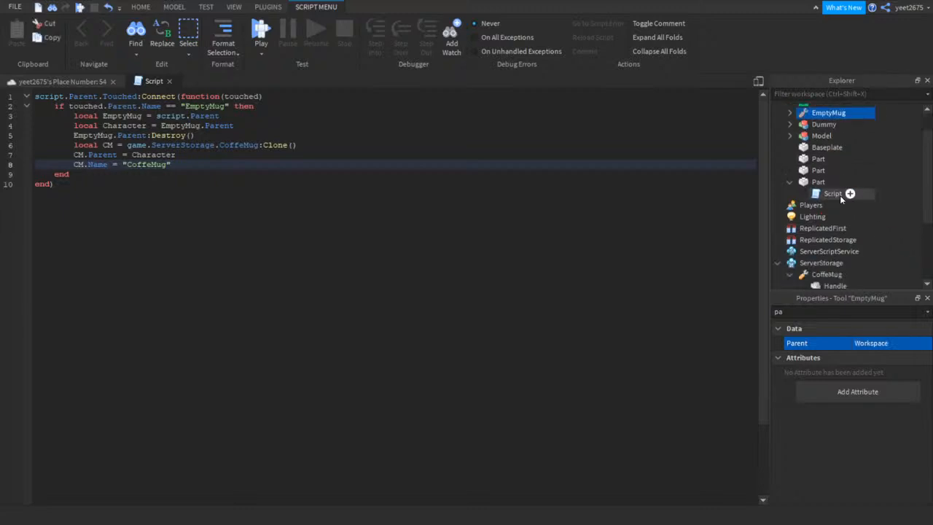
pyautogui.scroll(-3, 839, 195)
pyautogui.click(830, 224)
pyautogui.keyDown('shift'); pyautogui.click(821, 246); pyautogui.keyUp('shift')
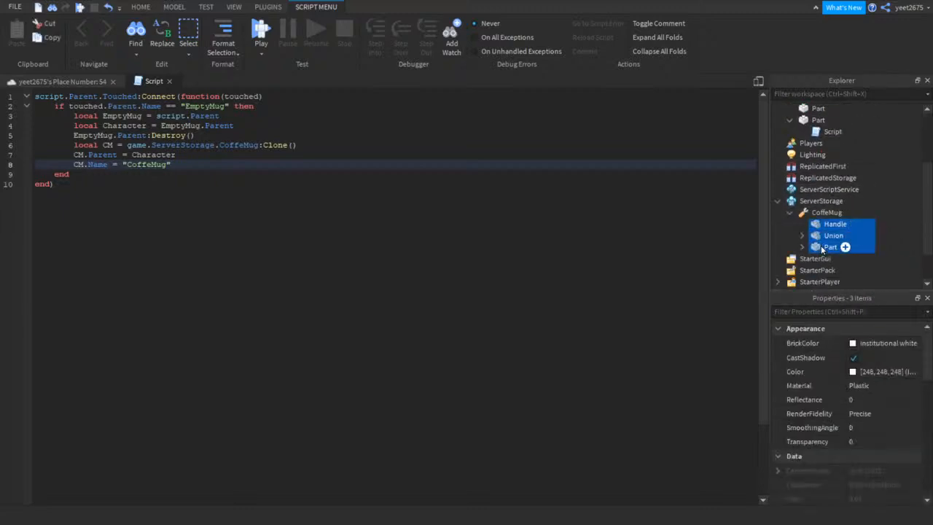
pyautogui.moveTo(821, 246); pyautogui.dragTo(825, 145)
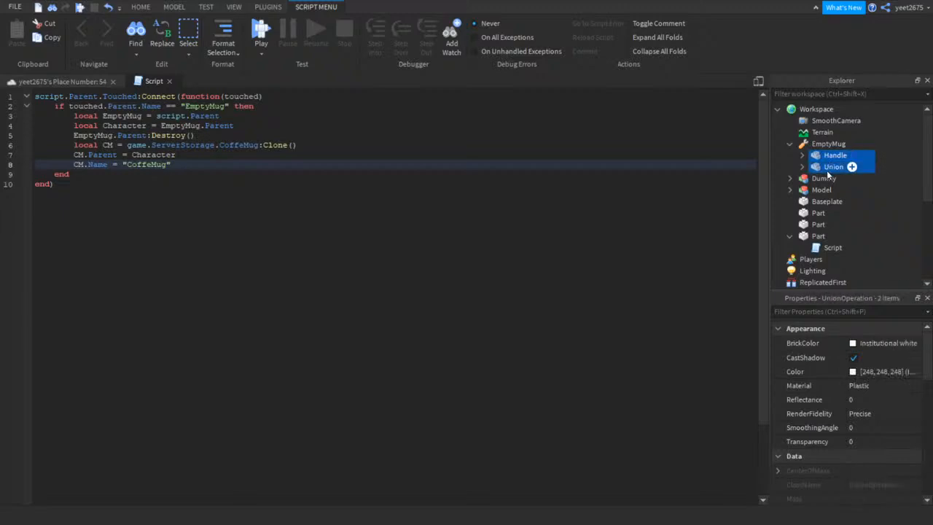
pyautogui.click(837, 311)
pyautogui.write('an')
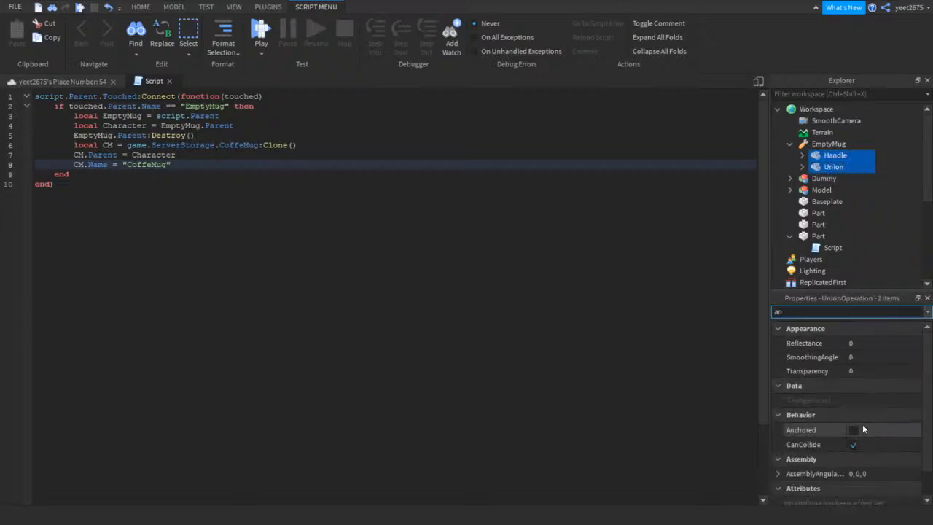
pyautogui.click(862, 429)
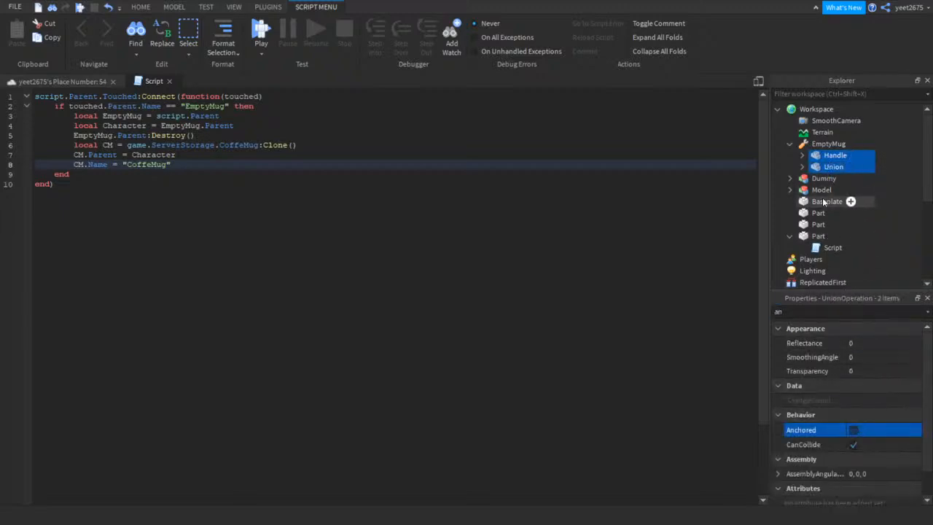
# Check the Anchored property of the CoffeMug's Handle, Union and Part by filtering their properties with "an"
pyautogui.scroll(-1, 823, 203)
pyautogui.click(821, 276)
pyautogui.scroll(-1, 820, 275)
pyautogui.keyDown('shift'); pyautogui.click(822, 243); pyautogui.keyUp('shift')
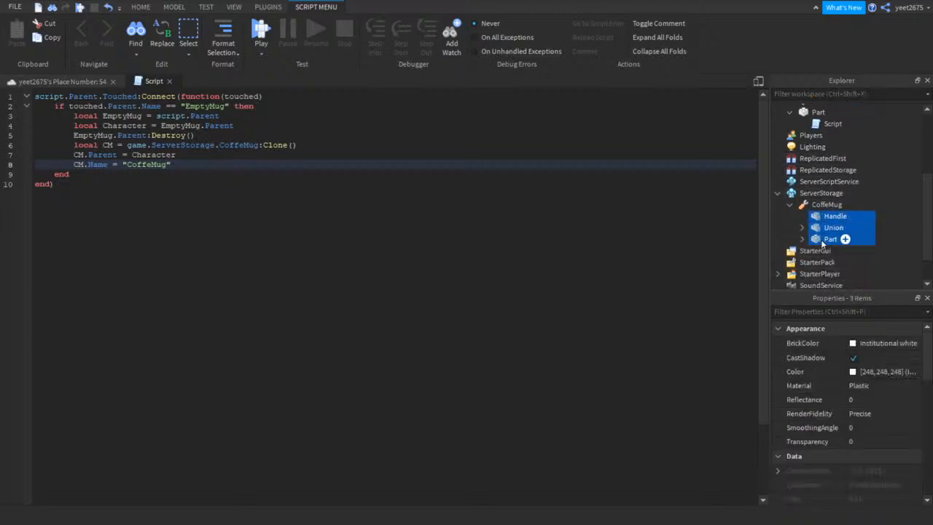
pyautogui.click(838, 311)
pyautogui.write('an')
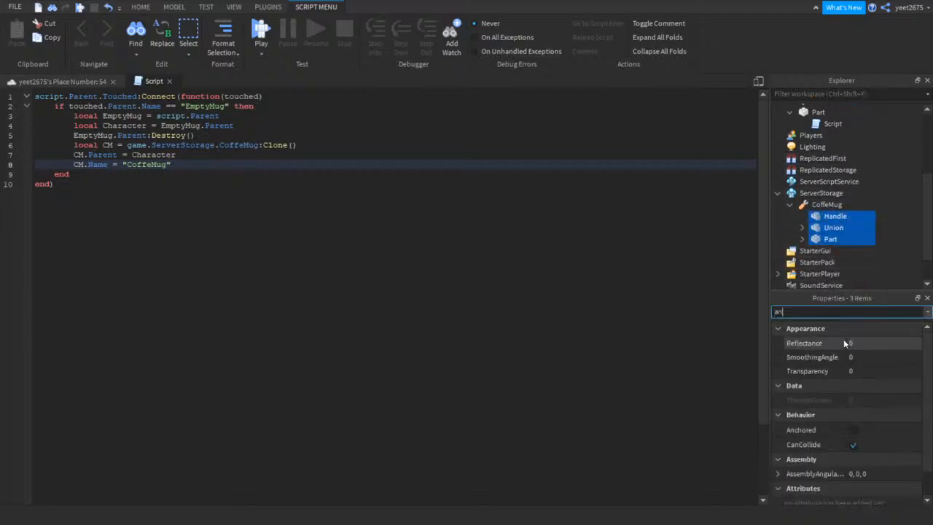
pyautogui.click(597, 314)
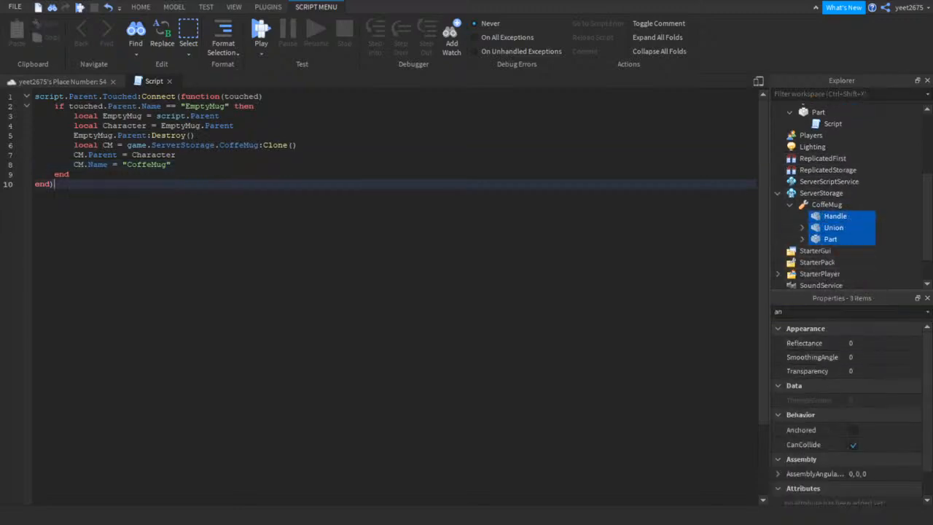
# Playtest the place briefly to check how the counter and coffee machine behave, and stop the test
pyautogui.click(61, 82)
pyautogui.click(77, 8)
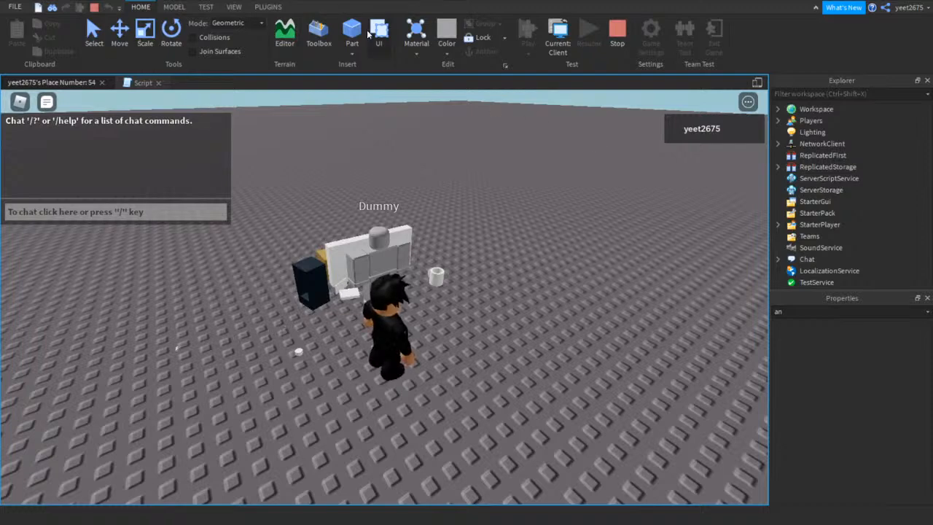
pyautogui.click(95, 8)
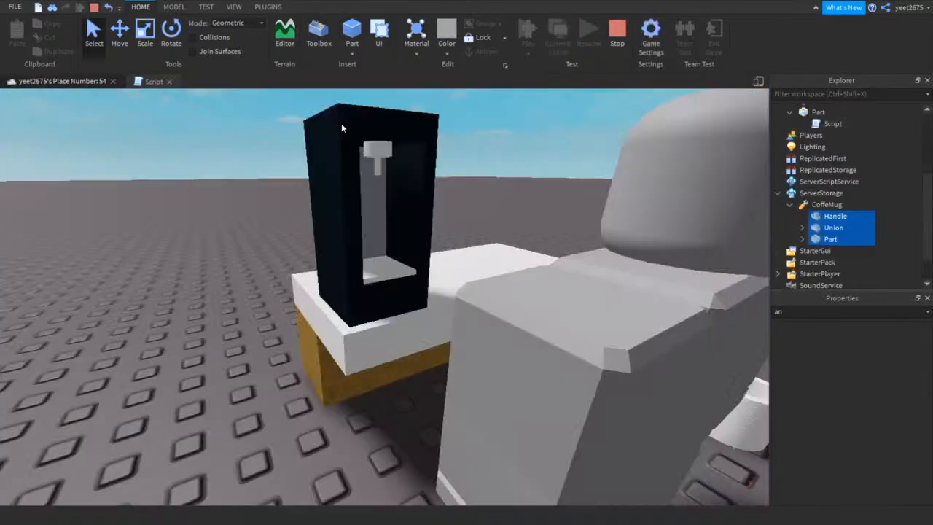
# Select the counter parts together with the coffee machine model and turn on their Anchored property
pyautogui.click(403, 176)
pyautogui.click(496, 145)
pyautogui.moveTo(495, 145); pyautogui.dragTo(495, 144, button='right')
pyautogui.press('s')
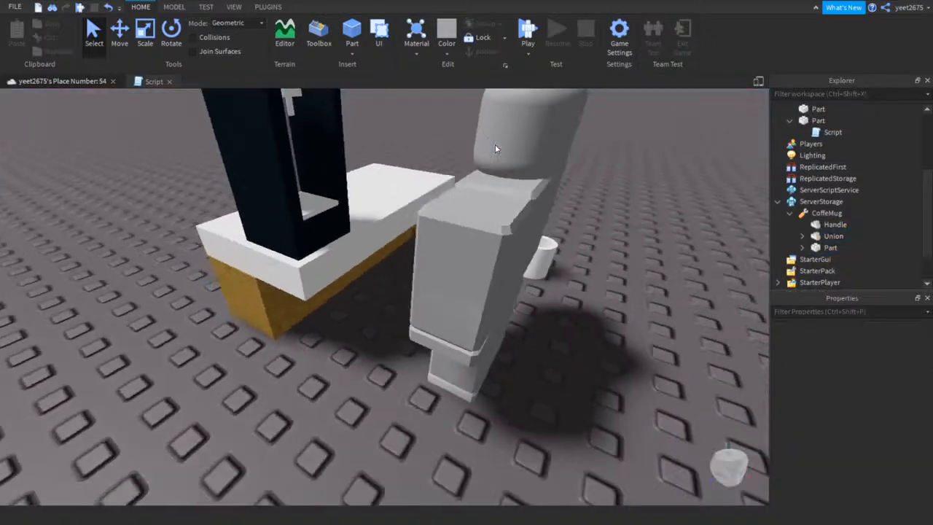
pyautogui.moveTo(499, 116); pyautogui.dragTo(298, 307)
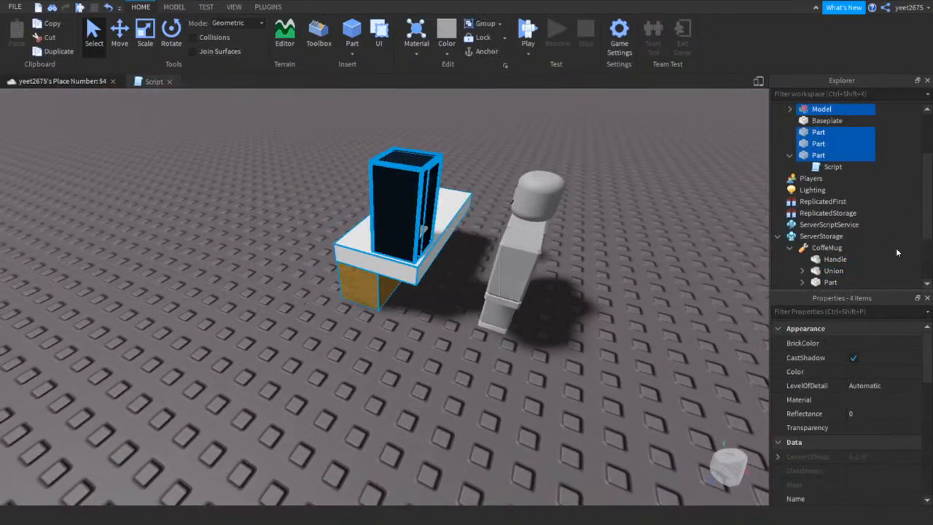
pyautogui.click(848, 311)
pyautogui.write('anc')
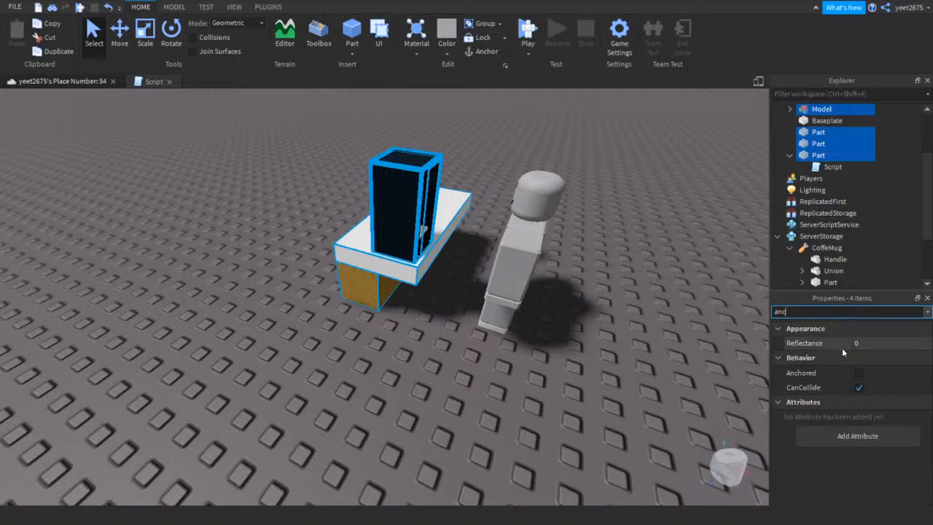
pyautogui.click(816, 372)
# Anchor the Union and all the Parts inside the coffee machine's Model
pyautogui.scroll(3, 800, 191)
pyautogui.click(792, 190)
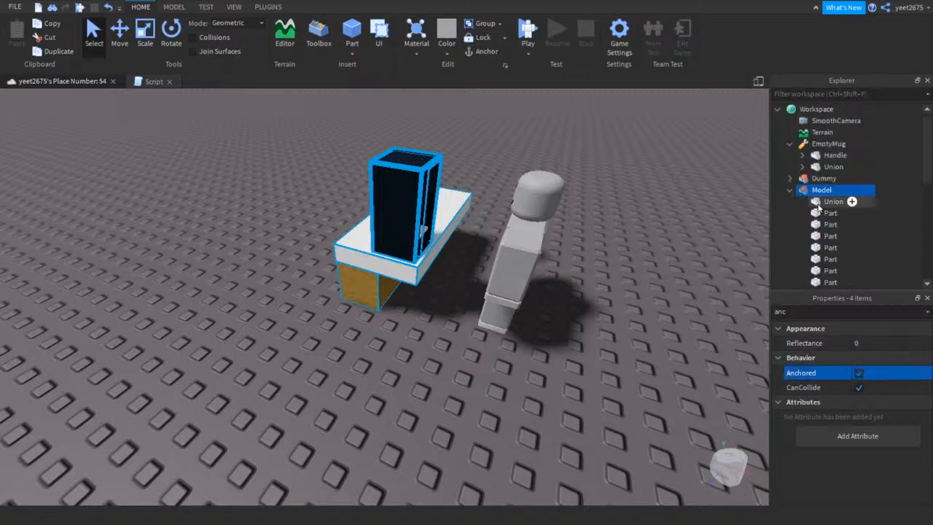
pyautogui.click(819, 203)
pyautogui.scroll(-4, 818, 220)
pyautogui.keyDown('shift'); pyautogui.click(823, 159); pyautogui.keyUp('shift')
pyautogui.click(816, 311)
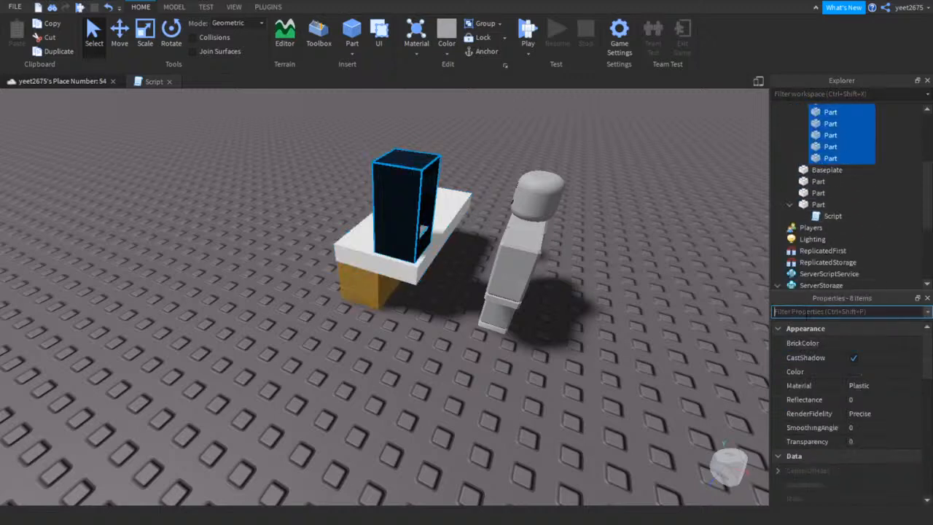
pyautogui.write('an')
pyautogui.click(838, 430)
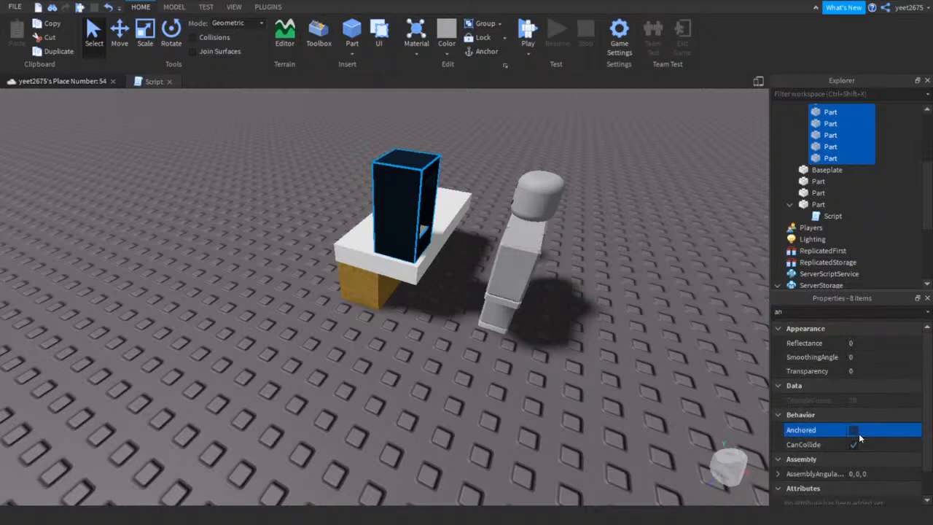
# Start a playtest and walk the character over to the EmptyMug to pick it up
pyautogui.click(523, 154)
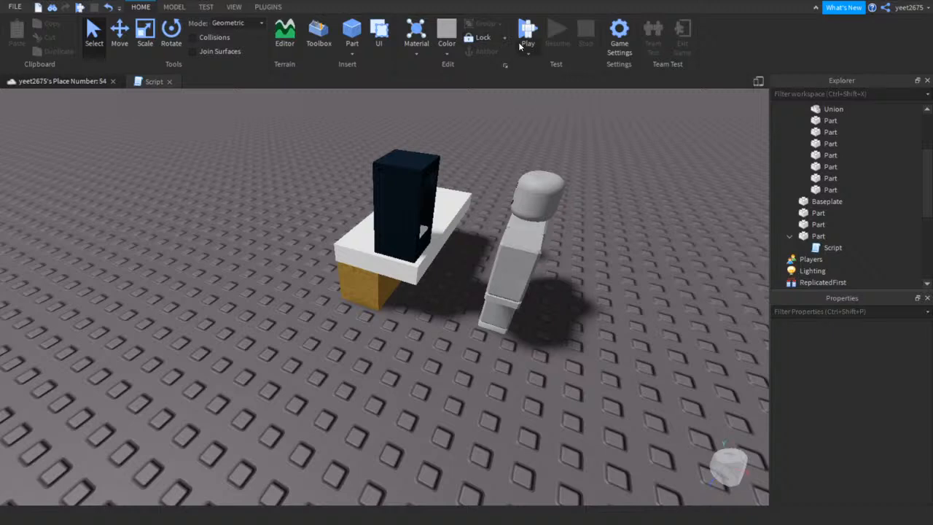
pyautogui.click(522, 47)
pyautogui.click(462, 48)
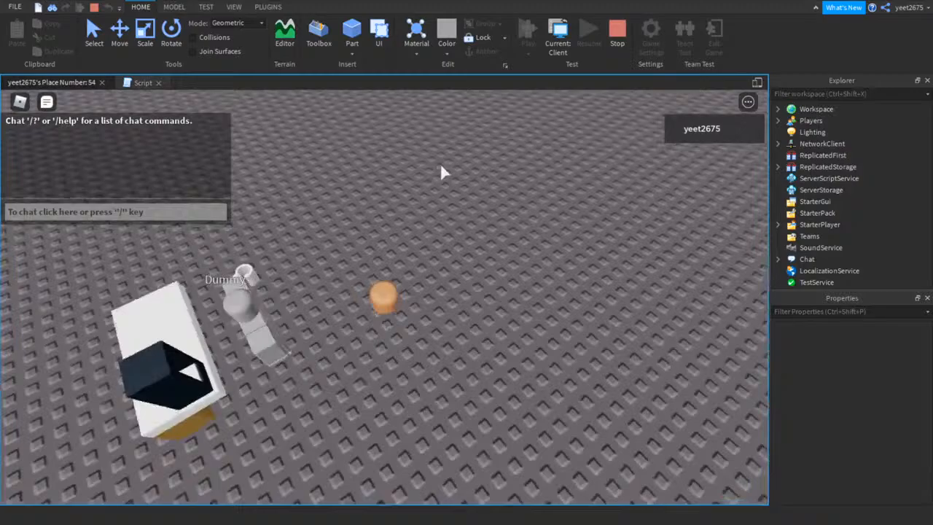
pyautogui.press('w')
pyautogui.moveTo(440, 166); pyautogui.dragTo(442, 167, button='right')
pyautogui.press('s')
pyautogui.press('a')
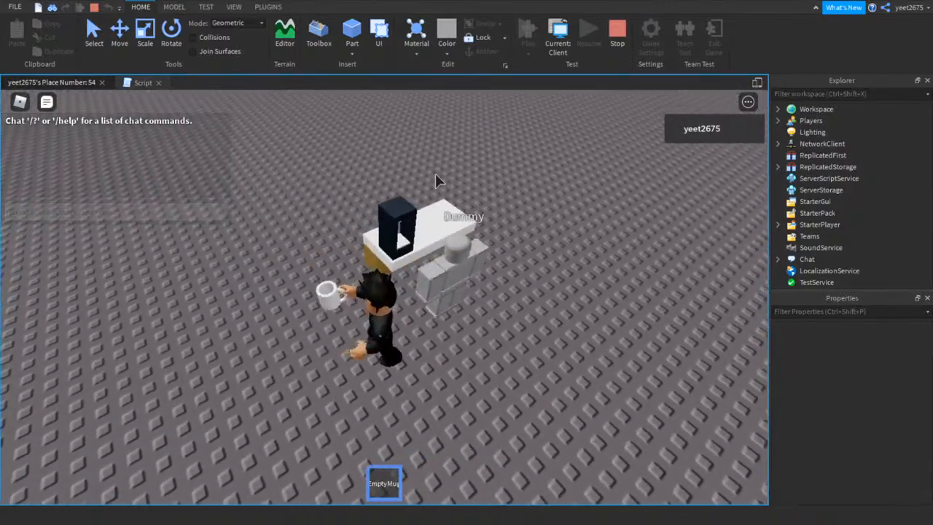
# Carry the EmptyMug around the coffee machine to test the touch script, and end the playtest
pyautogui.press('w')
pyautogui.press('s')
pyautogui.press('w')
pyautogui.press('s')
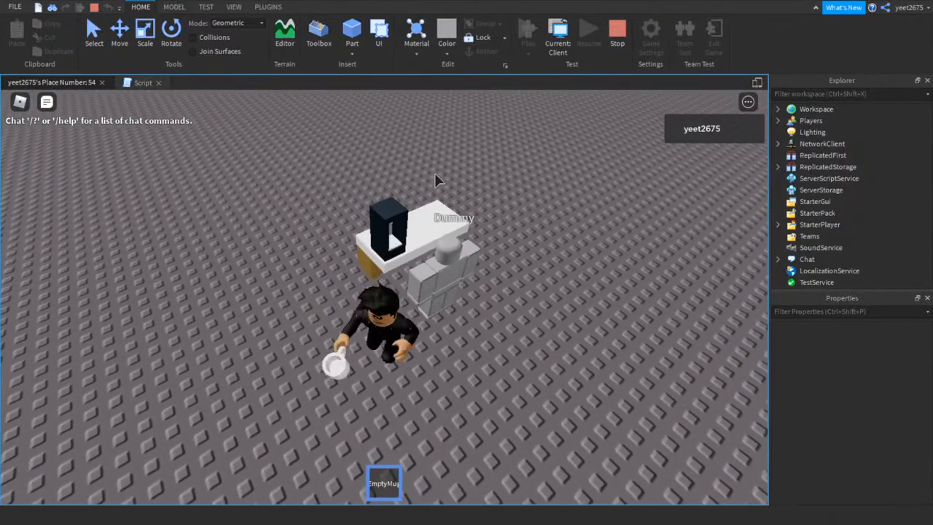
pyautogui.scroll(8, 440, 171)
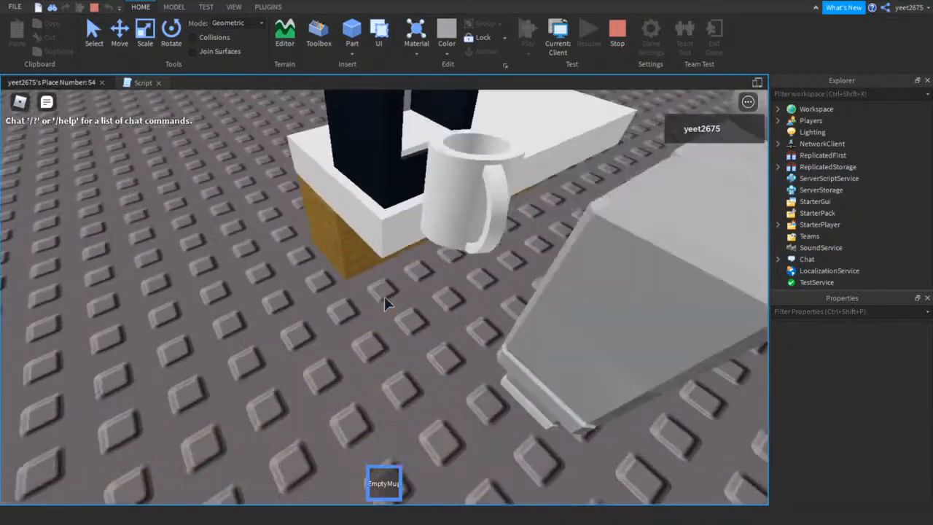
pyautogui.press('w')
pyautogui.scroll(-5, 388, 304)
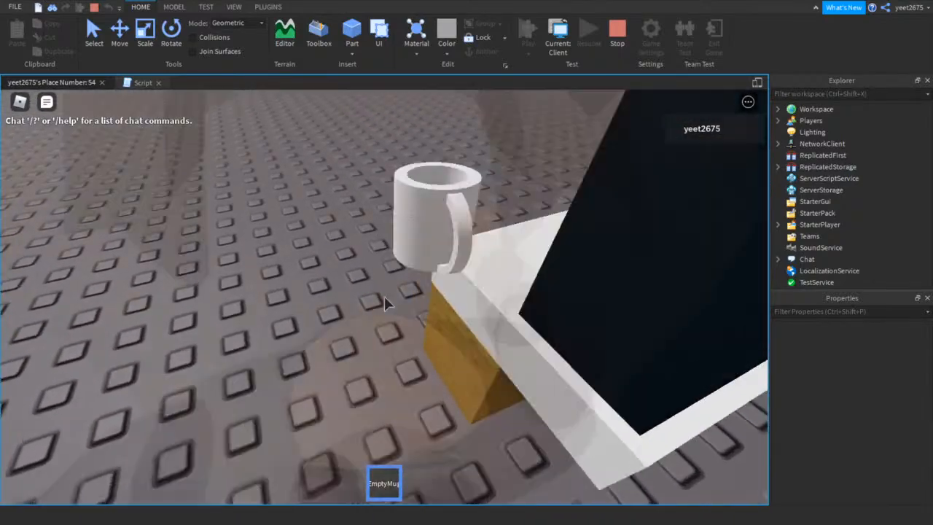
pyautogui.press('s')
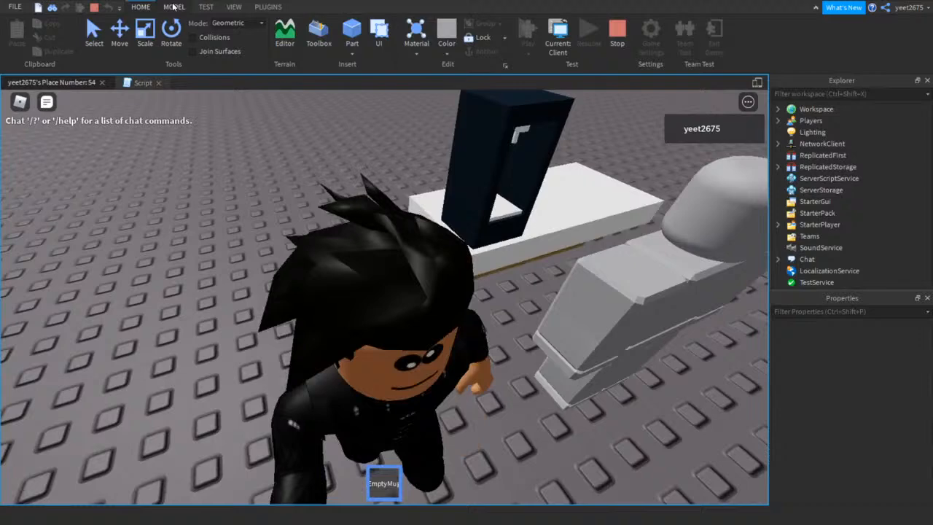
pyautogui.click(174, 6)
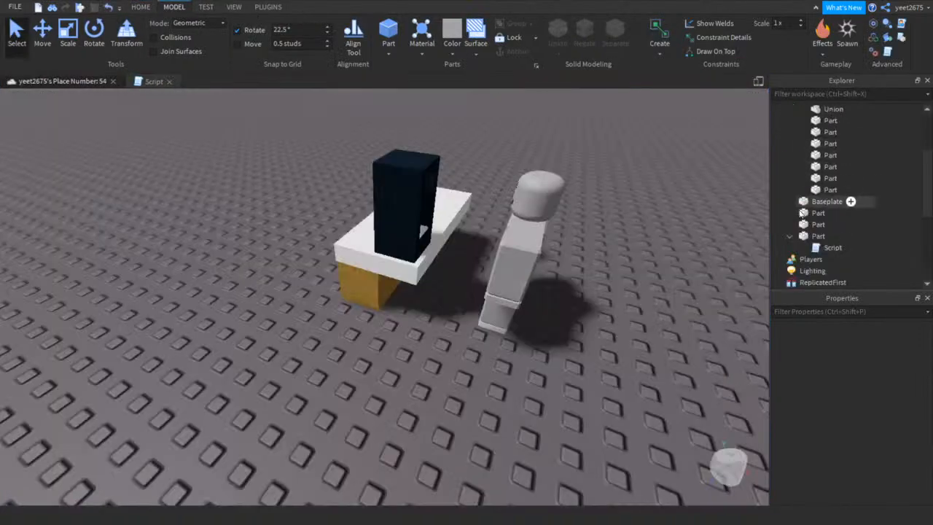
# Turn off CanCollide for the EmptyMug's Handle and Union
pyautogui.scroll(-2, 810, 226)
pyautogui.scroll(4, 809, 229)
pyautogui.click(832, 136)
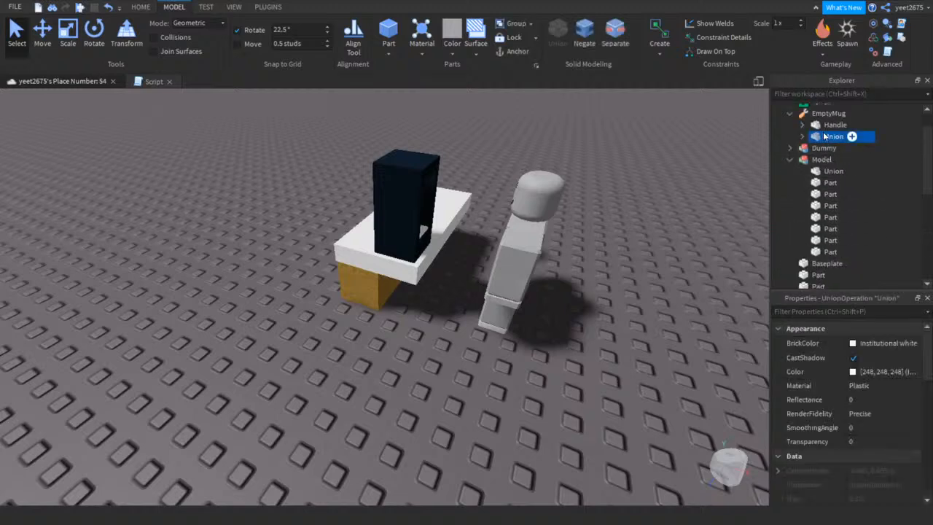
pyautogui.keyDown('ctrl'); pyautogui.click(825, 126); pyautogui.keyUp('ctrl')
pyautogui.click(800, 311)
pyautogui.write('can')
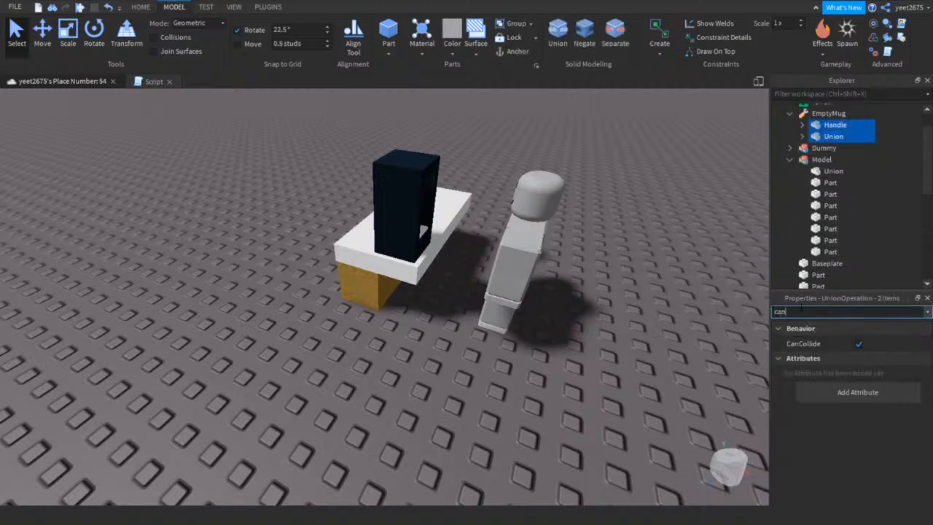
pyautogui.click(859, 345)
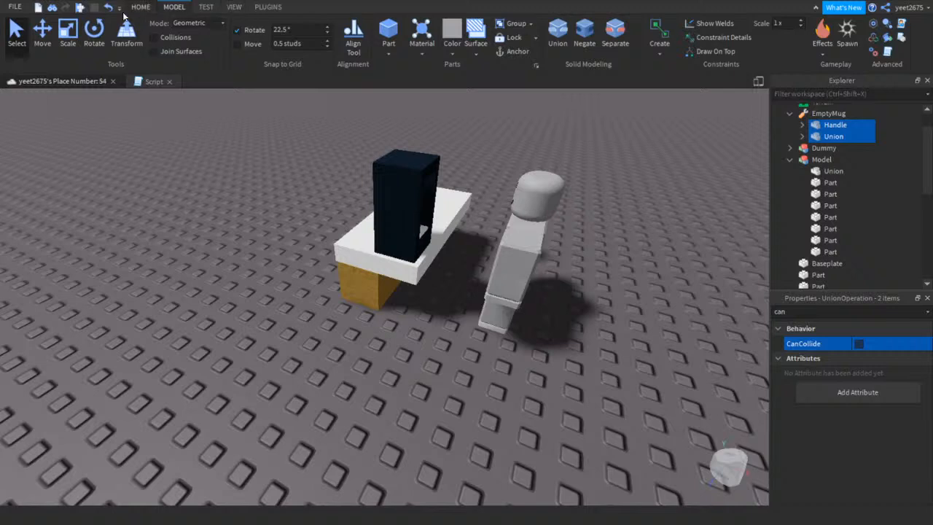
# Playtest the place and look around the counter for the EmptyMug
pyautogui.click(79, 8)
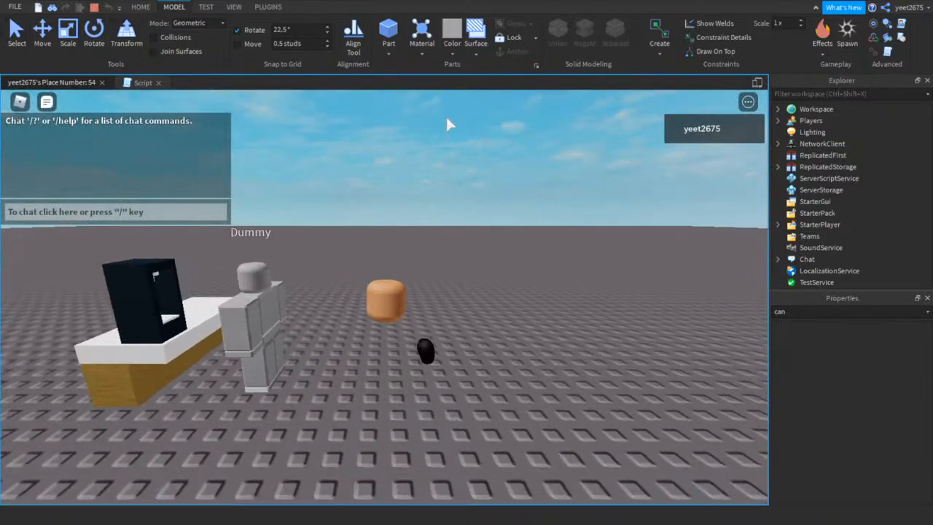
pyautogui.press('d')
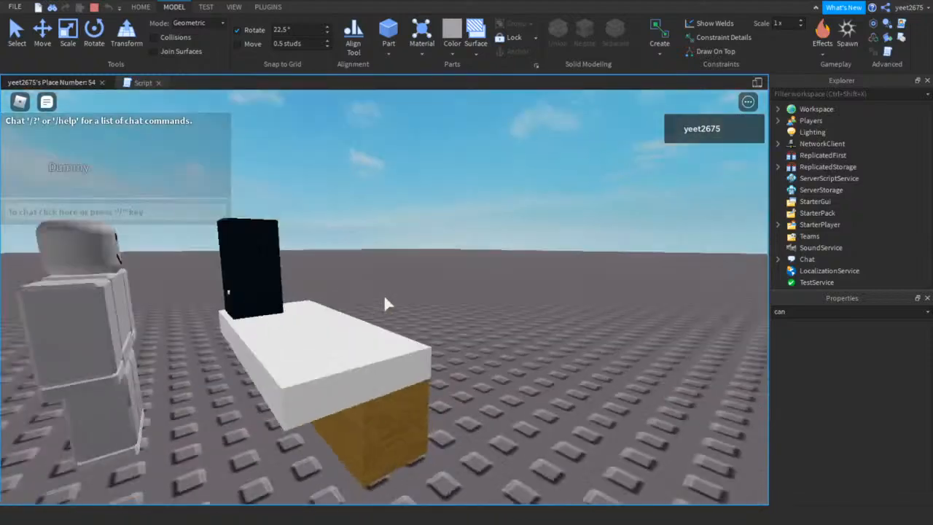
pyautogui.scroll(-5, 384, 302)
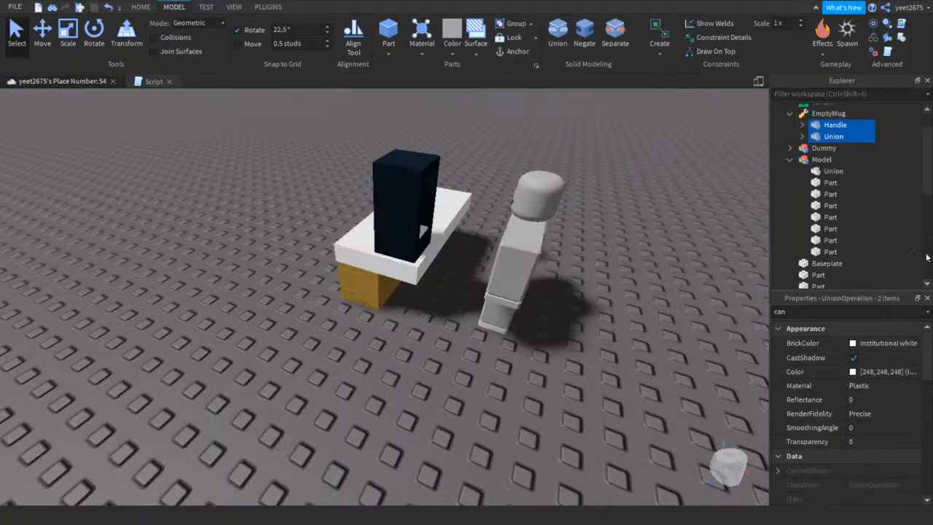
# Turn CanCollide back on for the EmptyMug's Handle and Union
pyautogui.click(838, 311)
pyautogui.write('co')
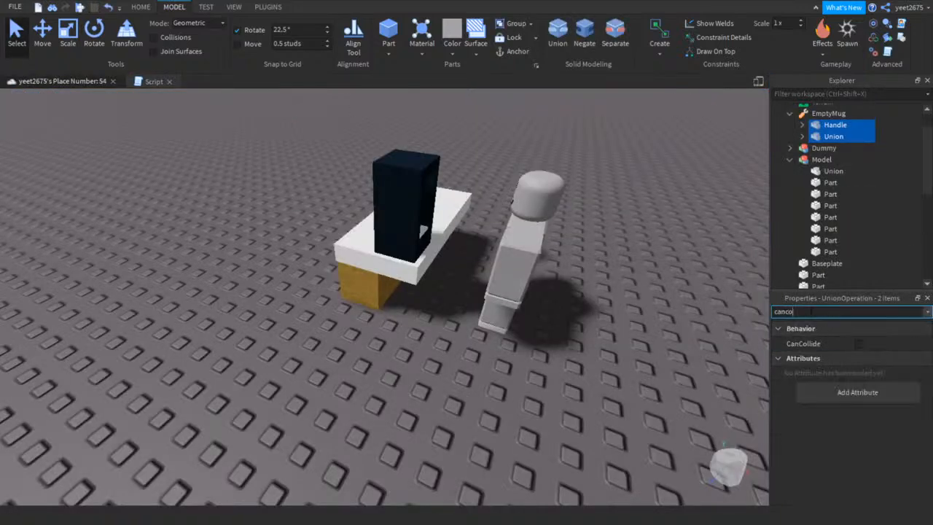
pyautogui.click(858, 345)
# Delete the Dummy model standing beside the counter
pyautogui.click(544, 351)
pyautogui.rightClick(519, 262)
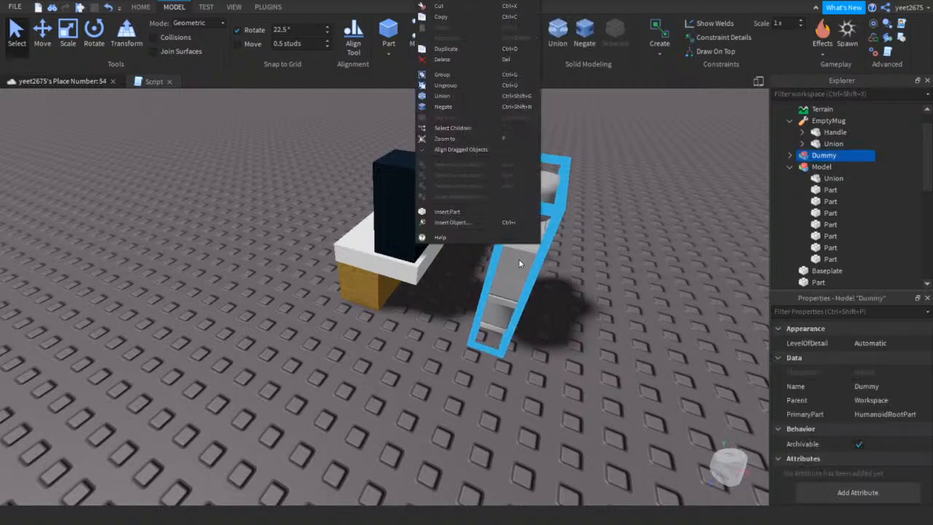
pyautogui.click(443, 59)
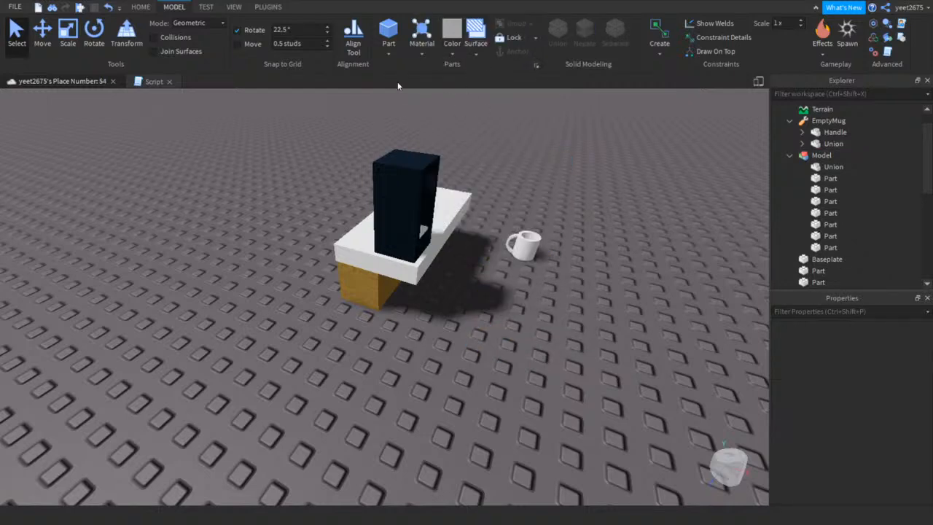
# Start a playtest, pick up the EmptyMug and carry it to the coffee counter
pyautogui.click(81, 7)
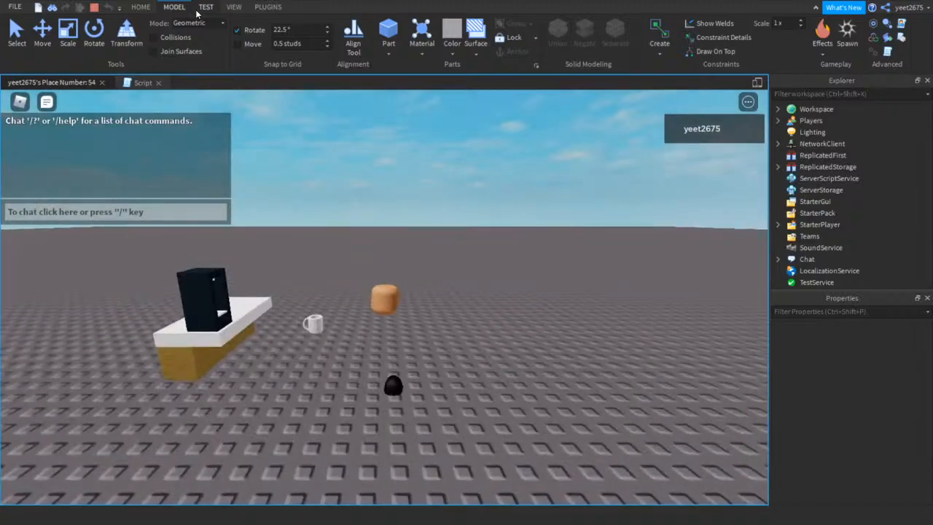
pyautogui.press('w')
pyautogui.moveTo(430, 295); pyautogui.dragTo(424, 295, button='right')
pyautogui.press('s')
pyautogui.press('w')
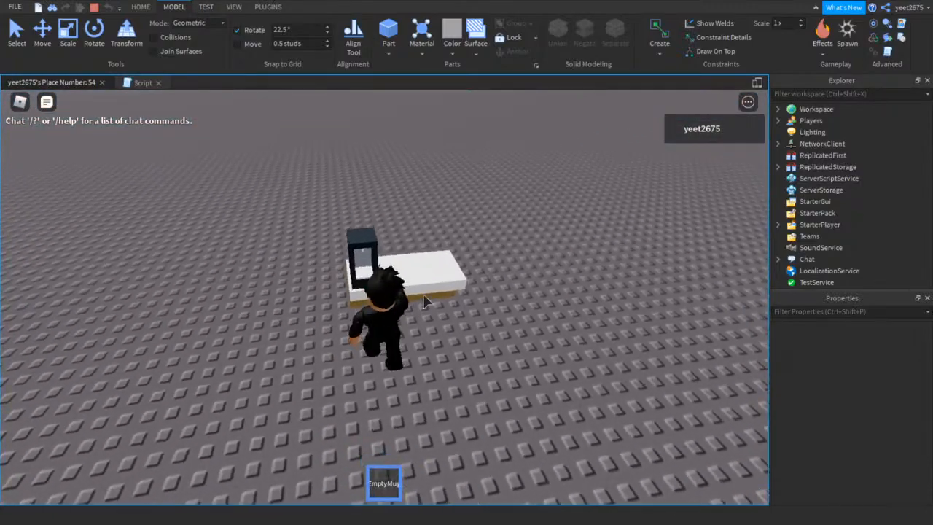
pyautogui.press('d')
pyautogui.press('s')
pyautogui.press('a')
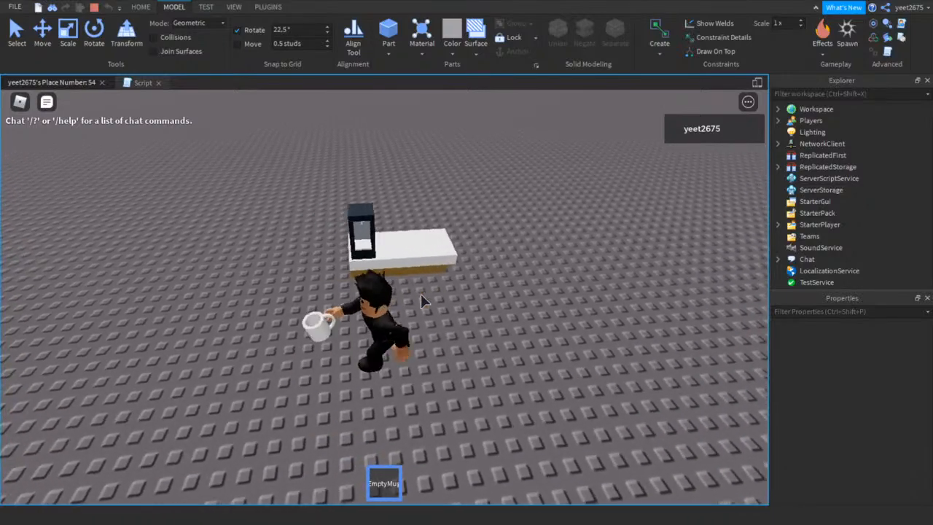
# Walk the EmptyMug around the counter and into the coffee machine, inspecting the machine's front in first-person view
pyautogui.press('w')
pyautogui.press('d')
pyautogui.press('s')
pyautogui.press('a')
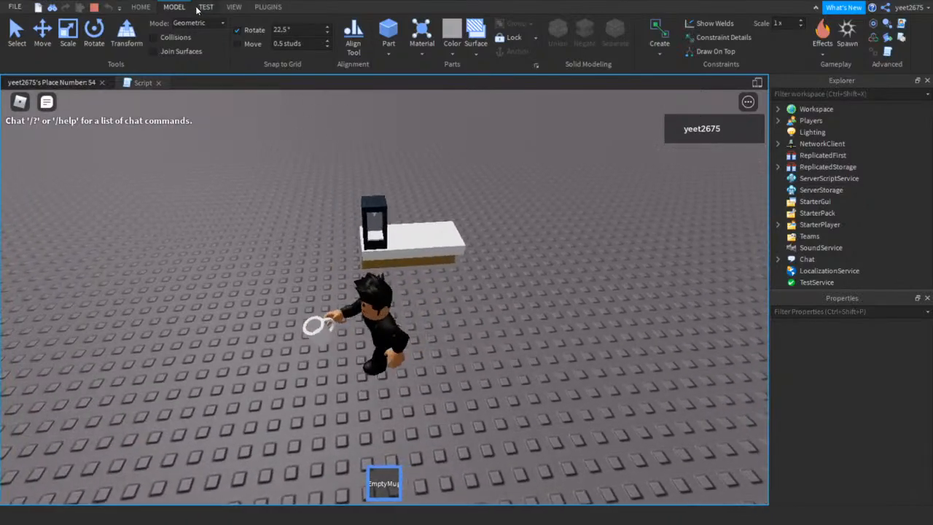
pyautogui.press('w')
pyautogui.press('w')
pyautogui.press('d')
pyautogui.press('s')
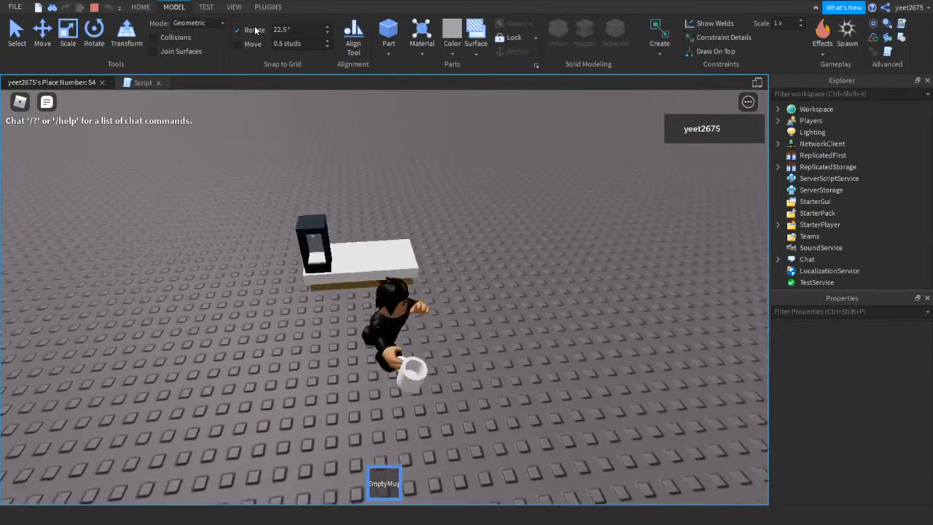
pyautogui.press('a')
pyautogui.scroll(10, 384, 295)
pyautogui.press('w')
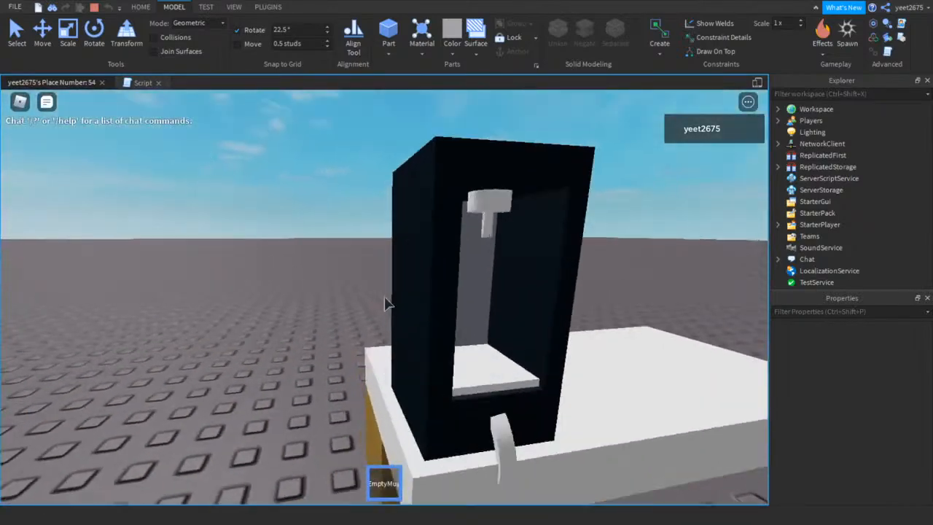
pyautogui.press('s')
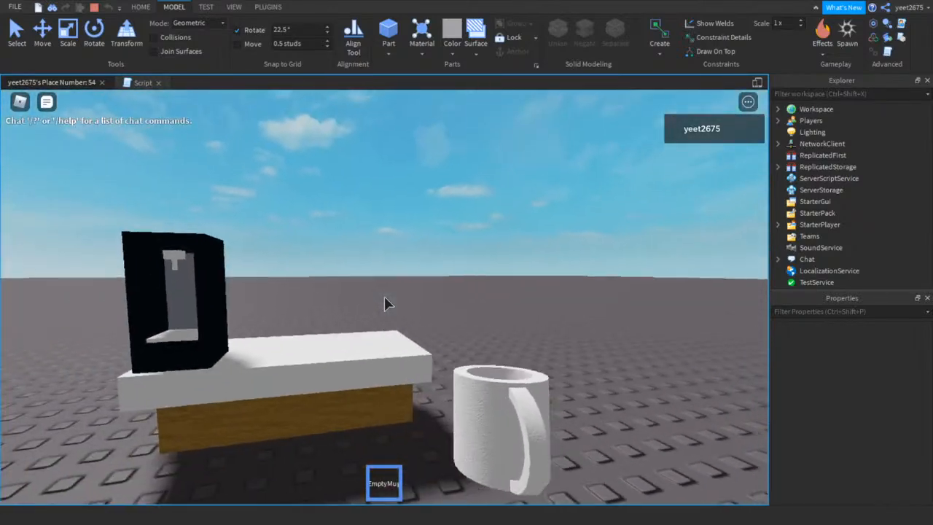
pyautogui.scroll(-5, 384, 296)
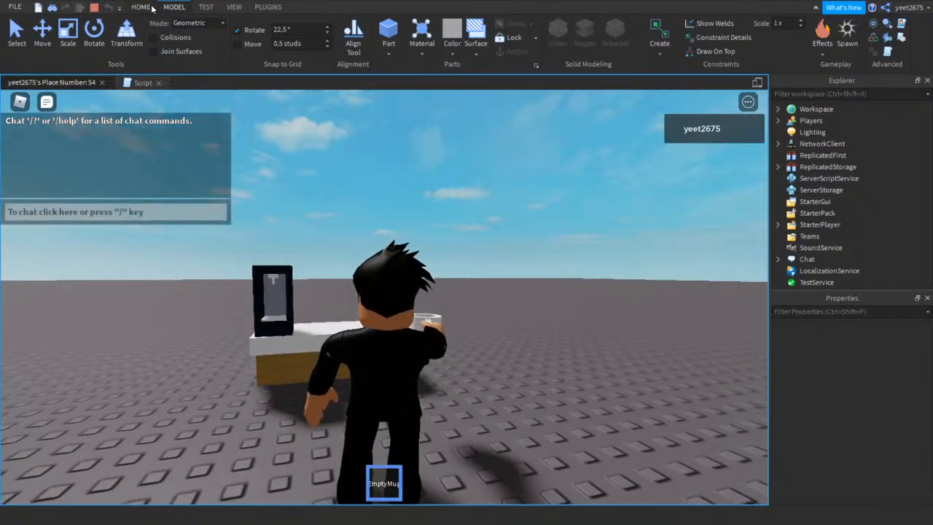
# Show the Output window to read the script errors during the playtest
pyautogui.click(147, 6)
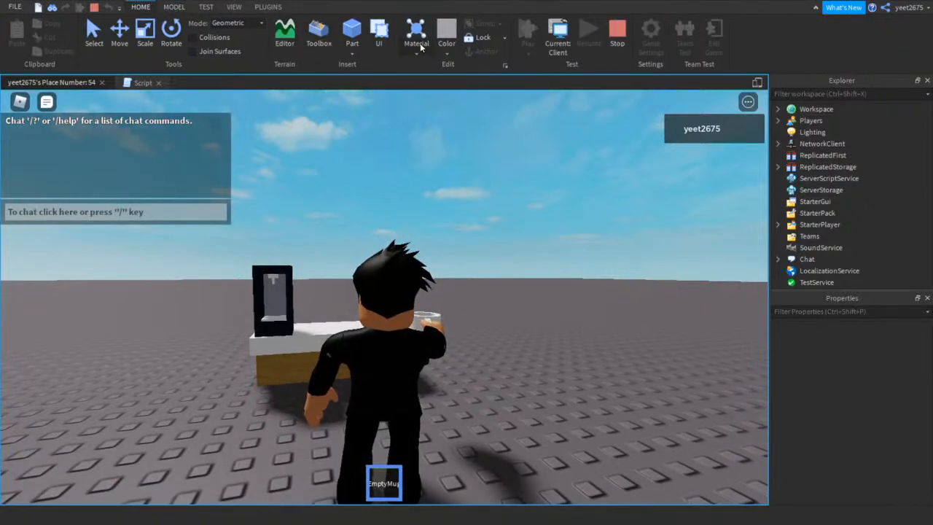
pyautogui.click(179, 6)
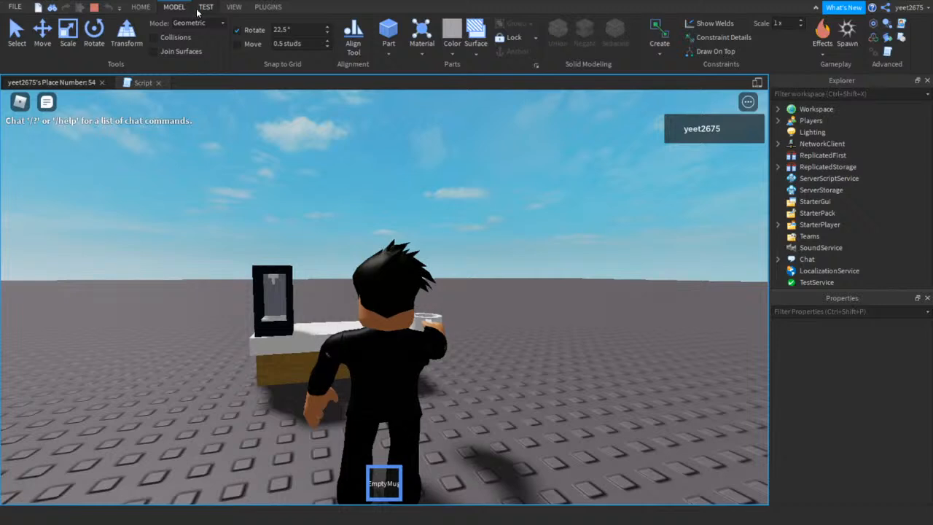
pyautogui.click(233, 7)
pyautogui.click(179, 23)
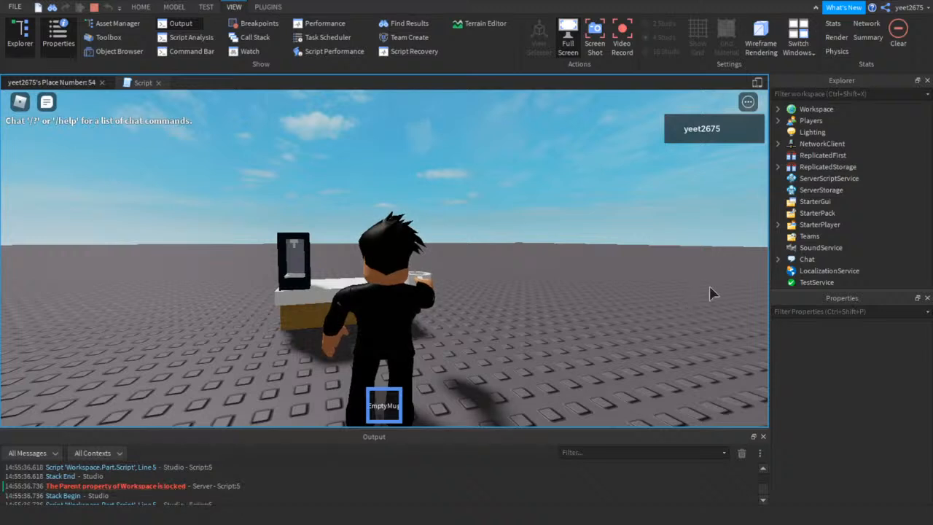
# Select the player's character model in the Workspace and filter its properties by "loc"
pyautogui.click(777, 108)
pyautogui.click(826, 155)
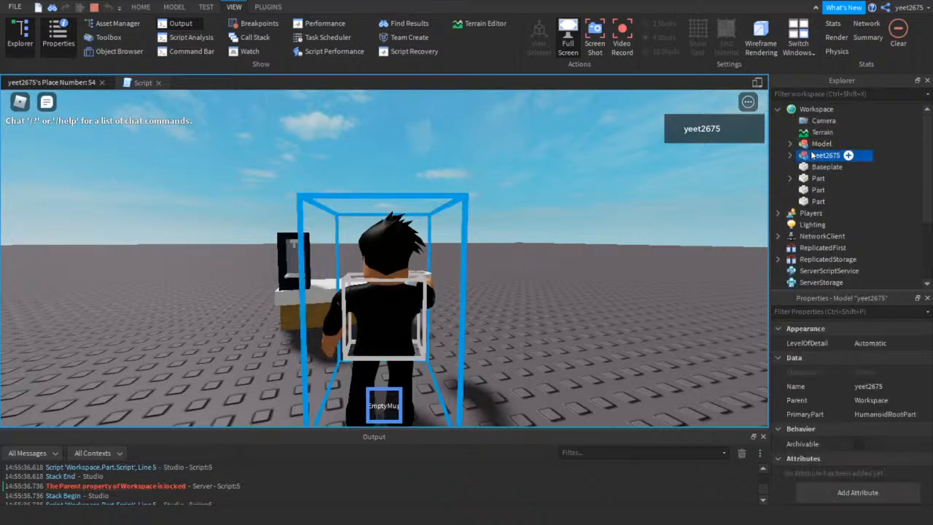
pyautogui.write('loc')
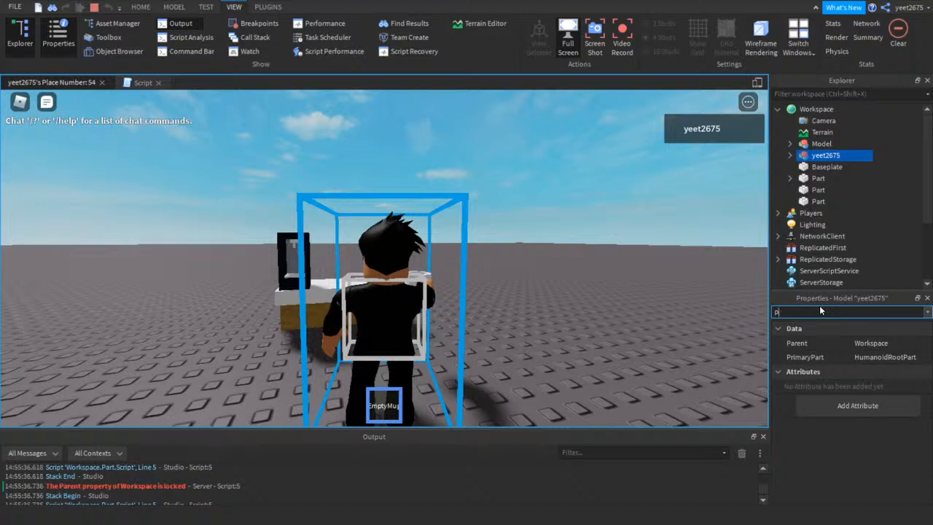
pyautogui.press('BackSpace')
pyautogui.press('BackSpace')
pyautogui.press('BackSpace')
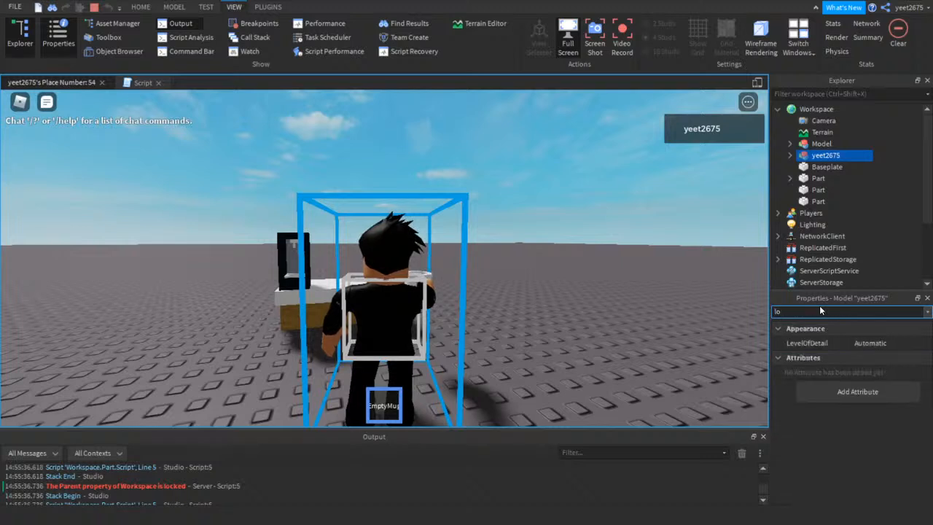
# Check the character's EmptyMug tool for a lock property using the filter "loc", clear the filter and stop the playtest
pyautogui.click(789, 155)
pyautogui.click(840, 201)
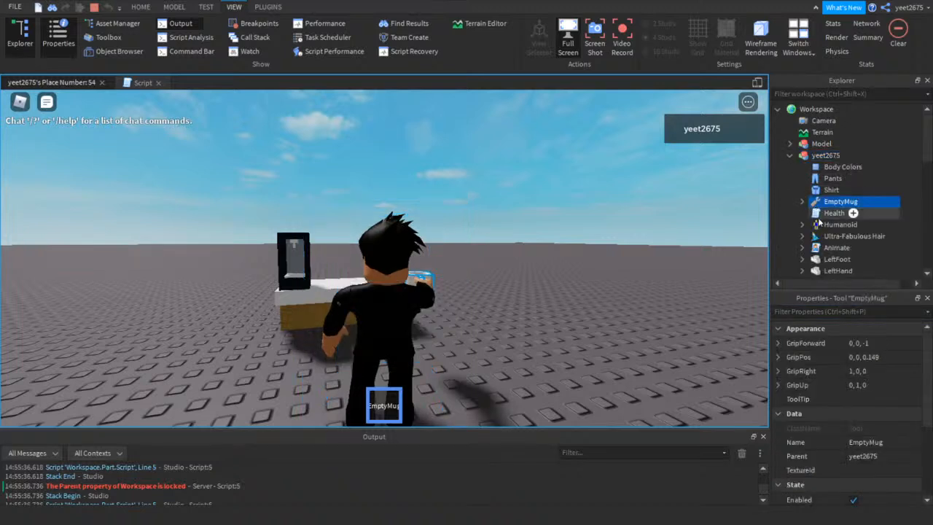
pyautogui.click(833, 313)
pyautogui.write('loc')
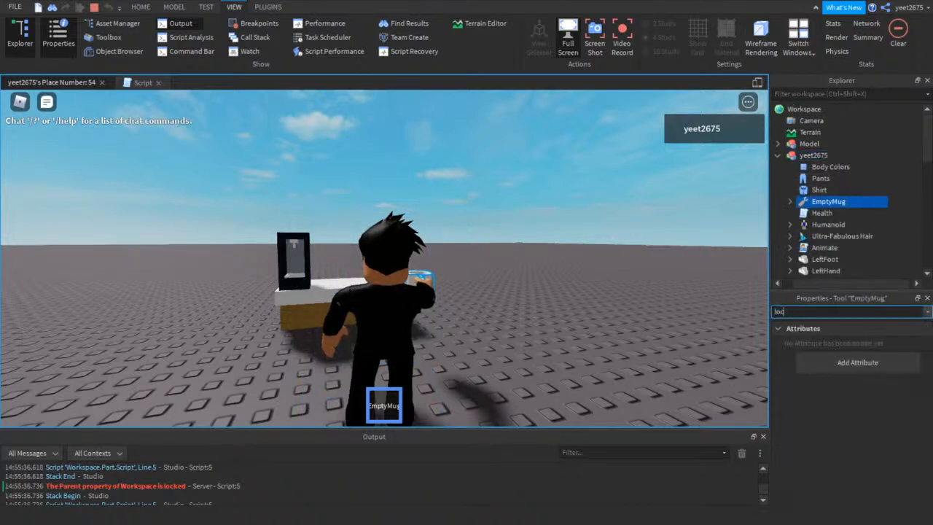
pyautogui.press('BackSpace')
pyautogui.press('BackSpace')
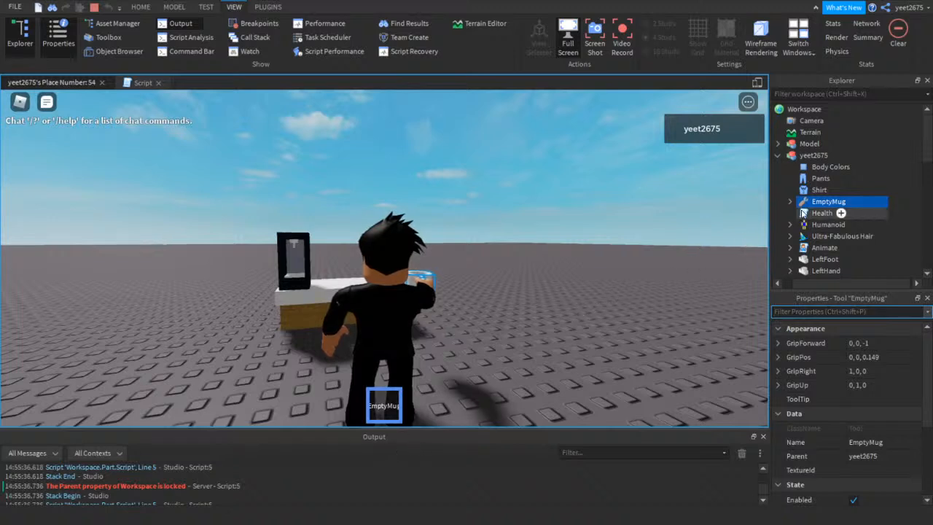
pyautogui.moveTo(802, 209)
pyautogui.click(93, 8)
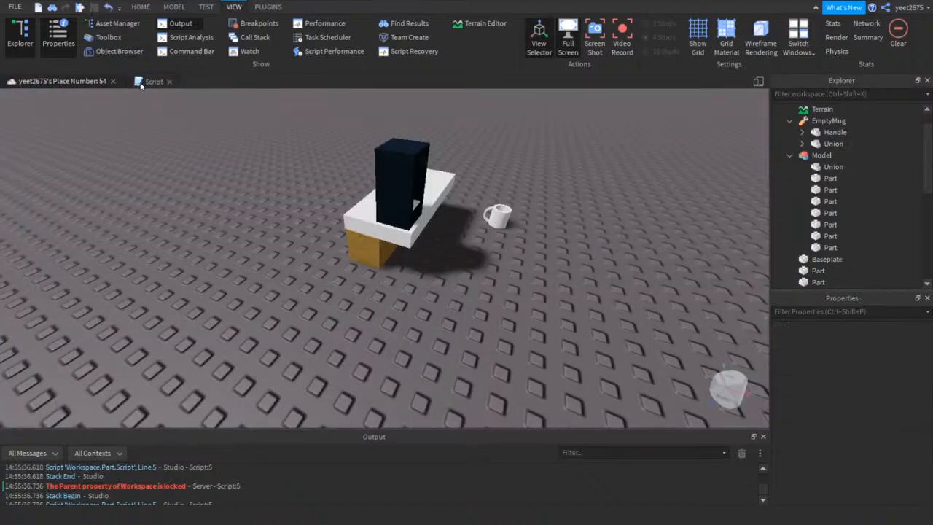
# Open the touch script, filter the Workspace EmptyMug's properties by "loc", and review the earlier error messages
pyautogui.click(150, 81)
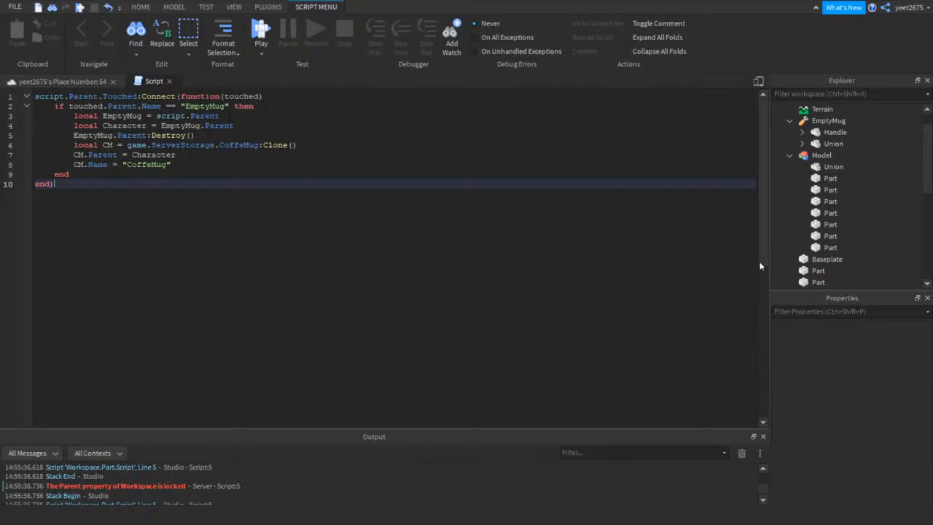
pyautogui.click(829, 120)
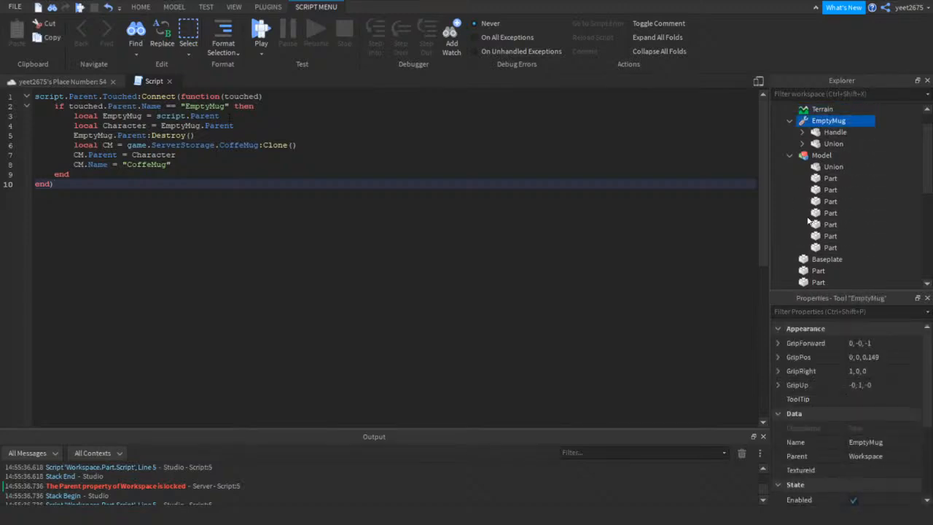
pyautogui.click(797, 312)
pyautogui.write('loc')
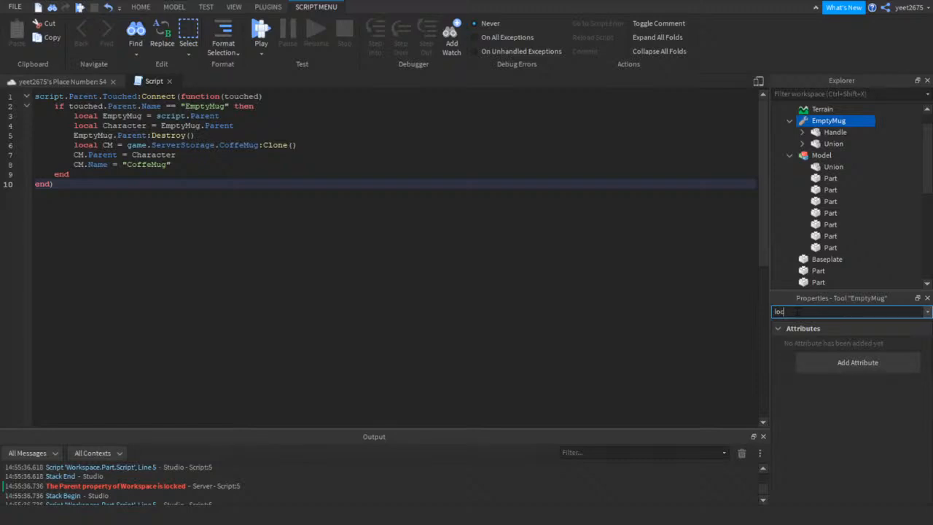
pyautogui.press('BackSpace')
pyautogui.press('BackSpace')
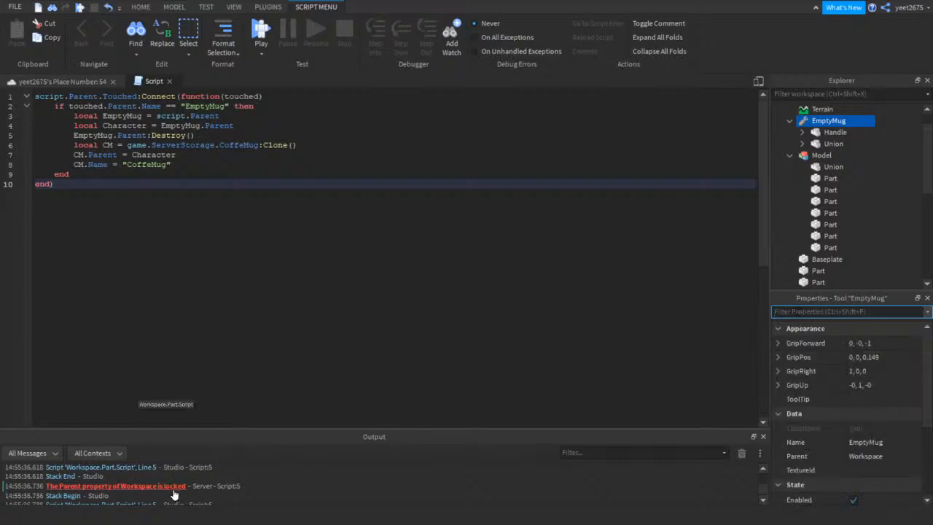
pyautogui.scroll(3, 173, 495)
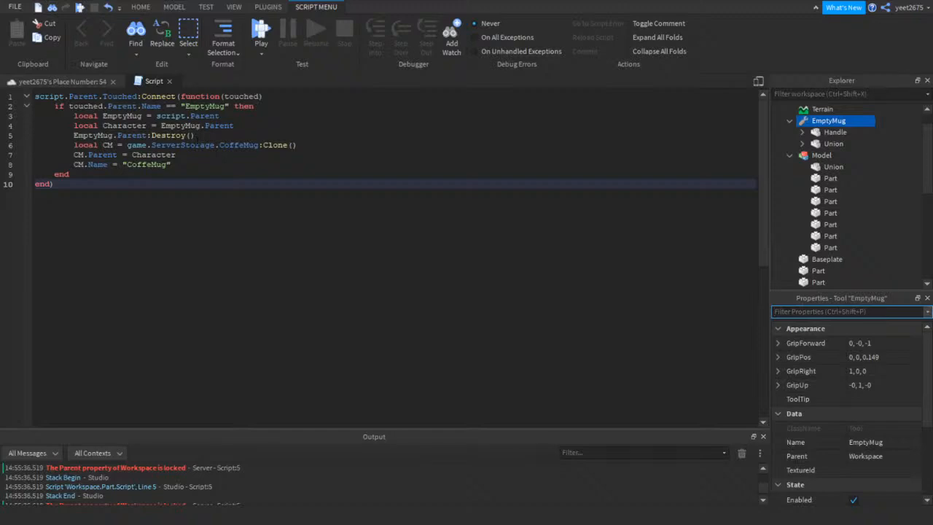
# Change line 5 of the script to EmptyMug:Destroy() by removing .Parent
pyautogui.click(149, 136)
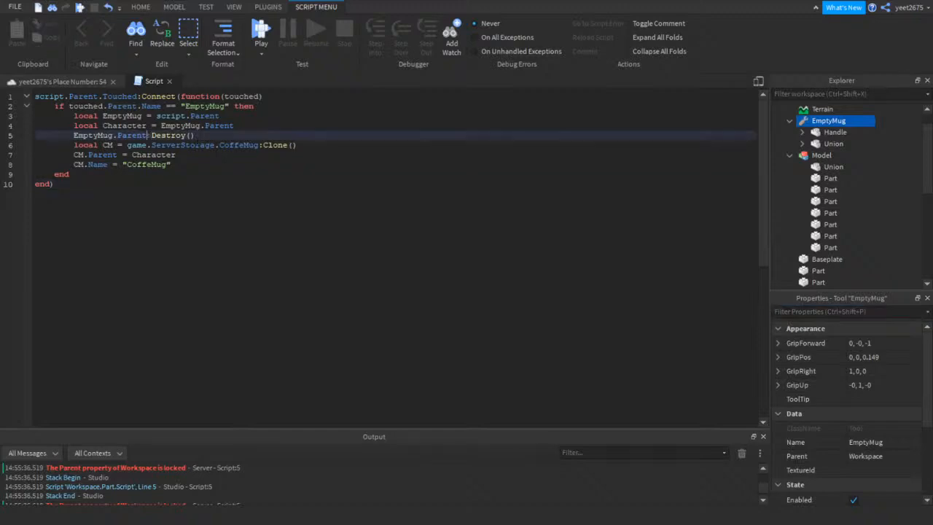
pyautogui.press('BackSpace')
pyautogui.press('BackSpace')
pyautogui.press('BackSpace')
pyautogui.press('BackSpace')
pyautogui.press('BackSpace')
pyautogui.press('BackSpace')
pyautogui.press('BackSpace')
# Playtest the edited script by picking up the EmptyMug and bringing it to the coffee machine
pyautogui.click(259, 26)
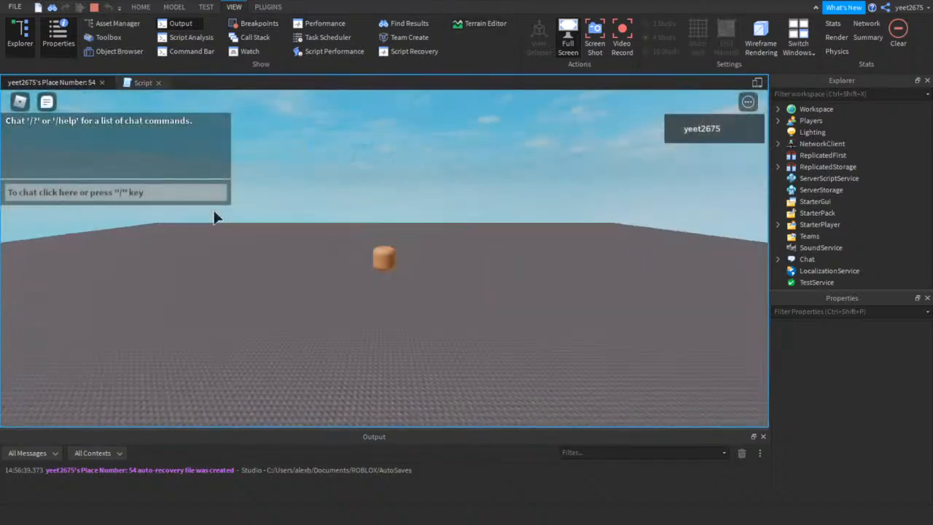
pyautogui.press('w')
pyautogui.press('a')
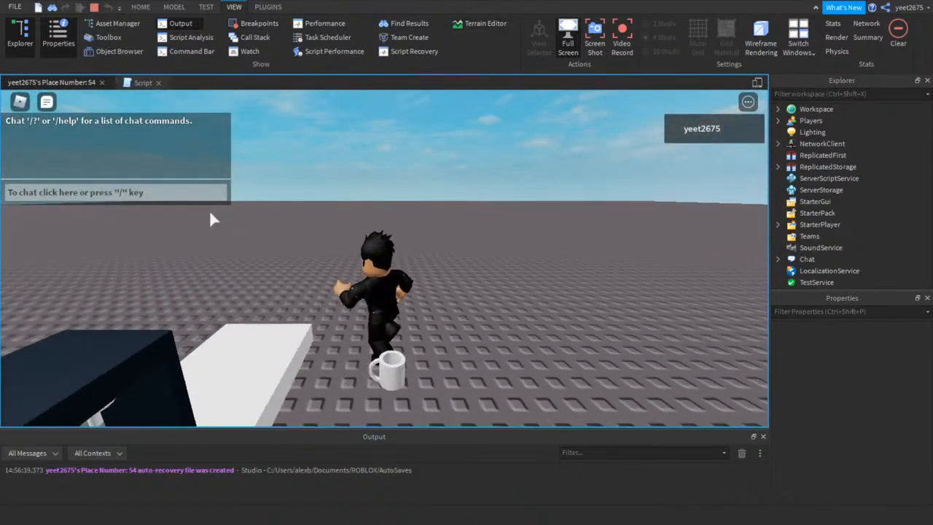
pyautogui.press('s')
pyautogui.press('a')
pyautogui.press('d')
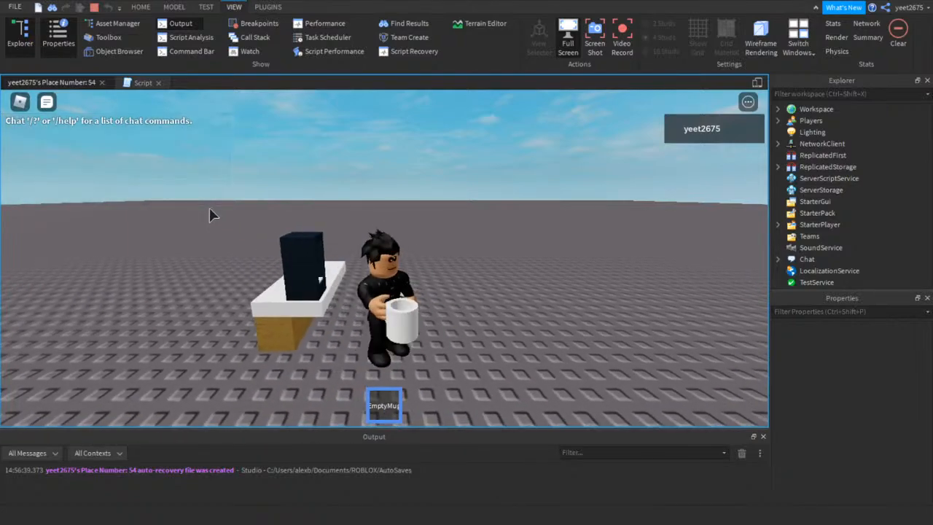
pyautogui.moveTo(209, 208); pyautogui.dragTo(209, 207, button='right')
pyautogui.press('w')
pyautogui.press('1')
pyautogui.press('s')
pyautogui.press('d')
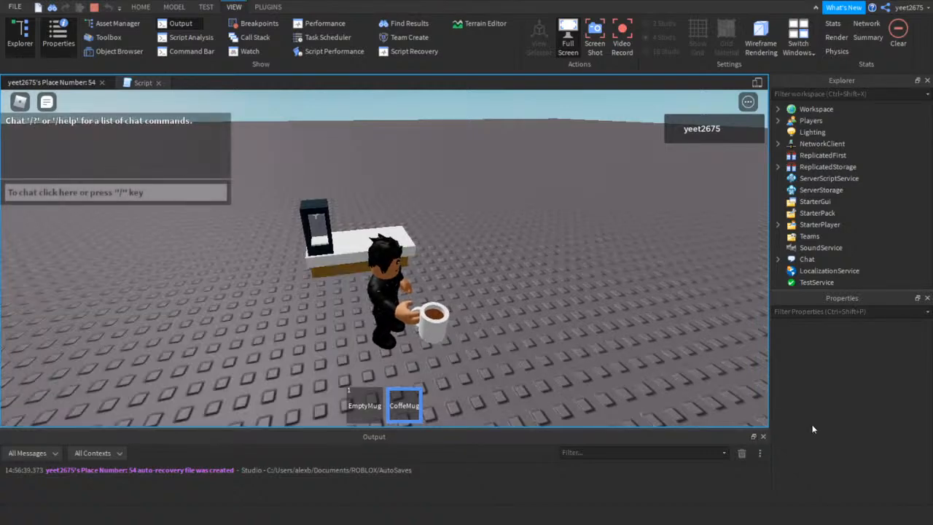
# Close the Output window, switch repeatedly between the EmptyMug and CoffeMug tools, and stop the playtest
pyautogui.click(763, 435)
pyautogui.press('1')
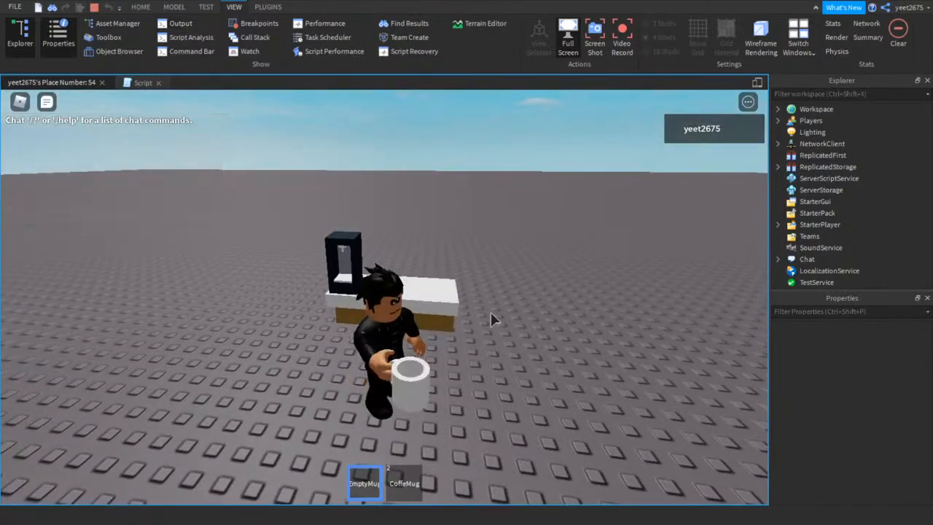
pyautogui.press('2')
pyautogui.press('1')
pyautogui.press('2')
pyautogui.press('1')
pyautogui.moveTo(491, 313); pyautogui.dragTo(487, 318, button='right')
pyautogui.press('1')
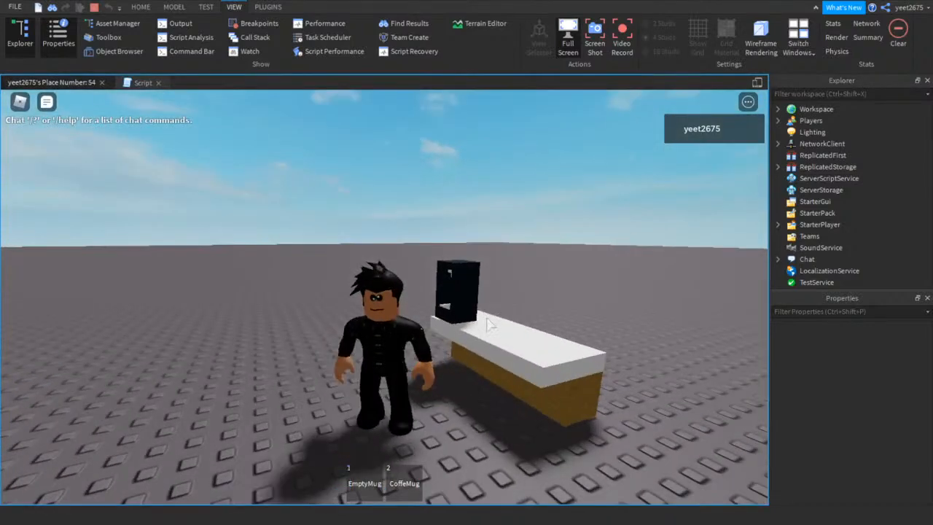
pyautogui.click(93, 8)
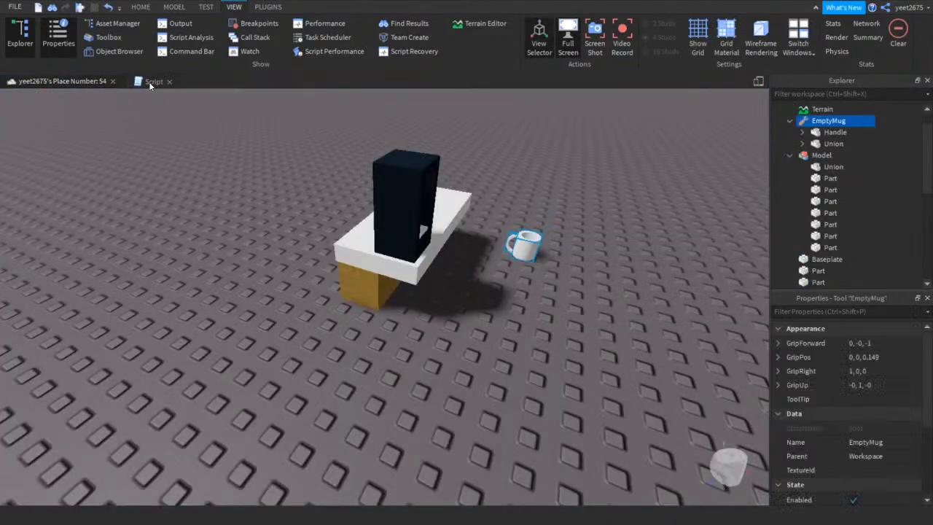
# Change line 7 of the touch script to CM.Parent = game.Players:FindFirstChild(Character.Name).Backpack
pyautogui.click(151, 82)
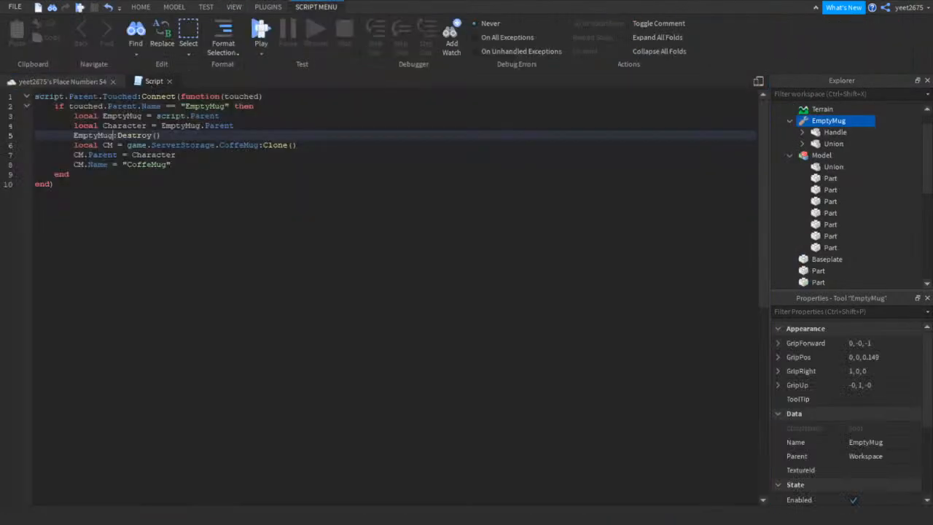
pyautogui.click(177, 164)
pyautogui.click(192, 155)
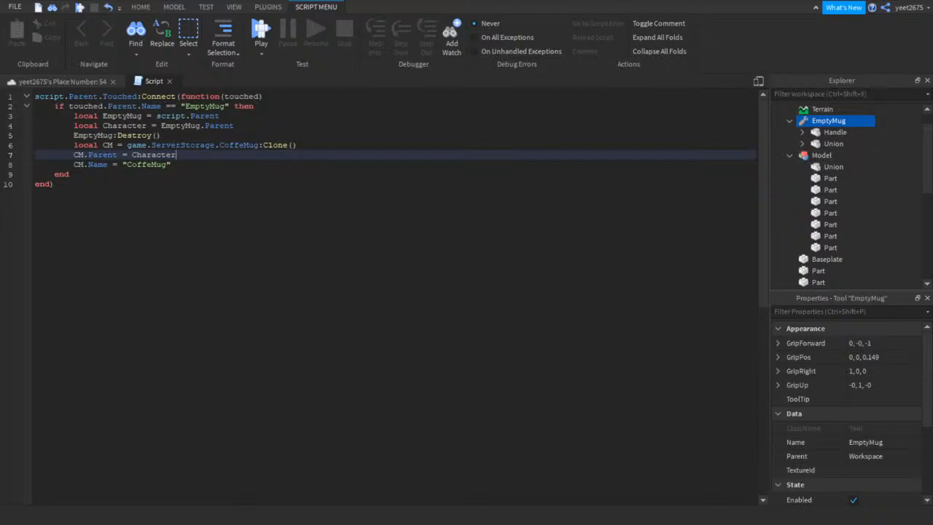
pyautogui.press('BackSpace')
pyautogui.press('BackSpace')
pyautogui.press('BackSpace')
pyautogui.press('BackSpace')
pyautogui.press('BackSpace')
pyautogui.press('BackSpace')
pyautogui.press('BackSpace')
pyautogui.write('game')
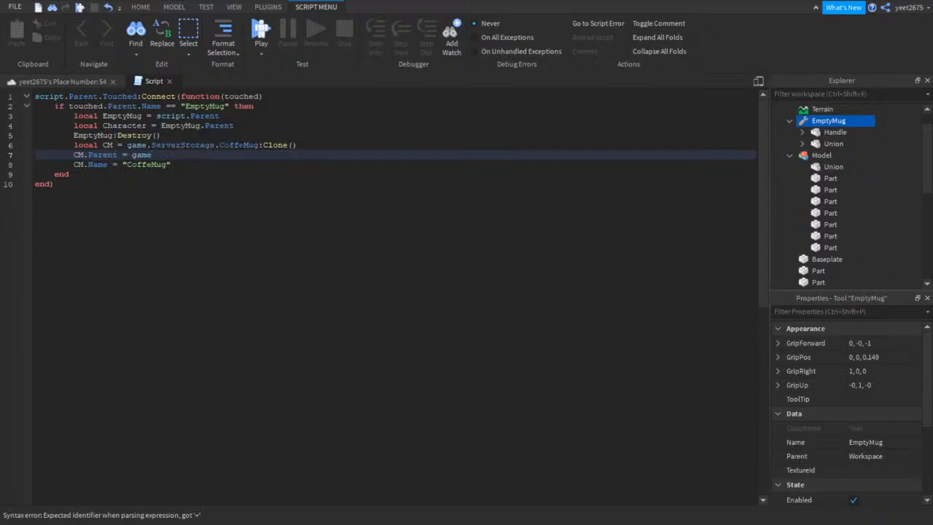
pyautogui.write('.Players:F')
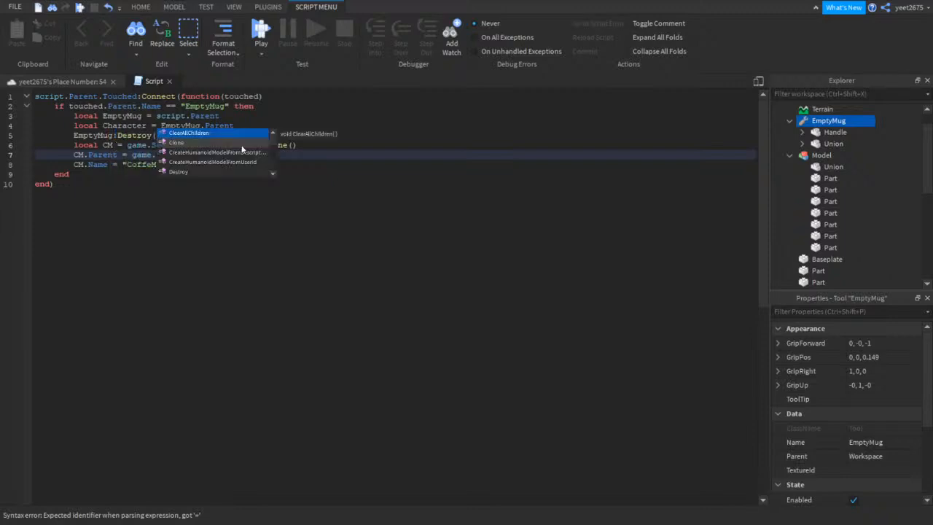
pyautogui.press('Tab')
pyautogui.write('(')
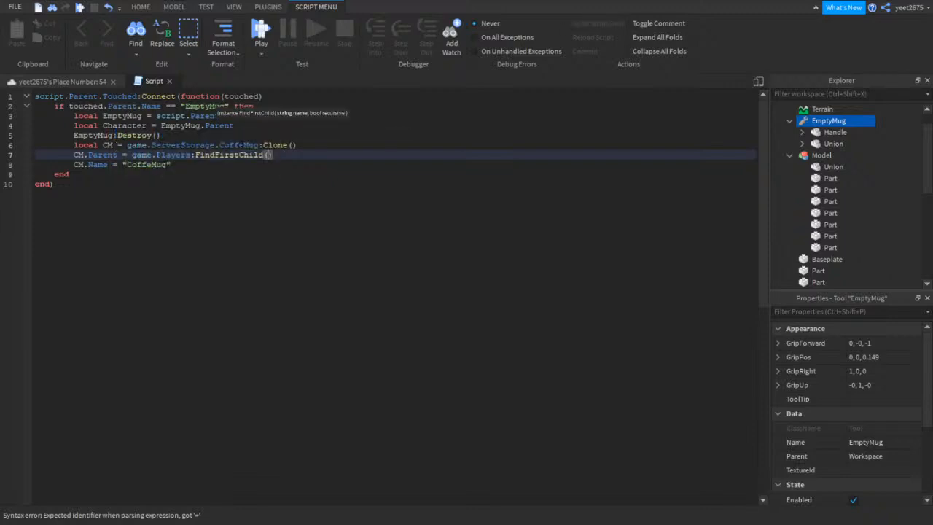
pyautogui.write('Character.Na')
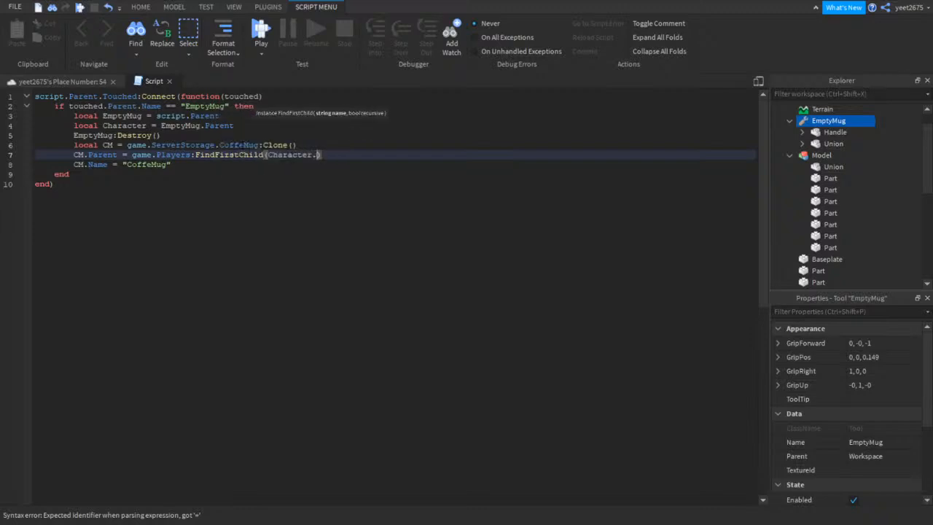
pyautogui.write('me)')
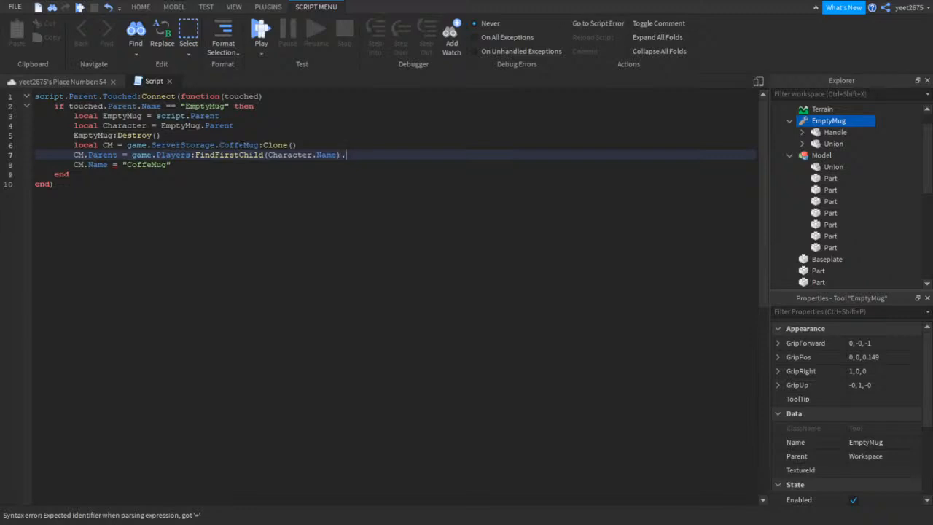
pyautogui.write('.Backpack')
# Playtest the Backpack parenting by picking up the EmptyMug and carrying it up to the coffee machine
pyautogui.click(260, 31)
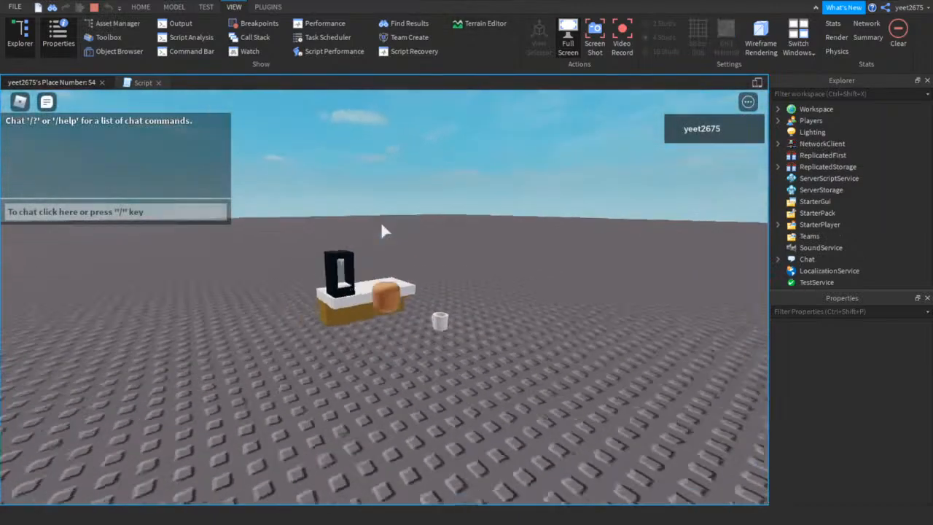
pyautogui.press('d')
pyautogui.moveTo(381, 223); pyautogui.dragTo(381, 224, button='right')
pyautogui.press('a')
pyautogui.press('s')
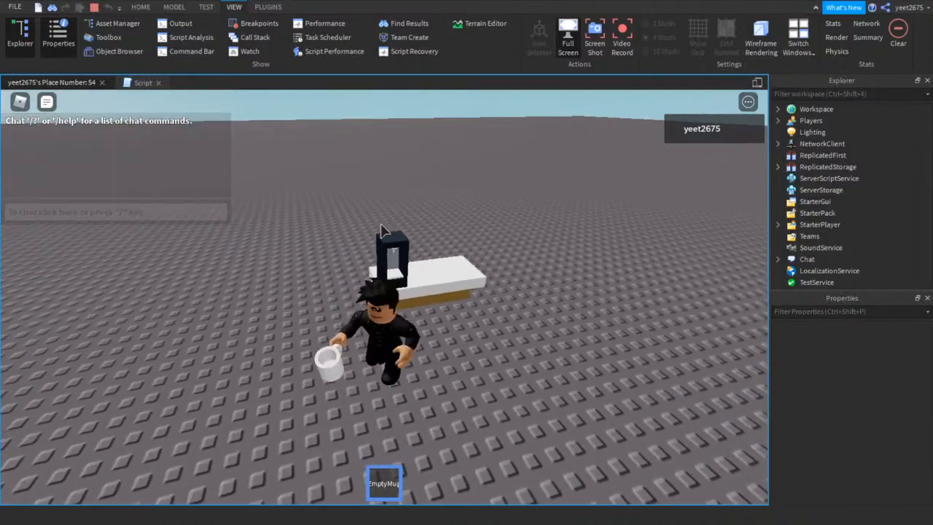
pyautogui.press('w')
pyautogui.press('s')
pyautogui.scroll(3, 424, 193)
pyautogui.scroll(5, 423, 192)
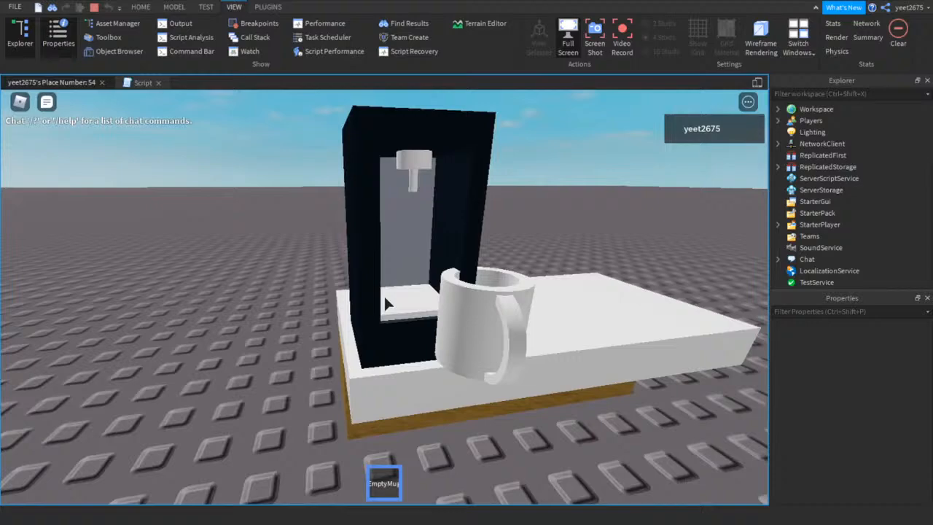
pyautogui.press('w')
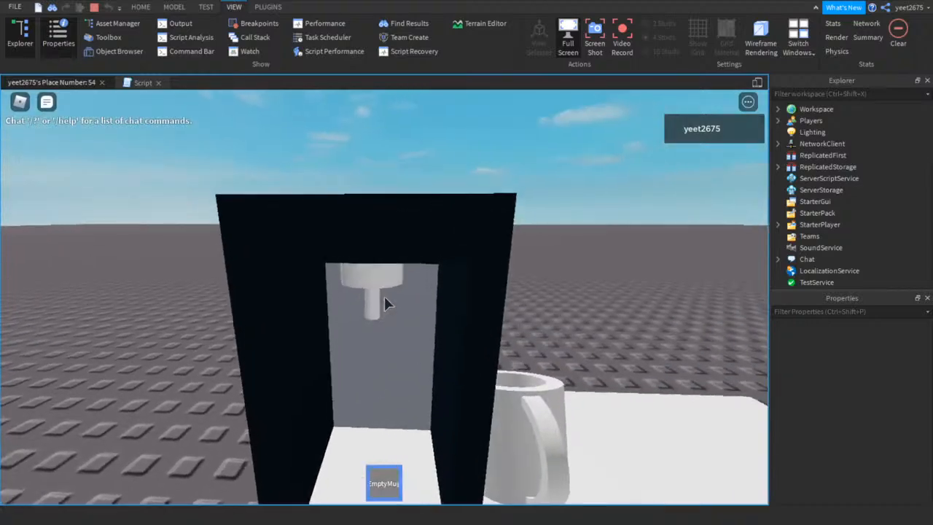
pyautogui.press('s')
pyautogui.press('w')
pyautogui.press('s')
pyautogui.press('s')
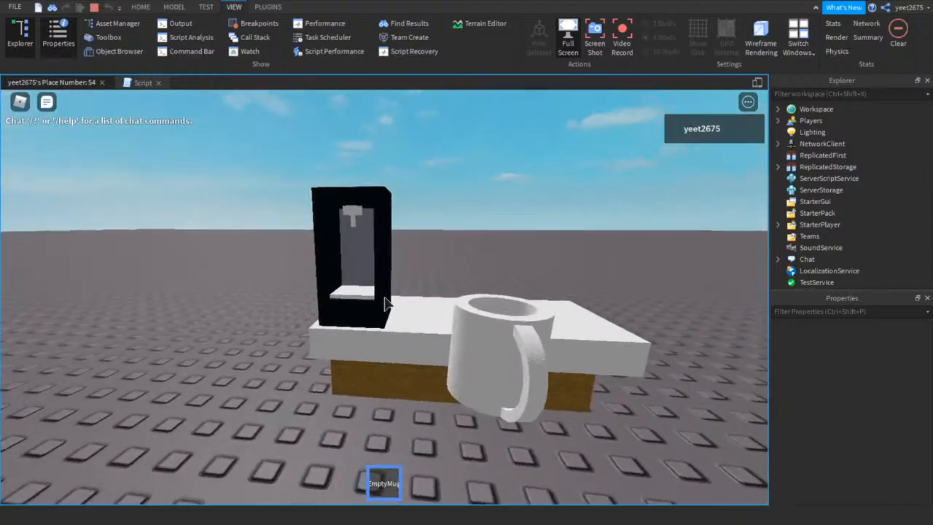
pyautogui.scroll(-5, 385, 302)
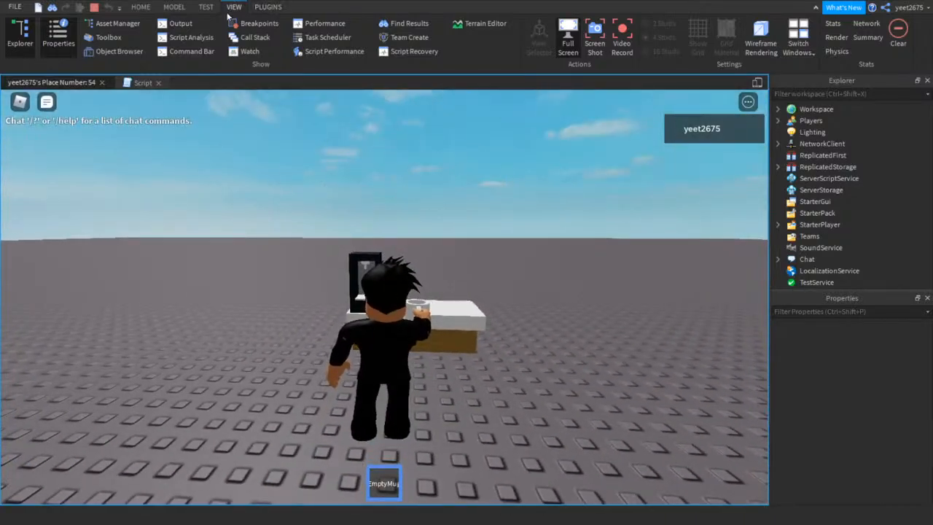
# Review the Output messages and the player's Backpack under Players, and stop the playtest
pyautogui.click(180, 23)
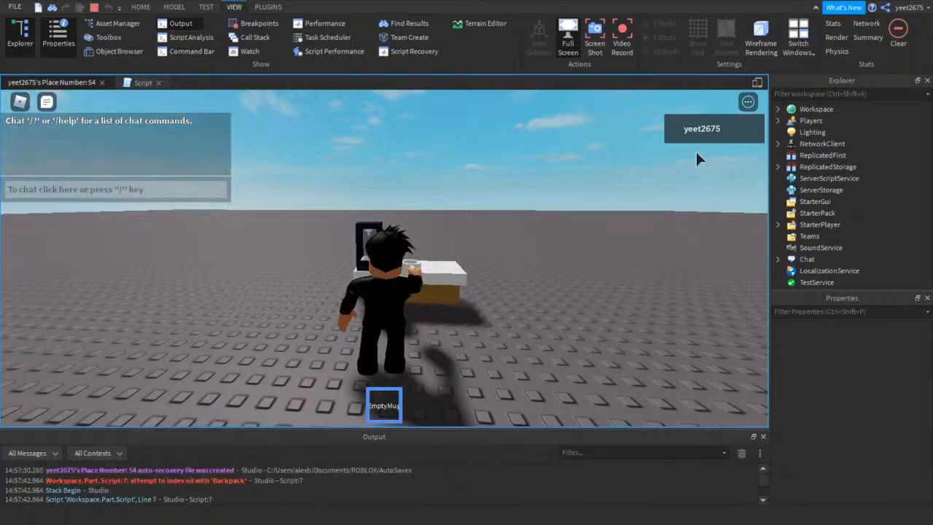
pyautogui.click(763, 435)
pyautogui.click(778, 120)
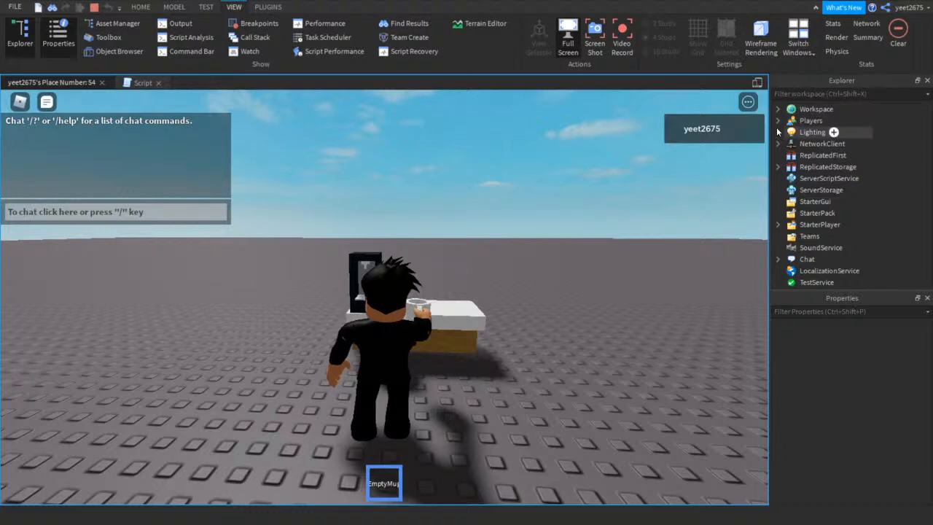
pyautogui.click(789, 131)
pyautogui.click(836, 144)
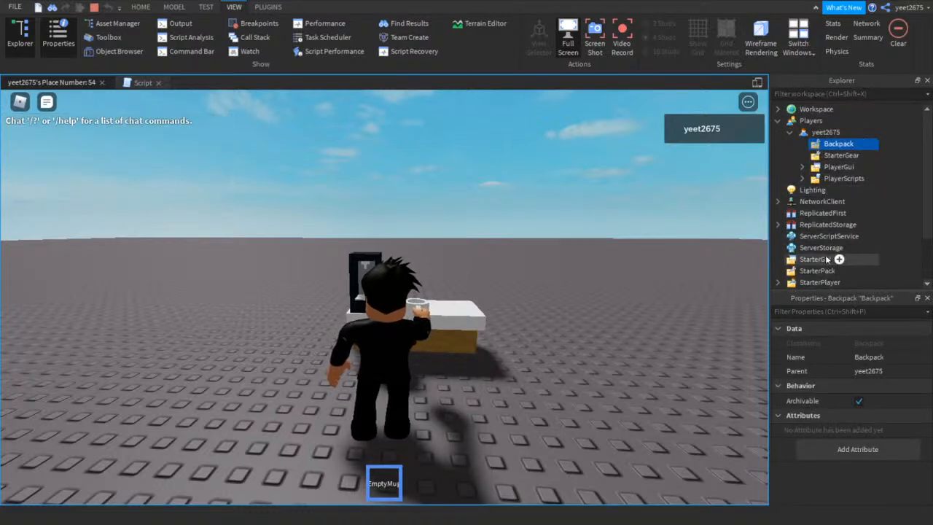
pyautogui.click(93, 6)
# Try parenting the cloned mug to game.Players.LocalPlayer on line 7, and briefly start and stop a playtest
pyautogui.click(146, 83)
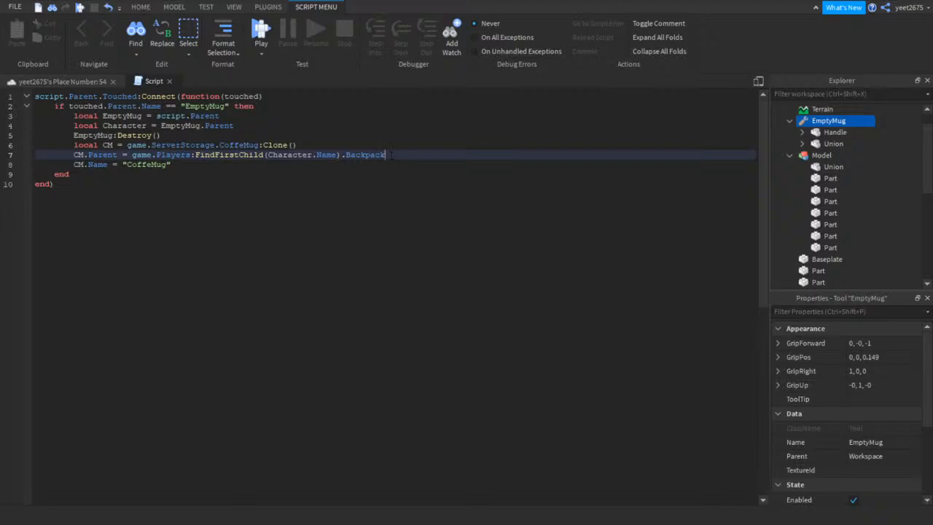
pyautogui.moveTo(385, 155); pyautogui.dragTo(343, 154)
pyautogui.press('BackSpace')
pyautogui.press('BackSpace')
pyautogui.press('BackSpace')
pyautogui.press('BackSpace')
pyautogui.press('BackSpace')
pyautogui.press('BackSpace')
pyautogui.press('BackSpace')
pyautogui.press('BackSpace')
pyautogui.press('BackSpace')
pyautogui.press('BackSpace')
pyautogui.press('BackSpace')
pyautogui.press('BackSpace')
pyautogui.press('BackSpace')
pyautogui.press('BackSpace')
pyautogui.press('BackSpace')
pyautogui.press('BackSpace')
pyautogui.press('BackSpace')
pyautogui.press('BackSpace')
pyautogui.press('BackSpace')
pyautogui.press('BackSpace')
pyautogui.press('BackSpace')
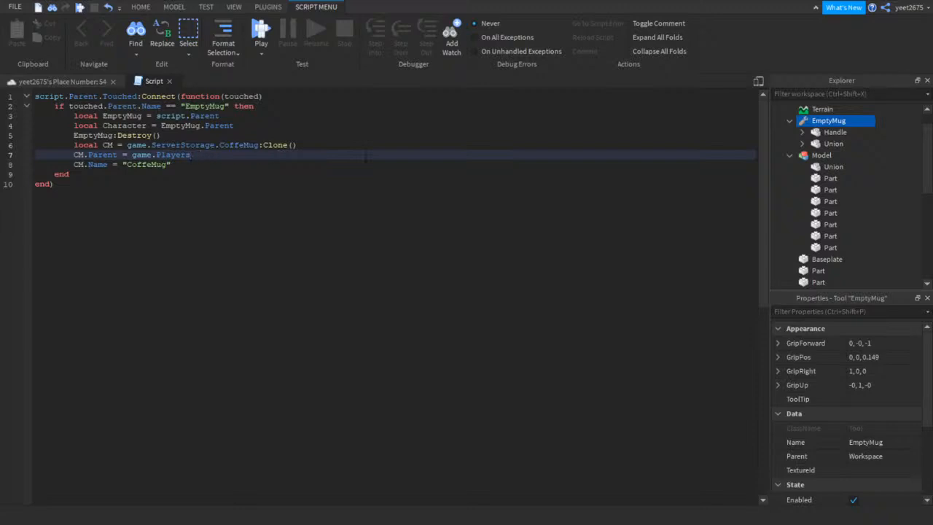
pyautogui.write('.LocalPlayer')
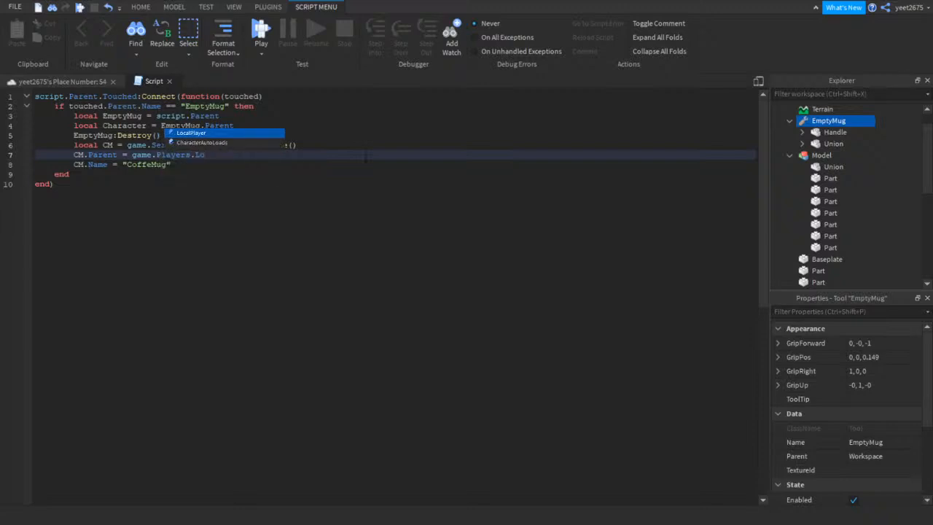
pyautogui.click(263, 31)
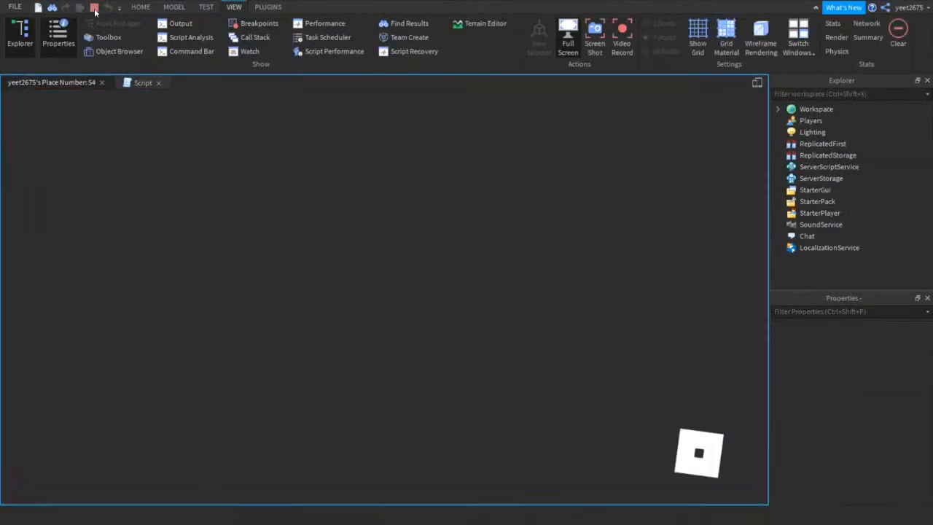
pyautogui.click(95, 8)
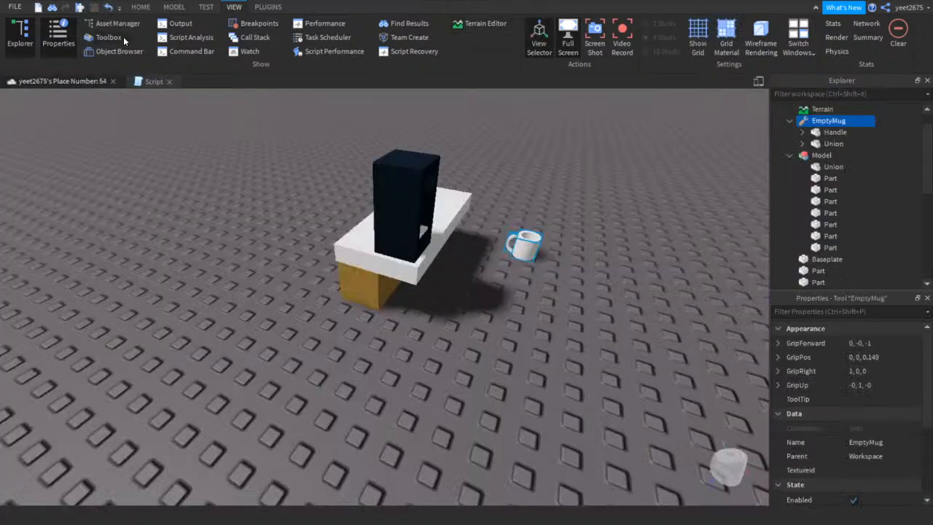
# Replace the LocalPlayer reference on line 7 so it reads CM.Parent = game.Players:FindFirstChild(Character.Name).Backpack
pyautogui.click(153, 81)
pyautogui.moveTo(172, 164); pyautogui.dragTo(192, 155)
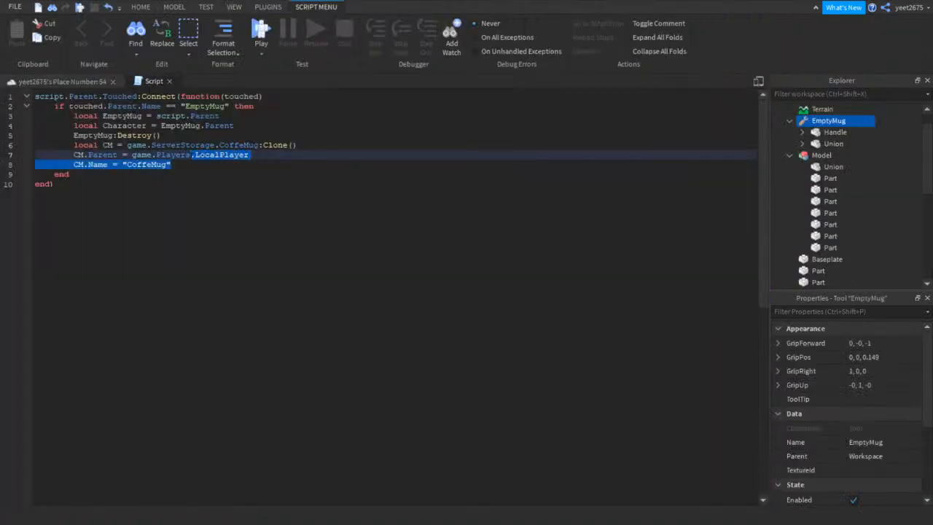
pyautogui.click(229, 155)
pyautogui.moveTo(252, 154); pyautogui.dragTo(195, 154)
pyautogui.press('BackSpace')
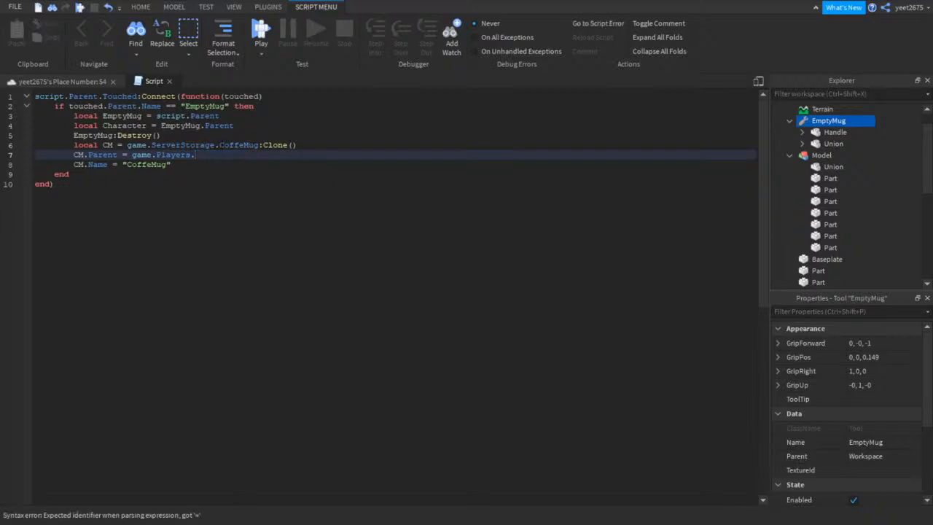
pyautogui.press('BackSpace')
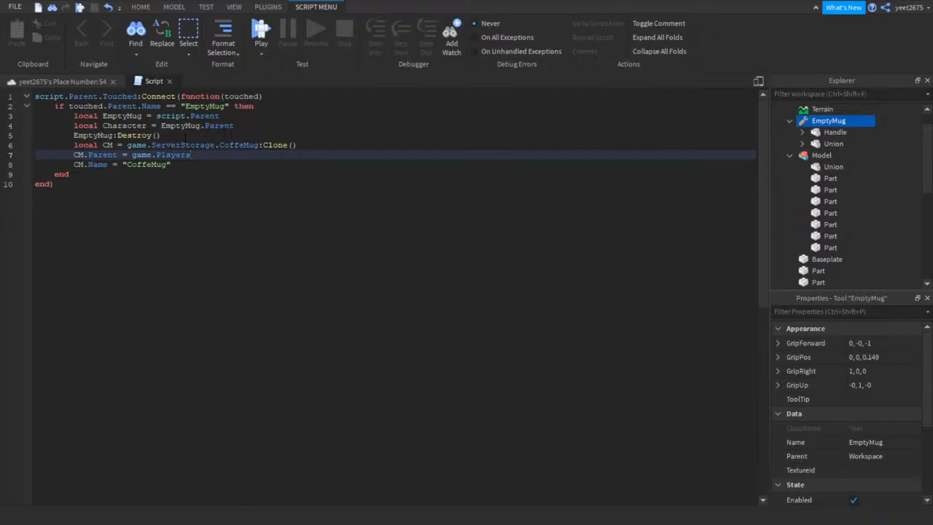
pyautogui.press('BackSpace')
pyautogui.press('BackSpace')
pyautogui.press('BackSpace')
pyautogui.press('BackSpace')
pyautogui.press('BackSpace')
pyautogui.press('BackSpace')
pyautogui.press('BackSpace')
pyautogui.press('BackSpace')
pyautogui.press('BackSpace')
pyautogui.press('BackSpace')
pyautogui.press('BackSpace')
pyautogui.write('game')
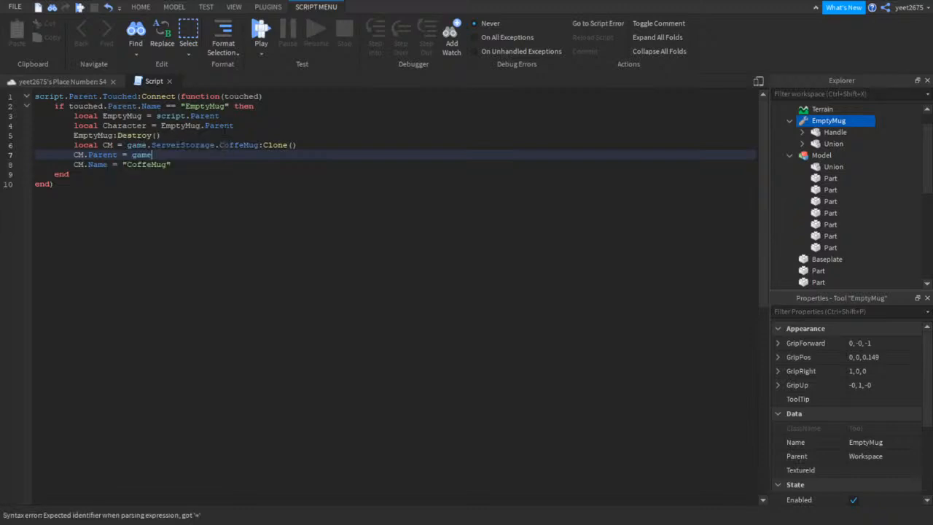
pyautogui.write('.Players.')
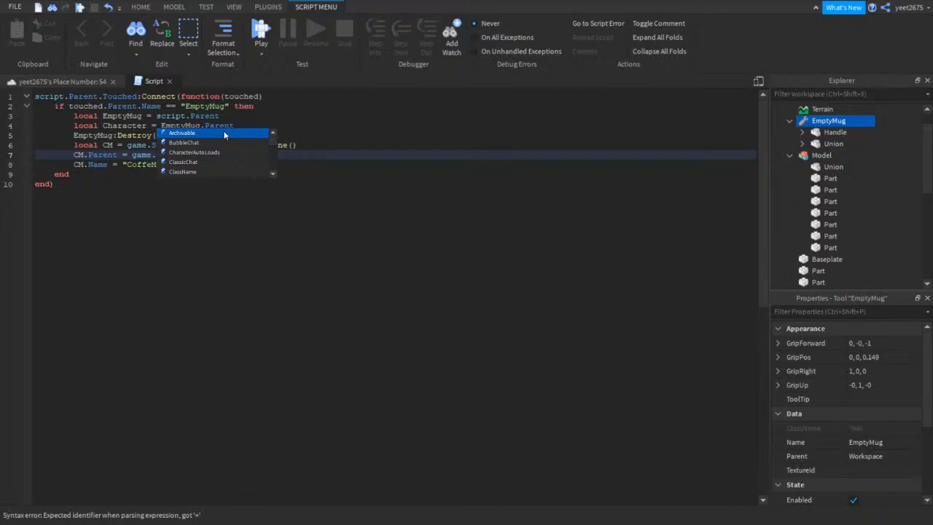
pyautogui.press('BackSpace')
pyautogui.write(':FindFirstChild(Cha')
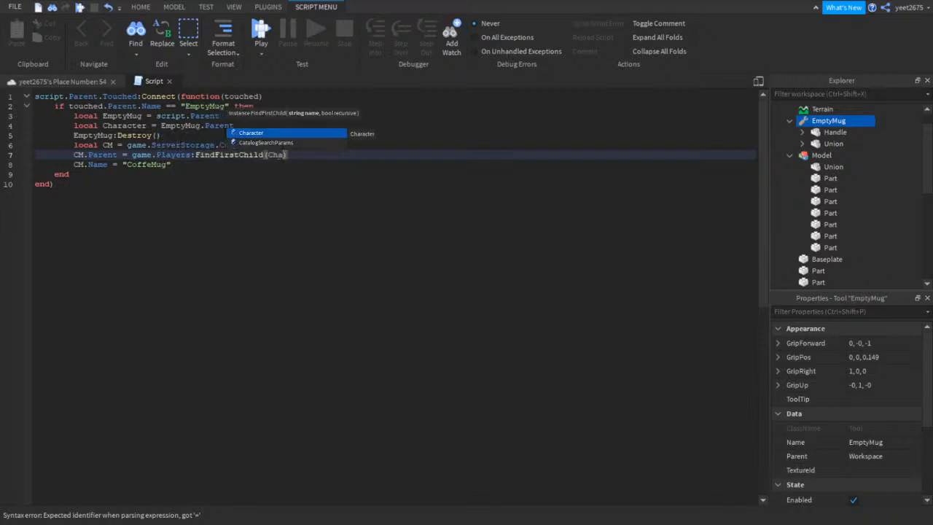
pyautogui.press('Tab')
pyautogui.write('.Name')
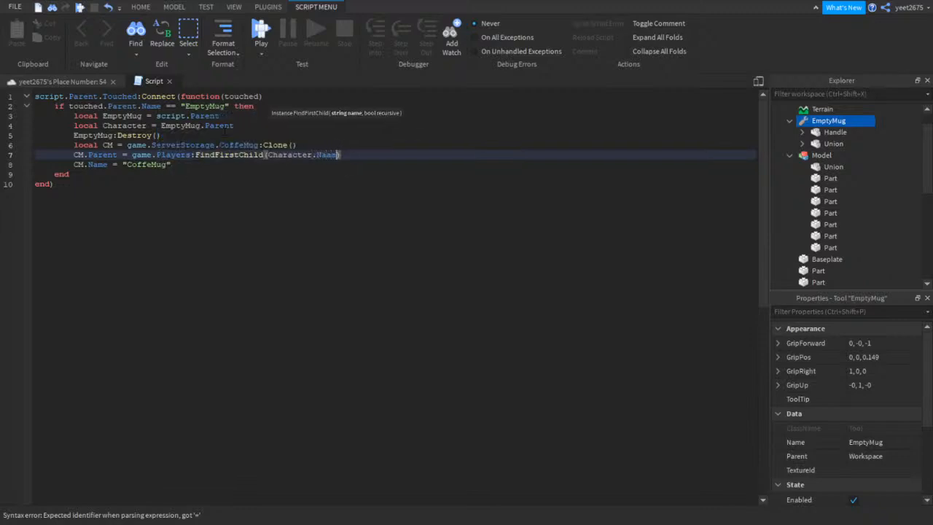
pyautogui.write(')')
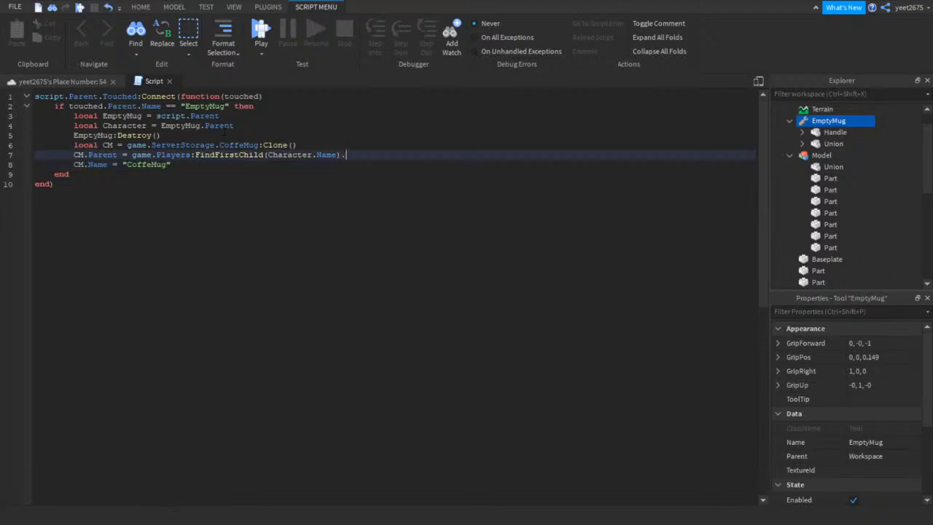
pyautogui.write('.Backa')
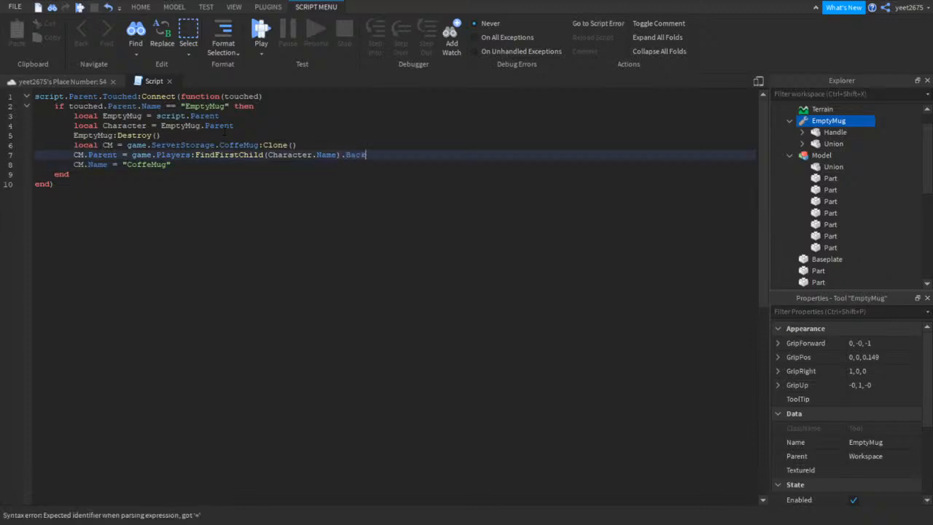
pyautogui.write('ack')
# Start a playtest of the FindFirstChild version of the script and walk the character over the EmptyMug to pick it up
pyautogui.click(260, 33)
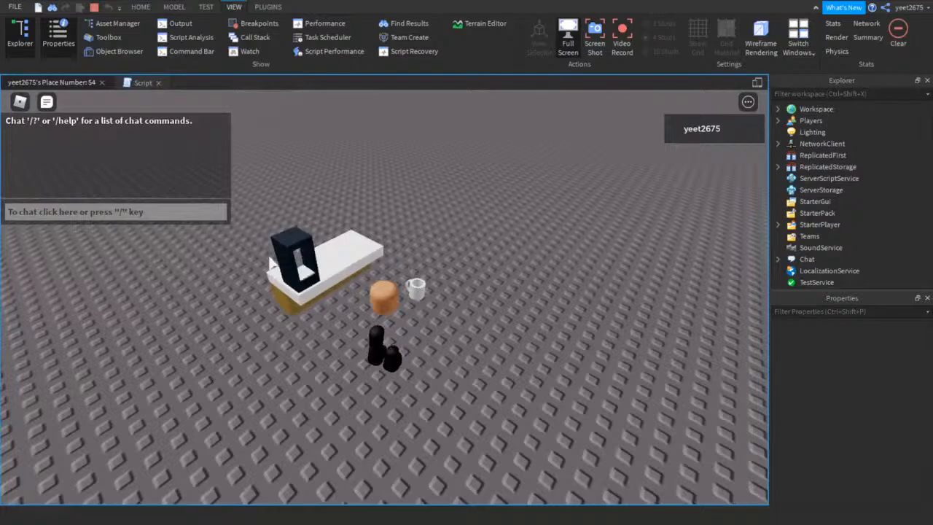
pyautogui.moveTo(271, 263); pyautogui.dragTo(263, 262, button='right')
pyautogui.press('w')
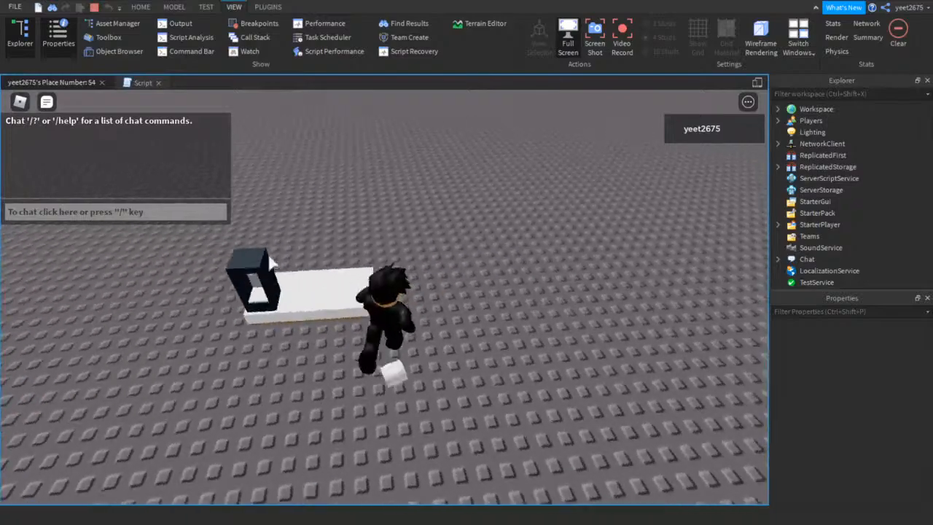
pyautogui.press('s')
pyautogui.press('d')
pyautogui.press('a')
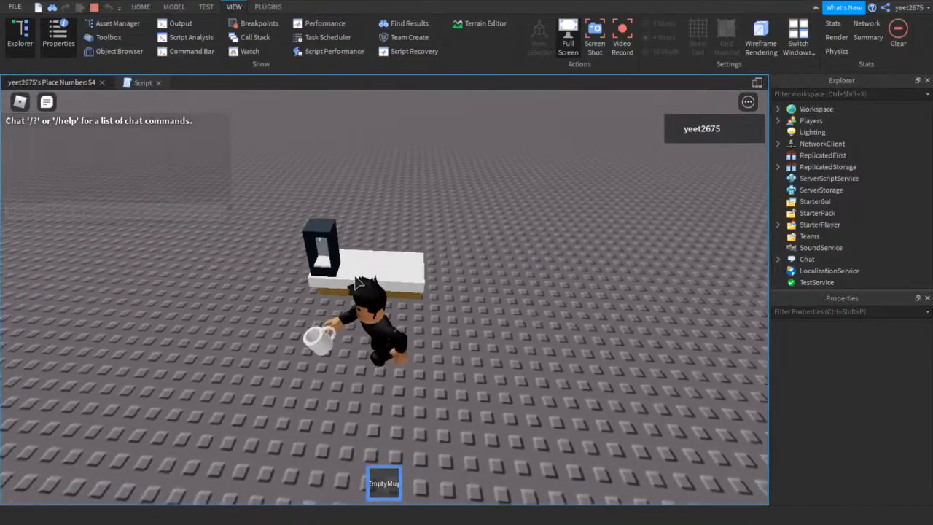
# Carry the EmptyMug up to the coffee machine and jump beside it to trigger the touch part
pyautogui.press('shift')
pyautogui.press('w')
pyautogui.scroll(3, 384, 297)
pyautogui.press('w')
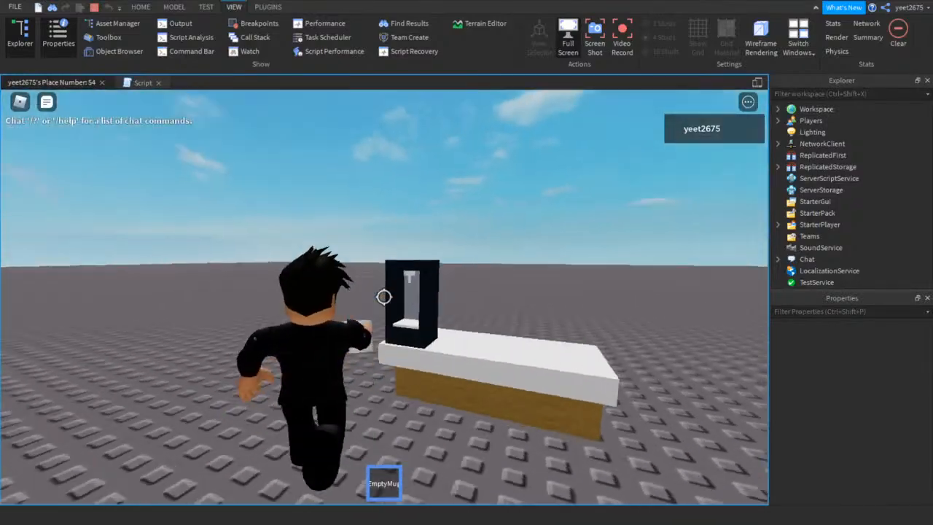
pyautogui.press('space')
pyautogui.press('space')
pyautogui.press('w')
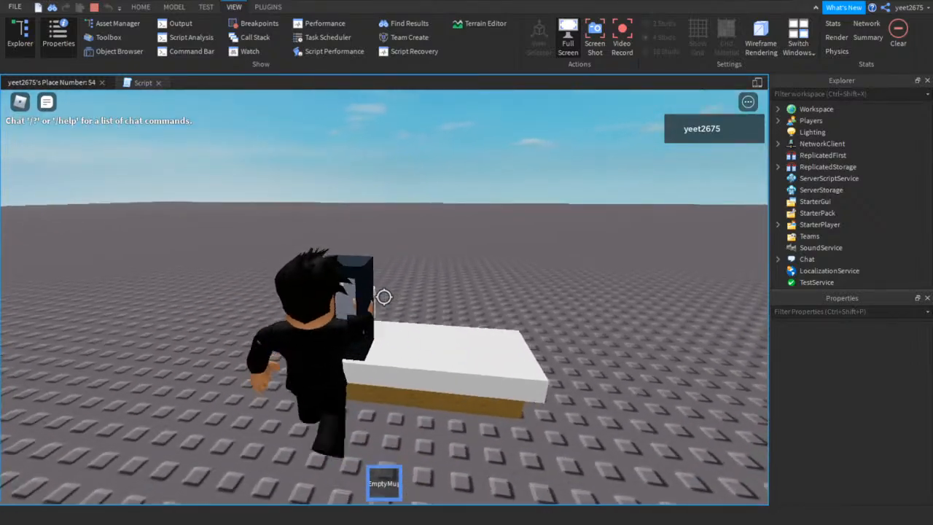
pyautogui.press('shift')
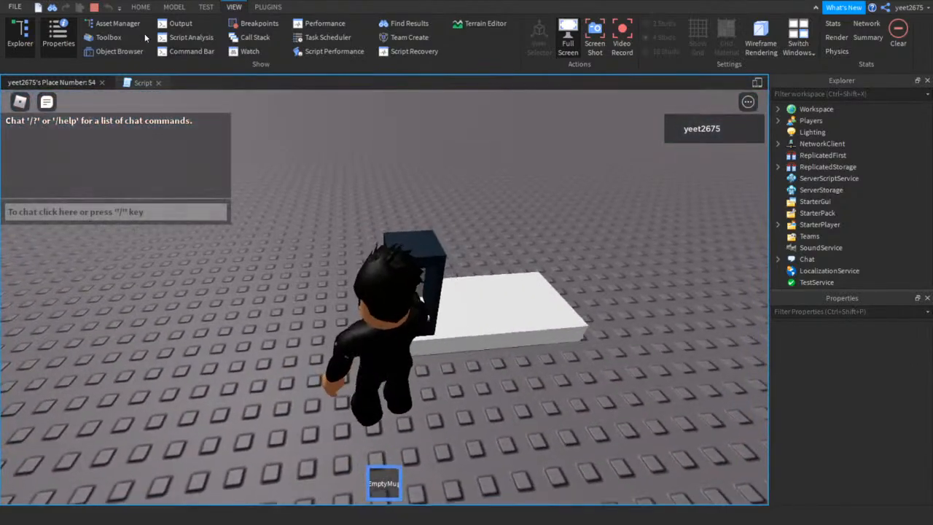
# Show the Output messages, inspect the player's Backpack under Players, and stop the playtest
pyautogui.click(149, 9)
pyautogui.click(174, 7)
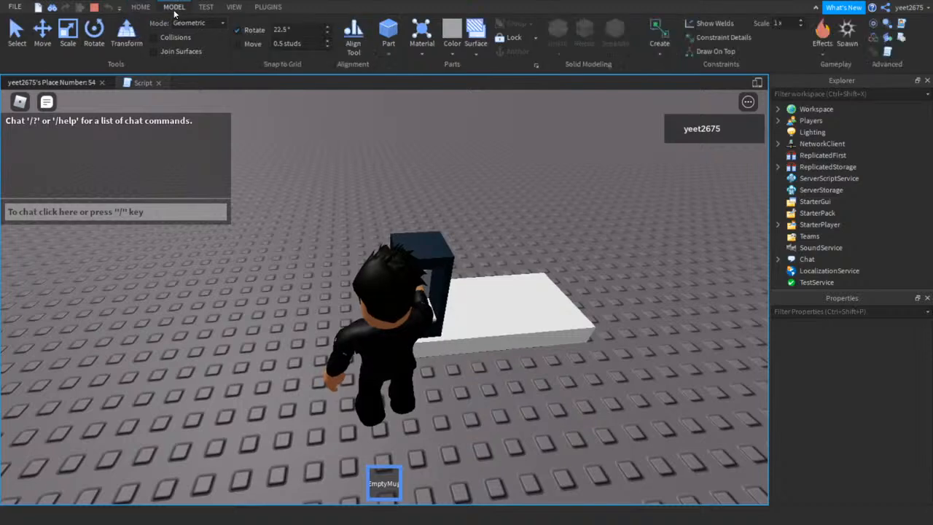
pyautogui.click(206, 7)
pyautogui.click(234, 7)
pyautogui.click(181, 23)
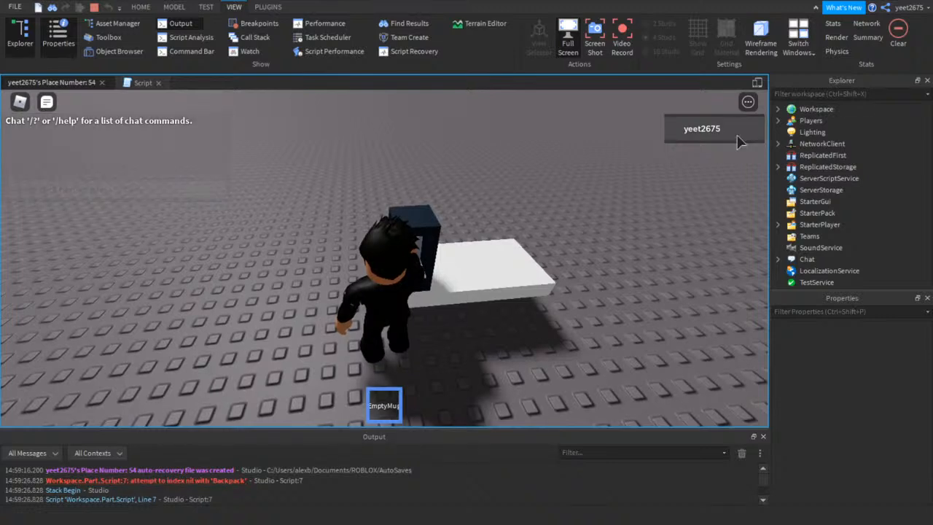
pyautogui.click(778, 120)
pyautogui.click(790, 132)
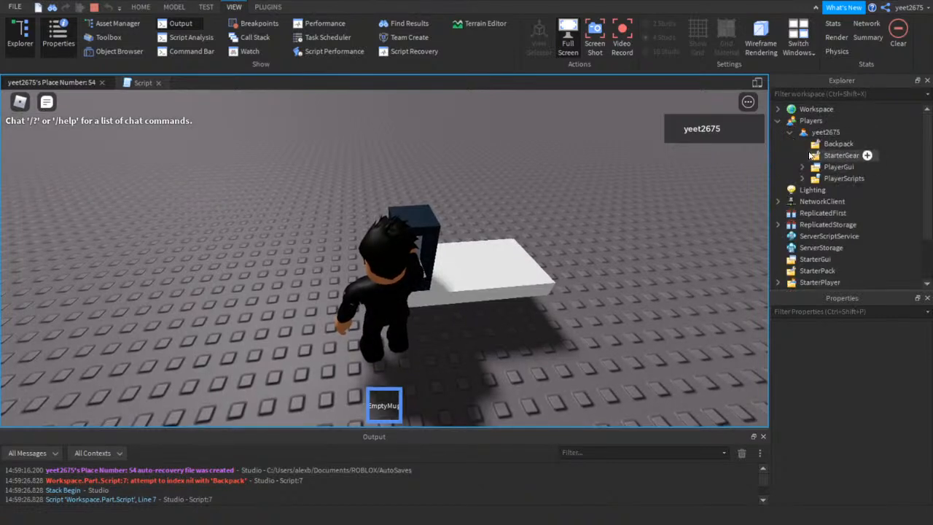
pyautogui.click(837, 143)
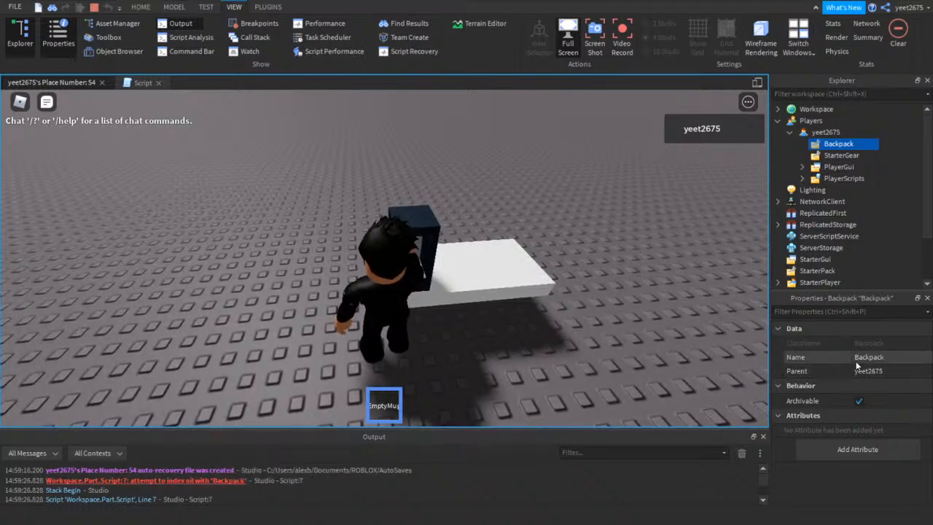
pyautogui.click(94, 9)
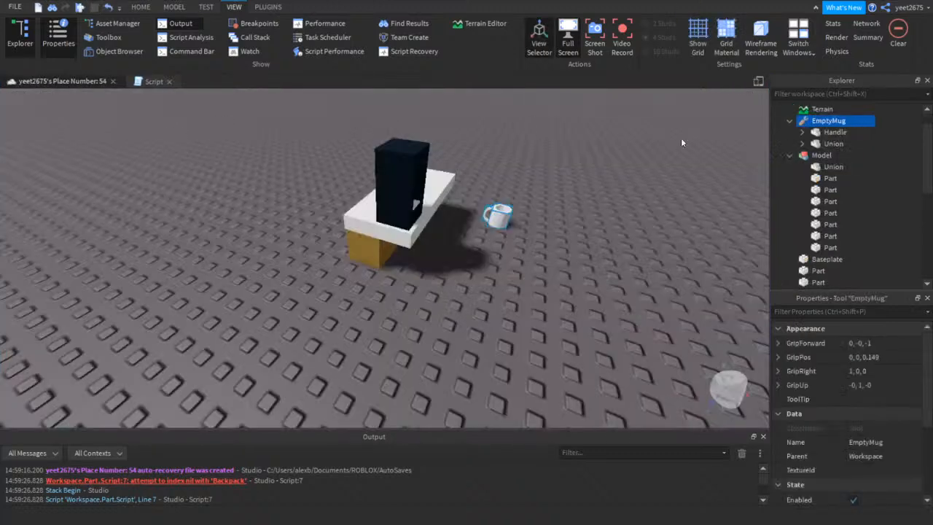
# Open the touch part's script and rewrite line 7 so it reads CM.Parent = Character
pyautogui.scroll(-5, 813, 187)
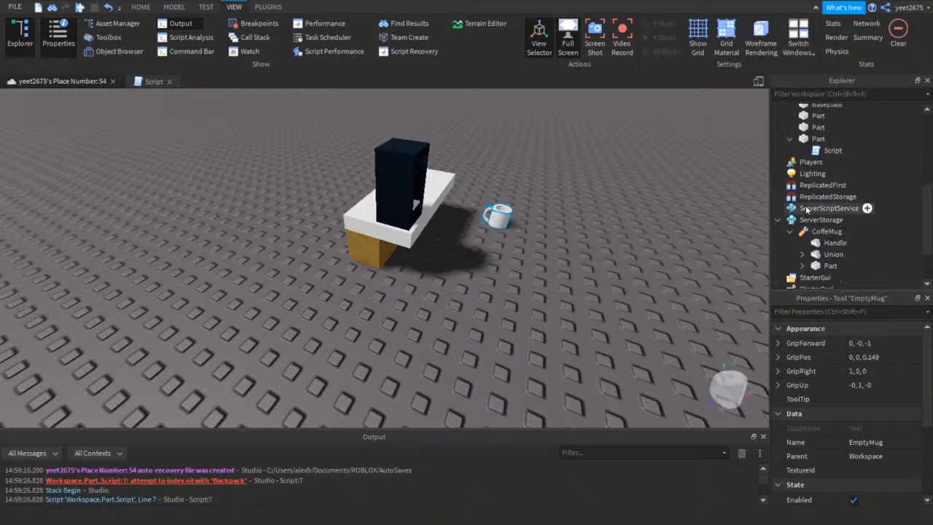
pyautogui.doubleClick(813, 185)
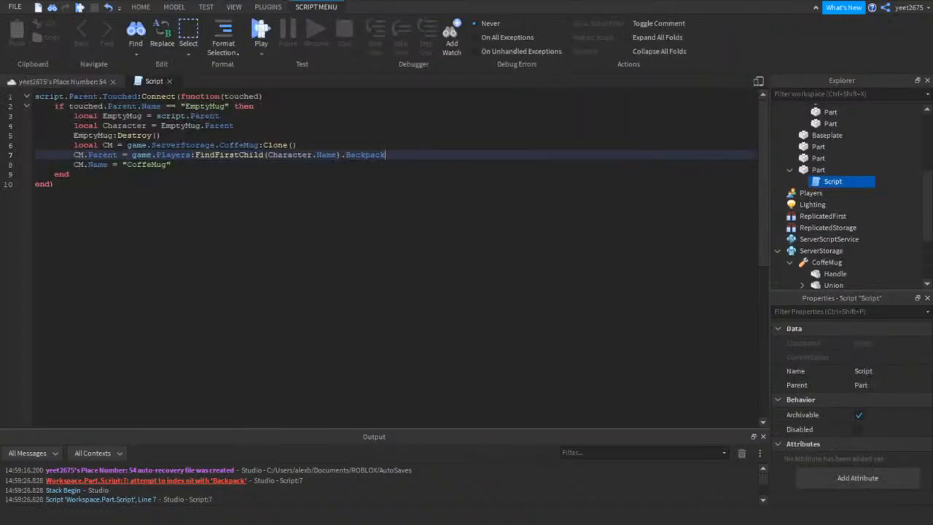
pyautogui.moveTo(385, 155); pyautogui.dragTo(132, 155)
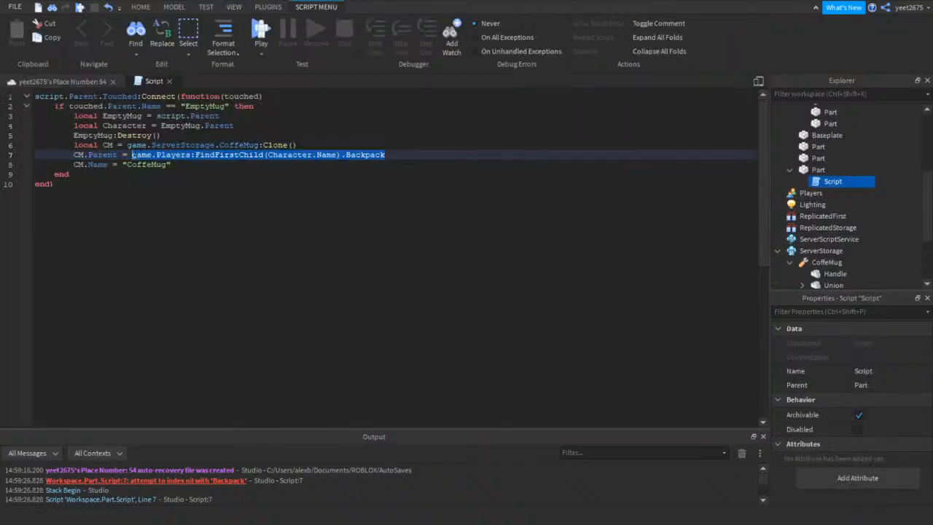
pyautogui.press('BackSpace')
pyautogui.write('p')
pyautogui.press('BackSpace')
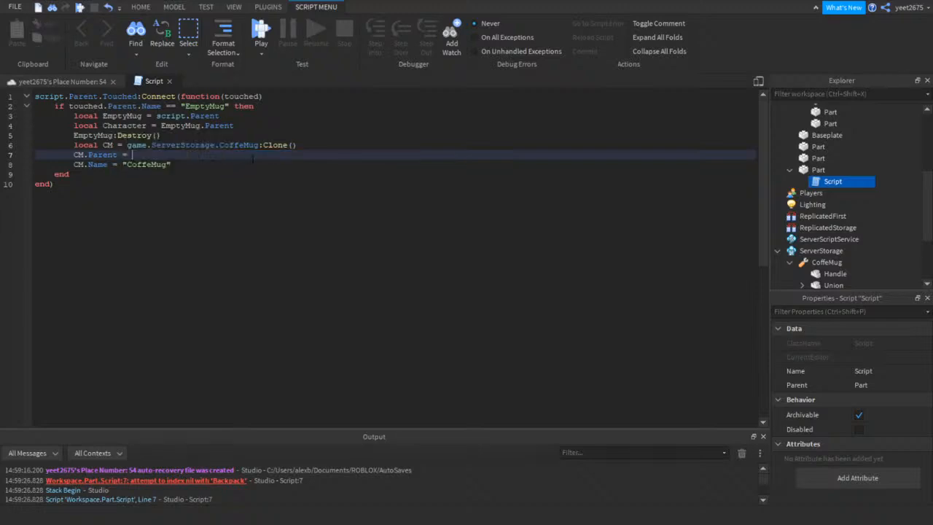
pyautogui.write('Ch')
pyautogui.press('Tab')
pyautogui.write('.')
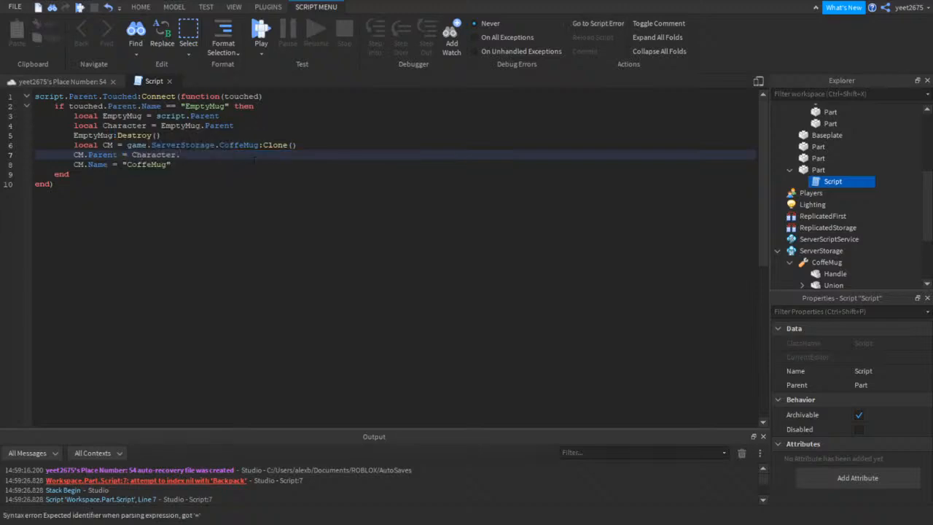
# Playtest the Character parenting by taking the EmptyMug to the coffee machine and re-equipping the CoffeMug
pyautogui.click(261, 31)
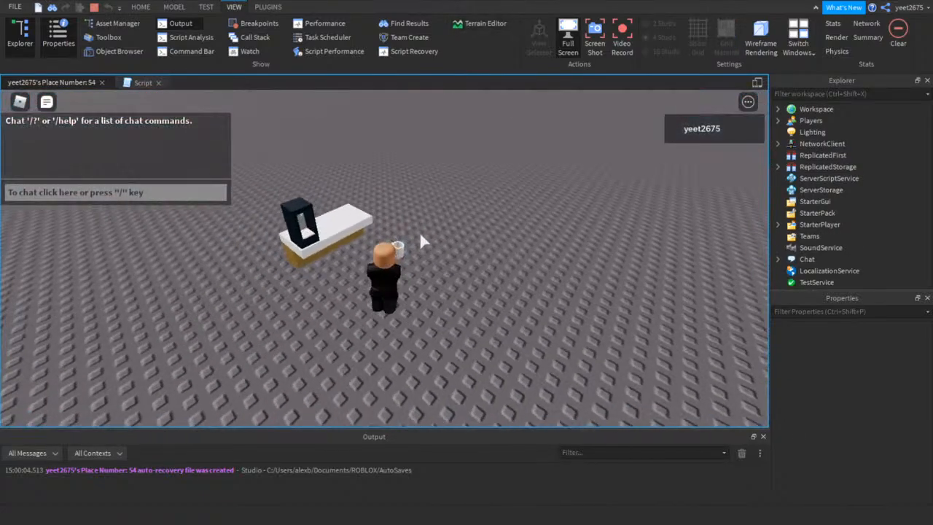
pyautogui.press('shift')
pyautogui.press('w')
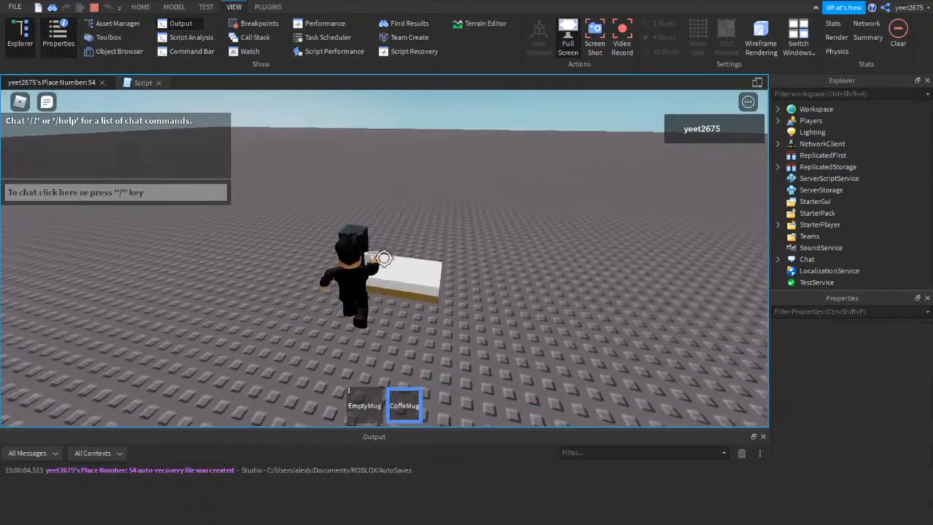
pyautogui.press('s')
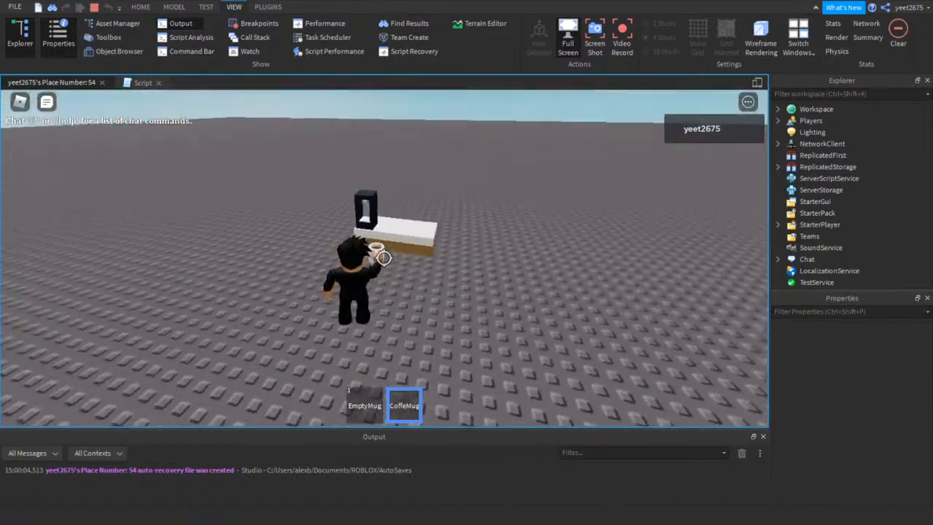
pyautogui.press('2')
pyautogui.press('w')
pyautogui.press('2')
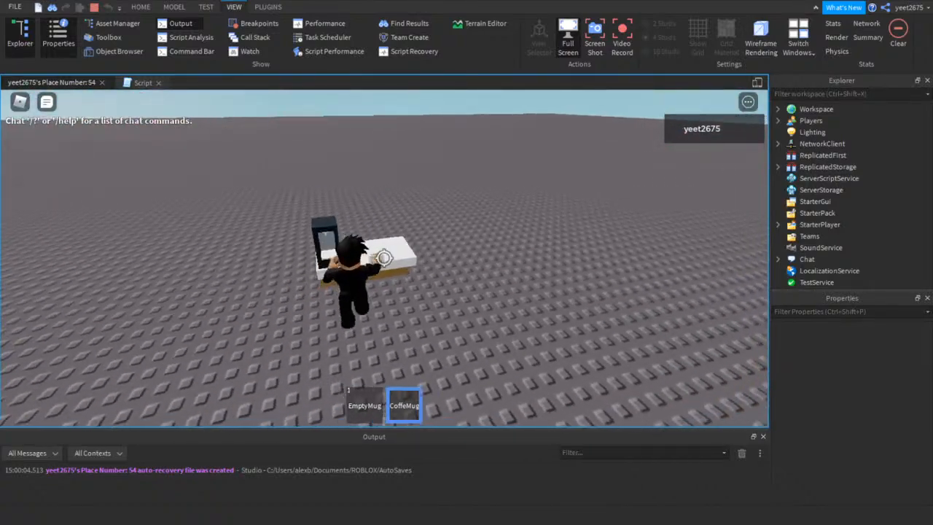
# Equip the EmptyMug from the first inventory slot and walk it around and into the coffee machine again
pyautogui.press('1')
pyautogui.press('w')
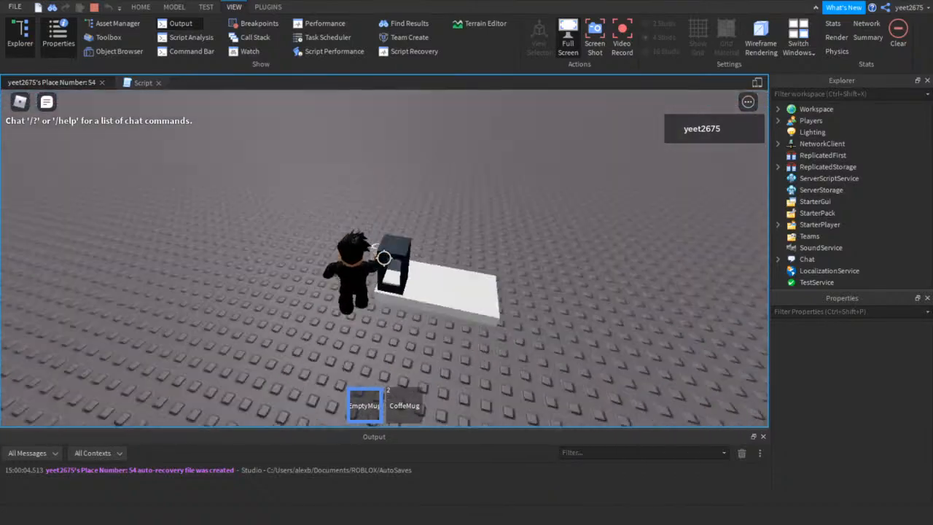
pyautogui.press('s')
pyautogui.press('d')
pyautogui.press('a')
pyautogui.press('d')
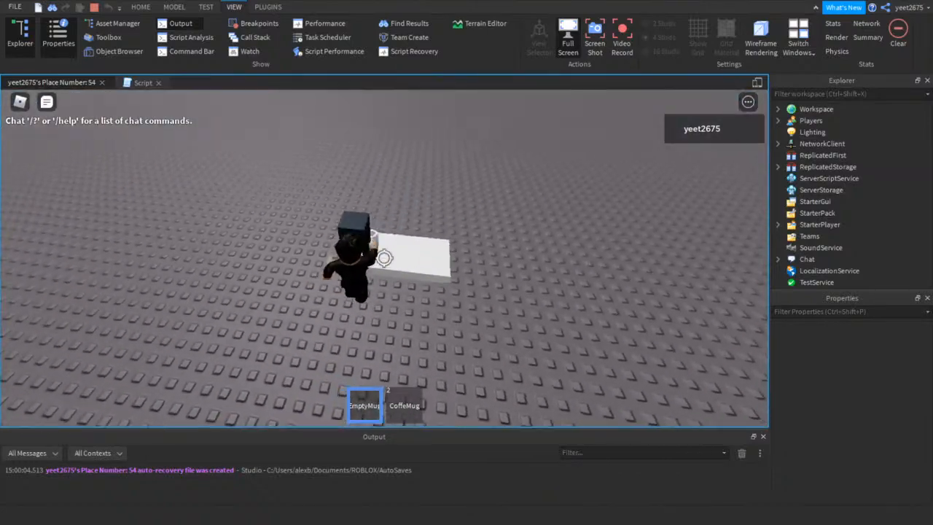
pyautogui.press('w')
pyautogui.press('s')
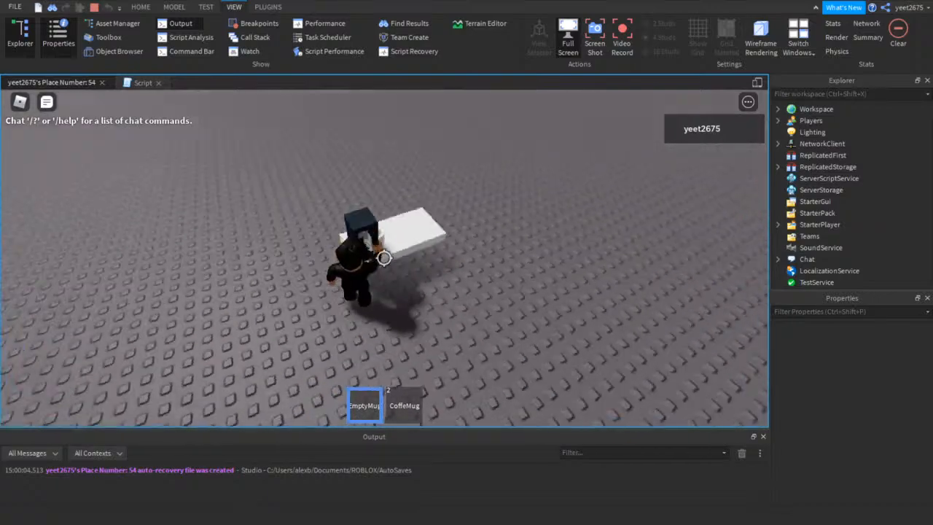
# Equip and put away the CoffeMug, and restart the playtest
pyautogui.press('2')
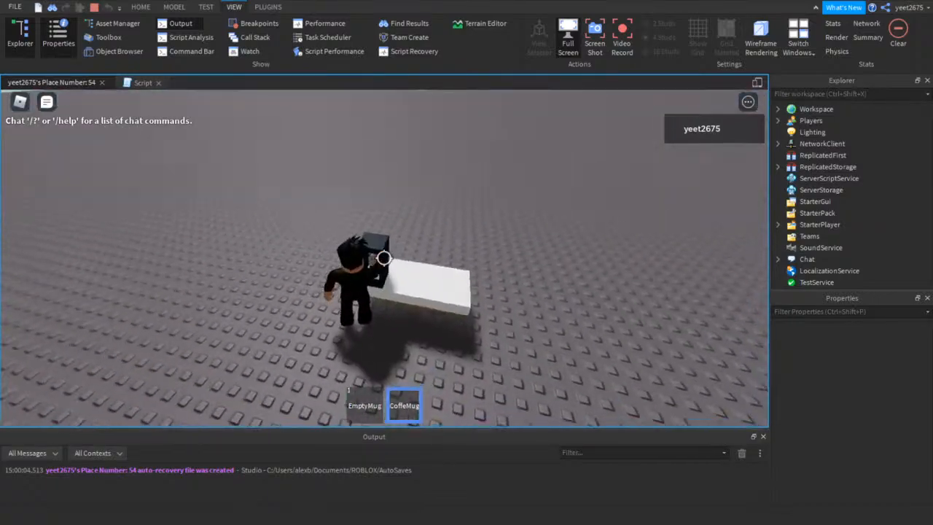
pyautogui.press('2')
pyautogui.press('shift')
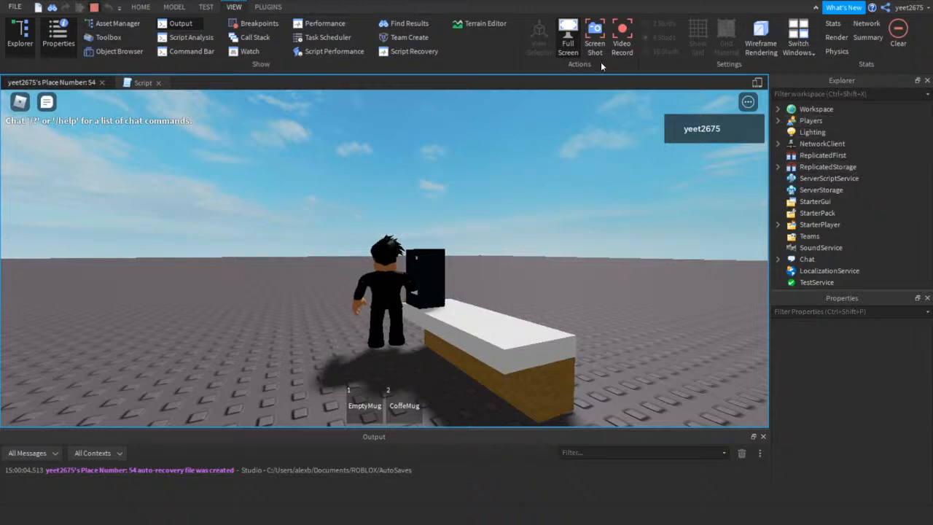
pyautogui.hotkey('shift', 'F5')
pyautogui.scroll(-1, 845, 251)
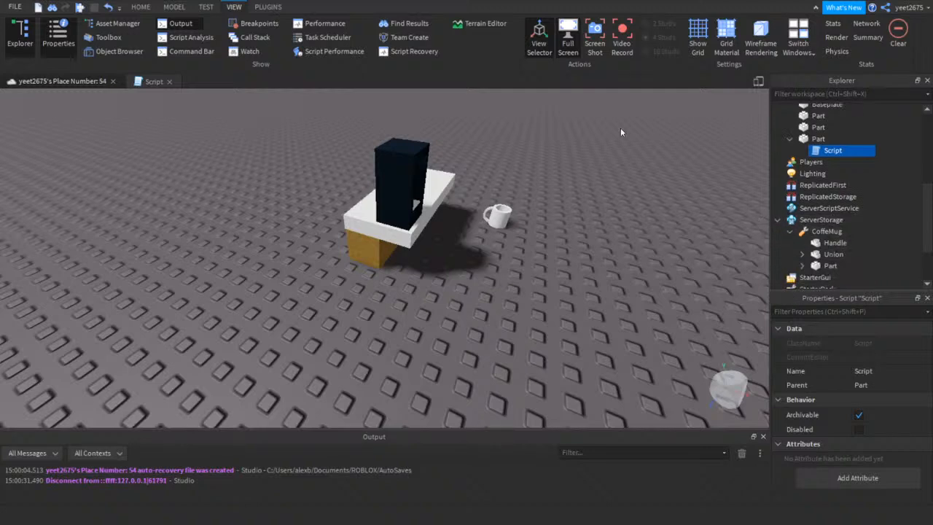
pyautogui.click(81, 8)
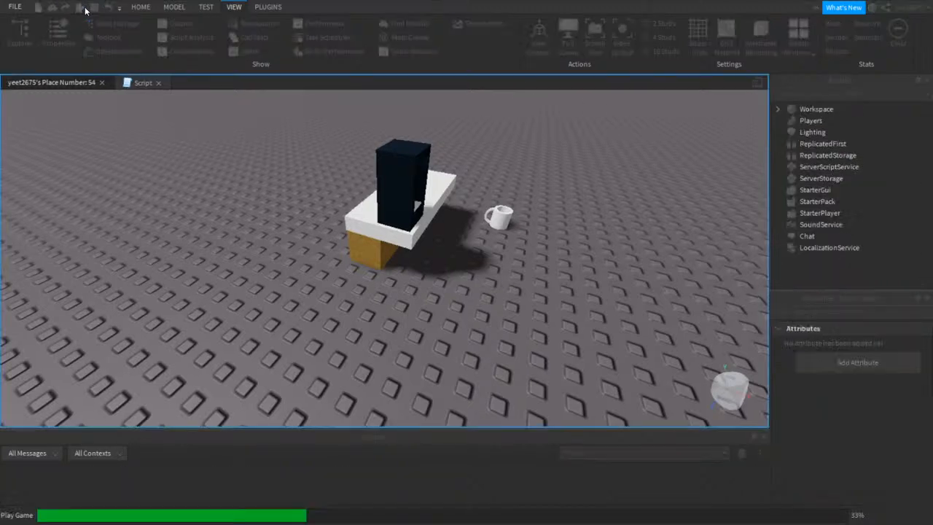
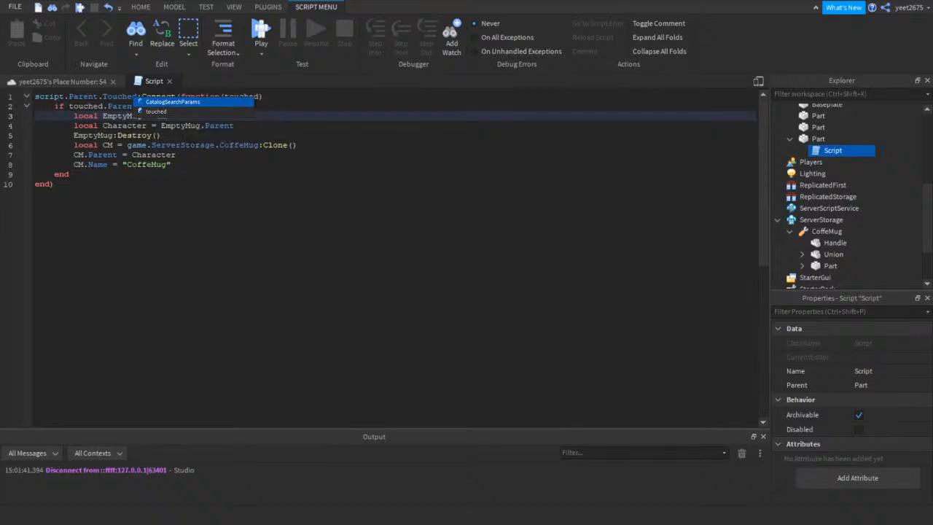
# Change line 3 of the script so it reads local EmptyMug = touched.Parent
pyautogui.write('ar')
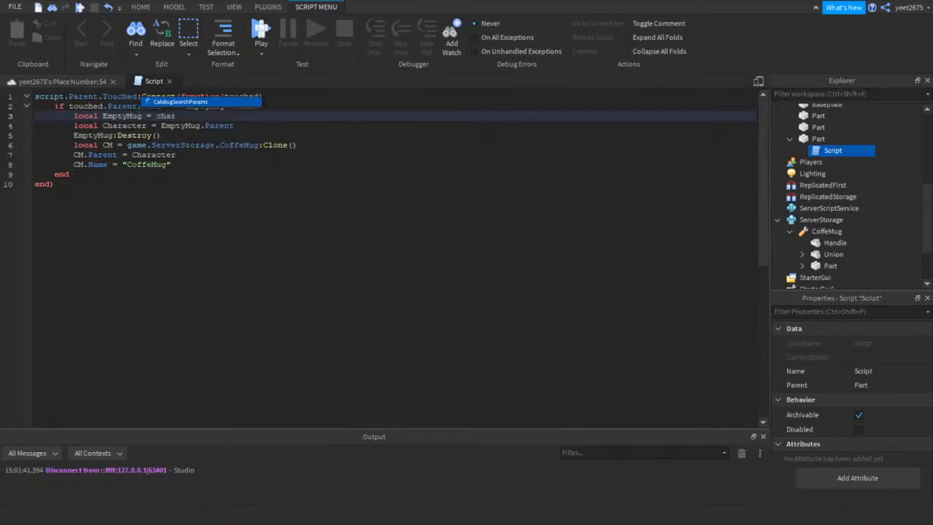
pyautogui.press('BackSpace')
pyautogui.press('BackSpace')
pyautogui.press('BackSpace')
pyautogui.write('= ')
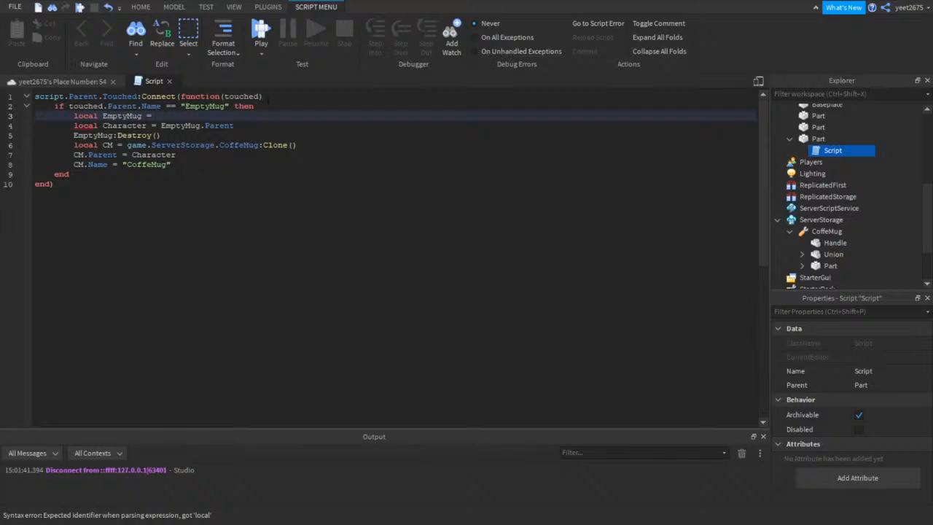
pyautogui.write('touched')
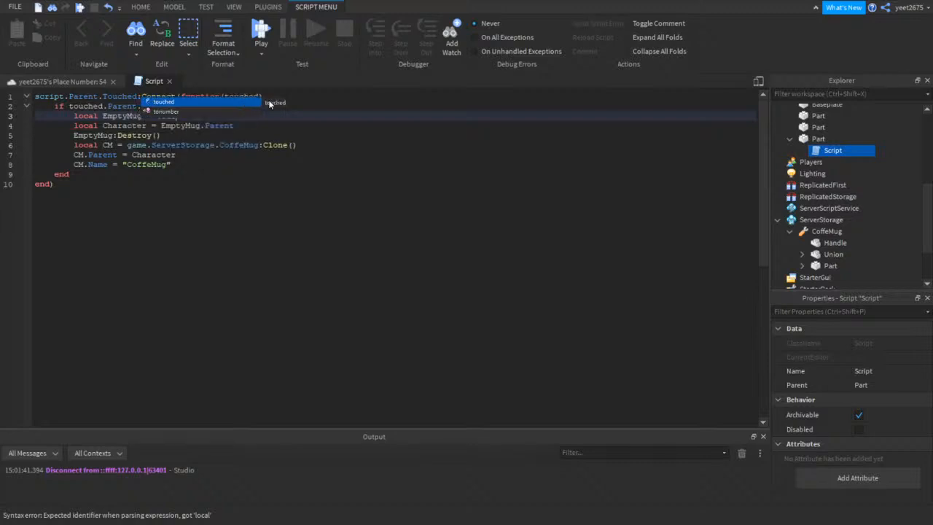
pyautogui.write('.Parent')
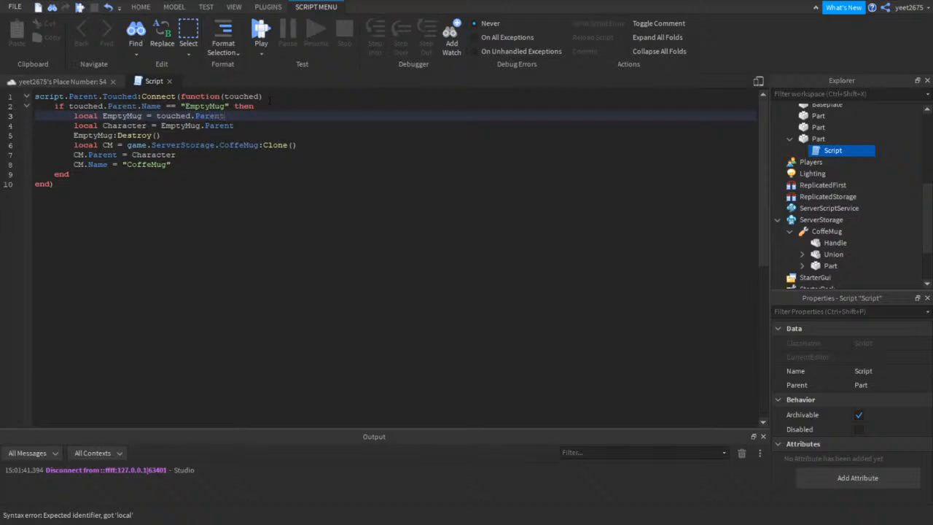
# Playtest the corrected mug swap by picking up the EmptyMug and bringing it to the coffee machine
pyautogui.click(262, 33)
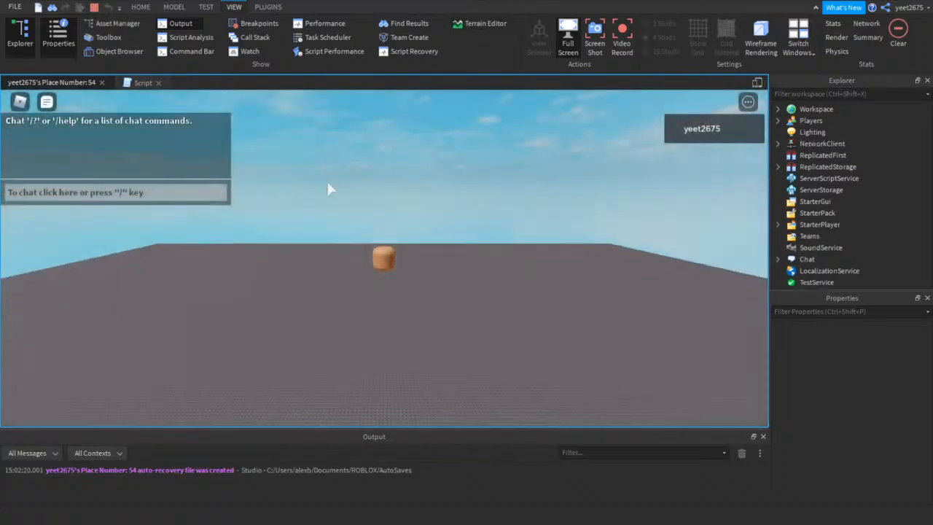
pyautogui.moveTo(359, 201); pyautogui.dragTo(359, 203, button='right')
pyautogui.press('w')
pyautogui.press('shift')
pyautogui.press('a')
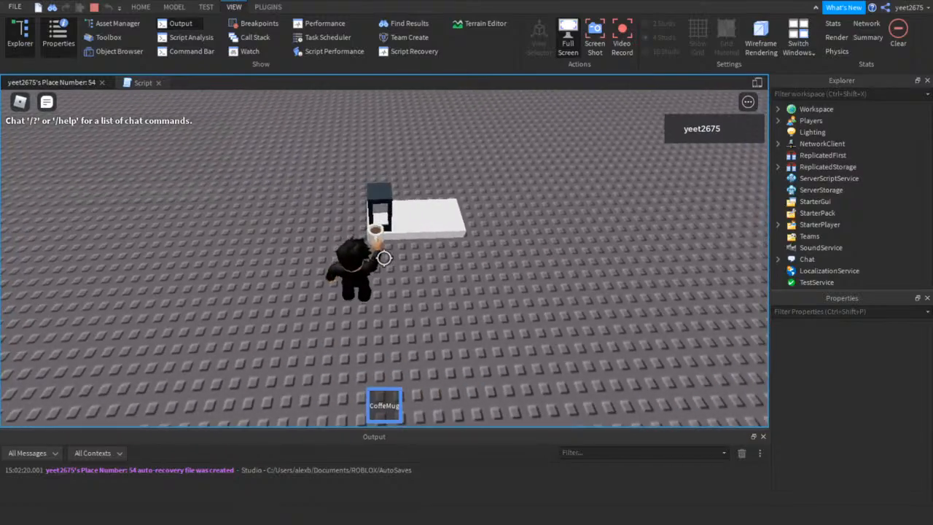
pyautogui.press('d')
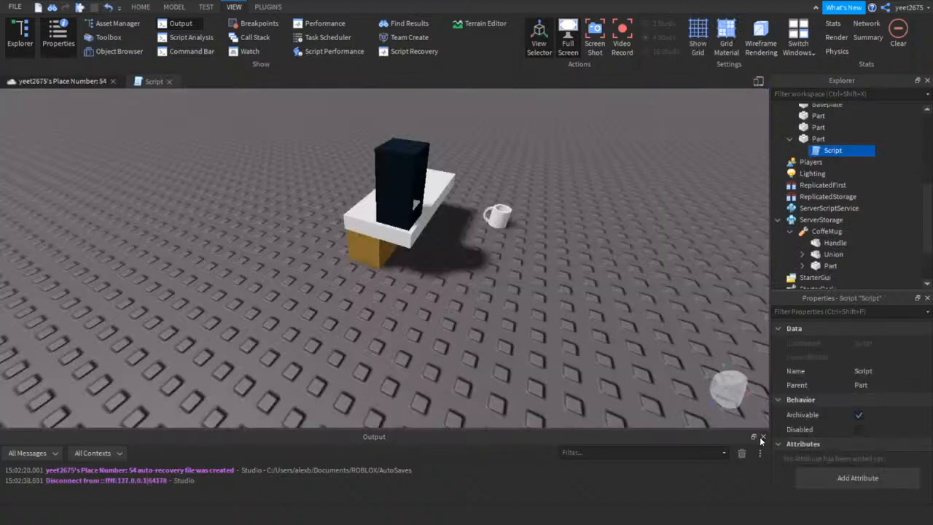
# Close the Output window and duplicate the EmptyMug tool that stands beside the counter
pyautogui.click(763, 436)
pyautogui.scroll(3, 571, 249)
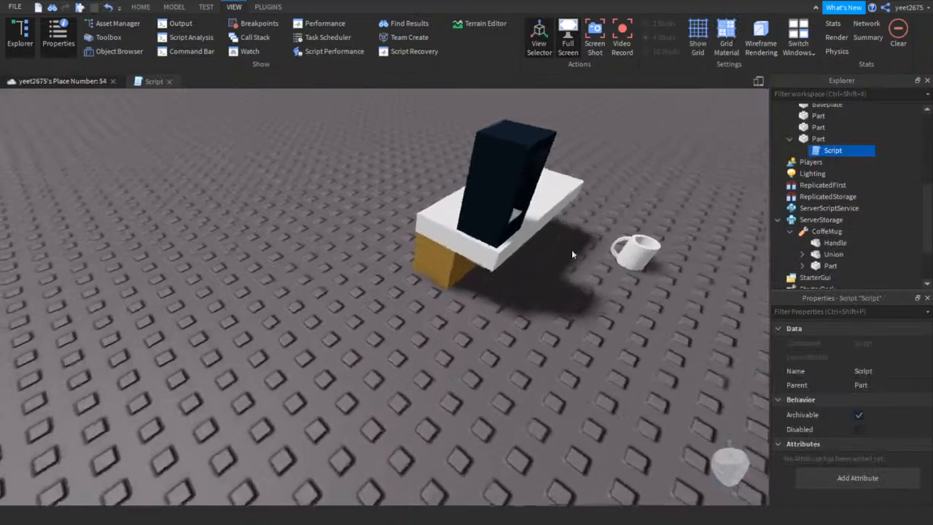
pyautogui.click(631, 249)
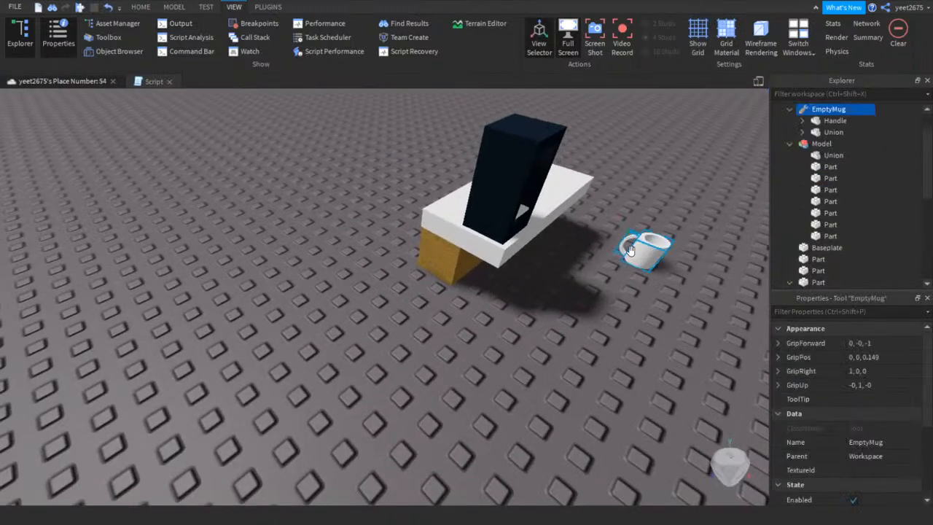
pyautogui.moveTo(631, 250); pyautogui.dragTo(211, 94, button='right')
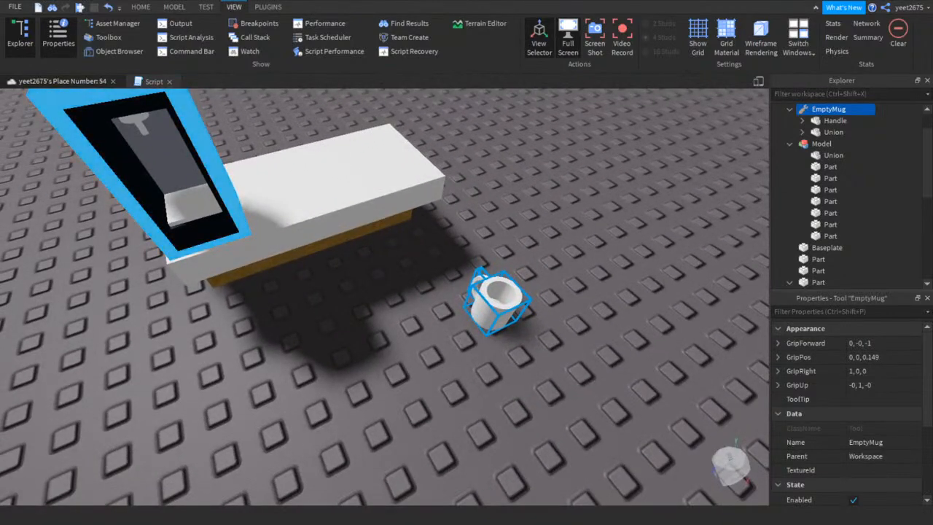
pyautogui.scroll(-3, 498, 167)
pyautogui.moveTo(497, 166); pyautogui.dragTo(510, 355, button='right')
pyautogui.scroll(-2, 510, 356)
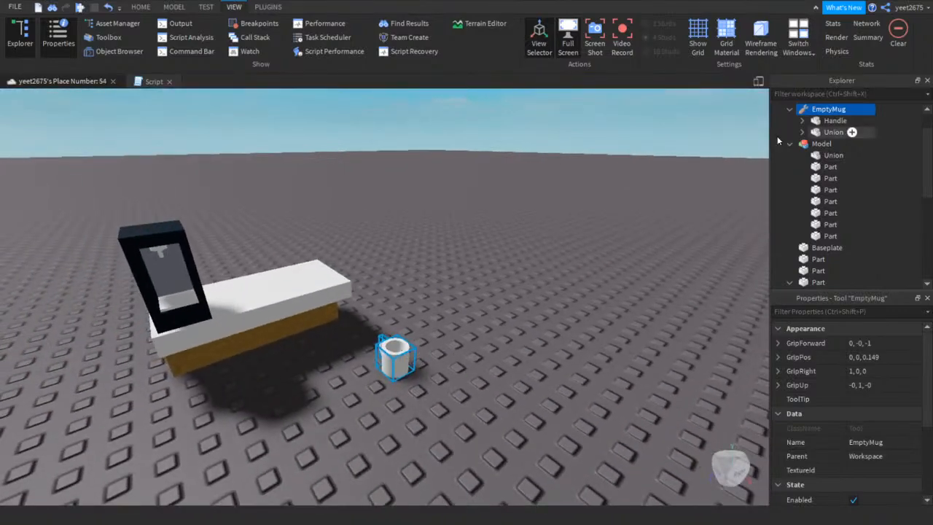
pyautogui.hotkey('ctrl', 'd')
# Move one of the two EmptyMug tools out of the Workspace by setting its Parent to ServerStorage
pyautogui.scroll(2, 805, 210)
pyautogui.click(789, 178)
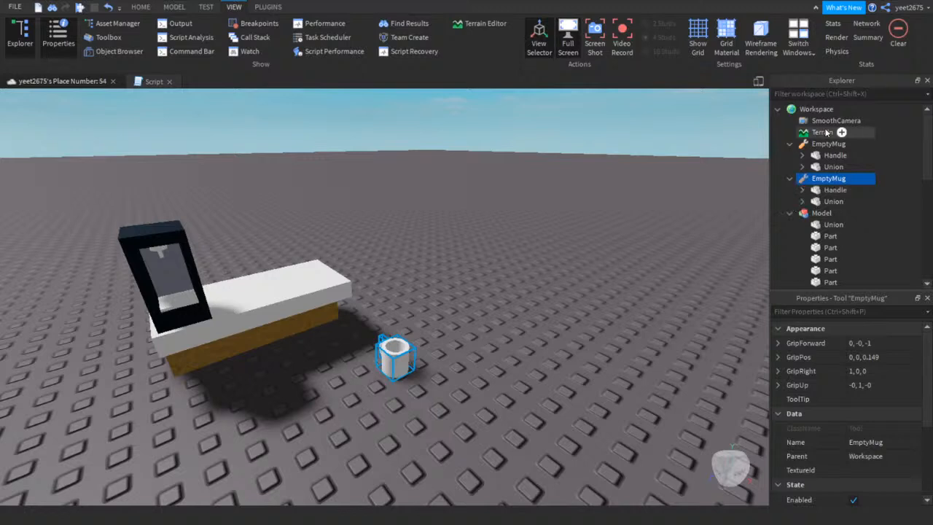
pyautogui.click(816, 109)
pyautogui.click(822, 178)
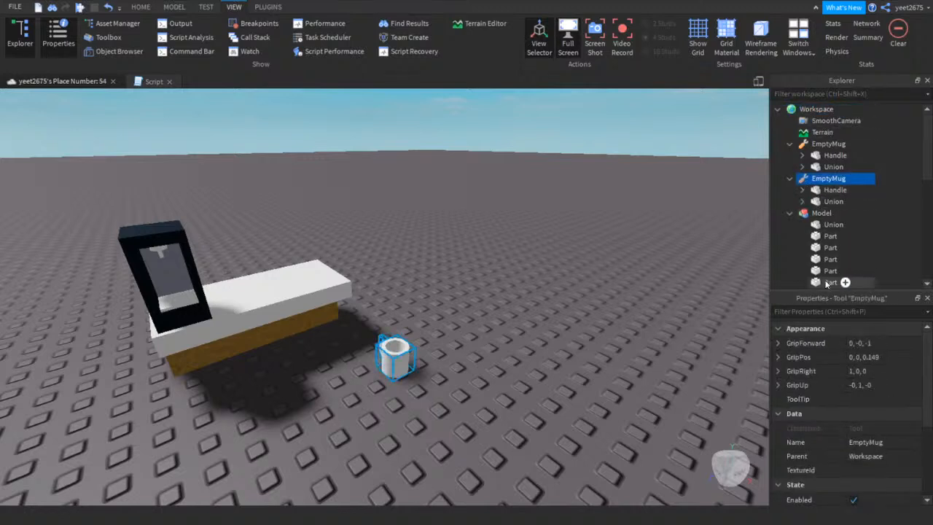
pyautogui.click(811, 109)
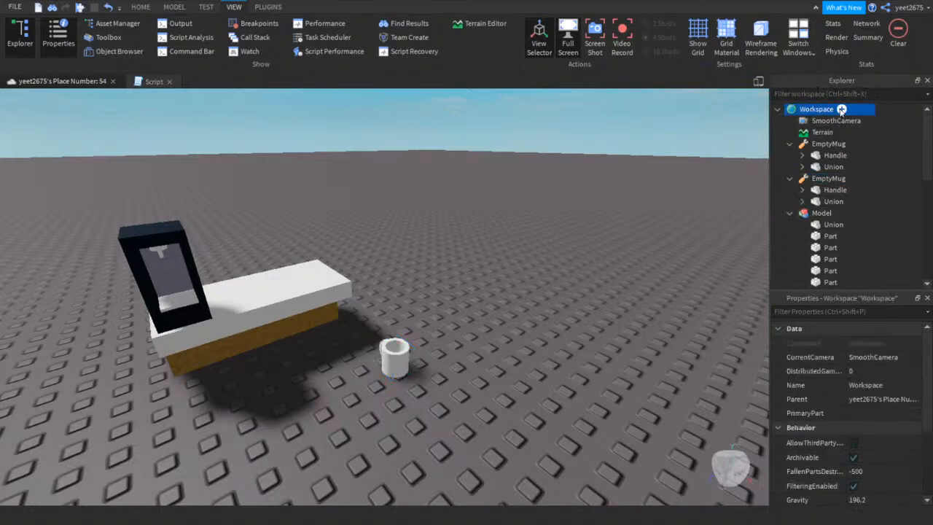
pyautogui.click(841, 109)
pyautogui.click(825, 144)
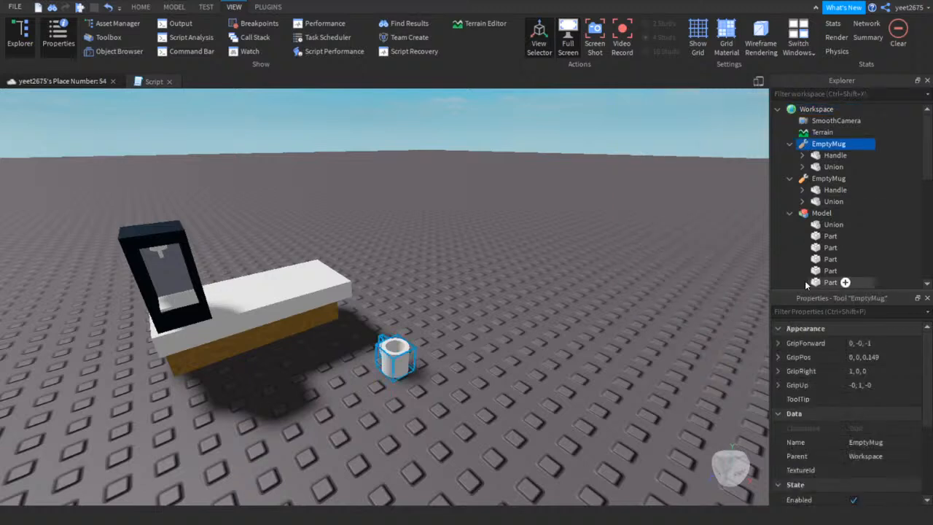
pyautogui.click(806, 306)
pyautogui.write('pa')
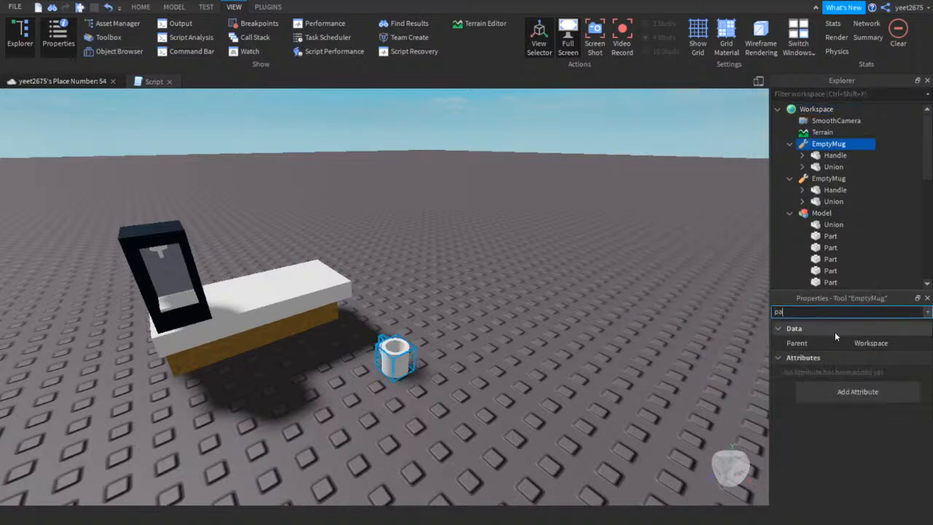
pyautogui.click(853, 341)
pyautogui.scroll(-5, 790, 231)
pyautogui.scroll(-4, 793, 233)
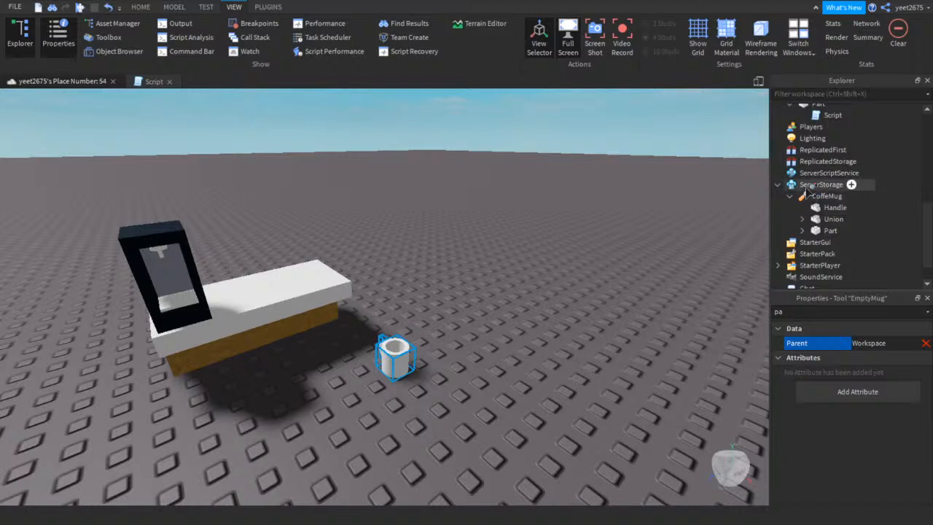
pyautogui.click(816, 186)
# Insert a new empty Model into the Workspace
pyautogui.click(478, 351)
pyautogui.click(381, 364)
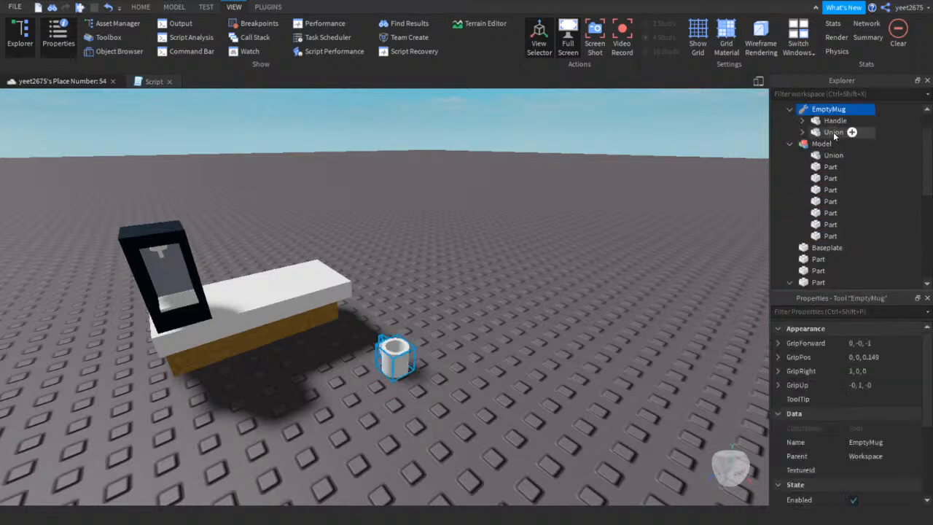
pyautogui.scroll(2, 845, 125)
pyautogui.click(841, 109)
pyautogui.click(841, 108)
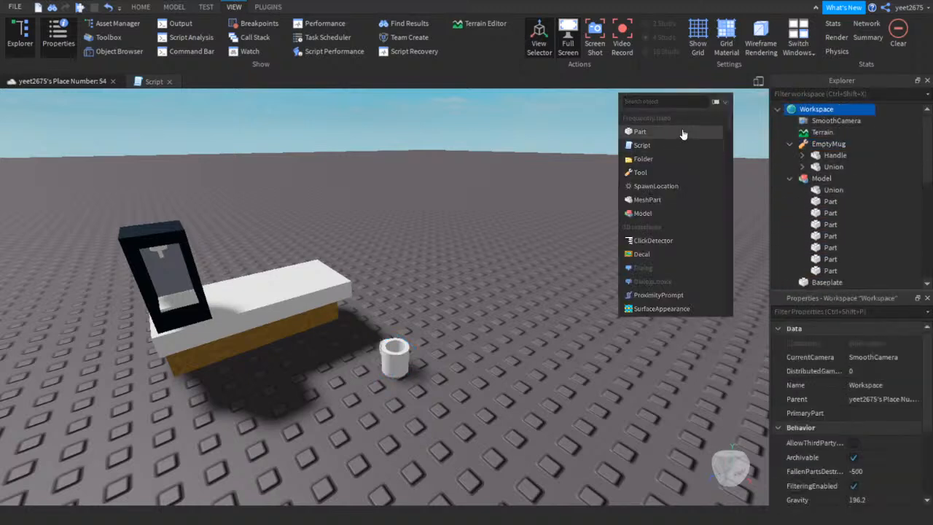
pyautogui.write('mod')
pyautogui.click(705, 133)
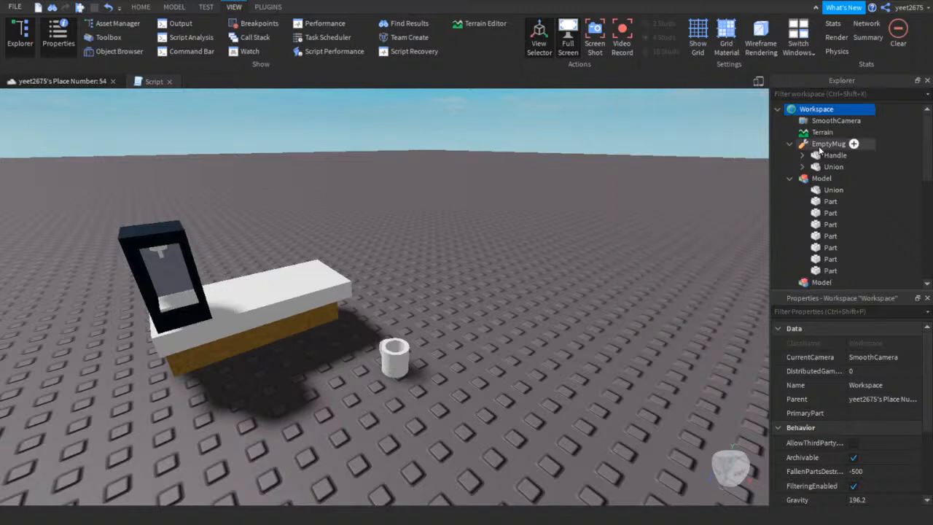
# Cut the Handle and Union out of the Workspace EmptyMug and paste them into the new empty Model
pyautogui.click(825, 157)
pyautogui.keyDown('ctrl'); pyautogui.click(829, 166); pyautogui.keyUp('ctrl')
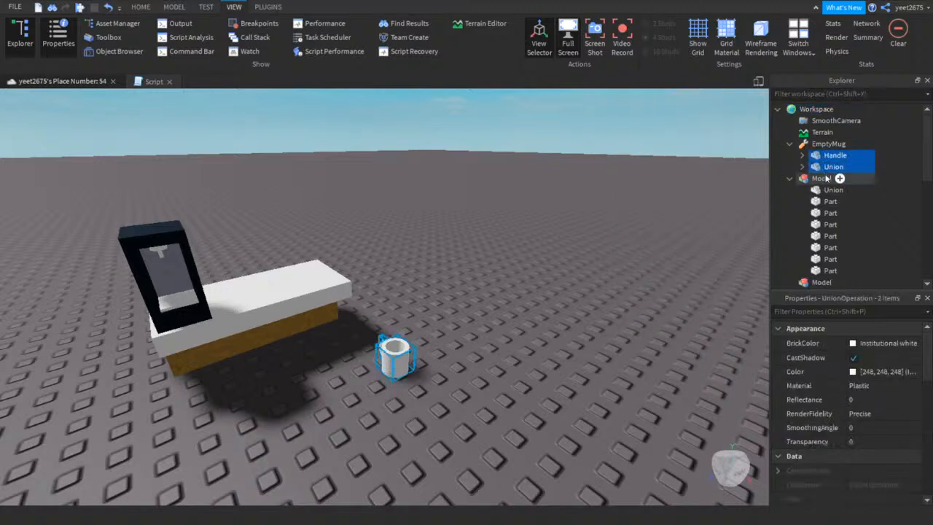
pyautogui.hotkey('ctrl', 'x')
pyautogui.scroll(-3, 818, 217)
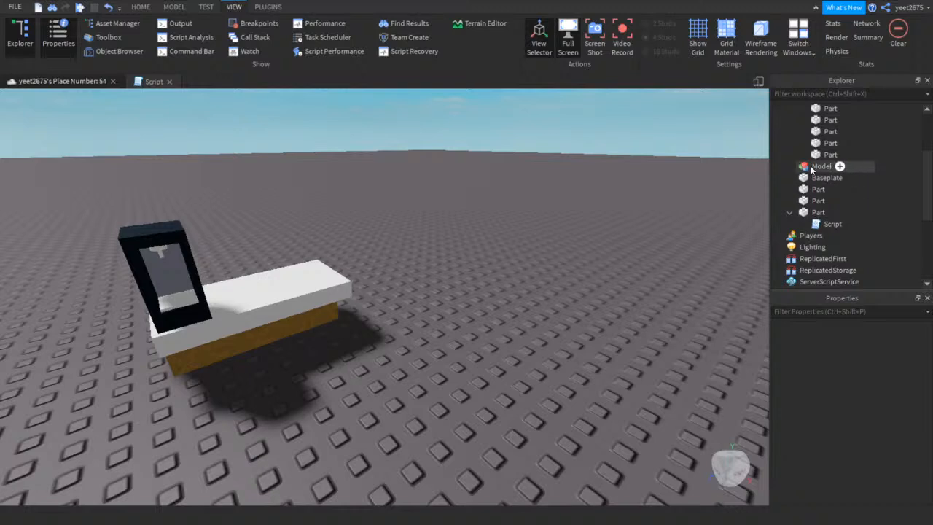
pyautogui.click(820, 166)
pyautogui.rightClick(625, 133)
pyautogui.click(670, 168)
# Delete the emptied EmptyMug tool from the Workspace
pyautogui.scroll(5, 838, 189)
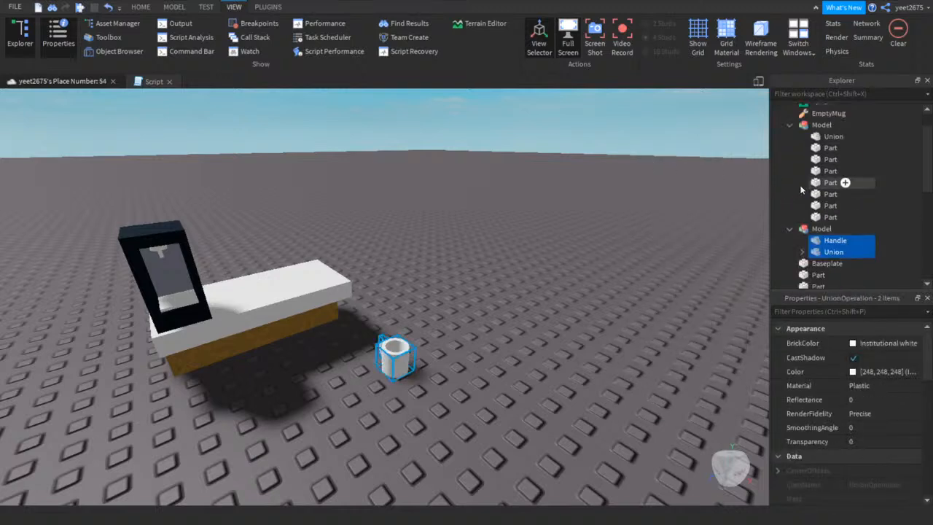
pyautogui.click(810, 148)
pyautogui.rightClick(810, 148)
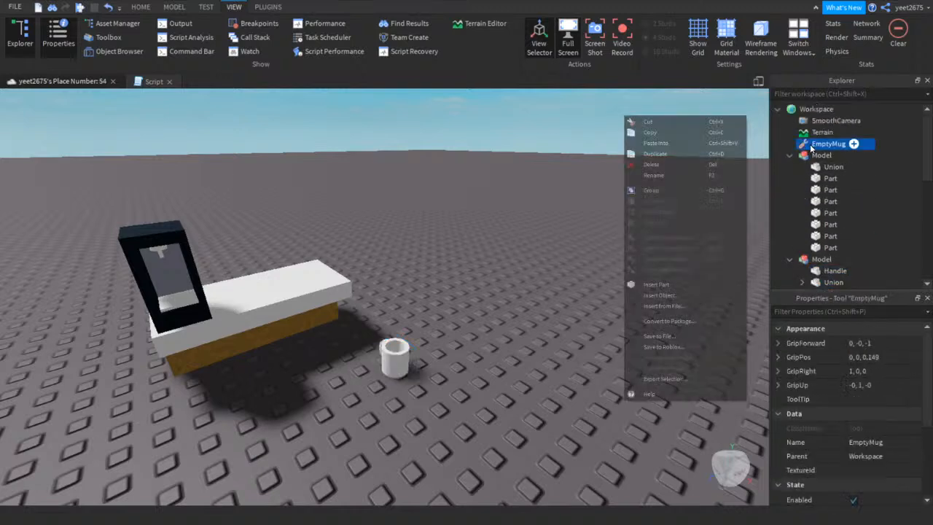
pyautogui.click(656, 165)
# Place the mug model on the white countertop beside the coffee machine and rotate it about its vertical axis
pyautogui.moveTo(394, 353); pyautogui.dragTo(237, 300)
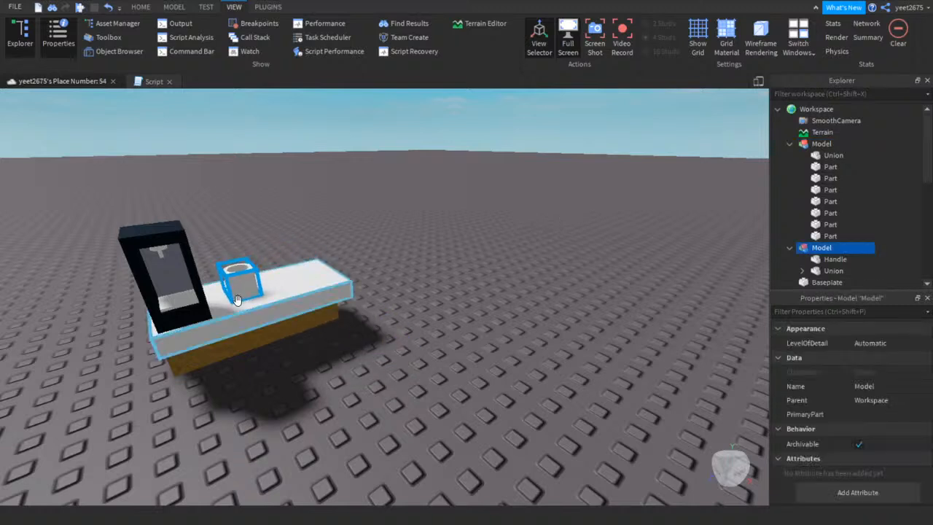
pyautogui.click(141, 6)
pyautogui.click(171, 31)
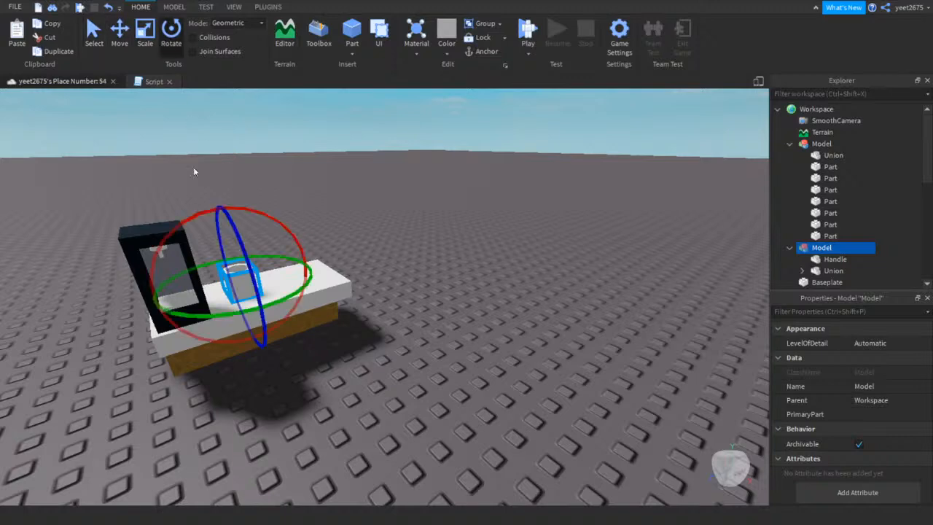
pyautogui.moveTo(285, 297); pyautogui.dragTo(298, 260)
pyautogui.click(378, 208)
pyautogui.scroll(3, 298, 188)
pyautogui.moveTo(298, 189); pyautogui.dragTo(298, 189, button='right')
pyautogui.scroll(-5, 298, 189)
pyautogui.click(310, 271)
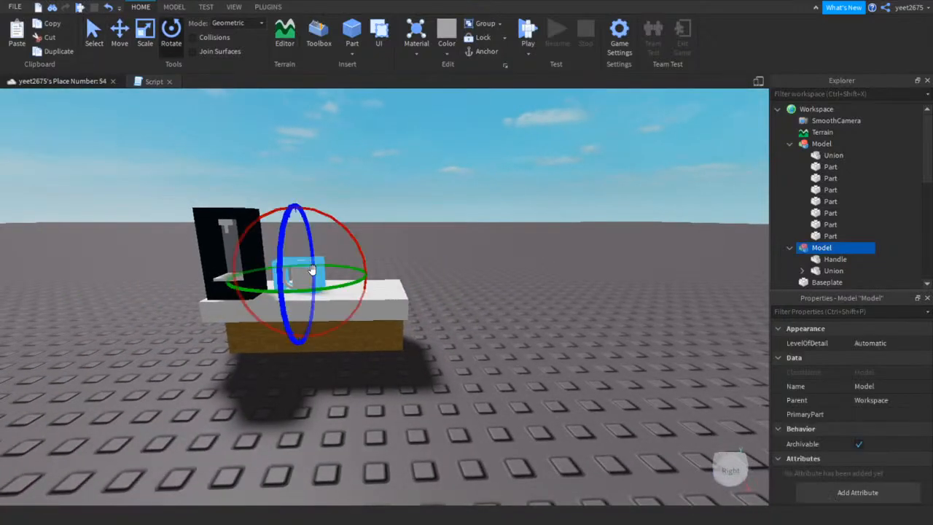
# Add a ClickDetector to the Union inside the mug model
pyautogui.click(802, 270)
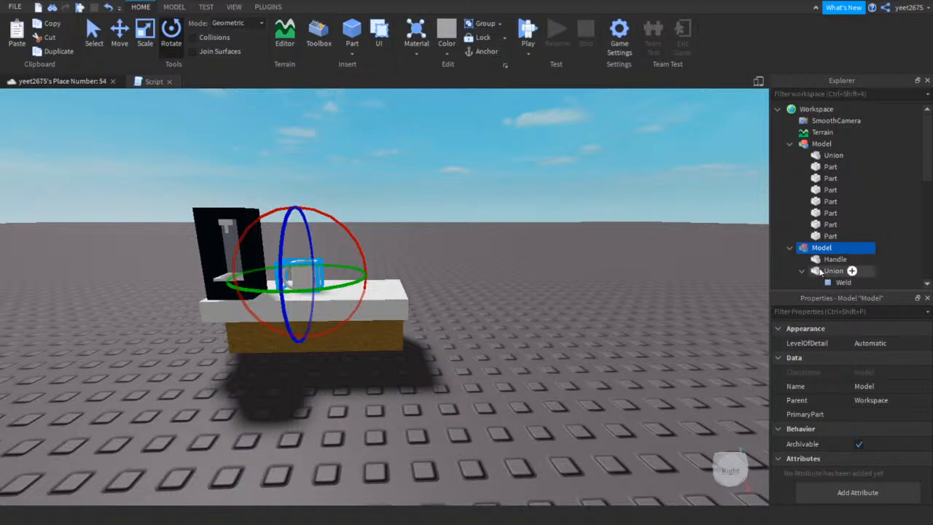
pyautogui.click(832, 271)
pyautogui.scroll(-1, 856, 240)
pyautogui.click(854, 240)
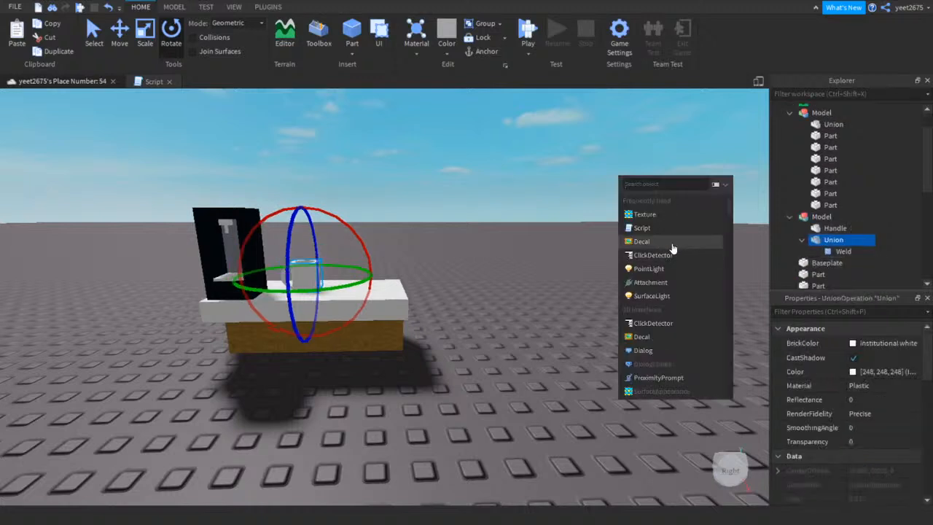
pyautogui.click(637, 255)
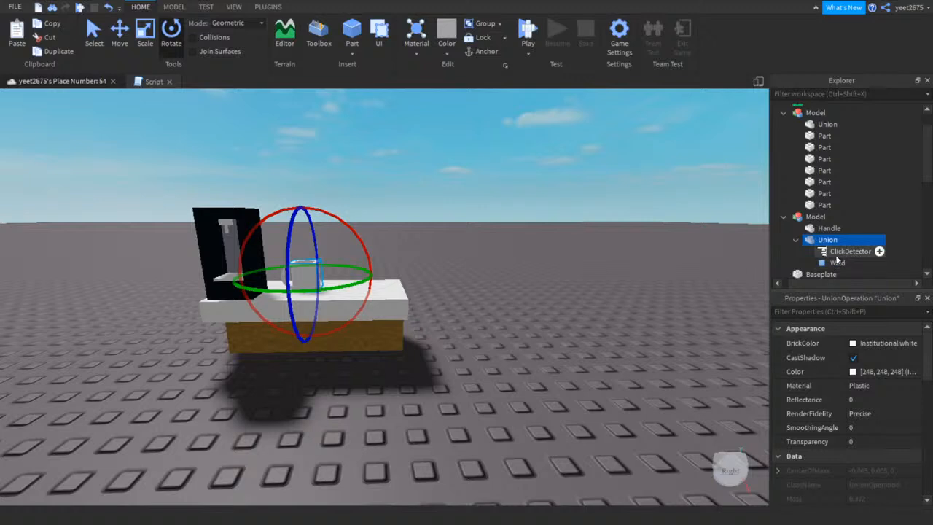
# Add a Script to the mug model's Union and clear its default code
pyautogui.click(845, 251)
pyautogui.click(846, 241)
pyautogui.click(845, 242)
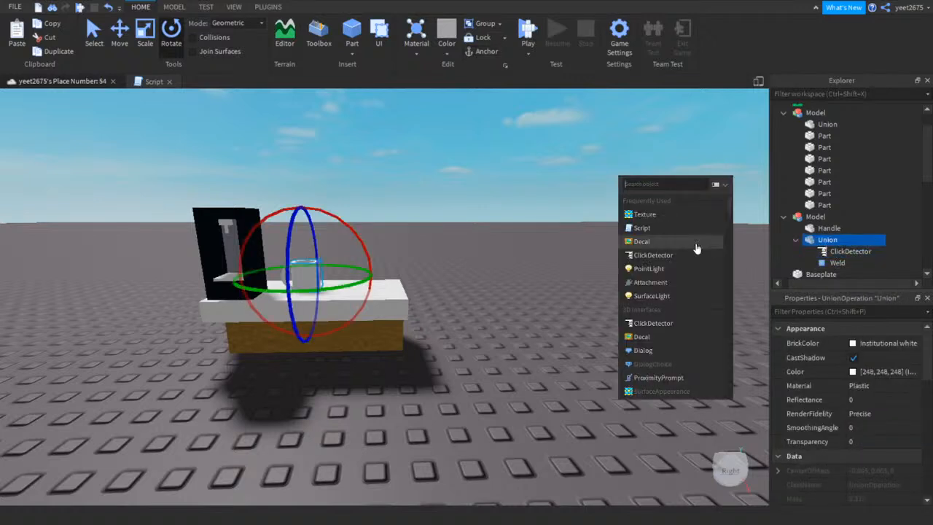
pyautogui.click(641, 214)
pyautogui.hotkey('ctrl', 'a')
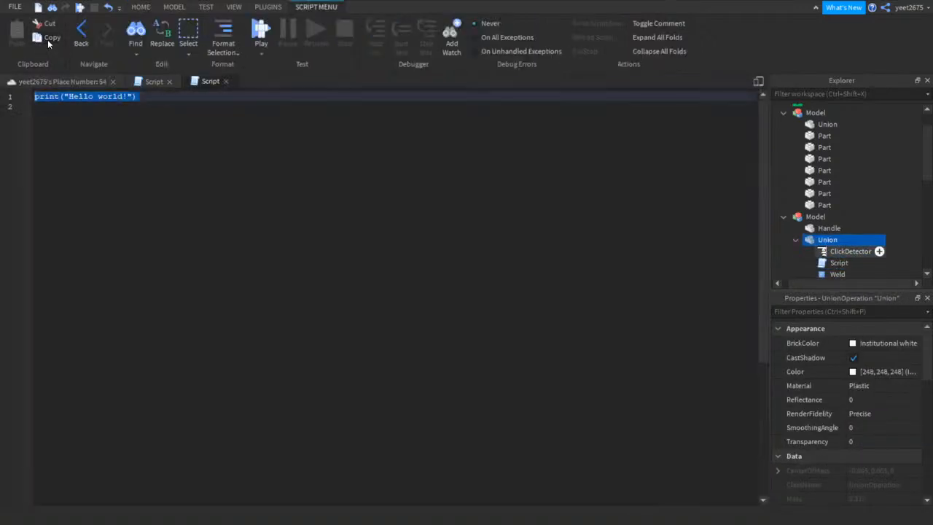
pyautogui.press('BackSpace')
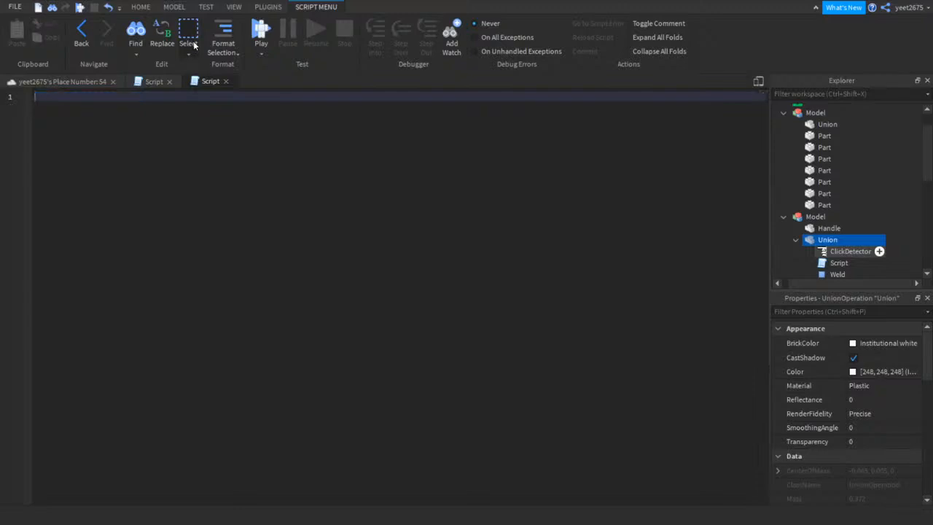
# Begin the first line of the mug Union's script with script.Parent
pyautogui.write('script.Par')
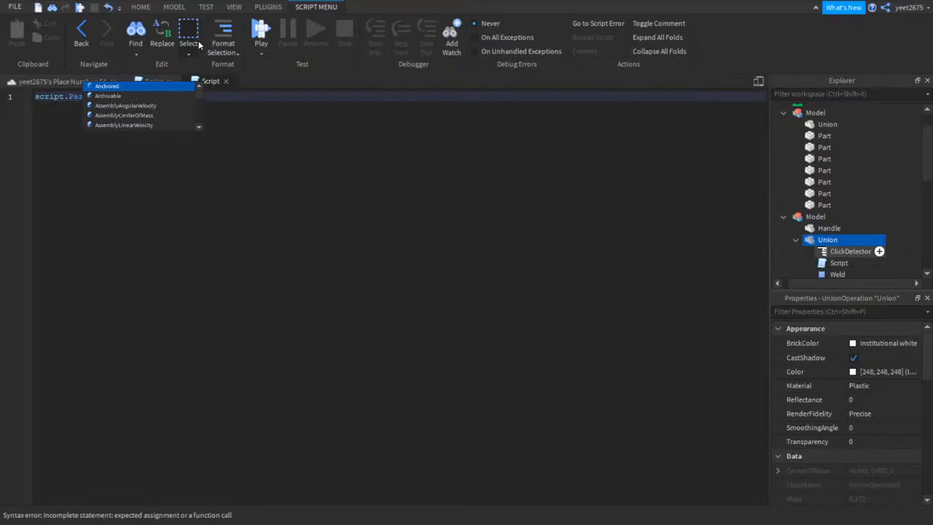
pyautogui.write('e')
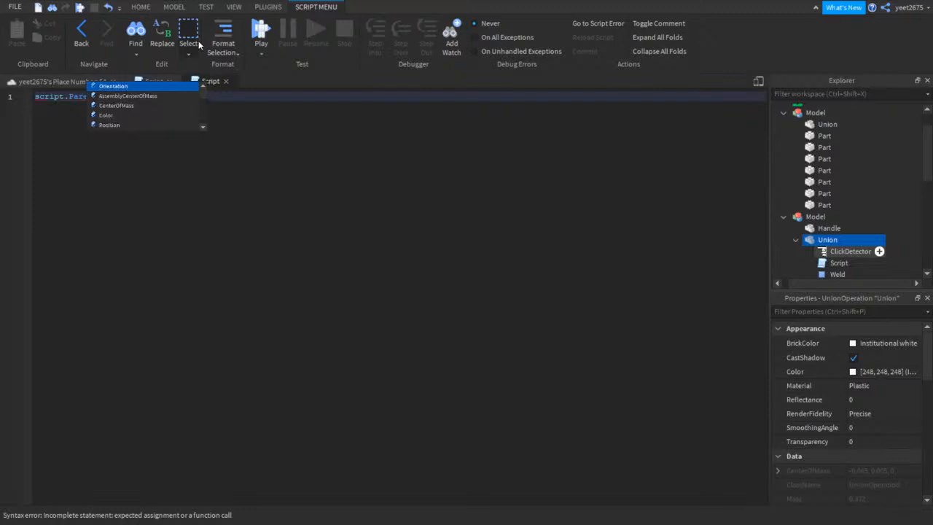
pyautogui.write('n')
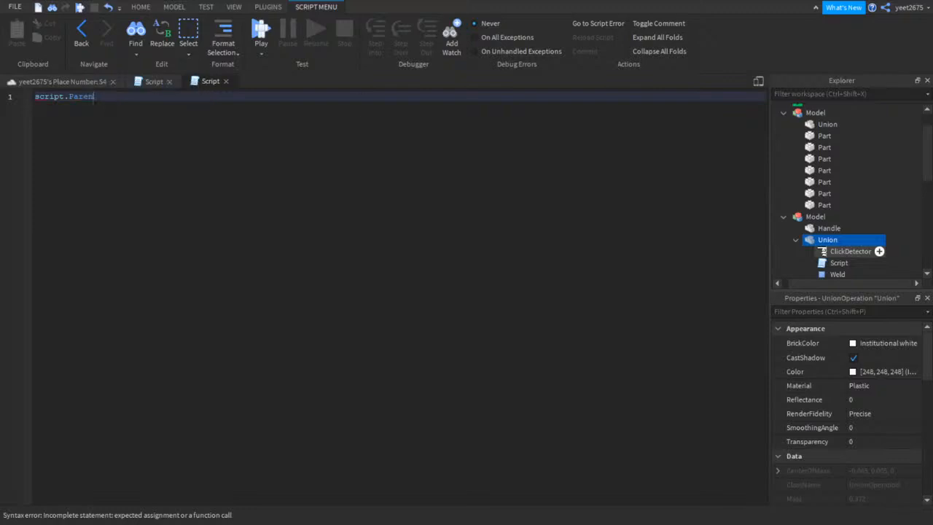
pyautogui.write('t.om')
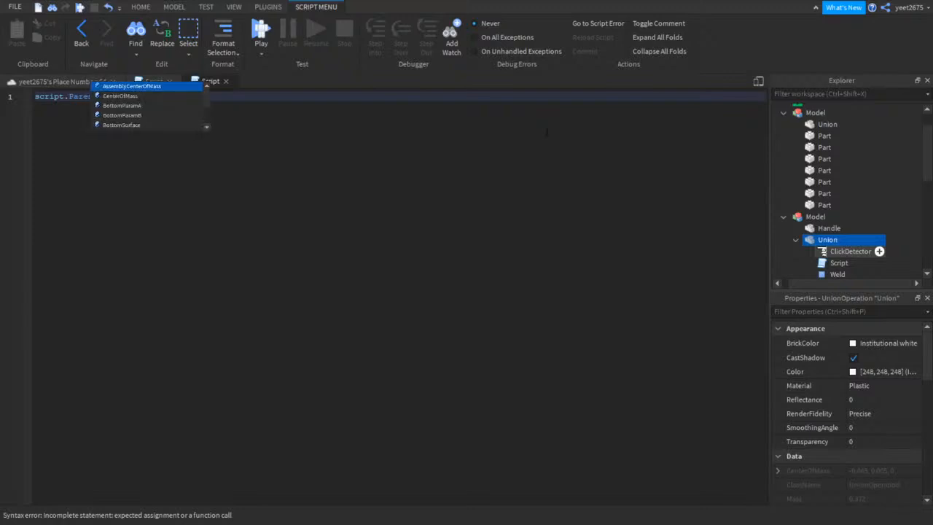
pyautogui.press('BackSpace')
pyautogui.press('BackSpace')
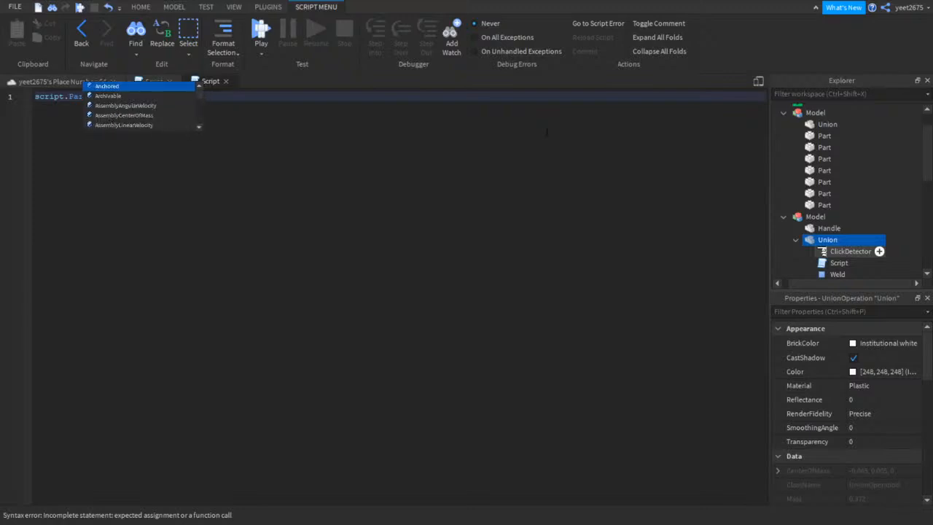
# Look through the suggested members of script.Parent for the ClickDetector
pyautogui.press('Down')
pyautogui.press('Down')
pyautogui.press('Down')
pyautogui.press('Down')
pyautogui.press('Down')
pyautogui.press('Down')
pyautogui.press('Down')
pyautogui.press('Down')
pyautogui.press('Down')
pyautogui.press('Down')
pyautogui.press('Down')
pyautogui.press('Down')
pyautogui.press('Down')
pyautogui.press('Down')
pyautogui.press('Down')
pyautogui.press('Down')
pyautogui.press('Down')
pyautogui.press('Down')
pyautogui.press('Down')
pyautogui.press('Down')
pyautogui.press('Down')
pyautogui.press('Down')
pyautogui.press('Down')
pyautogui.press('Down')
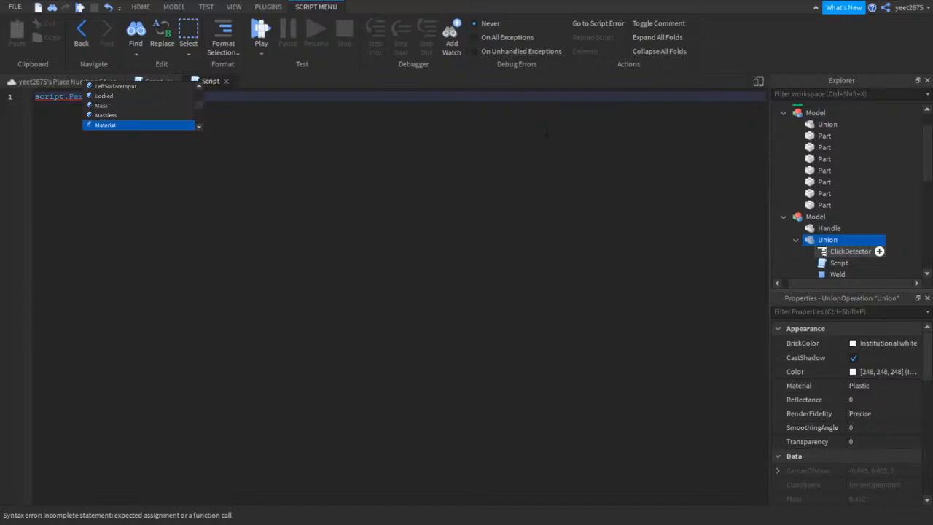
pyautogui.press('Down')
pyautogui.press('Down')
pyautogui.press('Up')
pyautogui.press('Up')
pyautogui.press('Up')
pyautogui.press('Up')
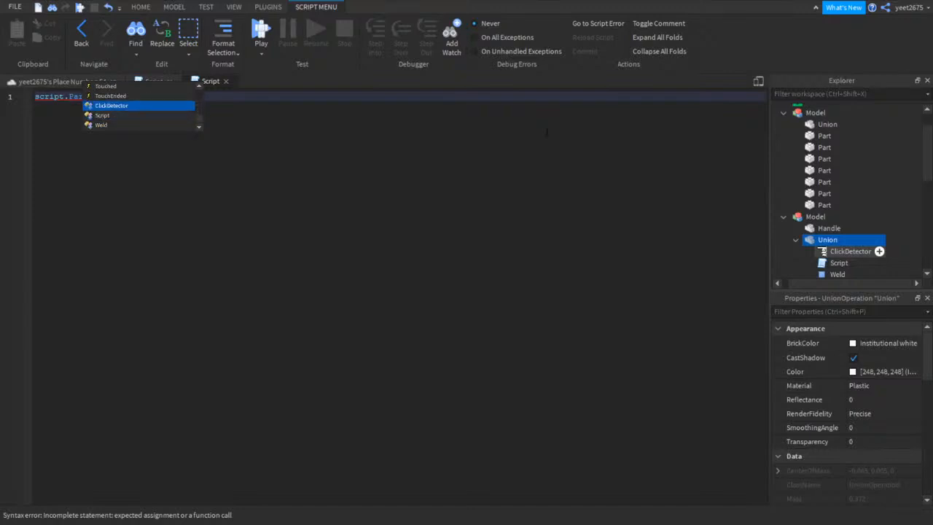
pyautogui.press('Down')
pyautogui.press('Down')
pyautogui.press('Down')
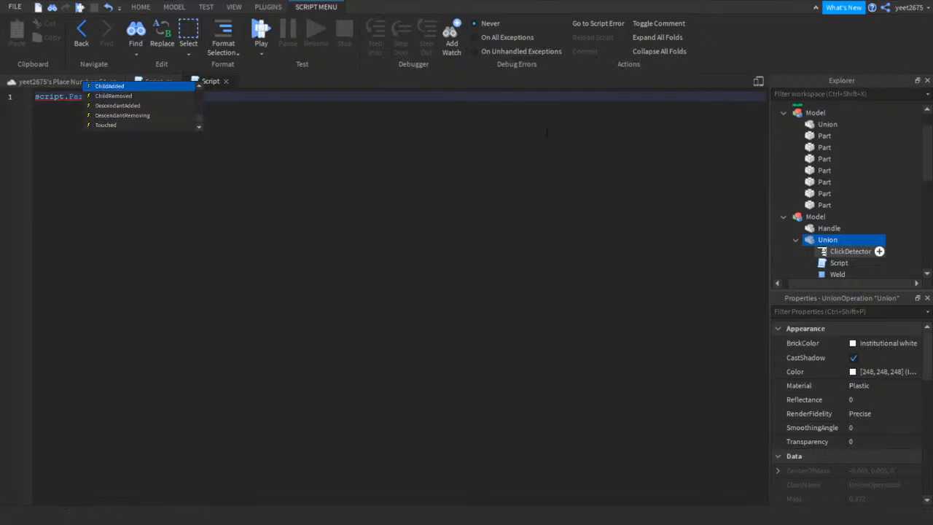
pyautogui.press('BackSpace')
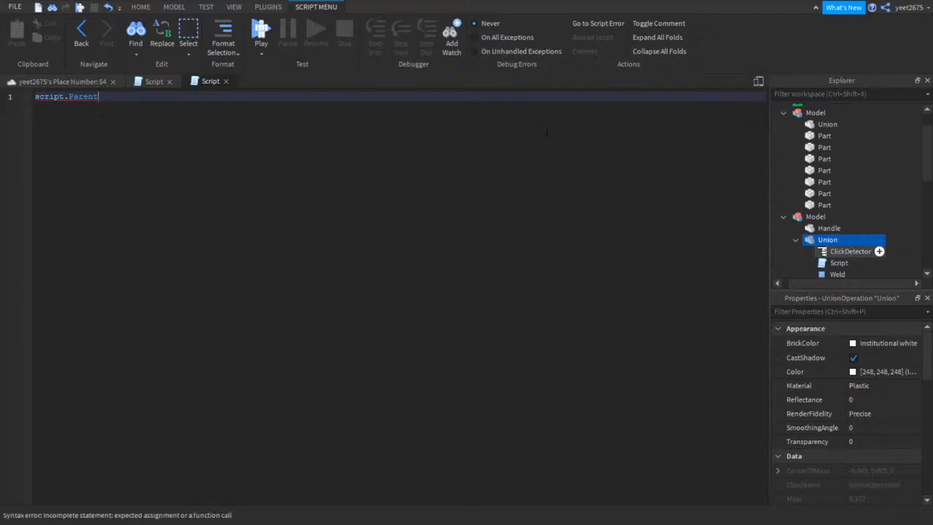
# Extend the script line to script.Parent.ClickDetector
pyautogui.write('.')
pyautogui.write('ClickDetector')
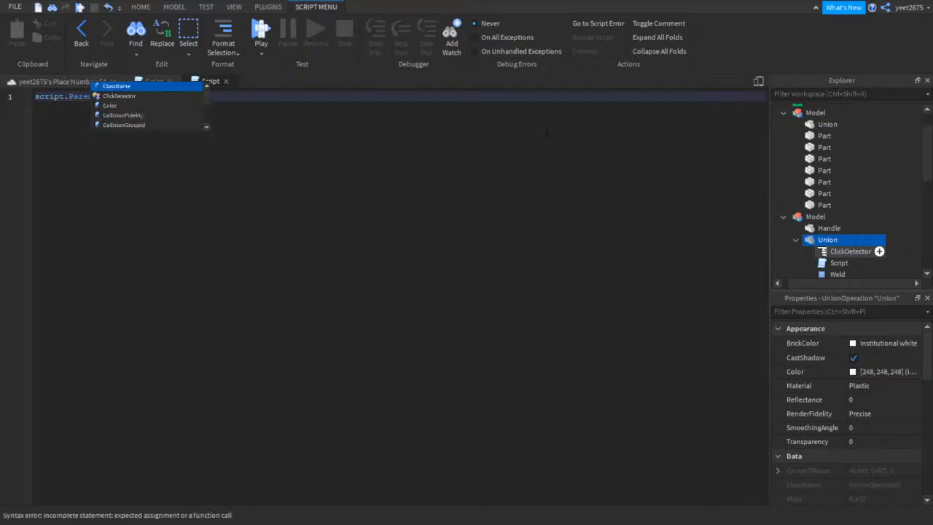
pyautogui.press('Return')
pyautogui.write('.on')
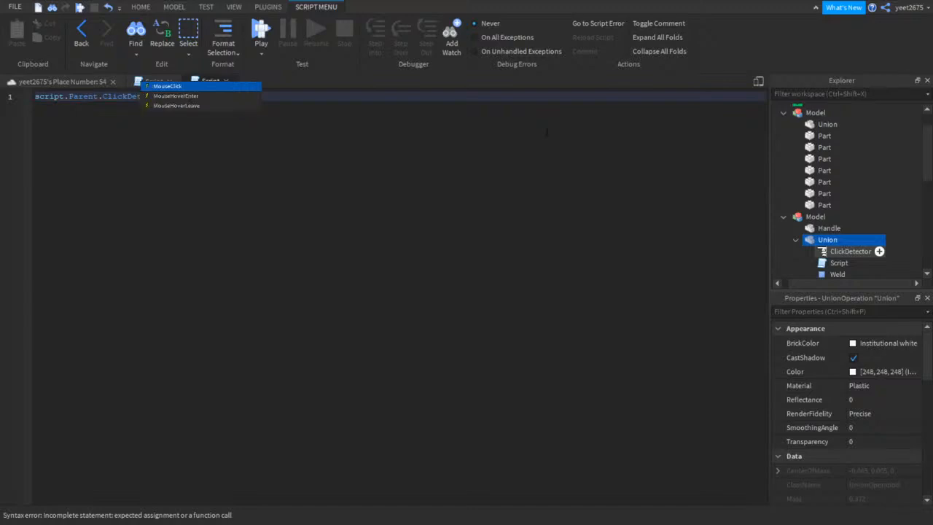
pyautogui.press('BackSpace')
pyautogui.press('BackSpace')
pyautogui.press('BackSpace')
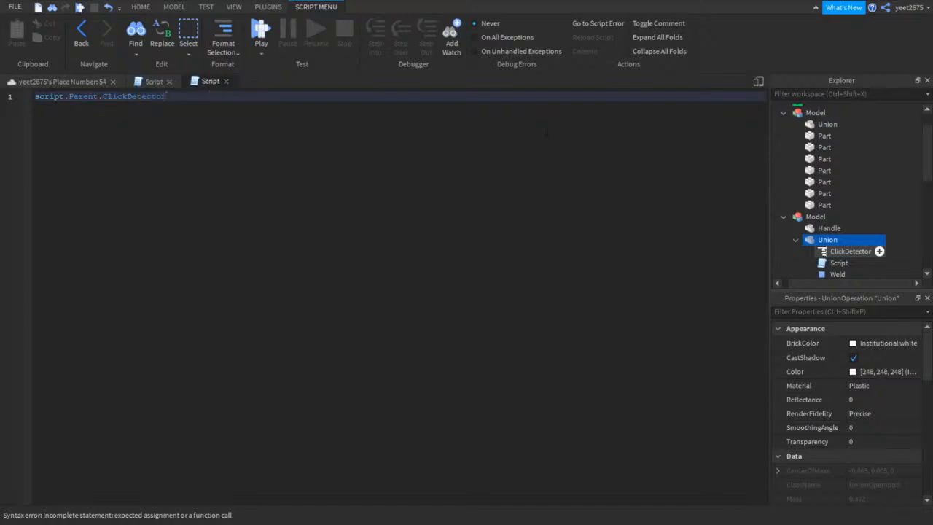
# Connect the ClickDetector's MouseClick event to an inline function with the parameter Clicked, leaving an empty body line before end)
pyautogui.write('.Mo')
pyautogui.press('Return')
pyautogui.write(':')
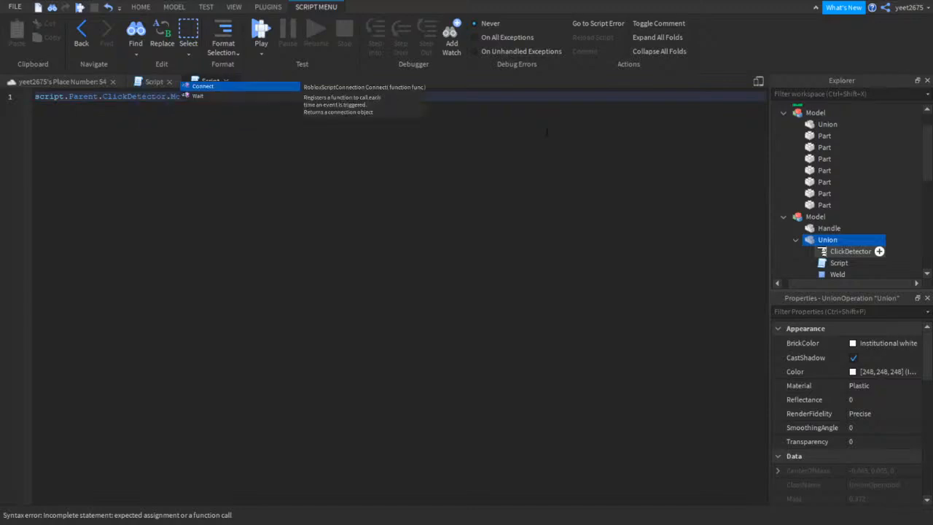
pyautogui.press('Return')
pyautogui.write('(function')
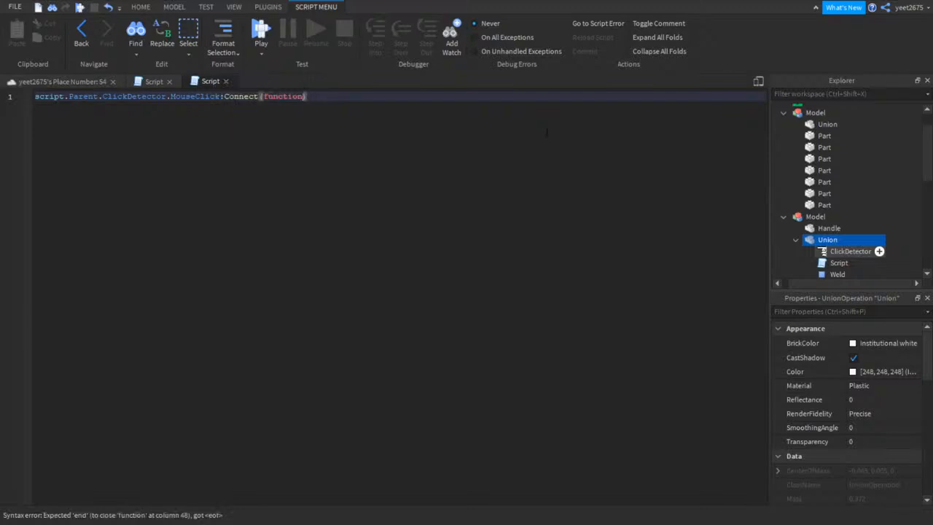
pyautogui.write('(Clicked)')
pyautogui.press('Return')
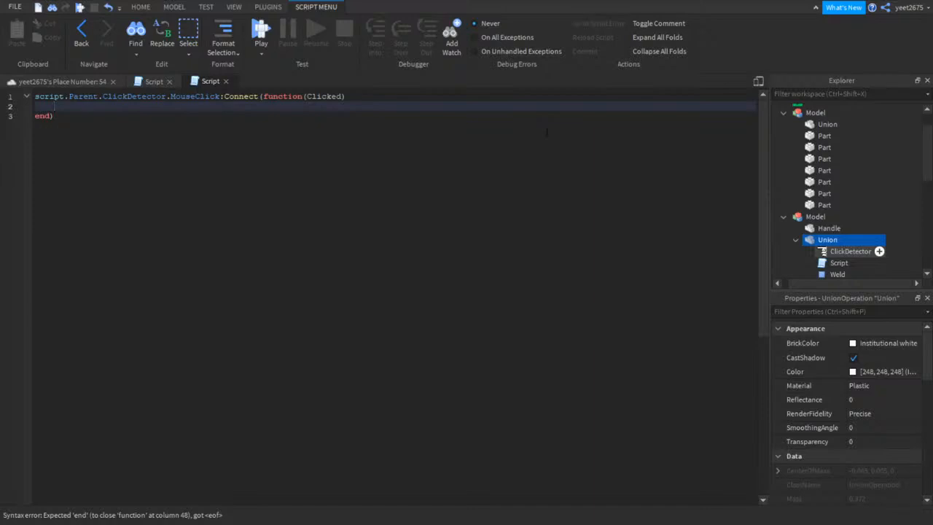
pyautogui.write('Cli')
pyautogui.press('BackSpace')
pyautogui.press('BackSpace')
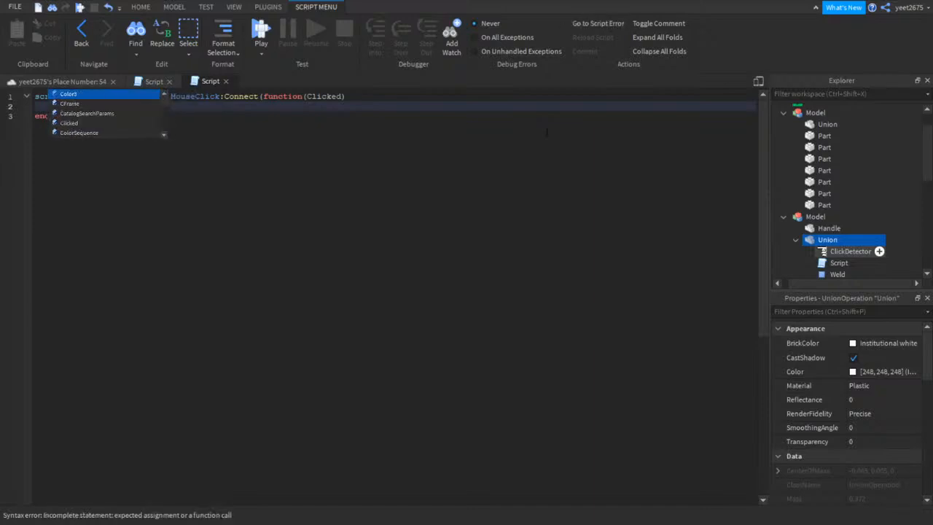
pyautogui.press('BackSpace')
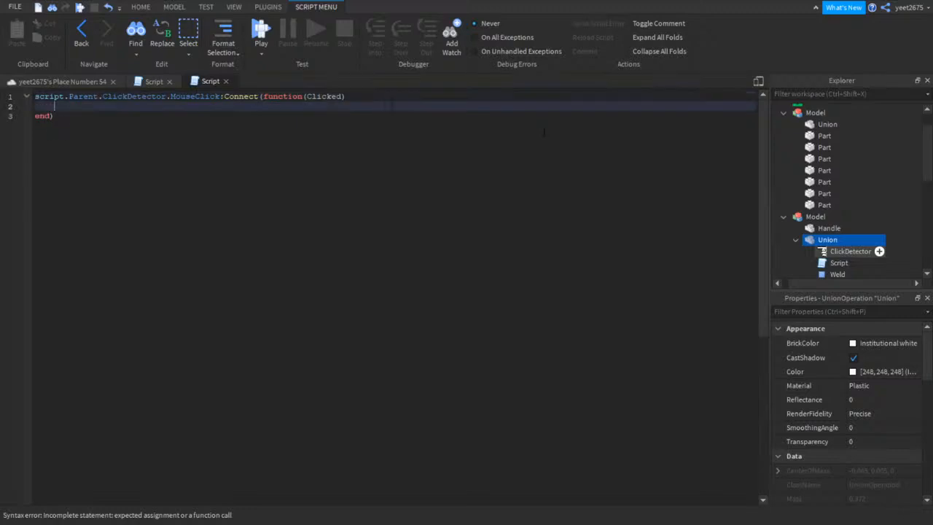
pyautogui.doubleClick(546, 97)
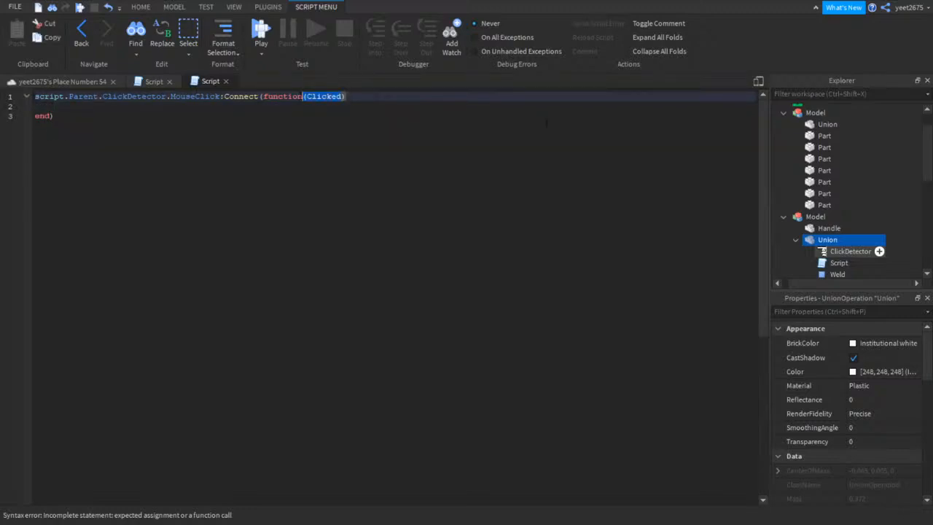
pyautogui.click(350, 109)
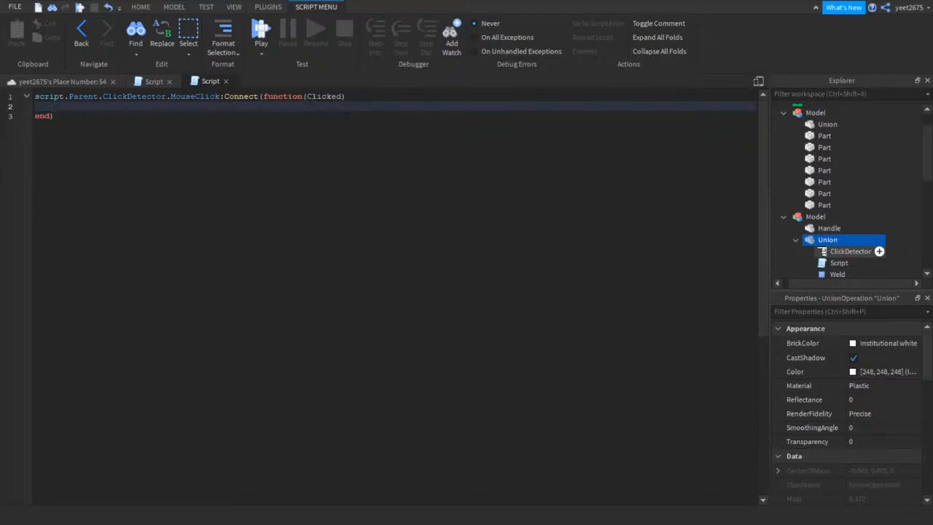
pyautogui.scroll(-4, 845, 211)
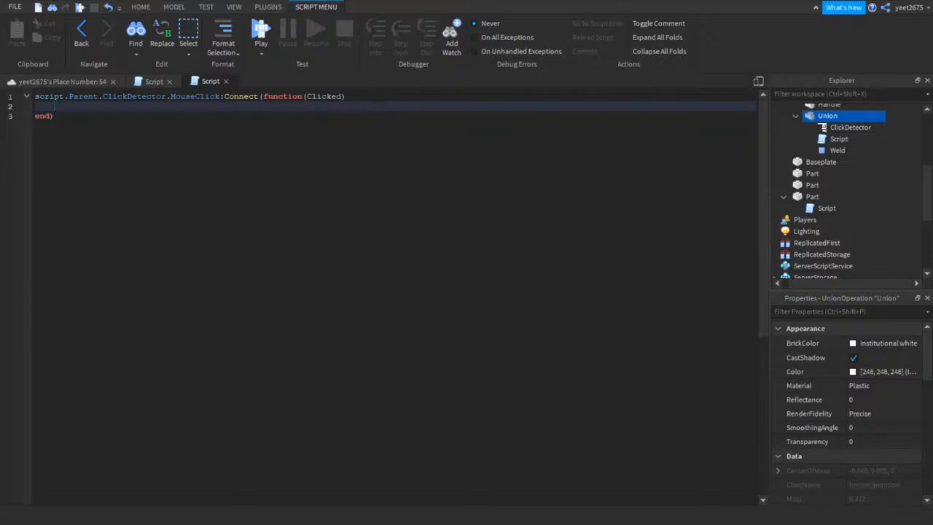
# Inside the MouseClick function, declare local EM = game.ServerStorage.EmptyMug:Clone()
pyautogui.scroll(2, 793, 156)
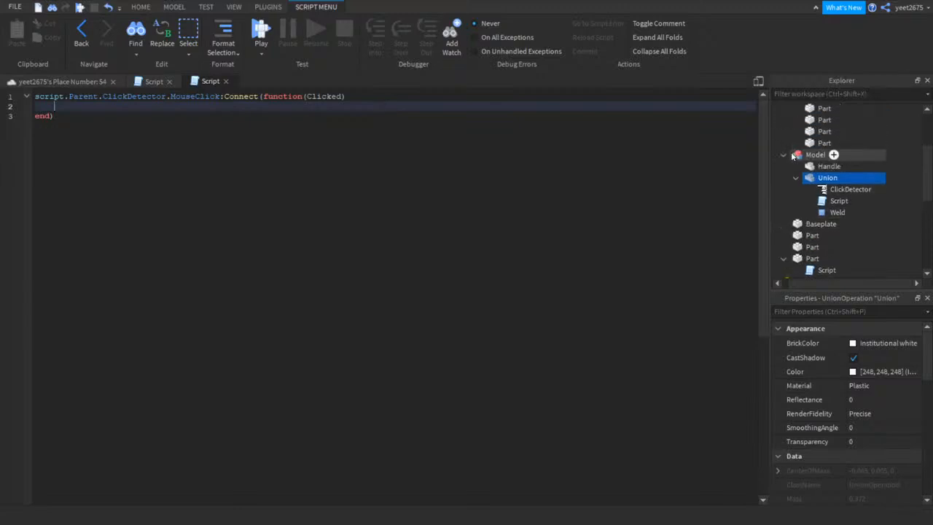
pyautogui.scroll(-3, 818, 204)
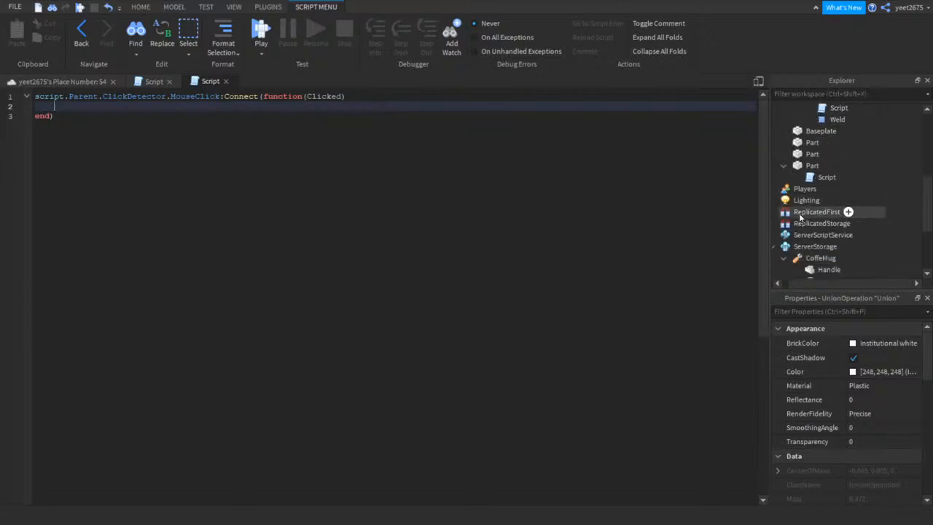
pyautogui.scroll(-1, 799, 219)
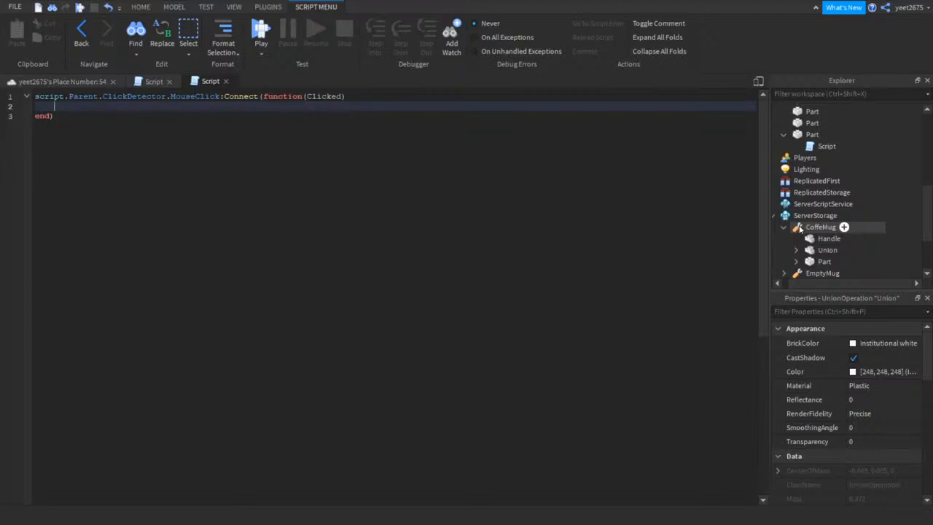
pyautogui.scroll(-2, 799, 228)
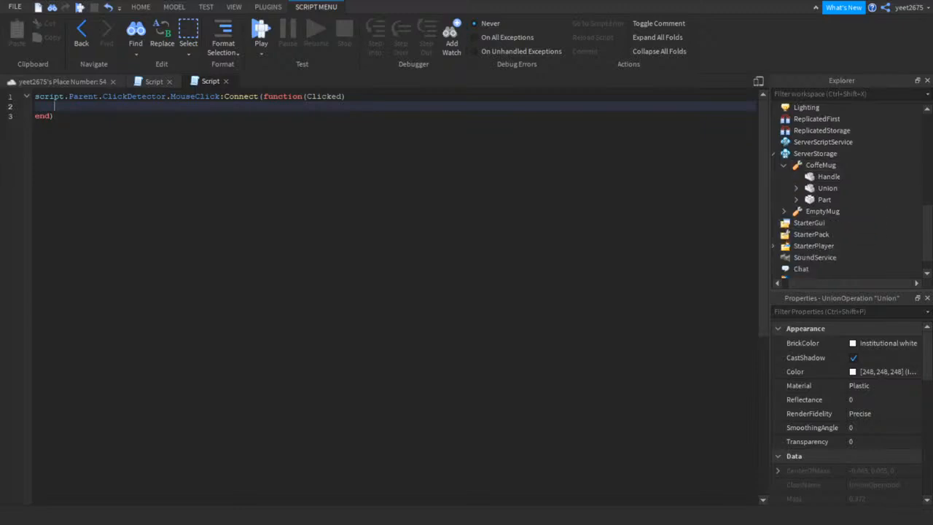
pyautogui.write('local C')
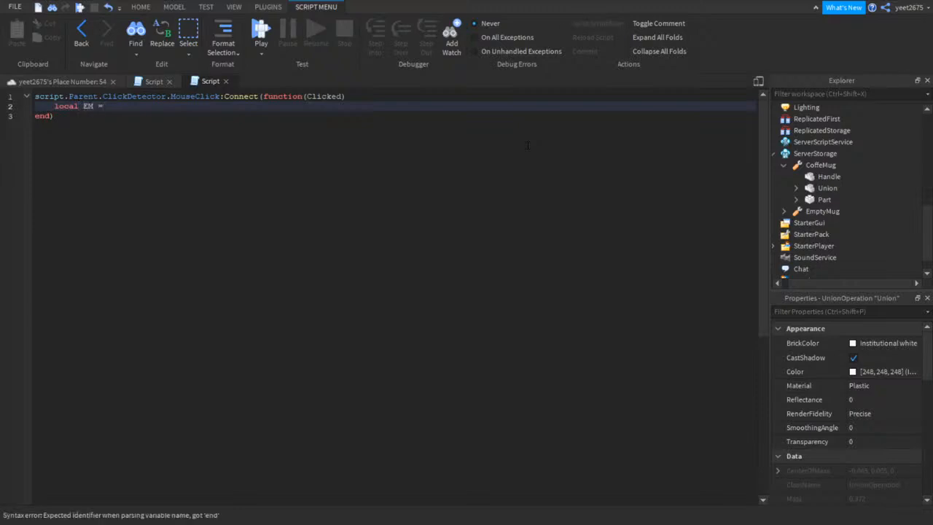
pyautogui.write('game.')
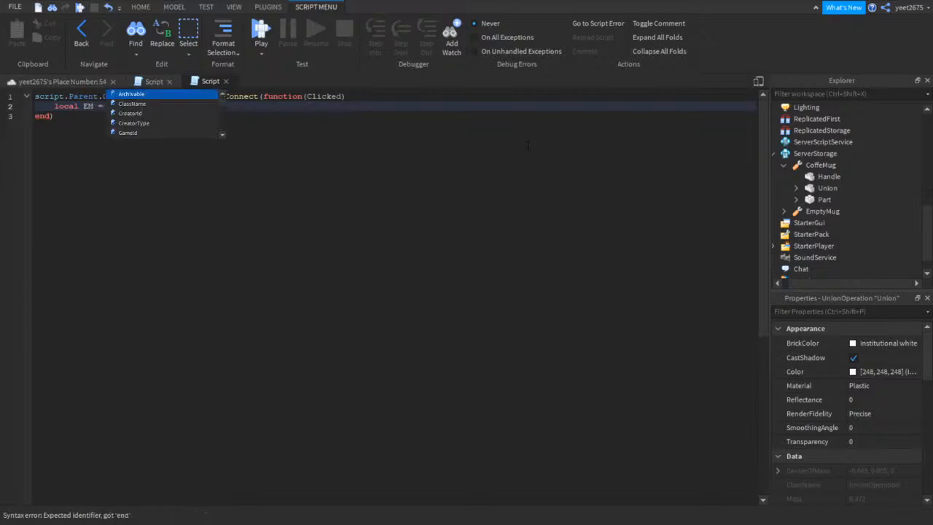
pyautogui.write('ServerStorage')
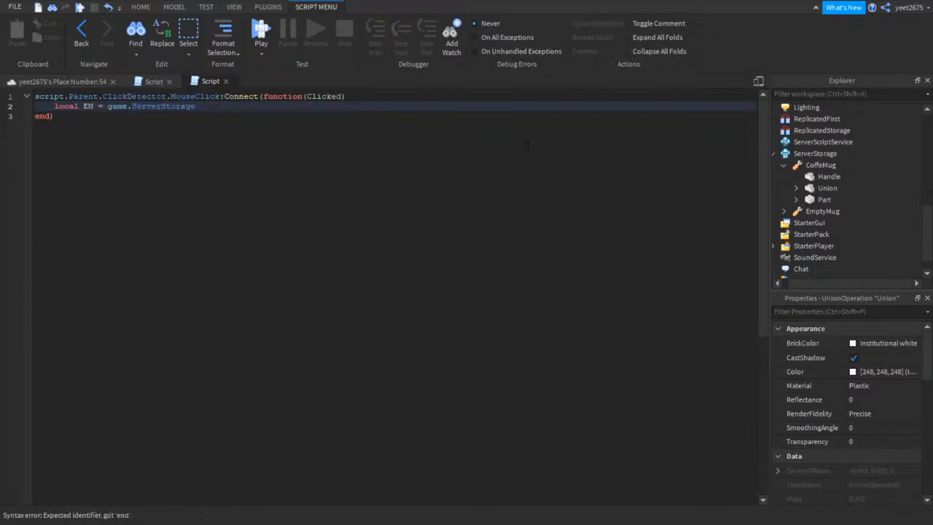
pyautogui.write('.')
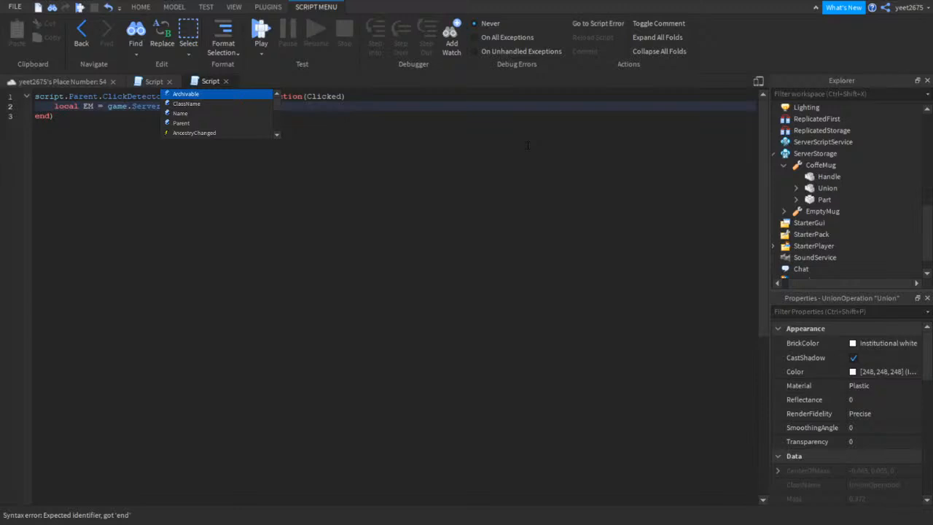
pyautogui.write('EmptyMug:')
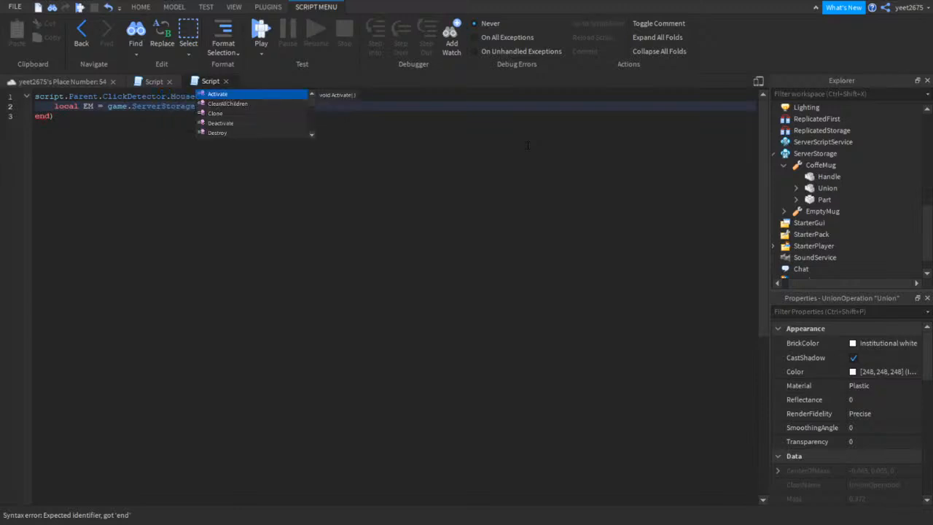
pyautogui.press('Return')
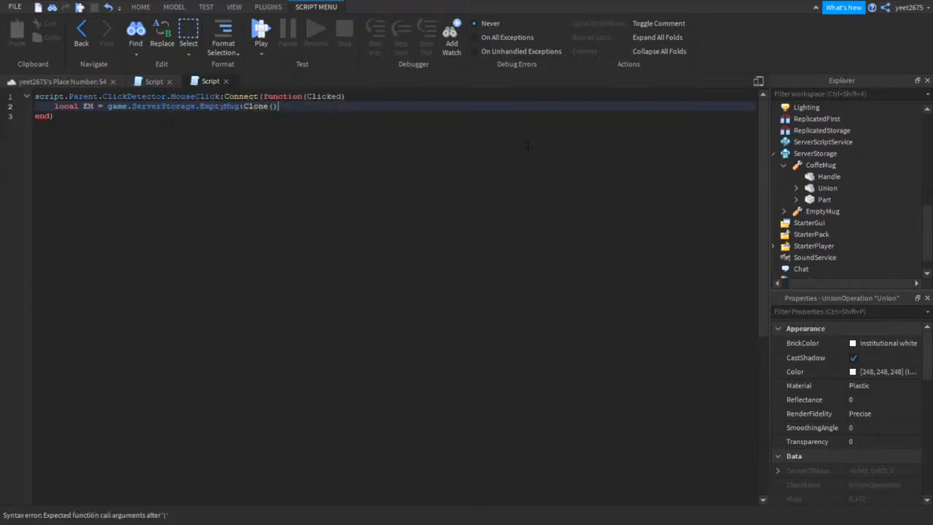
# Add lines setting EM.Parent to Clicked and EM.Name to "EmptyMug" below the clone
pyautogui.press('Return')
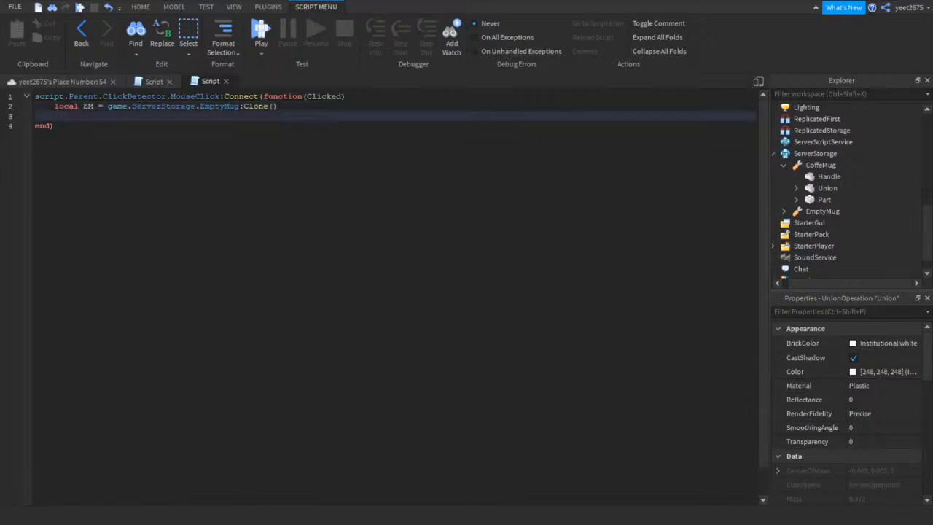
pyautogui.write('EM.Parent =')
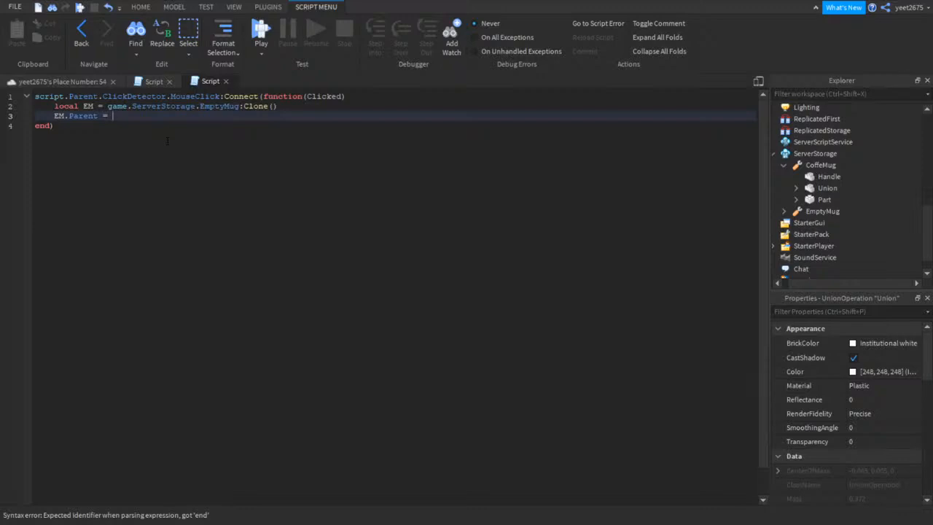
pyautogui.write('Clicked')
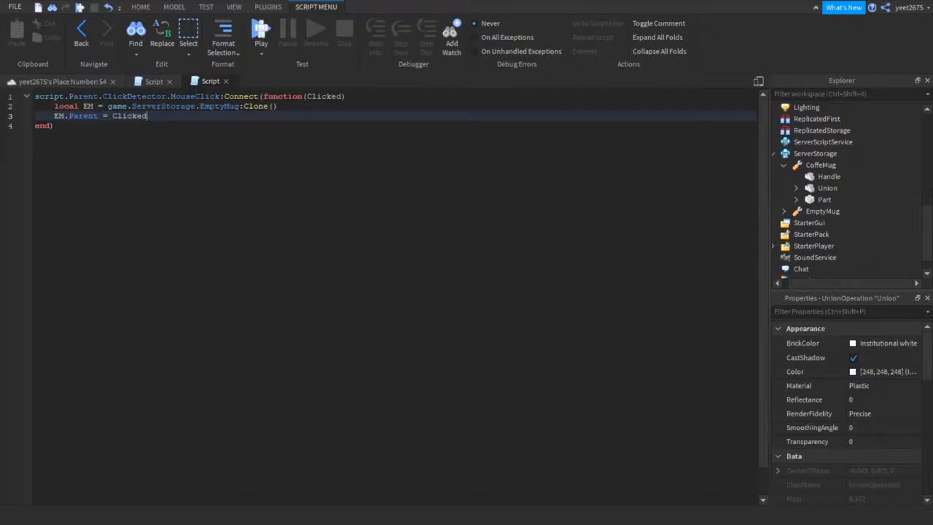
pyautogui.press('Return')
pyautogui.write('Em.')
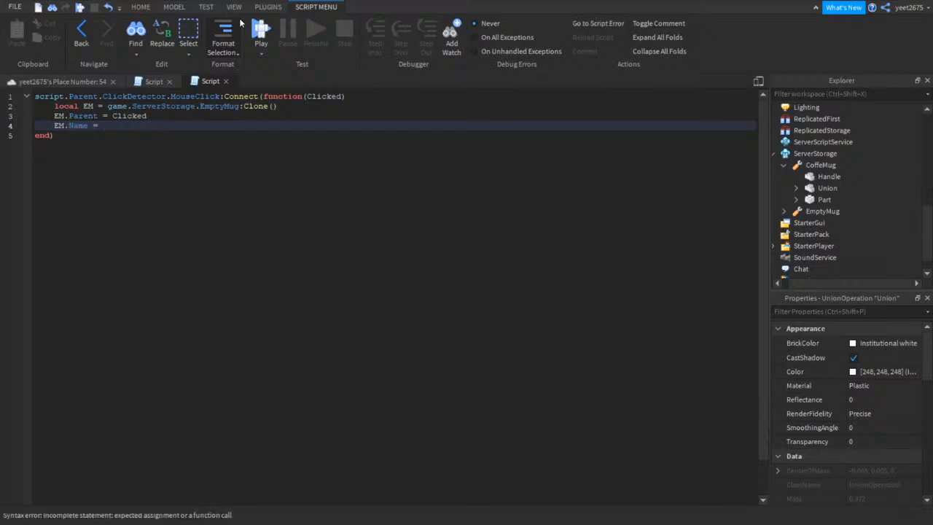
pyautogui.write('EmptyMug"')
pyautogui.click(178, 114)
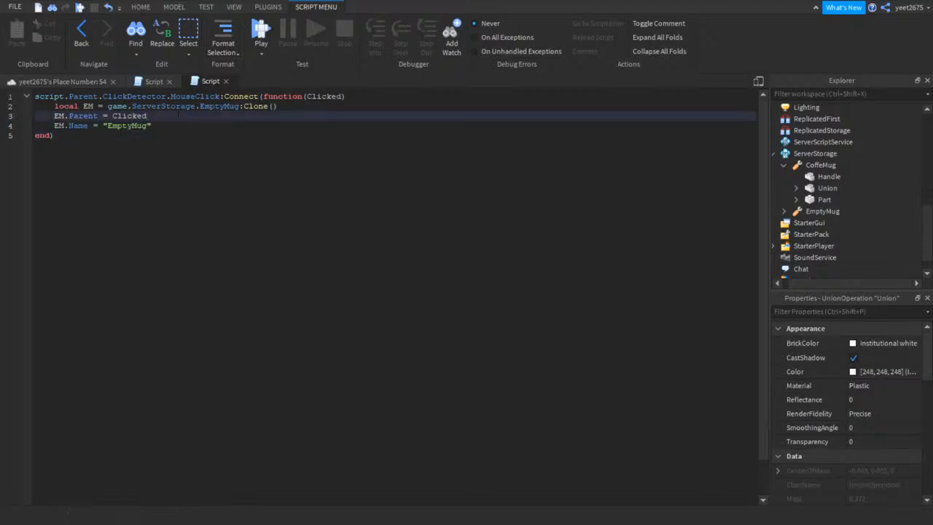
# Start a playtest, walk the avatar up to the mug on the counter and check the Output for script messages
pyautogui.click(273, 29)
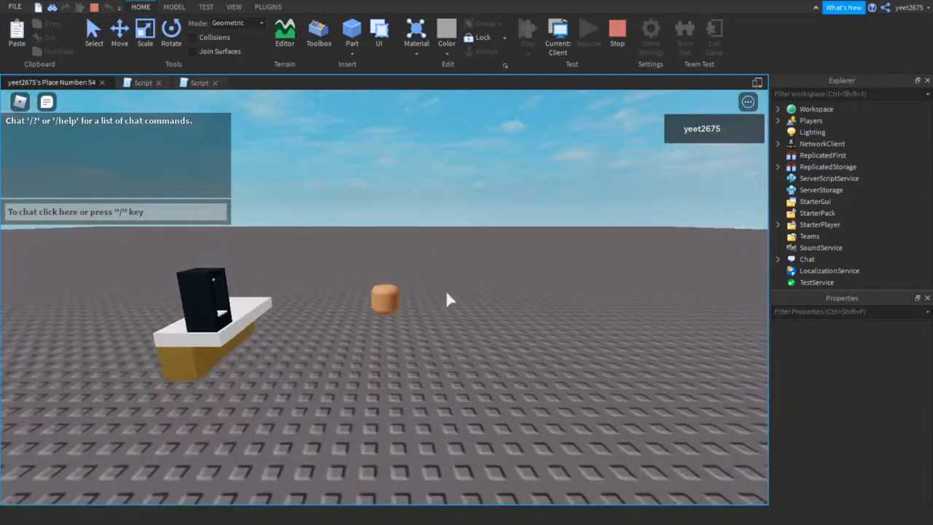
pyautogui.moveTo(446, 293); pyautogui.dragTo(426, 291, button='right')
pyautogui.press('w')
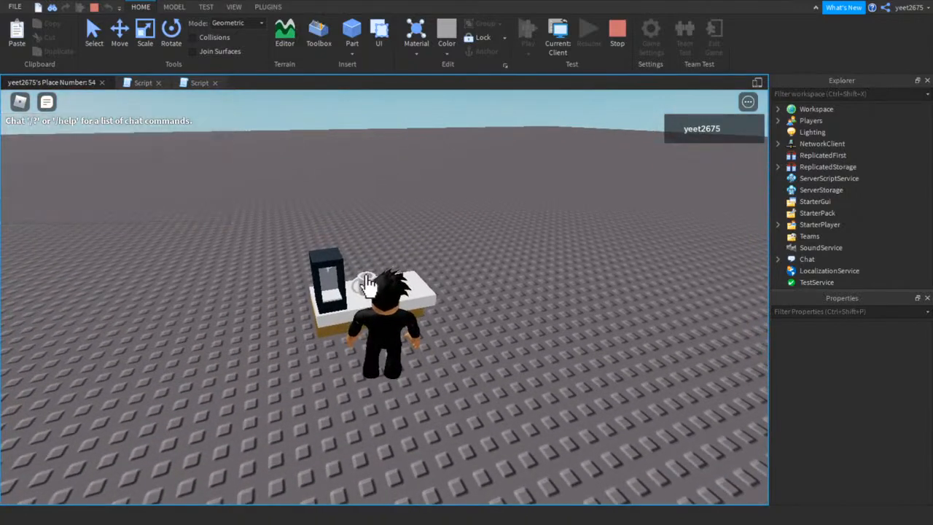
pyautogui.click(231, 7)
pyautogui.click(179, 24)
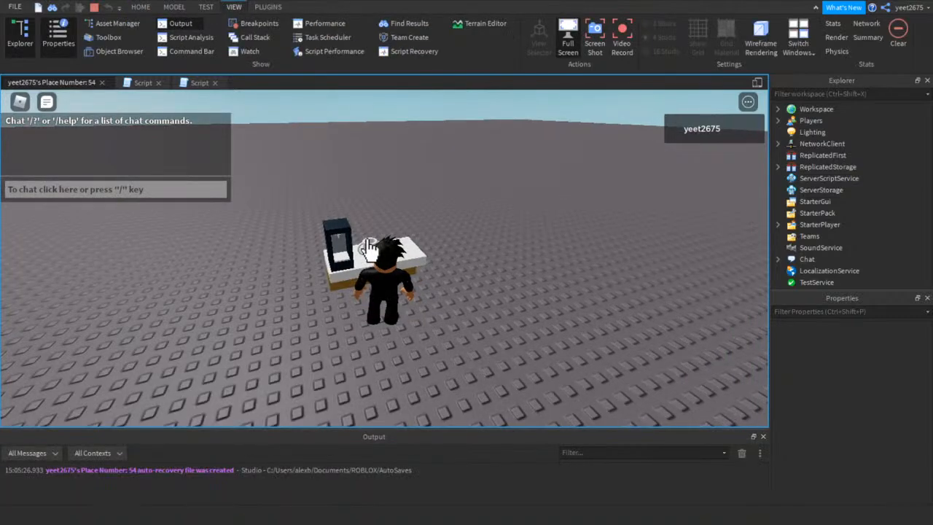
pyautogui.click(761, 437)
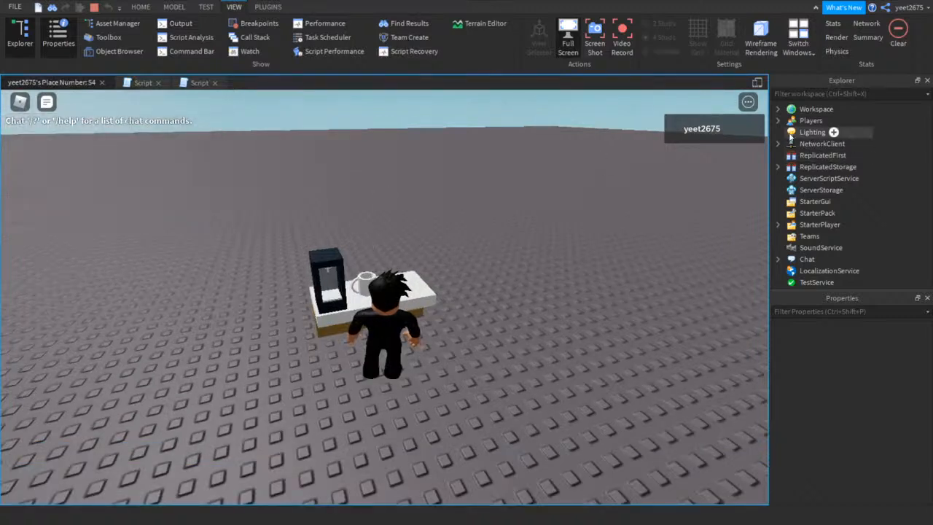
# Examine the player's contents under Players to find where the cloned mugs are placed, and end the playtest
pyautogui.click(777, 120)
pyautogui.click(789, 132)
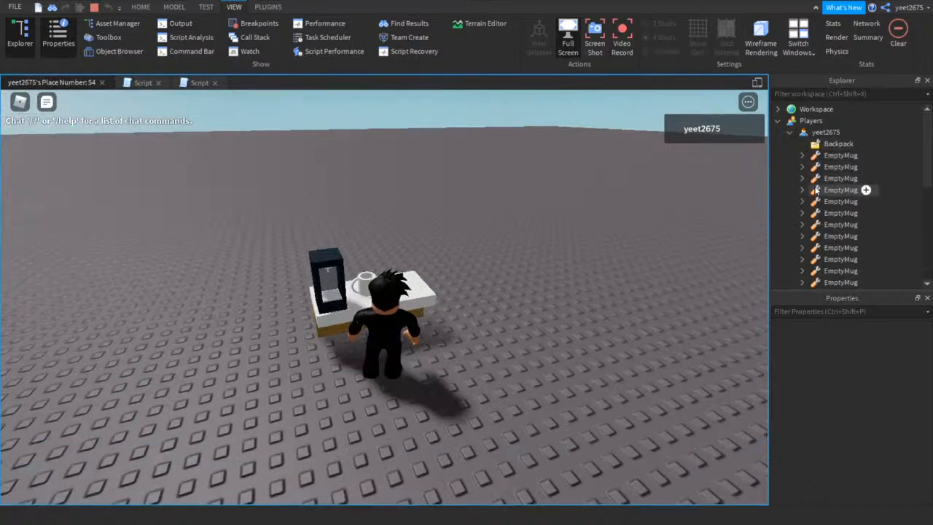
pyautogui.scroll(-5, 805, 183)
pyautogui.scroll(6, 821, 162)
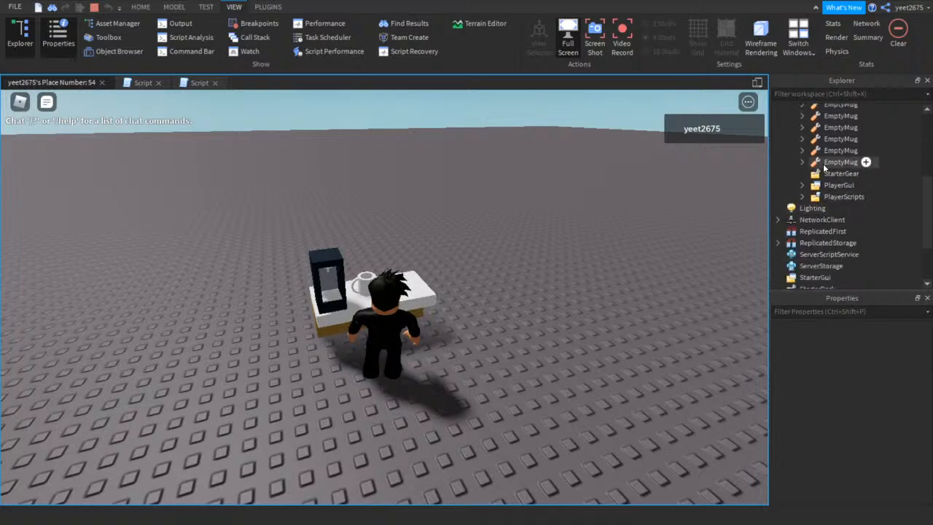
pyautogui.click(820, 155)
pyautogui.moveTo(820, 156); pyautogui.dragTo(816, 109)
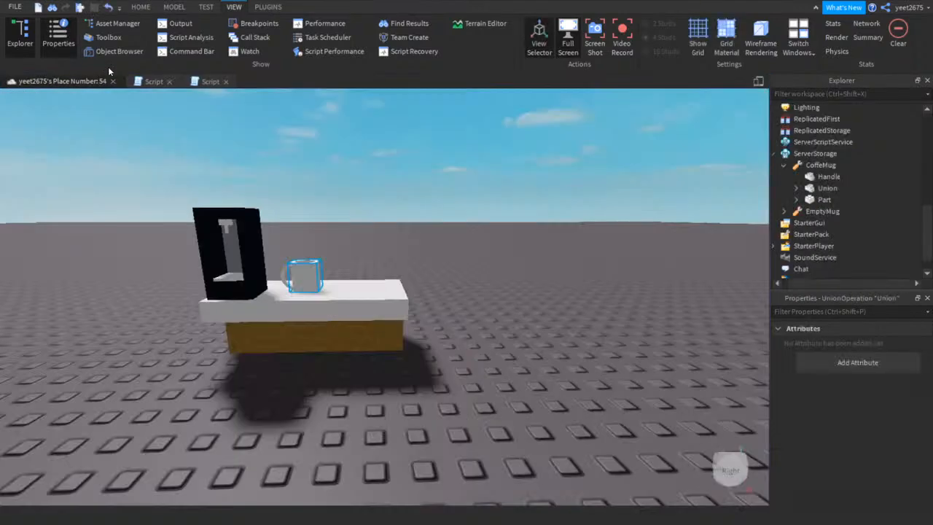
# In the mug's click script, change the EM.Parent value to game.Workspace:FindFirstChild(Clicked.Name)
pyautogui.click(207, 81)
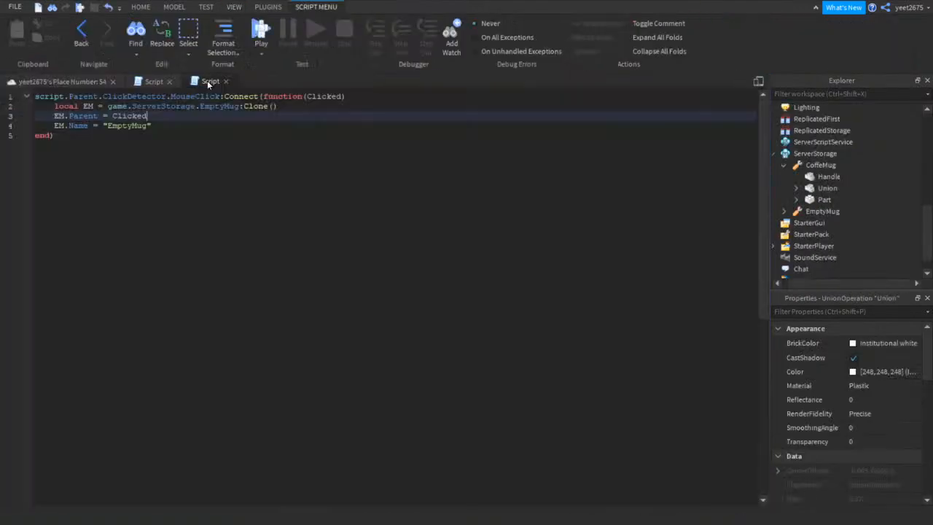
pyautogui.hotkey('shift', 'Left')
pyautogui.hotkey('shift', 'Left')
pyautogui.hotkey('shift', 'Left')
pyautogui.hotkey('shift', 'Left')
pyautogui.hotkey('shift', 'Left')
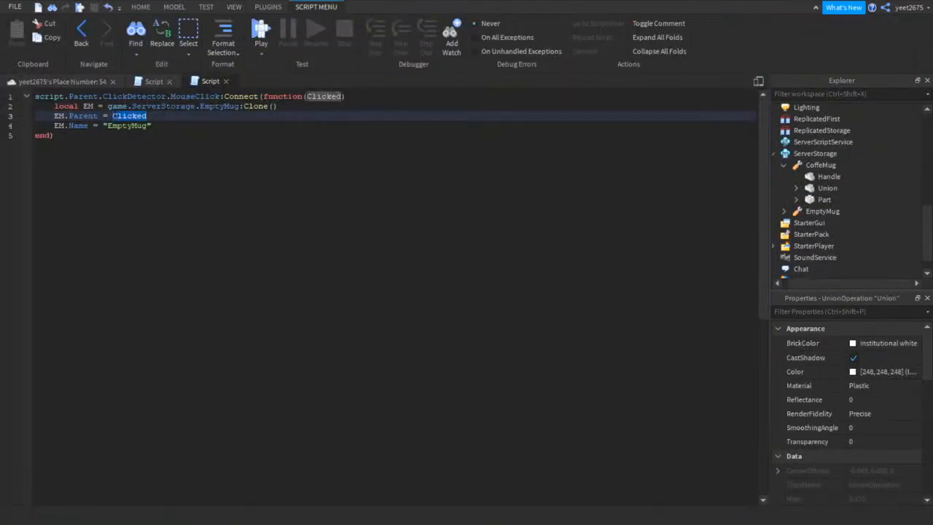
pyautogui.hotkey('shift', 'Left')
pyautogui.write('game.Workspace')
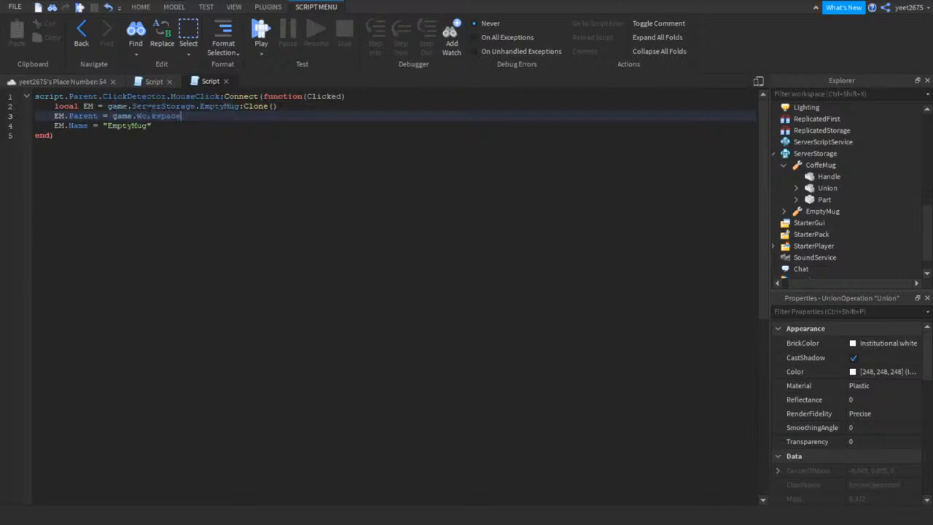
pyautogui.write(':FindF')
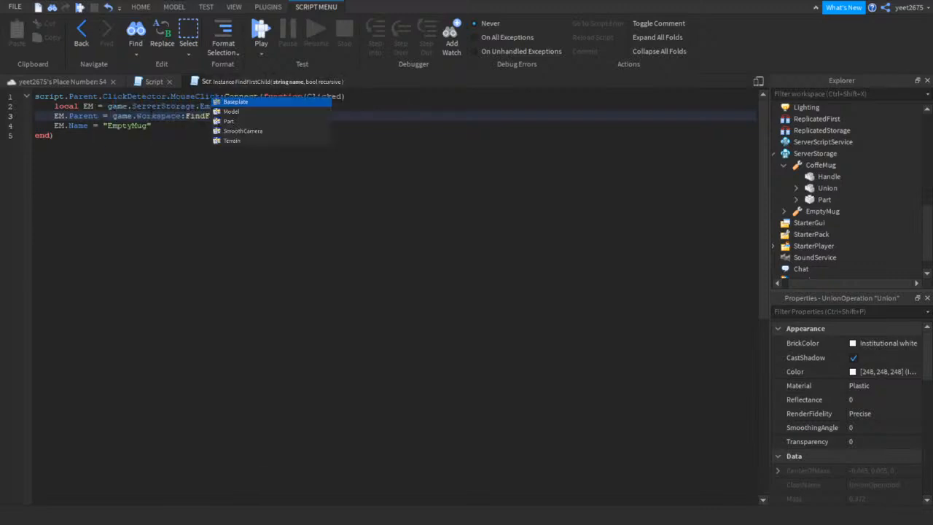
pyautogui.write('irstChild("Click')
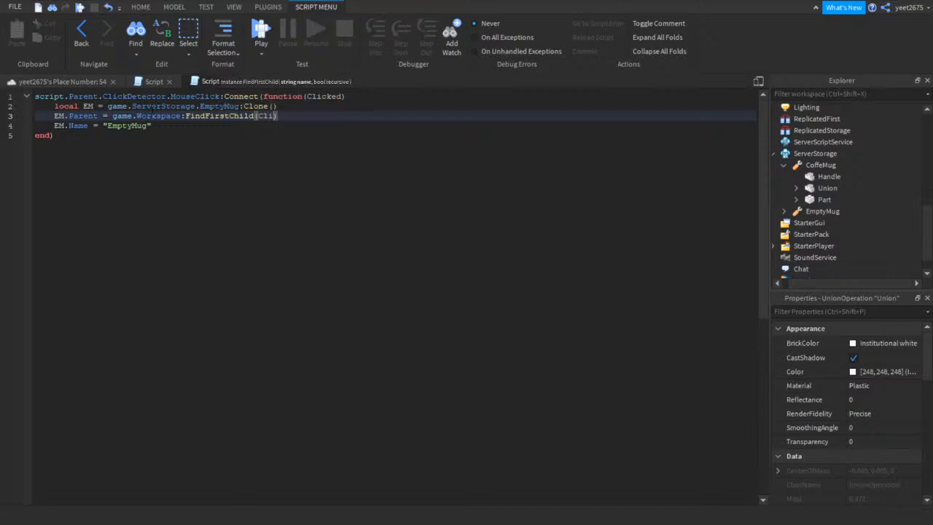
pyautogui.write('edNam')
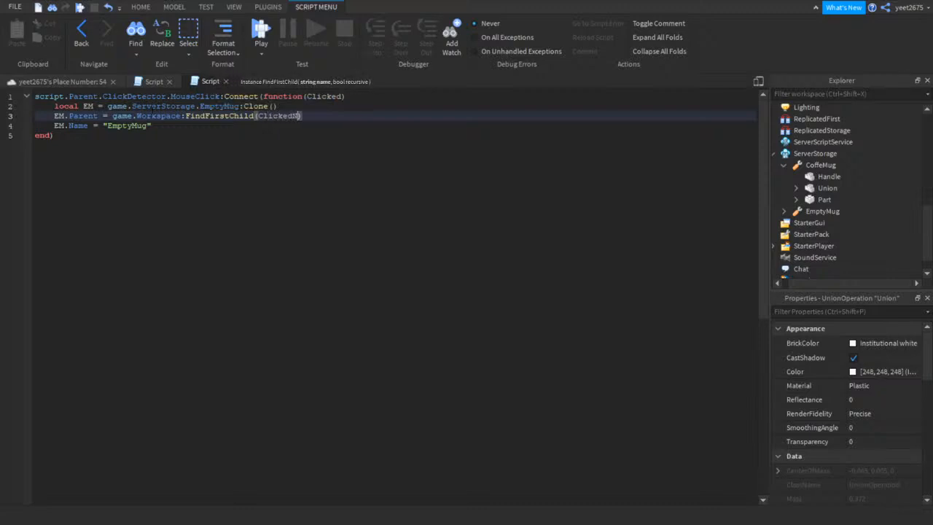
pyautogui.press('BackSpace')
pyautogui.press('BackSpace')
pyautogui.press('BackSpace')
pyautogui.write('.Name')
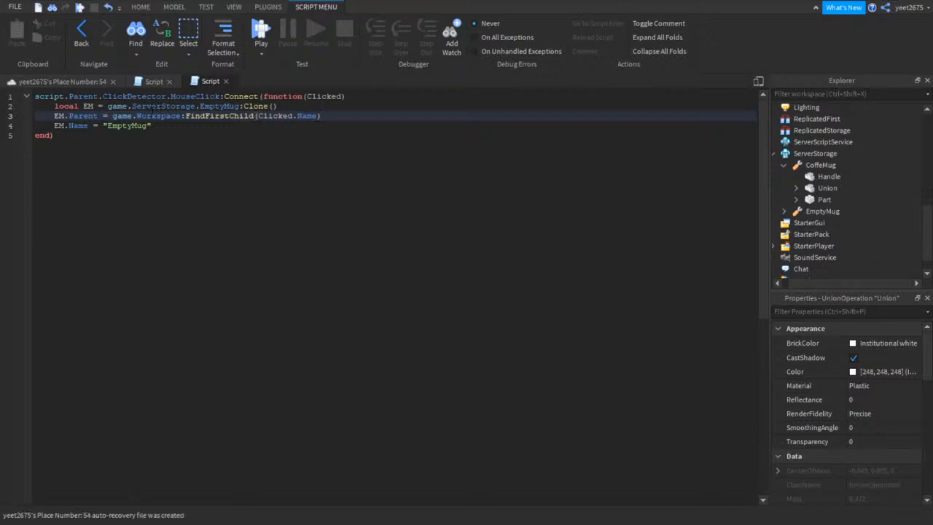
# Start a playtest, walk to the counter and take the mug to test the revised click script
pyautogui.click(259, 31)
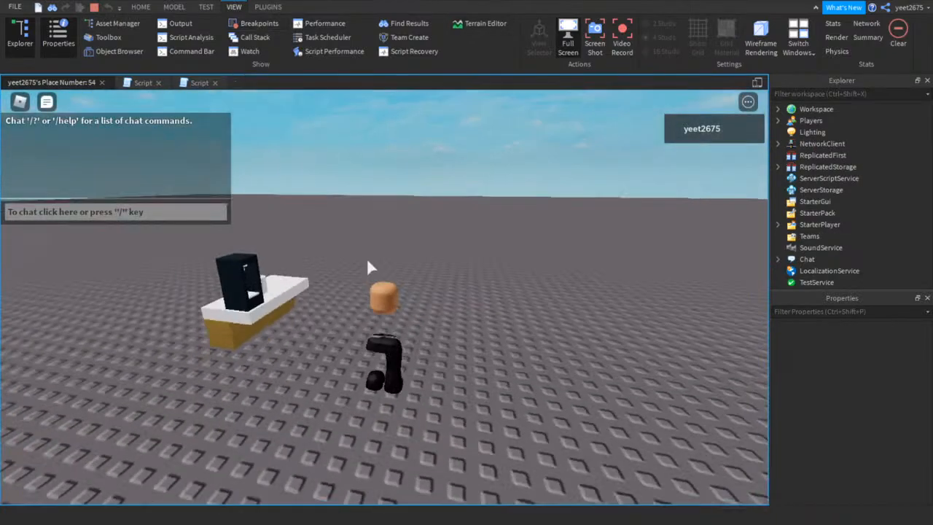
pyautogui.moveTo(367, 261); pyautogui.dragTo(364, 262, button='right')
pyautogui.press('w')
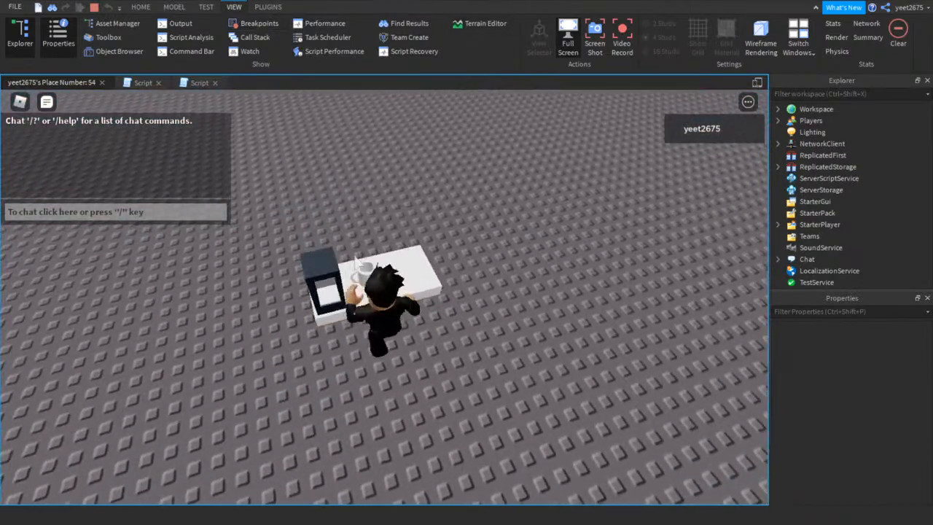
pyautogui.click(370, 271)
pyautogui.press('s')
pyautogui.moveTo(453, 276); pyautogui.dragTo(454, 277, button='right')
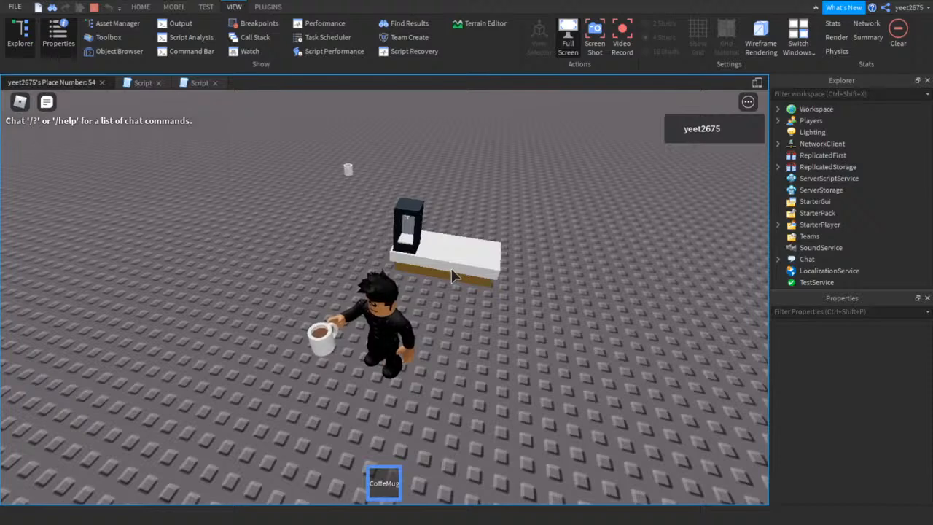
# Take a second empty mug in the playtest, fill it at the coffee machine and equip the first inventory mug
pyautogui.press('1')
pyautogui.click(350, 173)
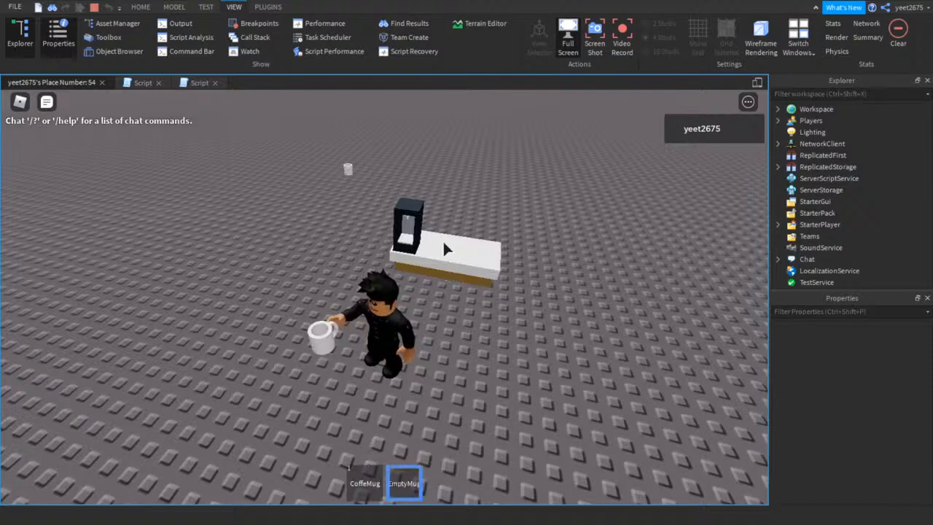
pyautogui.press('w')
pyautogui.press('s')
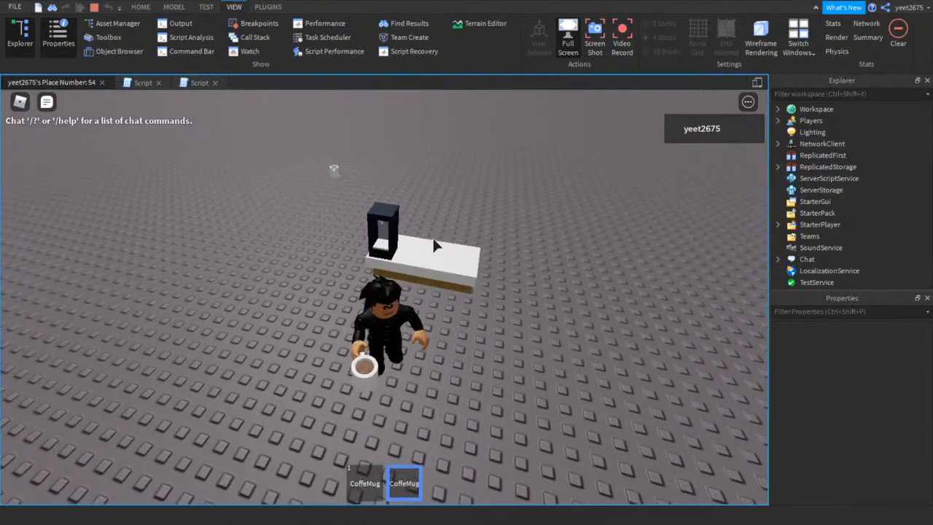
pyautogui.press('w')
pyautogui.press('1')
pyautogui.press('1')
pyautogui.press('1')
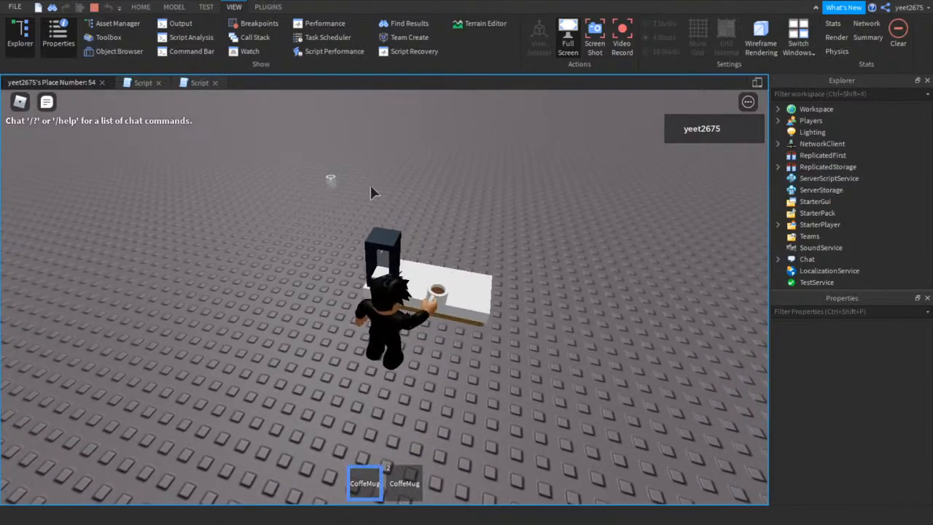
# Switch back and forth between the two filled mugs in the inventory and walk away from the counter
pyautogui.press('1')
pyautogui.press('1')
pyautogui.press('2')
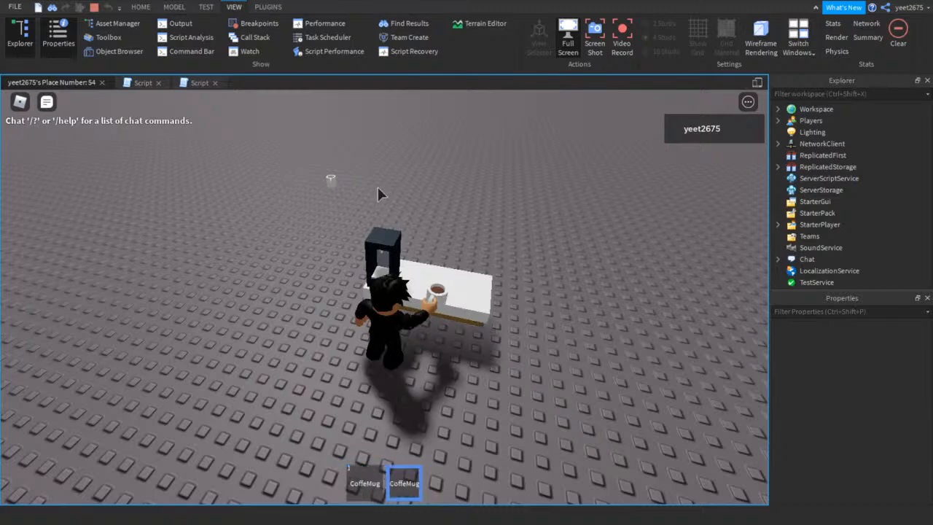
pyautogui.press('1')
pyautogui.press('2')
pyautogui.press('s')
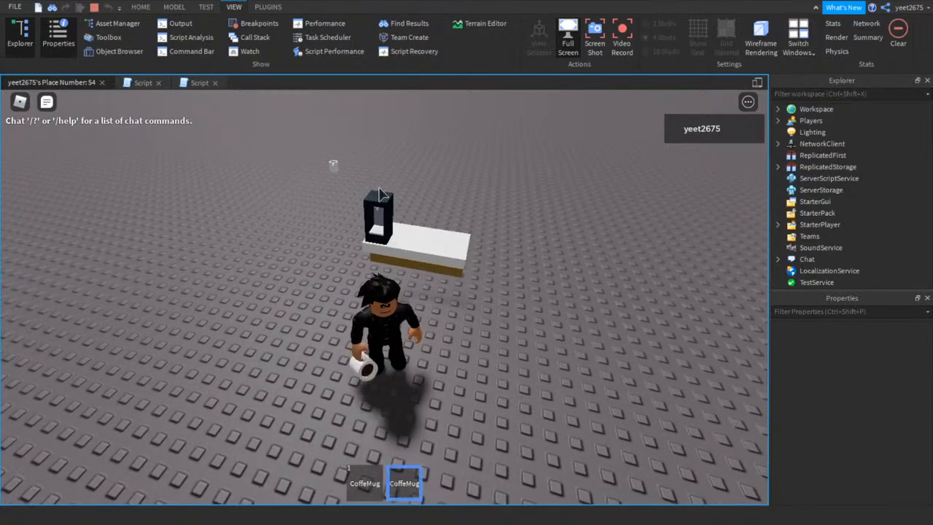
# Drop both filled mugs onto the baseplate in the playtest, walk around near them and end the playtest
pyautogui.press('1')
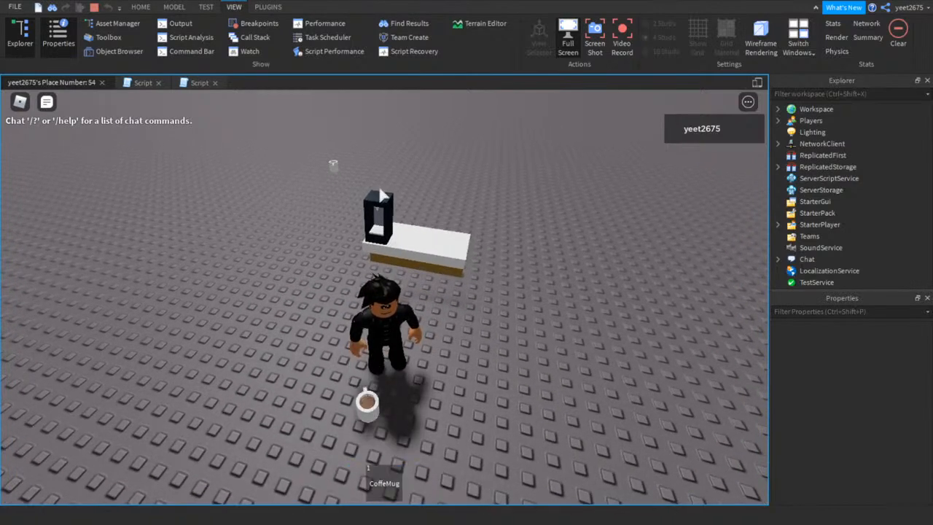
pyautogui.press('w')
pyautogui.press('d')
pyautogui.press('1')
pyautogui.press('BackSpace')
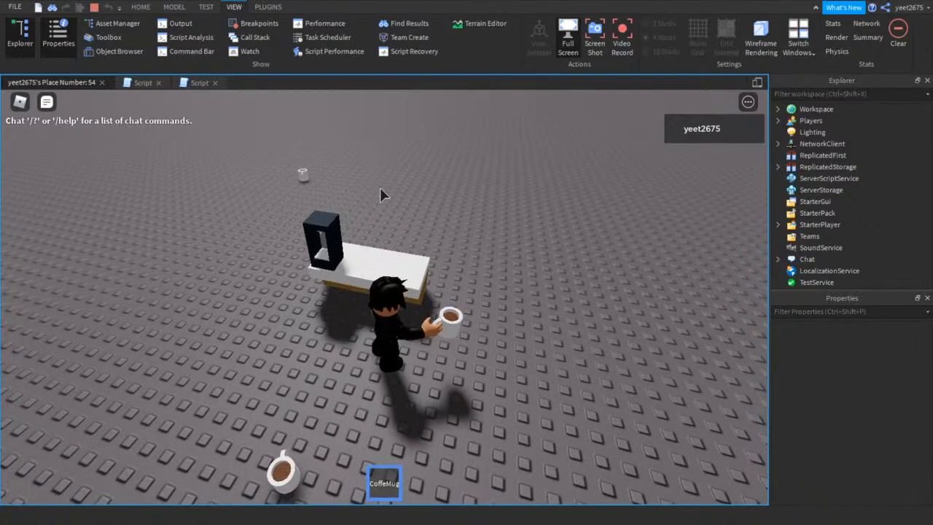
pyautogui.press('s')
pyautogui.press('space')
pyautogui.press('d')
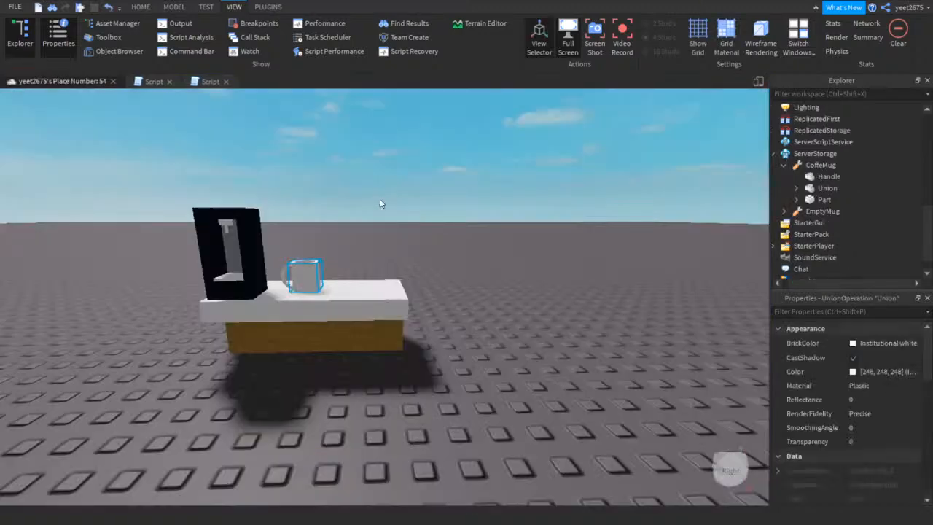
# Move the mug model along the countertop to the end away from the coffee machine
pyautogui.moveTo(381, 201); pyautogui.dragTo(335, 204, button='right')
pyautogui.press('s')
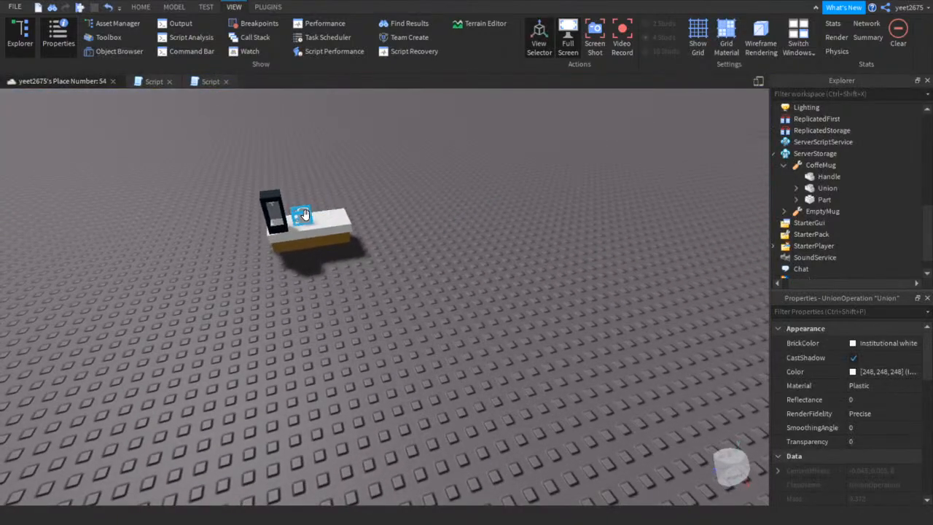
pyautogui.moveTo(304, 214); pyautogui.dragTo(342, 219)
pyautogui.click(499, 197)
pyautogui.moveTo(499, 198); pyautogui.dragTo(499, 198, button='right')
pyautogui.press('w')
pyautogui.press('s')
pyautogui.press('w')
# Anchor both the Handle and the Union of the mug model on the counter
pyautogui.click(540, 225)
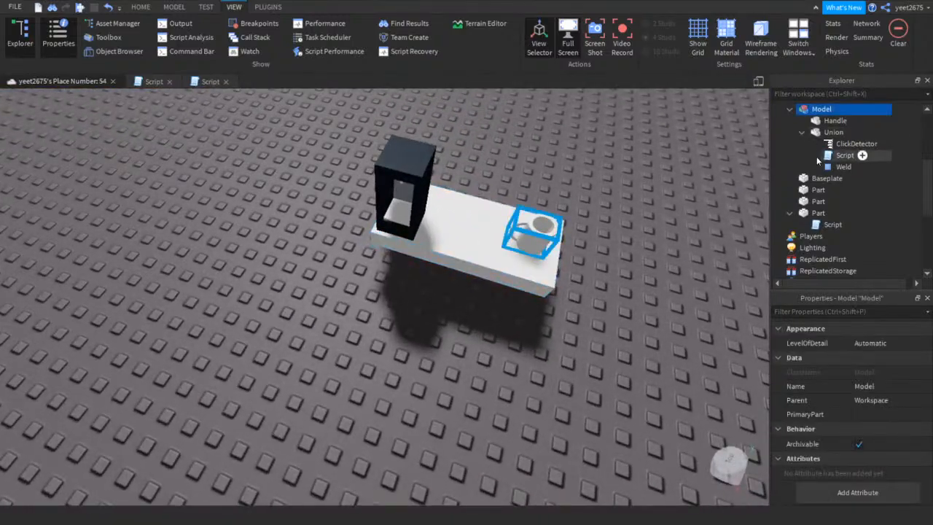
pyautogui.click(816, 121)
pyautogui.keyDown('ctrl'); pyautogui.click(821, 136); pyautogui.keyUp('ctrl')
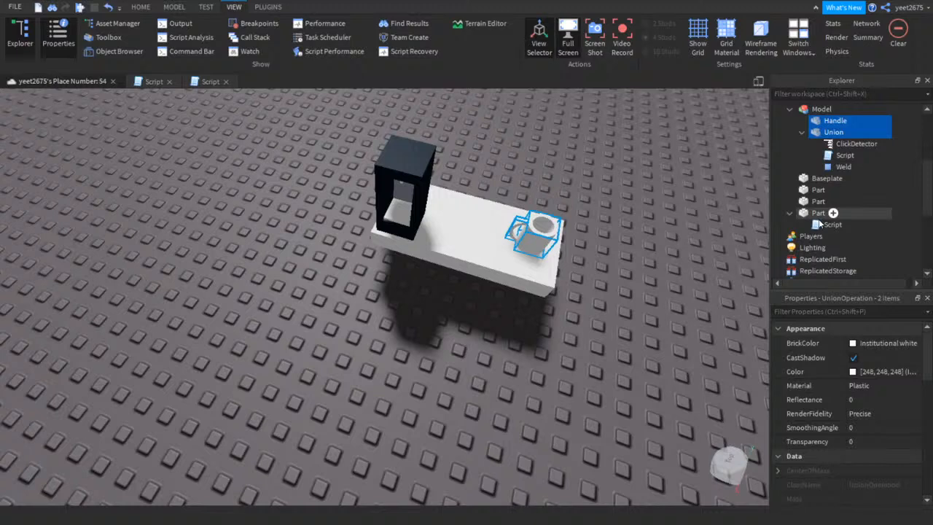
pyautogui.click(819, 311)
pyautogui.write('an')
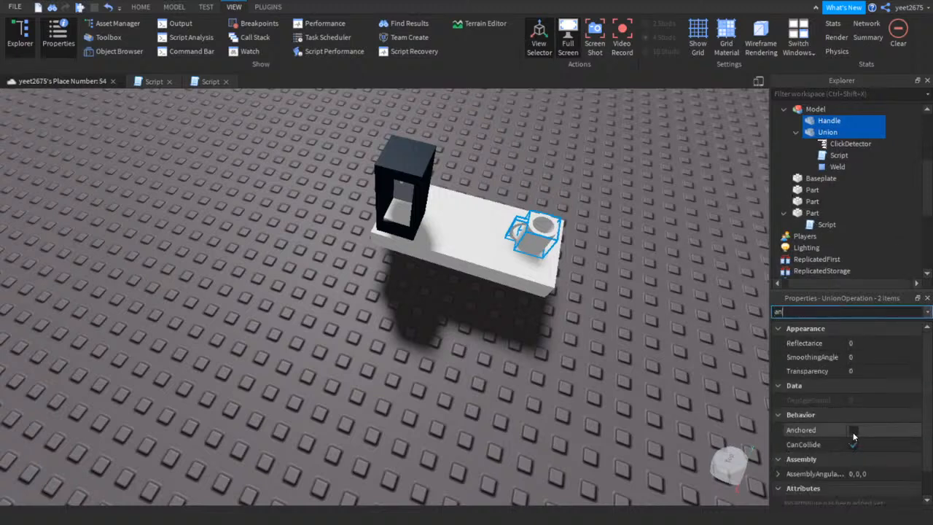
pyautogui.click(853, 430)
pyautogui.click(570, 353)
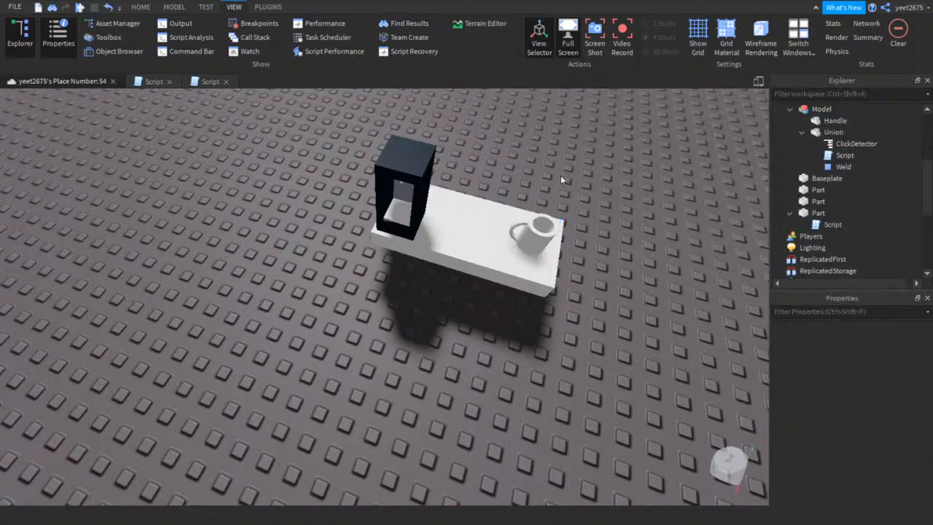
# Examine the mug and coffee machine on the counter from close up and from several angles
pyautogui.scroll(8, 561, 176)
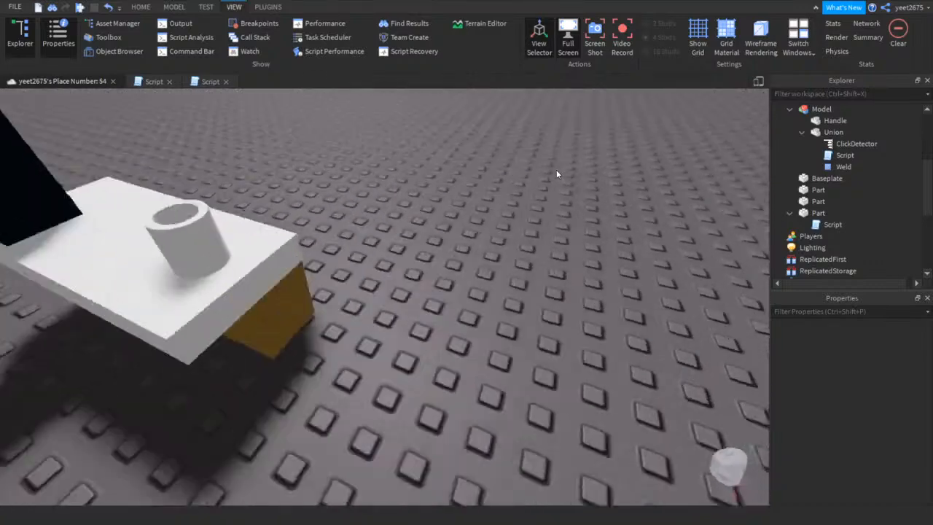
pyautogui.moveTo(557, 171); pyautogui.dragTo(553, 154, button='right')
pyautogui.scroll(-5, 562, 170)
pyautogui.scroll(5, 565, 169)
pyautogui.press('w')
pyautogui.press('s')
pyautogui.press('w')
pyautogui.scroll(1, 699, 173)
pyautogui.scroll(-2, 597, 180)
pyautogui.moveTo(597, 180); pyautogui.dragTo(598, 180, button='right')
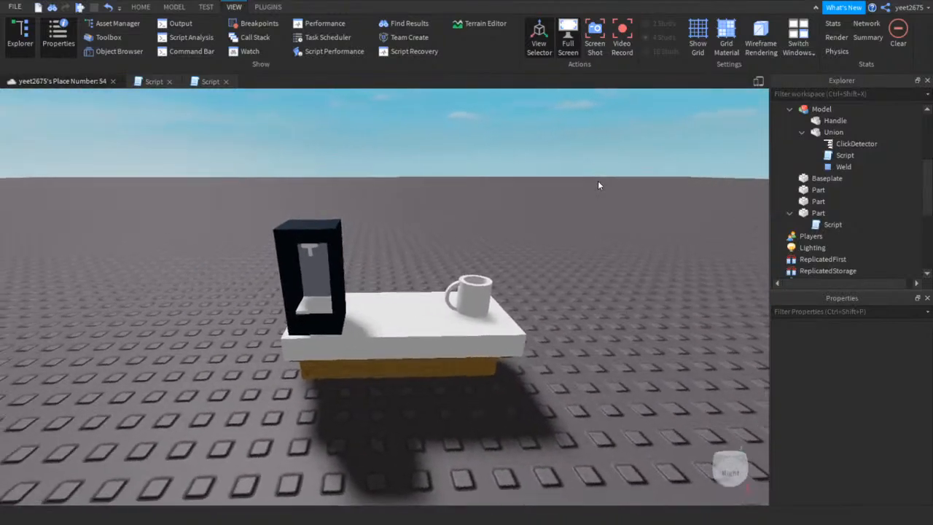
# Collapse the CoffeMug tool, the Part containing a script and both models in the object hierarchy
pyautogui.scroll(-4, 809, 215)
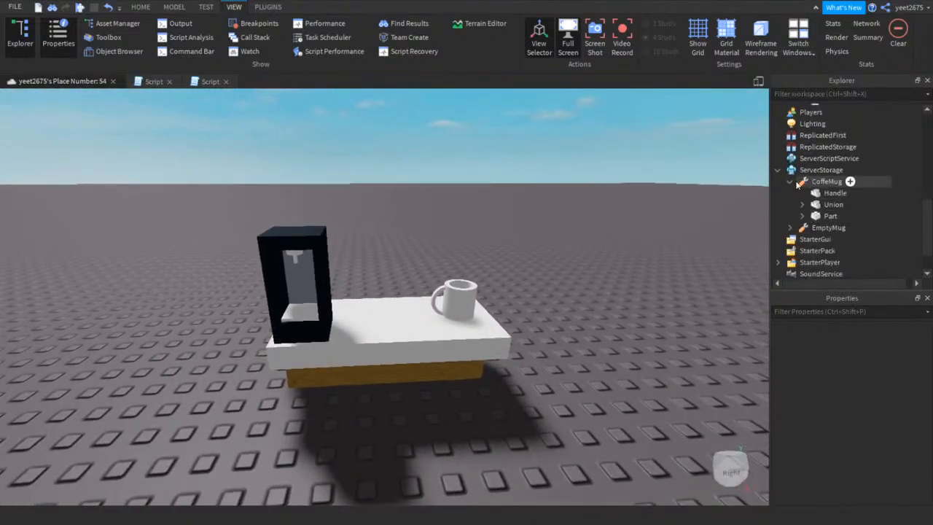
pyautogui.click(790, 182)
pyautogui.click(818, 170)
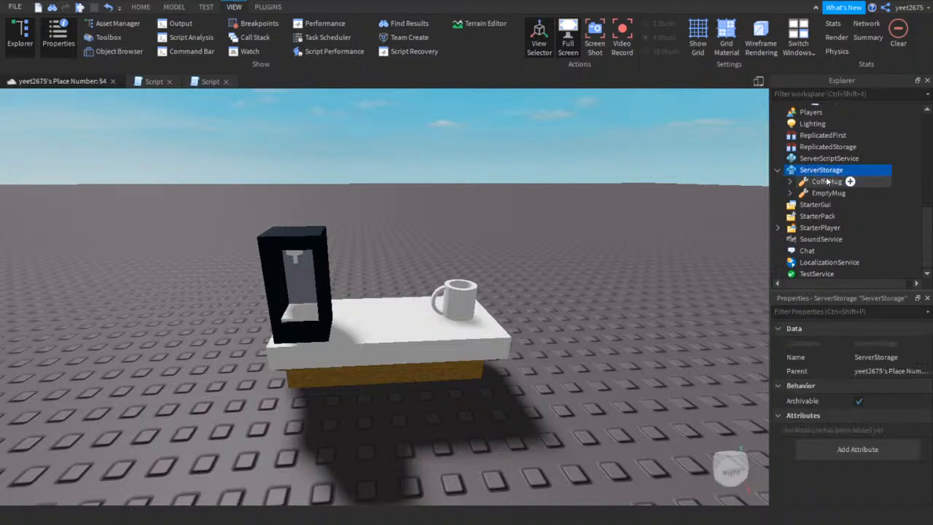
pyautogui.scroll(3, 822, 182)
pyautogui.click(790, 182)
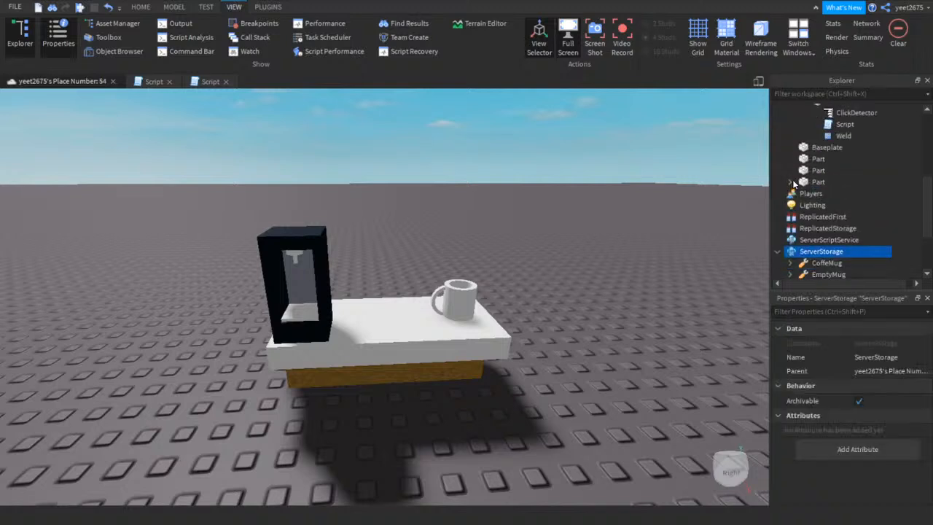
pyautogui.scroll(3, 794, 182)
pyautogui.click(790, 171)
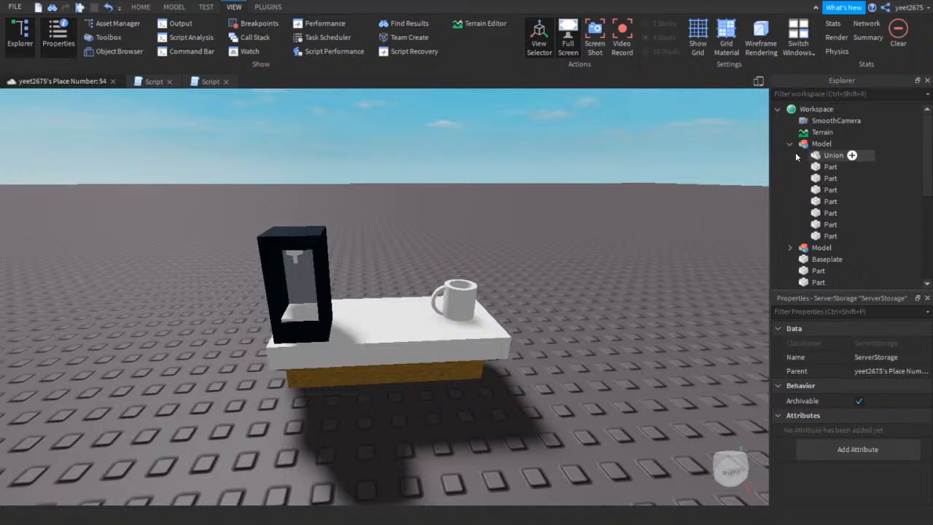
pyautogui.click(790, 146)
pyautogui.click(527, 219)
pyautogui.moveTo(570, 227); pyautogui.dragTo(570, 227, button='right')
pyautogui.press('d')
pyautogui.press('a')
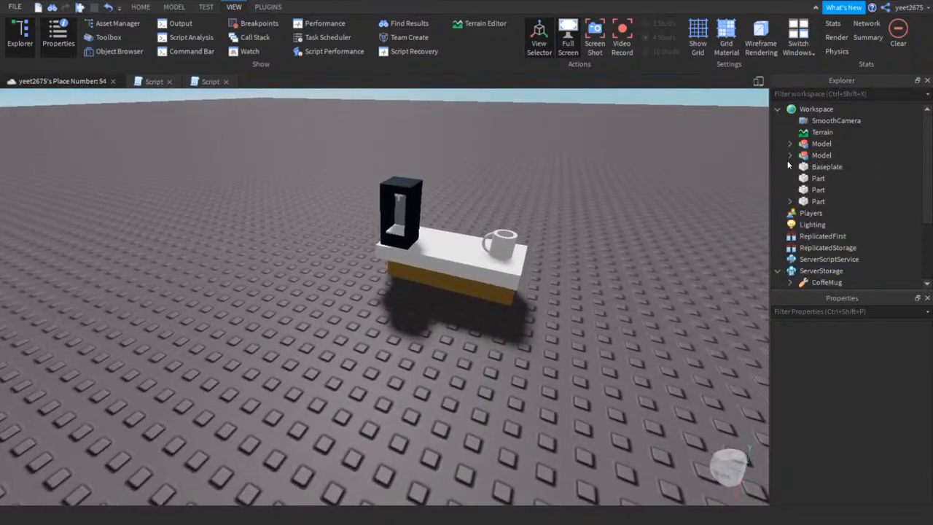
# Open the mug's click script and declare local debounce = false above the MouseClick function
pyautogui.click(790, 155)
pyautogui.doubleClick(830, 207)
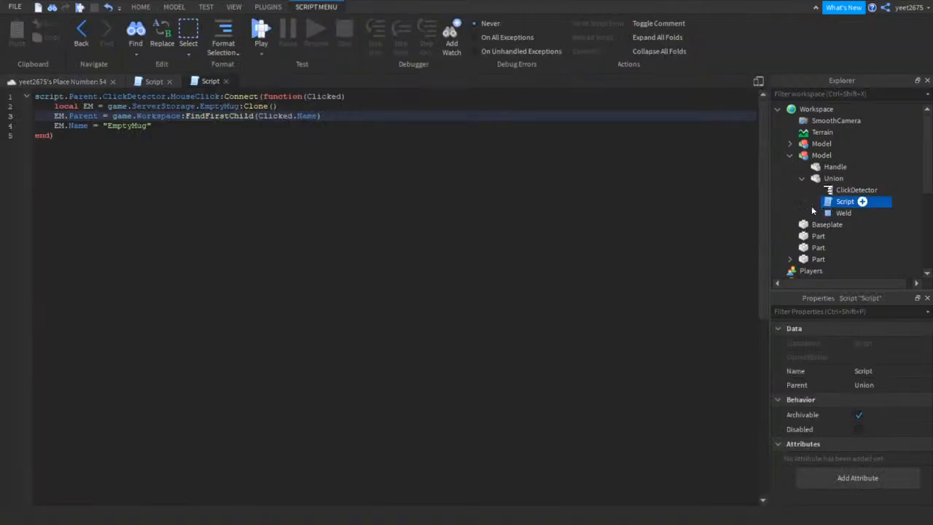
pyautogui.click(152, 126)
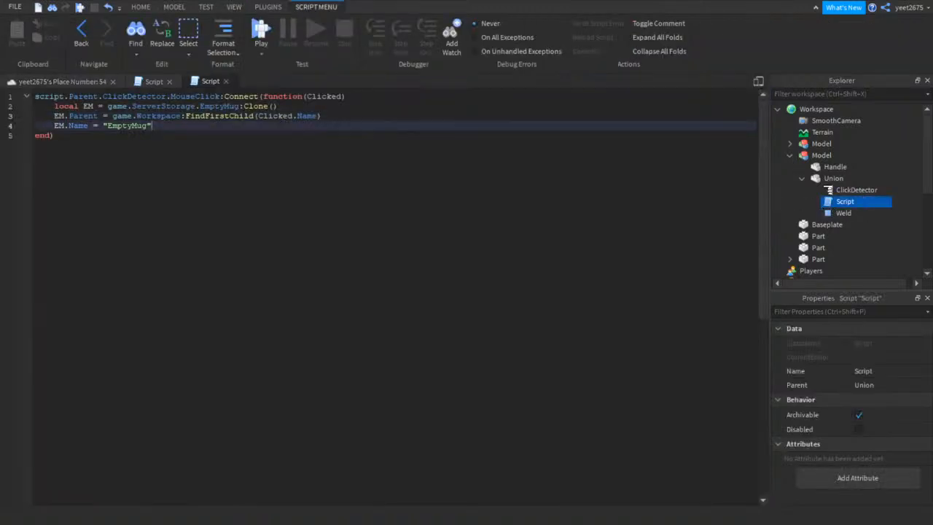
pyautogui.click(35, 97)
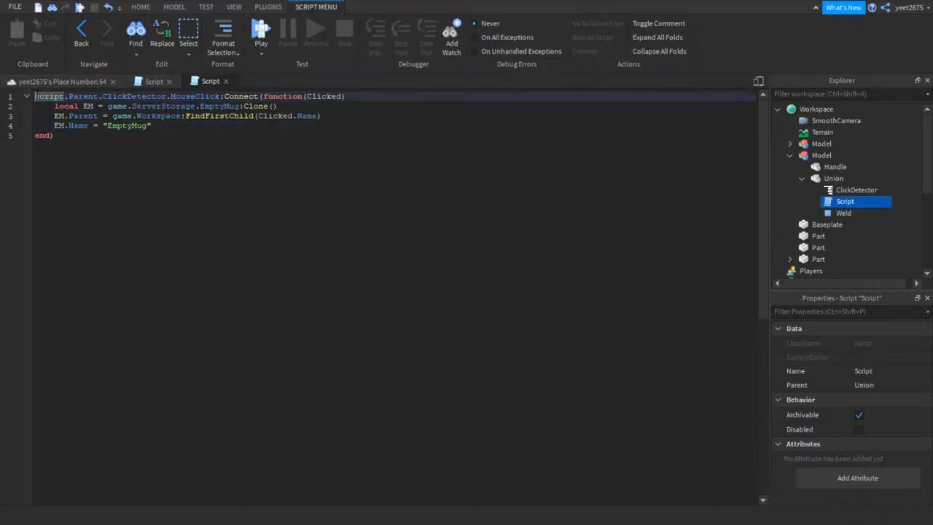
pyautogui.press('Return')
pyautogui.press('Up')
pyautogui.write('l')
pyautogui.press('Tab')
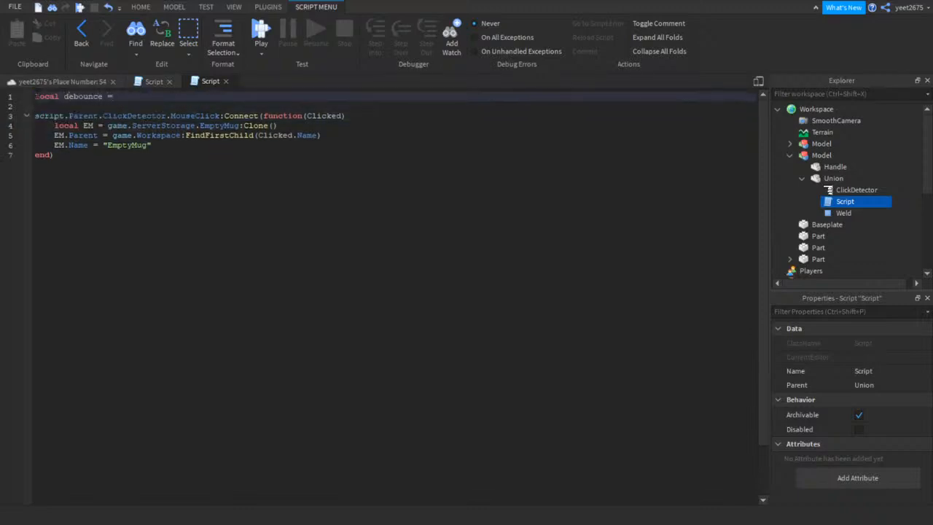
pyautogui.press('BackSpace')
pyautogui.press('BackSpace')
pyautogui.press('BackSpace')
pyautogui.write('alse')
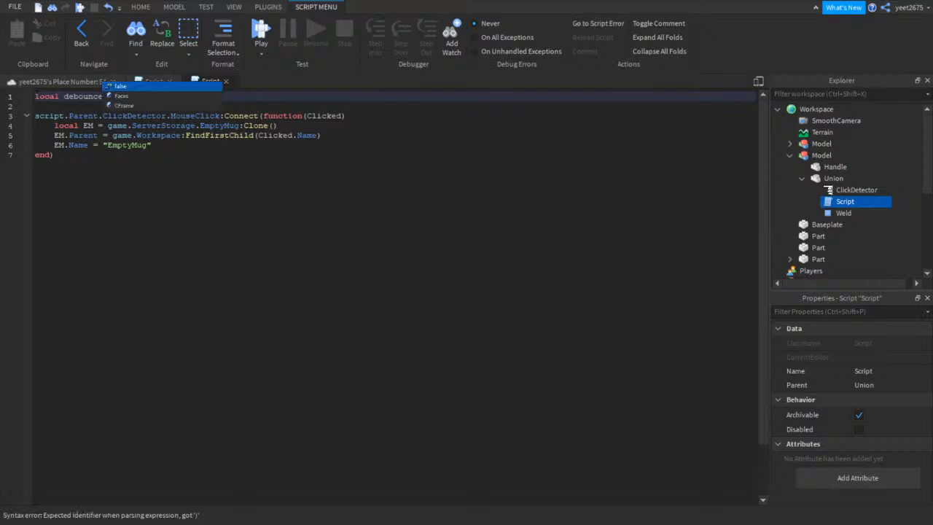
# Add debounce = true as the first line inside the MouseClick function
pyautogui.click(345, 116)
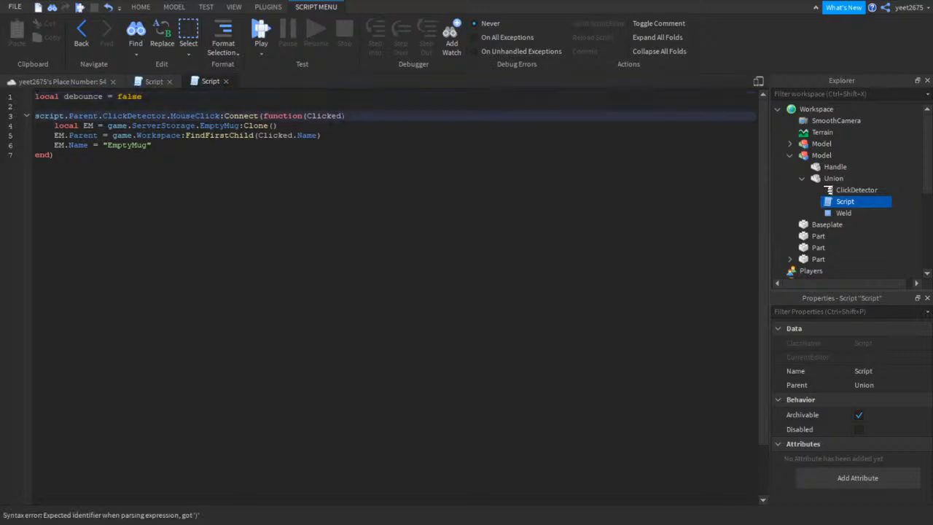
pyautogui.press('Return')
pyautogui.write('debounce = true')
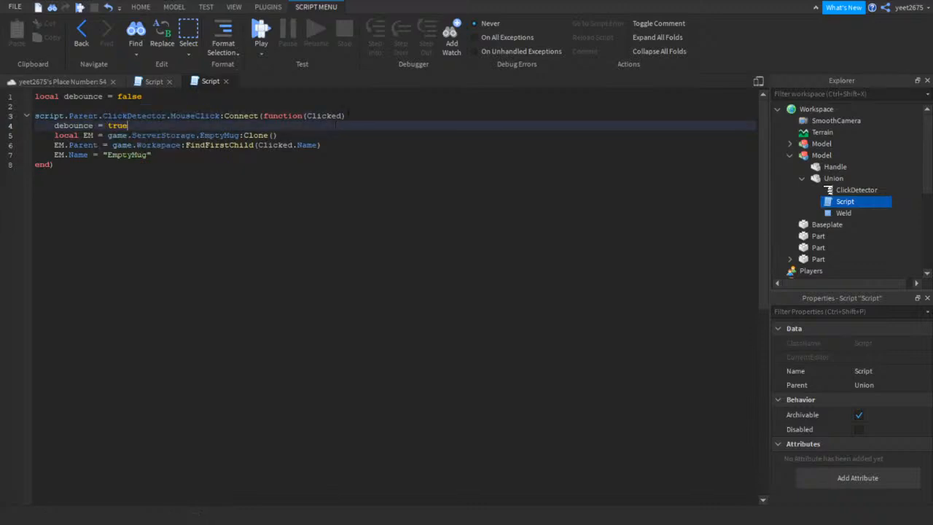
# Enclose the click function's body in an if debounce == false then block closed with end
pyautogui.click(348, 116)
pyautogui.press('Return')
pyautogui.write('if ')
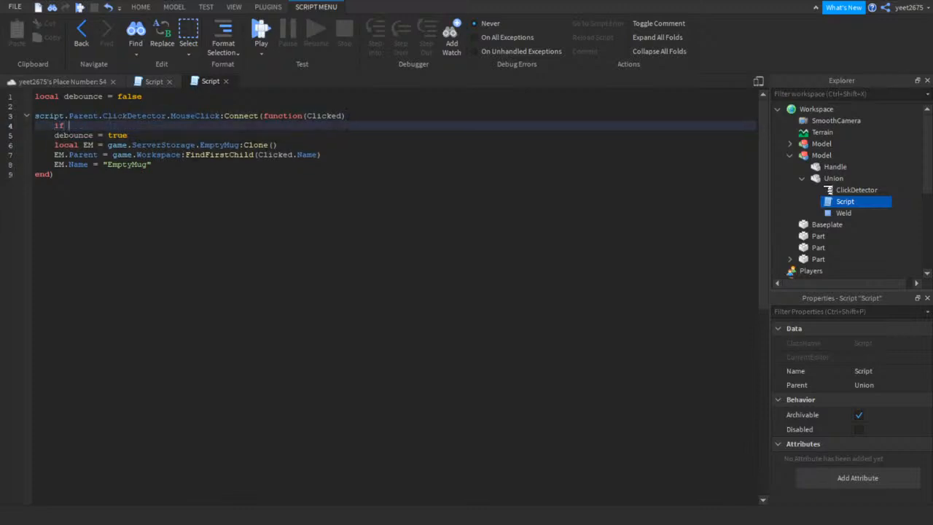
pyautogui.write('debounce')
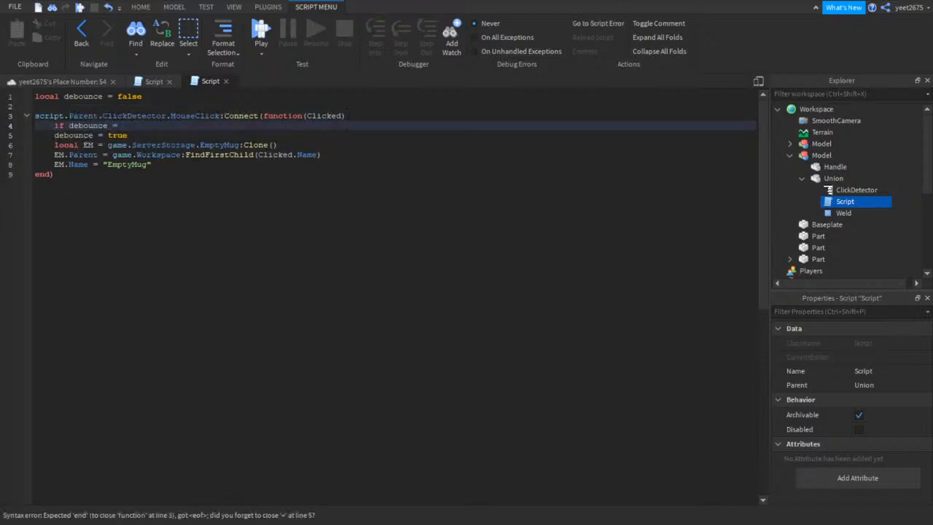
pyautogui.write(' == false then')
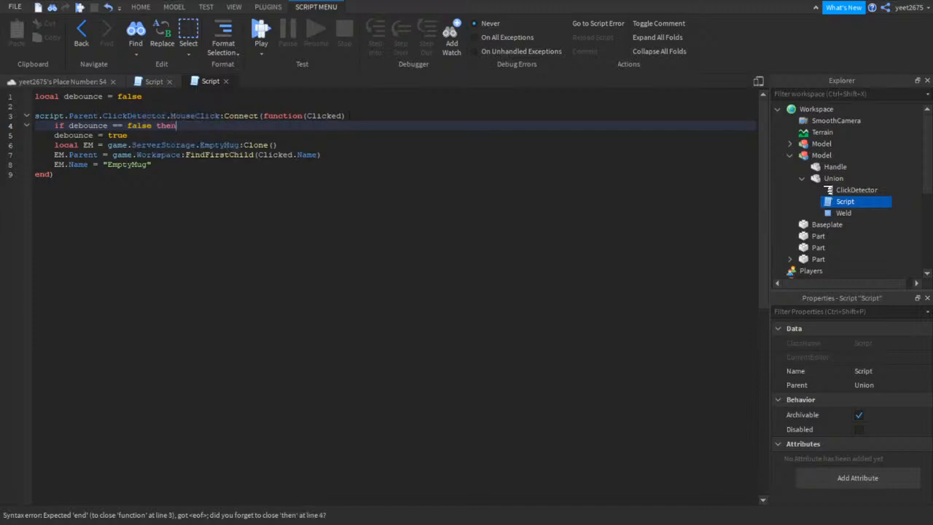
pyautogui.click(240, 165)
pyautogui.press('Return')
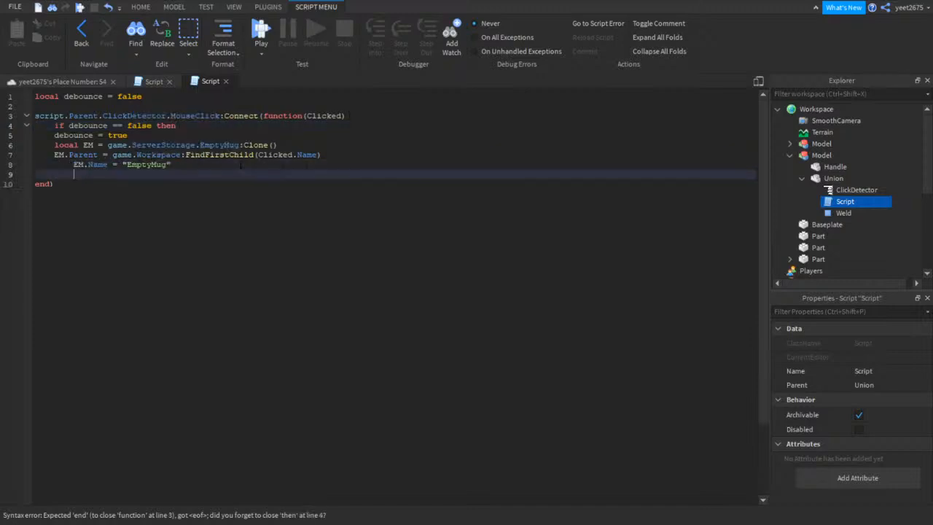
pyautogui.write('end')
# After the EM.Name line inside the if block, add wait(8) followed by debounce = false
pyautogui.click(241, 166)
pyautogui.press('Return')
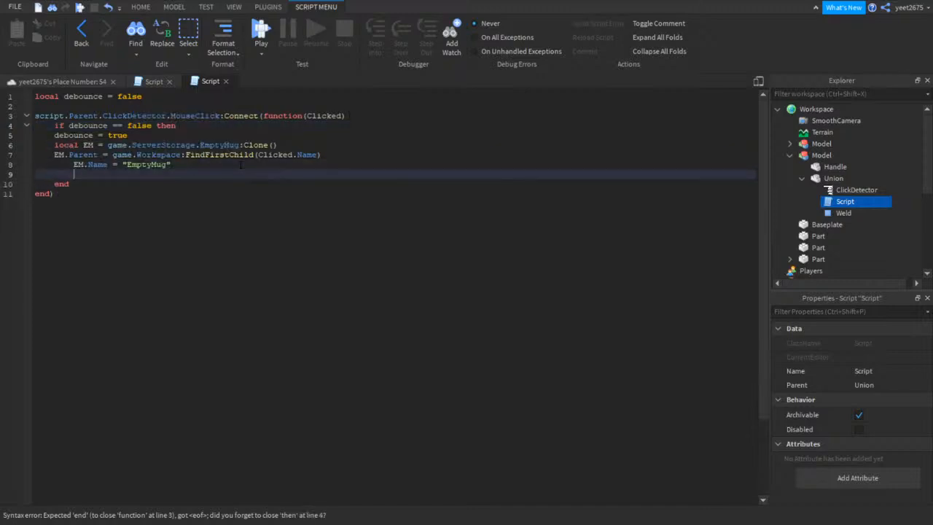
pyautogui.write('wait(5')
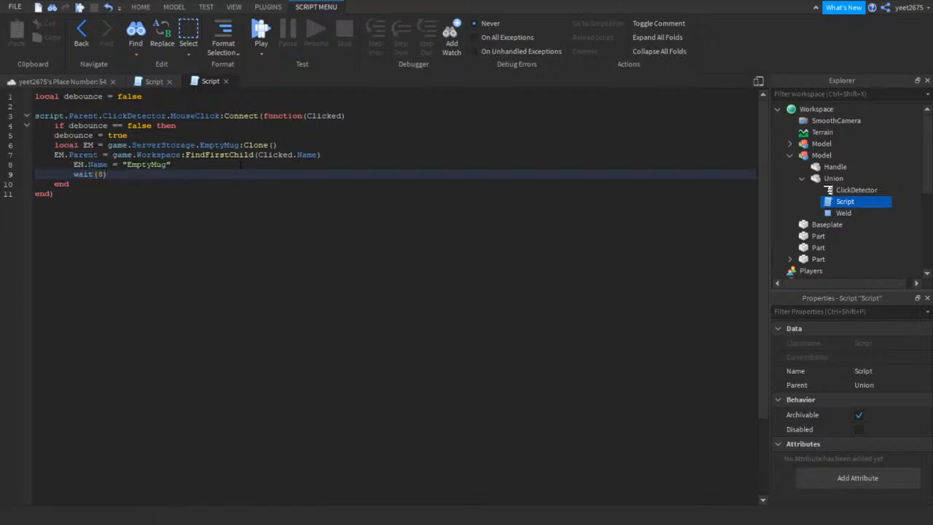
pyautogui.press('Return')
pyautogui.write('debounce ')
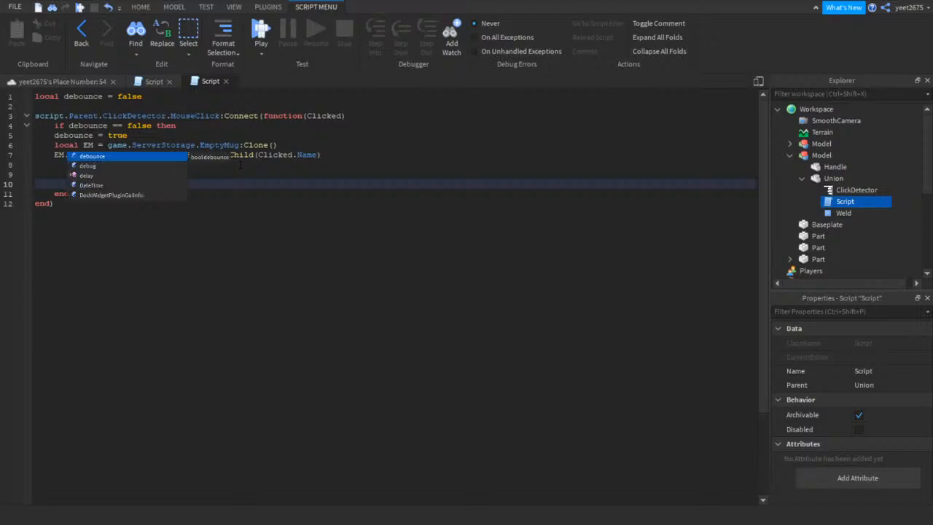
pyautogui.write('= ')
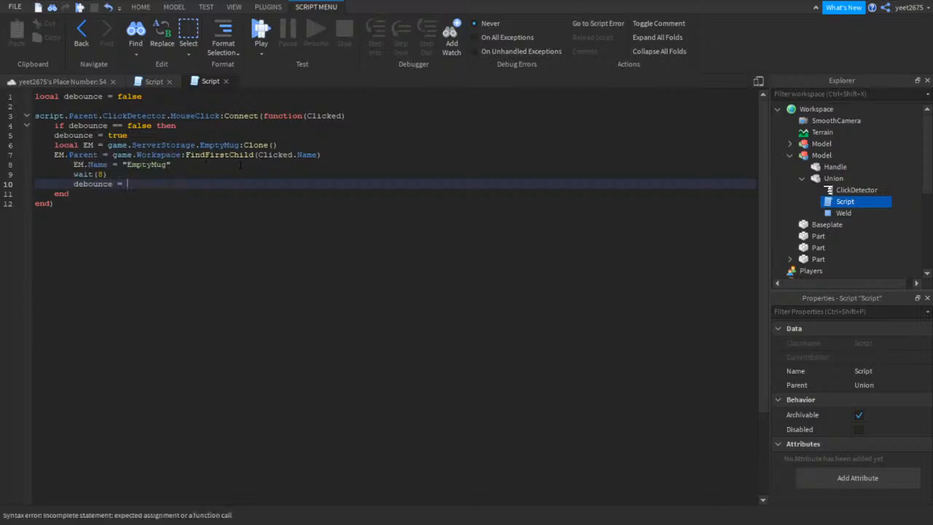
pyautogui.write('function')
pyautogui.moveTo(93, 204); pyautogui.dragTo(35, 164)
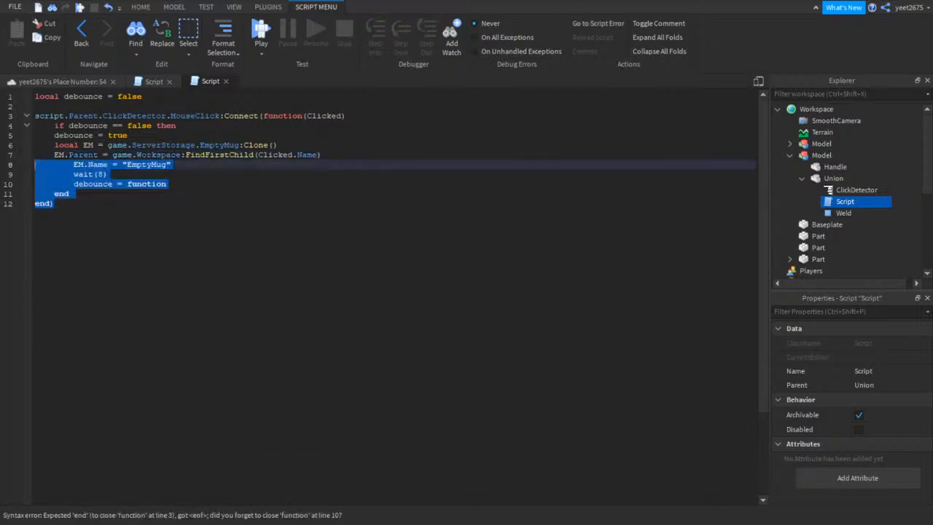
pyautogui.click(178, 180)
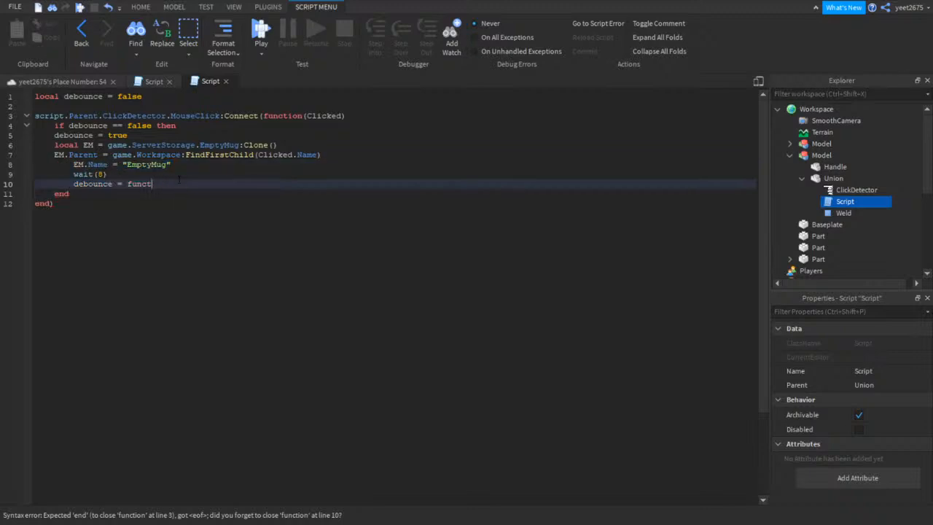
pyautogui.write('alse')
# Reformat the mug's entire click script so its indentation is consistent
pyautogui.hotkey('ctrl', 'a')
pyautogui.click(224, 54)
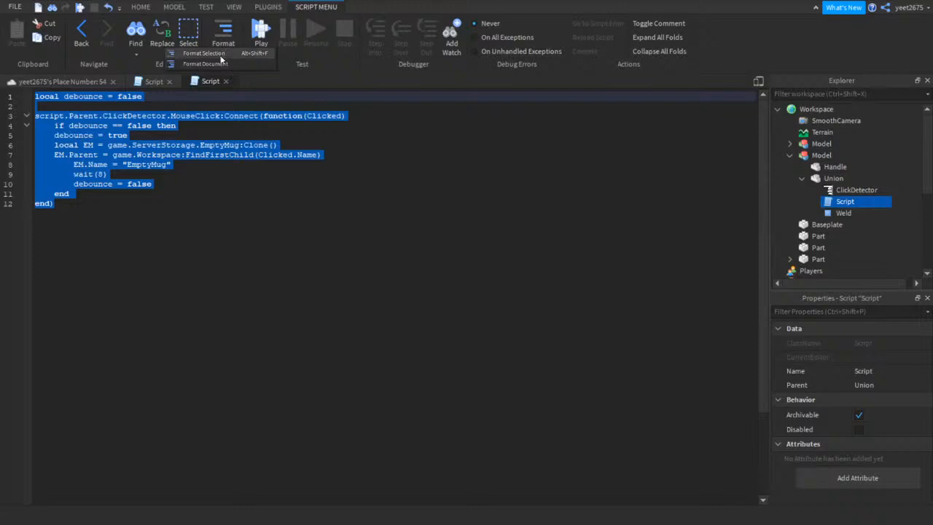
pyautogui.click(220, 56)
pyautogui.click(200, 106)
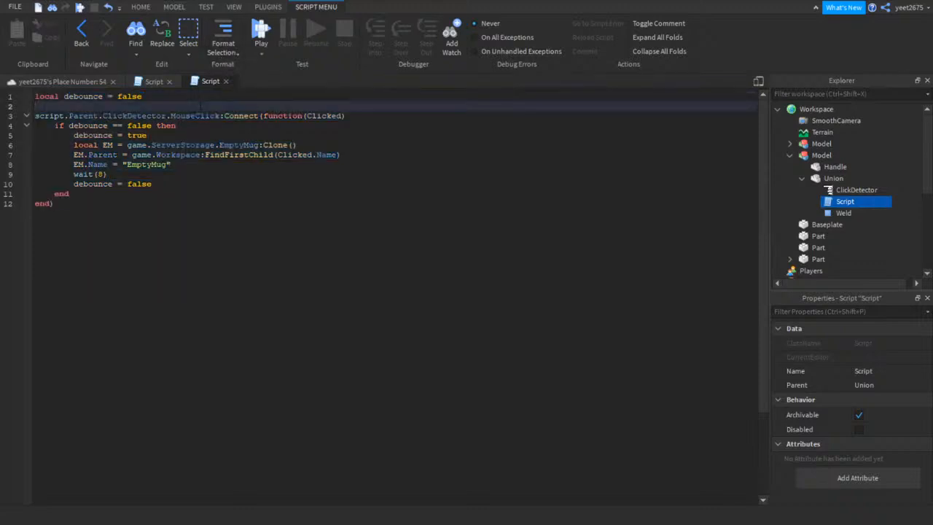
# Start a playtest, walk to the counter and collect an empty mug, putting it away after checking it in hand
pyautogui.click(62, 80)
pyautogui.click(81, 7)
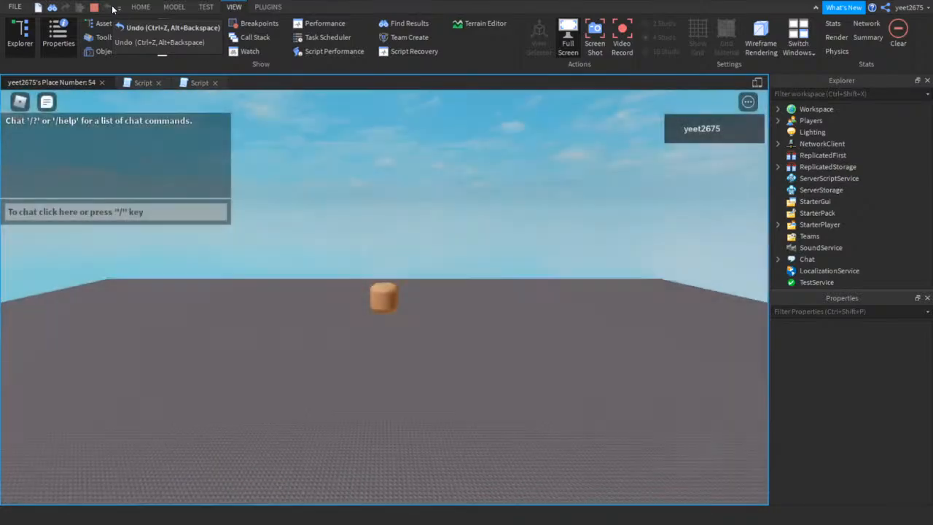
pyautogui.press('w')
pyautogui.moveTo(498, 373); pyautogui.dragTo(465, 333, button='right')
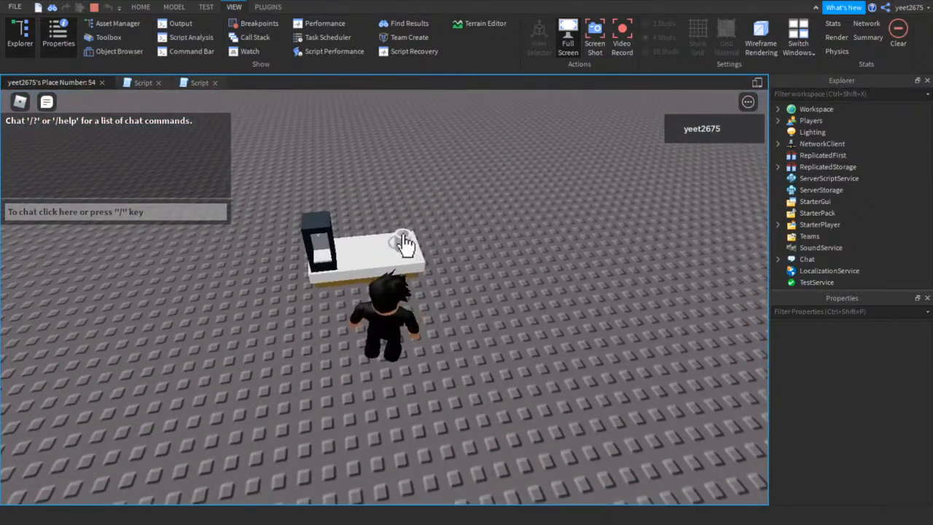
pyautogui.click(404, 241)
pyautogui.press('a')
pyautogui.press('w')
pyautogui.press('s')
pyautogui.press('d')
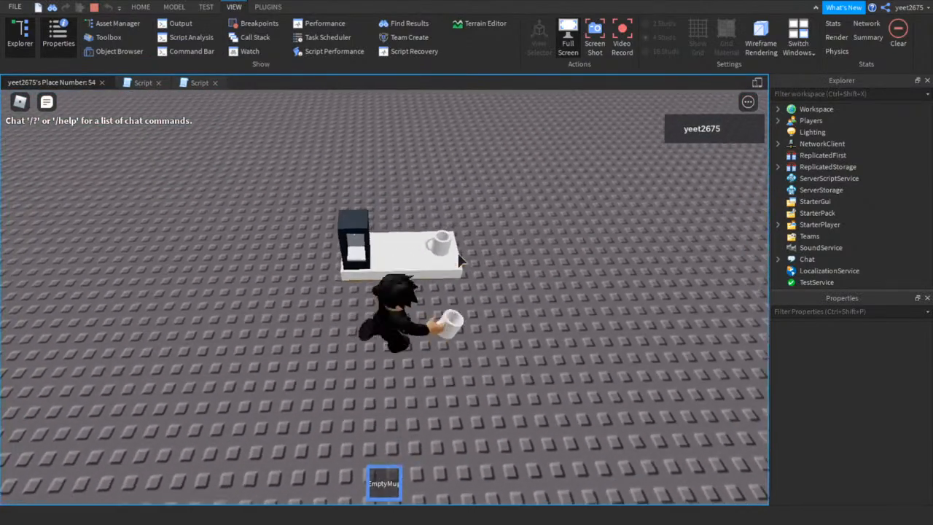
pyautogui.press('w')
pyautogui.press('1')
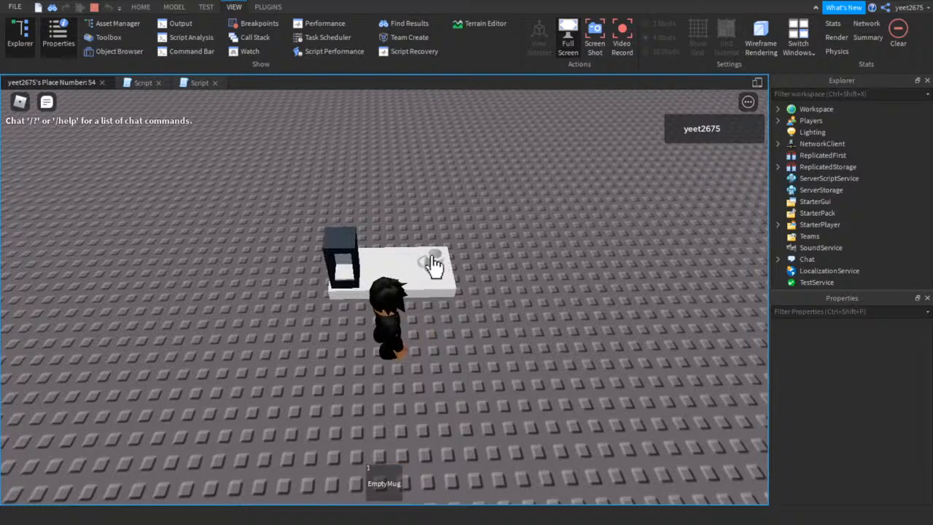
# Collect another mug from the counter and fill both mugs at the coffee machine, checking a filled one in hand
pyautogui.click(432, 264)
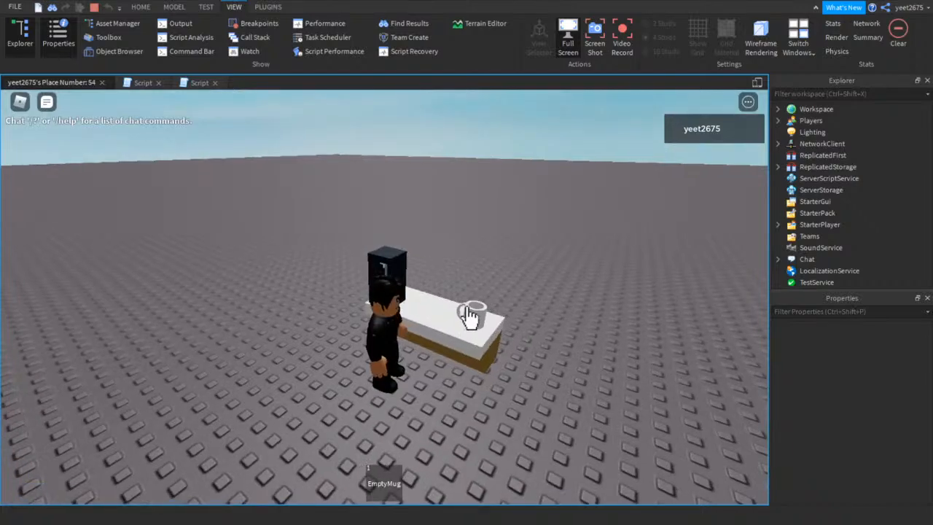
pyautogui.press('w')
pyautogui.moveTo(468, 314); pyautogui.dragTo(469, 314, button='right')
pyautogui.press('d')
pyautogui.press('2')
pyautogui.press('w')
pyautogui.press('1')
pyautogui.press('s')
pyautogui.press('d')
pyautogui.press('1')
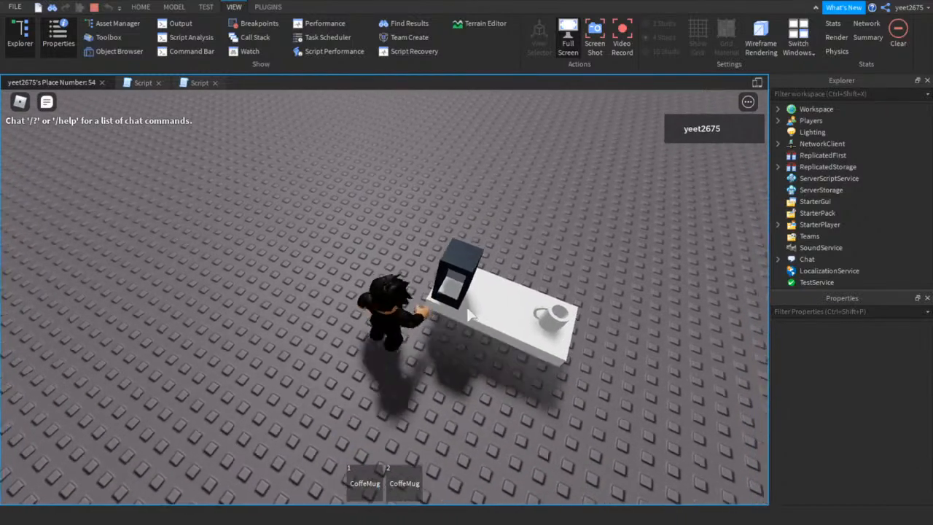
pyautogui.press('s')
pyautogui.press('d')
pyautogui.press('1')
pyautogui.press('w')
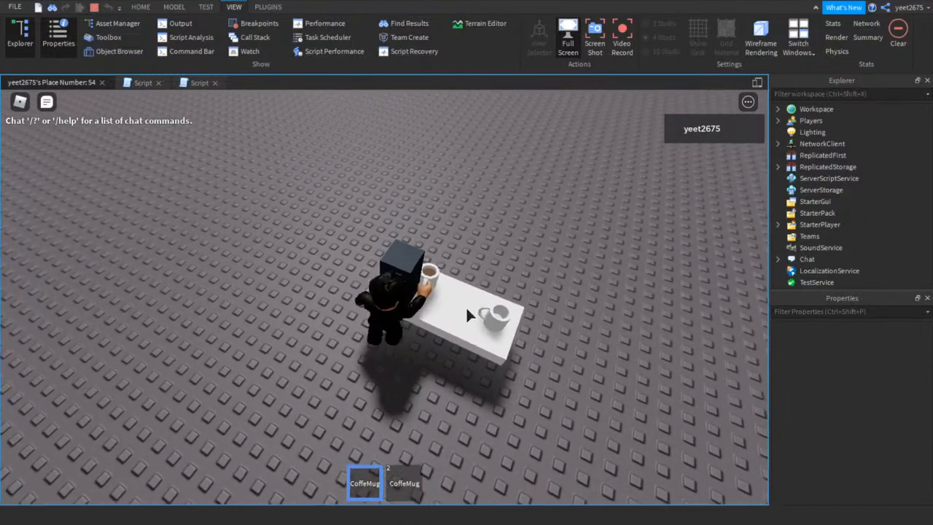
# Put the filled mug away, collect a third mug from the counter and fill it at the coffee machine
pyautogui.press('d')
pyautogui.press('a')
pyautogui.press('s')
pyautogui.press('d')
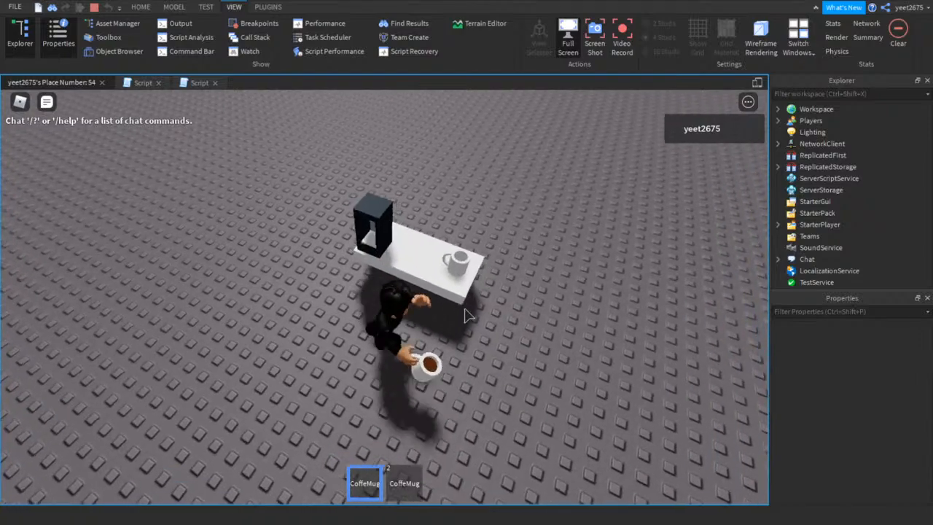
pyautogui.press('a')
pyautogui.press('w')
pyautogui.press('s')
pyautogui.press('d')
pyautogui.press('1')
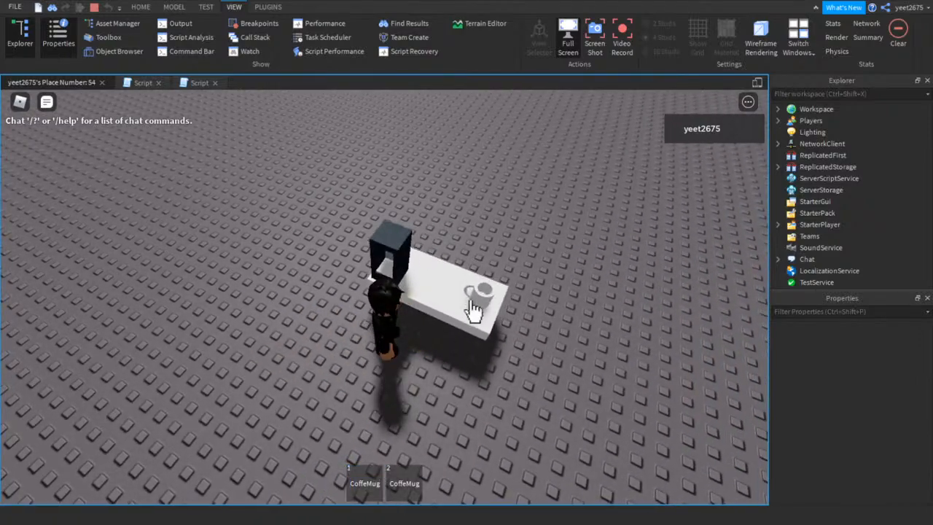
pyautogui.click(476, 308)
pyautogui.press('w')
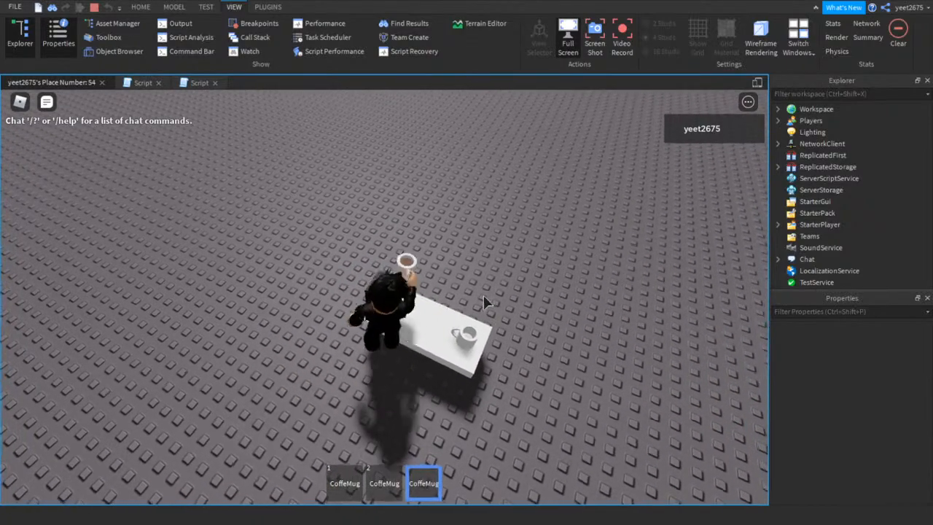
# Inspect the character and counter from other angles and end the playtest
pyautogui.press('s')
pyautogui.press('a')
pyautogui.press('w')
pyautogui.press('d')
pyautogui.moveTo(449, 289); pyautogui.dragTo(449, 288, button='right')
pyautogui.scroll(-2, 449, 288)
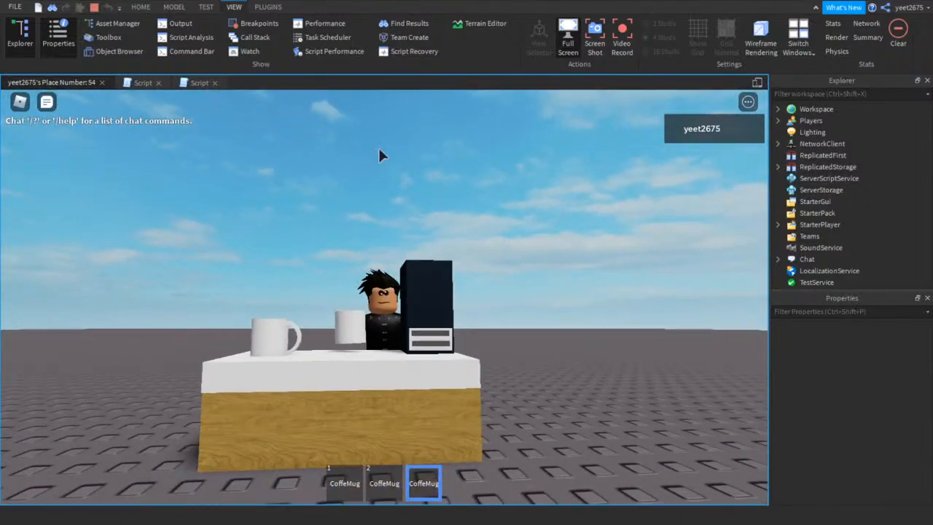
pyautogui.hotkey('shift', 'F5')
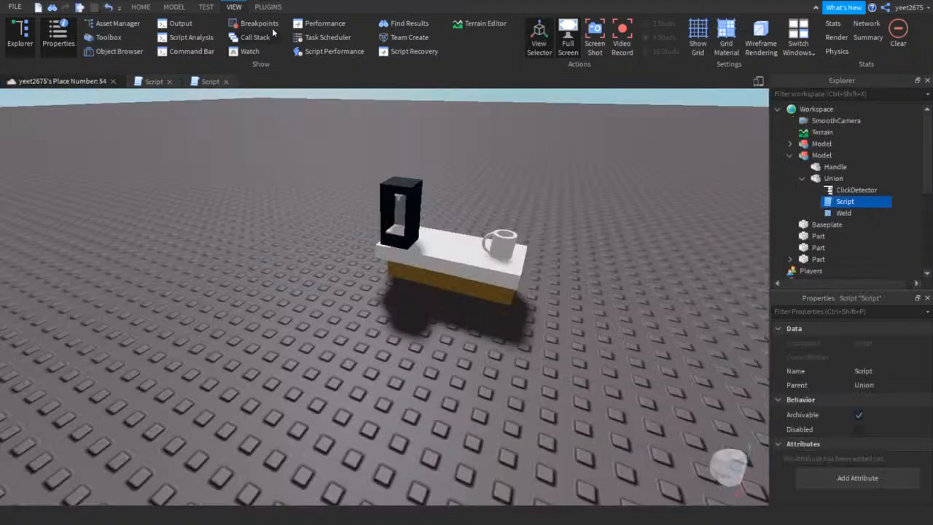
# Insert a Block Rig dummy with the Rig Builder and place it on open baseplate beside the counter
pyautogui.click(268, 7)
pyautogui.click(414, 106)
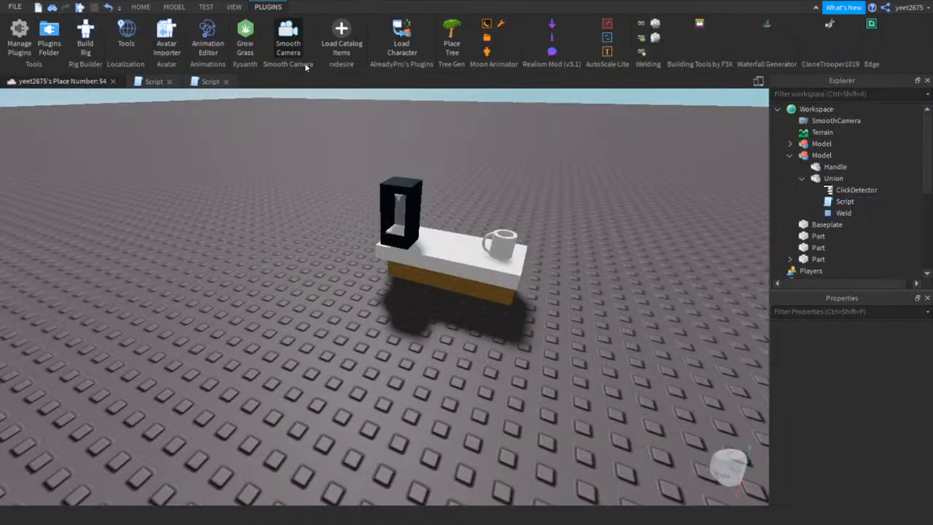
pyautogui.click(84, 36)
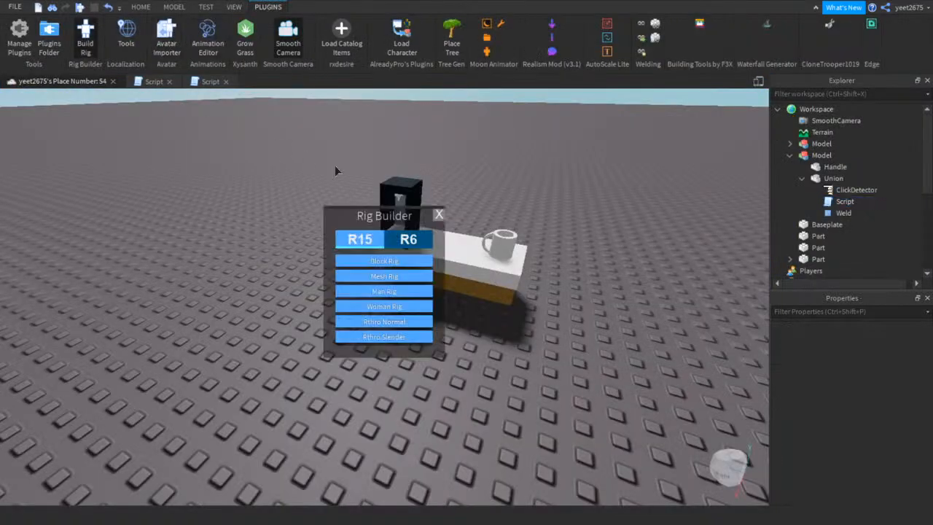
pyautogui.click(375, 262)
pyautogui.moveTo(440, 270); pyautogui.dragTo(214, 270)
# Duplicate the CoffeMug tool in ServerStorage and set the copy's Parent to Workspace
pyautogui.scroll(-10, 801, 182)
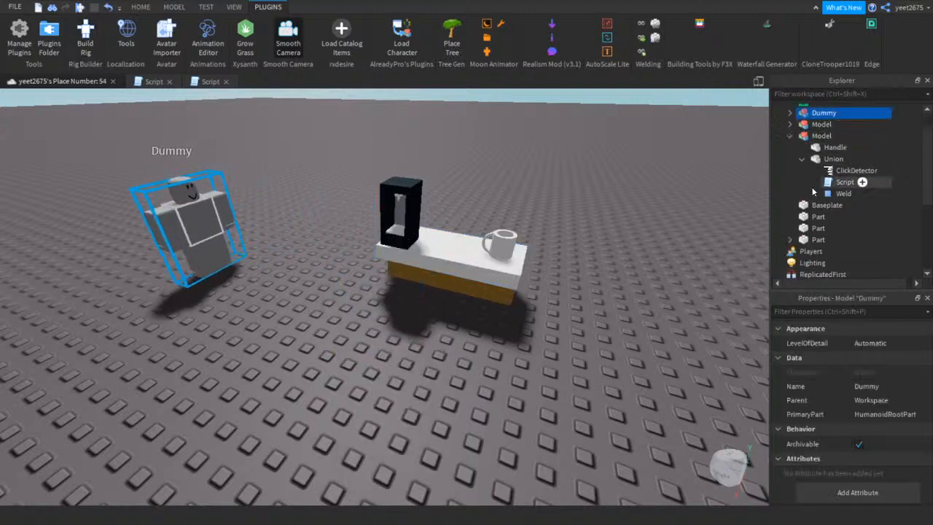
pyautogui.click(811, 191)
pyautogui.click(808, 180)
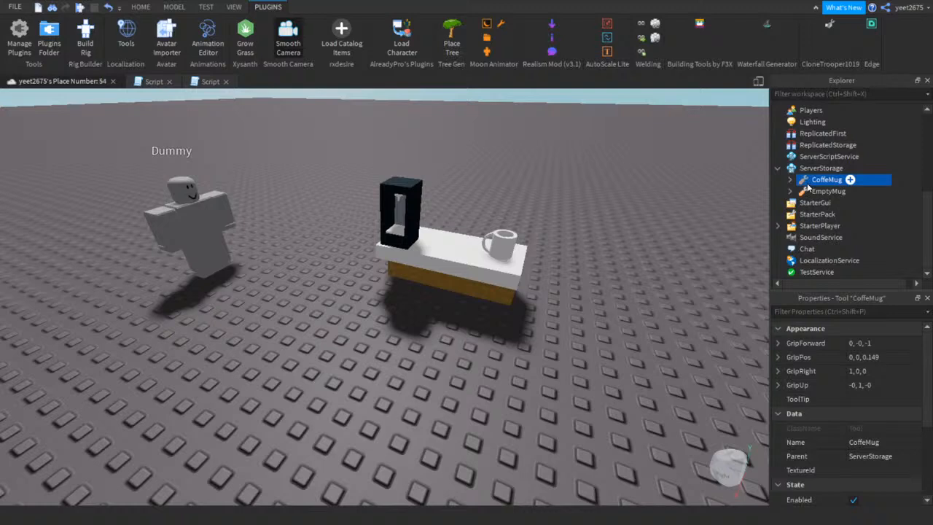
pyautogui.hotkey('ctrl', 'd')
pyautogui.scroll(3, 821, 244)
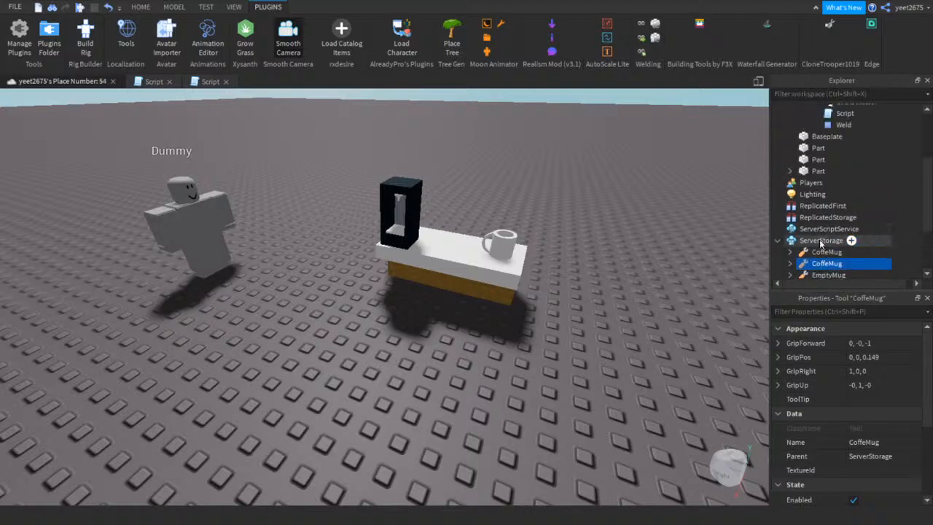
pyautogui.write('pa')
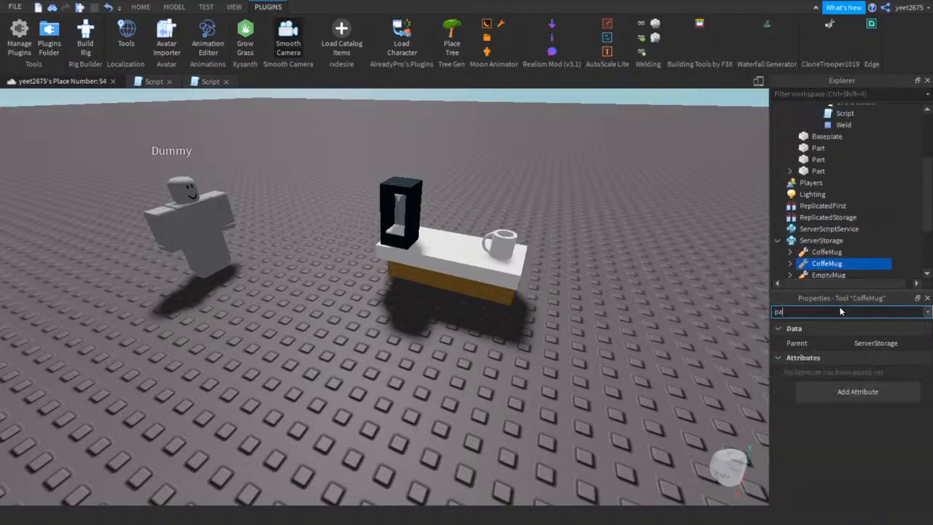
pyautogui.click(864, 343)
pyautogui.scroll(4, 838, 189)
pyautogui.click(815, 109)
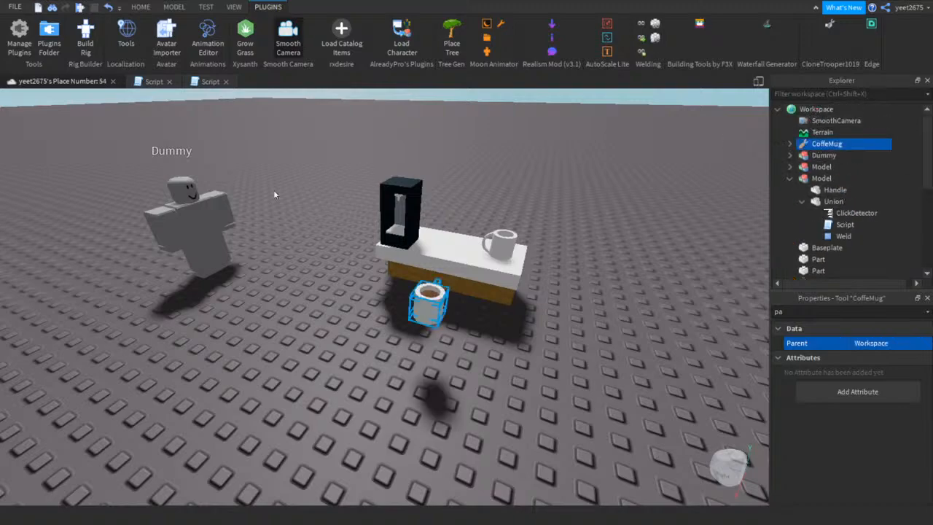
# Rotate the CoffeMug copy in Workspace onto its side so its handle points up
pyautogui.click(298, 228)
pyautogui.moveTo(321, 252); pyautogui.dragTo(121, 207, button='right')
pyautogui.click(550, 238)
pyautogui.scroll(-5, 121, 206)
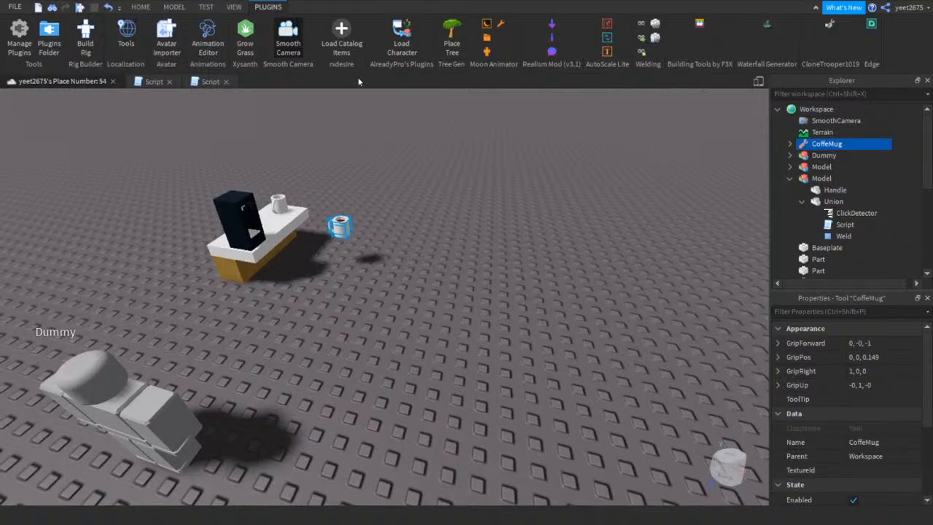
pyautogui.click(172, 7)
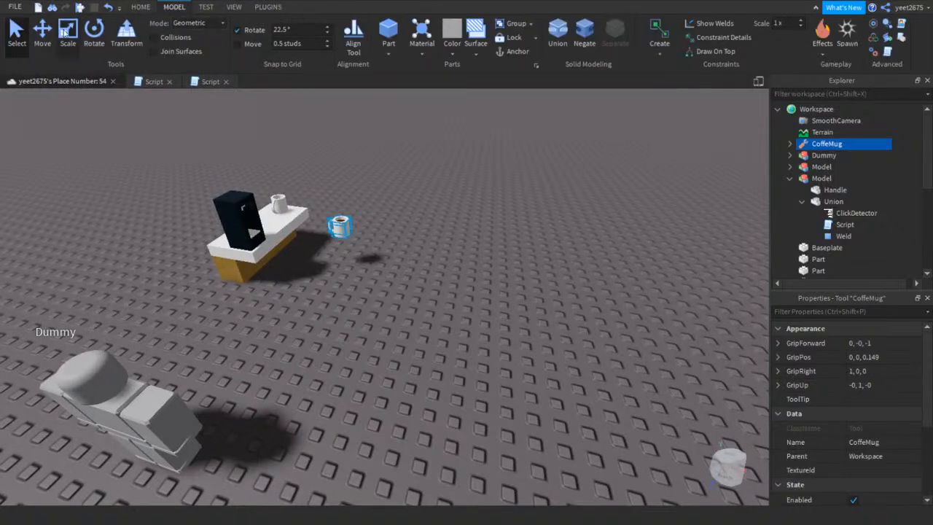
pyautogui.click(94, 33)
pyautogui.moveTo(370, 257); pyautogui.dragTo(427, 208)
pyautogui.moveTo(326, 166); pyautogui.dragTo(459, 129)
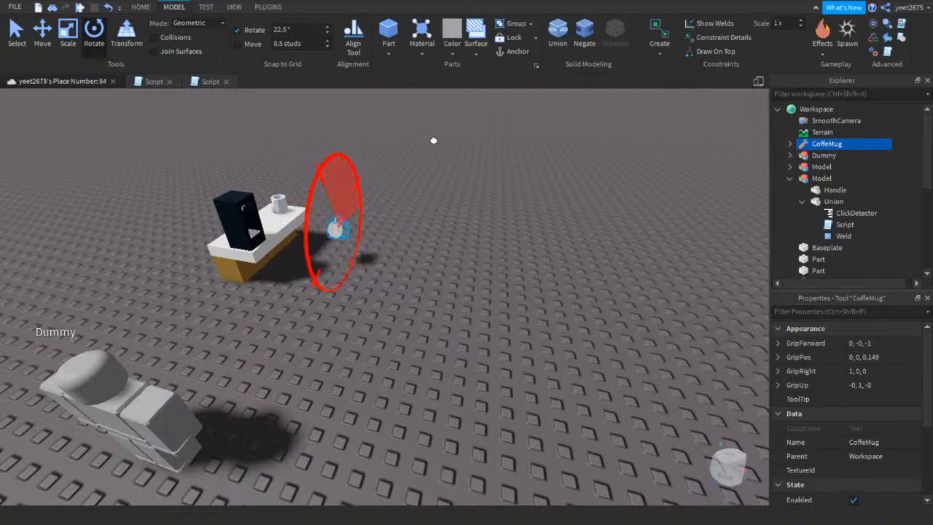
pyautogui.moveTo(383, 96); pyautogui.dragTo(383, 97)
# Move the rotated CoffeMug from beside the counter over to the Dummy
pyautogui.moveTo(504, 321); pyautogui.dragTo(474, 295, button='right')
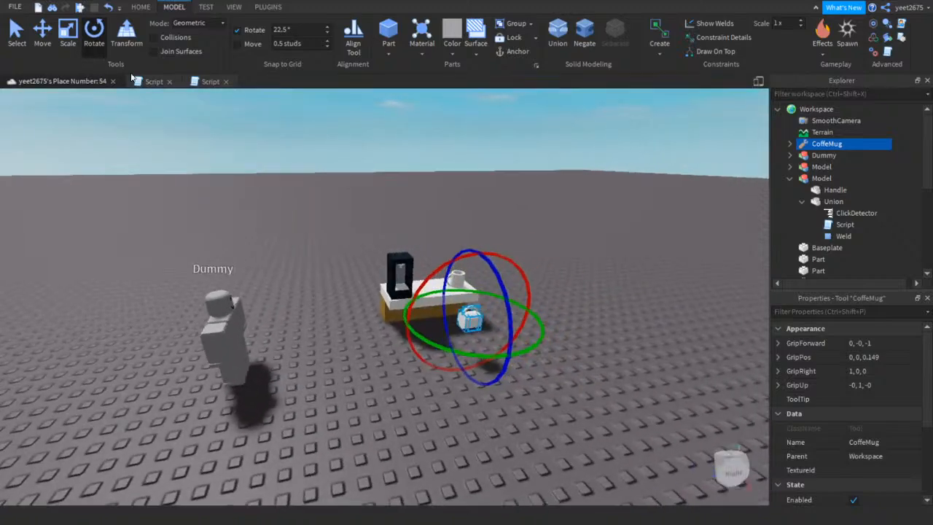
pyautogui.click(41, 37)
pyautogui.moveTo(517, 309); pyautogui.dragTo(296, 282)
pyautogui.moveTo(293, 278); pyautogui.dragTo(294, 267, button='right')
pyautogui.scroll(3, 294, 266)
pyautogui.press('w')
pyautogui.moveTo(450, 294); pyautogui.dragTo(450, 294, button='right')
pyautogui.press('a')
# Select the CoffeMug instead of the Dummy, move it back and lower it to just below the arm
pyautogui.click(394, 267)
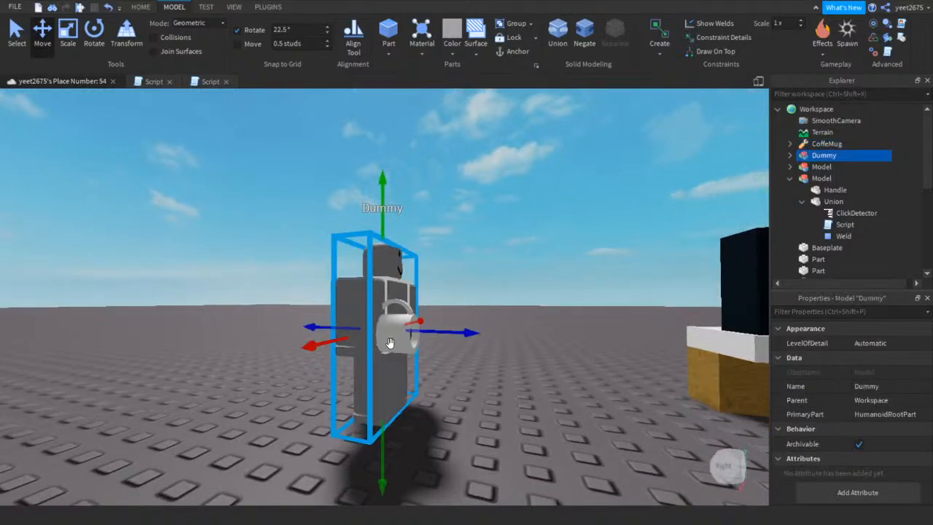
pyautogui.click(390, 341)
pyautogui.click(400, 267)
pyautogui.click(401, 268)
pyautogui.click(397, 336)
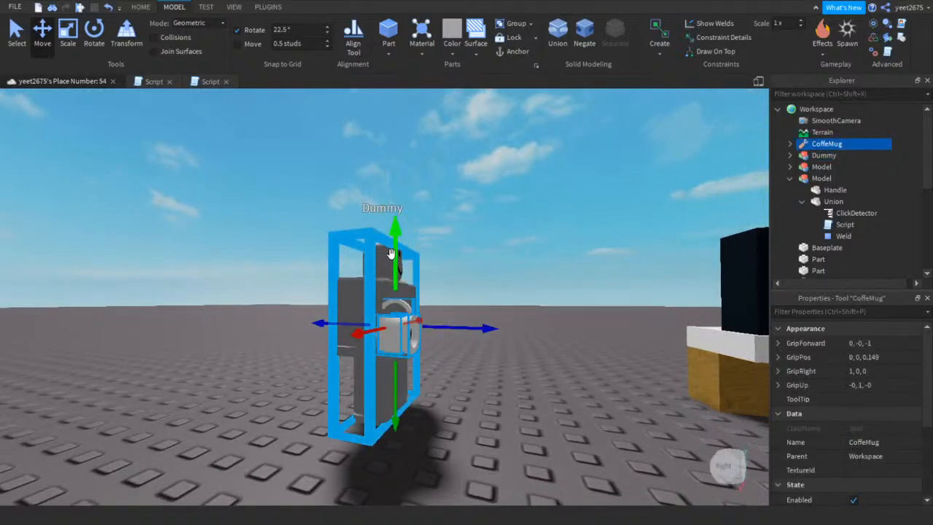
pyautogui.moveTo(449, 372); pyautogui.dragTo(416, 372)
pyautogui.moveTo(369, 298); pyautogui.dragTo(371, 314)
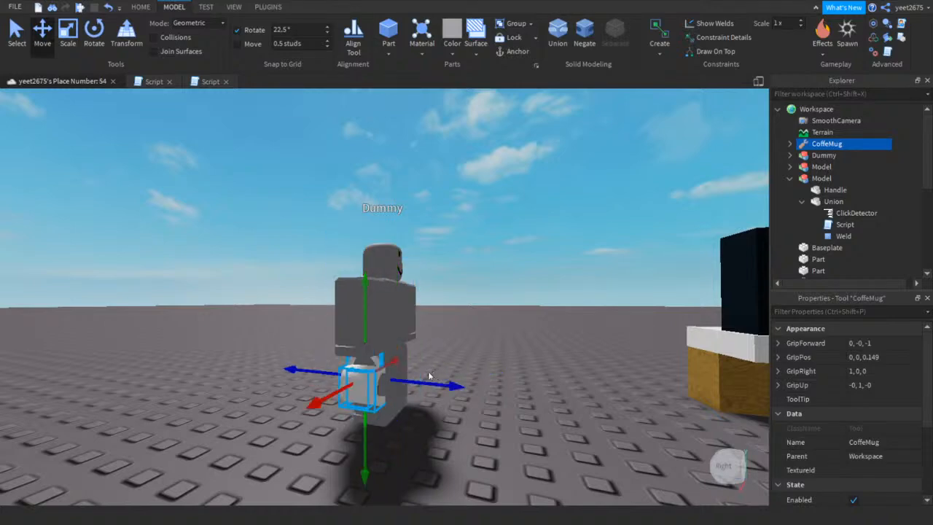
# Center the CoffeMug beneath the Dummy's right arm and adjust its height so the handle meets the hand
pyautogui.press('d')
pyautogui.moveTo(487, 381); pyautogui.dragTo(403, 339, button='right')
pyautogui.press('s')
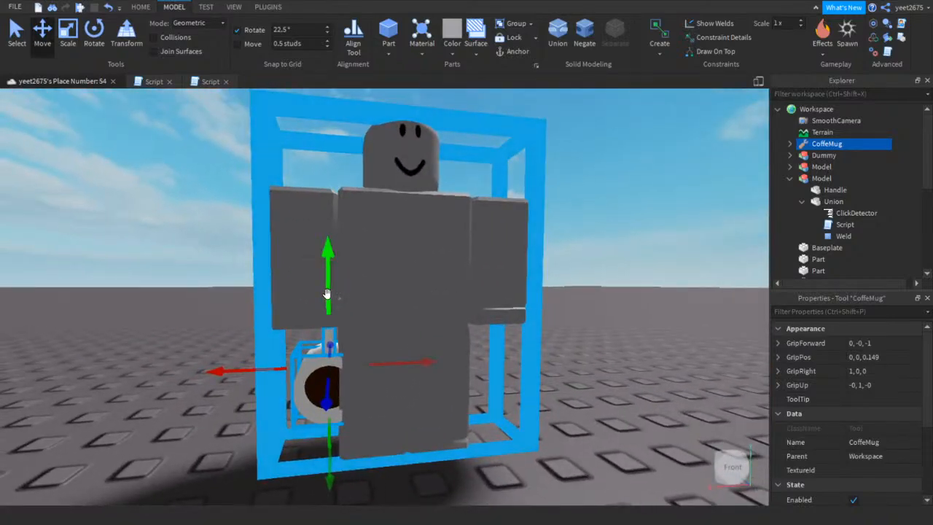
pyautogui.moveTo(401, 362); pyautogui.dragTo(378, 358)
pyautogui.moveTo(306, 301); pyautogui.dragTo(307, 294)
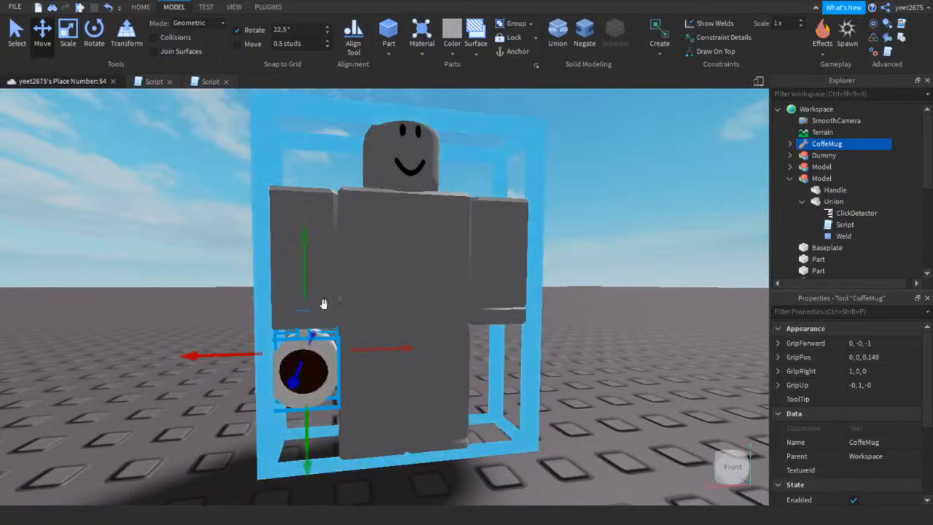
pyautogui.press('a')
pyautogui.moveTo(338, 323); pyautogui.dragTo(339, 322, button='right')
pyautogui.moveTo(350, 281); pyautogui.dragTo(351, 291)
# Clear the selection and open the Animation Editor on the Dummy rig
pyautogui.moveTo(472, 297); pyautogui.dragTo(535, 292, button='right')
pyautogui.press('d')
pyautogui.press('s')
pyautogui.click(475, 284)
pyautogui.press('w')
pyautogui.press('a')
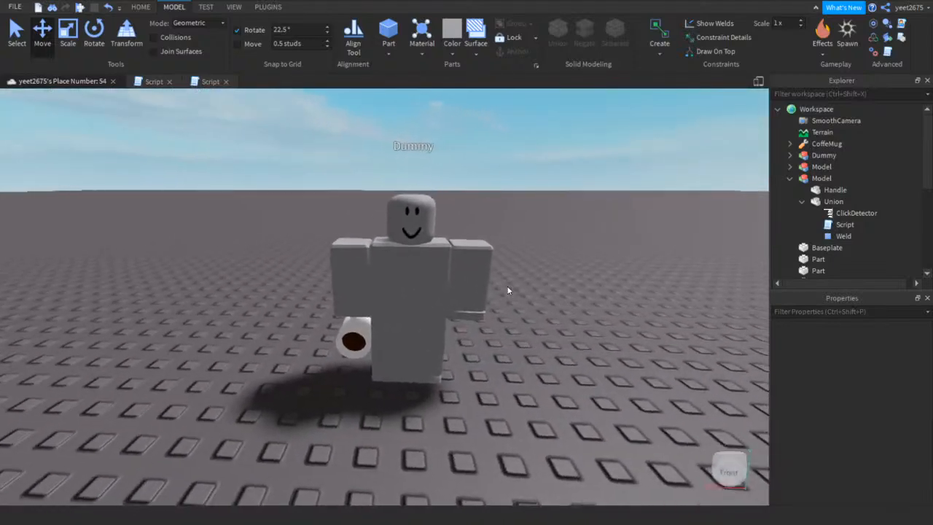
pyautogui.click(268, 6)
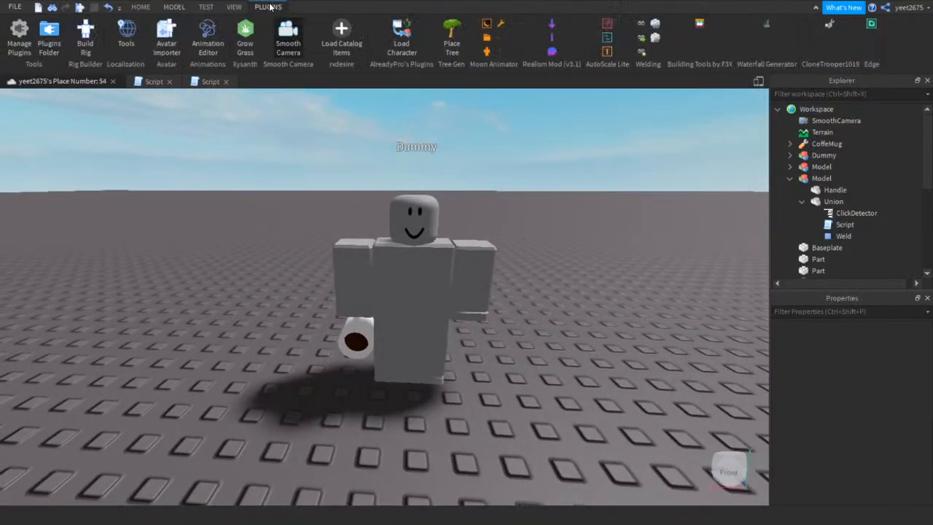
pyautogui.click(212, 36)
pyautogui.click(401, 218)
# Create a new animation clip named Sipping for the Dummy
pyautogui.click(206, 7)
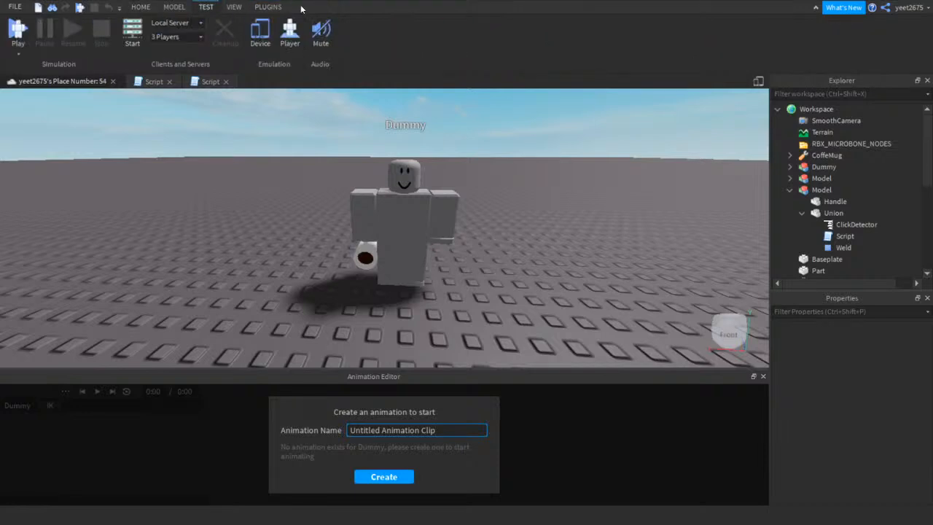
pyautogui.click(234, 6)
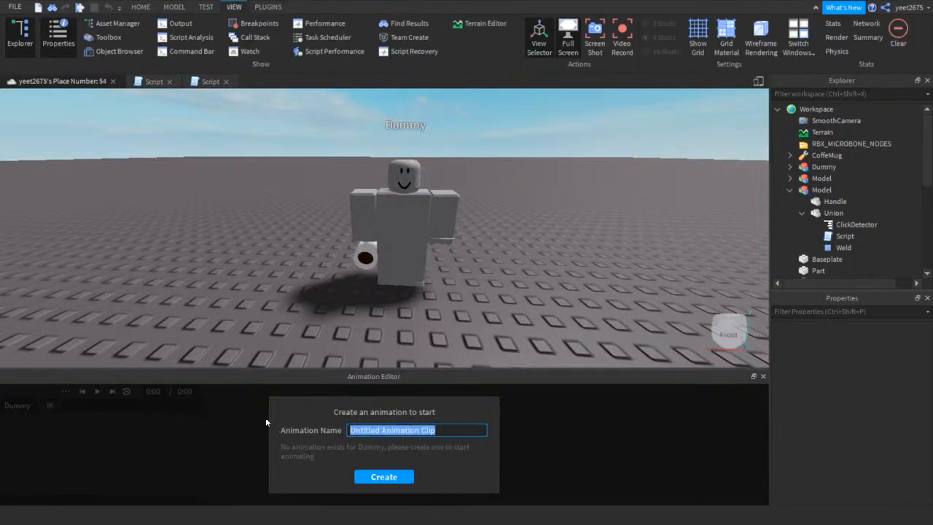
pyautogui.write('Sipping')
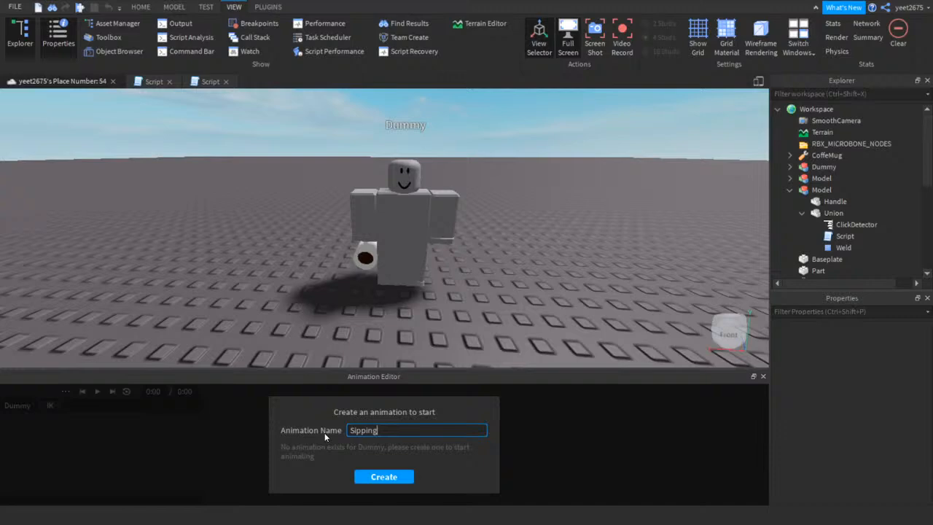
pyautogui.click(378, 477)
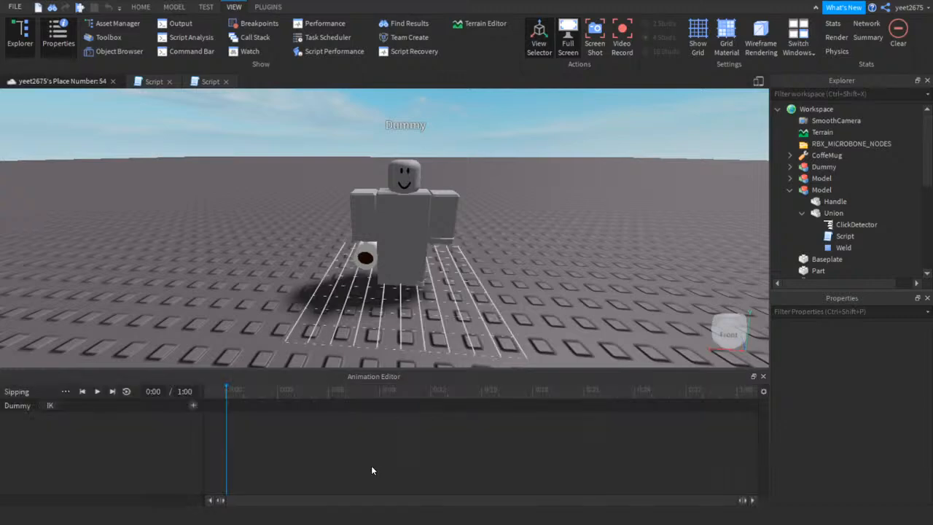
# Rotate the Dummy's RightUpperArm to raise the arm at 0:00 and close the Animation Editor
pyautogui.moveTo(399, 278); pyautogui.dragTo(398, 274, button='right')
pyautogui.click(363, 252)
pyautogui.moveTo(261, 358); pyautogui.dragTo(262, 359, button='right')
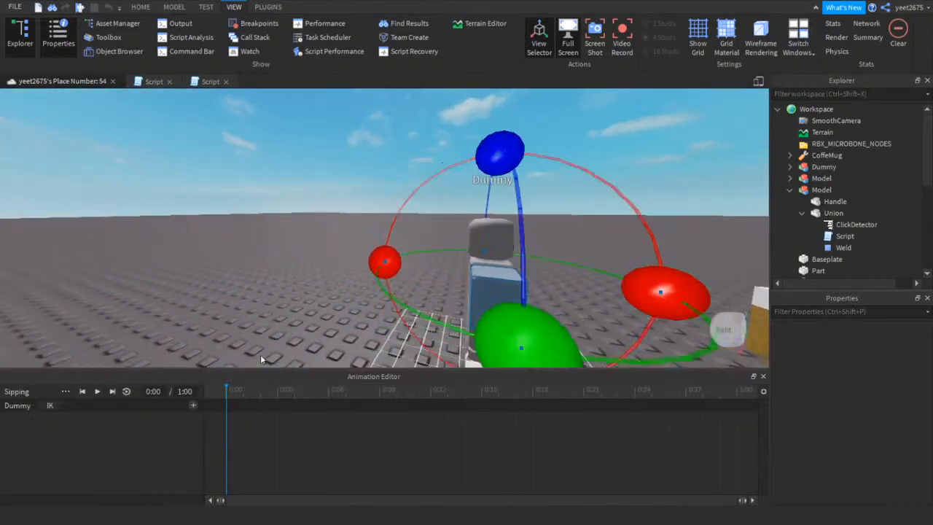
pyautogui.press('s')
pyautogui.press('d')
pyautogui.moveTo(410, 255); pyautogui.dragTo(295, 211)
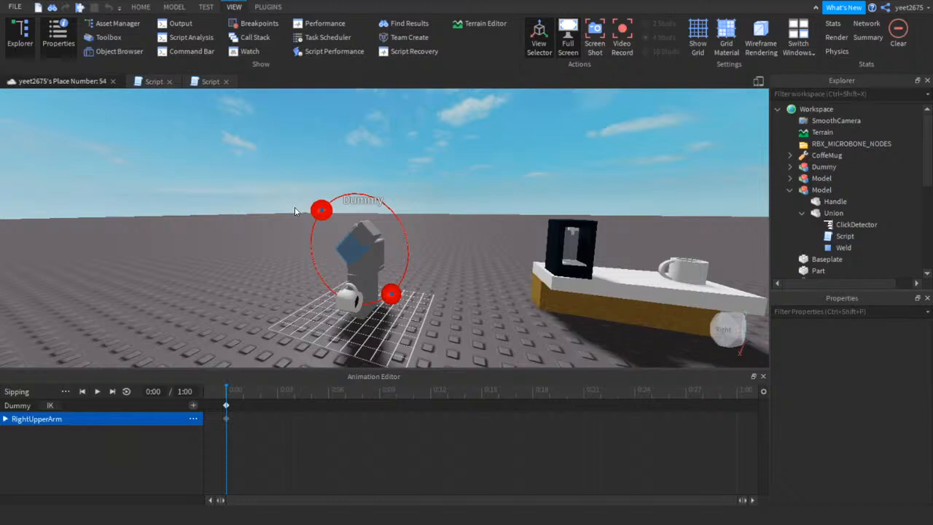
pyautogui.click(242, 234)
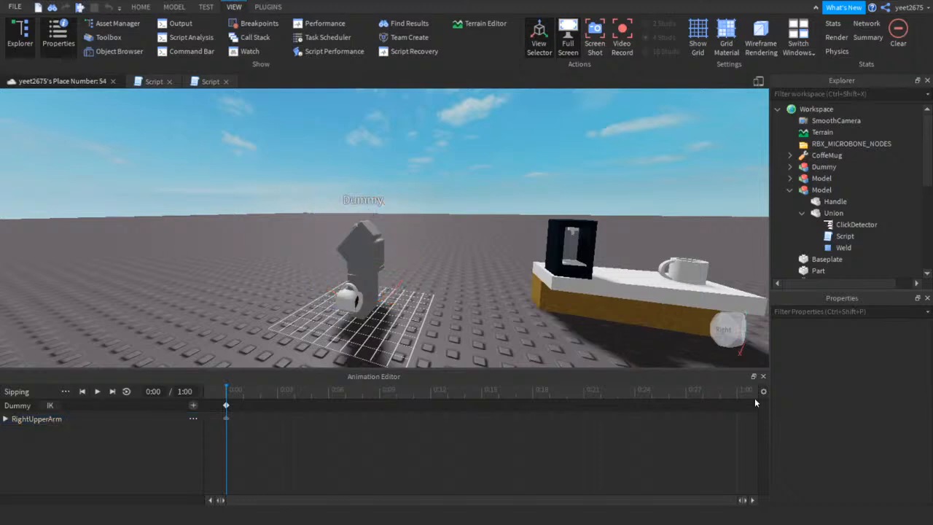
pyautogui.click(762, 377)
# Select the Dummy's RightHand and drop the counter mug's Handle from the selection
pyautogui.press('w')
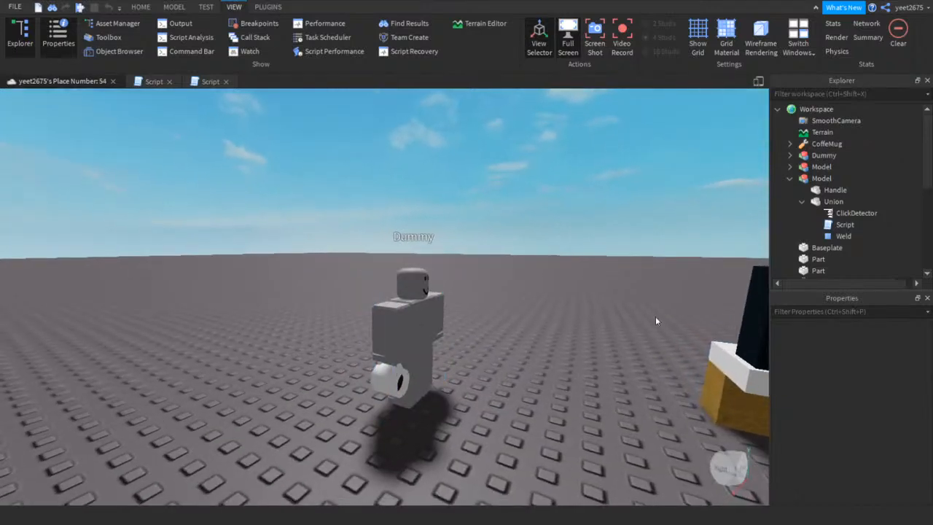
pyautogui.click(822, 193)
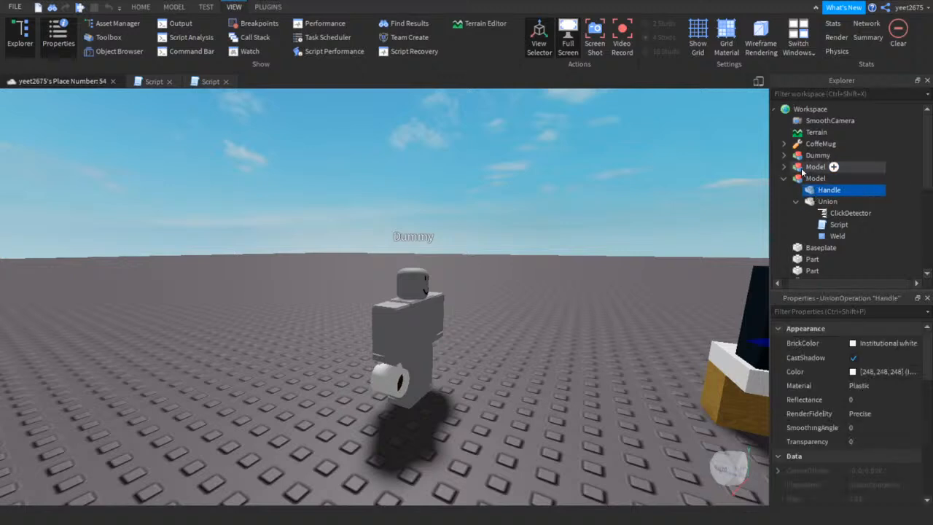
pyautogui.click(789, 156)
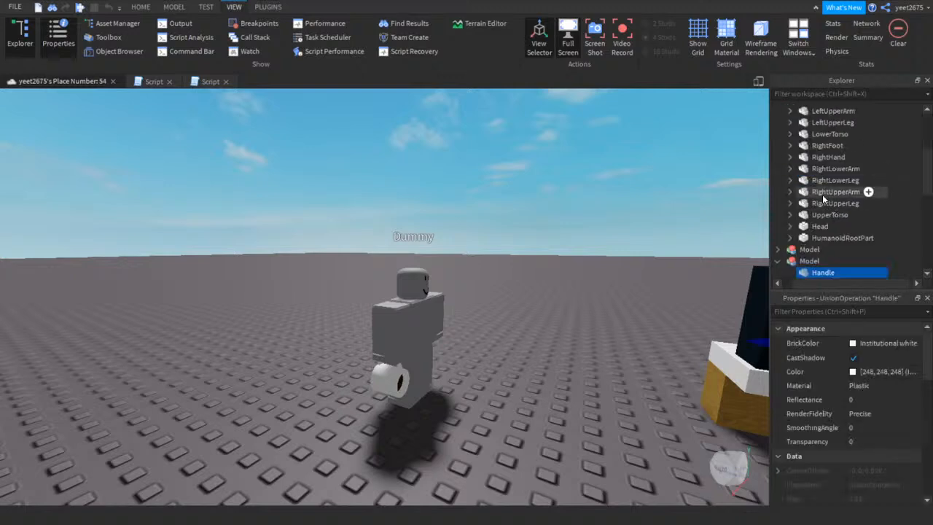
pyautogui.keyDown('ctrl'); pyautogui.click(824, 157); pyautogui.keyUp('ctrl')
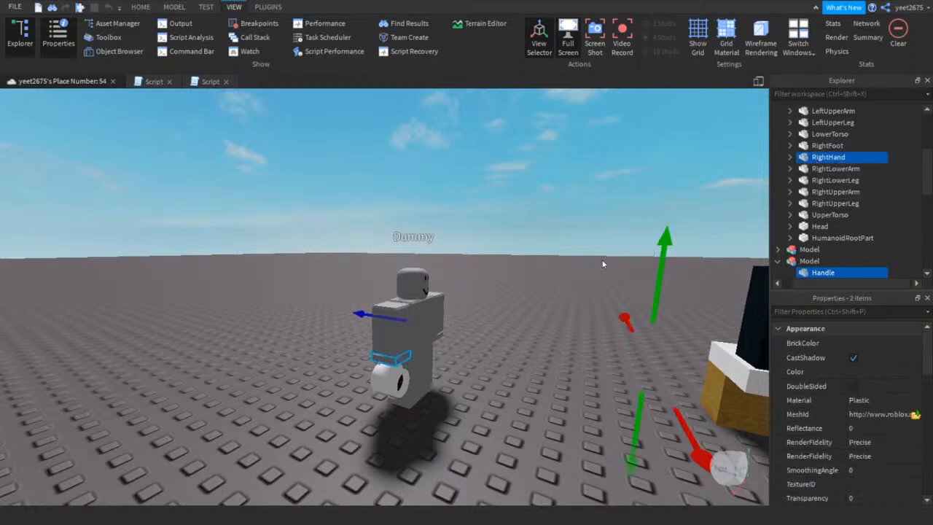
pyautogui.press('w')
pyautogui.moveTo(603, 262); pyautogui.dragTo(603, 263, button='right')
pyautogui.press('s')
pyautogui.moveTo(795, 267); pyautogui.dragTo(571, 241, button='right')
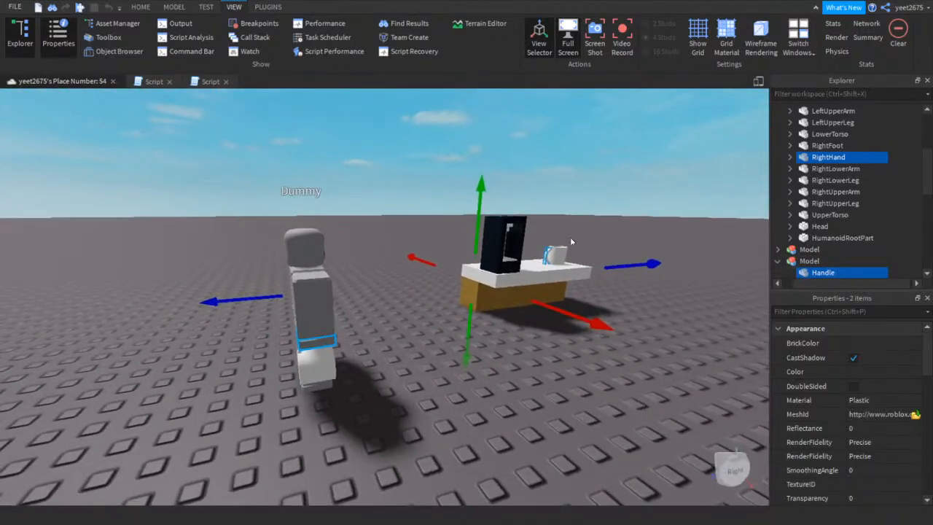
pyautogui.click(790, 272)
pyautogui.scroll(-1, 790, 272)
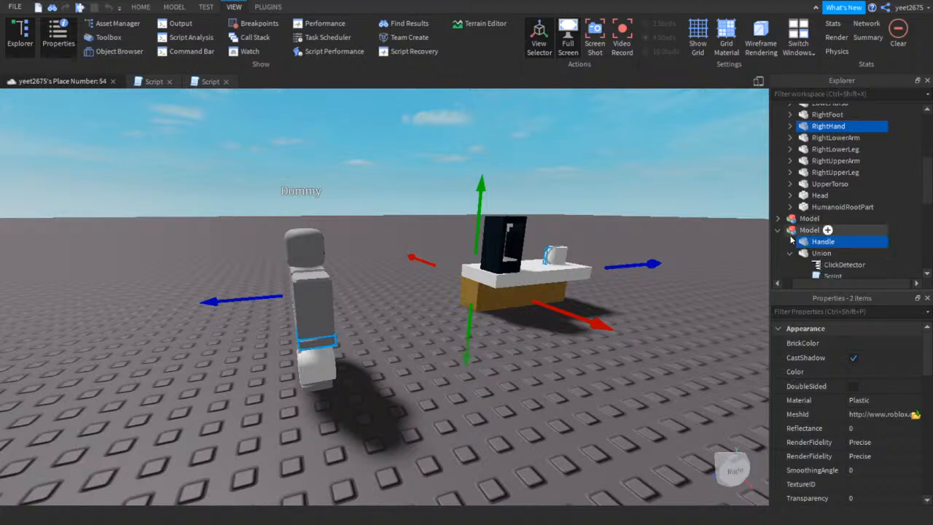
pyautogui.keyDown('ctrl'); pyautogui.click(793, 242); pyautogui.keyUp('ctrl')
# Add the CoffeMug's Handle to the RightHand selection, weld the two parts together and clear the selection
pyautogui.scroll(5, 792, 218)
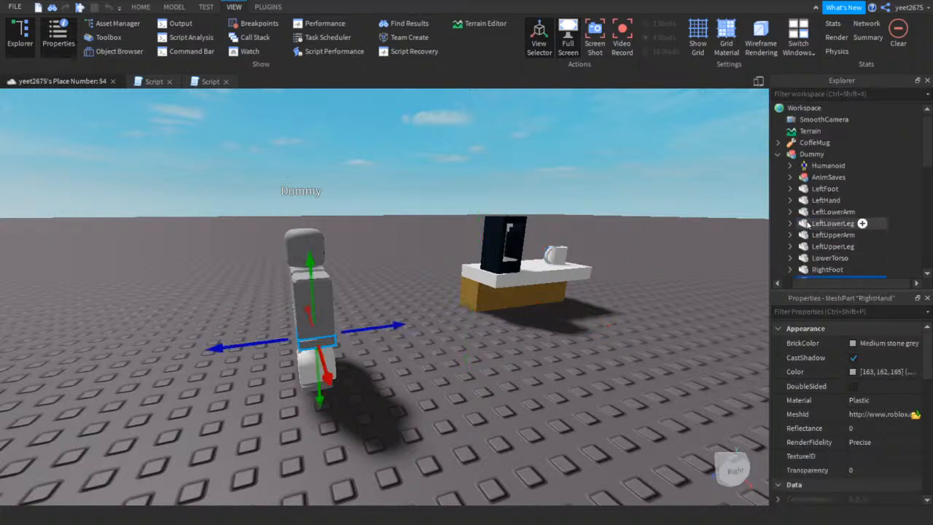
pyautogui.click(778, 145)
pyautogui.scroll(1, 791, 151)
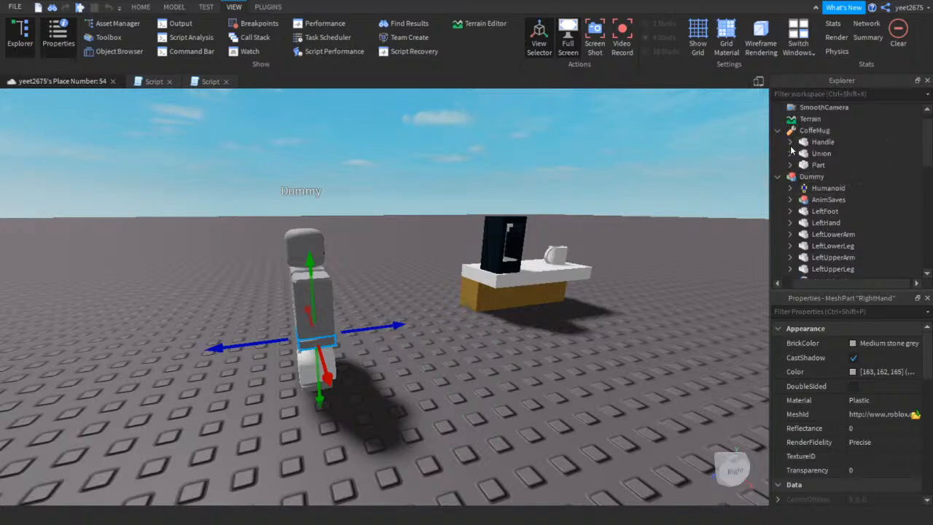
pyautogui.keyDown('ctrl'); pyautogui.click(805, 143); pyautogui.keyUp('ctrl')
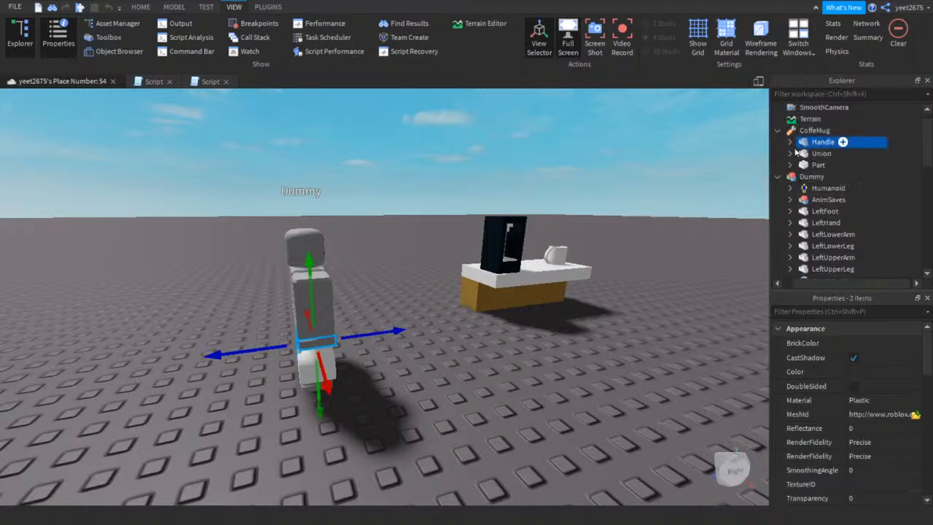
pyautogui.press('d')
pyautogui.moveTo(578, 290); pyautogui.dragTo(577, 289, button='right')
pyautogui.press('w')
pyautogui.click(268, 8)
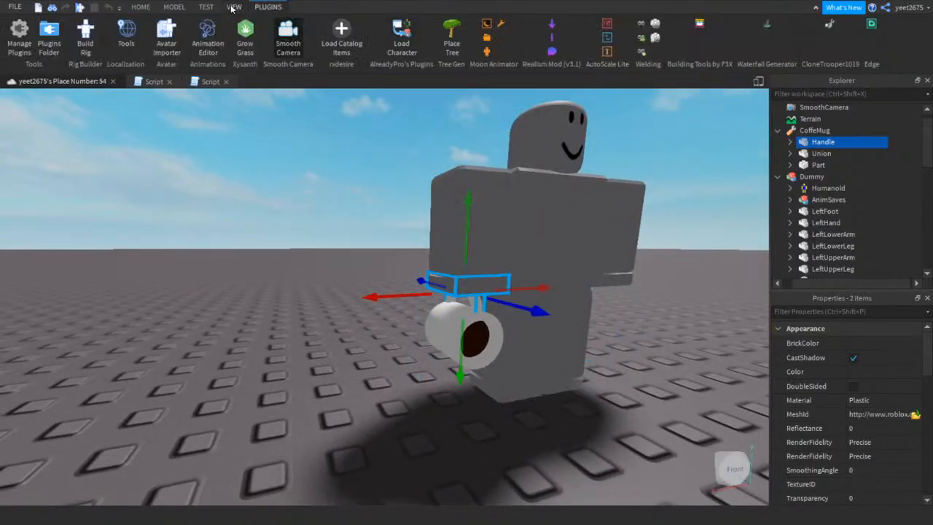
pyautogui.click(231, 7)
pyautogui.click(264, 9)
pyautogui.click(138, 8)
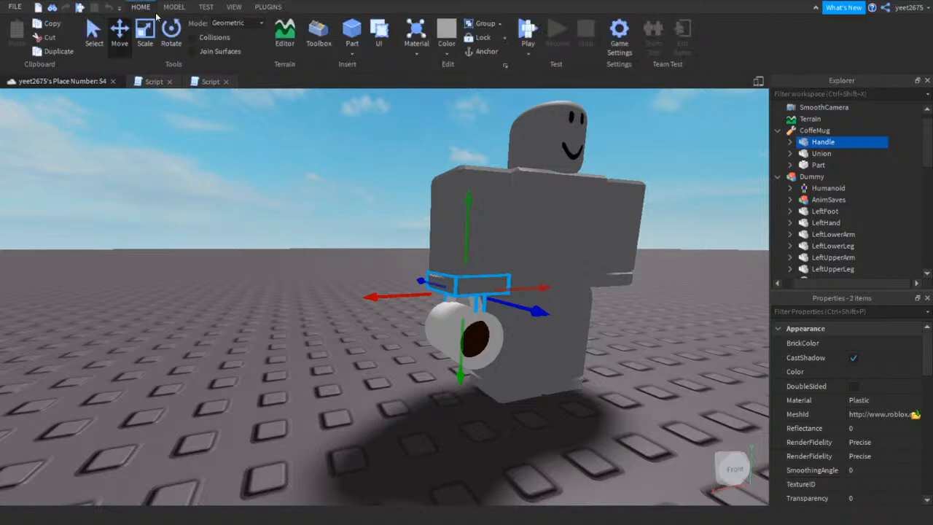
pyautogui.click(303, 265)
# Reopen the Animation Editor on the Dummy rig
pyautogui.moveTo(303, 264); pyautogui.dragTo(302, 264, button='right')
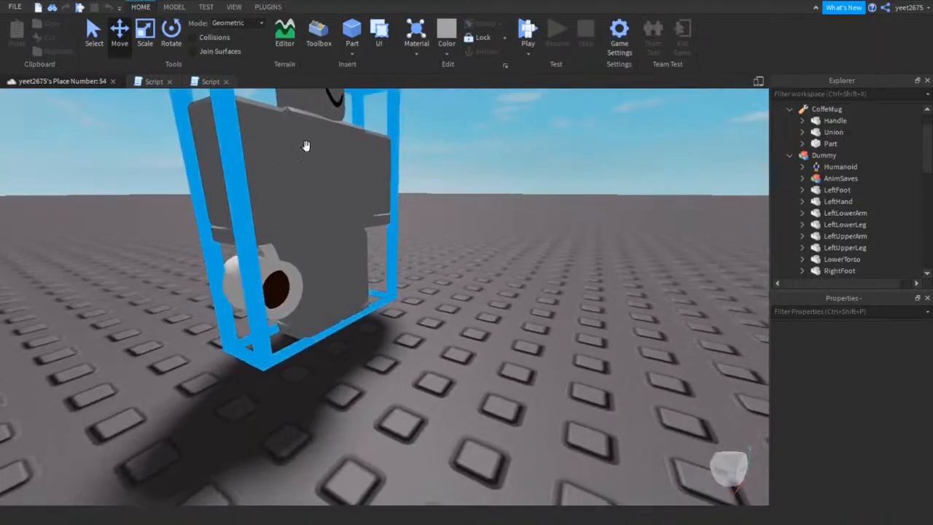
pyautogui.scroll(-5, 350, 142)
pyautogui.click(234, 7)
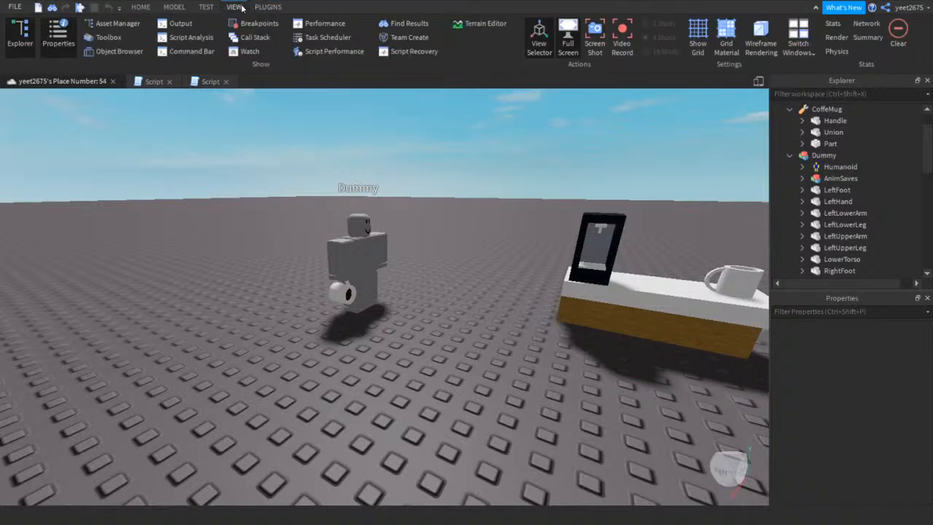
pyautogui.click(268, 7)
pyautogui.click(210, 38)
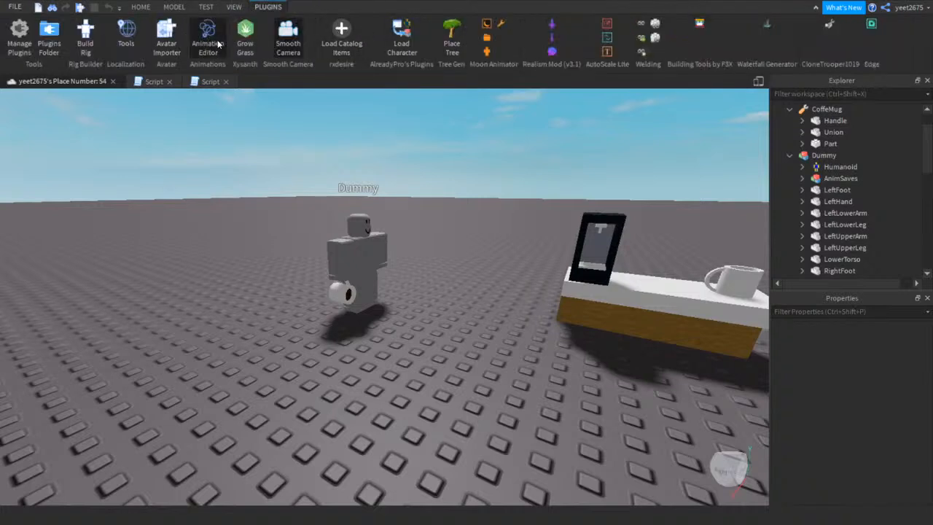
pyautogui.click(140, 7)
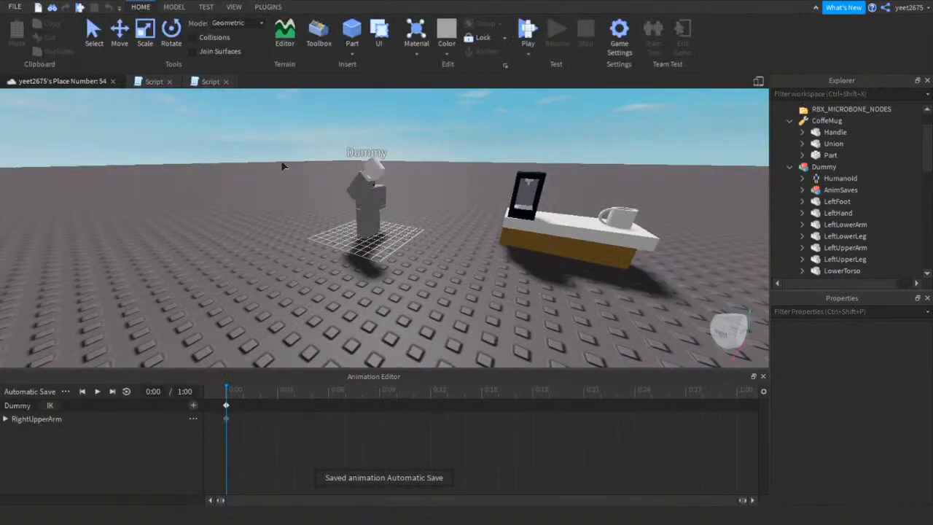
# Rotate the RightUpperArm at 0:00 so the arm reaches straight forward with the mug upright
pyautogui.click(359, 198)
pyautogui.moveTo(358, 198); pyautogui.dragTo(379, 211, button='right')
pyautogui.scroll(4, 358, 198)
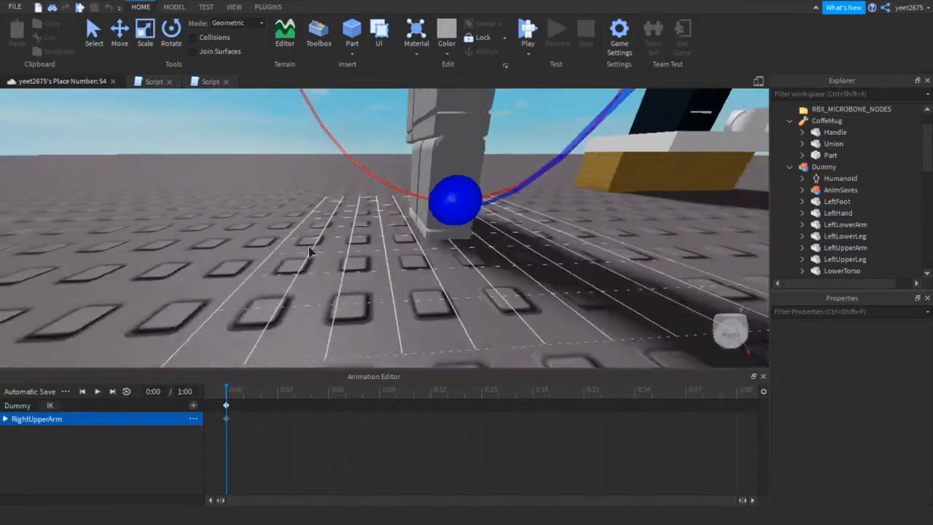
pyautogui.scroll(-5, 358, 198)
pyautogui.moveTo(368, 161); pyautogui.dragTo(359, 192)
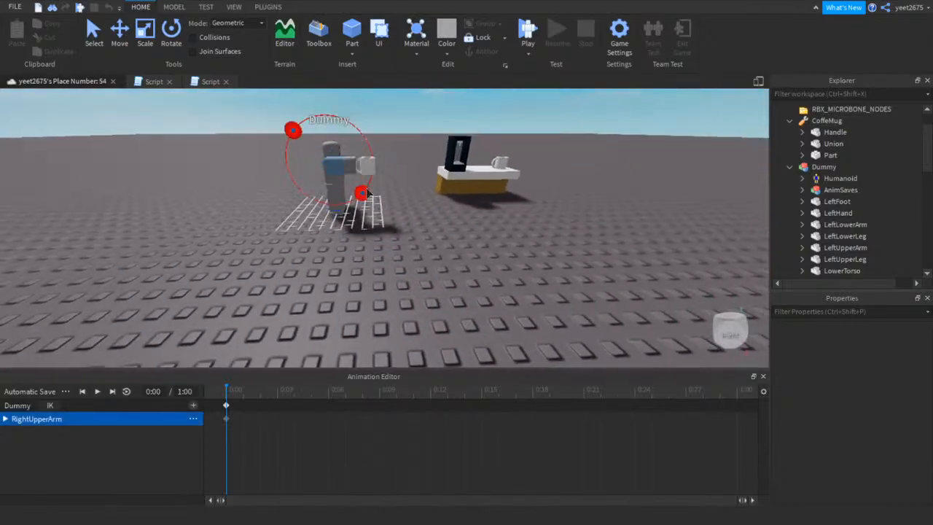
# Fine-tune the RightUpperArm's forward tilt at 0:00 while checking the arm and mug from several angles
pyautogui.click(408, 206)
pyautogui.press('w')
pyautogui.moveTo(403, 210); pyautogui.dragTo(404, 216, button='right')
pyautogui.scroll(-5, 403, 210)
pyautogui.scroll(5, 403, 211)
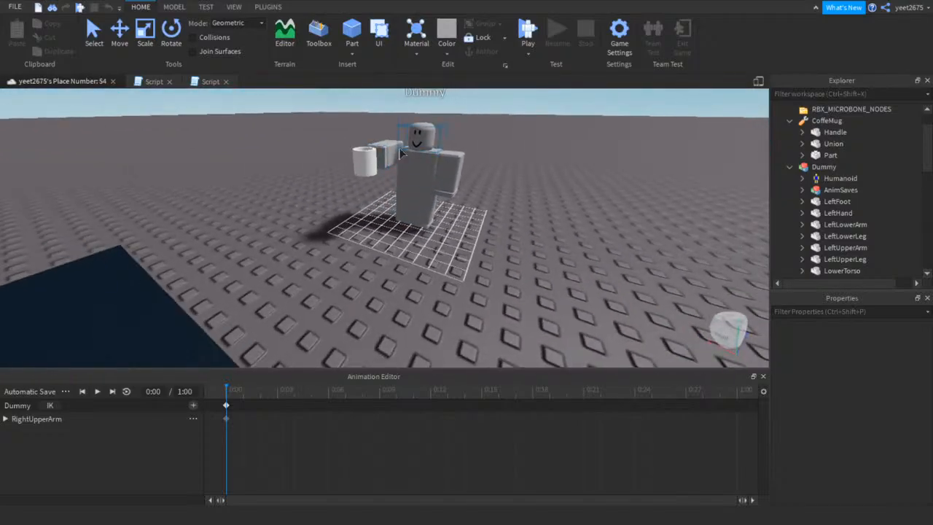
pyautogui.scroll(3, 398, 144)
pyautogui.moveTo(397, 143); pyautogui.dragTo(390, 154, button='right')
pyautogui.scroll(-5, 397, 144)
pyautogui.scroll(3, 397, 143)
pyautogui.scroll(3, 388, 149)
pyautogui.scroll(-3, 388, 148)
pyautogui.click(375, 139)
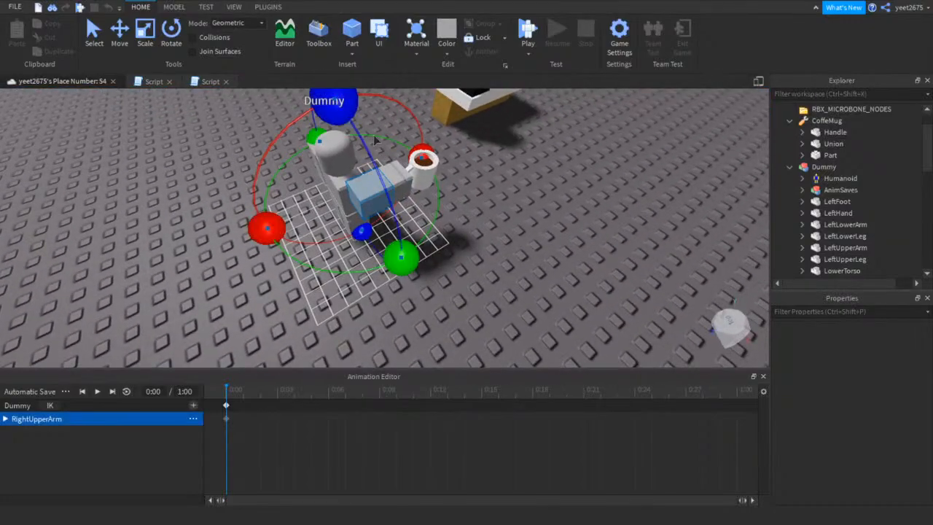
pyautogui.moveTo(256, 231)
pyautogui.mouseDown()
pyautogui.moveTo(286, 117)
pyautogui.moveTo(333, 234)
pyautogui.moveTo(233, 173)
pyautogui.moveTo(258, 226)
pyautogui.mouseUp()
pyautogui.click(508, 258)
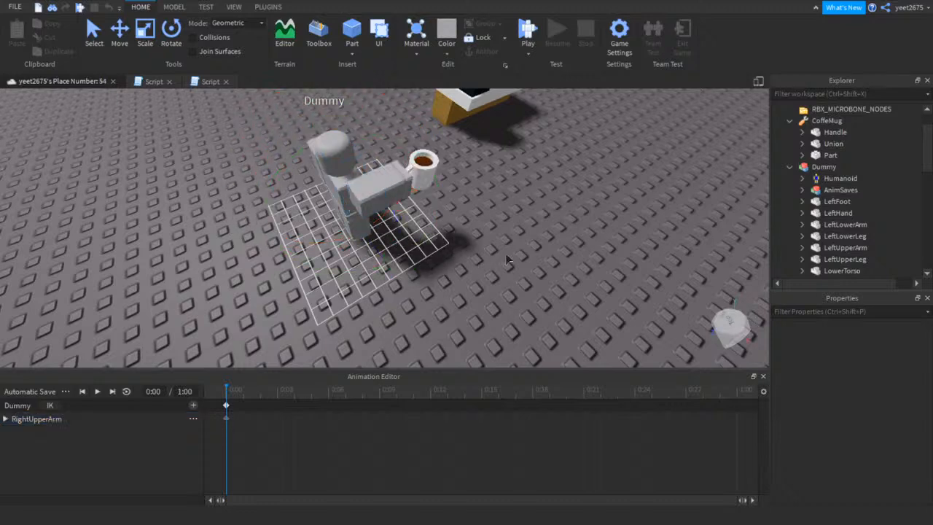
# At 0:13, swing the RightUpperArm inward across the front of the torso and shift it outward from the shoulder
pyautogui.click(382, 201)
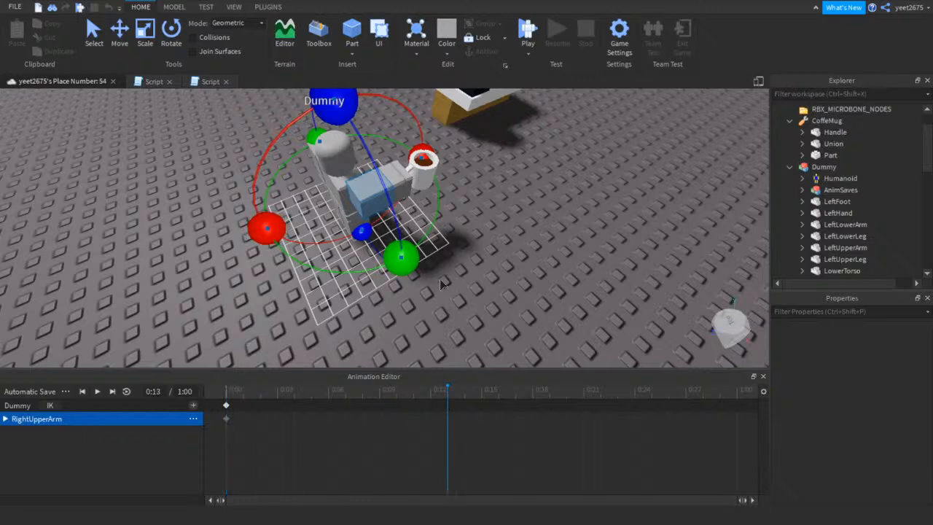
pyautogui.moveTo(416, 266); pyautogui.dragTo(437, 207)
pyautogui.moveTo(437, 207); pyautogui.dragTo(349, 182, button='right')
pyautogui.press('r')
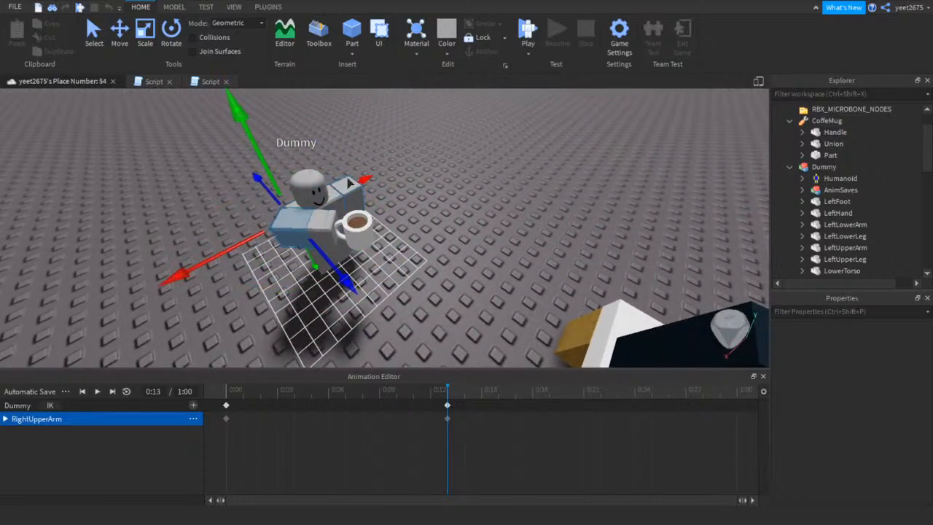
pyautogui.moveTo(368, 181); pyautogui.dragTo(330, 240)
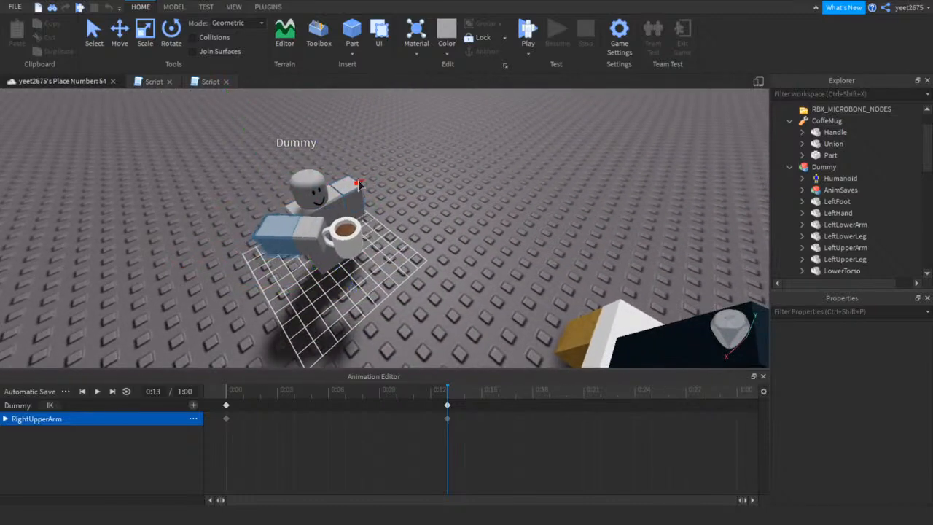
pyautogui.click(346, 247)
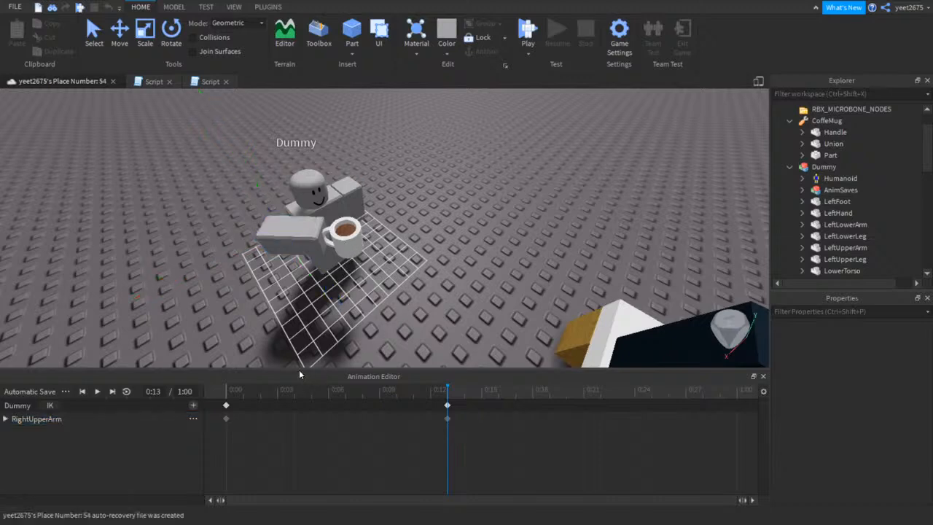
# Move the 0:13 RightUpperArm keyframe to 0:07 and rotate the arm at 0:14 to tip the mug
pyautogui.click(266, 247)
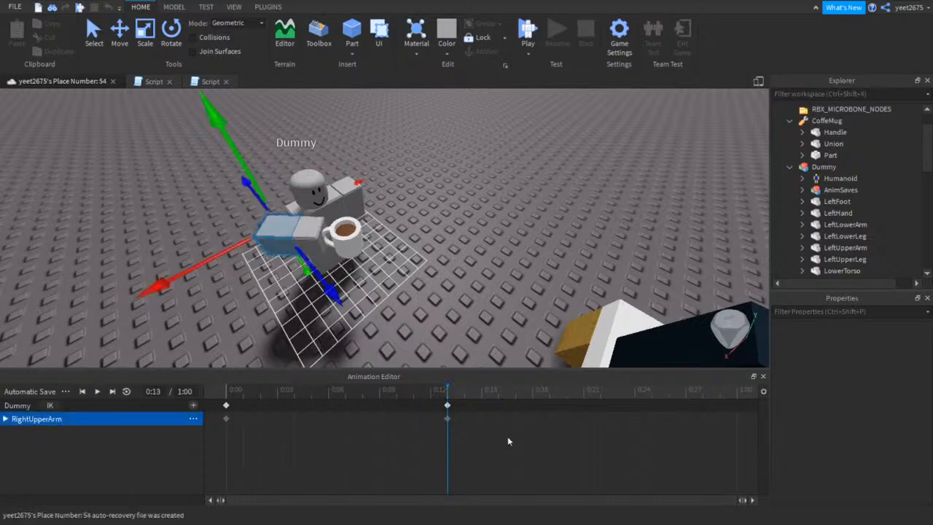
pyautogui.click(343, 405)
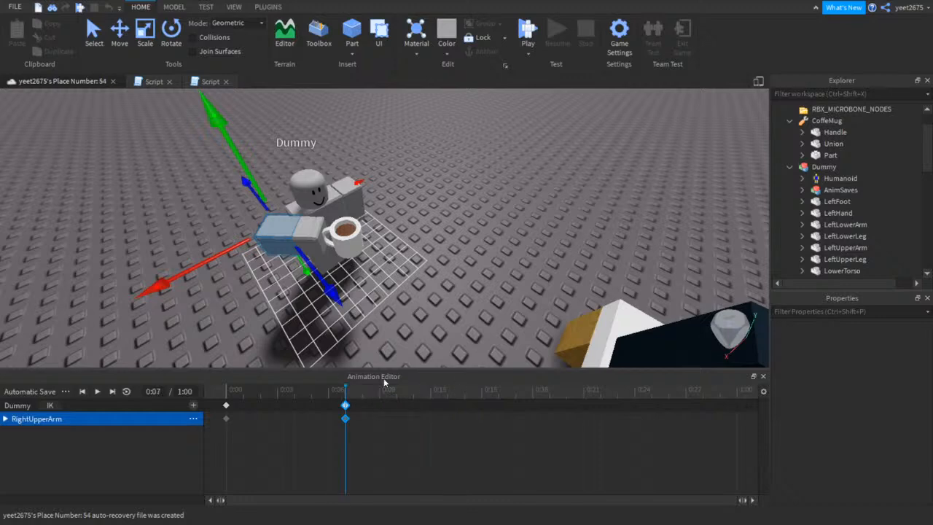
pyautogui.moveTo(344, 389); pyautogui.dragTo(456, 389)
pyautogui.hotkey('ctrl', '4')
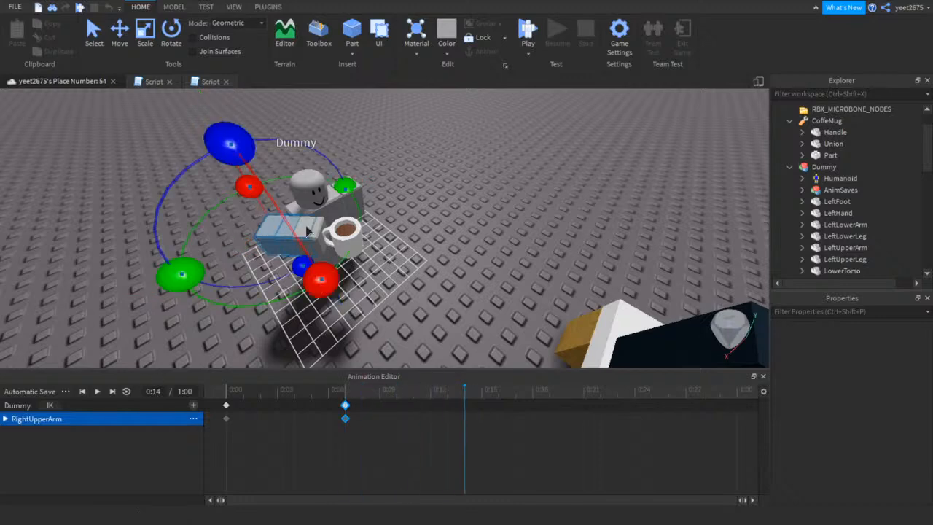
pyautogui.moveTo(248, 167); pyautogui.dragTo(318, 189)
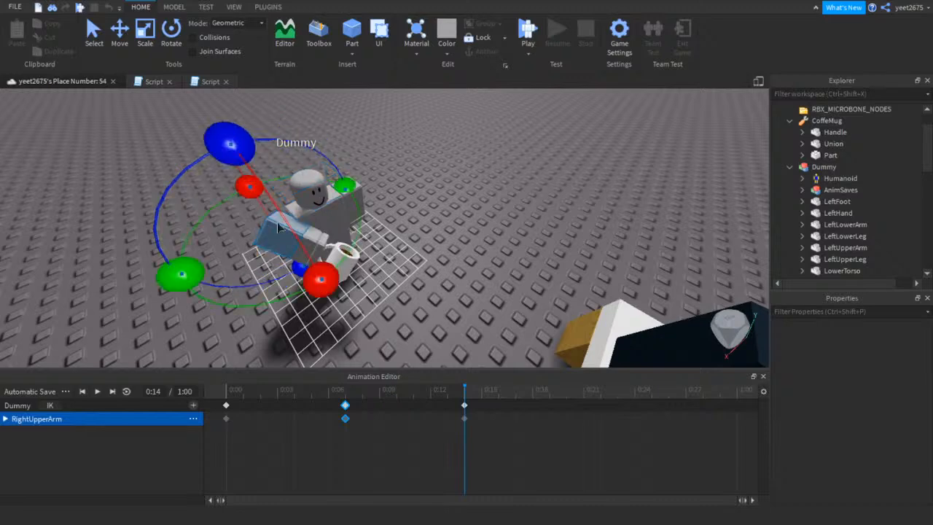
# Rotate the RightUpperArm at 0:14 to raise the mug to the dummy's face and tip it toward the mouth
pyautogui.press('r')
pyautogui.press('r')
pyautogui.moveTo(214, 167)
pyautogui.mouseDown()
pyautogui.moveTo(150, 211)
pyautogui.moveTo(218, 157)
pyautogui.mouseUp()
pyautogui.moveTo(321, 276); pyautogui.dragTo(267, 189)
pyautogui.press('r')
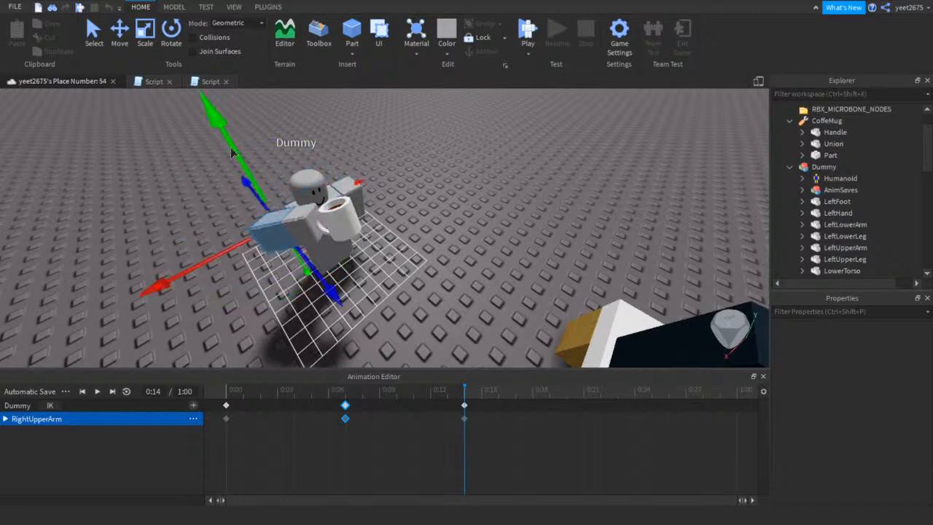
pyautogui.press('r')
pyautogui.moveTo(334, 290); pyautogui.dragTo(288, 210)
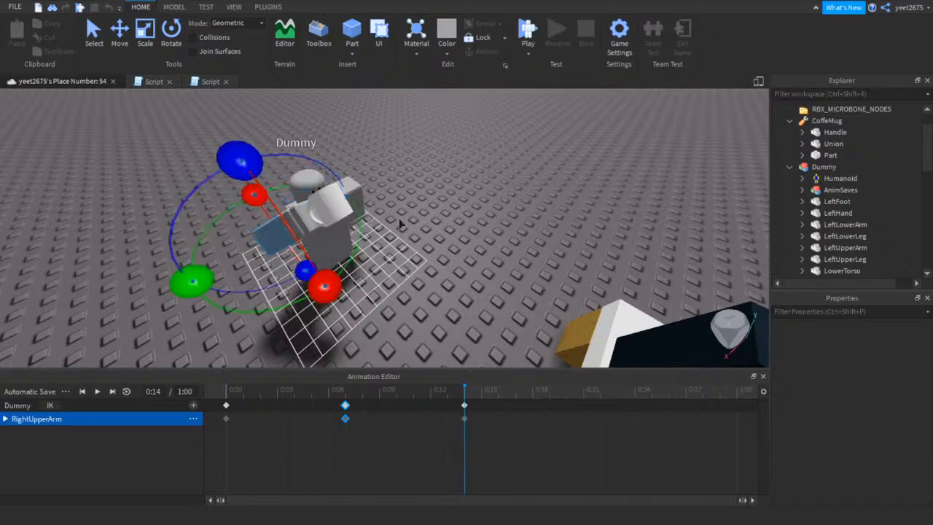
# Lower the RightUpperArm slightly at 0:14 and shift it backward to bring the mug closer to the mouth
pyautogui.moveTo(400, 223); pyautogui.dragTo(373, 204, button='right')
pyautogui.press('r')
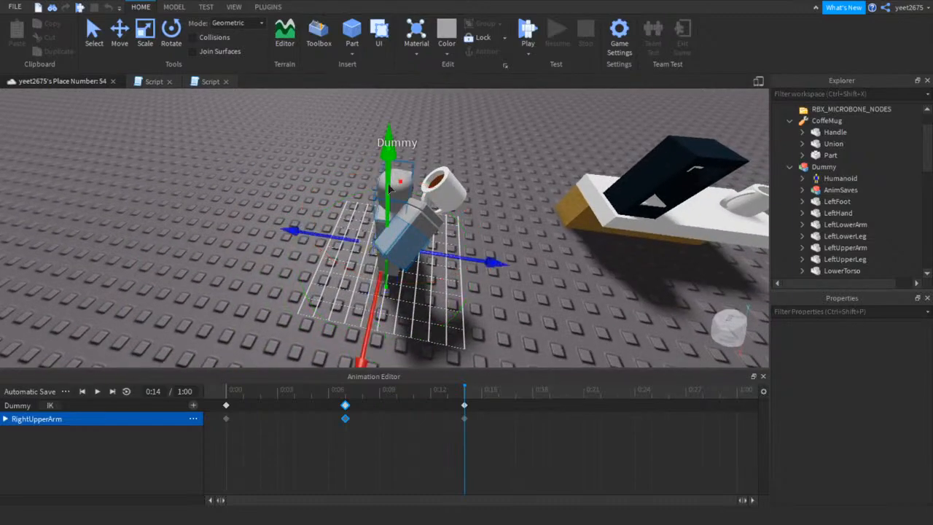
pyautogui.moveTo(388, 188); pyautogui.dragTo(390, 201)
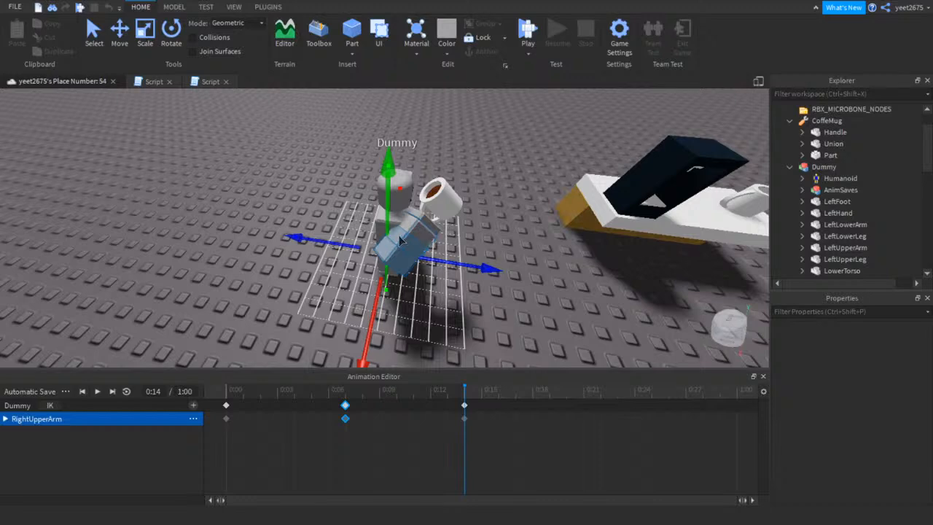
pyautogui.moveTo(469, 265); pyautogui.dragTo(408, 214)
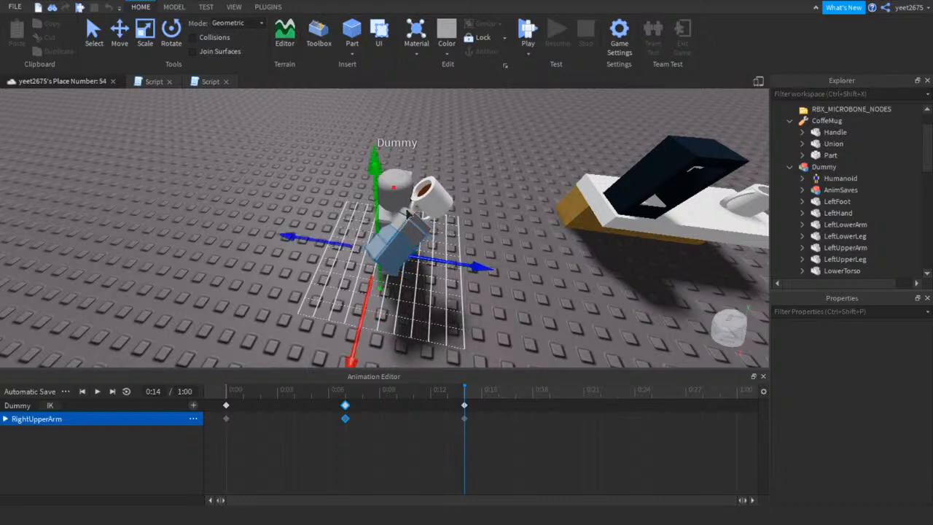
pyautogui.click(502, 276)
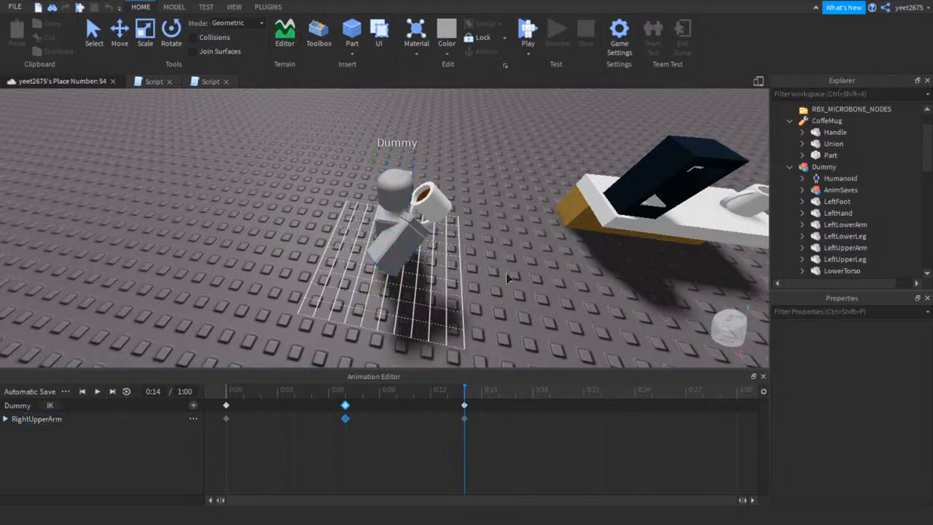
pyautogui.moveTo(501, 276); pyautogui.dragTo(512, 278, button='right')
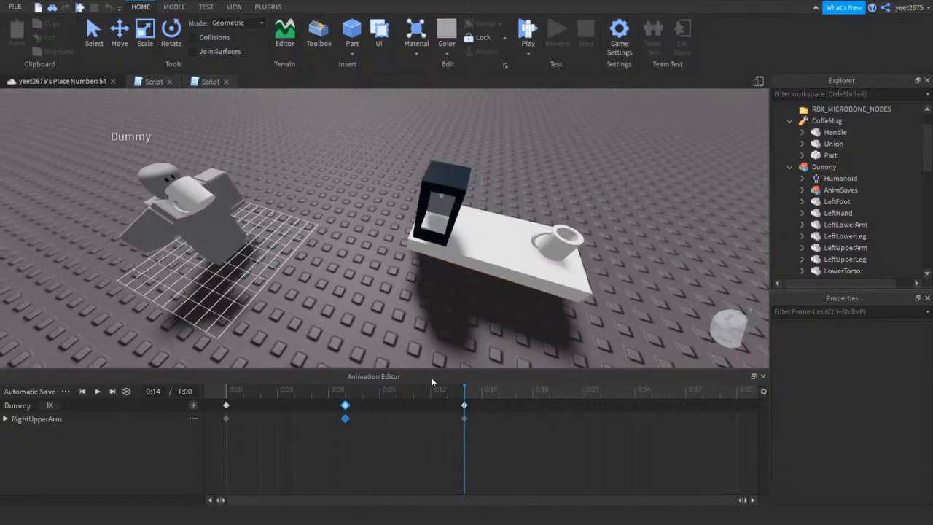
pyautogui.rightClick(346, 405)
pyautogui.click(367, 400)
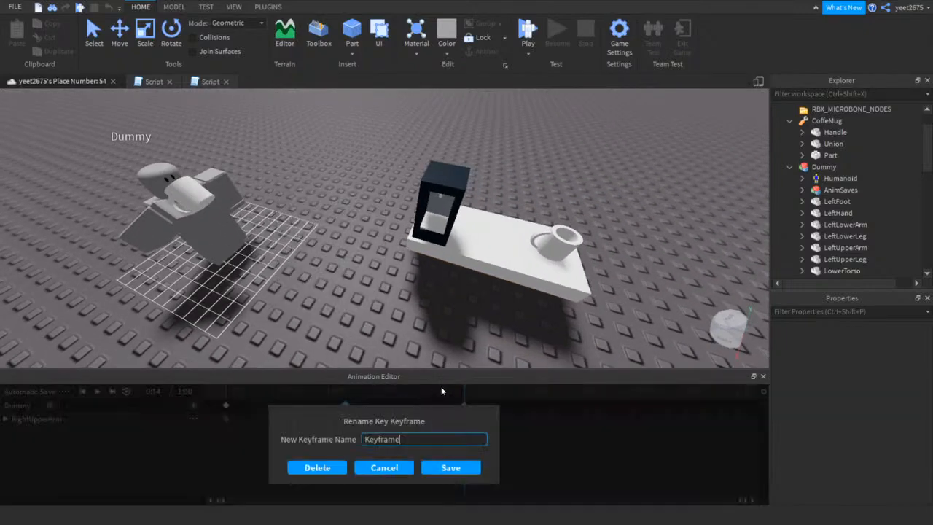
pyautogui.click(380, 467)
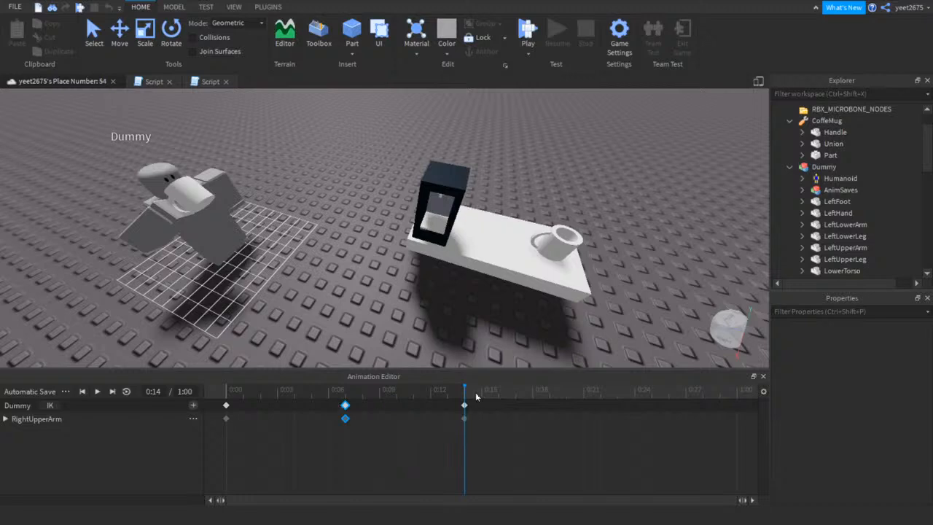
# Delete the 0:07 keyframe, move the 0:14 keyframe to 0:22, and preview the animation
pyautogui.rightClick(343, 400)
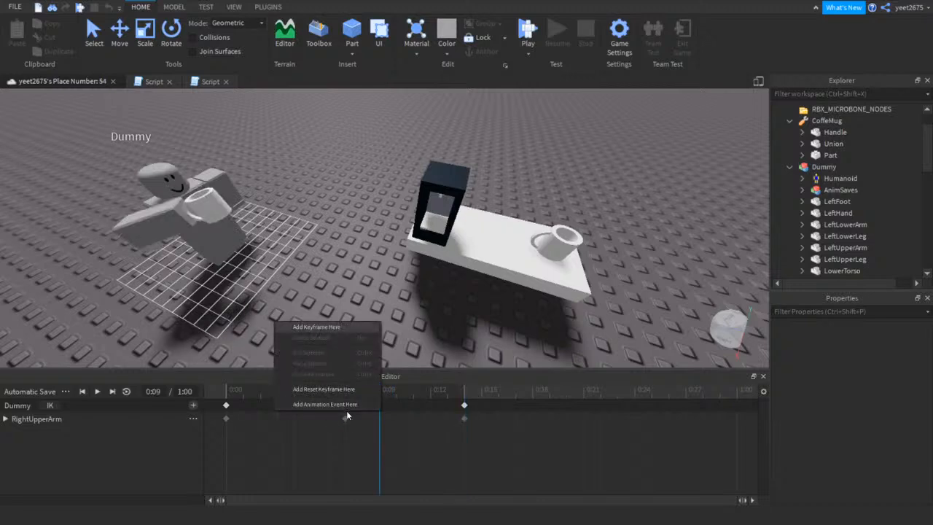
pyautogui.click(346, 411)
pyautogui.rightClick(345, 406)
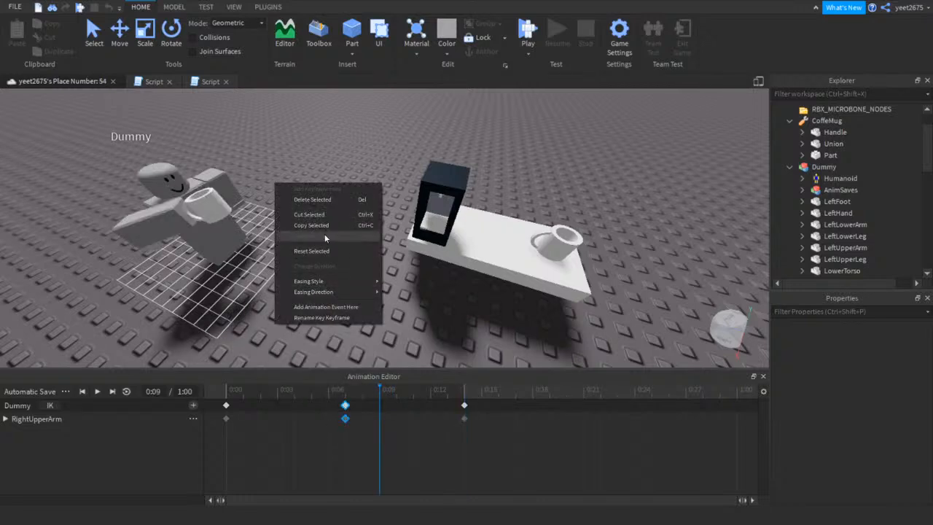
pyautogui.click(312, 199)
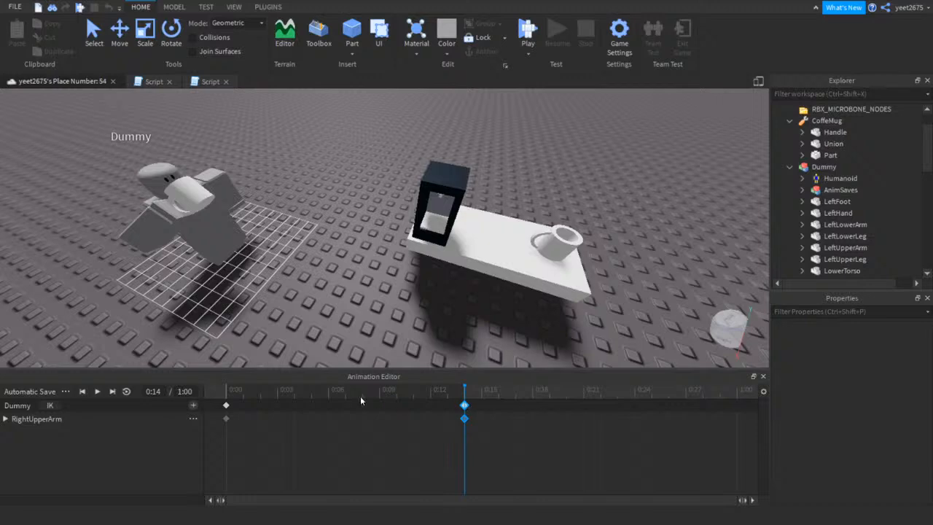
pyautogui.moveTo(502, 410); pyautogui.dragTo(598, 410)
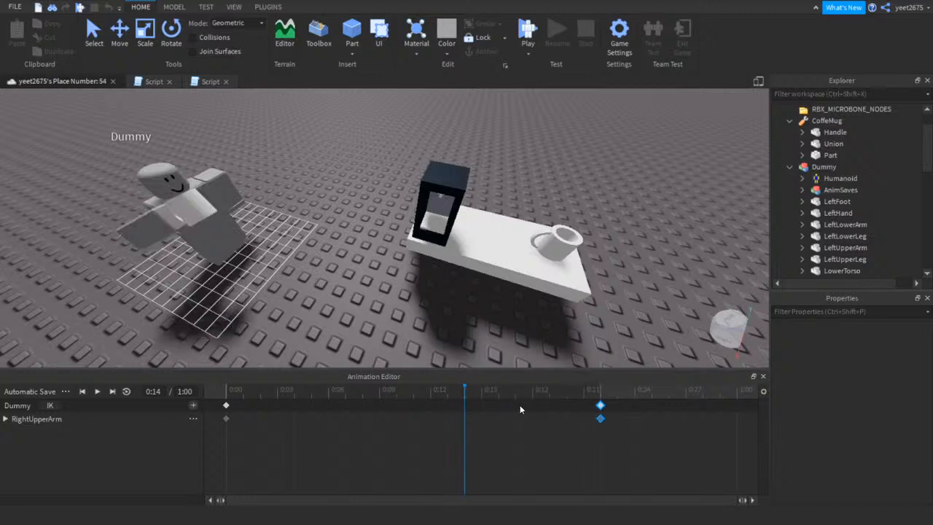
pyautogui.press('space')
pyautogui.press('space')
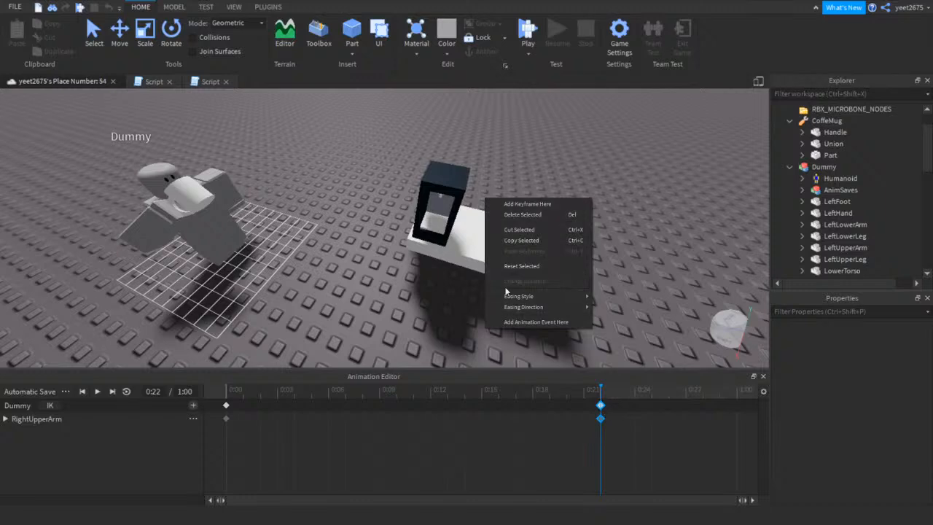
# Copy the 0:22 keyframe and set the animation length to 3:00
pyautogui.click(522, 241)
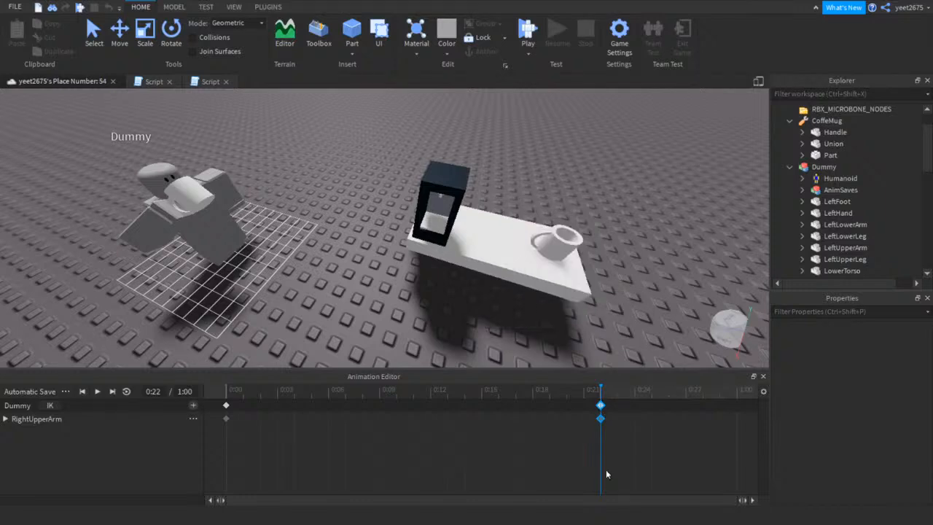
pyautogui.click(183, 392)
pyautogui.press('BackSpace')
pyautogui.press('Return')
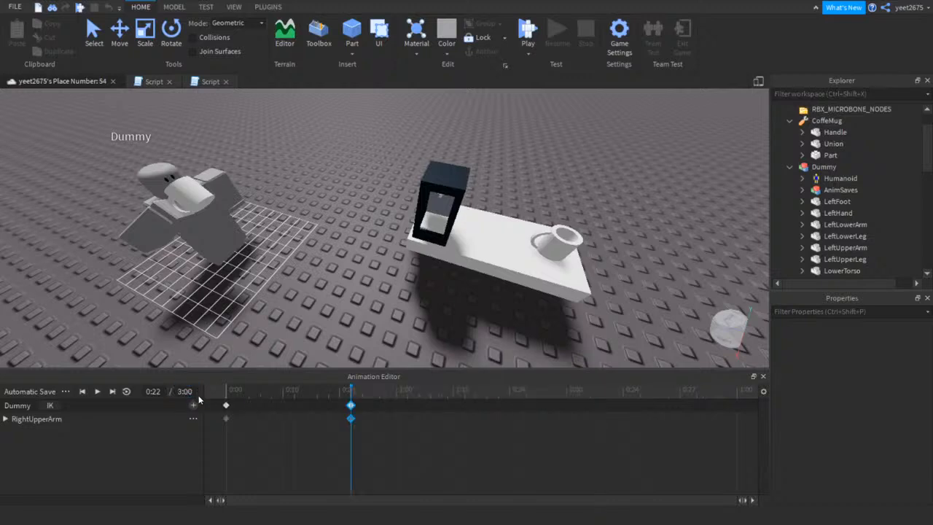
# Paste the copied sipping pose at 1:14 and play the animation back
pyautogui.rightClick(377, 403)
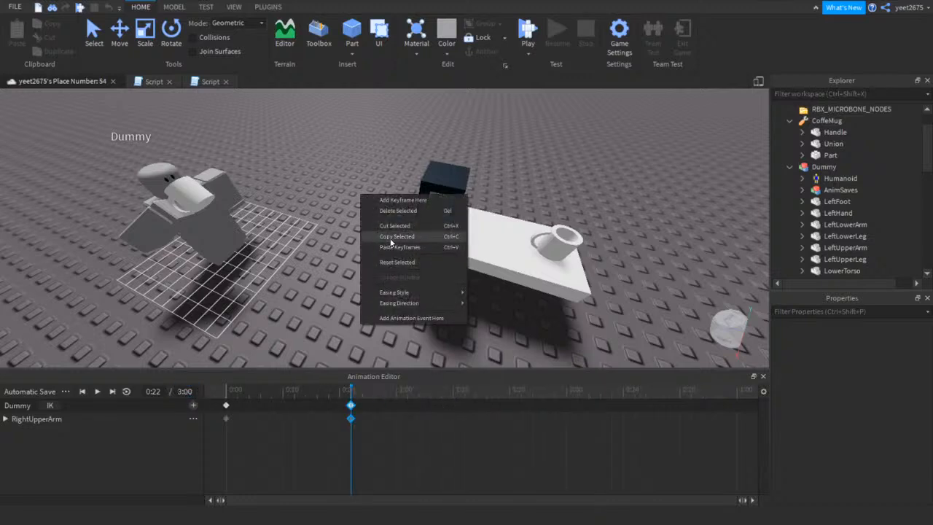
pyautogui.moveTo(353, 393); pyautogui.dragTo(476, 403)
pyautogui.rightClick(475, 405)
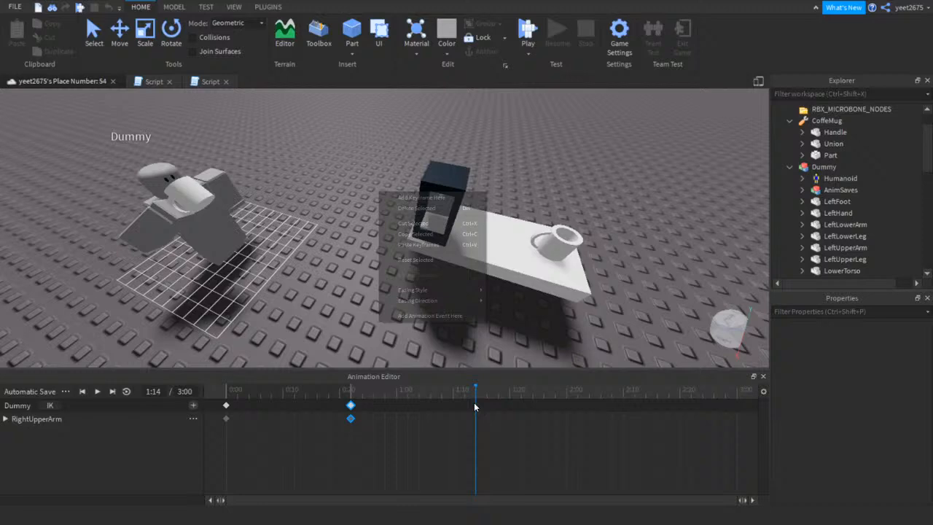
pyautogui.click(408, 246)
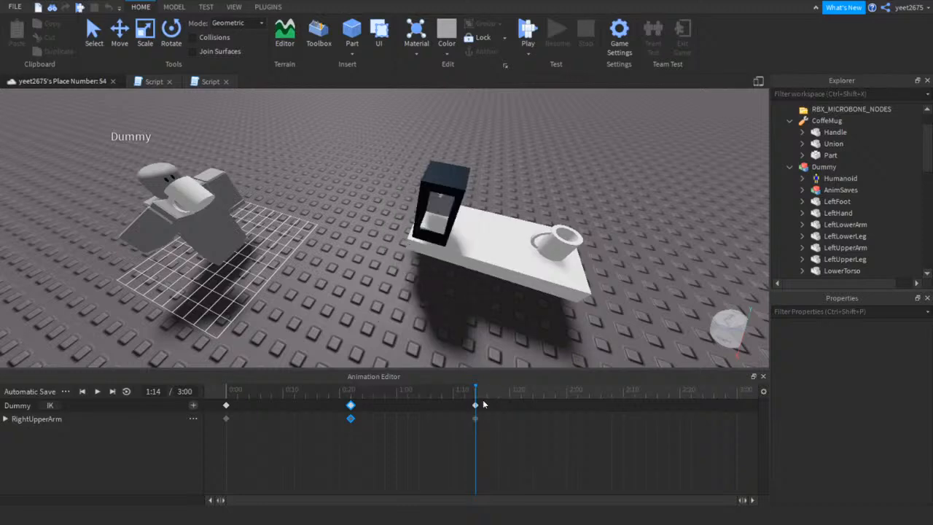
pyautogui.moveTo(475, 405)
pyautogui.mouseDown()
pyautogui.moveTo(537, 414)
pyautogui.moveTo(476, 412)
pyautogui.mouseUp()
pyautogui.press('space')
# At 1:27, rotate the RightUpperArm to swing the mug down and away from the dummy's face
pyautogui.moveTo(476, 410); pyautogui.dragTo(550, 399)
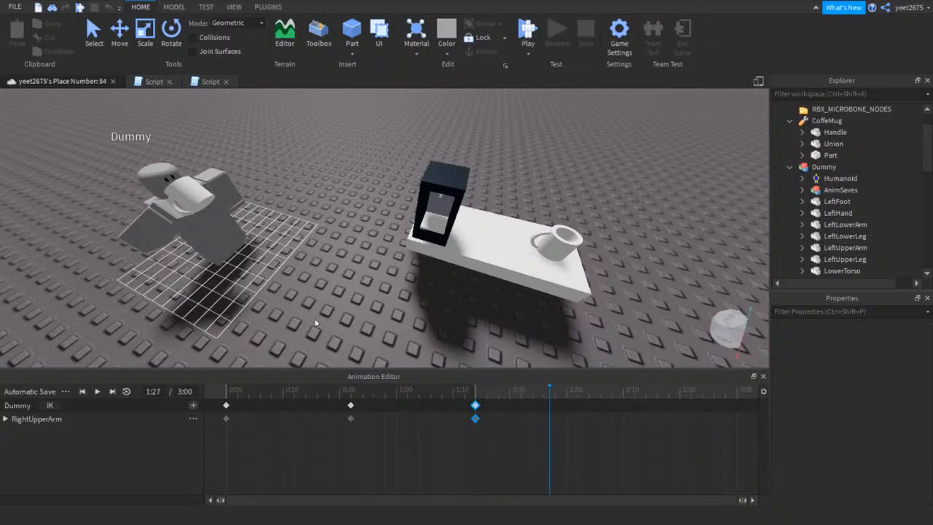
pyautogui.click(140, 239)
pyautogui.press('f')
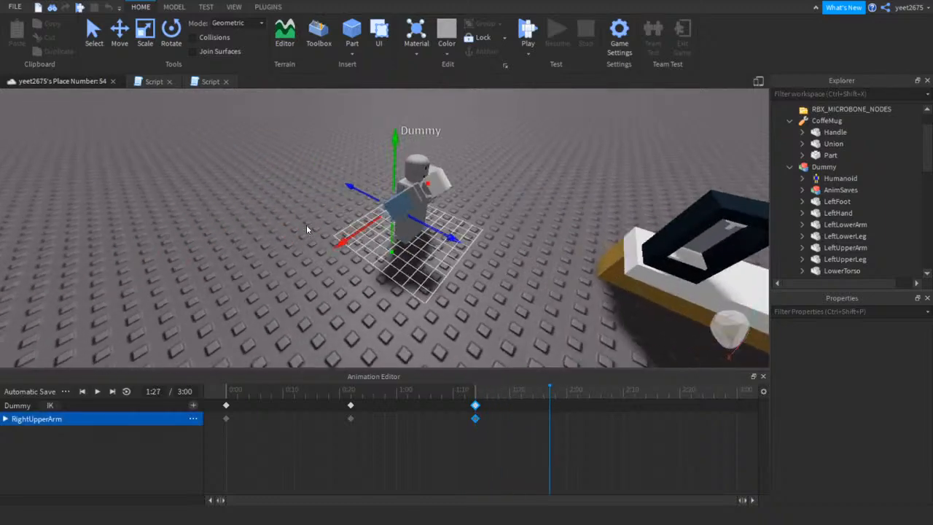
pyautogui.scroll(3, 306, 229)
pyautogui.moveTo(306, 230); pyautogui.dragTo(306, 229, button='right')
pyautogui.press('r')
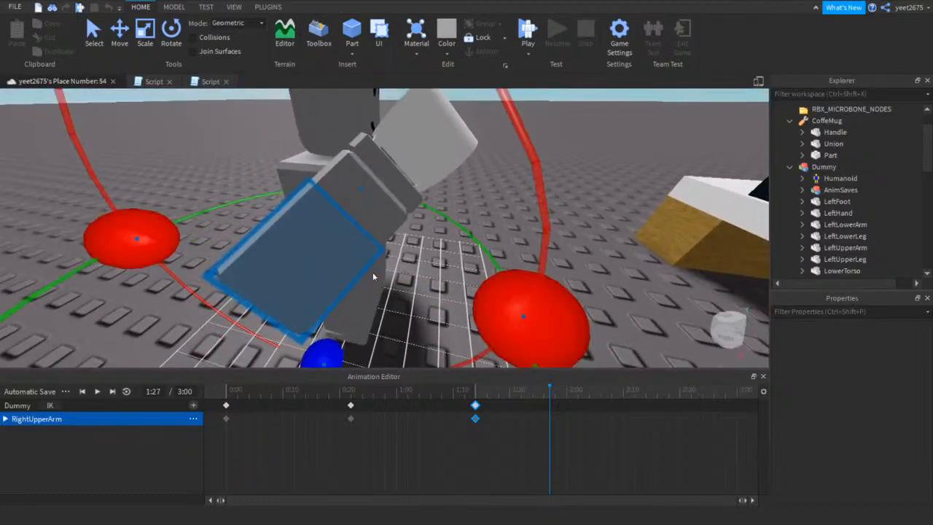
pyautogui.press('r')
pyautogui.scroll(-6, 369, 258)
pyautogui.press('r')
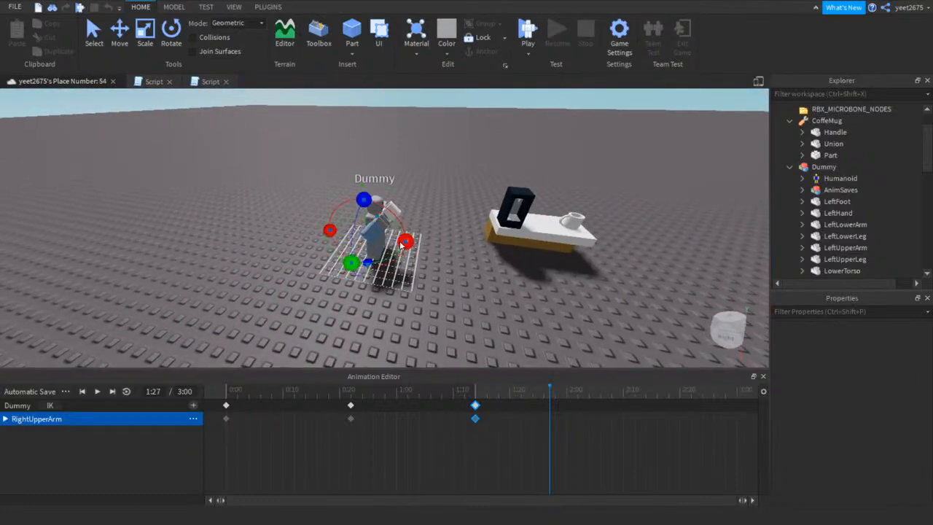
pyautogui.moveTo(402, 246); pyautogui.dragTo(326, 284)
pyautogui.moveTo(408, 193); pyautogui.dragTo(408, 192, button='right')
pyautogui.press('w')
pyautogui.moveTo(443, 235); pyautogui.dragTo(443, 236, button='right')
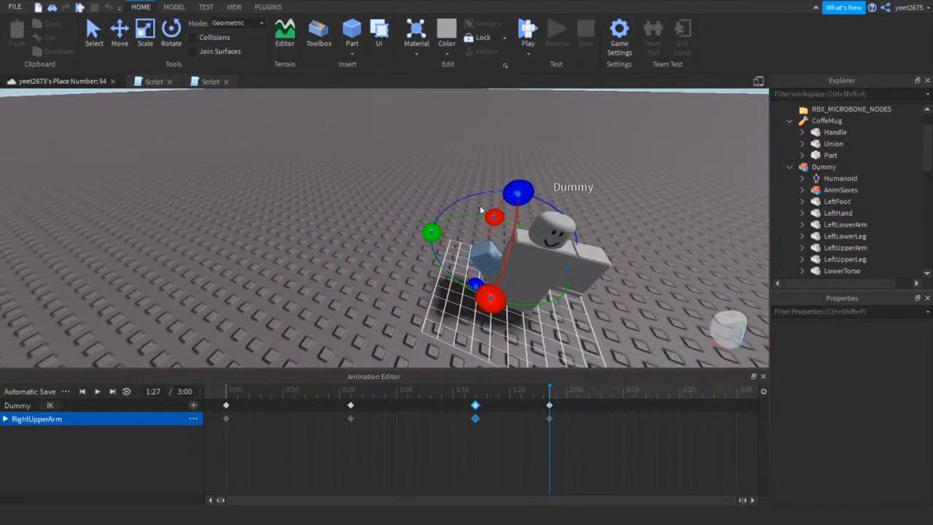
# Turn the 1:27 RightUpperArm back from across the torso and shift it sideways and backward toward the shoulder
pyautogui.moveTo(513, 192)
pyautogui.mouseDown()
pyautogui.moveTo(558, 216)
pyautogui.moveTo(528, 201)
pyautogui.mouseUp()
pyautogui.moveTo(534, 278); pyautogui.dragTo(534, 278, button='right')
pyautogui.press('w')
pyautogui.press('r')
pyautogui.moveTo(391, 248); pyautogui.dragTo(391, 248, button='right')
pyautogui.moveTo(403, 239); pyautogui.dragTo(443, 246)
pyautogui.moveTo(333, 255); pyautogui.dragTo(333, 255, button='right')
pyautogui.press('s')
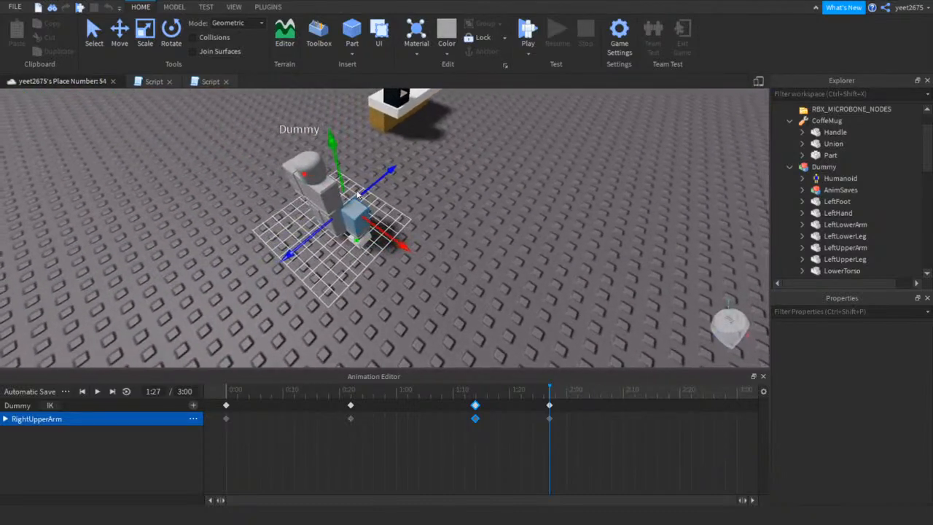
pyautogui.moveTo(374, 184); pyautogui.dragTo(365, 191)
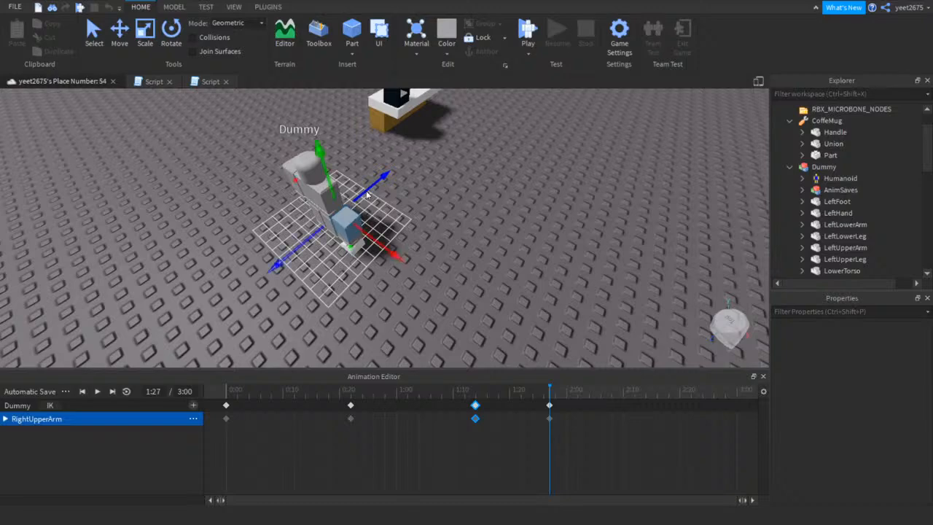
# Align the RightUpperArm at 1:27 with the shoulder by shifting it horizontally and raising it
pyautogui.press('w')
pyautogui.moveTo(305, 239); pyautogui.dragTo(305, 239, button='right')
pyautogui.press('w')
pyautogui.moveTo(547, 207); pyautogui.dragTo(507, 195)
pyautogui.press('s')
pyautogui.moveTo(456, 185); pyautogui.dragTo(455, 185, button='right')
pyautogui.moveTo(405, 213); pyautogui.dragTo(405, 191)
pyautogui.click(462, 194)
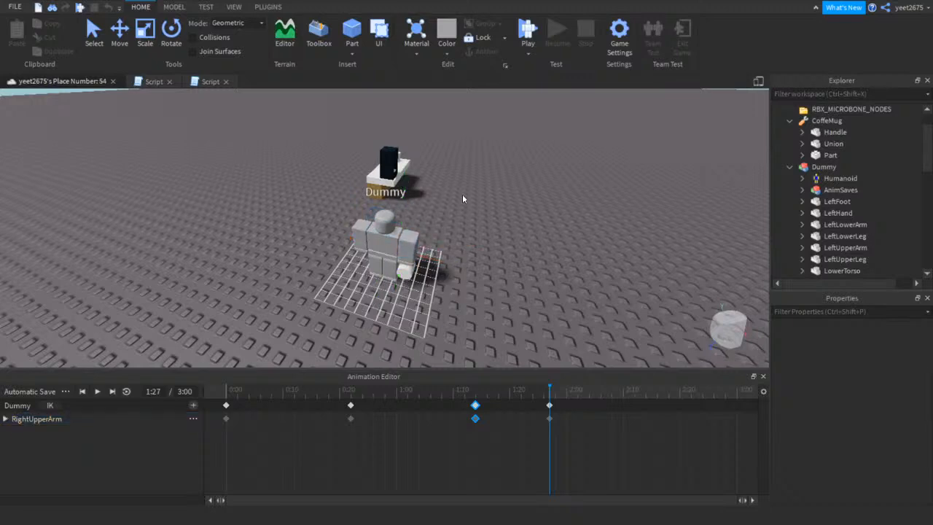
# Rotate the RightUpperArm at 1:27 so the arm extends forward with the mug held out in front
pyautogui.click(410, 235)
pyautogui.press('r')
pyautogui.moveTo(383, 272); pyautogui.dragTo(403, 281)
pyautogui.click(516, 202)
pyautogui.press('w')
pyautogui.moveTo(516, 202); pyautogui.dragTo(512, 205, button='right')
pyautogui.press('s')
# Move the final keyframe from 1:27 to 1:29 and play the animation while viewing the dummy up close
pyautogui.moveTo(550, 405); pyautogui.dragTo(559, 405)
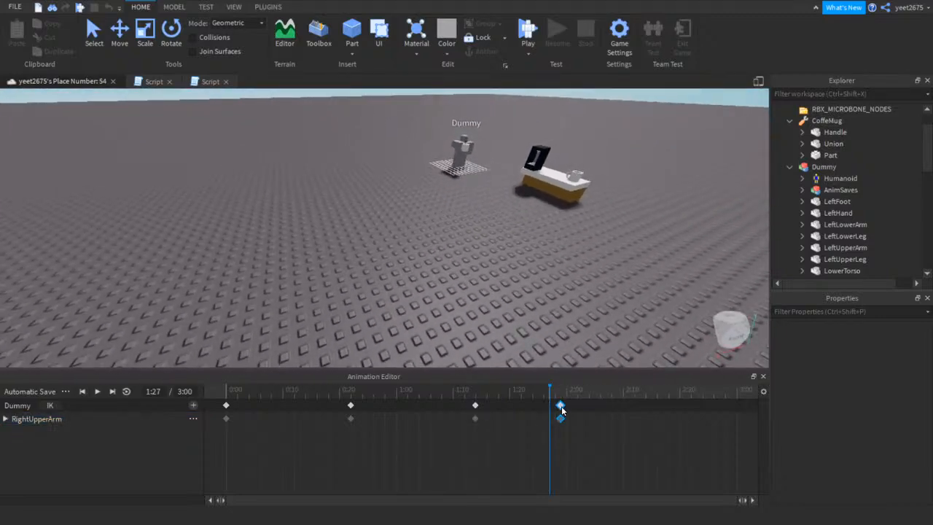
pyautogui.press('space')
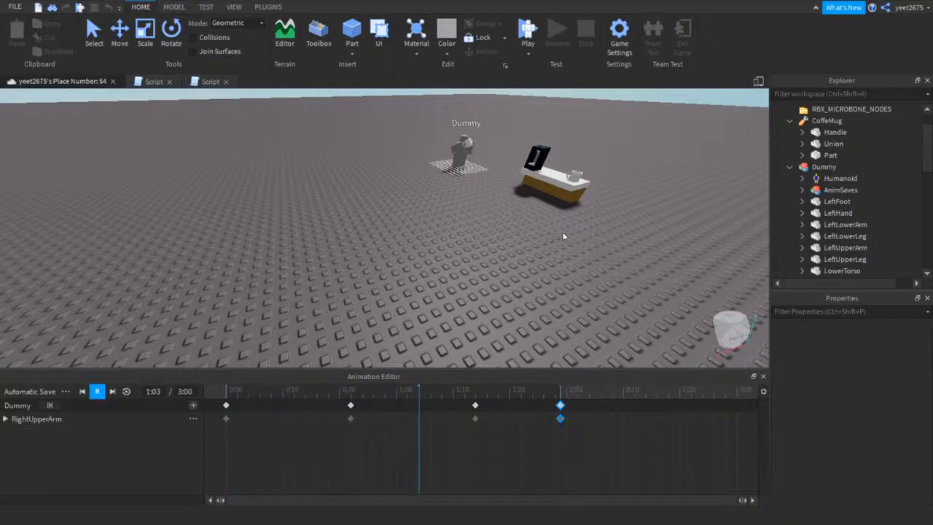
pyautogui.press('w')
pyautogui.moveTo(563, 235); pyautogui.dragTo(552, 203, button='right')
pyautogui.press('w')
pyautogui.press('space')
pyautogui.press('d')
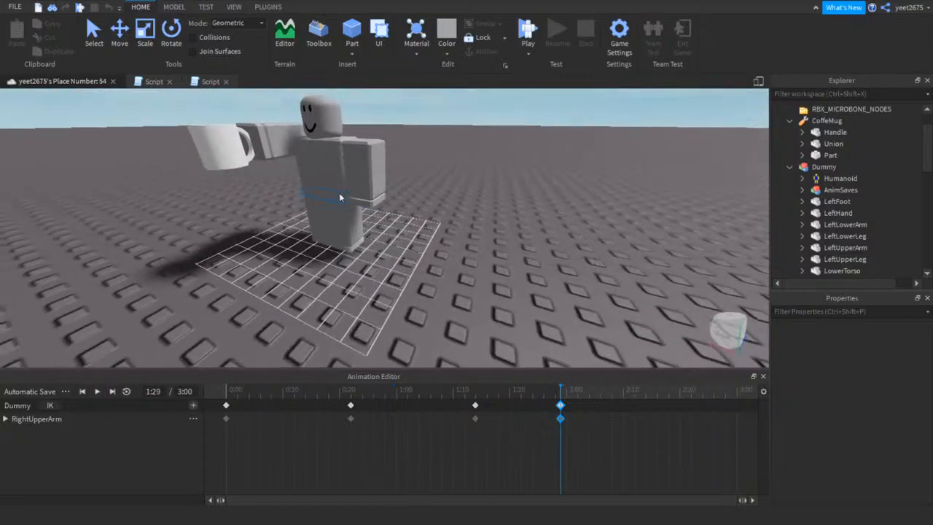
# Return the playhead to 0:01 and set the animation priority to Action
pyautogui.moveTo(563, 388); pyautogui.dragTo(232, 388)
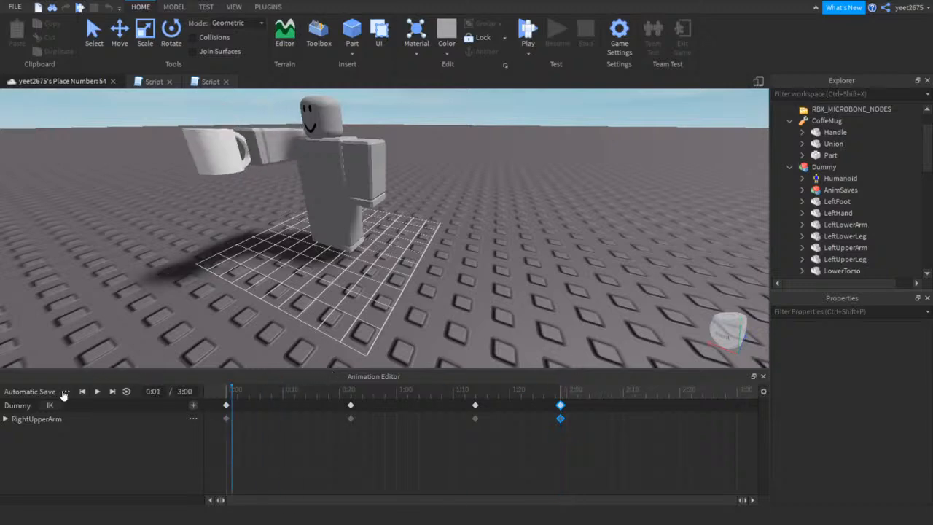
pyautogui.click(65, 391)
pyautogui.moveTo(87, 394)
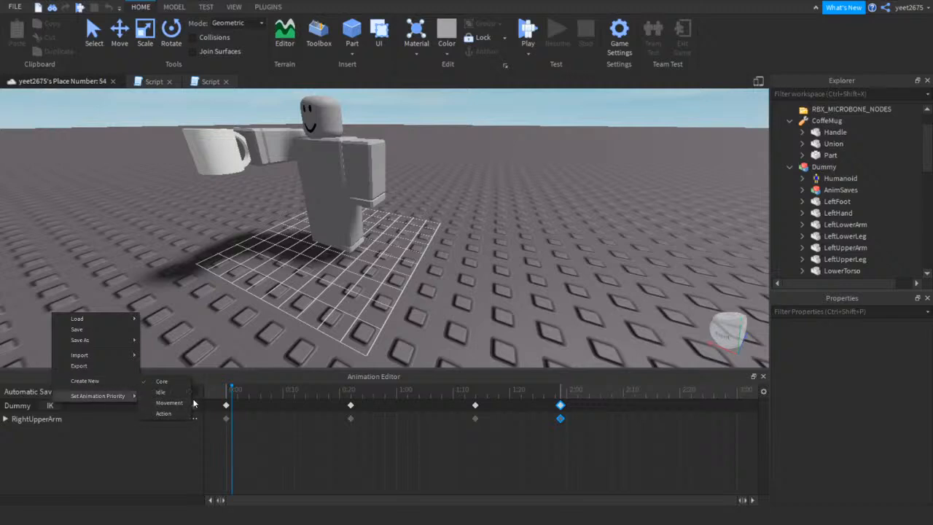
pyautogui.click(169, 414)
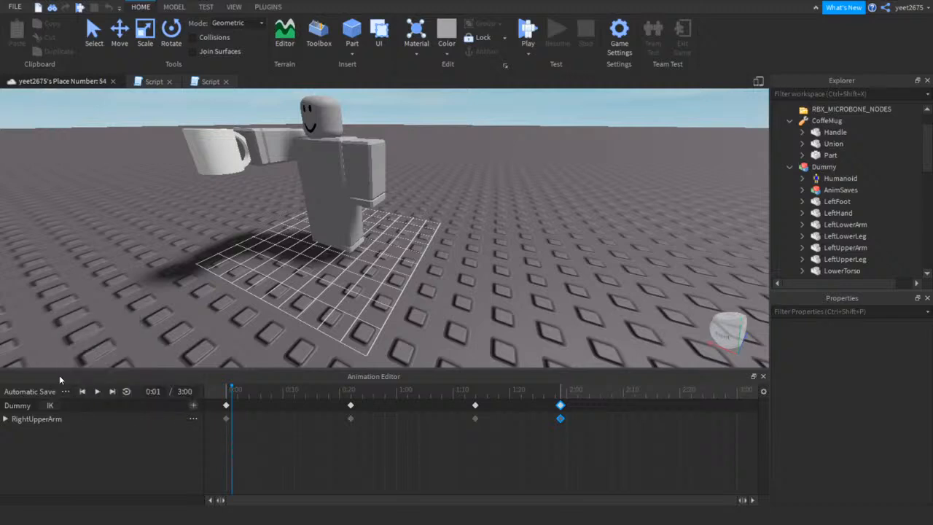
# Save the animation under its current name and return the playhead to 0:00
pyautogui.click(67, 391)
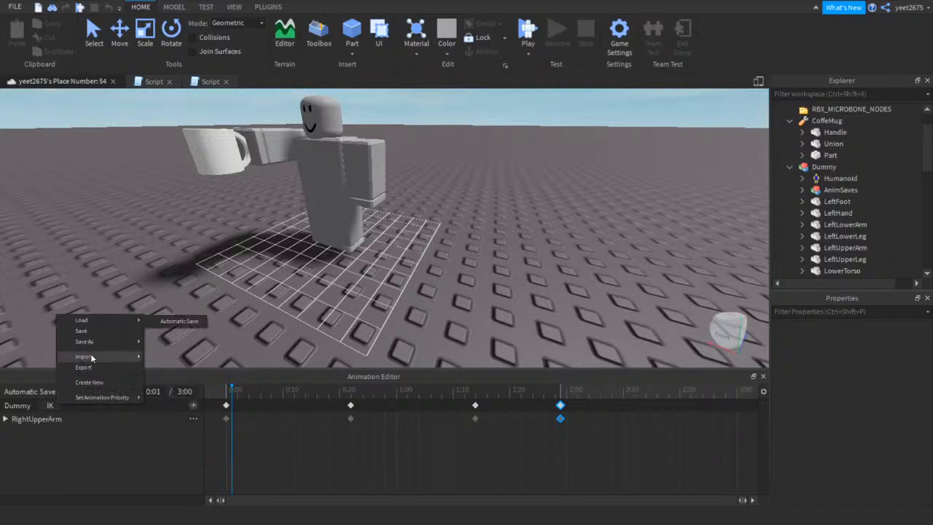
pyautogui.moveTo(85, 342)
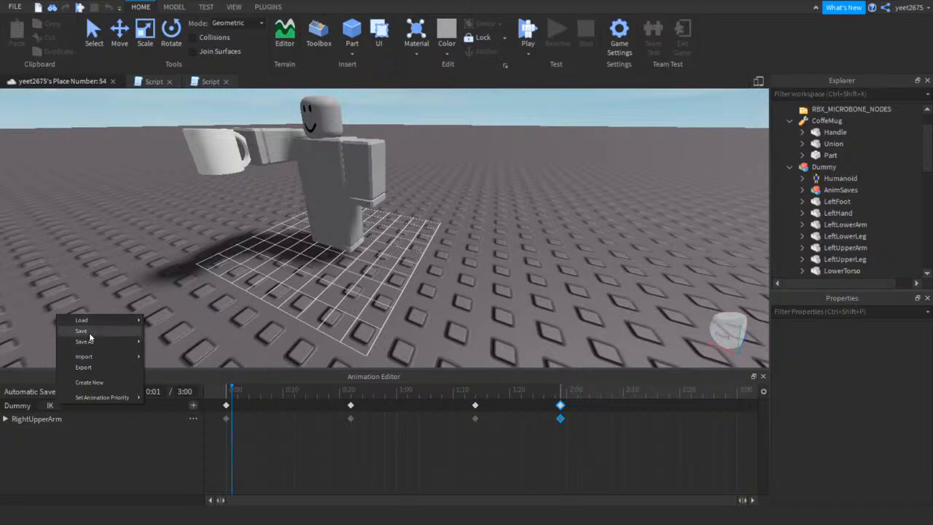
pyautogui.click(82, 331)
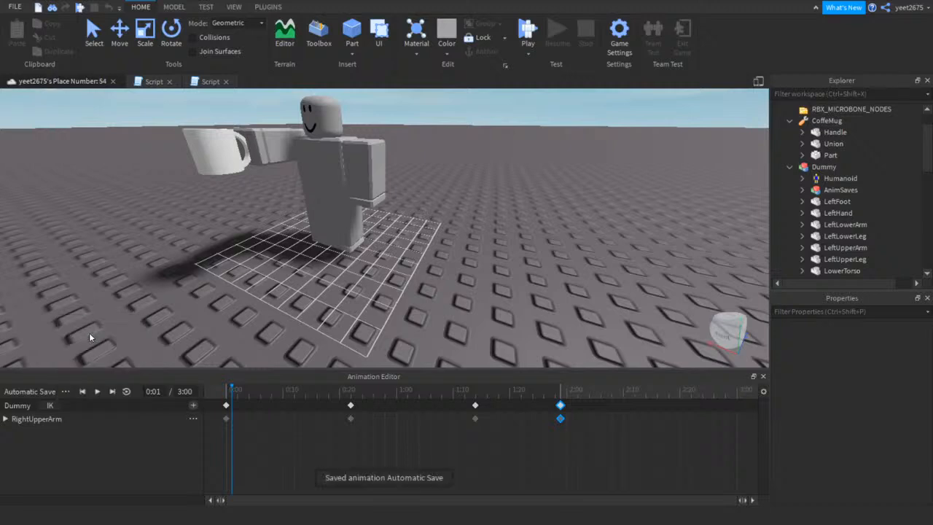
pyautogui.moveTo(231, 390); pyautogui.dragTo(226, 389)
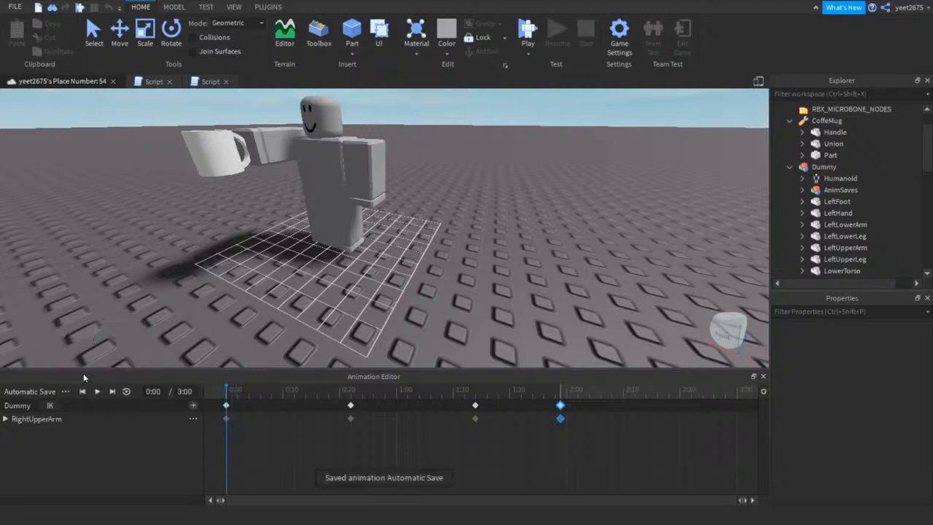
pyautogui.click(66, 392)
pyautogui.moveTo(116, 344)
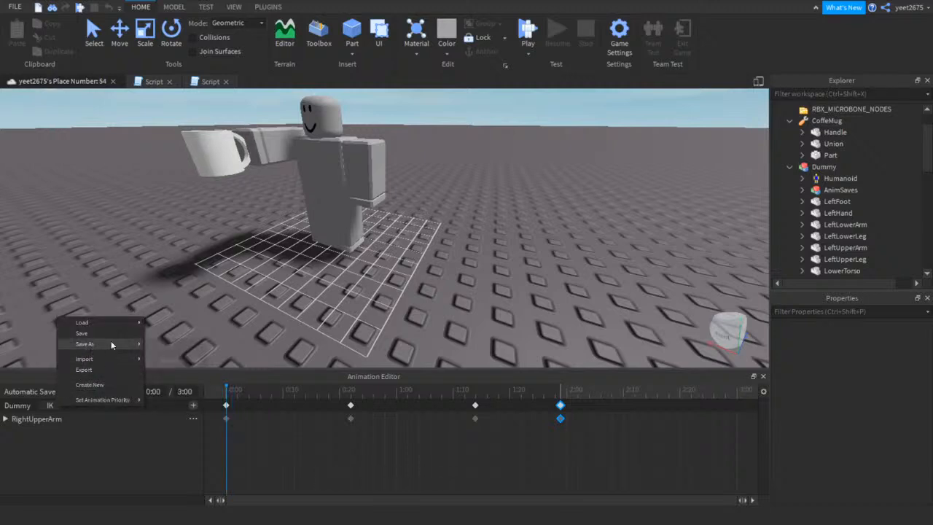
pyautogui.click(172, 344)
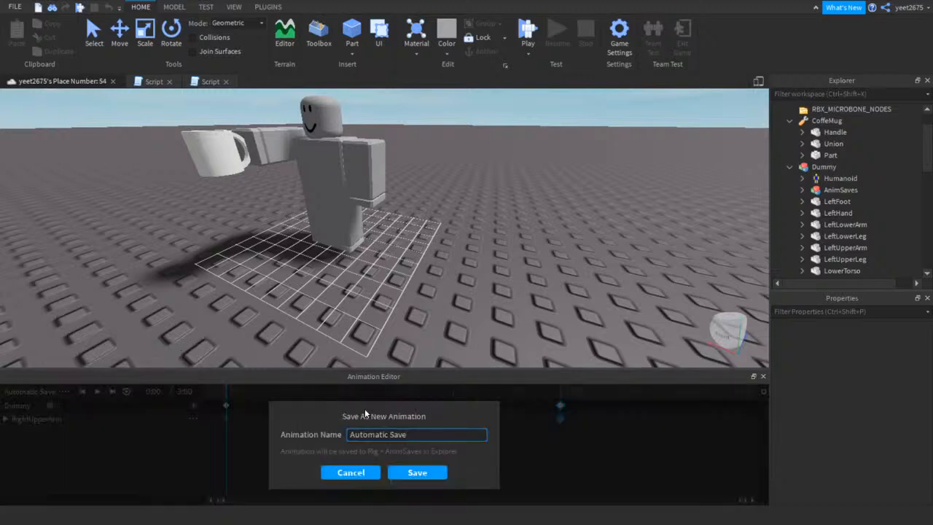
pyautogui.click(335, 472)
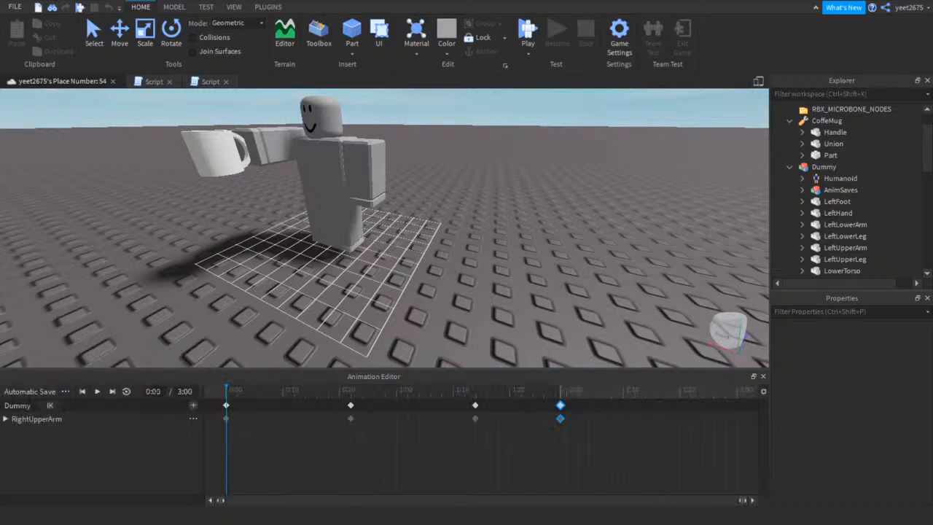
pyautogui.click(65, 391)
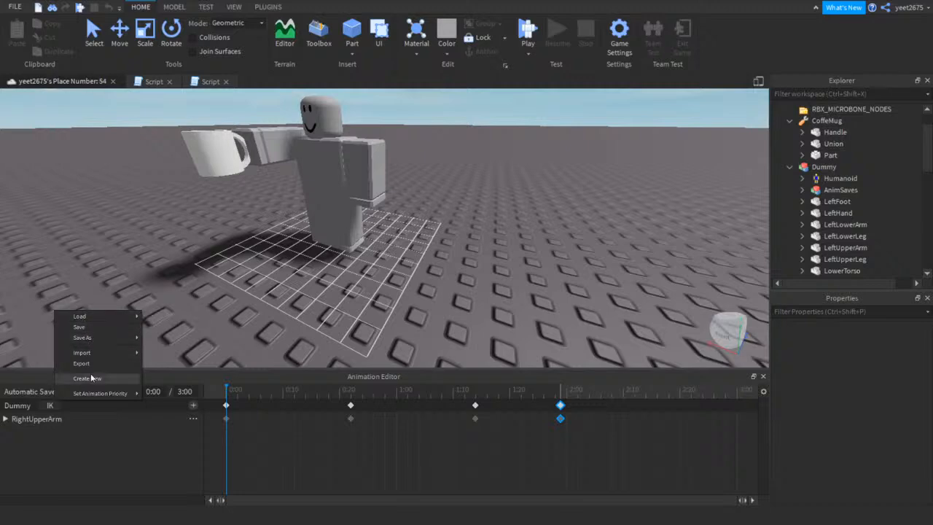
pyautogui.click(92, 378)
pyautogui.click(326, 460)
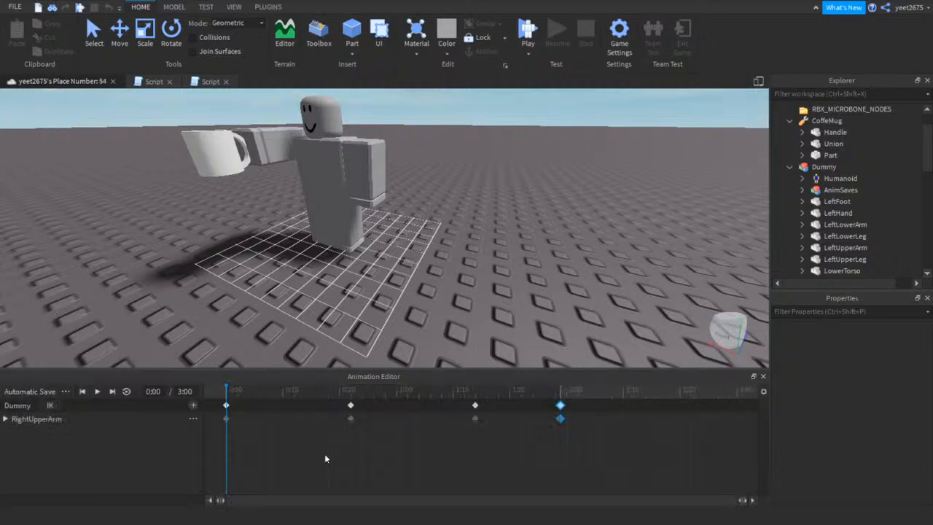
# Export the animation as an asset and set its title to Sipping
pyautogui.click(65, 392)
pyautogui.moveTo(111, 395)
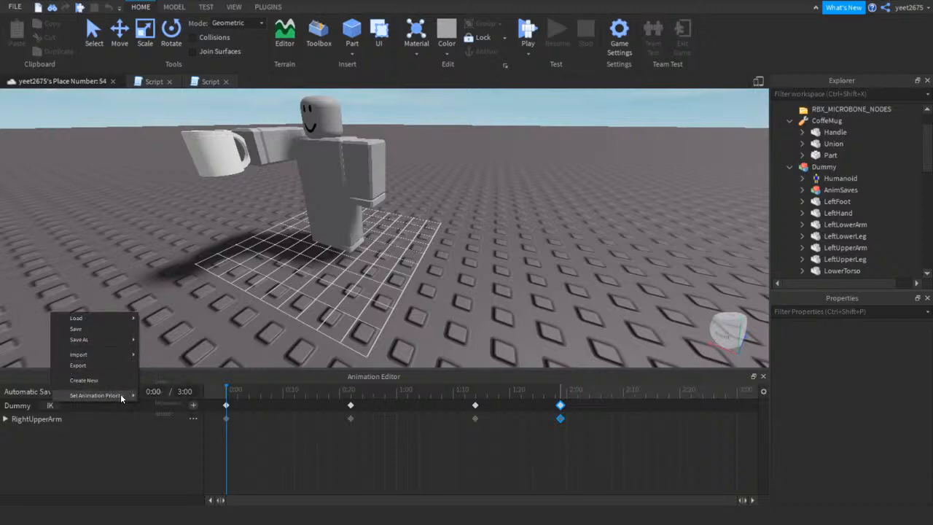
pyautogui.click(81, 364)
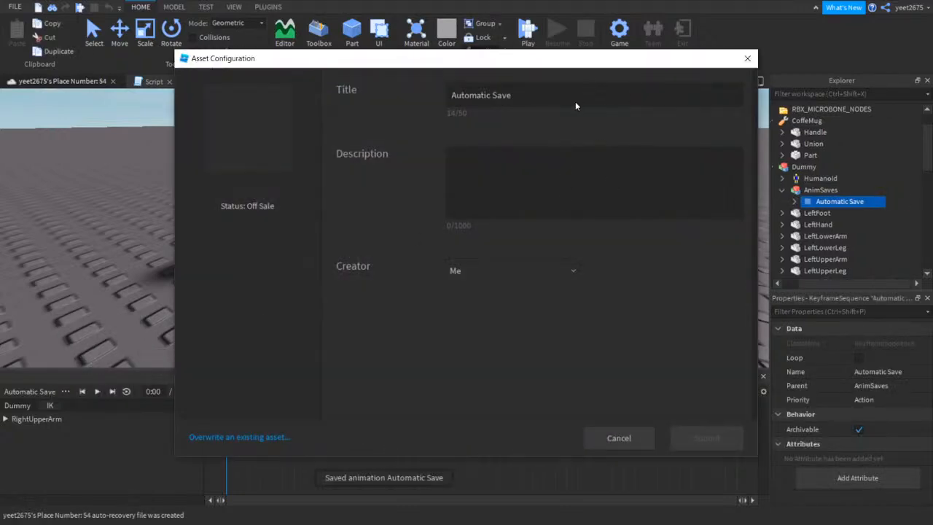
pyautogui.click(575, 106)
pyautogui.press('BackSpace')
pyautogui.write('Sipping')
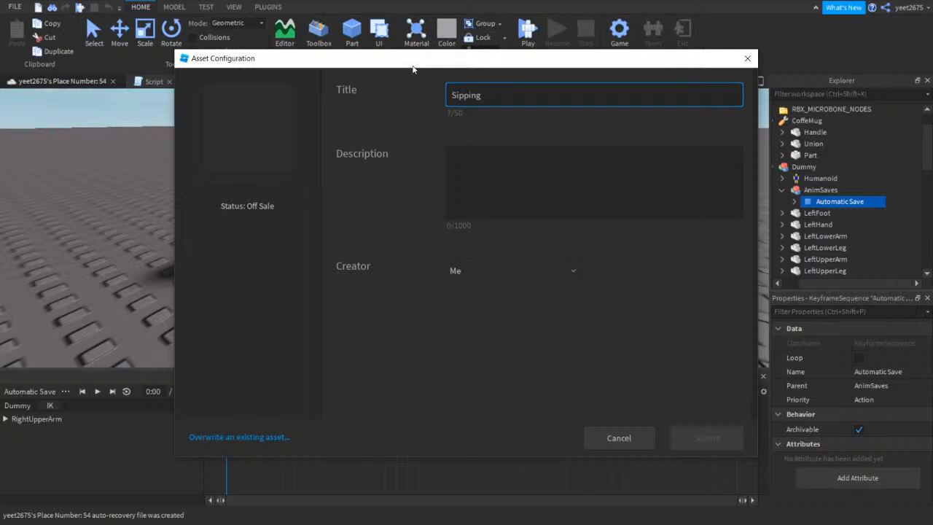
# Enter the asset description "Sipping Coffe", then submit the asset and copy its ID
pyautogui.click(519, 183)
pyautogui.write('Sipp')
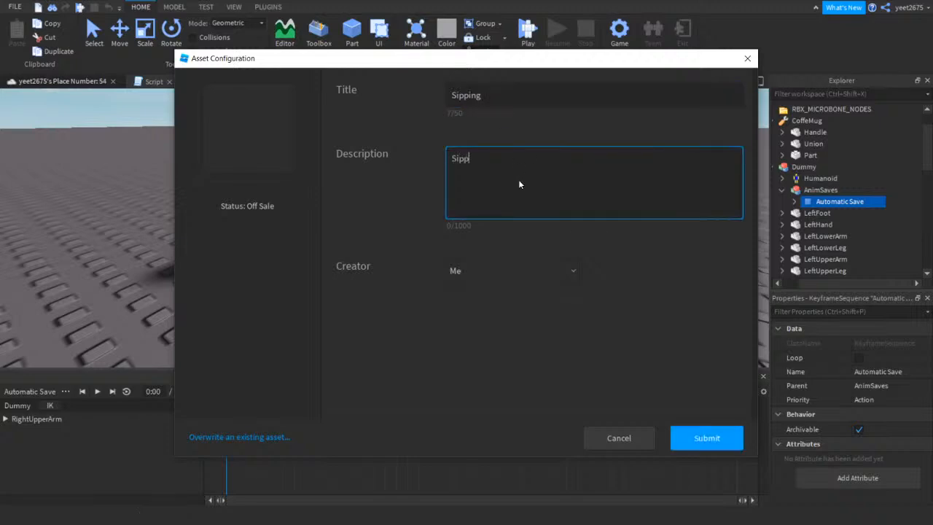
pyautogui.write('ing Coffe')
pyautogui.click(688, 437)
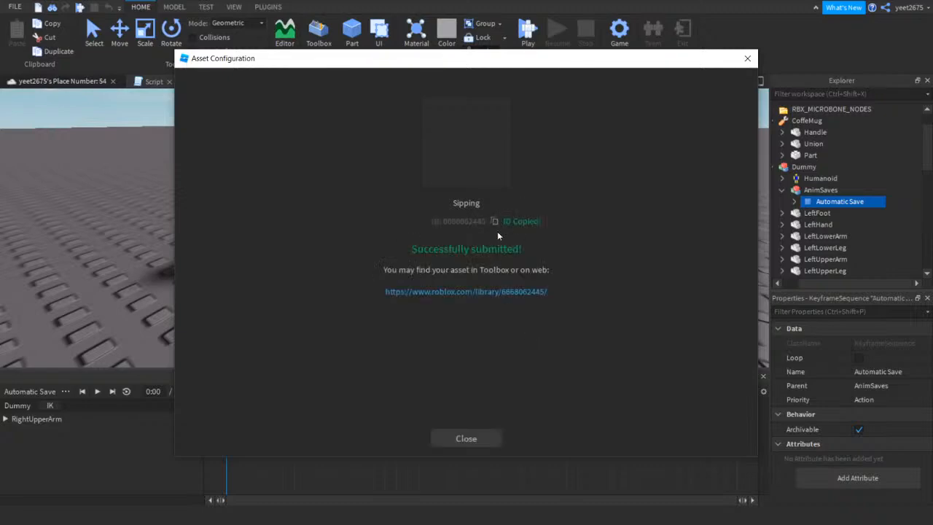
pyautogui.click(492, 444)
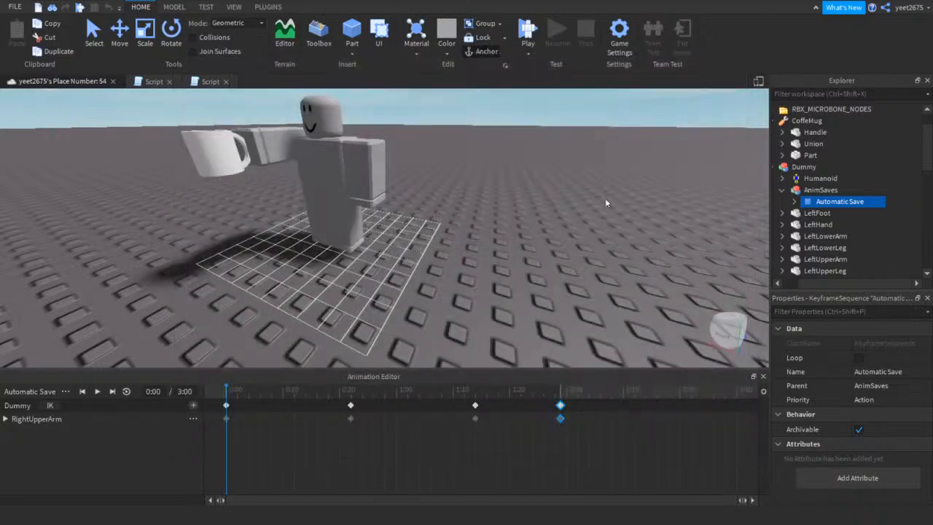
# Delete the CoffeMug tool and the Dummy from the workspace
pyautogui.moveTo(572, 226); pyautogui.dragTo(573, 226, button='right')
pyautogui.scroll(-4, 573, 225)
pyautogui.click(807, 121)
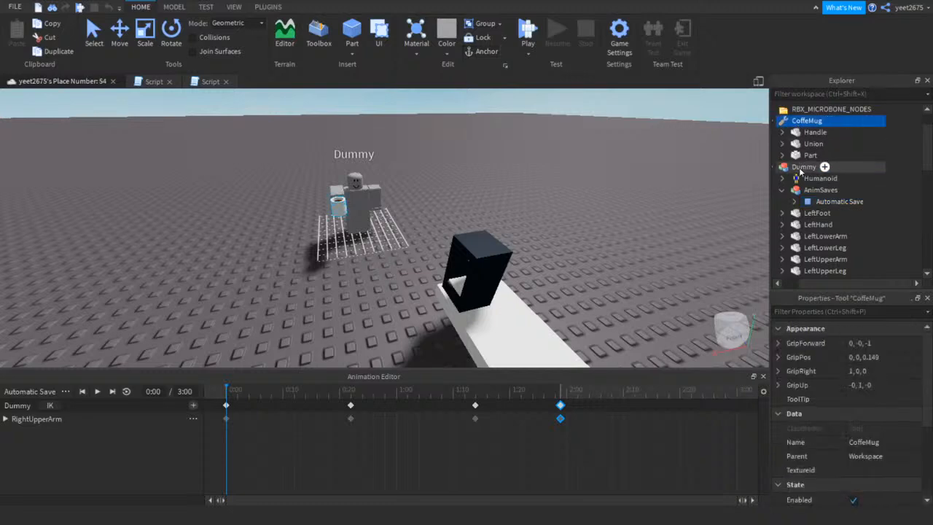
pyautogui.keyDown('shift'); pyautogui.click(811, 170); pyautogui.keyUp('shift')
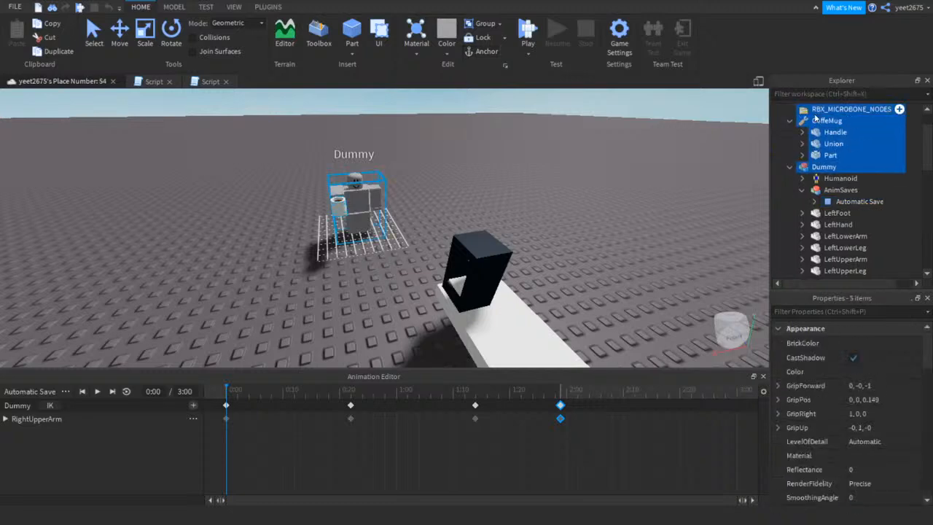
pyautogui.rightClick(814, 119)
pyautogui.click(657, 146)
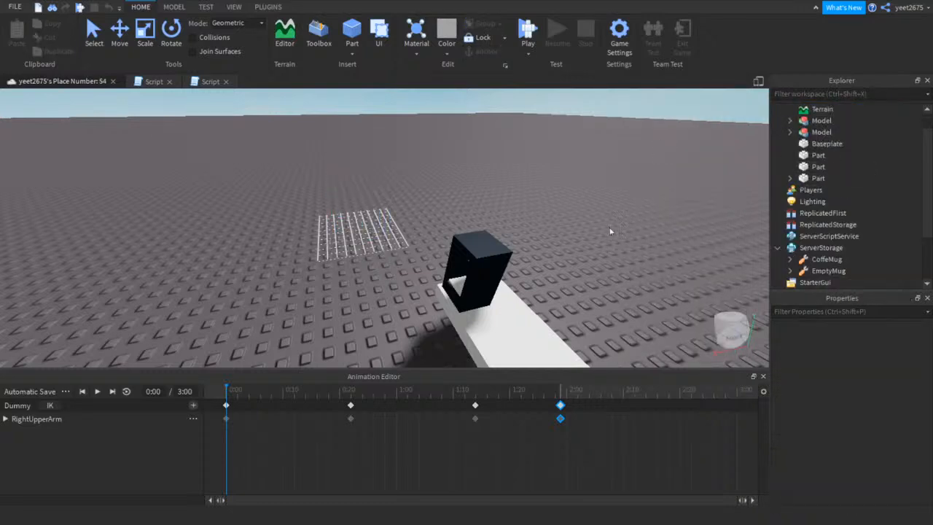
# Close the Animation Editor
pyautogui.moveTo(577, 235); pyautogui.dragTo(577, 235, button='right')
pyautogui.moveTo(515, 243); pyautogui.dragTo(514, 242, button='right')
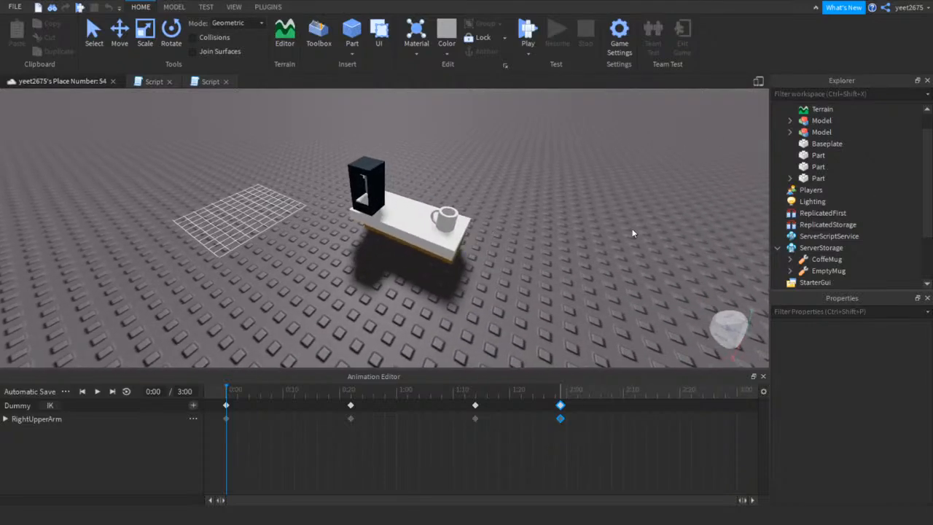
pyautogui.click(764, 376)
pyautogui.moveTo(542, 198); pyautogui.dragTo(542, 198, button='right')
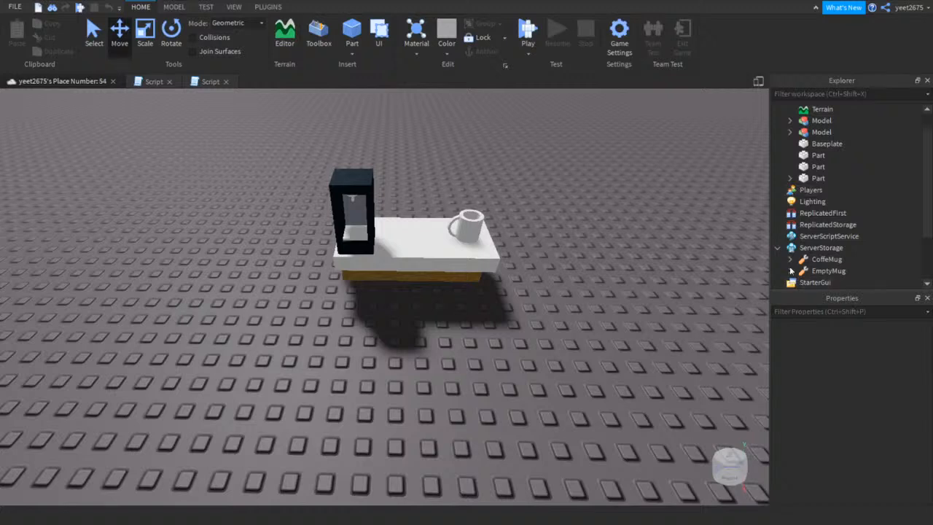
# Insert a LocalScript into the CoffeMug tool stored in ServerStorage
pyautogui.click(791, 258)
pyautogui.scroll(-1, 830, 252)
pyautogui.click(822, 216)
pyautogui.click(826, 228)
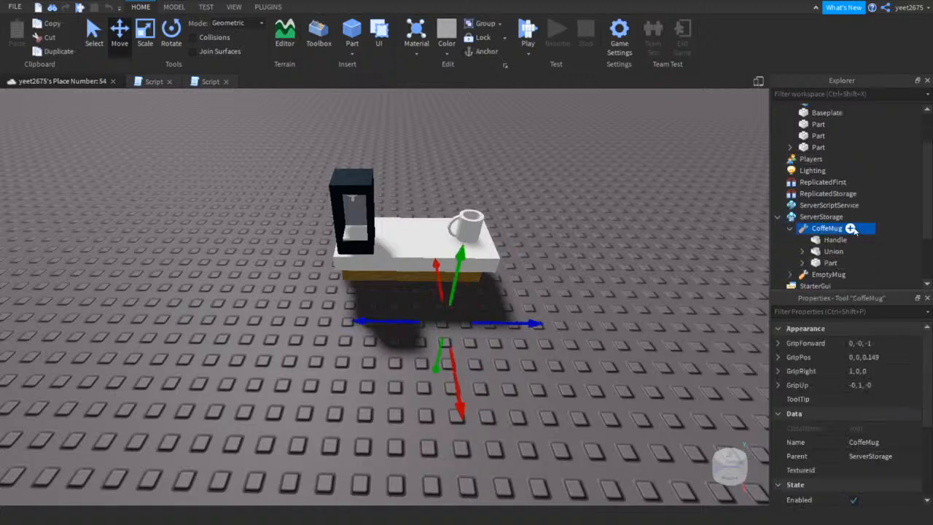
pyautogui.click(852, 228)
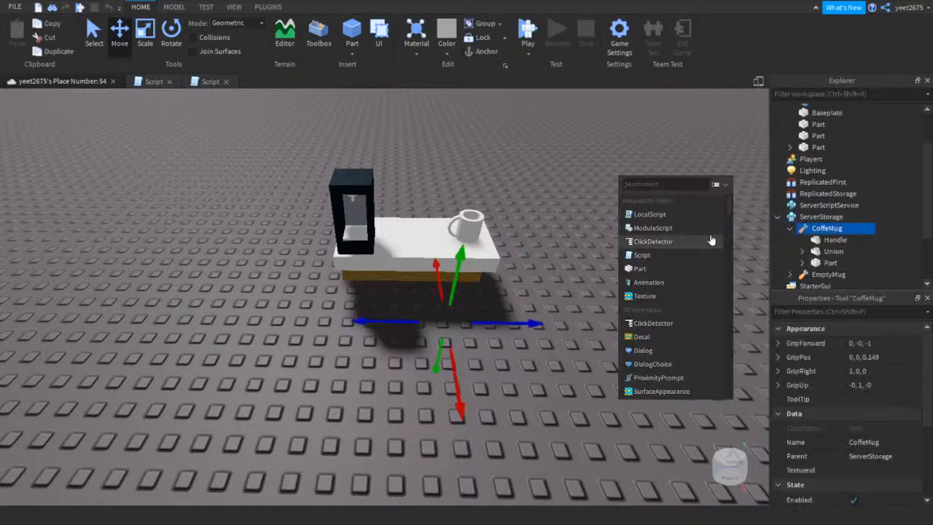
pyautogui.click(641, 214)
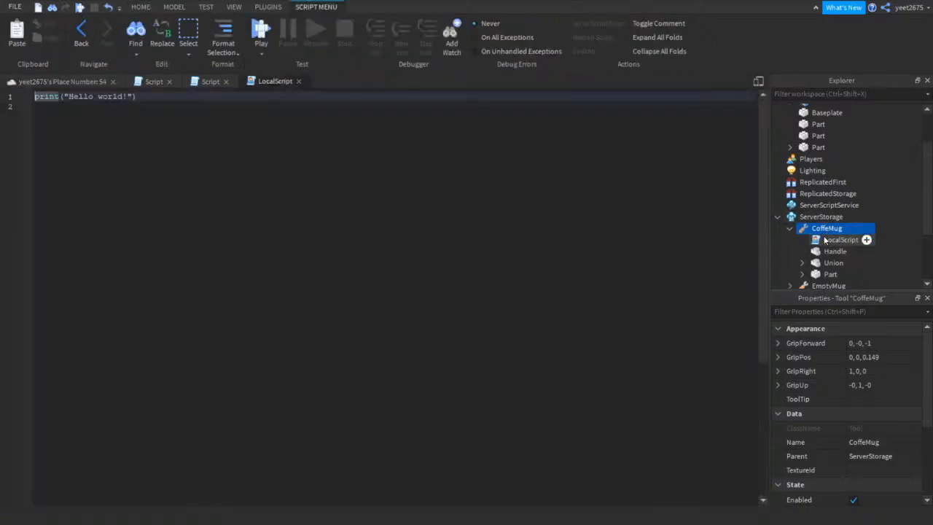
# Replace the LocalScript's default code with a reference to the tool's event, script.Parent.Activated
pyautogui.click(851, 228)
pyautogui.click(561, 246)
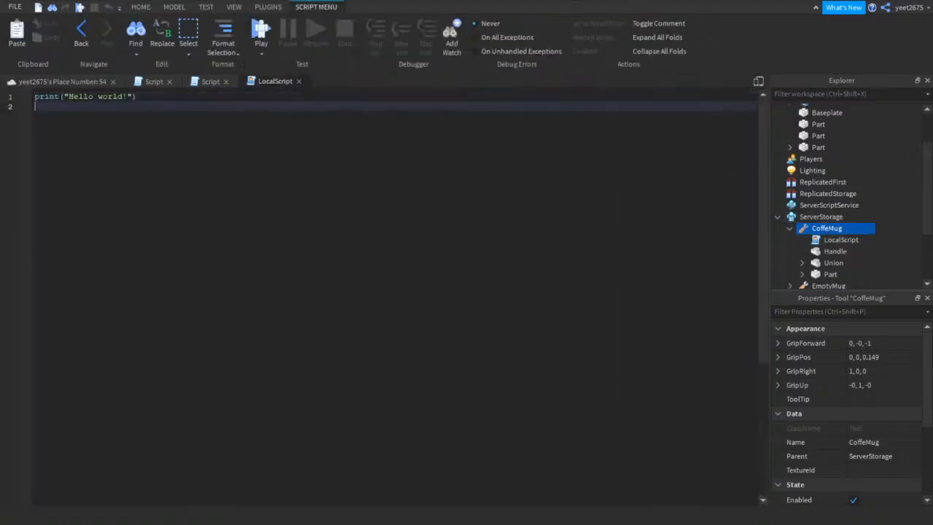
pyautogui.hotkey('ctrl', 'a')
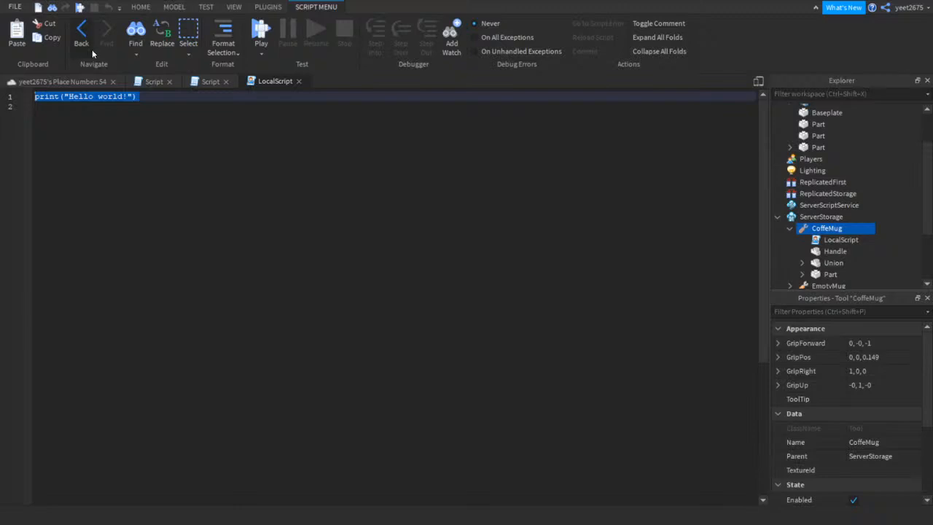
pyautogui.write('script.P')
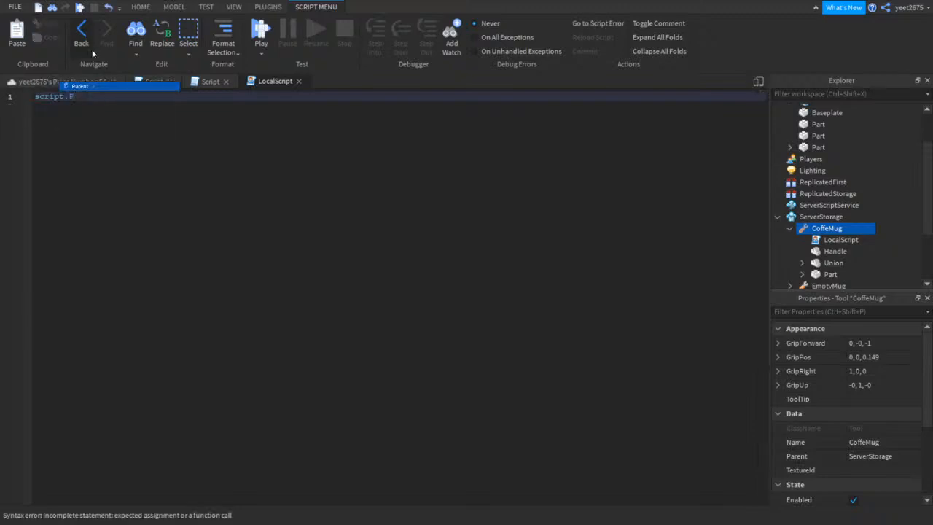
pyautogui.write('arent.Touc')
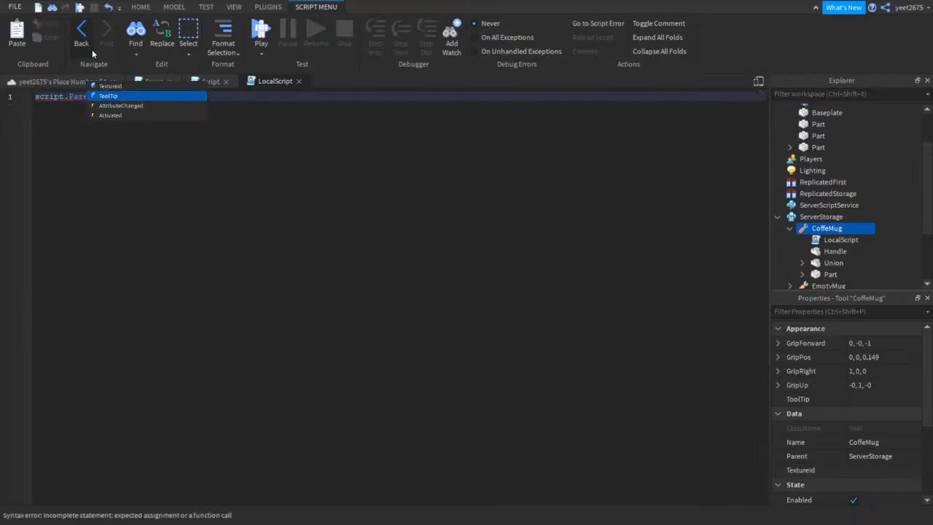
pyautogui.press('BackSpace')
pyautogui.press('BackSpace')
pyautogui.press('BackSpace')
pyautogui.press('BackSpace')
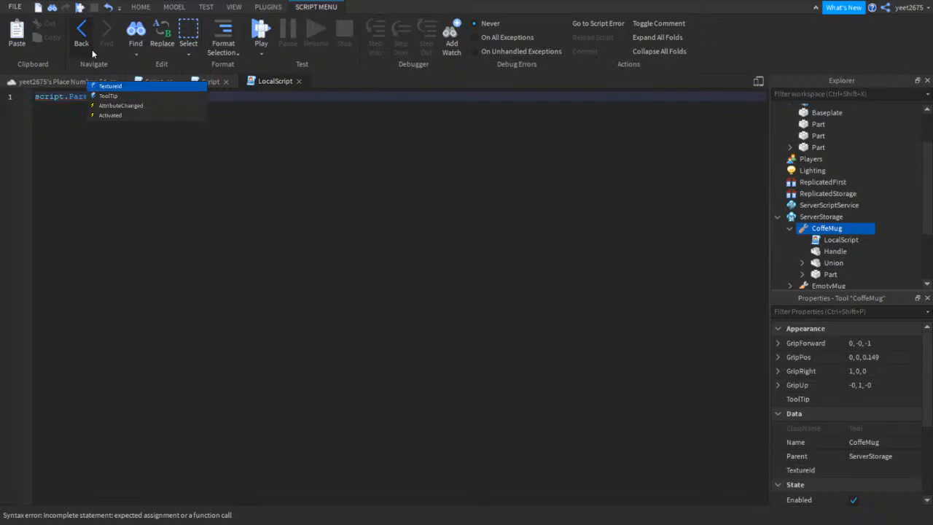
pyautogui.press('Down')
pyautogui.press('Down')
pyautogui.press('Down')
pyautogui.press('Tab')
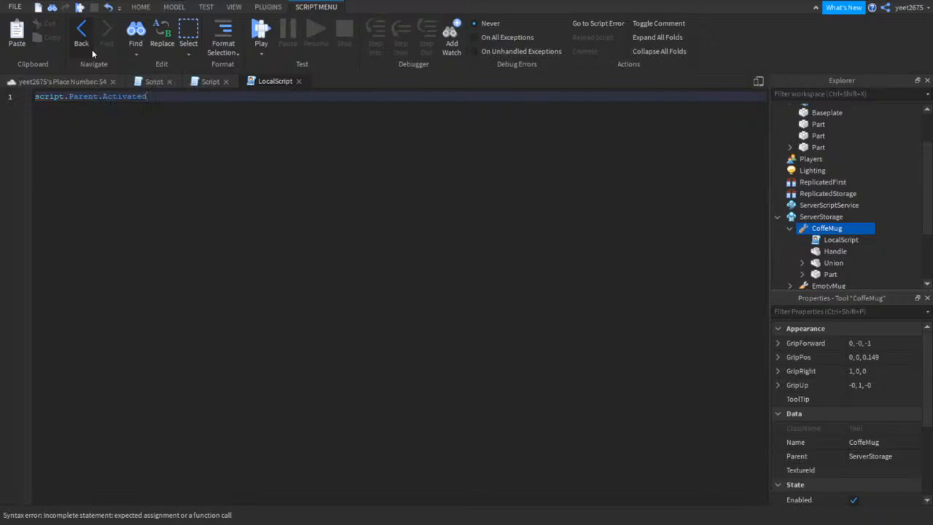
# Connect the Activated event to an empty function using :Connect(function()
pyautogui.write(':c')
pyautogui.press('Tab')
pyautogui.press('Right')
pyautogui.press('Return')
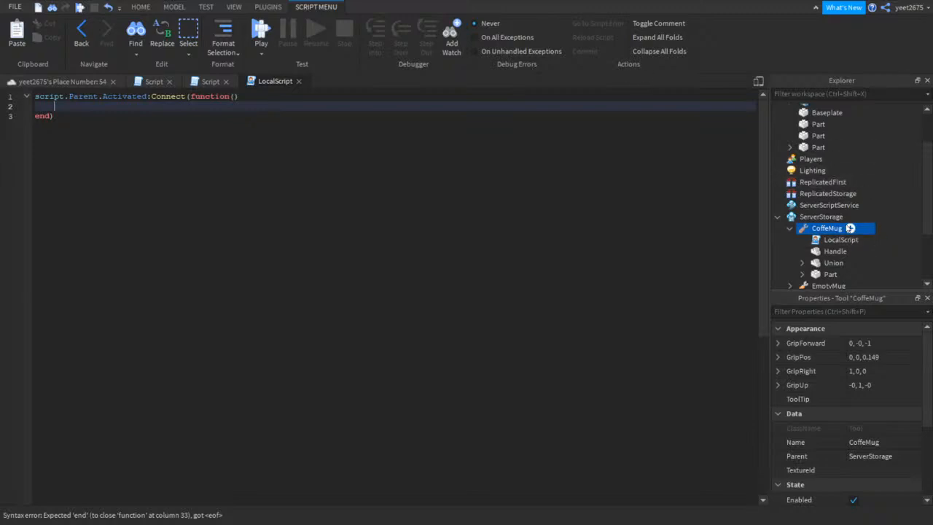
# Insert a RemoteEvent into the CoffeMug tool and rename it Animation
pyautogui.click(850, 228)
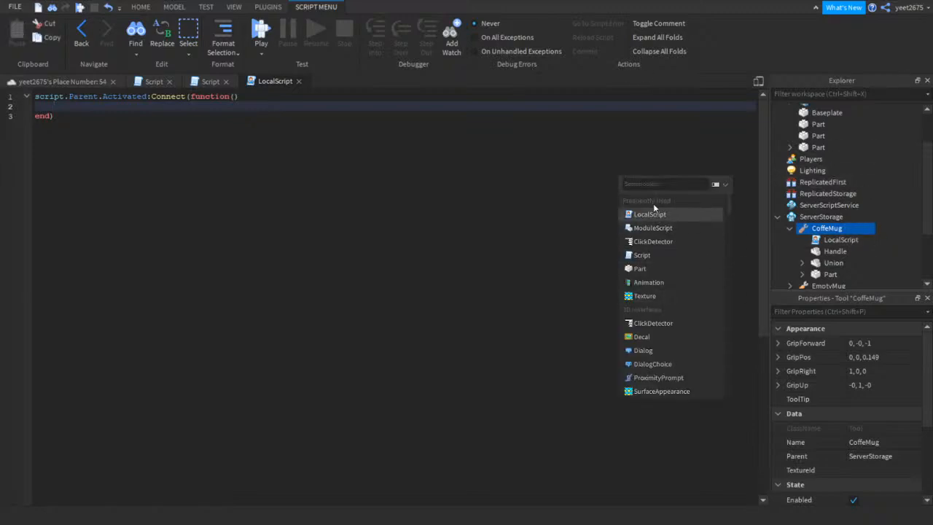
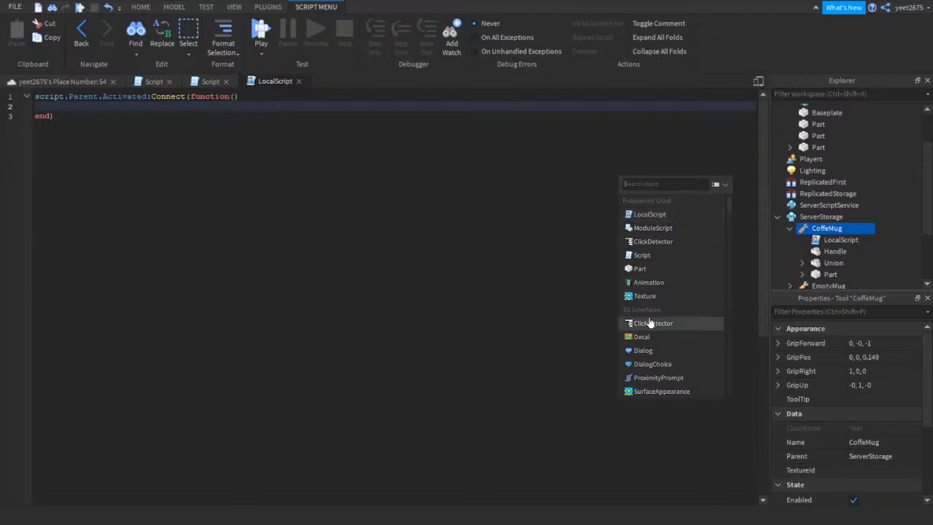
pyautogui.write('eve')
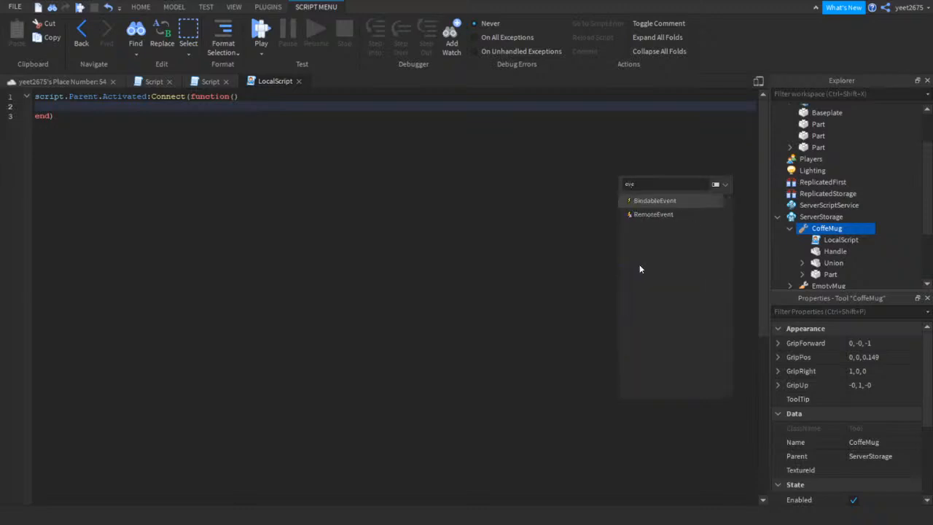
pyautogui.click(677, 213)
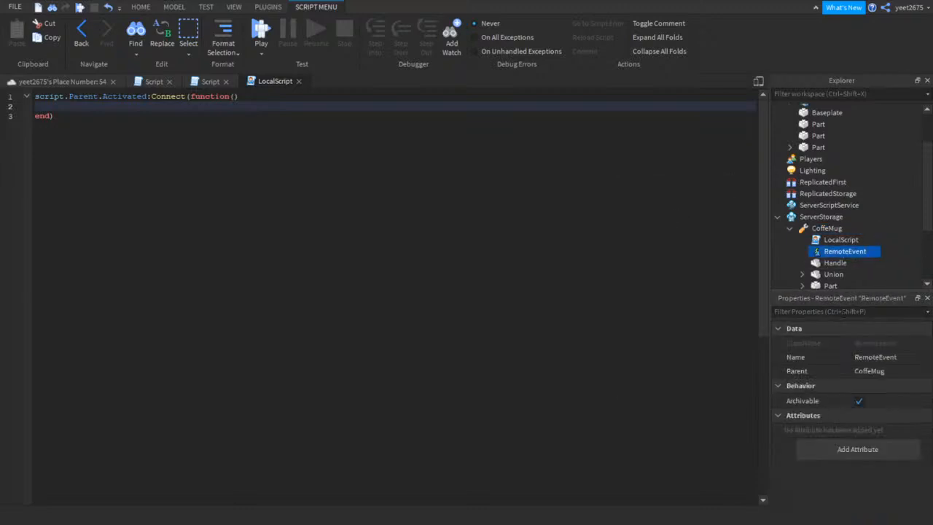
pyautogui.click(880, 353)
pyautogui.press('BackSpace')
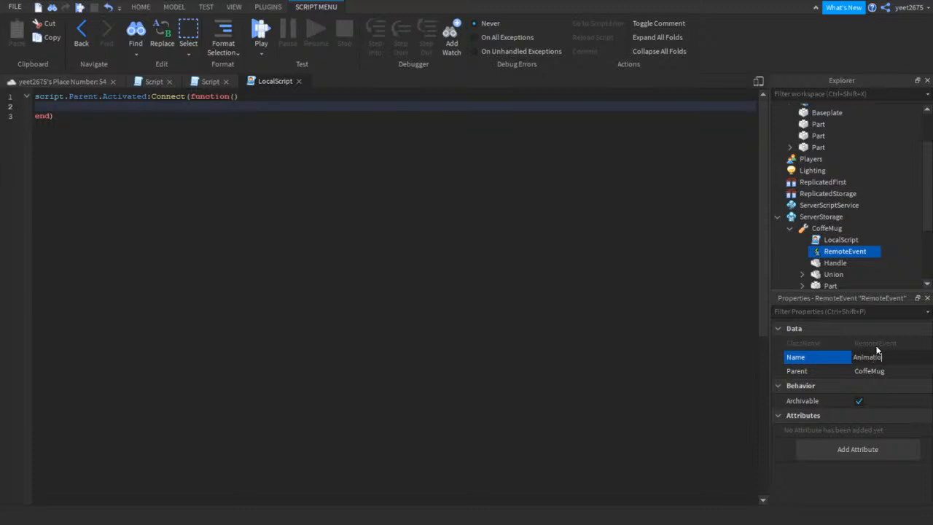
pyautogui.press('Return')
# Insert a server Script into the CoffeMug tool
pyautogui.click(836, 231)
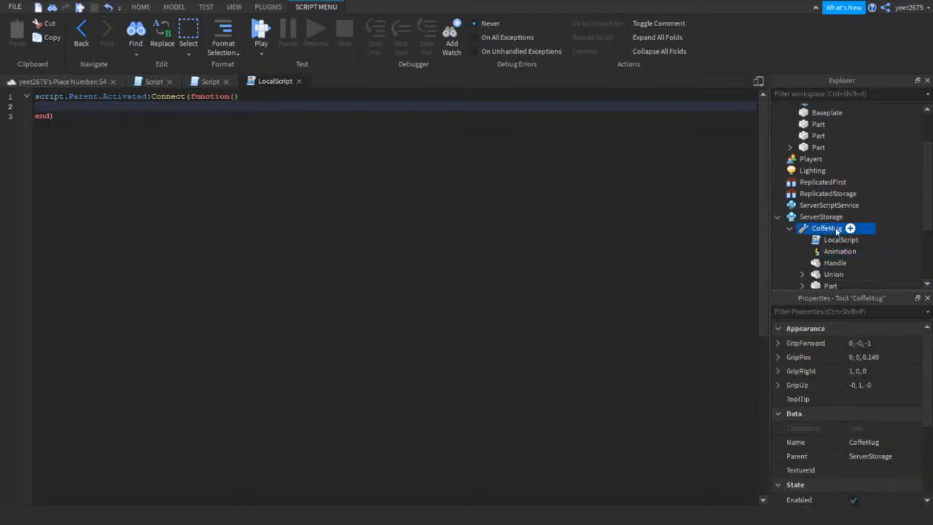
pyautogui.click(850, 228)
pyautogui.click(642, 202)
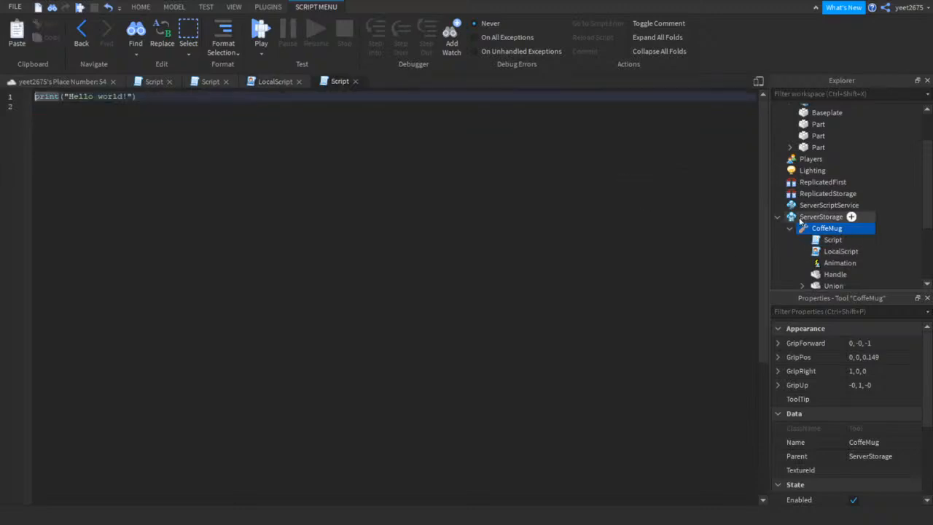
pyautogui.click(850, 240)
pyautogui.click(671, 205)
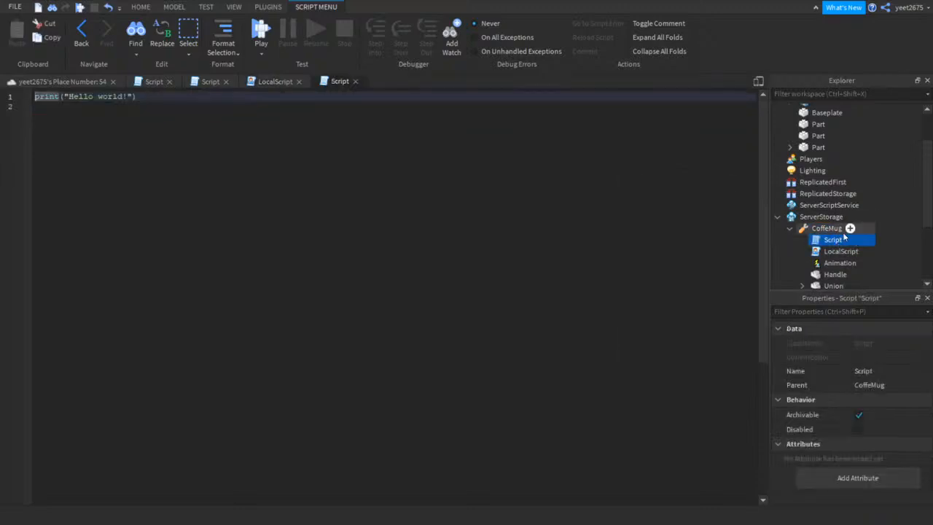
pyautogui.click(842, 262)
pyautogui.click(851, 250)
pyautogui.click(875, 343)
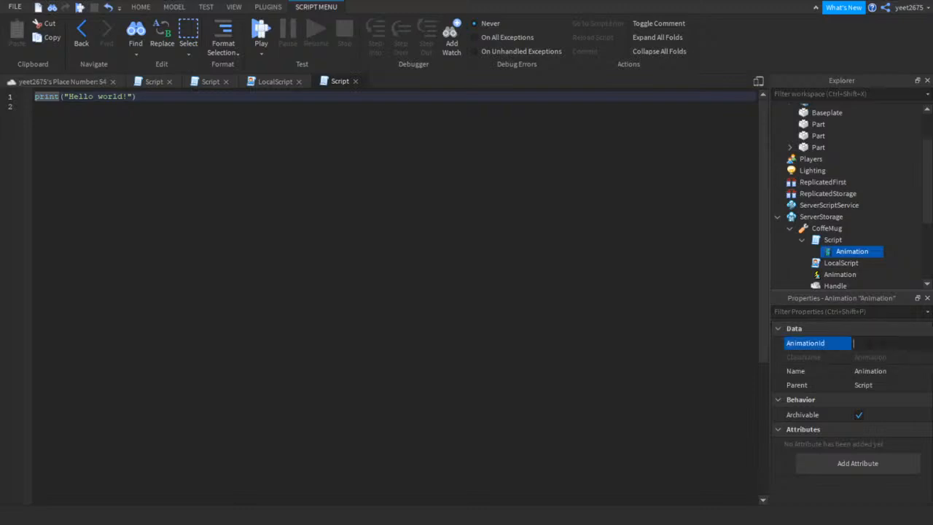
pyautogui.hotkey('ctrl', 'v')
pyautogui.press('Return')
pyautogui.moveTo(241, 160); pyautogui.dragTo(35, 96)
pyautogui.press('Delete')
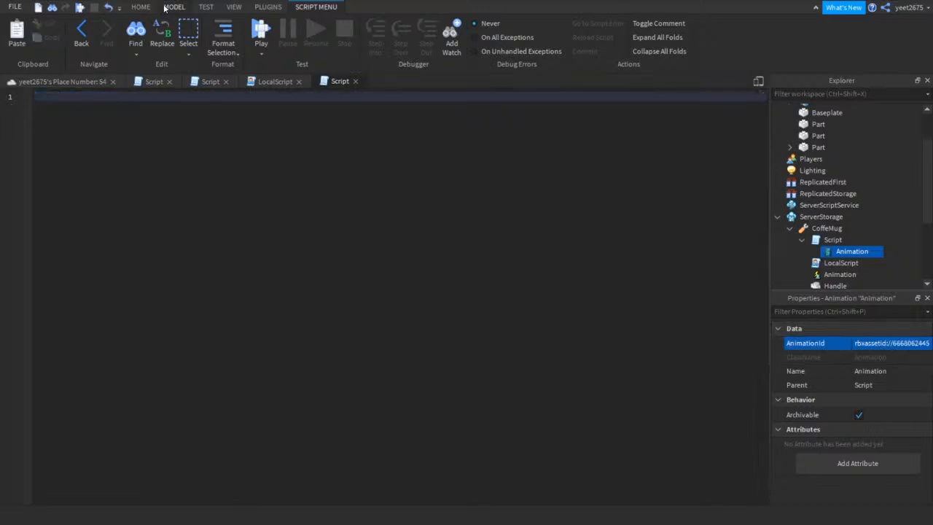
# In the LocalScript's Activated function, fire the remote event with script.Parent.Animation:FireServer()
pyautogui.click(275, 81)
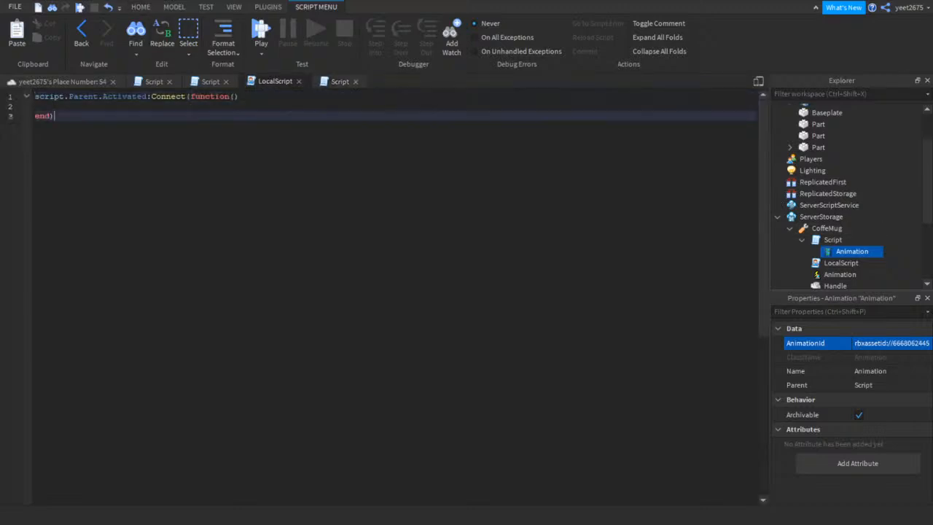
pyautogui.click(173, 106)
pyautogui.write('script.Parent/')
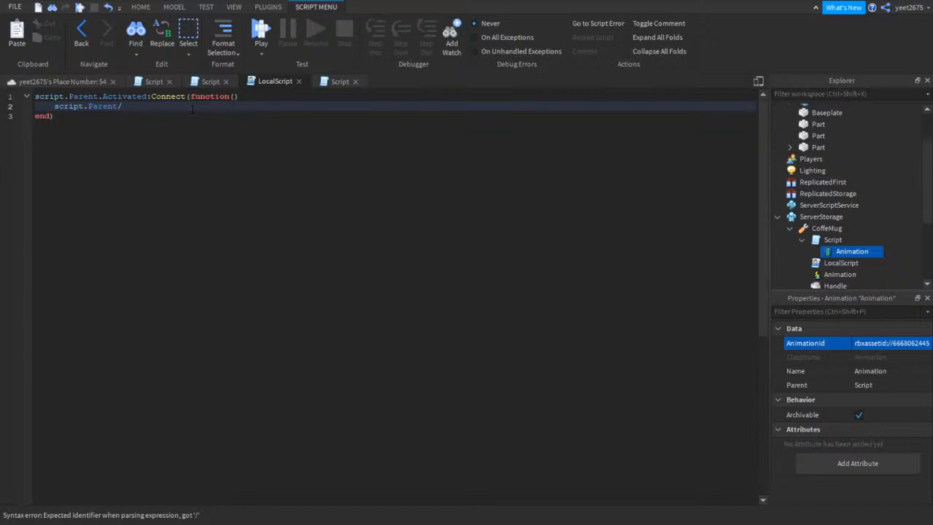
pyautogui.press('BackSpace')
pyautogui.write('.Animation')
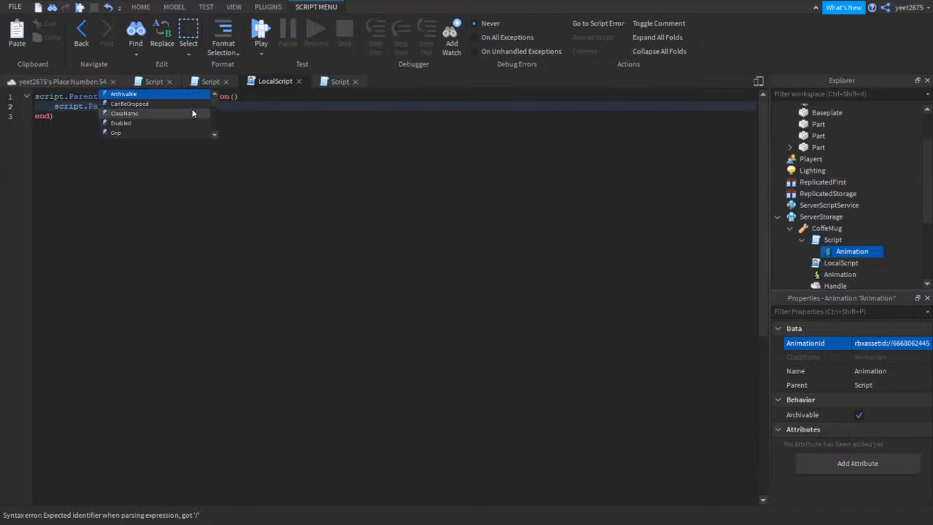
pyautogui.press('Tab')
pyautogui.write(':')
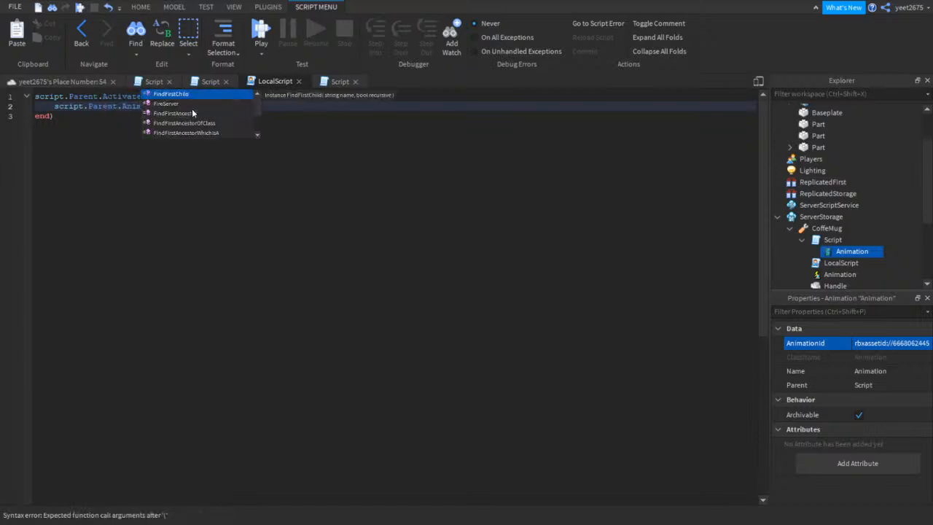
pyautogui.write('r')
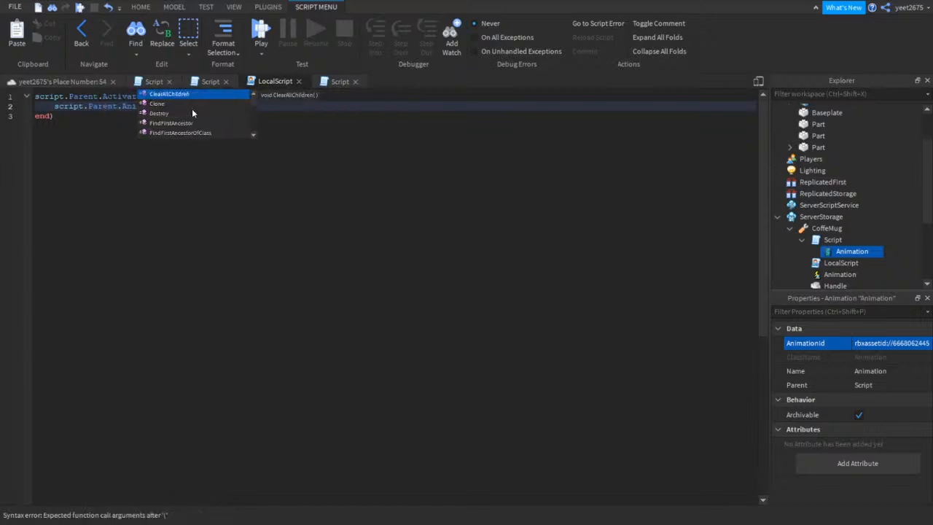
pyautogui.press('Tab')
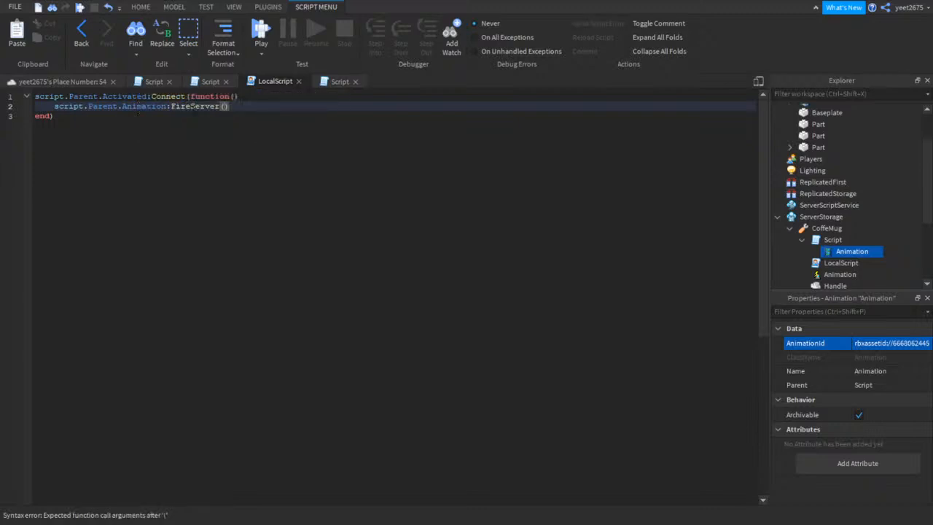
# Return to the CoffeMug tool's empty Script and close the two older Script documents
pyautogui.click(330, 81)
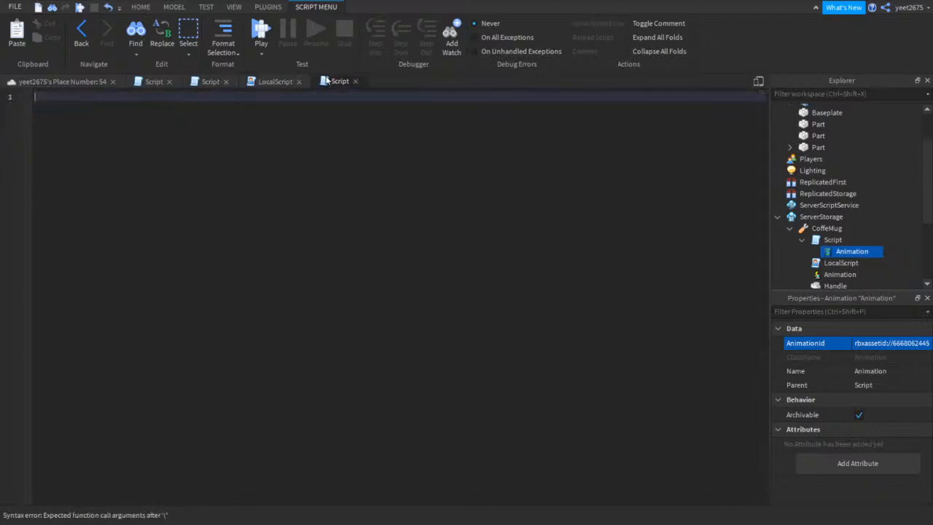
pyautogui.click(171, 81)
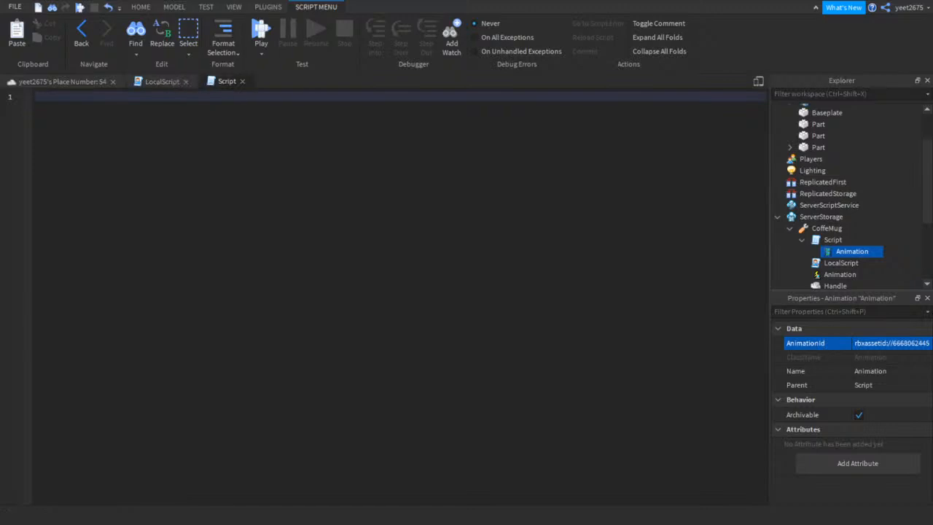
pyautogui.click(850, 239)
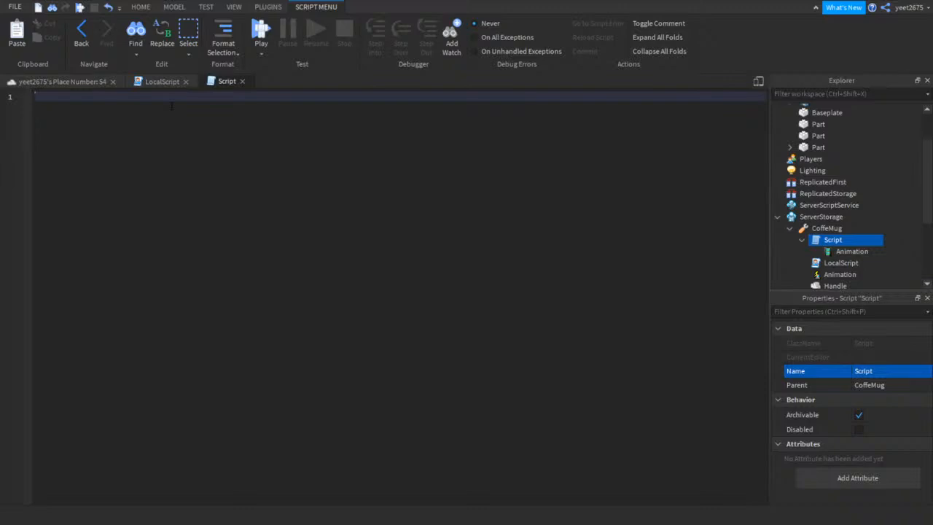
# Connect script.Parent.Animation.OnServerEvent to an empty function that takes Player as its parameter
pyautogui.write('script.Parent')
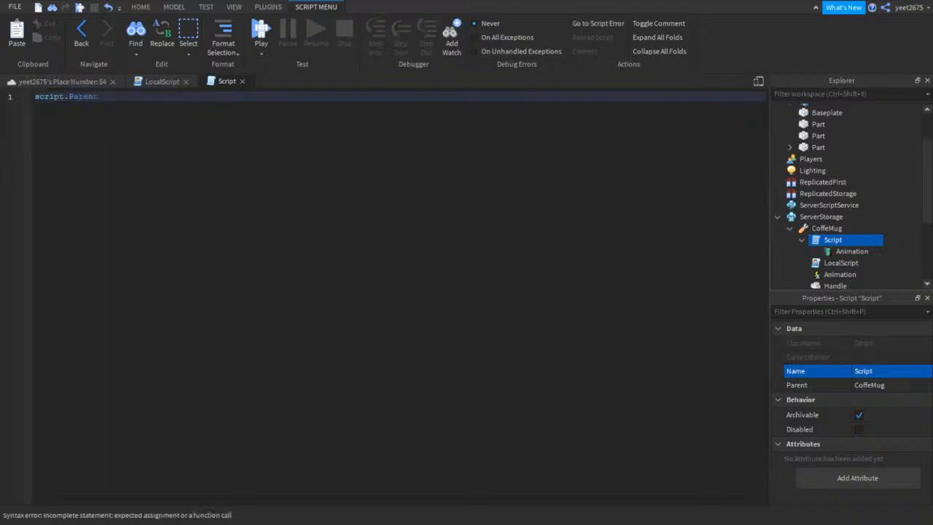
pyautogui.write('.Anim')
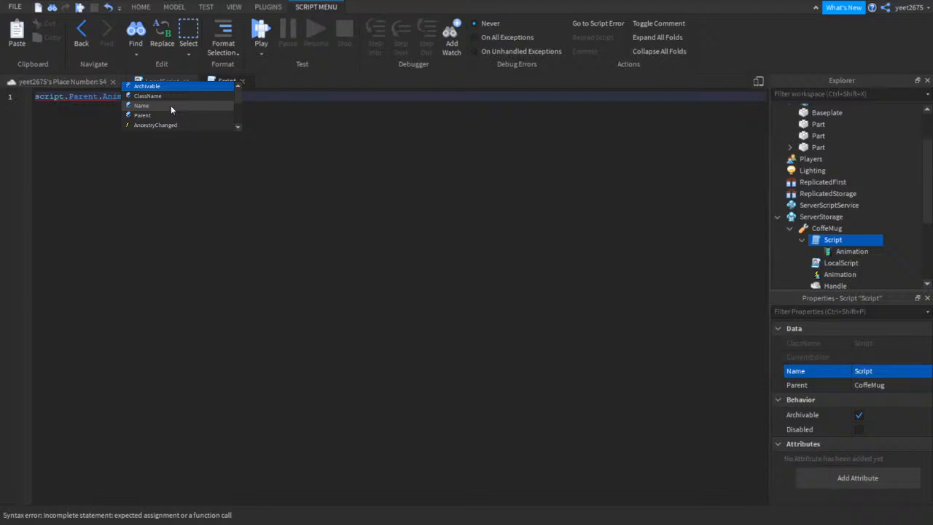
pyautogui.write('ation.OnServerEvent')
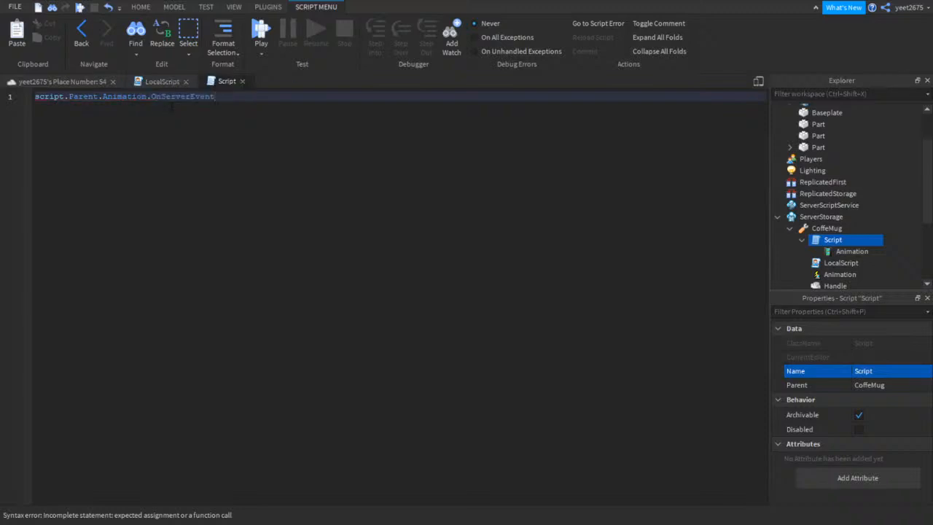
pyautogui.write(':Connect(DateTi')
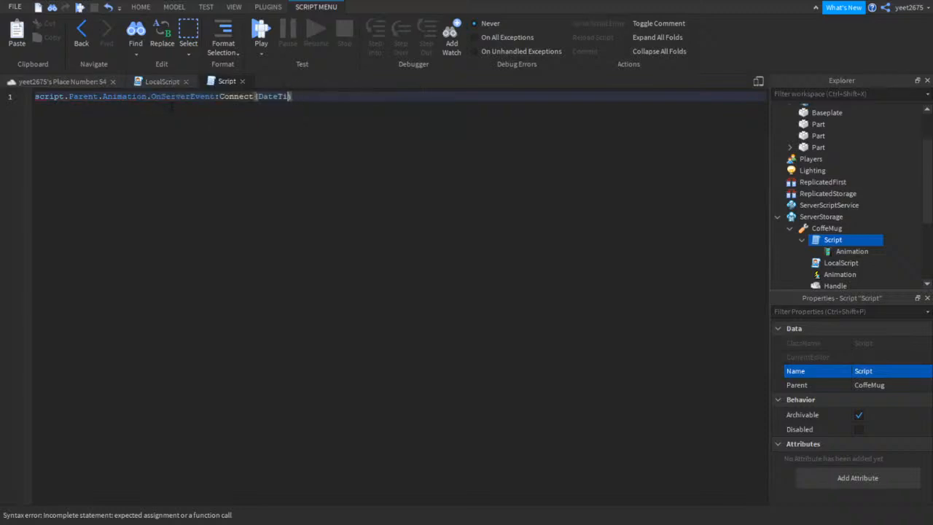
pyautogui.press('BackSpace')
pyautogui.press('BackSpace')
pyautogui.press('BackSpace')
pyautogui.press('BackSpace')
pyautogui.press('BackSpace')
pyautogui.press('BackSpace')
pyautogui.write('function(Player')
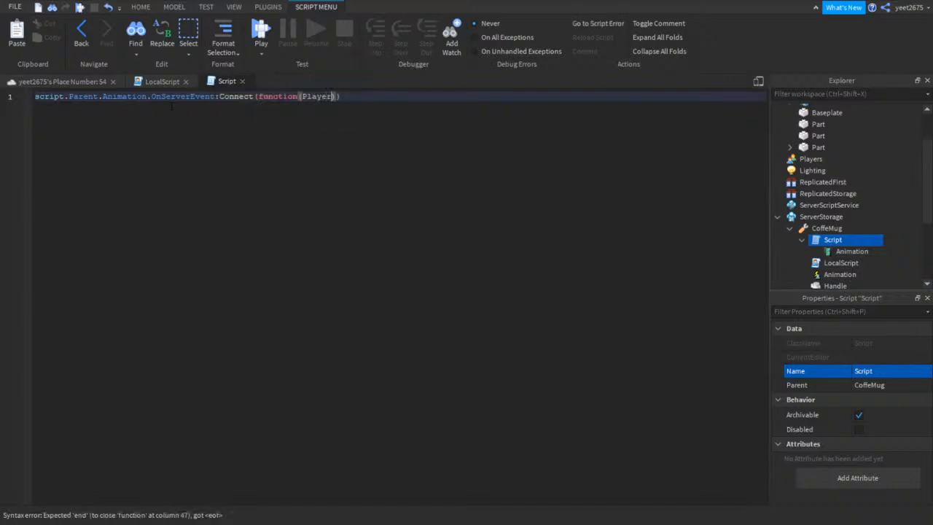
pyautogui.press('End')
pyautogui.press('Return')
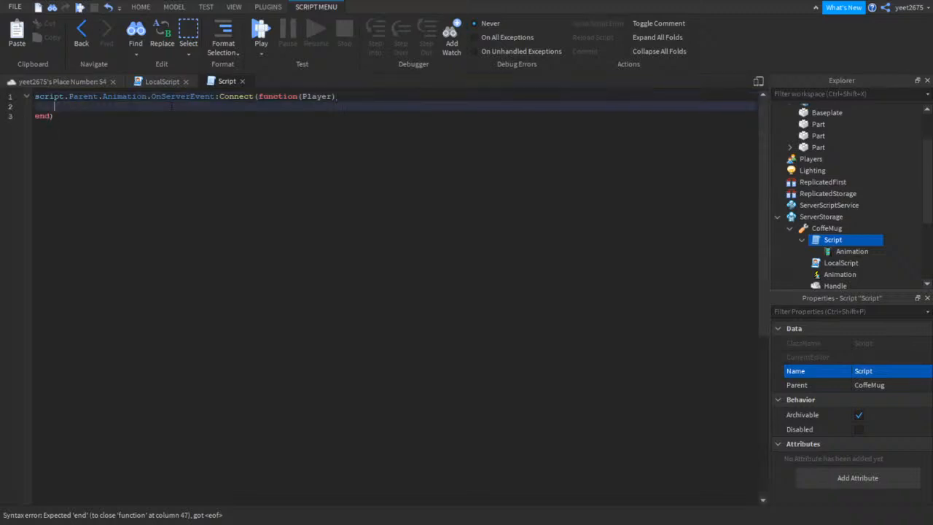
pyautogui.press('Return')
pyautogui.press('BackSpace')
# Inside the function, declare local Hum = game.Workspace:FindFirstChild(Player.Name).Humanoid
pyautogui.write('local Hum')
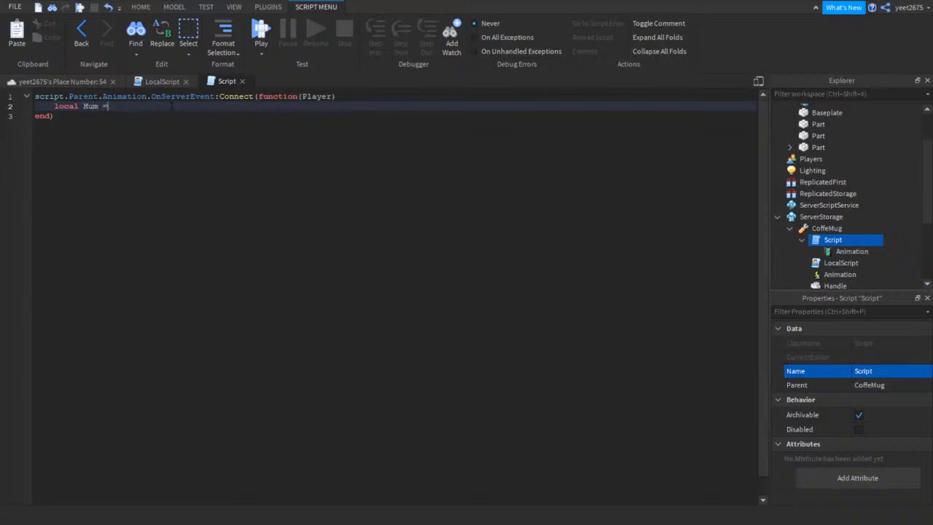
pyautogui.write(' = game.Workspace.')
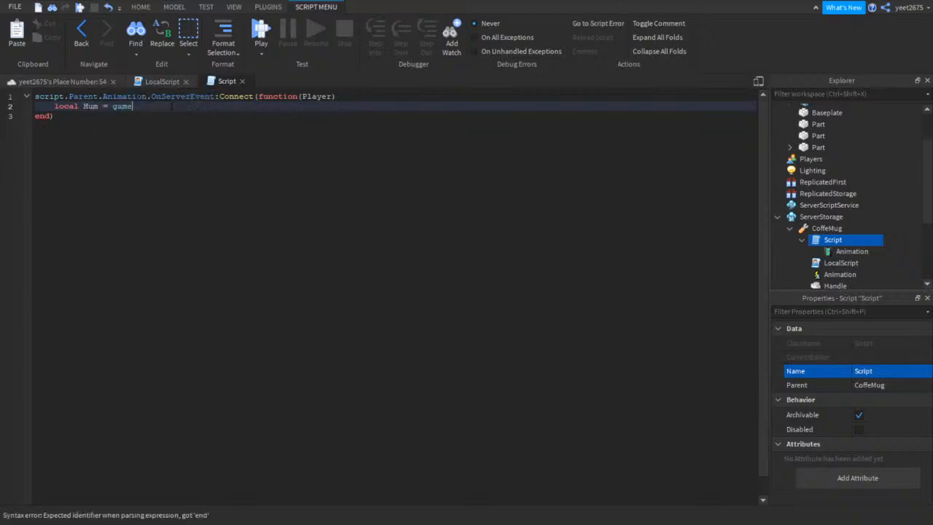
pyautogui.press('BackSpace')
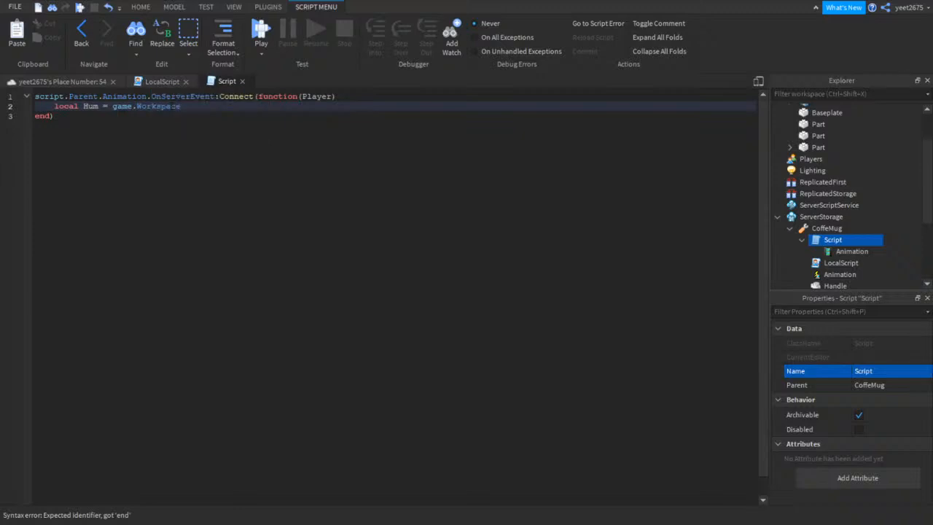
pyautogui.write(':FindFirstChild(')
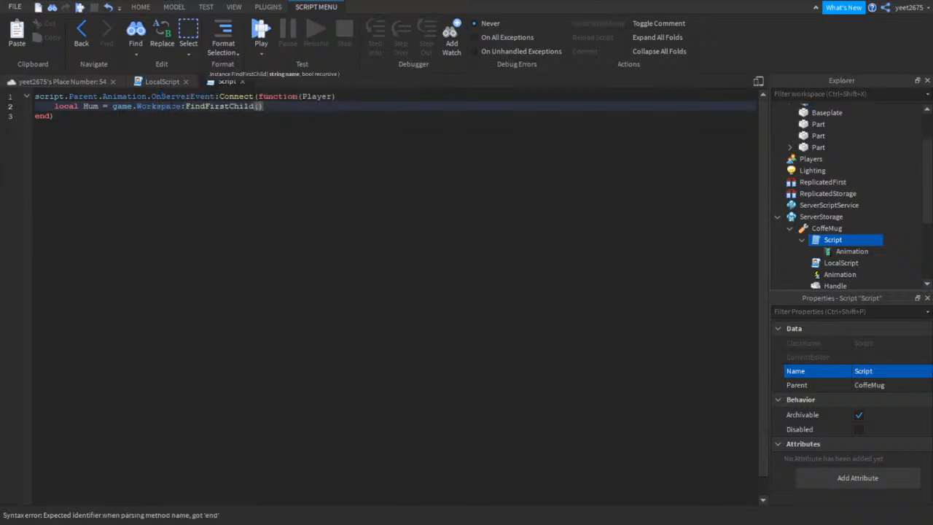
pyautogui.write('Player.Na')
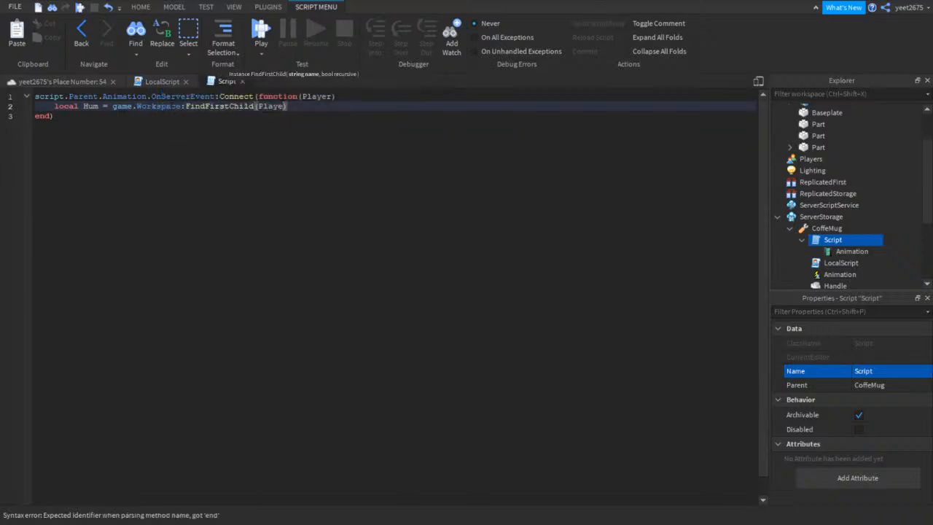
pyautogui.write('me).')
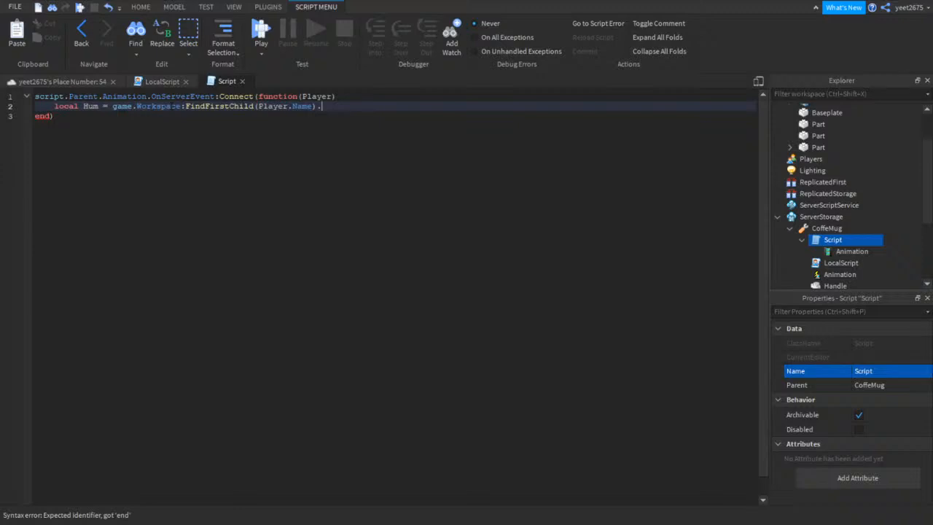
pyautogui.write('H')
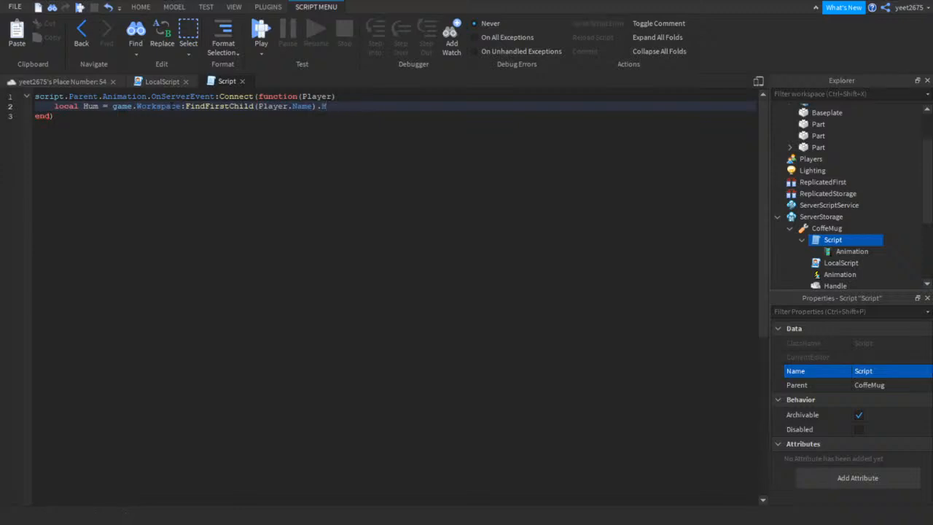
pyautogui.write('umanoid')
pyautogui.press('Return')
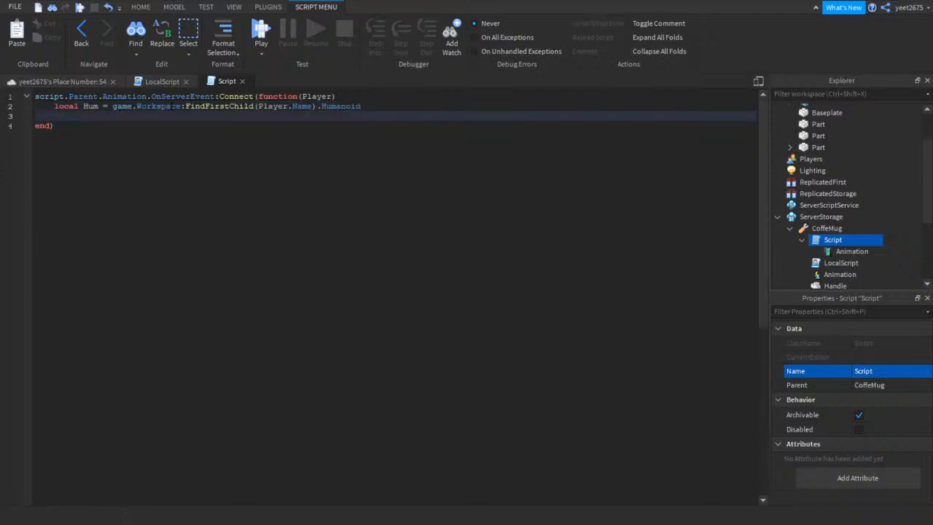
# Declare local Animation = Hum:LoadAnimation(script.Animation) below the Hum variable in the event function
pyautogui.write('local Animat')
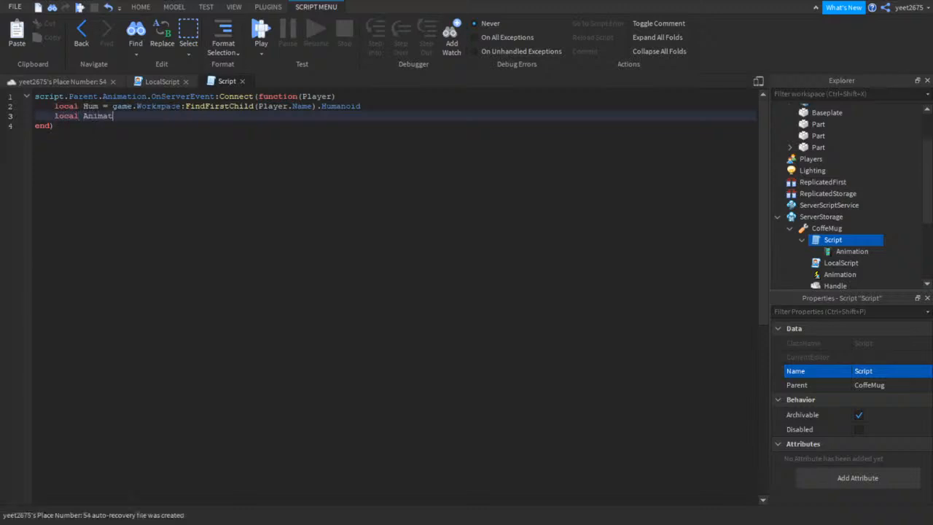
pyautogui.write('ion = Hum:LoadAnimat')
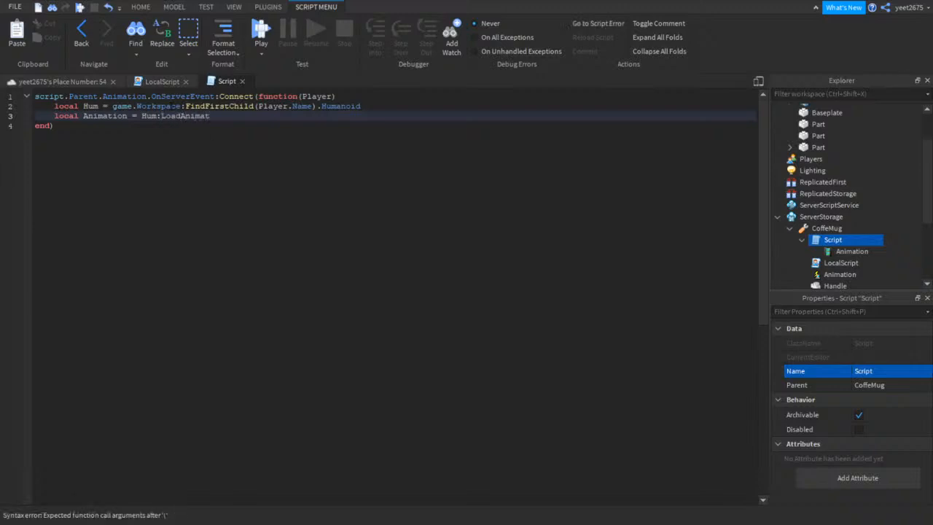
pyautogui.write('ion()')
pyautogui.write('a')
pyautogui.write('script')
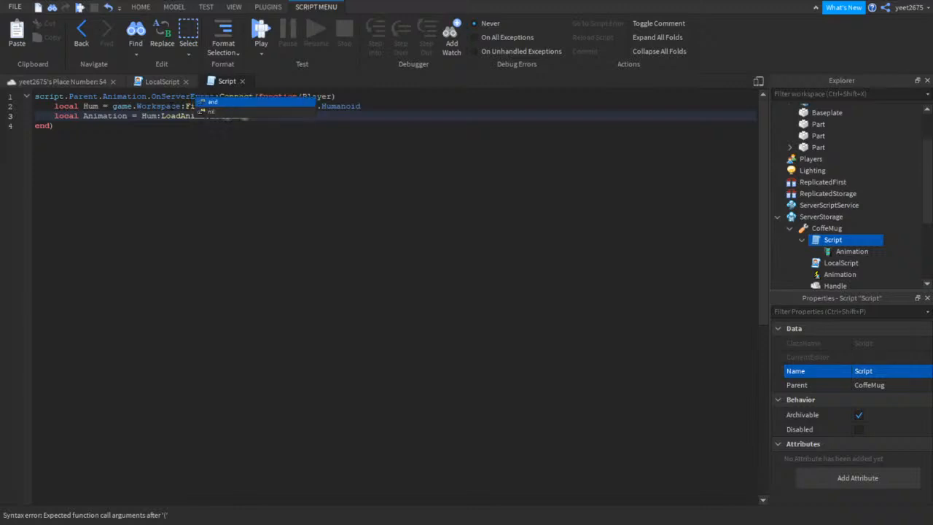
pyautogui.write('.Animation')
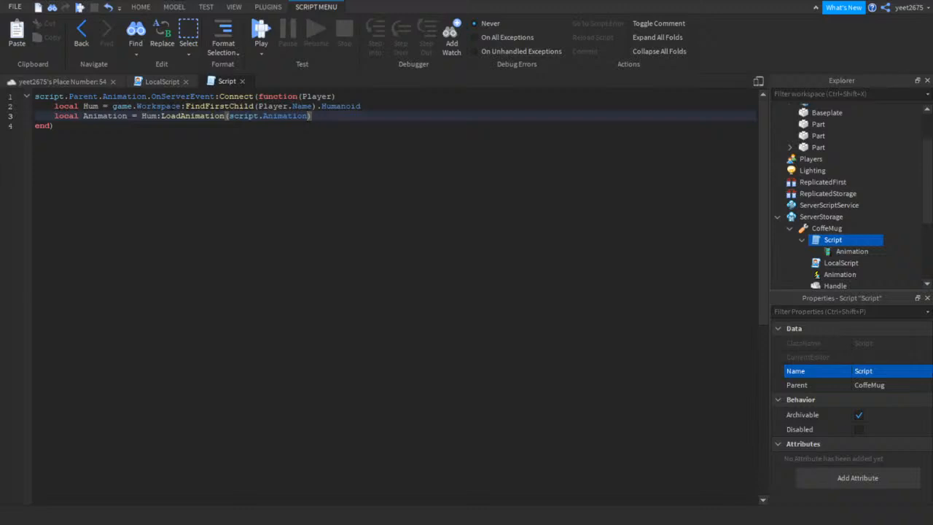
# Add Animation:Play() to the event function, separated from the local variables by a blank line
pyautogui.press('Return')
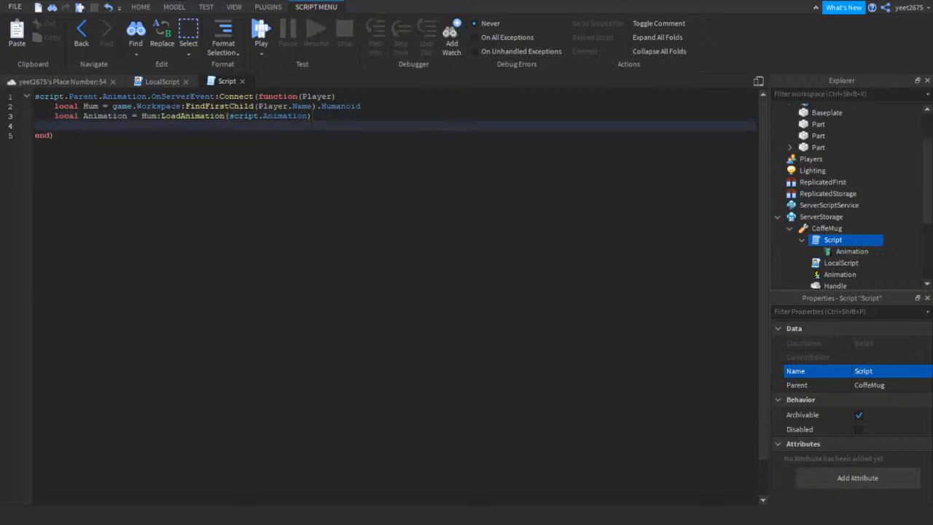
pyautogui.press('Return')
pyautogui.write('Anim')
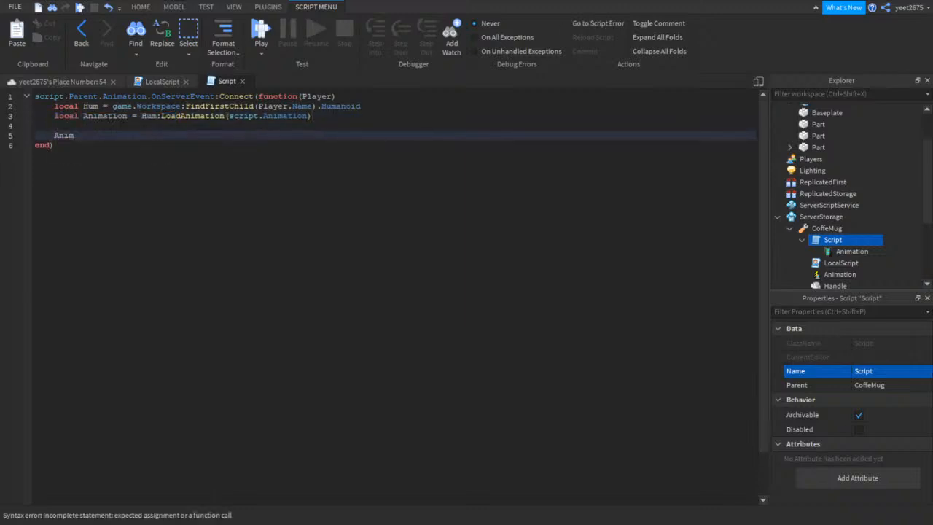
pyautogui.press('BackSpace')
pyautogui.press('BackSpace')
pyautogui.write('anim')
pyautogui.press('BackSpace')
pyautogui.press('BackSpace')
pyautogui.press('BackSpace')
pyautogui.press('BackSpace')
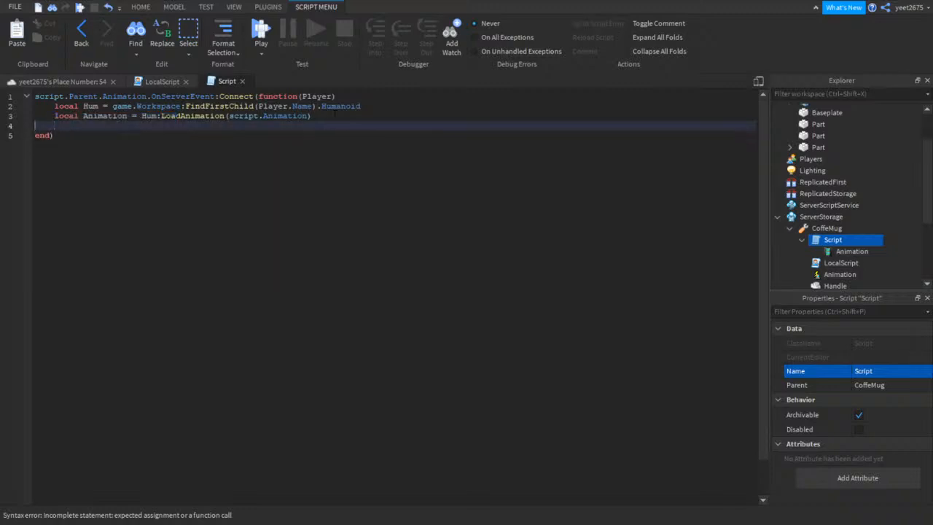
pyautogui.press('Return')
pyautogui.write('Animation')
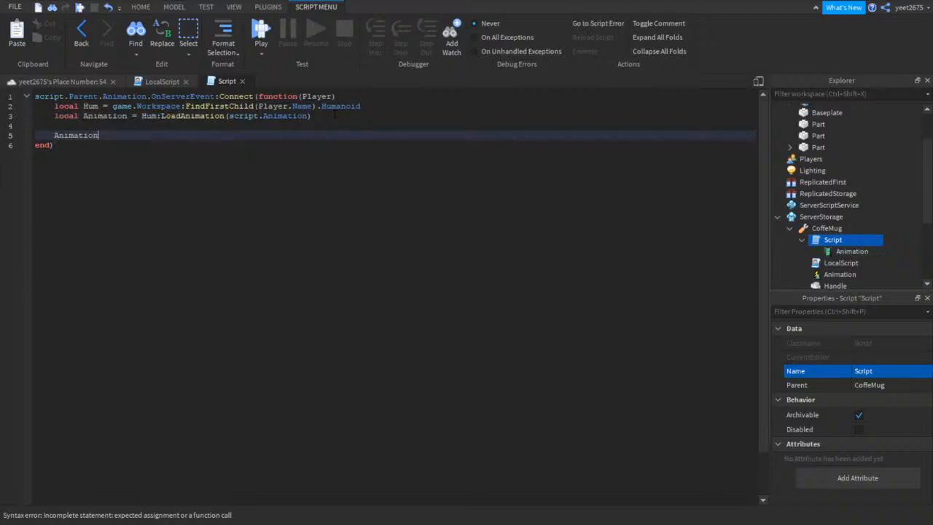
pyautogui.write(':Play()')
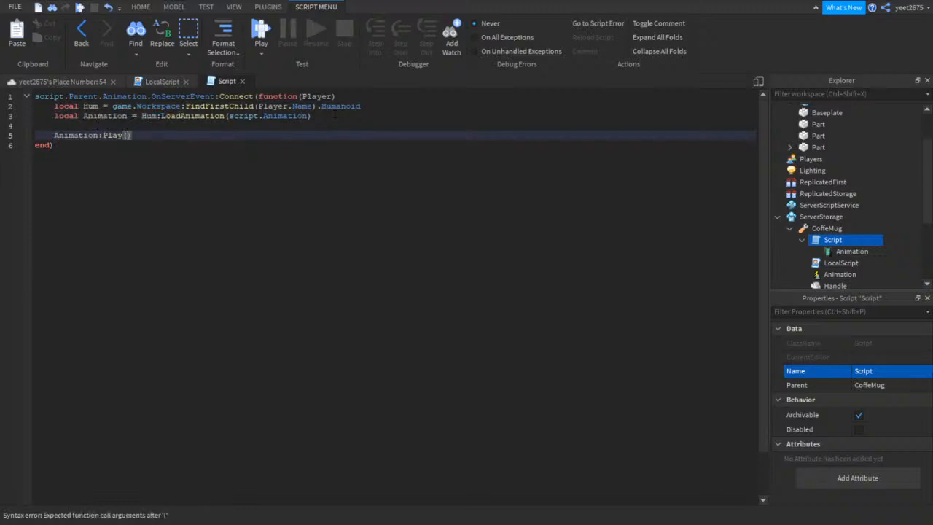
pyautogui.press('Up')
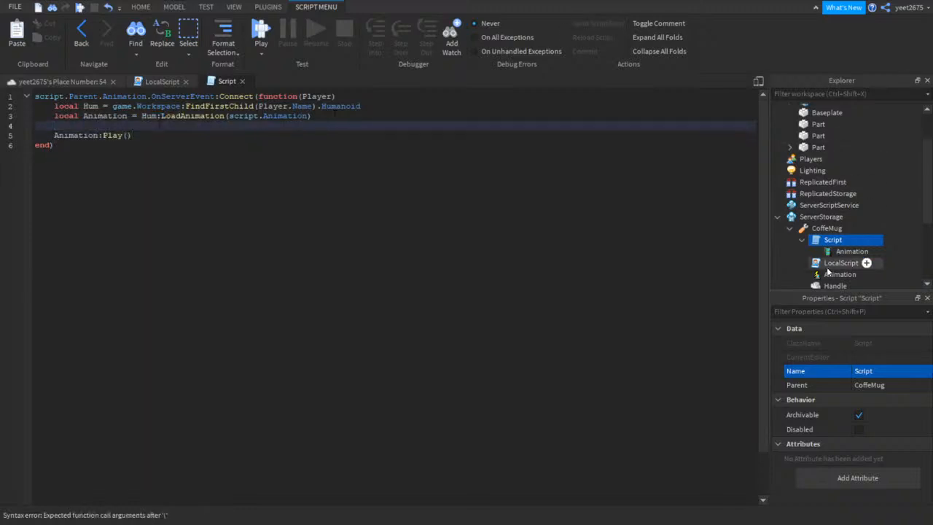
# Start a playtest of the place, pick up the empty mug and fill it at the coffee machine
pyautogui.click(62, 81)
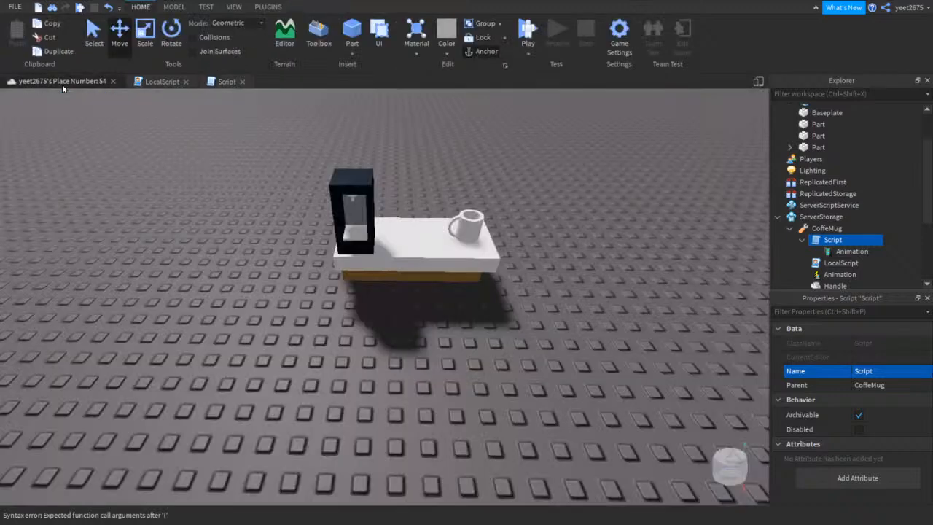
pyautogui.click(80, 7)
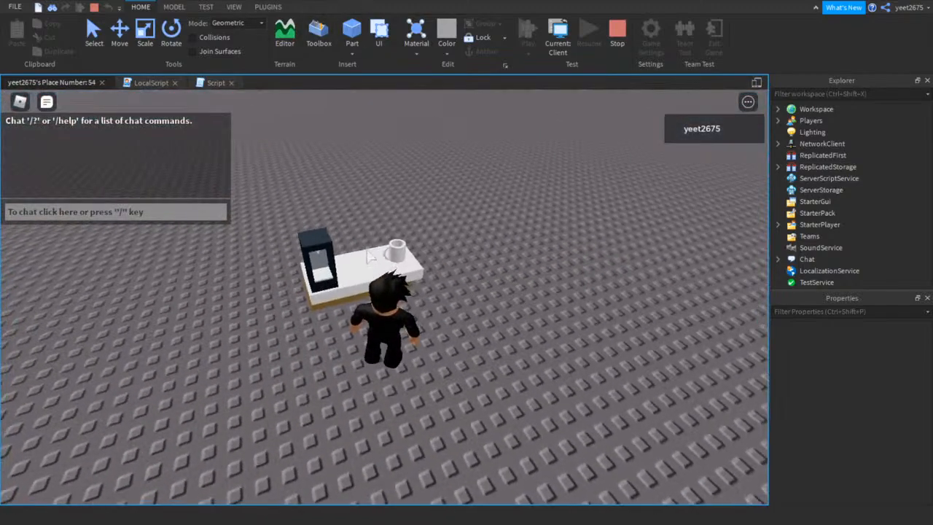
pyautogui.click(399, 254)
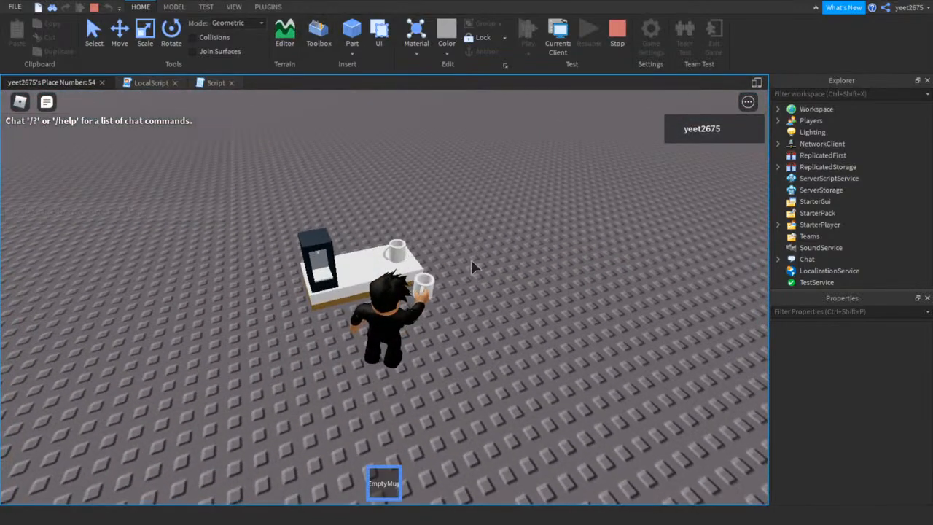
pyautogui.moveTo(475, 261); pyautogui.dragTo(468, 262, button='right')
pyautogui.press('a')
pyautogui.press('w')
pyautogui.click(398, 291)
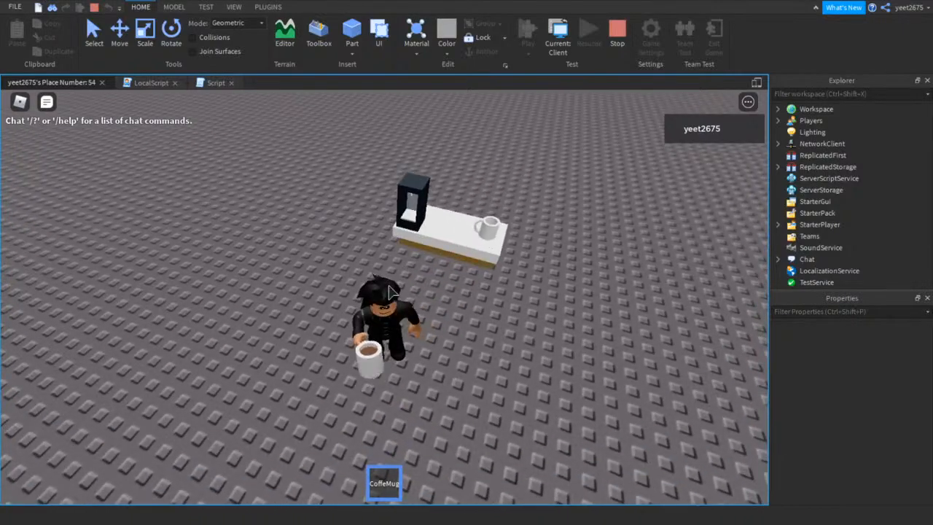
# Activate the filled mug repeatedly to check the sipping animation from several angles, and return to the CoffeMug Script with the playtest stopped
pyautogui.moveTo(398, 291); pyautogui.dragTo(392, 292, button='right')
pyautogui.click(398, 291)
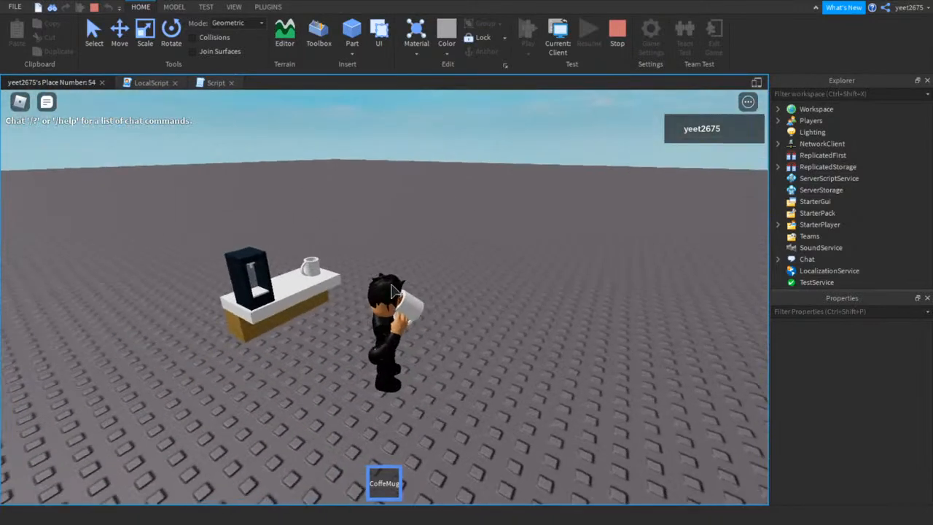
pyautogui.click(392, 291)
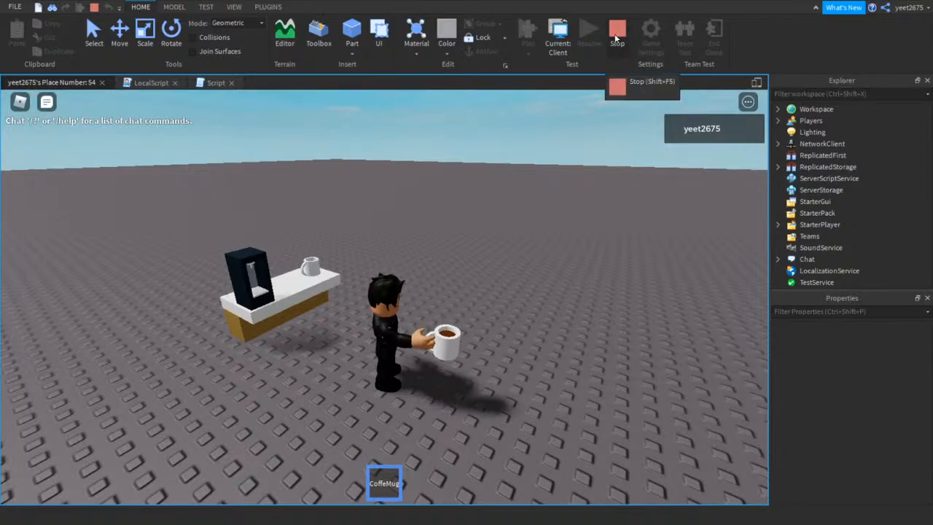
pyautogui.click(441, 142)
pyautogui.moveTo(442, 144); pyautogui.dragTo(441, 144, button='right')
pyautogui.click(441, 144)
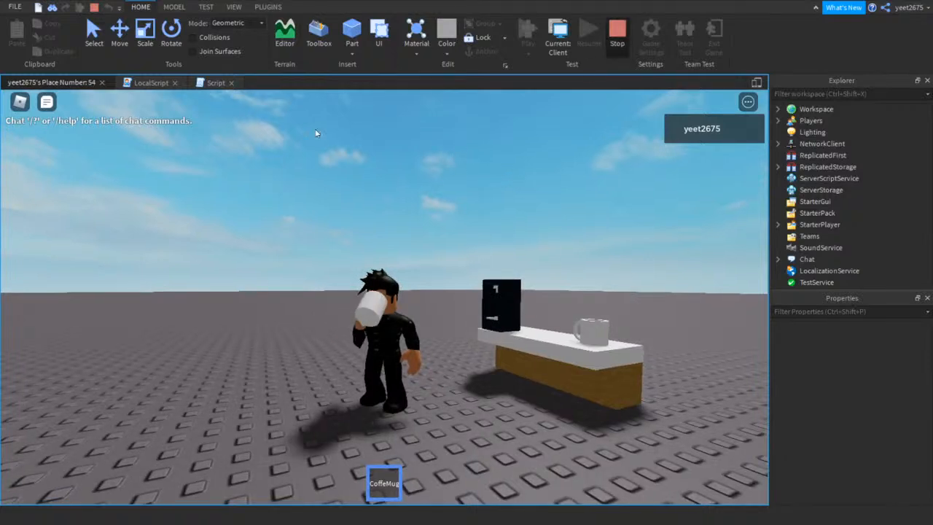
pyautogui.click(218, 84)
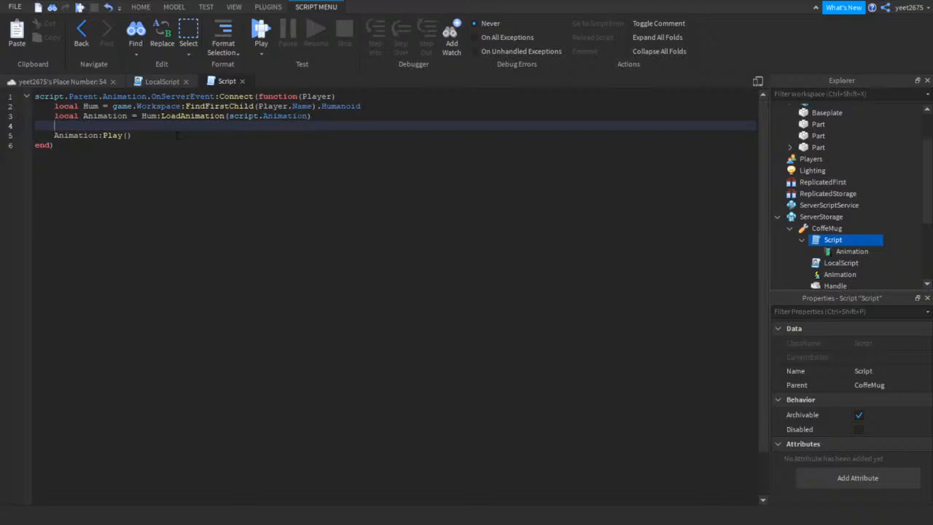
pyautogui.click(347, 96)
pyautogui.press('Return')
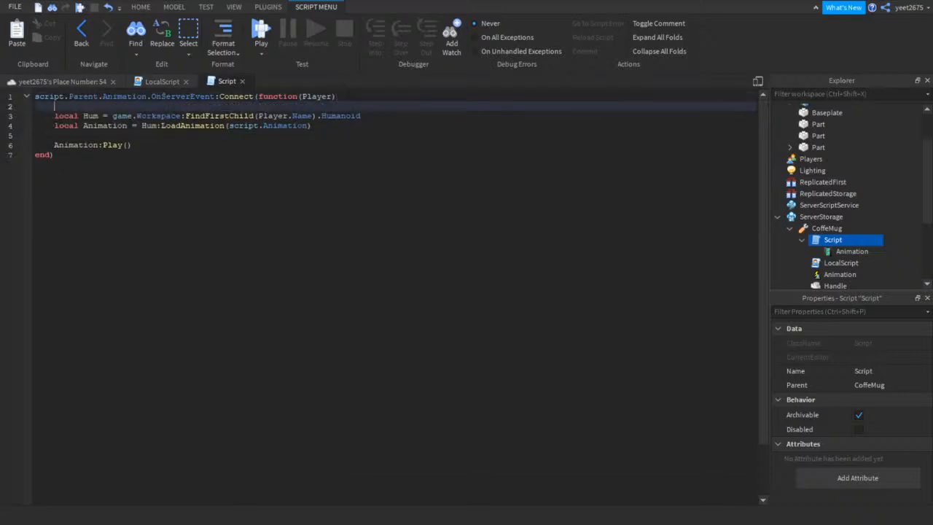
pyautogui.press('BackSpace')
pyautogui.press('BackSpace')
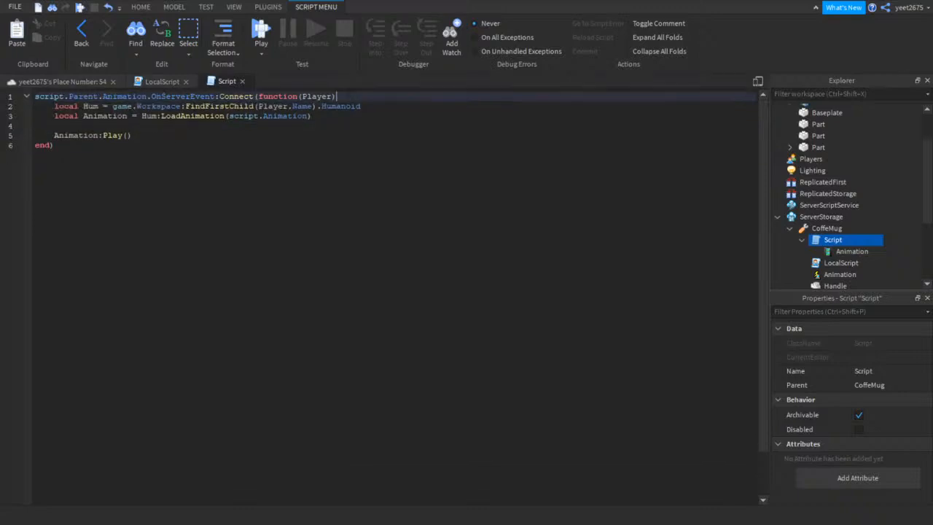
# Declare local debounce = false at the start of the script, above the OnServerEvent connection, with a blank line between them
pyautogui.click(35, 96)
pyautogui.press('Return')
pyautogui.press('Up')
pyautogui.press('Return')
pyautogui.press('Up')
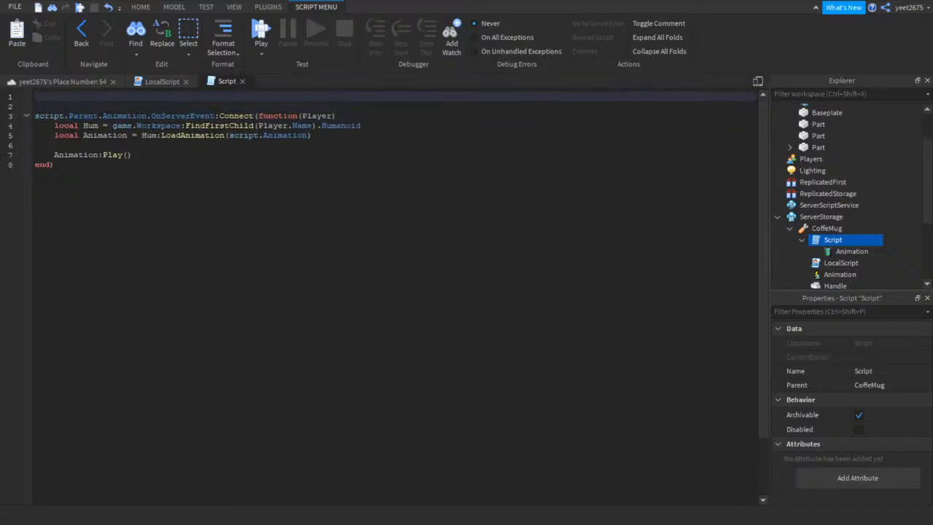
pyautogui.write('local debounce = func')
pyautogui.press('BackSpace')
pyautogui.press('BackSpace')
pyautogui.press('BackSpace')
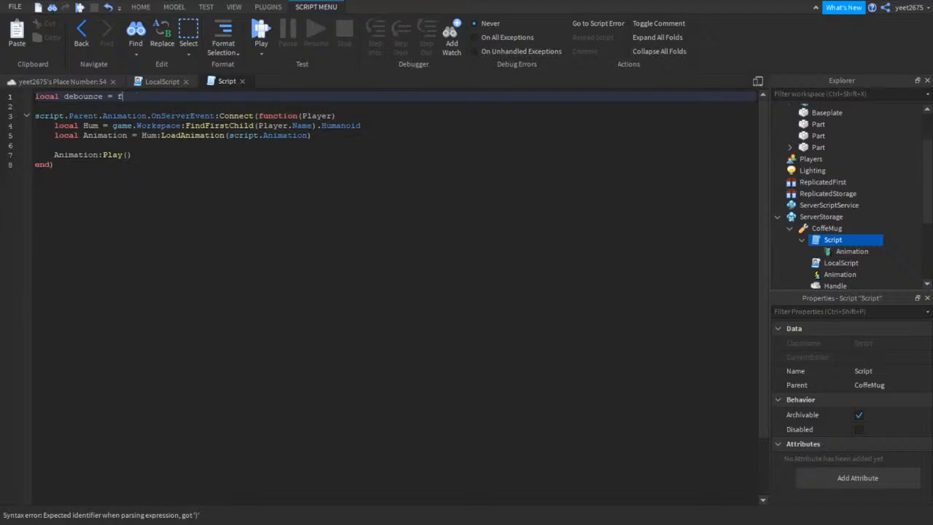
pyautogui.write('alse')
# Wrap the event function's body in an if debounce == false then block, closed after Animation:Play()
pyautogui.click(346, 116)
pyautogui.press('Return')
pyautogui.write('if debounce')
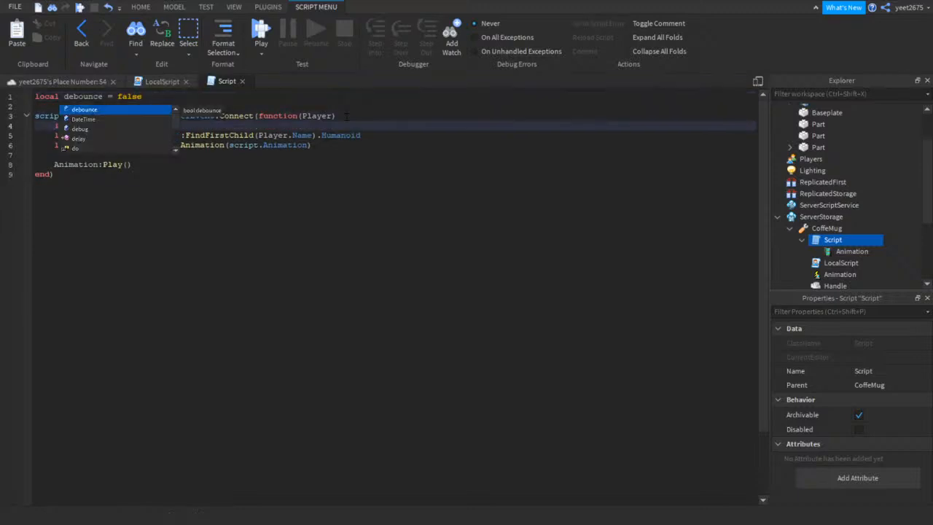
pyautogui.write(' == false then')
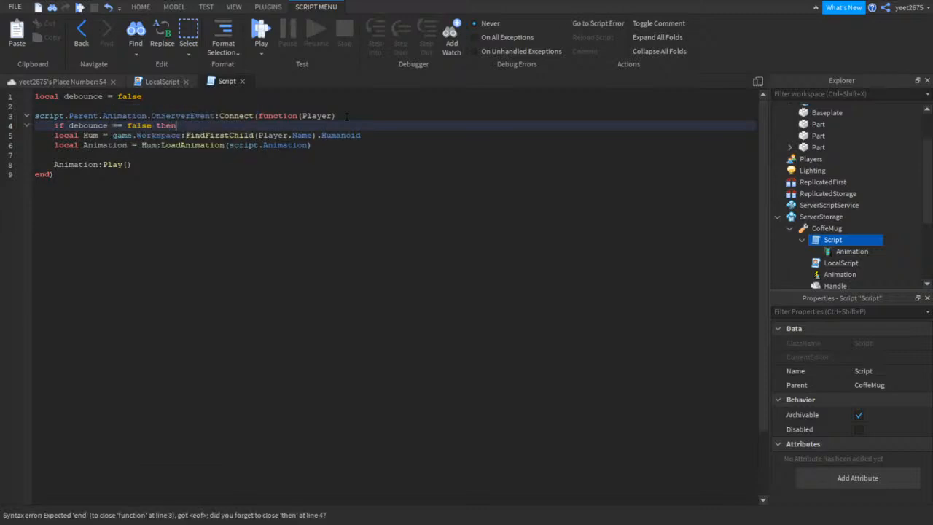
pyautogui.click(140, 166)
pyautogui.press('Return')
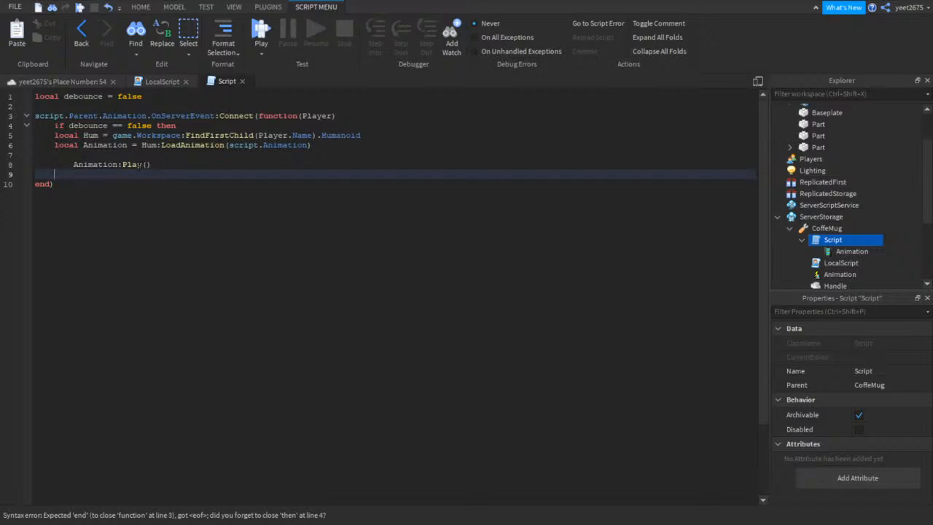
pyautogui.write('end')
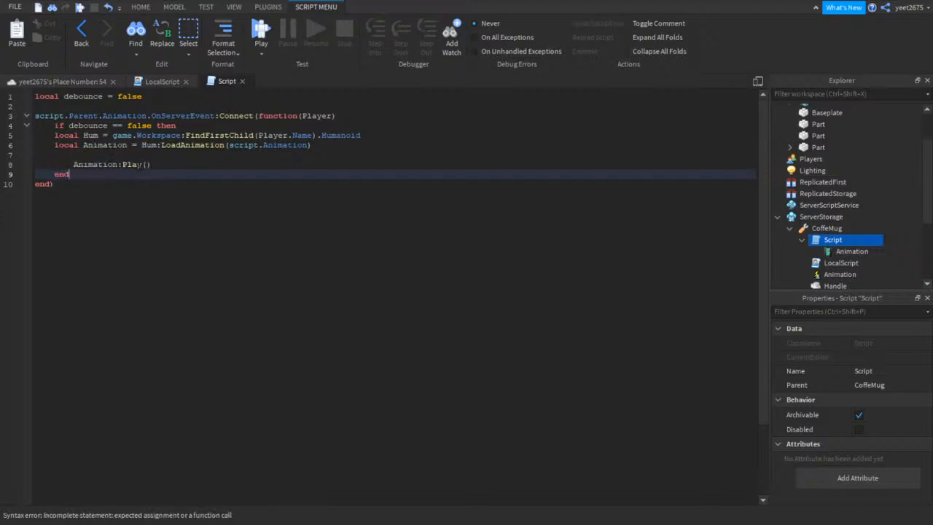
pyautogui.moveTo(75, 174); pyautogui.dragTo(59, 155)
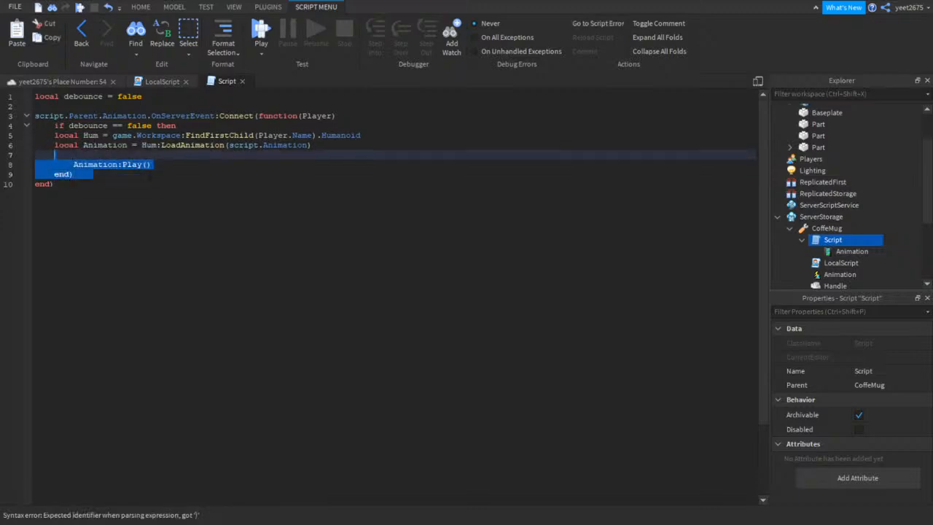
pyautogui.click(159, 170)
# Set debounce = true as the first line of the if block and remove the extra end inserted below it
pyautogui.click(191, 125)
pyautogui.press('Return')
pyautogui.write('debounce ')
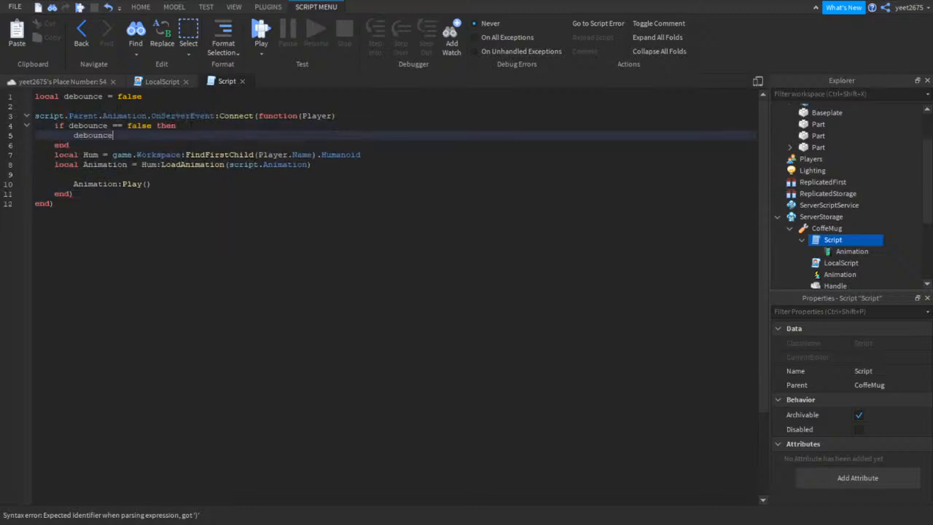
pyautogui.write('= true')
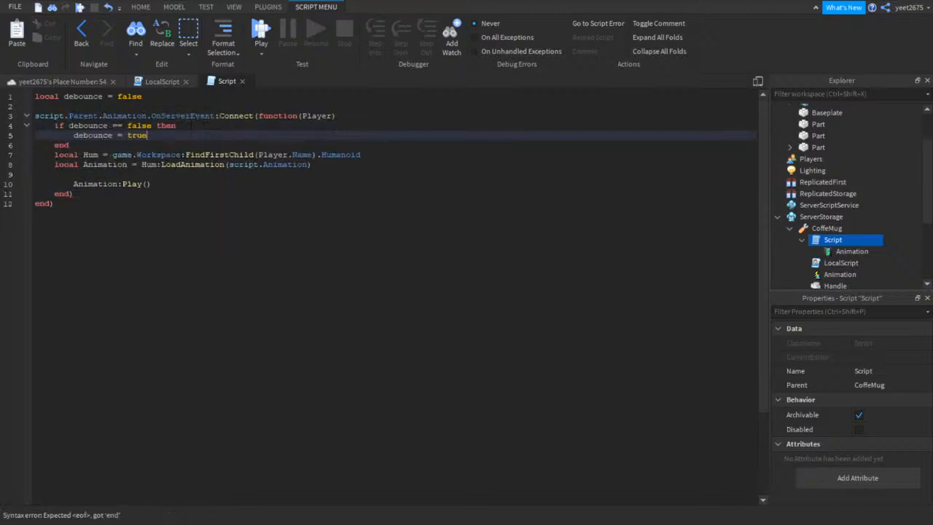
pyautogui.hotkey('shift', 'Down')
pyautogui.press('BackSpace')
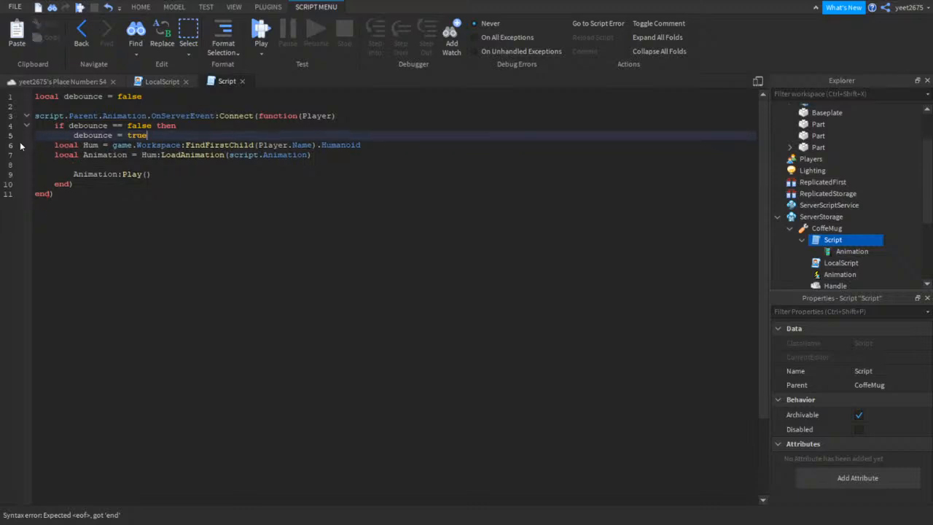
# Auto-format the whole script to indent the code inside the if block
pyautogui.hotkey('ctrl', 'a')
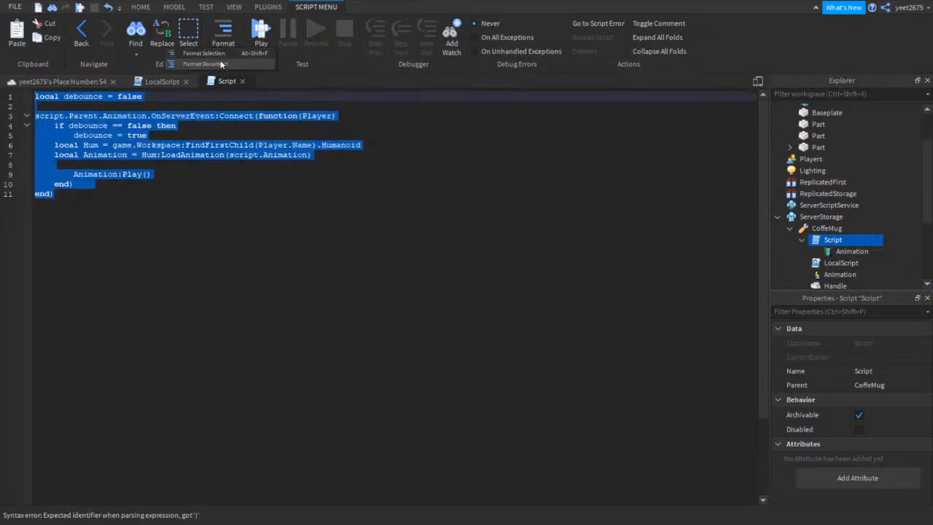
pyautogui.click(222, 33)
pyautogui.click(160, 164)
# Add wait(3) below Animation:Play() inside the if block, with blank lines around it
pyautogui.click(170, 174)
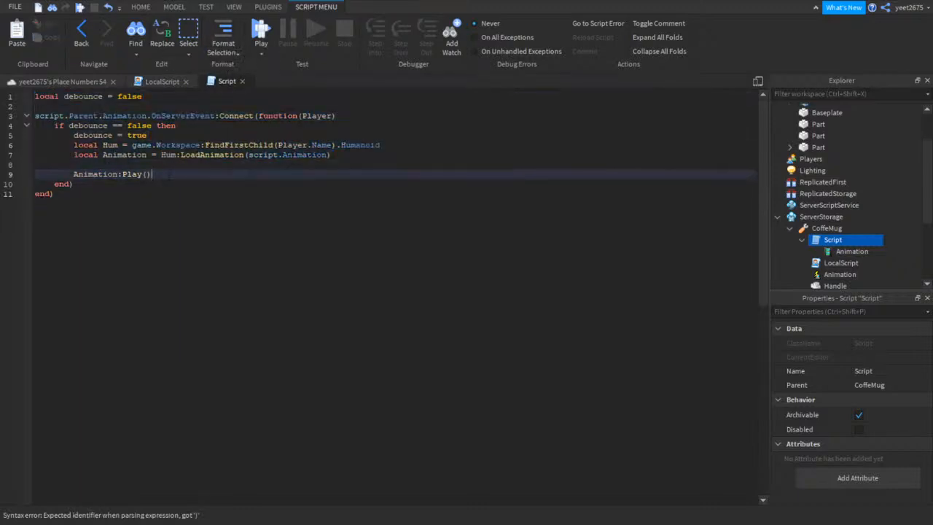
pyautogui.press('Return')
pyautogui.press('Return')
pyautogui.write('wait(')
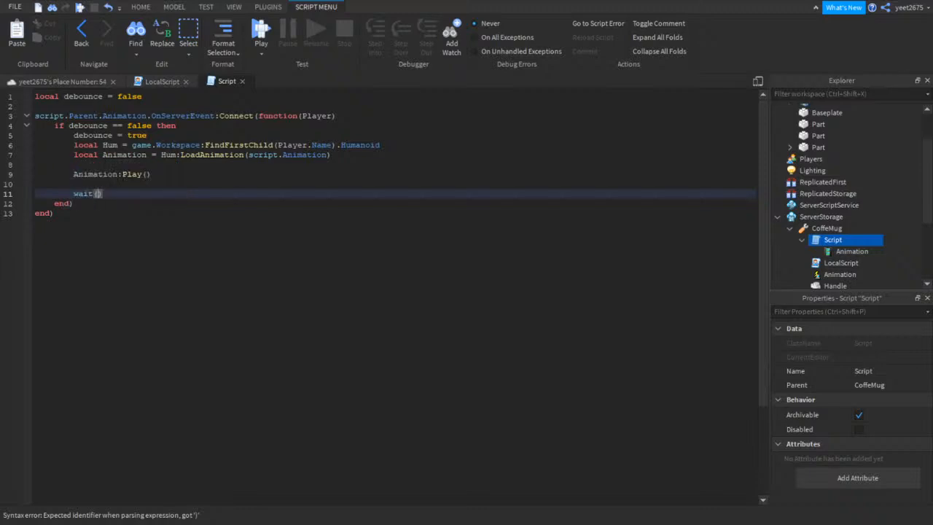
pyautogui.write('5)')
pyautogui.write('3)')
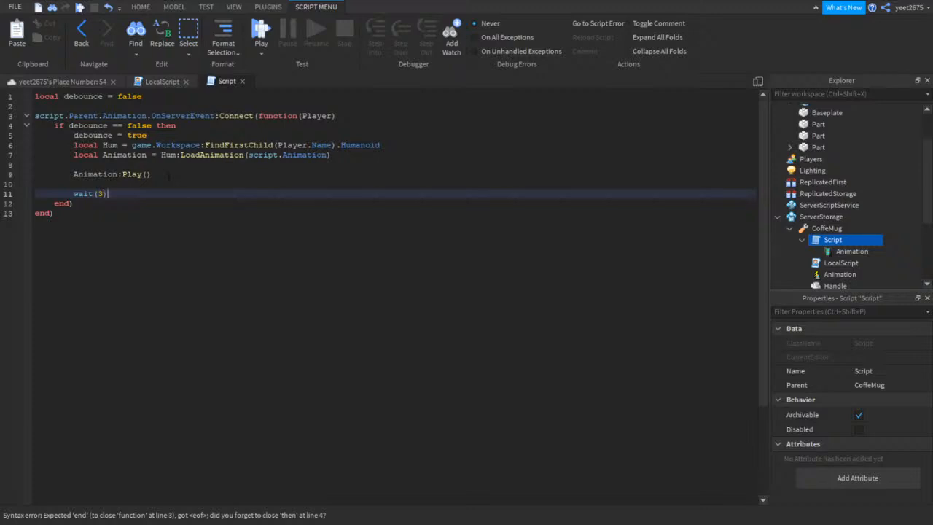
pyautogui.press('Return')
pyautogui.press('Return')
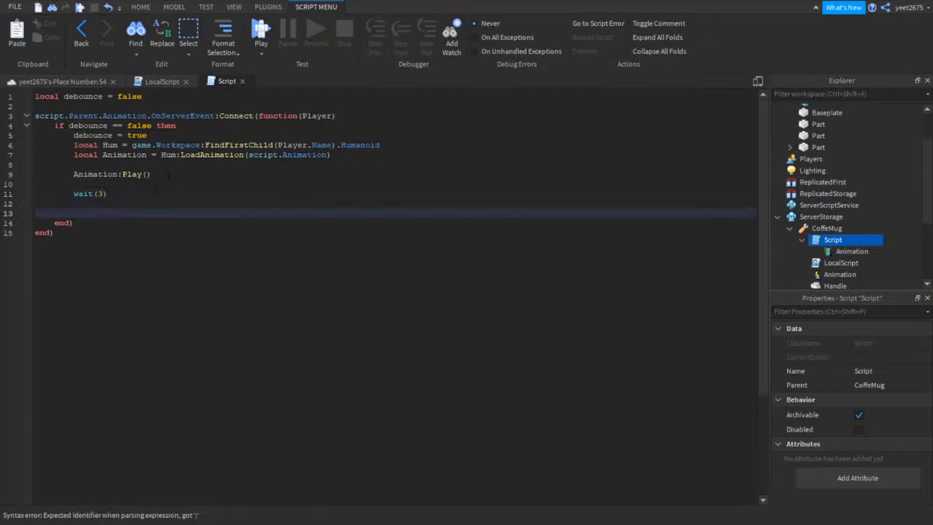
# Add debounce = false below wait(3) at the end of the if block
pyautogui.write('debounce = t')
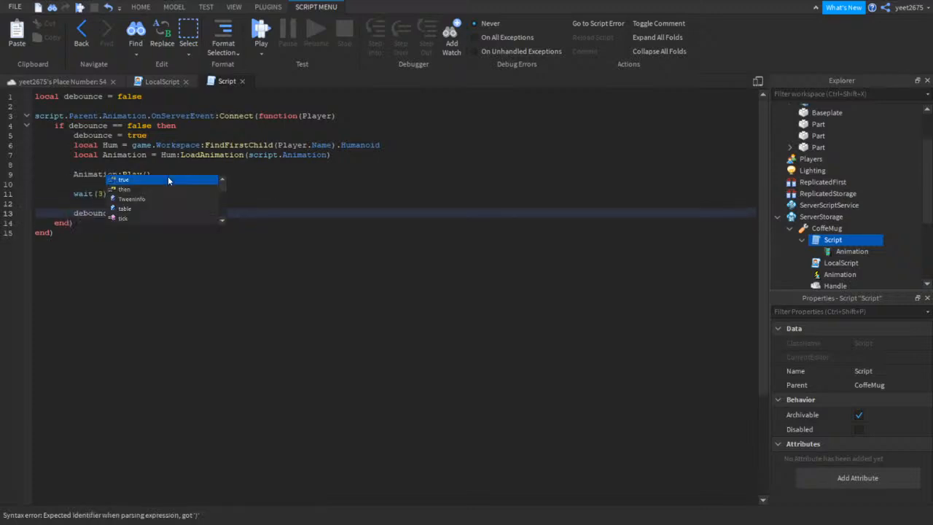
pyautogui.press('BackSpace')
pyautogui.write('f')
pyautogui.click(37, 233)
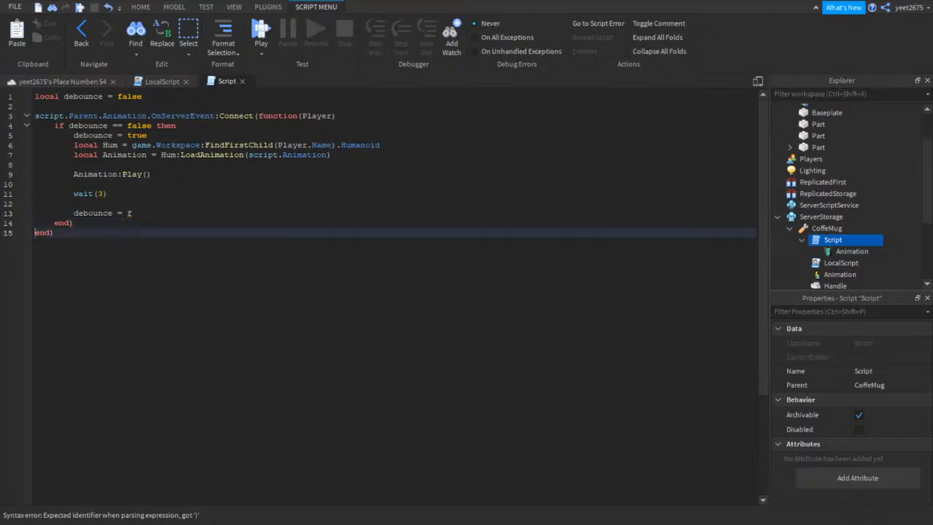
pyautogui.click(138, 213)
pyautogui.write('alse')
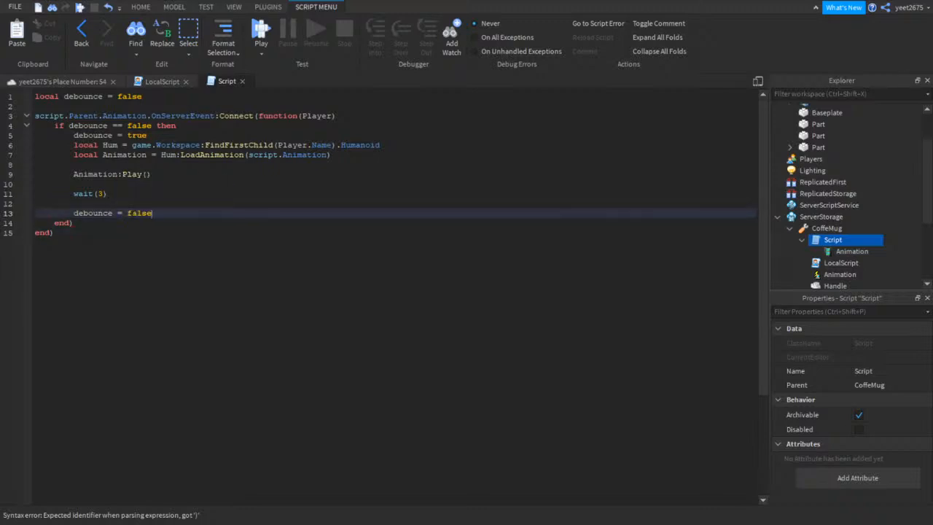
# Playtest the place by taking the mug, filling it at the coffee machine and trying the sip, and end the test
pyautogui.click(259, 31)
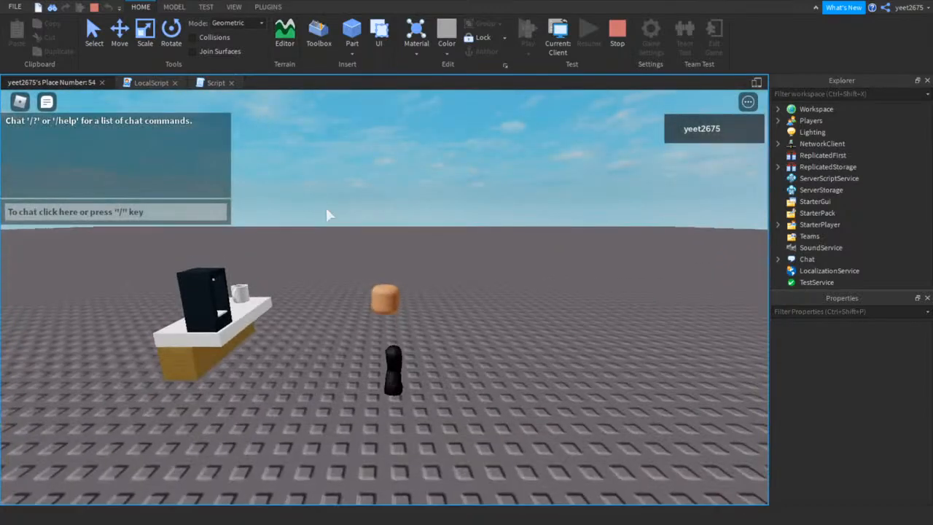
pyautogui.moveTo(326, 210); pyautogui.dragTo(313, 213, button='right')
pyautogui.click(347, 231)
pyautogui.press('a')
pyautogui.moveTo(427, 233); pyautogui.dragTo(426, 235, button='right')
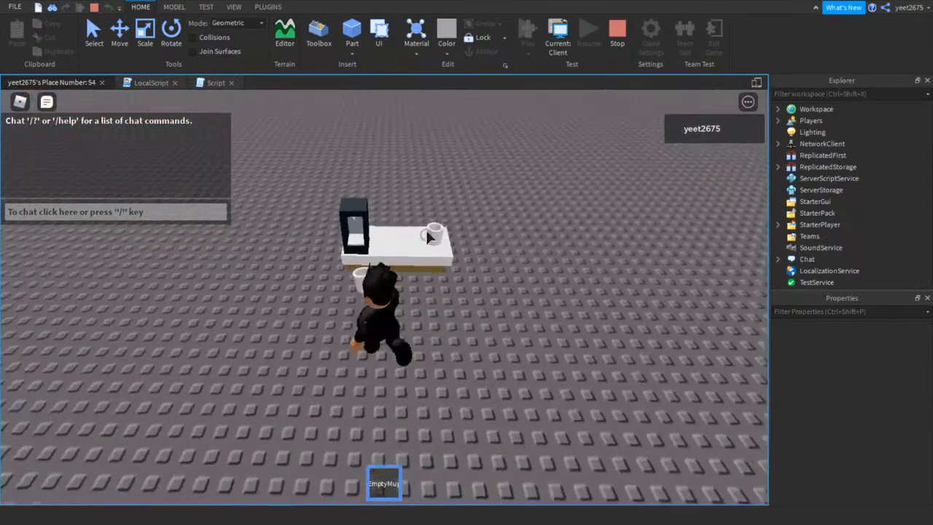
pyautogui.press('w')
pyautogui.press('d')
pyautogui.press('s')
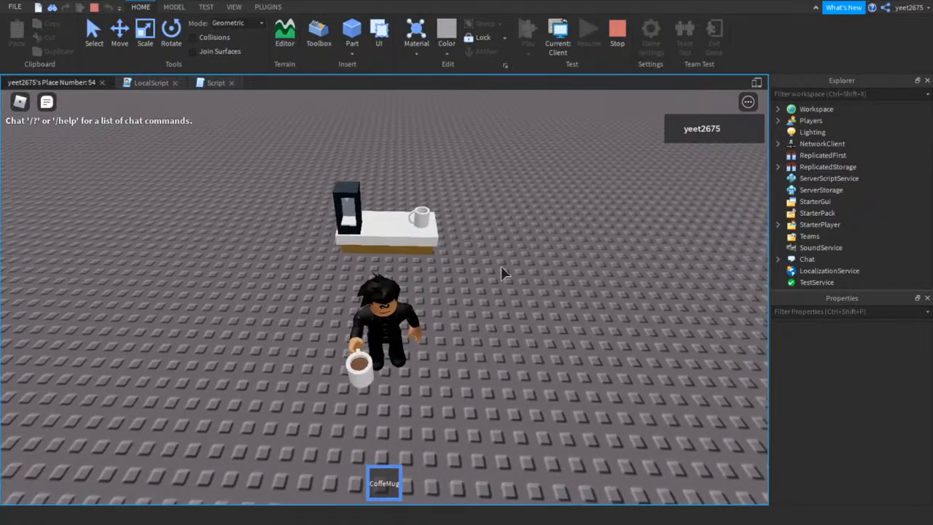
pyautogui.moveTo(500, 265); pyautogui.dragTo(492, 259, button='right')
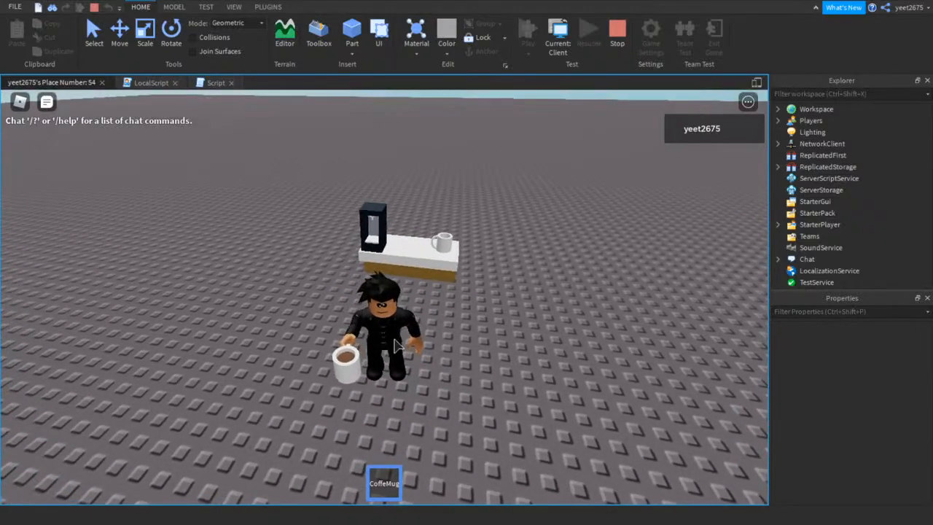
pyautogui.moveTo(393, 346); pyautogui.dragTo(390, 339, button='right')
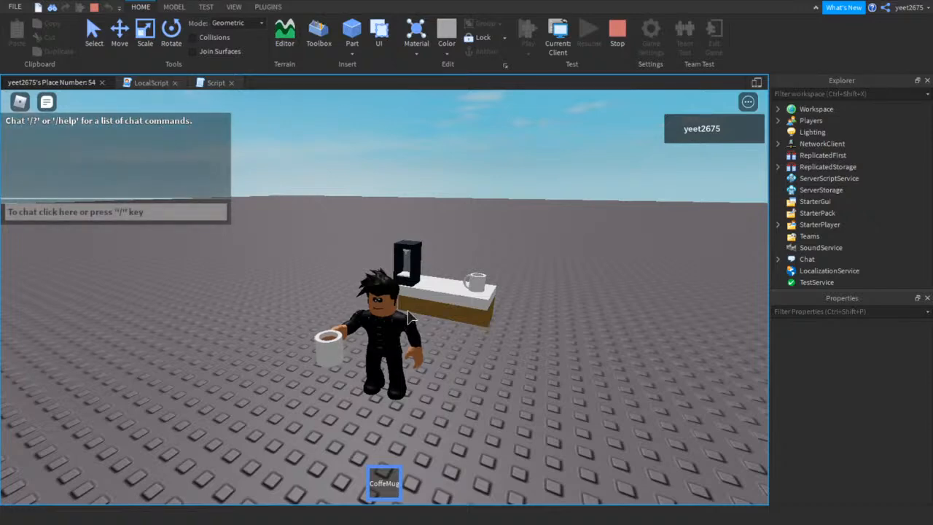
pyautogui.click(617, 33)
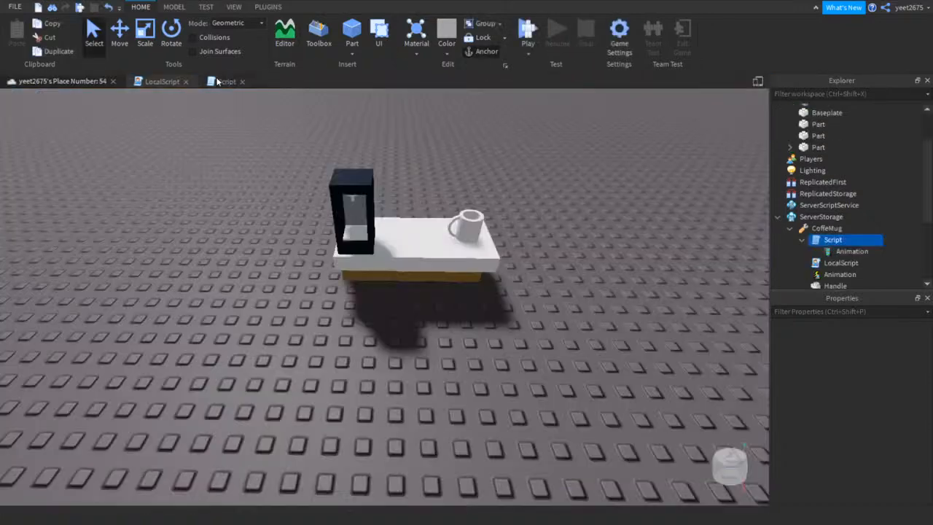
# Check the Output log for the script's error and remove the stray closing parenthesis after the if block's end
pyautogui.click(222, 82)
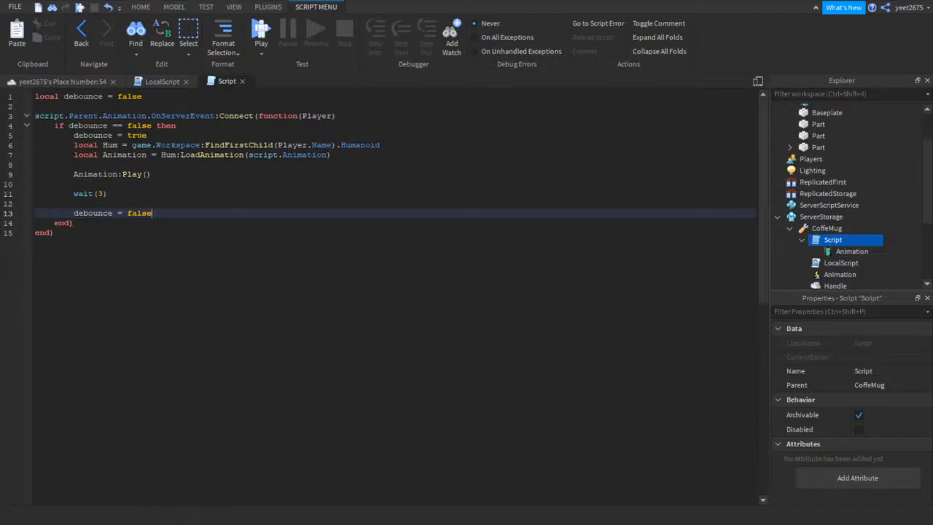
pyautogui.click(233, 6)
pyautogui.click(174, 7)
pyautogui.click(234, 7)
pyautogui.click(179, 24)
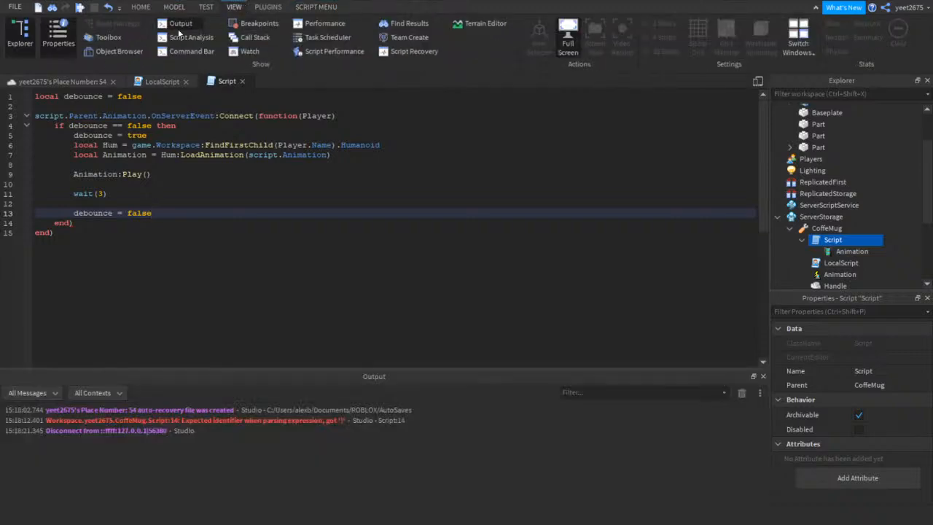
pyautogui.click(179, 24)
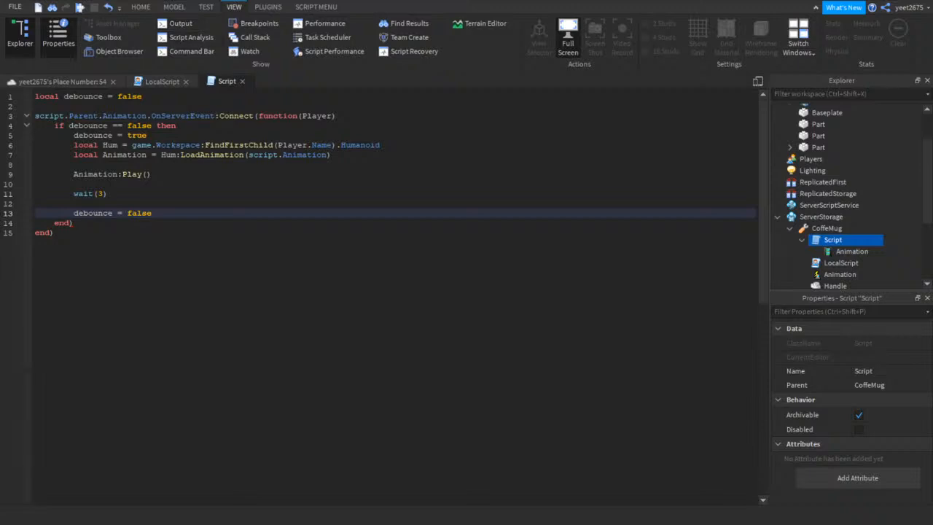
pyautogui.click(93, 223)
pyautogui.press('BackSpace')
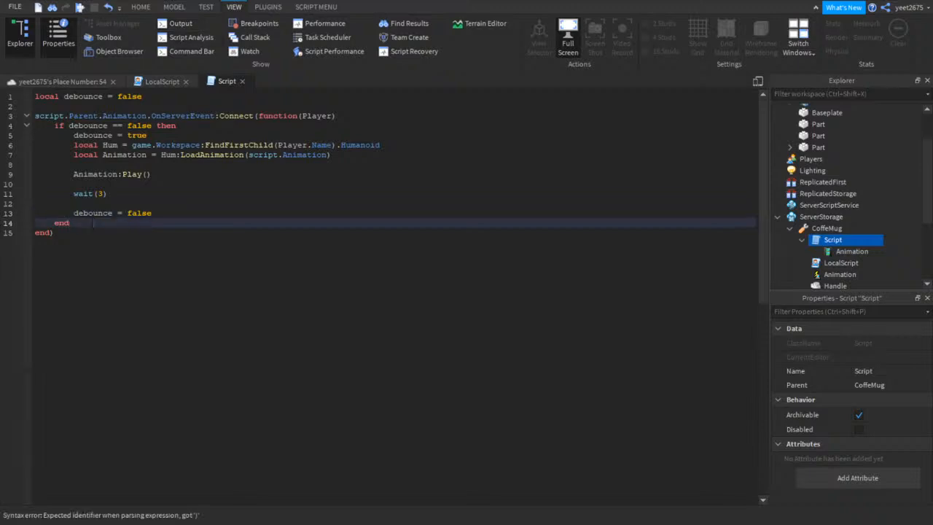
# Playtest the corrected script by filling a mug and sipping from it, viewing the character from several sides, and end the test
pyautogui.click(80, 7)
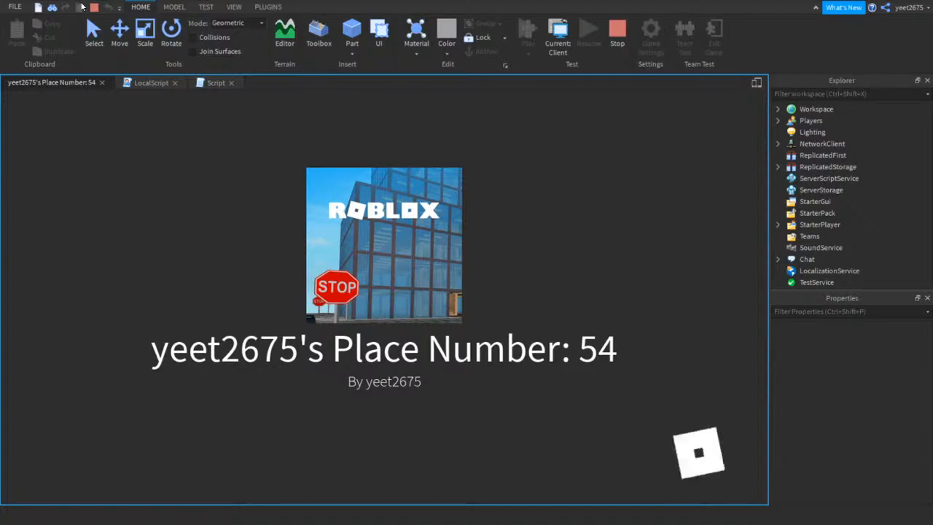
pyautogui.press('shift')
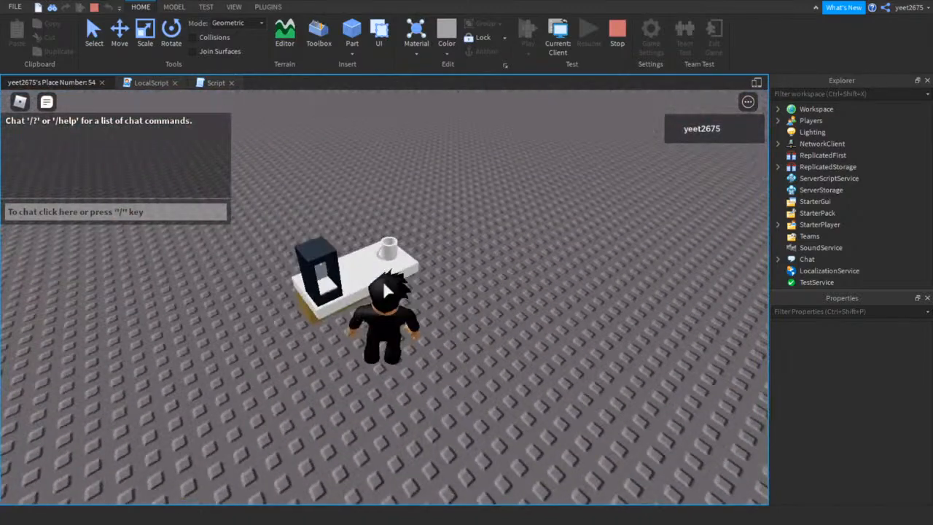
pyautogui.click(387, 251)
pyautogui.press('shift')
pyautogui.press('w')
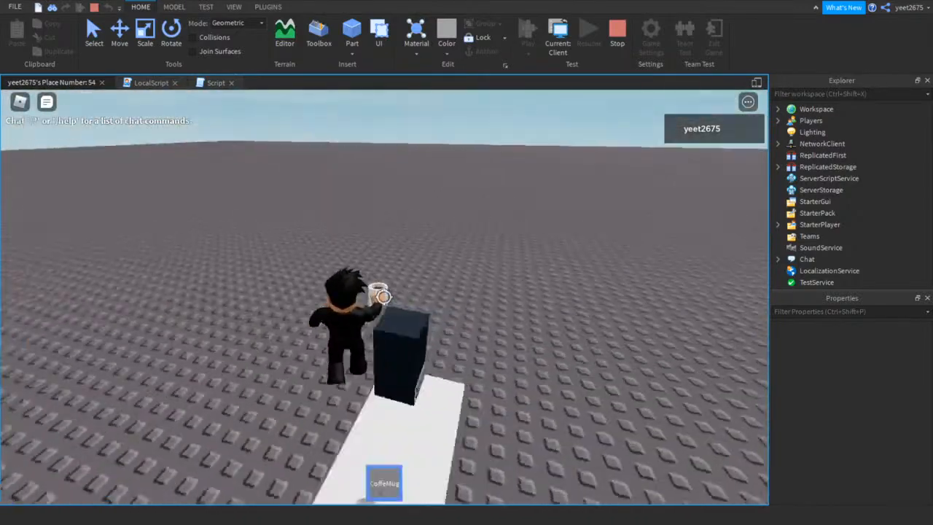
pyautogui.press('shift')
pyautogui.click(383, 303)
pyautogui.moveTo(379, 296); pyautogui.dragTo(367, 294, button='right')
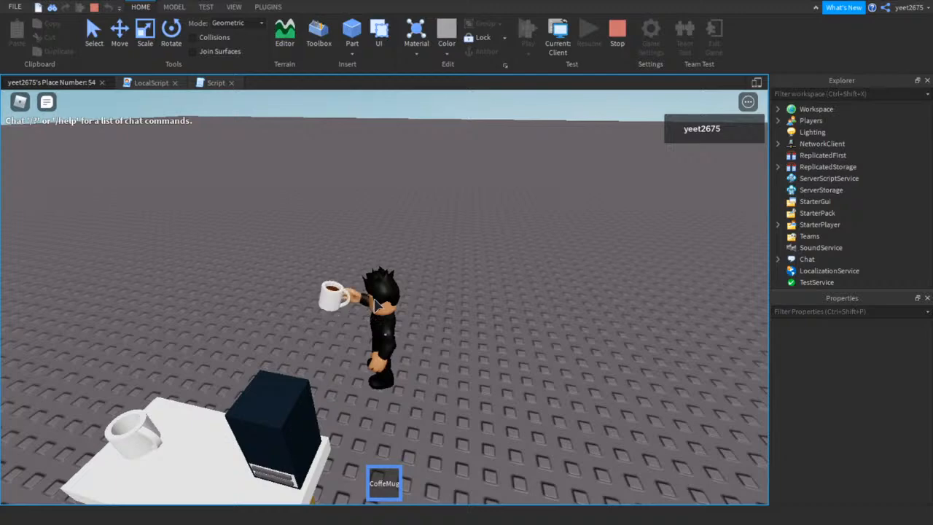
pyautogui.moveTo(374, 305); pyautogui.dragTo(373, 307, button='right')
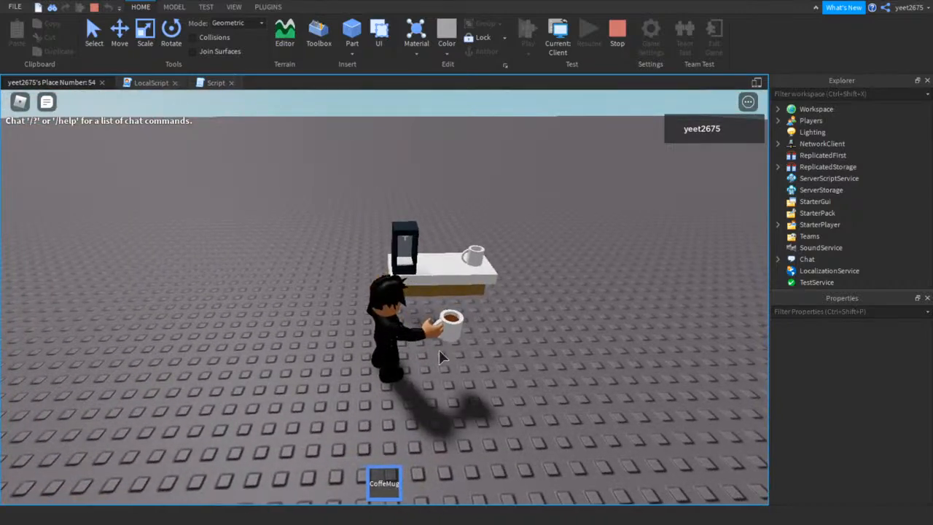
pyautogui.click(519, 367)
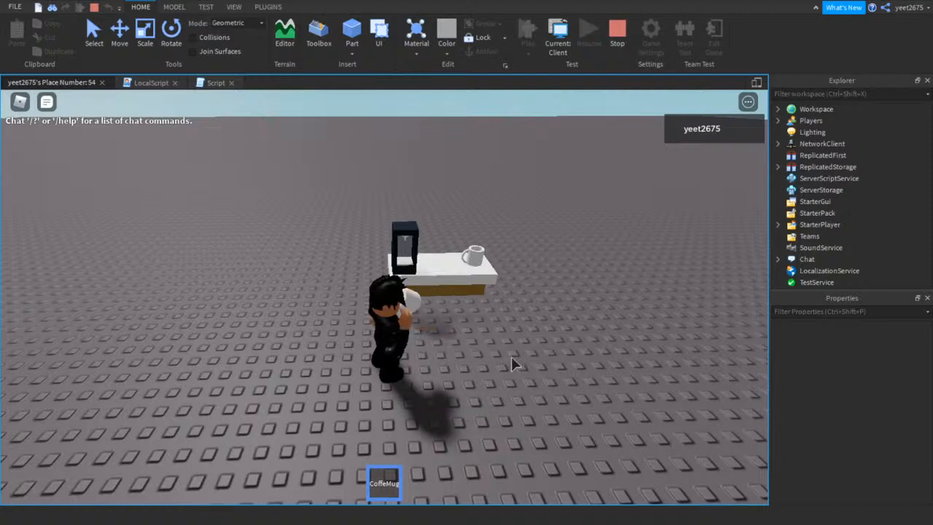
pyautogui.moveTo(502, 271); pyautogui.dragTo(502, 271, button='right')
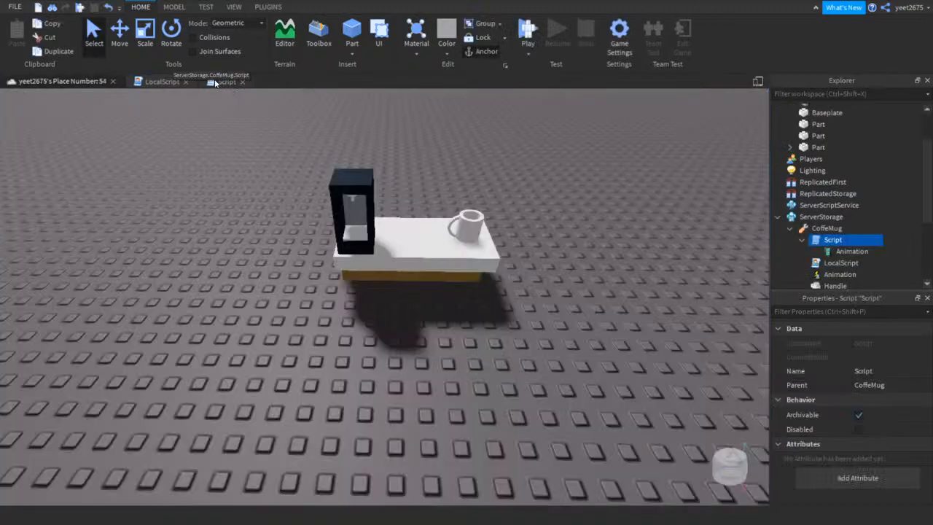
# Insert an IntValue into the CoffeMug tool in ServerStorage
pyautogui.click(831, 229)
pyautogui.click(849, 228)
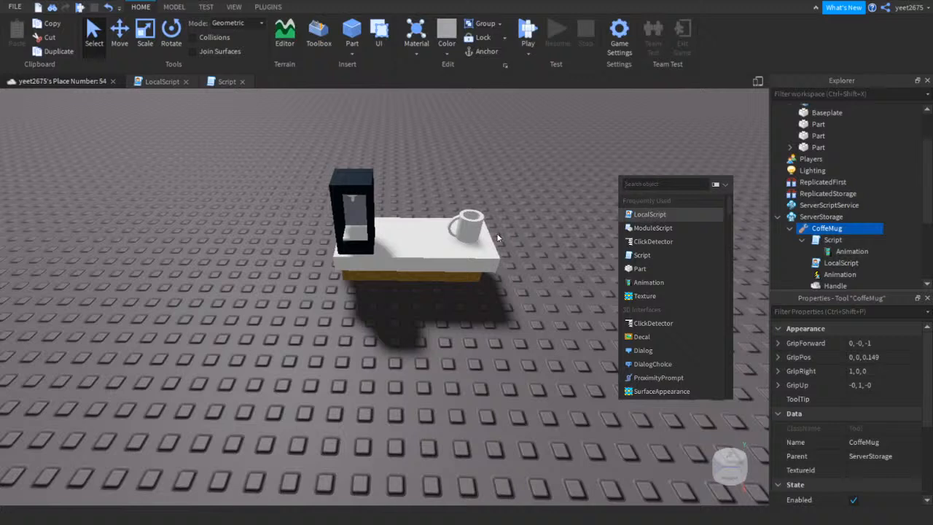
pyautogui.write('va')
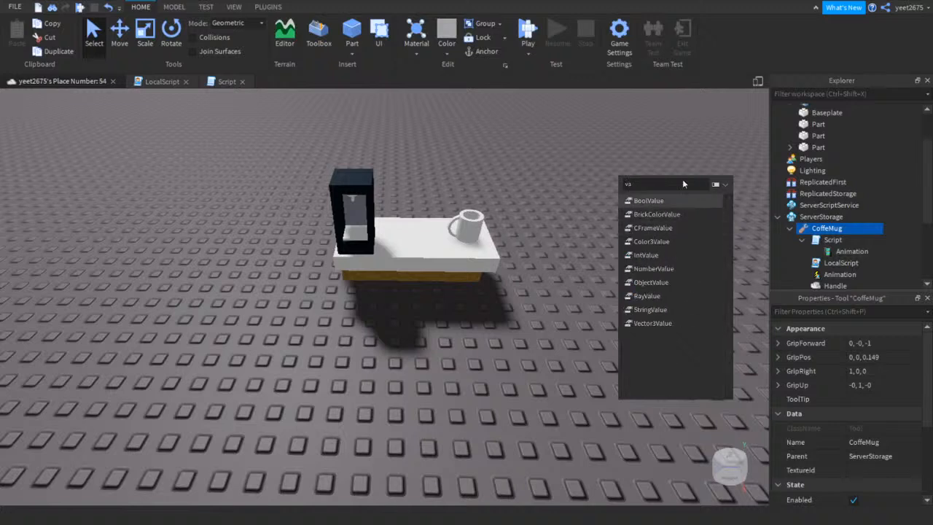
pyautogui.click(638, 257)
pyautogui.scroll(-2, 818, 258)
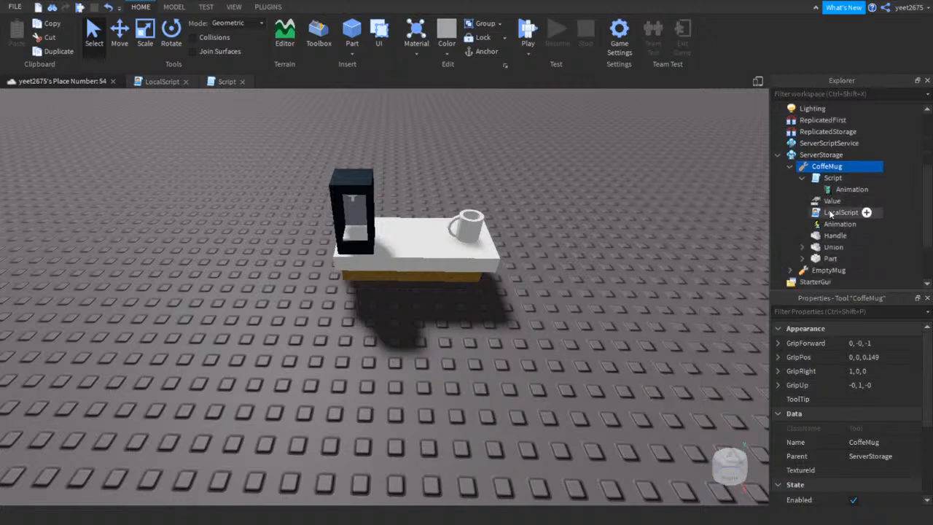
# Rename the new IntValue inside the CoffeMug tool to CoffeLeft
pyautogui.click(845, 189)
pyautogui.click(832, 201)
pyautogui.click(827, 311)
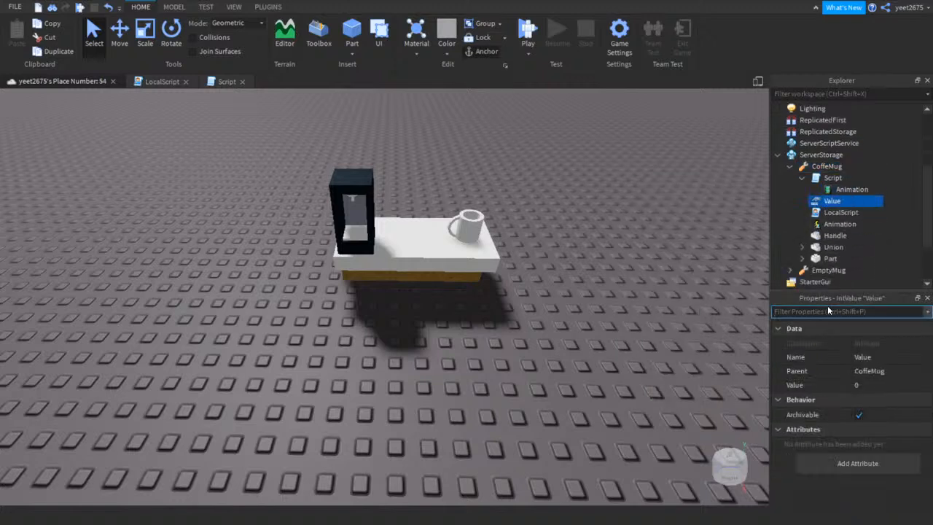
pyautogui.write('nake')
pyautogui.press('BackSpace')
pyautogui.press('BackSpace')
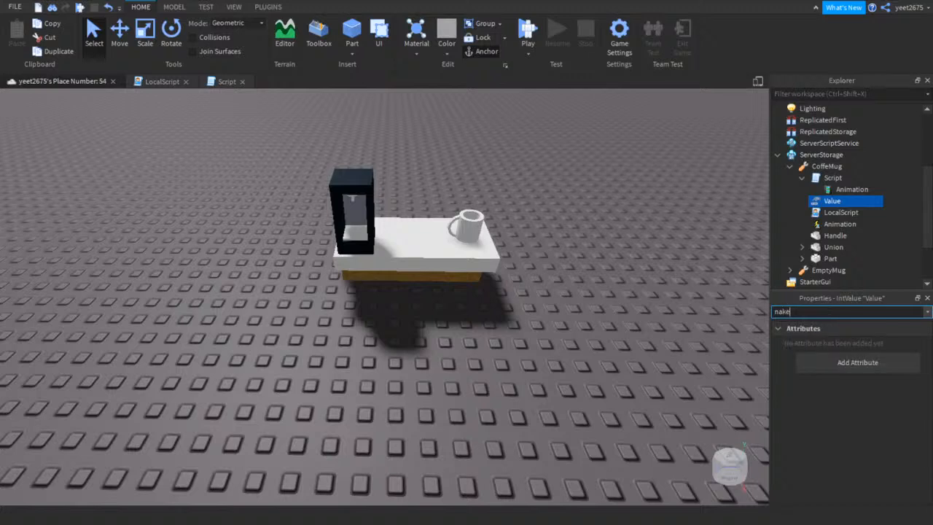
pyautogui.write('me')
pyautogui.click(868, 356)
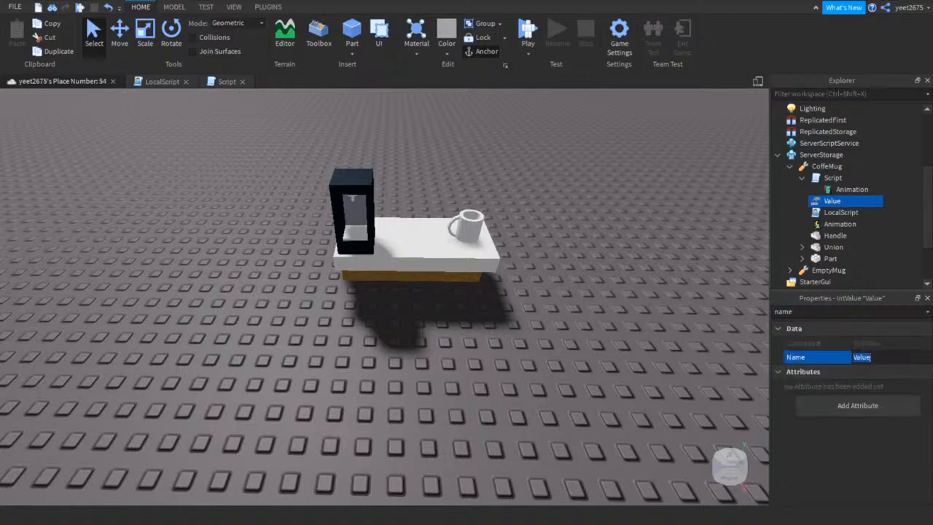
pyautogui.press('BackSpace')
pyautogui.write('Coffee')
pyautogui.press('BackSpace')
pyautogui.write('Left')
pyautogui.press('Return')
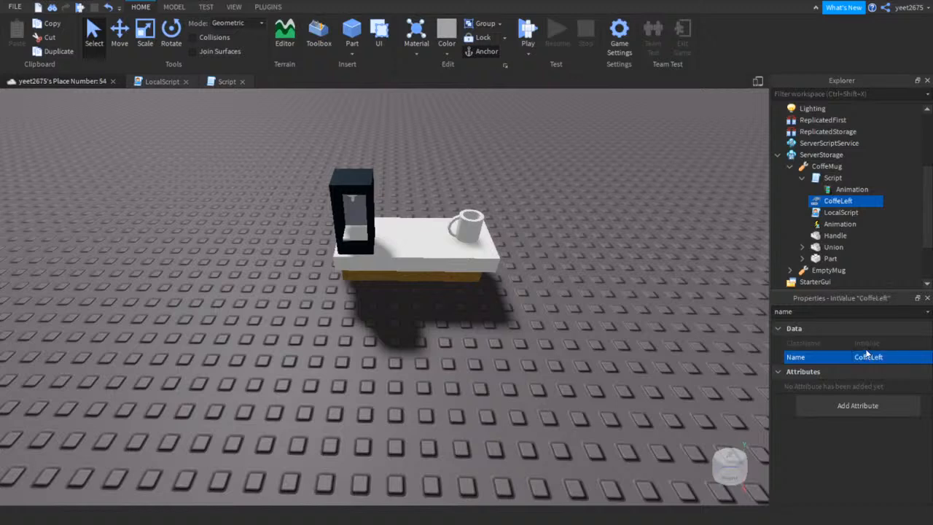
# Set the Value property of CoffeLeft to 3
pyautogui.click(854, 311)
pyautogui.press('BackSpace')
pyautogui.press('BackSpace')
pyautogui.press('BackSpace')
pyautogui.press('BackSpace')
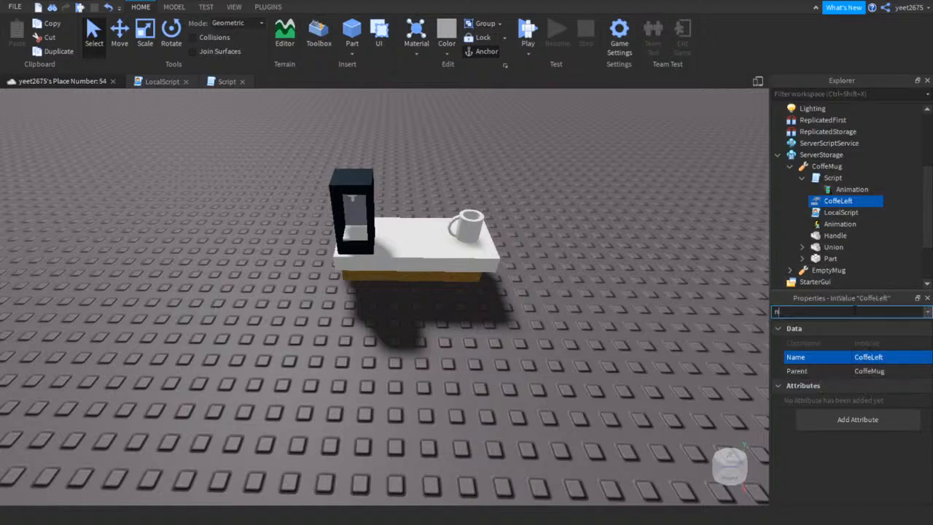
pyautogui.write('va')
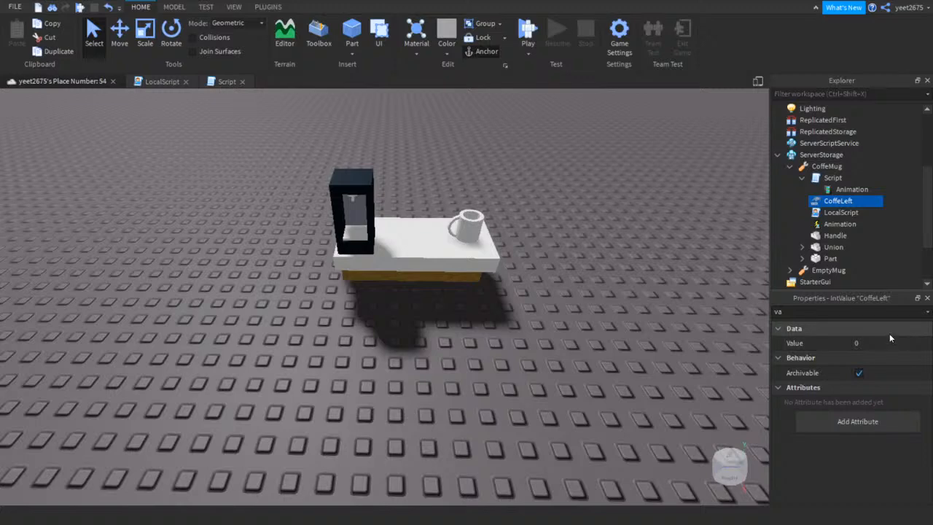
pyautogui.click(889, 339)
pyautogui.press('BackSpace')
pyautogui.write('3')
pyautogui.press('Return')
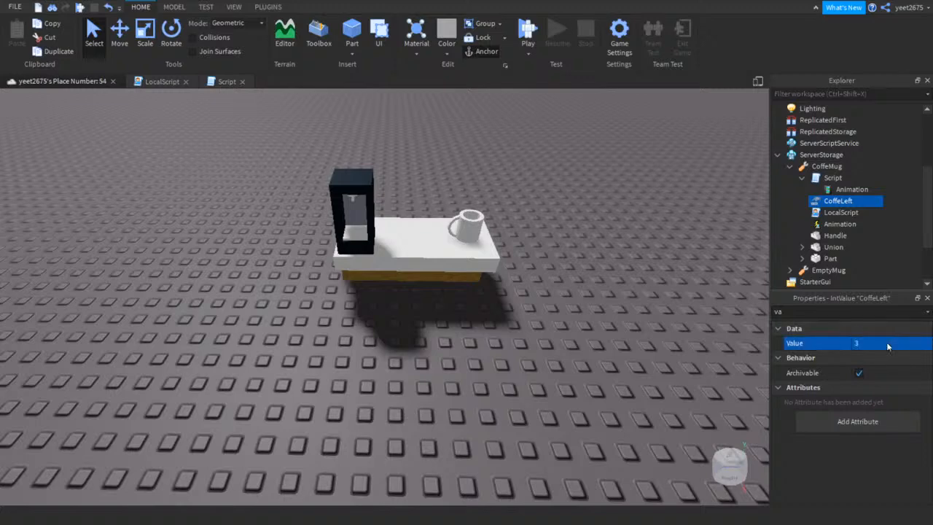
# Open the CoffeMug tool's Script for editing at the end of the debounce = false line inside the if block
pyautogui.doubleClick(834, 178)
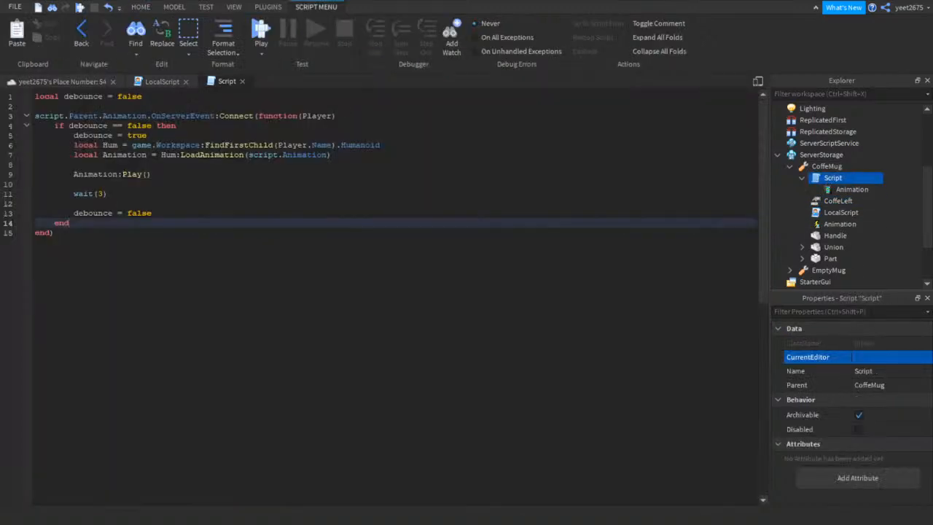
pyautogui.click(152, 213)
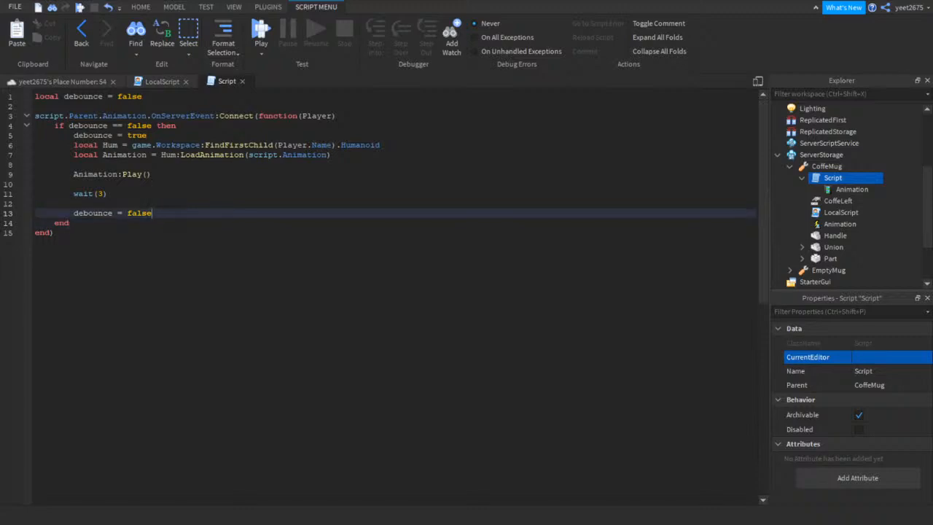
# Extend the if condition on line 4 with "and script.Parent.CoffeLeft.Value > 0"
pyautogui.click(157, 126)
pyautogui.write('and')
pyautogui.click(195, 126)
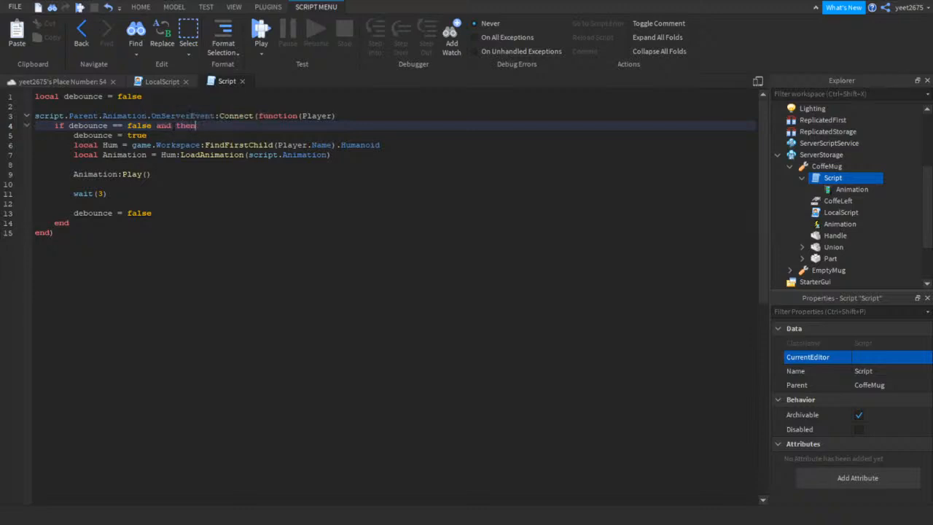
pyautogui.press('Left')
pyautogui.write('script.Parent.')
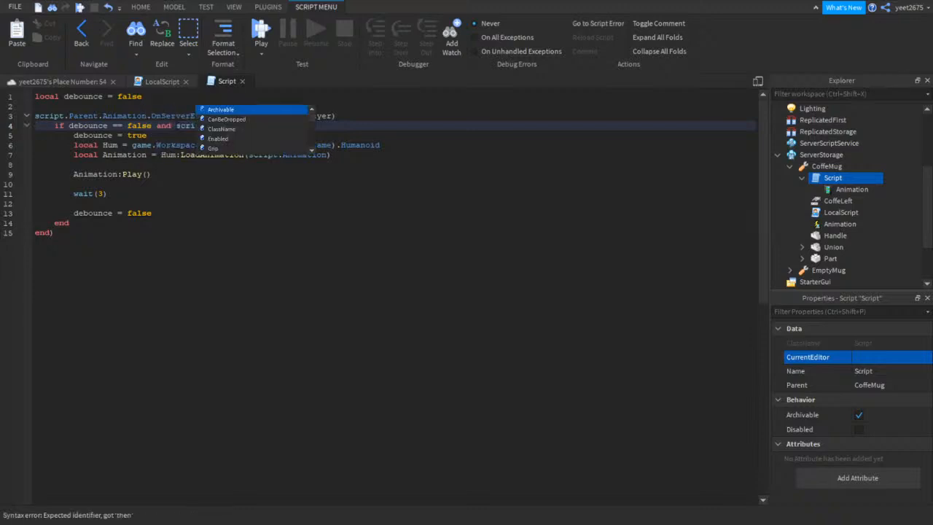
pyautogui.write('CoffeLeft.')
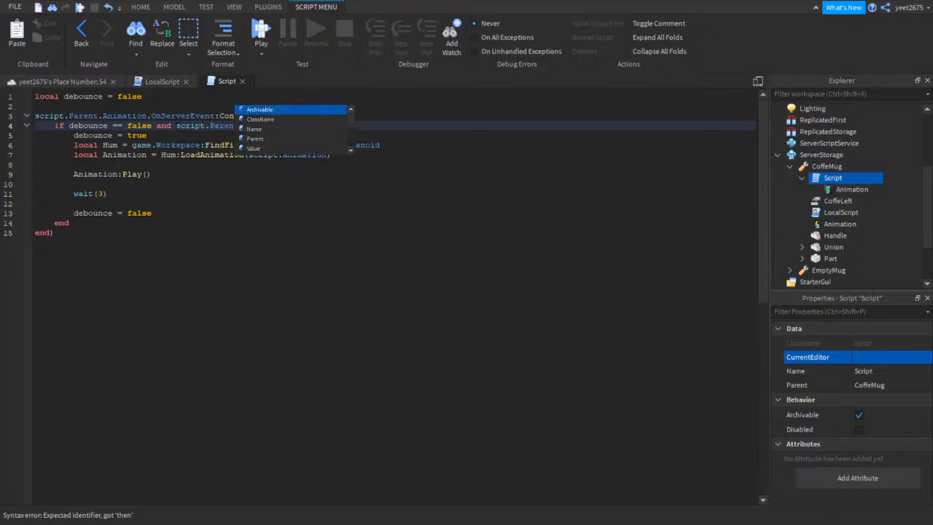
pyautogui.write('Value > ')
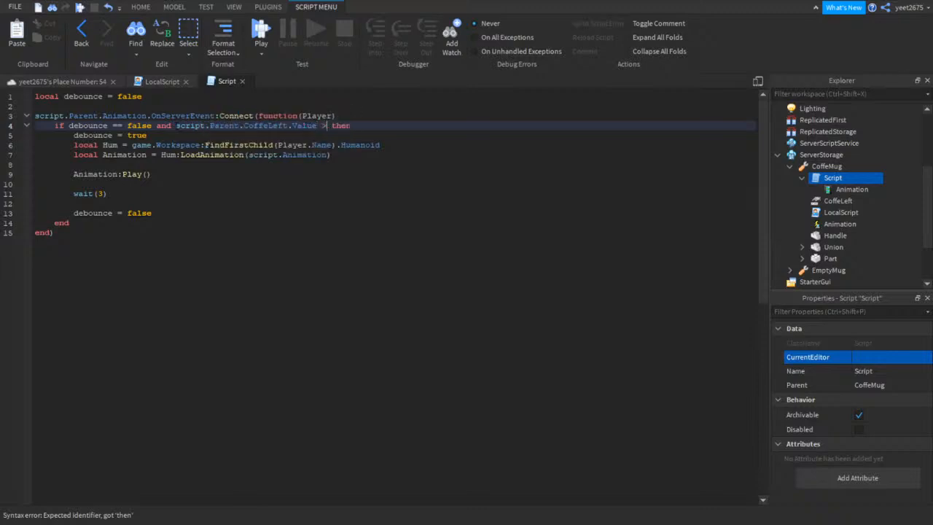
pyautogui.write('3')
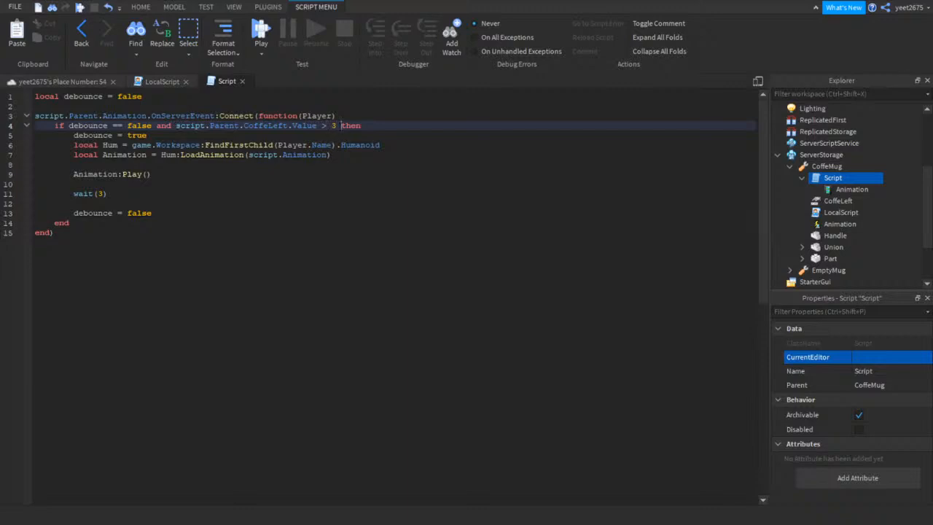
pyautogui.press('BackSpace')
pyautogui.write('0')
pyautogui.click(167, 83)
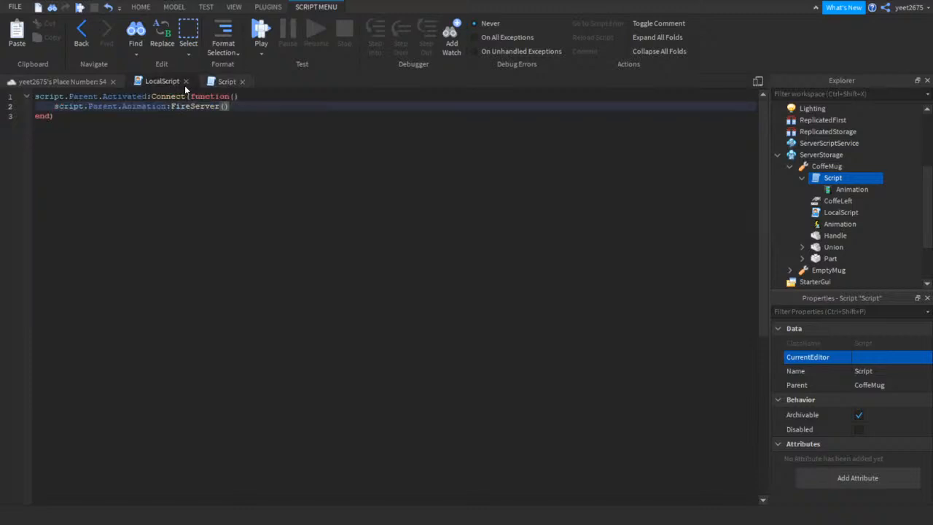
pyautogui.click(225, 81)
pyautogui.click(152, 84)
pyautogui.click(213, 84)
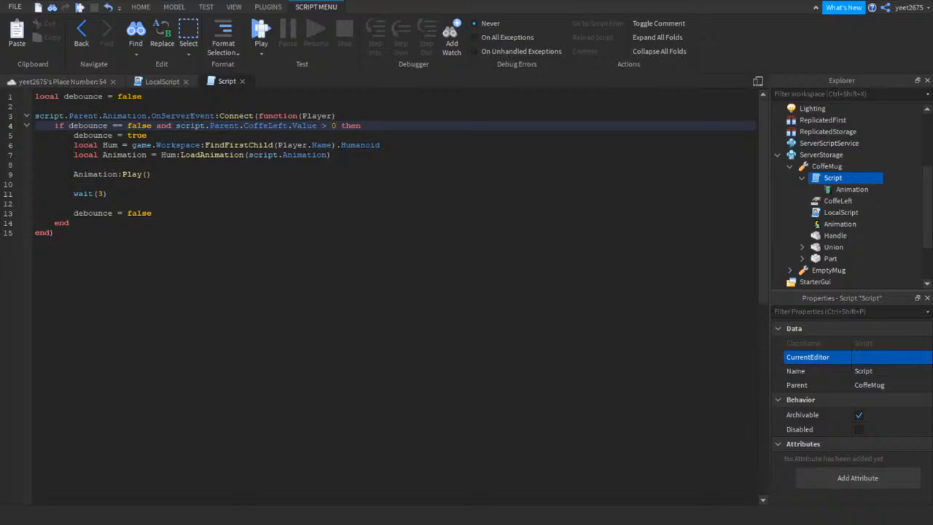
# Below the debounce reset, add the line "script.Parent.CoffeLeft.Value = script.Parent.CoffeLeft.Value - 1"
pyautogui.click(152, 213)
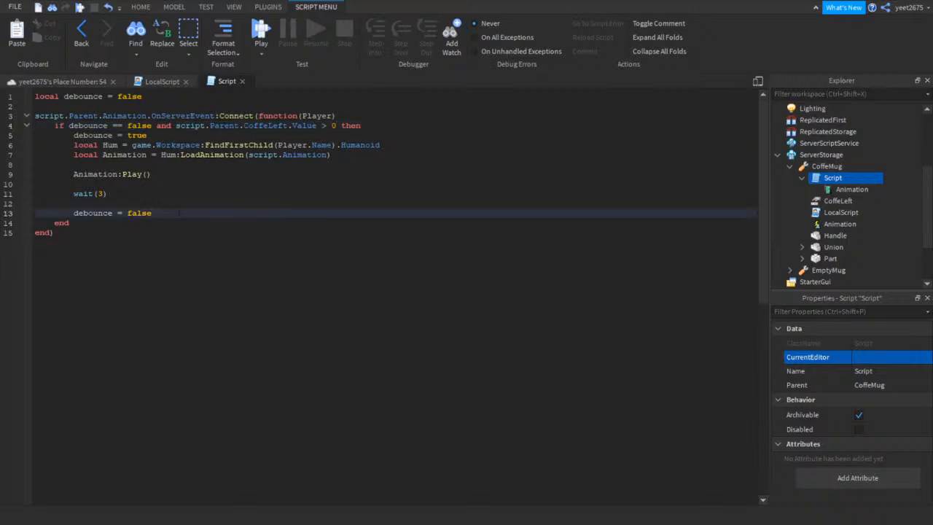
pyautogui.press('Return')
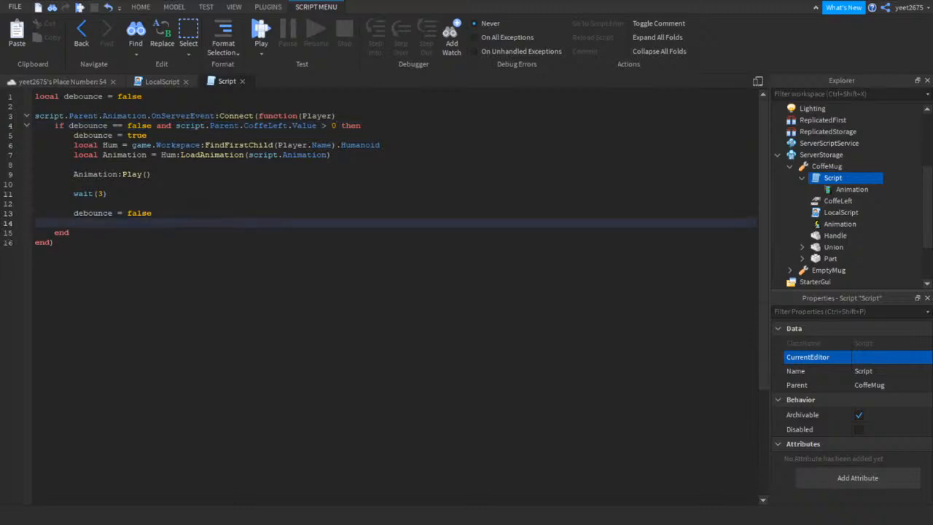
pyautogui.write('script.Parent.Co')
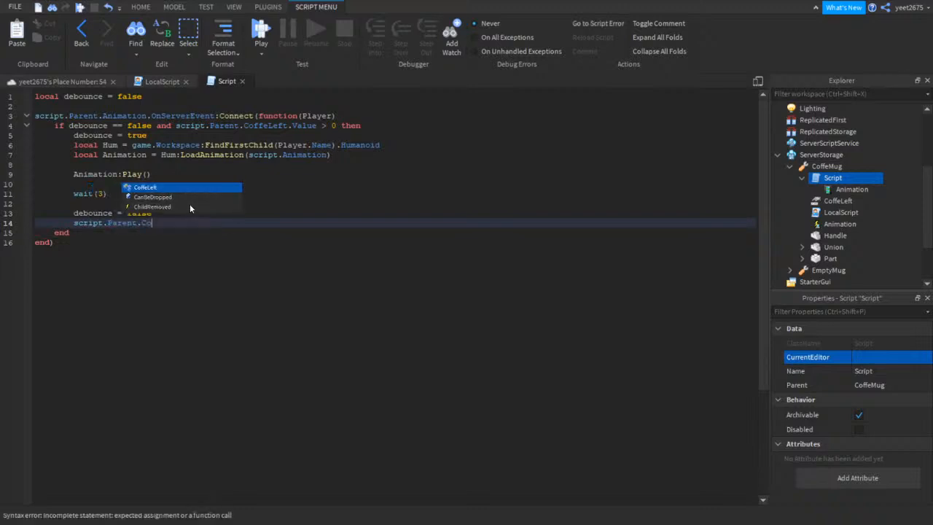
pyautogui.press('Tab')
pyautogui.write('.Value.')
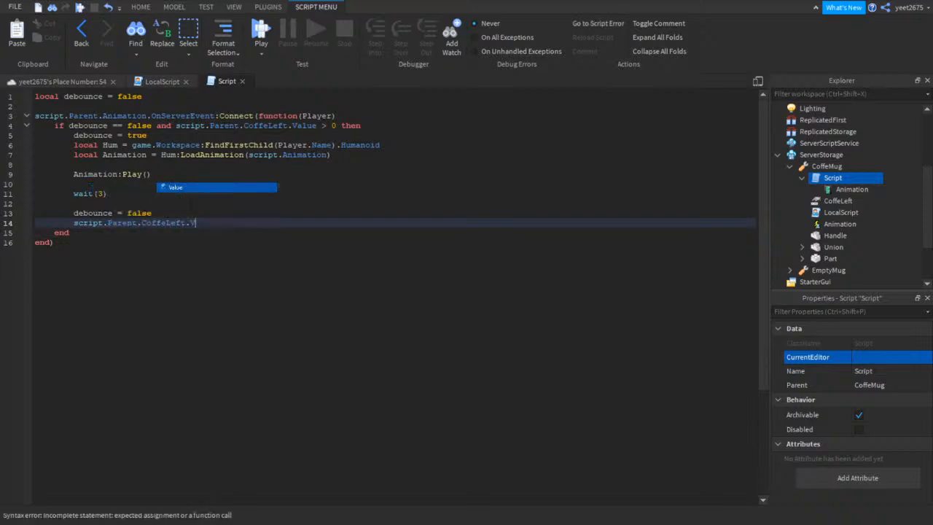
pyautogui.press('BackSpace')
pyautogui.write('= script.Parent.CoffeLeft.V')
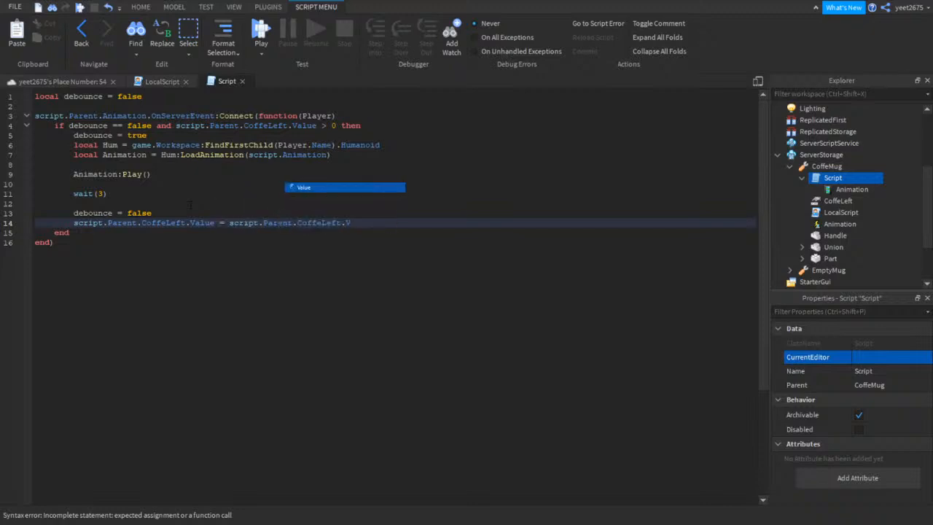
pyautogui.press('Tab')
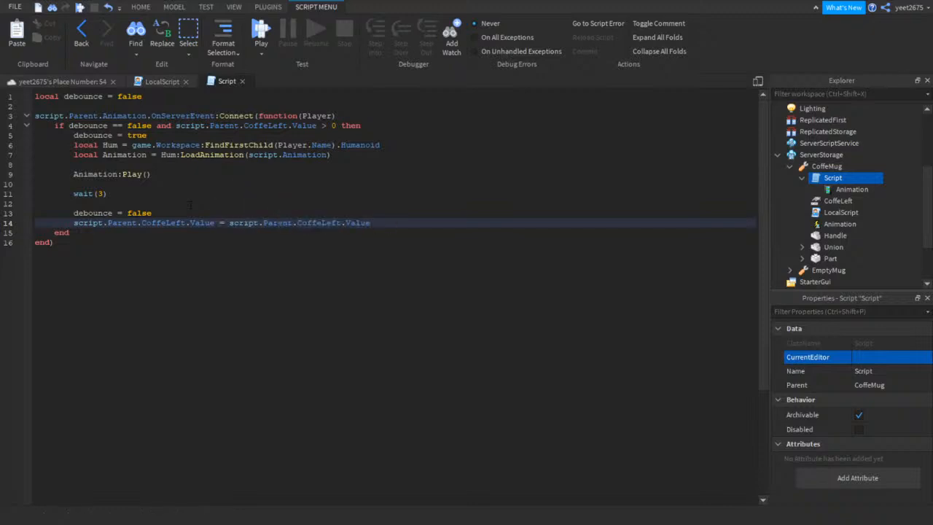
pyautogui.write('=')
pyautogui.press('BackSpace')
pyautogui.write('- 1')
pyautogui.press('Return')
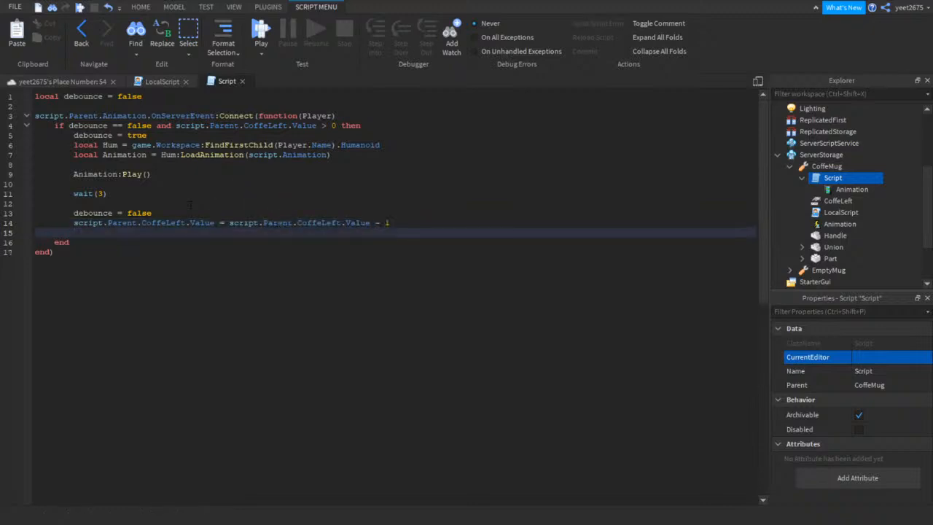
pyautogui.press('BackSpace')
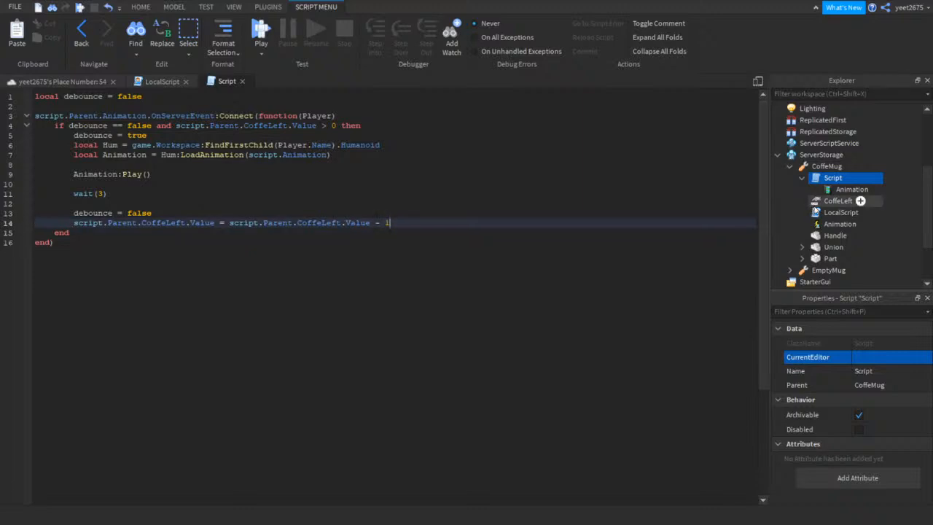
pyautogui.click(76, 76)
pyautogui.moveTo(493, 178); pyautogui.dragTo(480, 172, button='right')
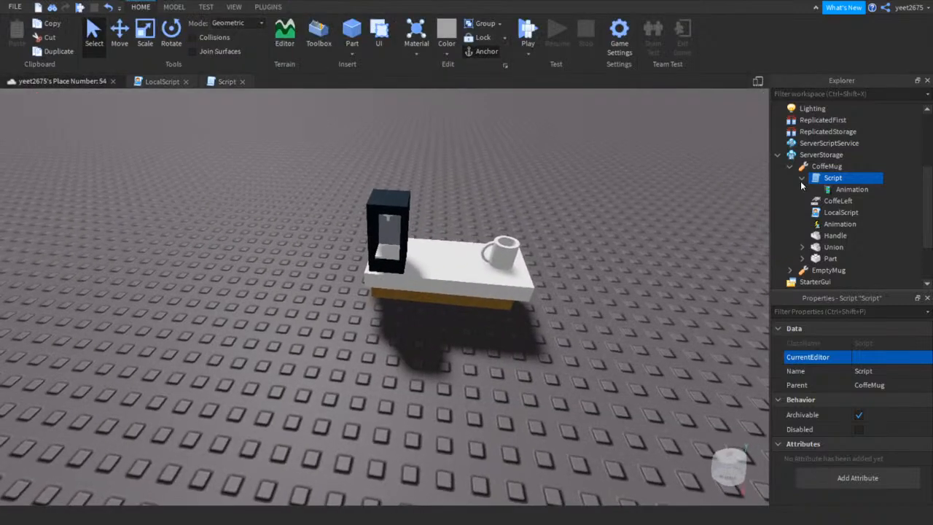
pyautogui.doubleClick(830, 178)
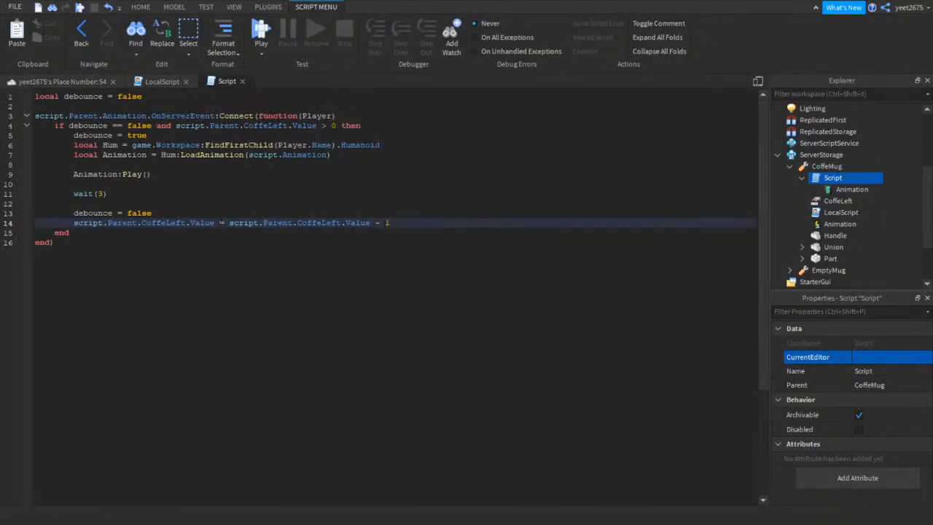
pyautogui.click(173, 231)
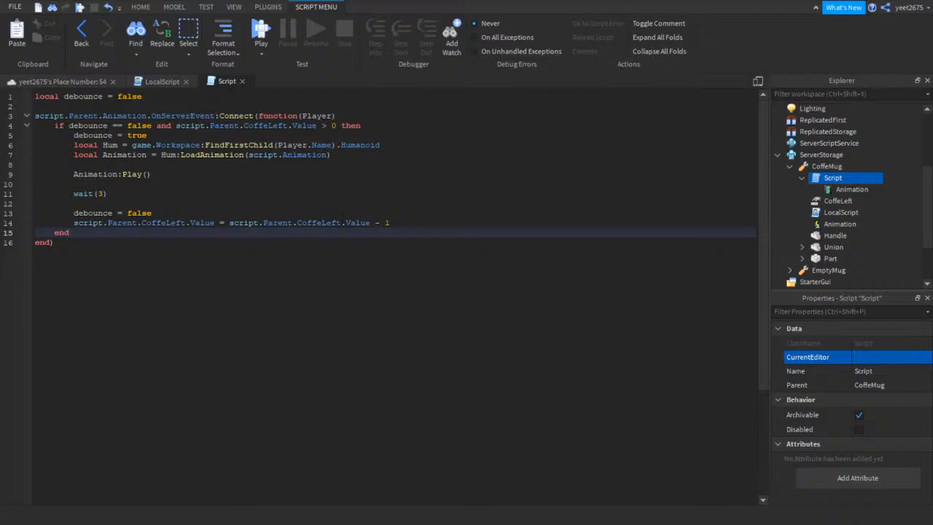
pyautogui.press('Return')
pyautogui.write('else')
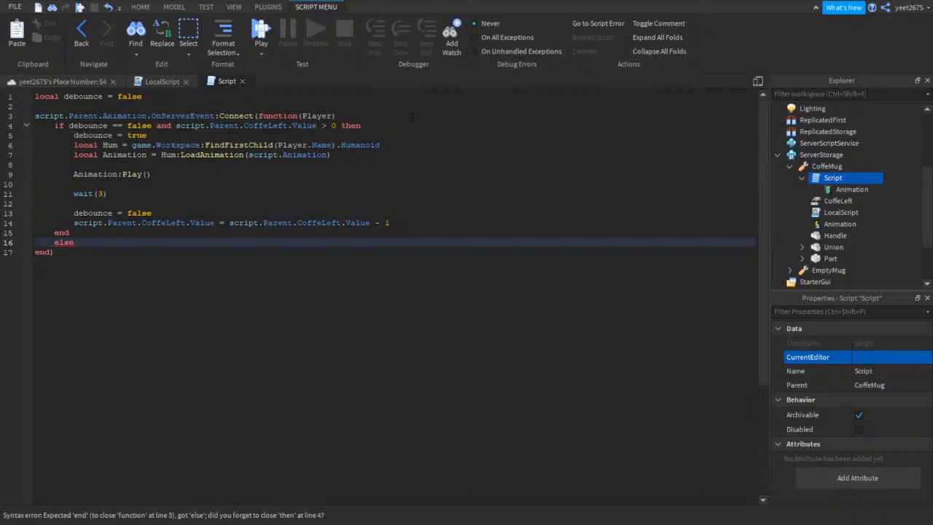
pyautogui.press('BackSpace')
pyautogui.press('BackSpace')
pyautogui.press('BackSpace')
pyautogui.press('BackSpace')
pyautogui.press('BackSpace')
pyautogui.press('BackSpace')
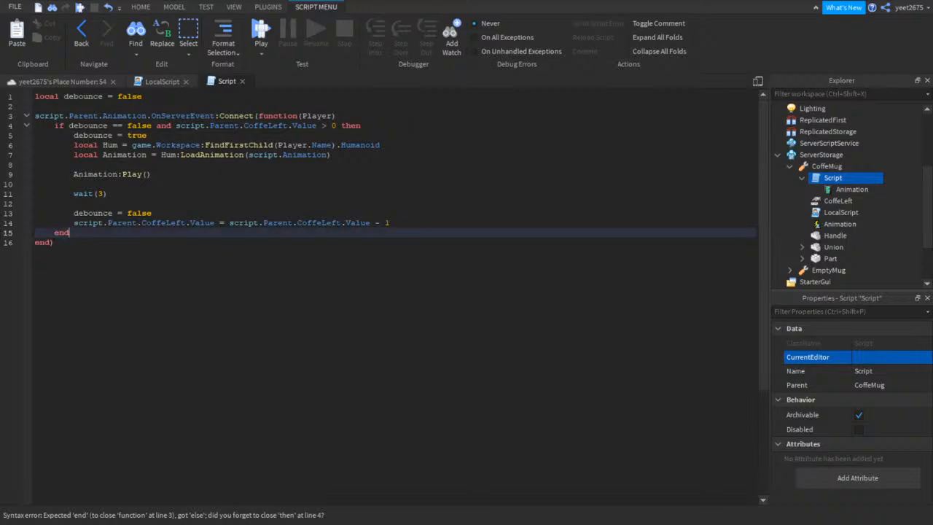
# Add an else branch after the CoffeLeft decrement that calls script.Parent:Destroy()
pyautogui.click(424, 222)
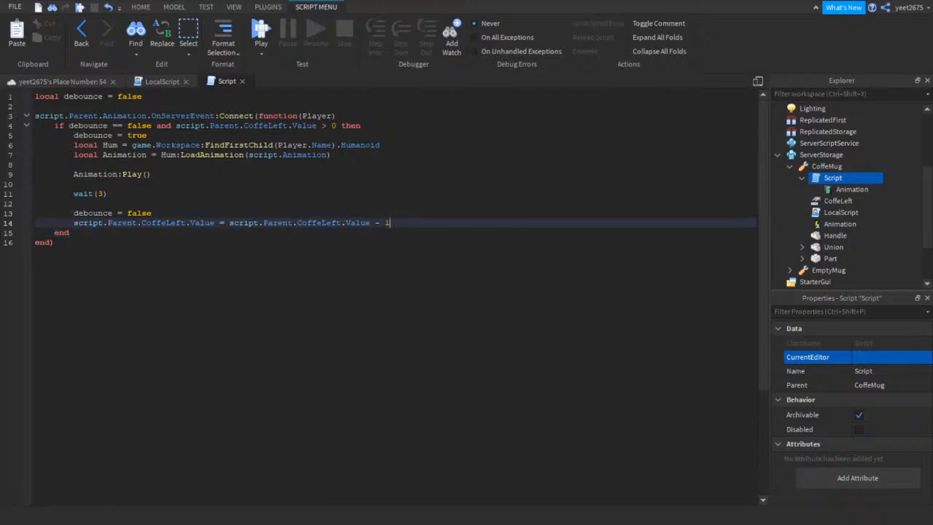
pyautogui.press('Return')
pyautogui.write('e')
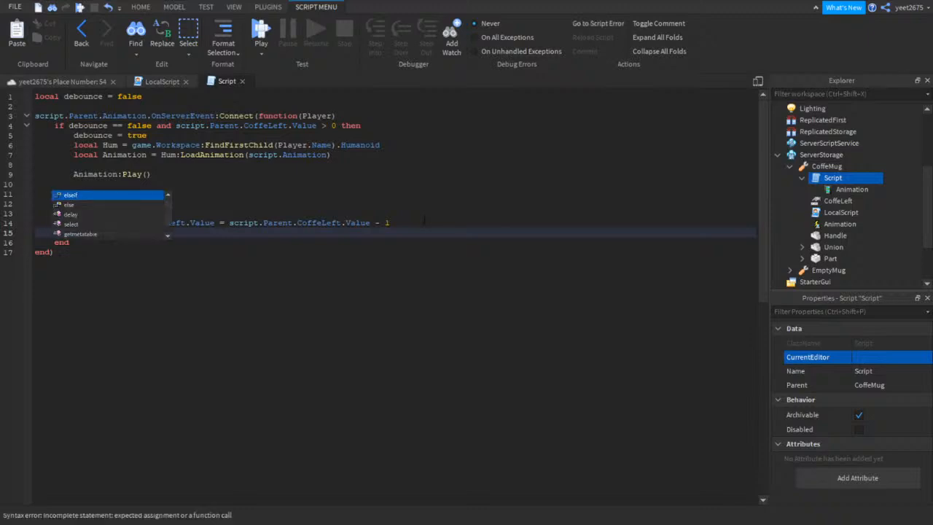
pyautogui.write('lse ')
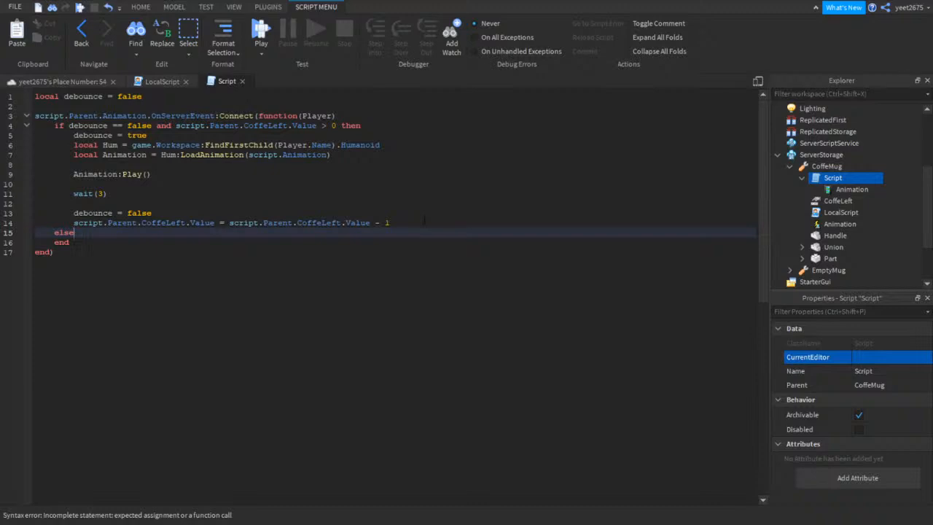
pyautogui.write('if')
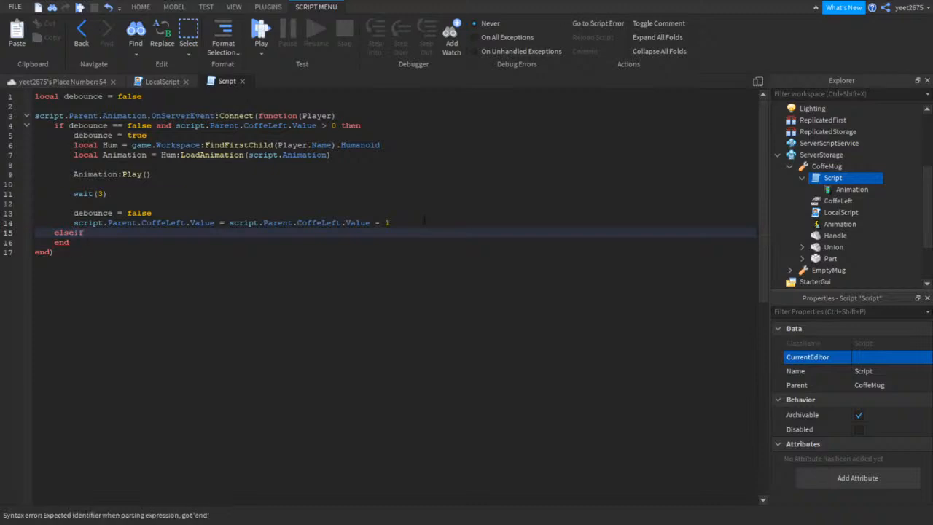
pyautogui.press('BackSpace')
pyautogui.press('BackSpace')
pyautogui.press('Return')
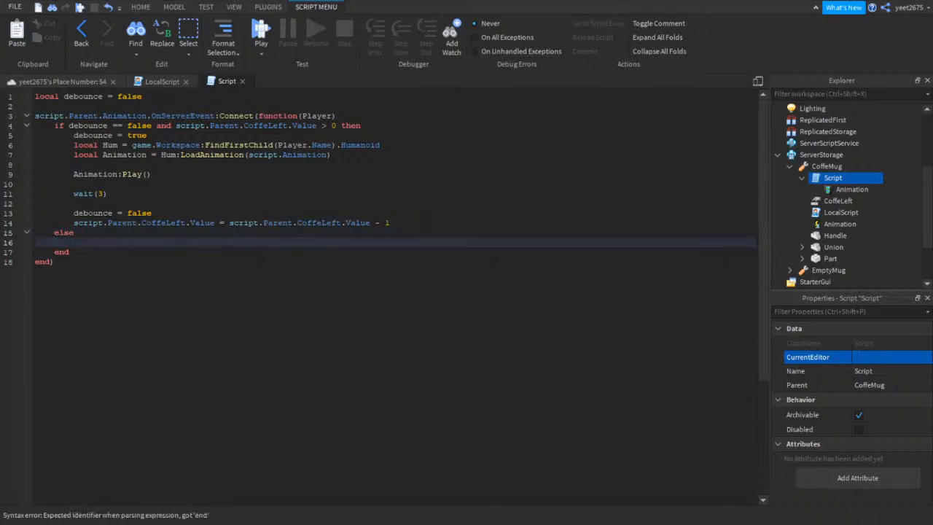
pyautogui.write('script.Parent')
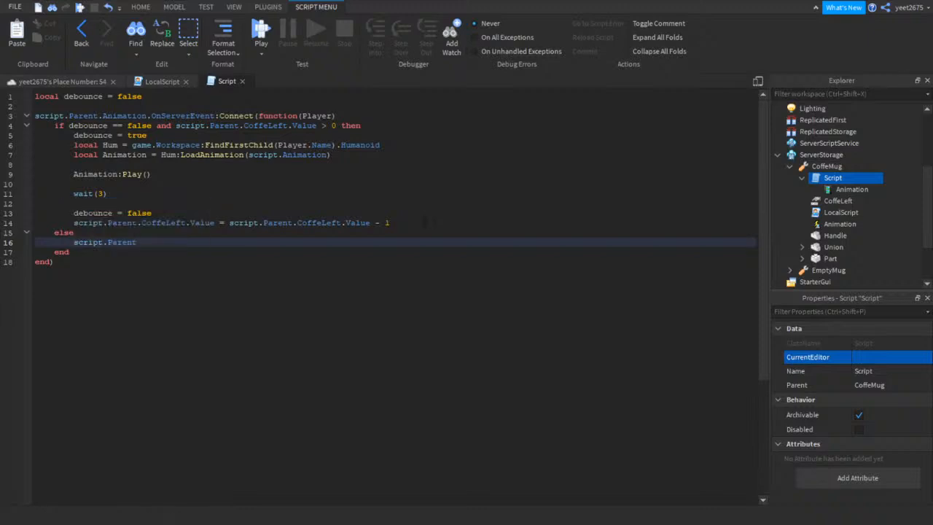
pyautogui.write(':Destroy()')
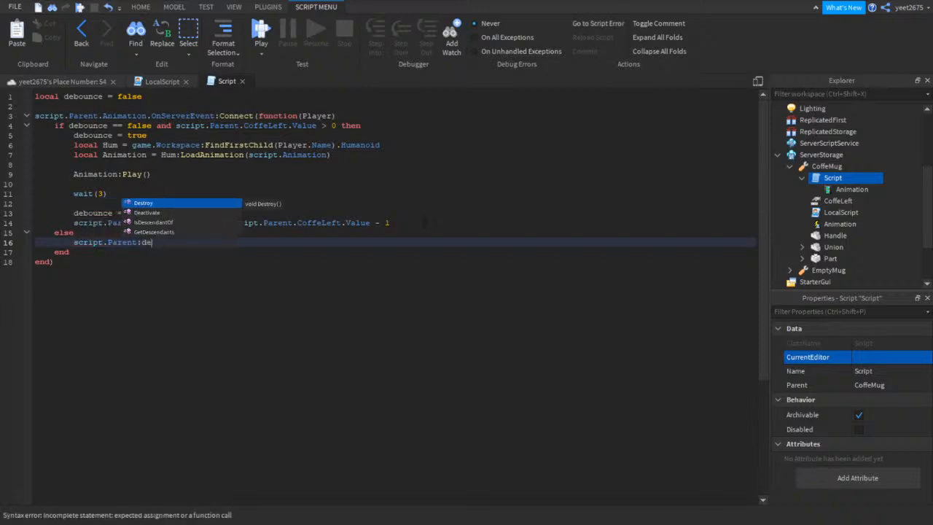
pyautogui.press('Up')
pyautogui.press('Return')
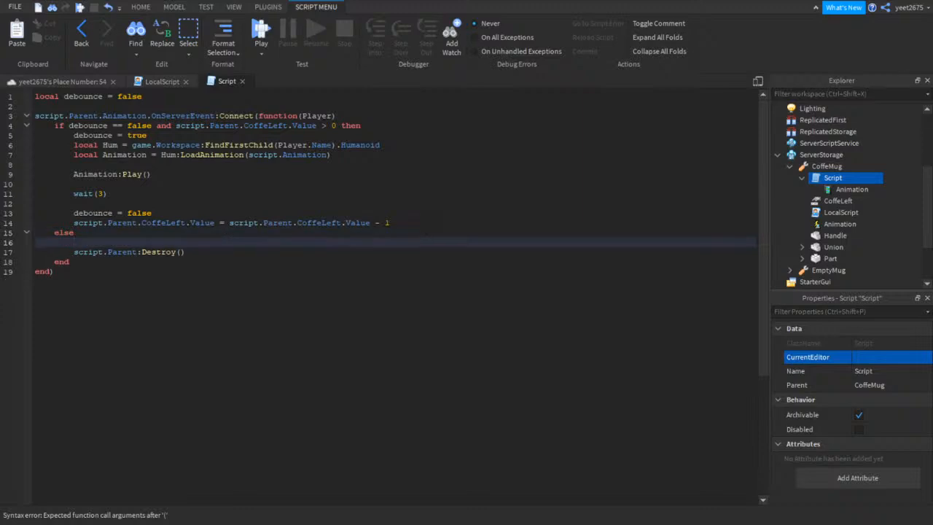
pyautogui.write('script.P')
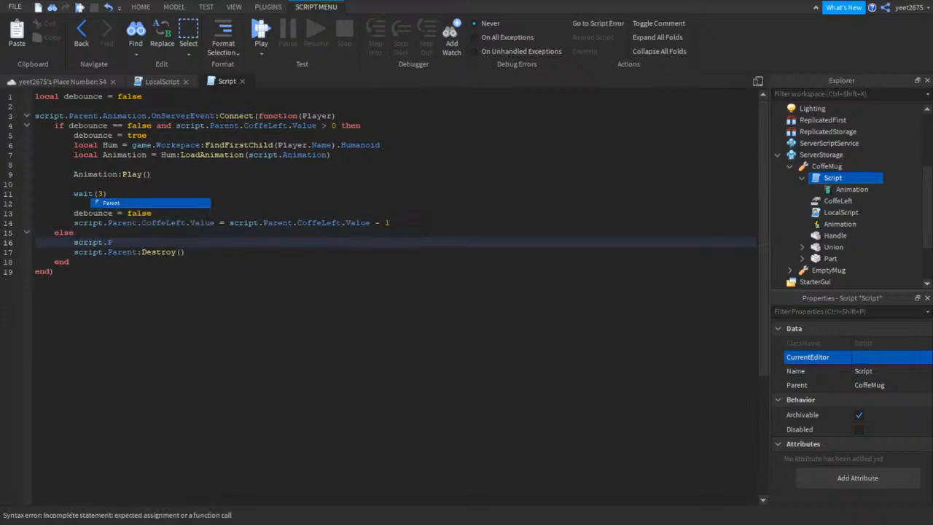
pyautogui.press('BackSpace')
pyautogui.press('BackSpace')
pyautogui.press('BackSpace')
pyautogui.press('BackSpace')
pyautogui.press('BackSpace')
pyautogui.press('BackSpace')
pyautogui.press('BackSpace')
pyautogui.press('BackSpace')
pyautogui.press('BackSpace')
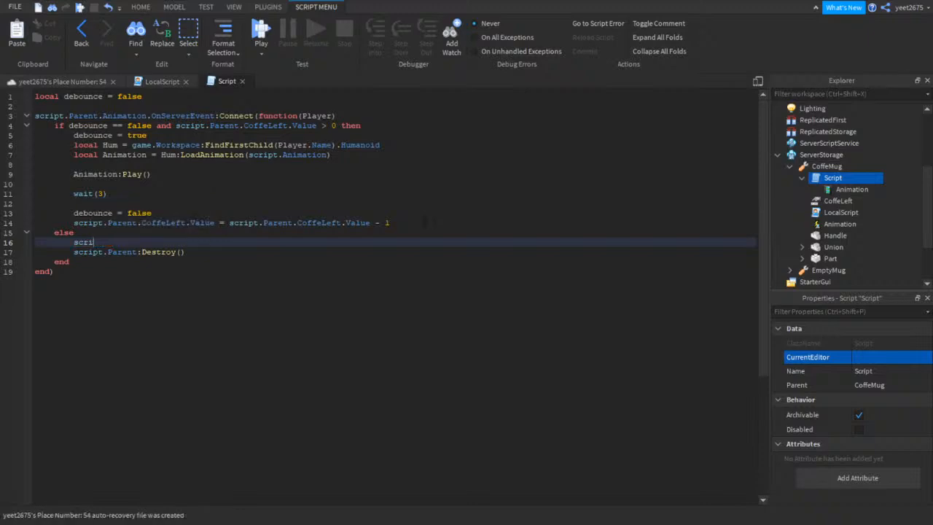
pyautogui.press('BackSpace')
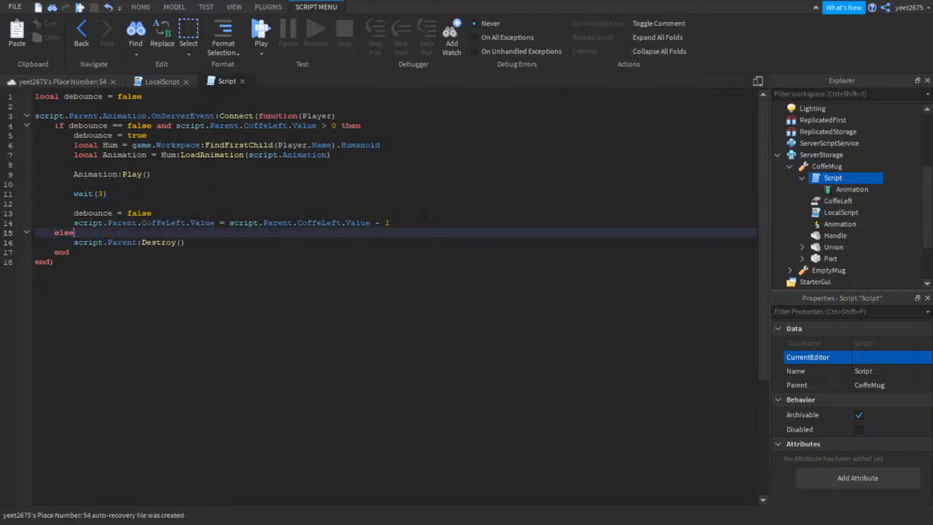
# Review the Script inside the second Model's Union for how it clones, parents and names EmptyMug, and return to the CoffeMug script
pyautogui.scroll(3, 837, 175)
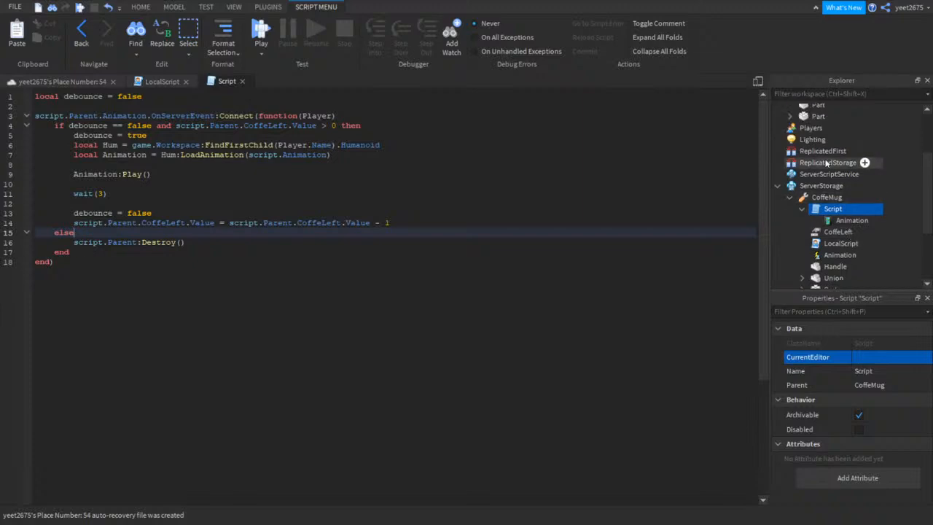
pyautogui.click(790, 131)
pyautogui.doubleClick(844, 179)
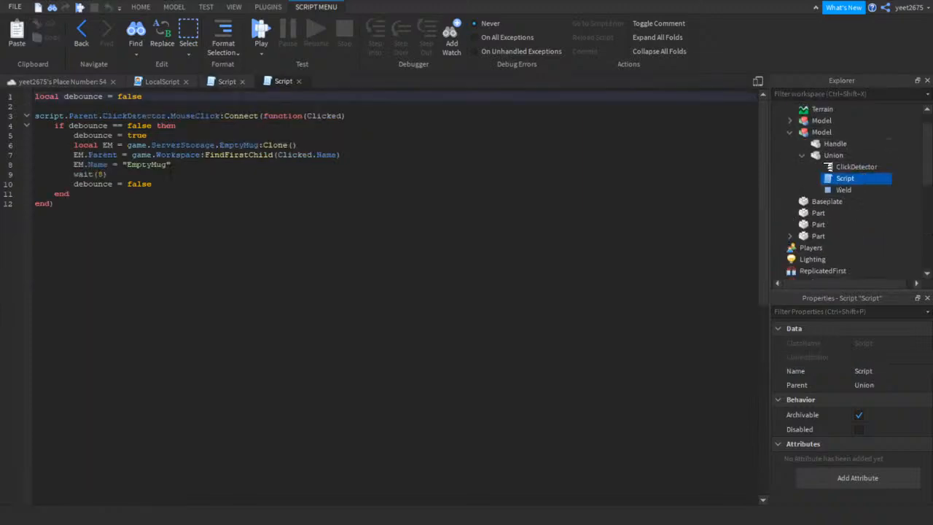
pyautogui.click(172, 183)
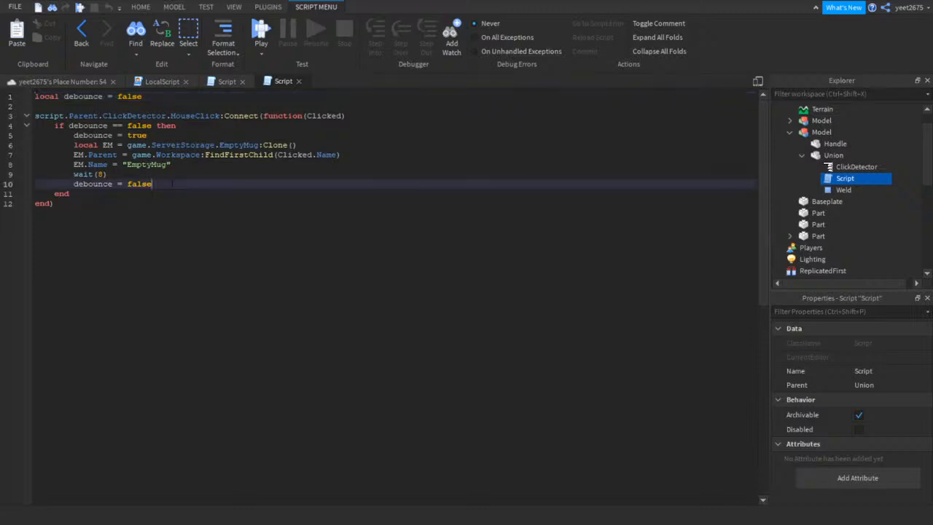
pyautogui.hotkey('shift', 'Up')
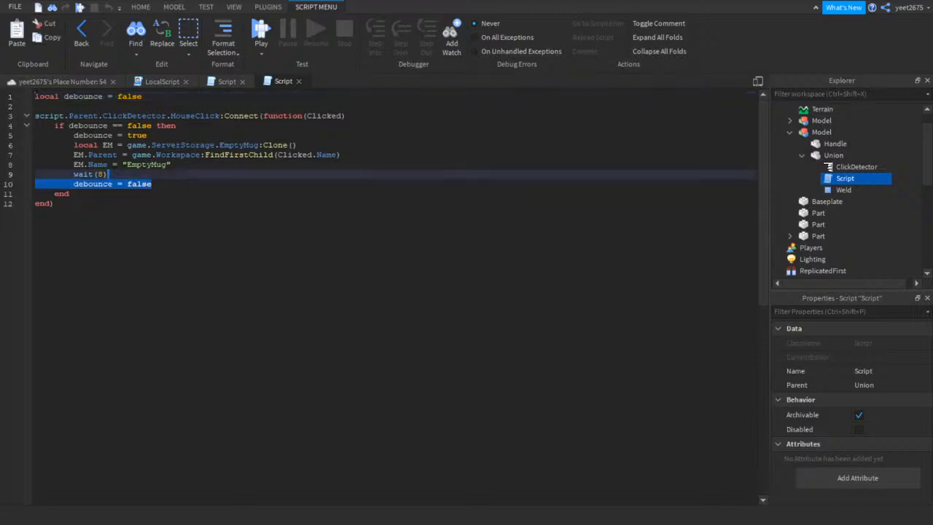
pyautogui.click(21, 164)
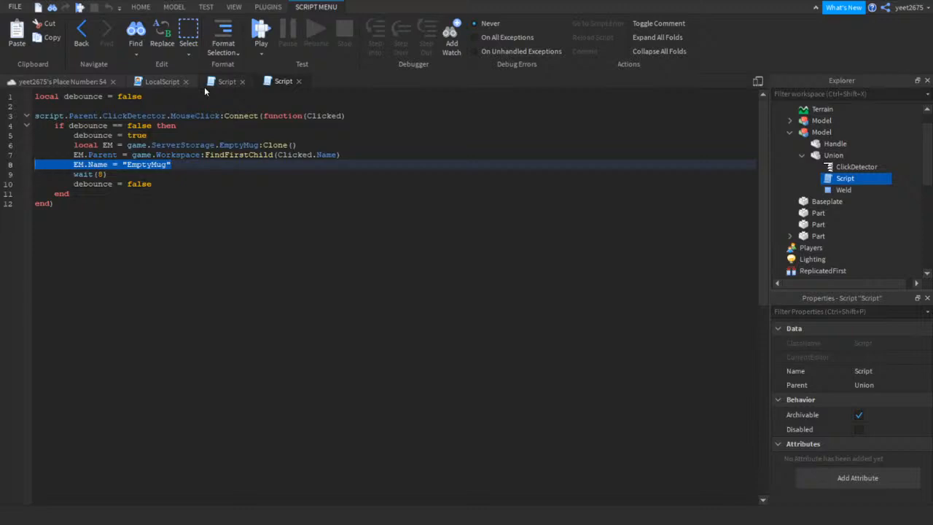
pyautogui.click(187, 134)
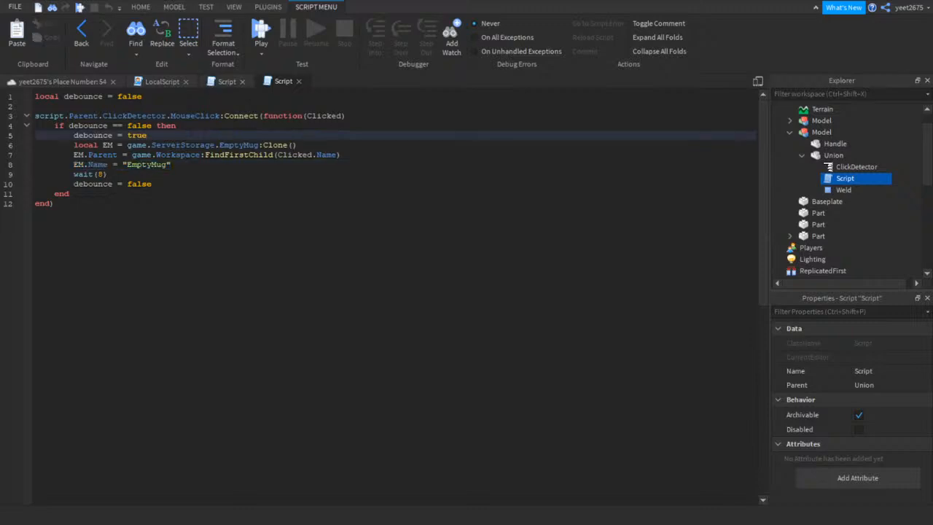
pyautogui.click(223, 83)
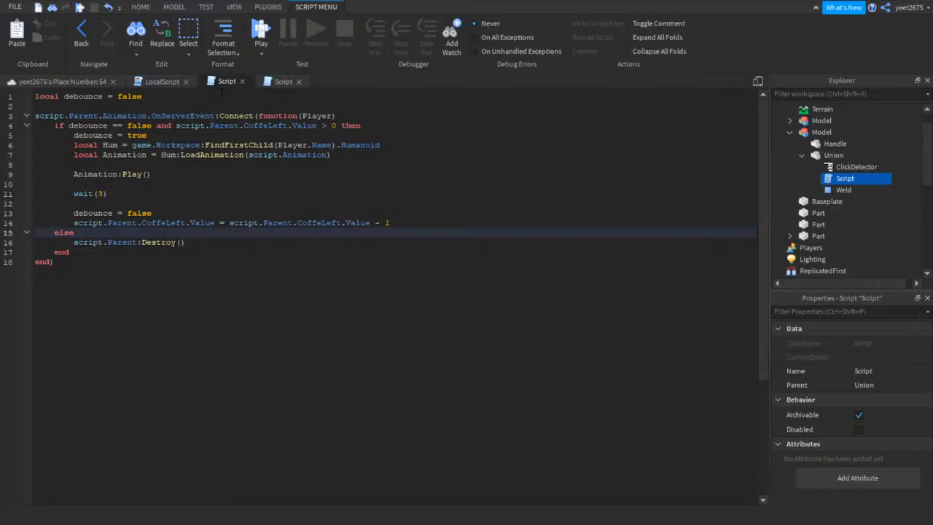
pyautogui.press('Down')
pyautogui.press('End')
pyautogui.press('Return')
pyautogui.write('l')
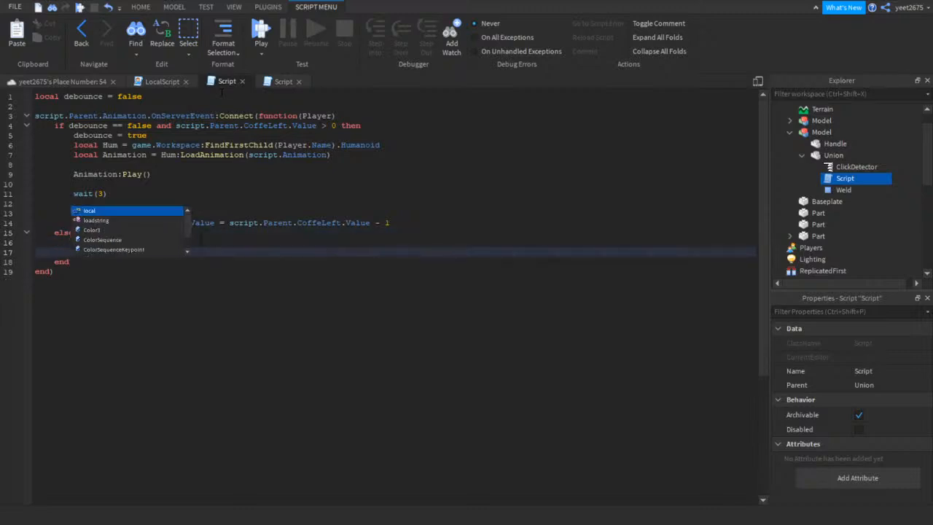
pyautogui.press('BackSpace')
pyautogui.press('BackSpace')
pyautogui.press('BackSpace')
pyautogui.press('BackSpace')
# At the start of the else branch, add the line "local EM = game.ServerStorage.EmptyMug"
pyautogui.click(200, 232)
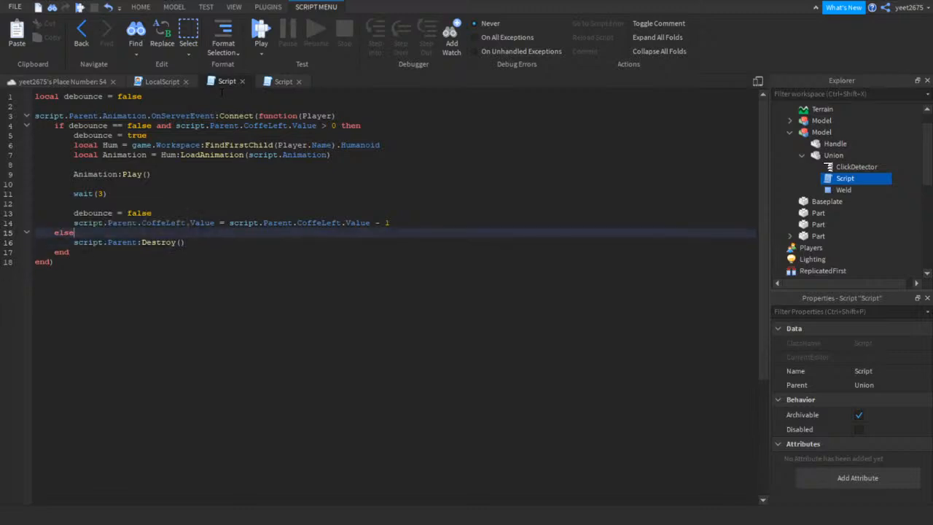
pyautogui.press('Return')
pyautogui.write('local EM')
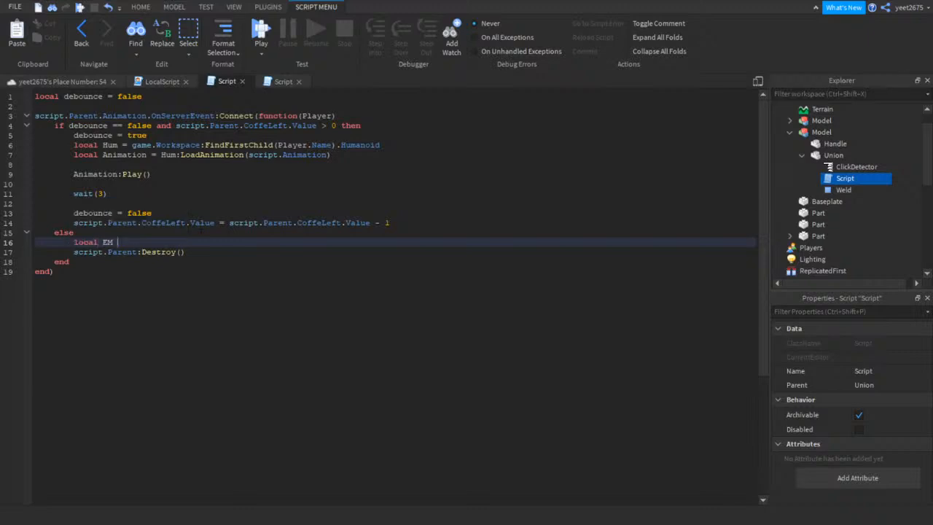
pyautogui.write(' = game.R')
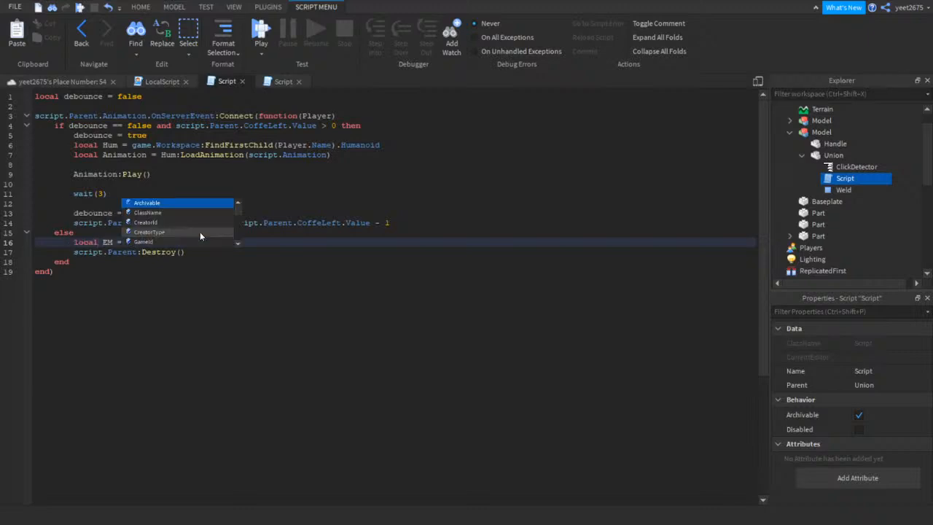
pyautogui.press('BackSpace')
pyautogui.write('ServerStorage.')
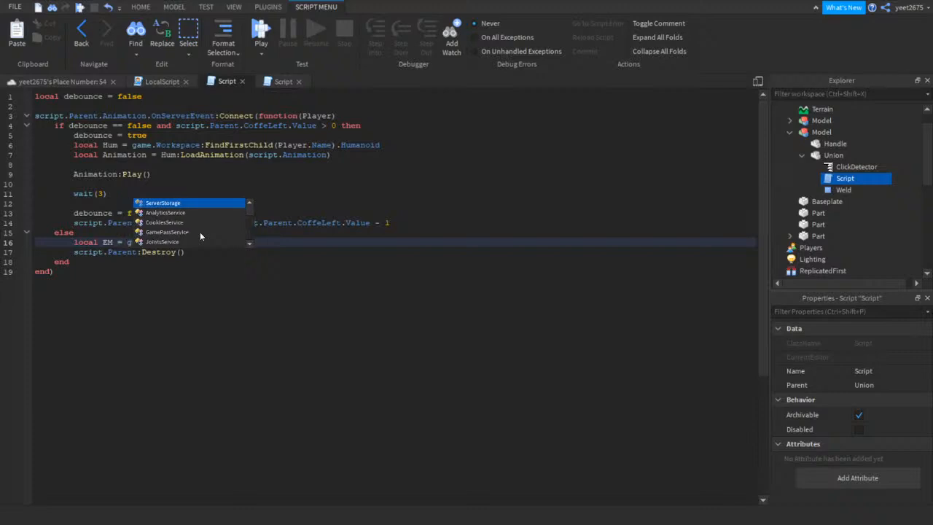
pyautogui.click(200, 233)
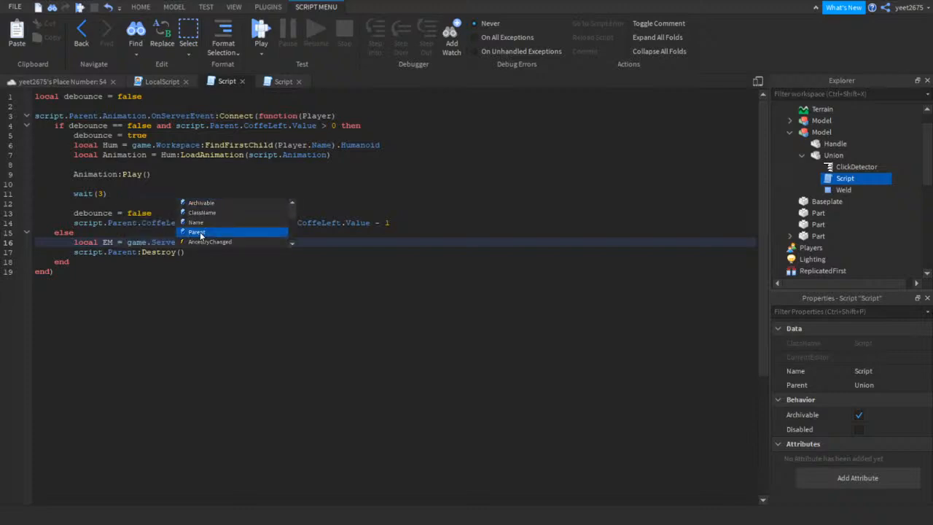
pyautogui.press('Down')
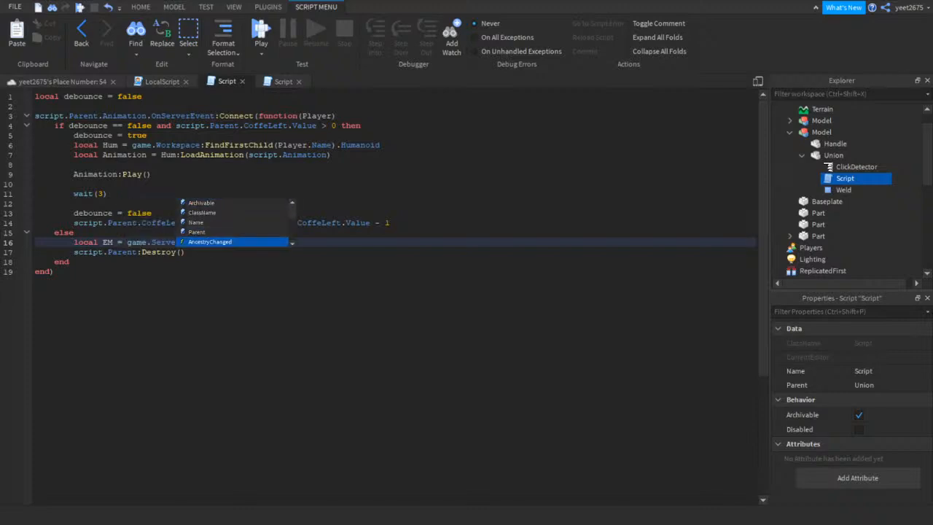
pyautogui.press('Up')
pyautogui.press('Up')
pyautogui.press('Up')
pyautogui.press('Up')
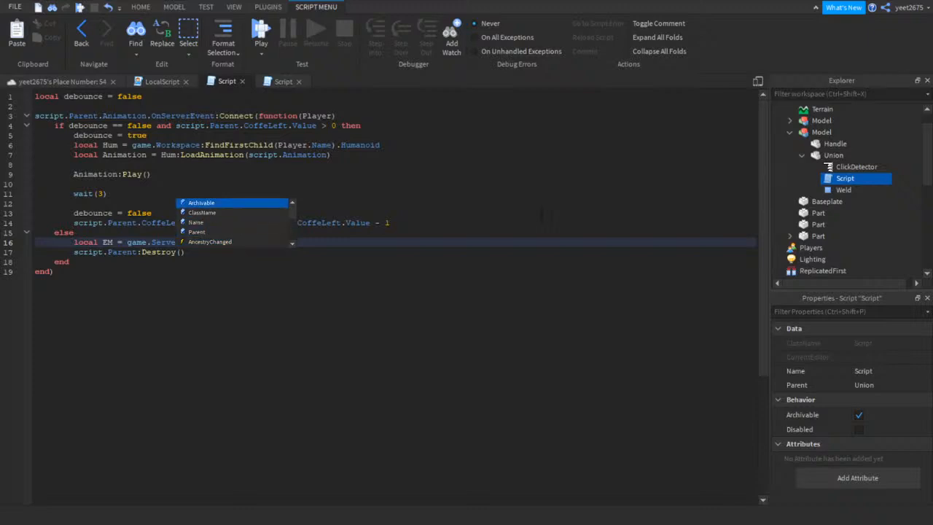
pyautogui.scroll(-4, 794, 234)
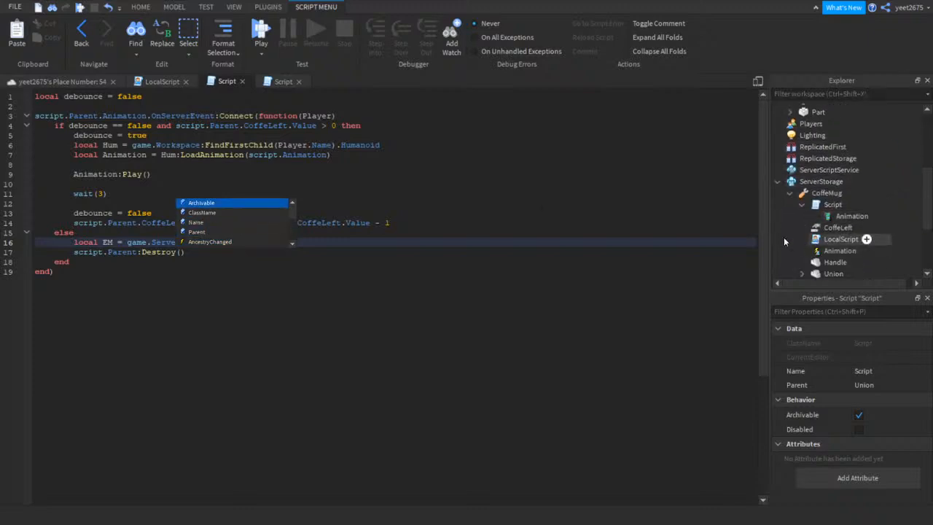
pyautogui.write('C')
pyautogui.press('BackSpace')
pyautogui.write('em')
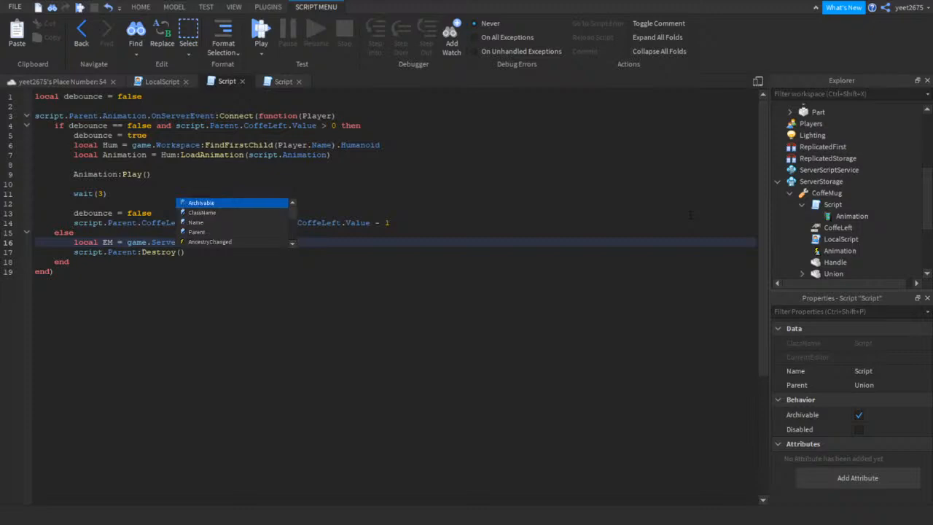
pyautogui.write("'EmptyMug")
pyautogui.press('BackSpace')
pyautogui.press('BackSpace')
pyautogui.press('BackSpace')
pyautogui.press('BackSpace')
pyautogui.press('BackSpace')
pyautogui.press('BackSpace')
pyautogui.press('BackSpace')
pyautogui.press('BackSpace')
pyautogui.press('BackSpace')
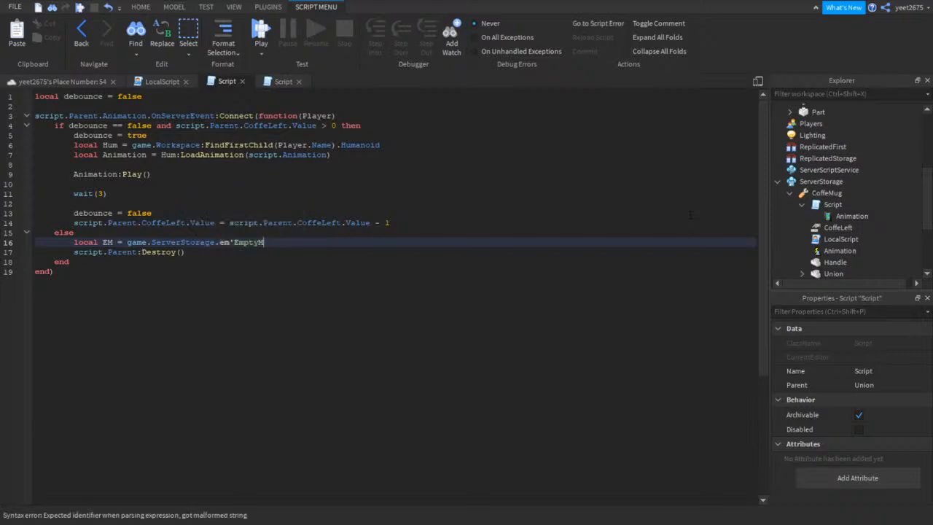
pyautogui.write('ptyMug')
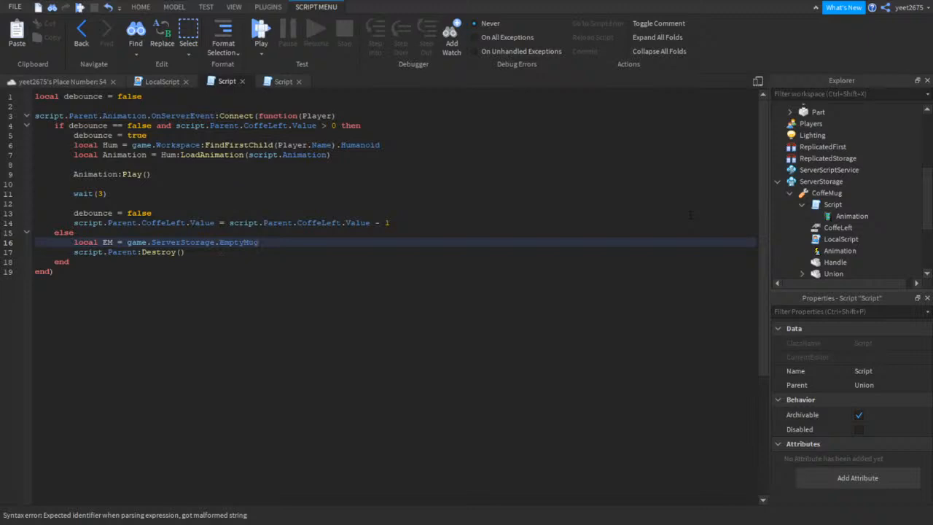
# Below the EM declaration, add the line "EM.Parent = script.Parent.Parent"
pyautogui.press('Return')
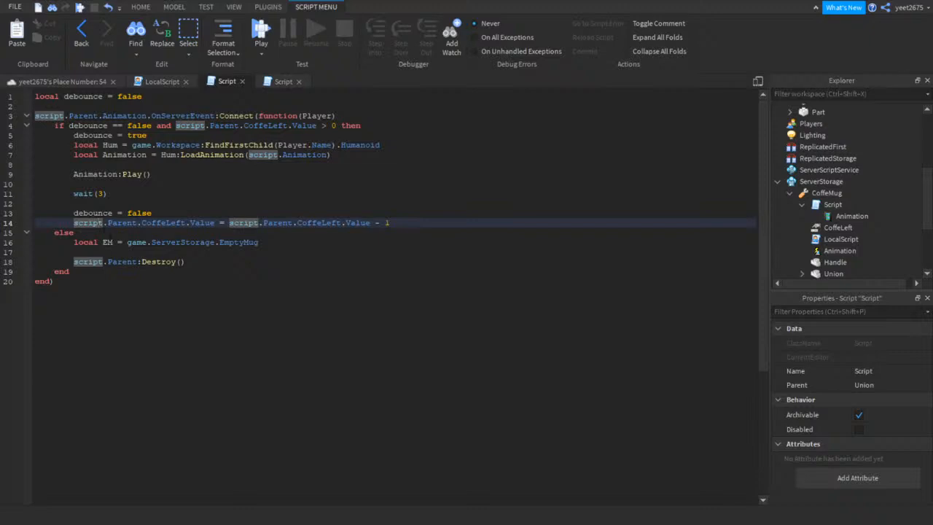
pyautogui.press('Down')
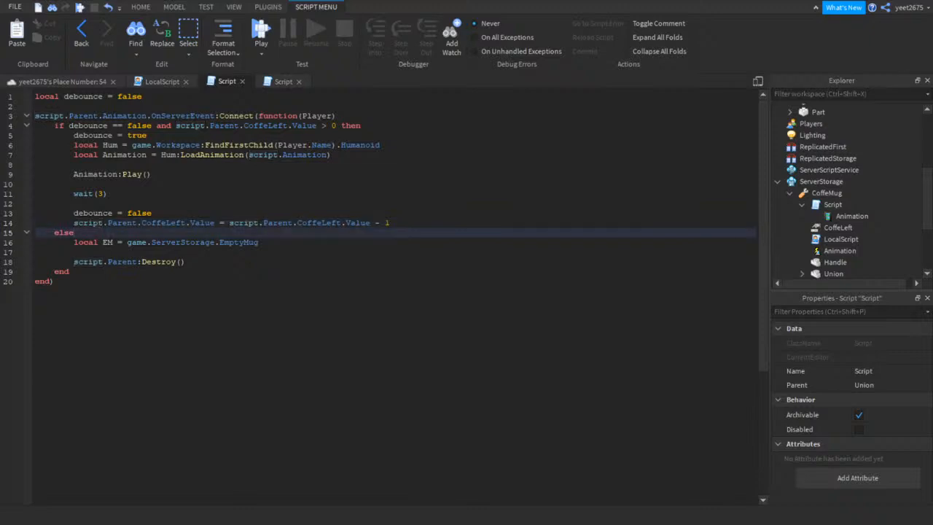
pyautogui.doubleClick(181, 241)
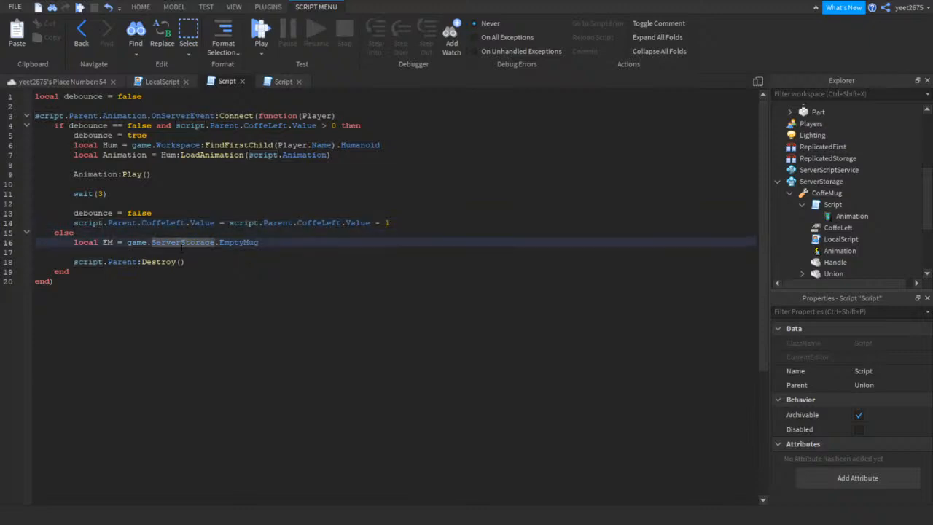
pyautogui.click(182, 250)
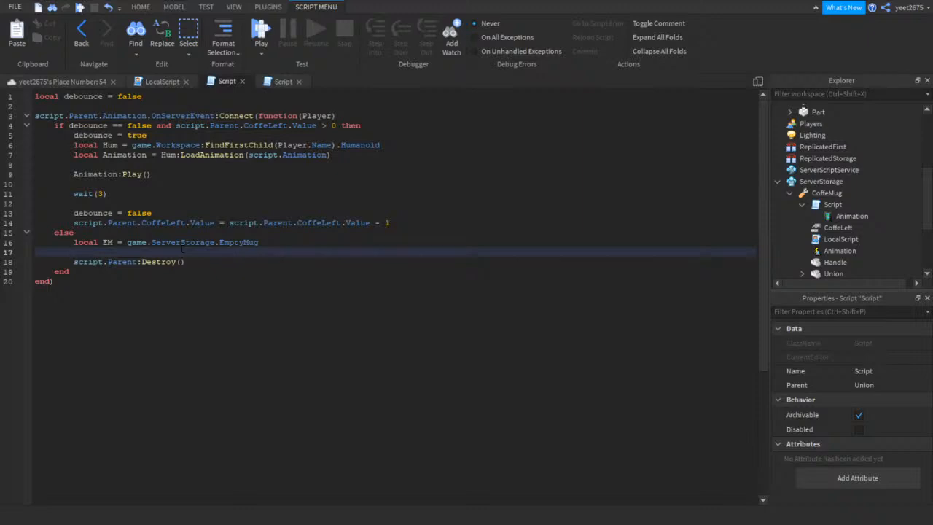
pyautogui.write('EM.Parent ')
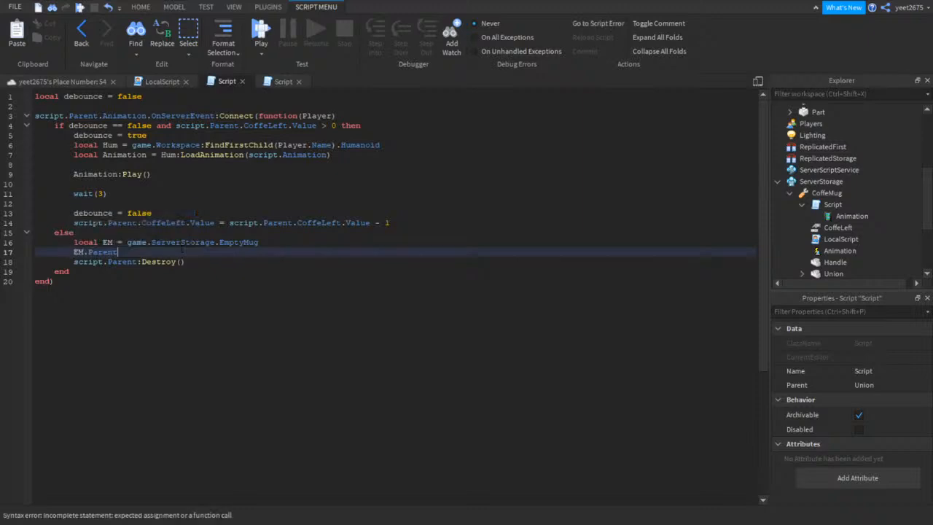
pyautogui.write('= script.Parent.P')
pyautogui.press('Tab')
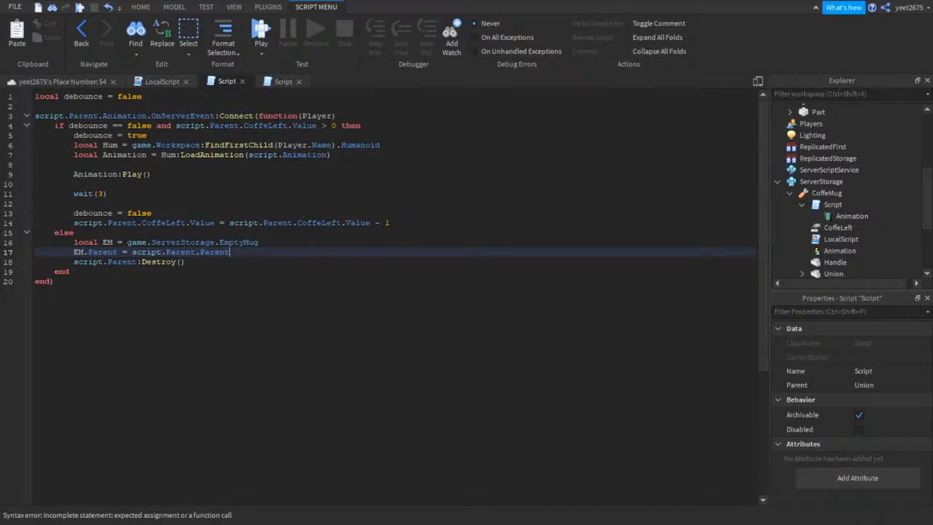
# Below the parent assignment, add the line EM.Name = "EmptyMug"
pyautogui.press('Return')
pyautogui.write('EM.N')
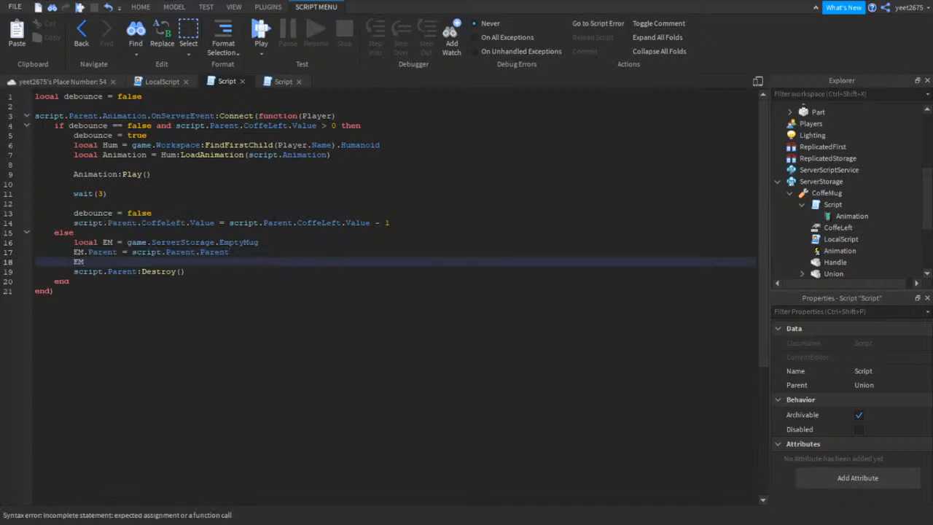
pyautogui.press('Tab')
pyautogui.write('= "EmptyMug')
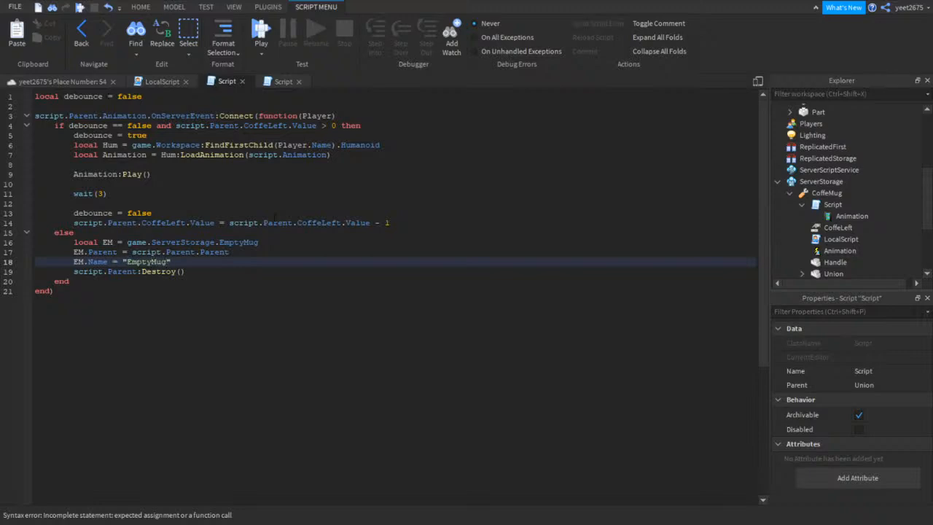
# Playtest the place by taking a mug from the counter, filling it at the coffee machine and drinking once
pyautogui.click(55, 82)
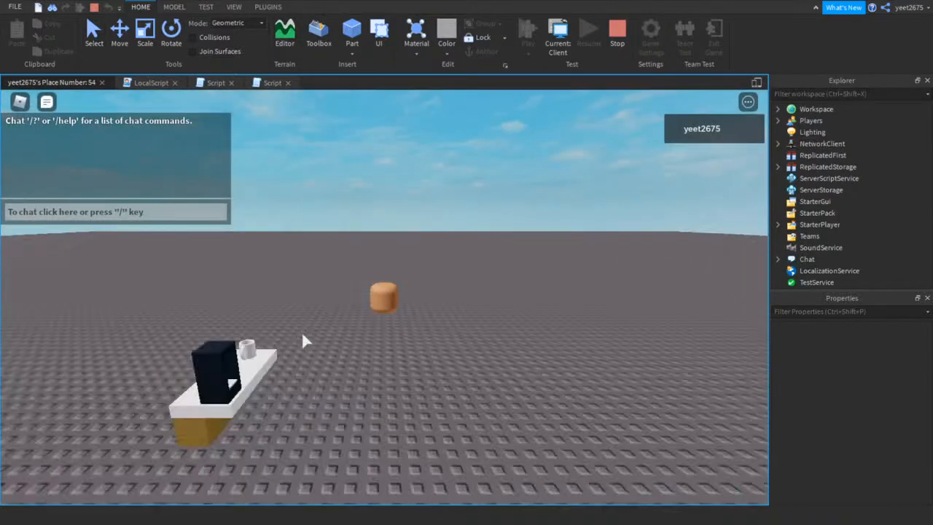
pyautogui.moveTo(363, 297); pyautogui.dragTo(365, 297, button='right')
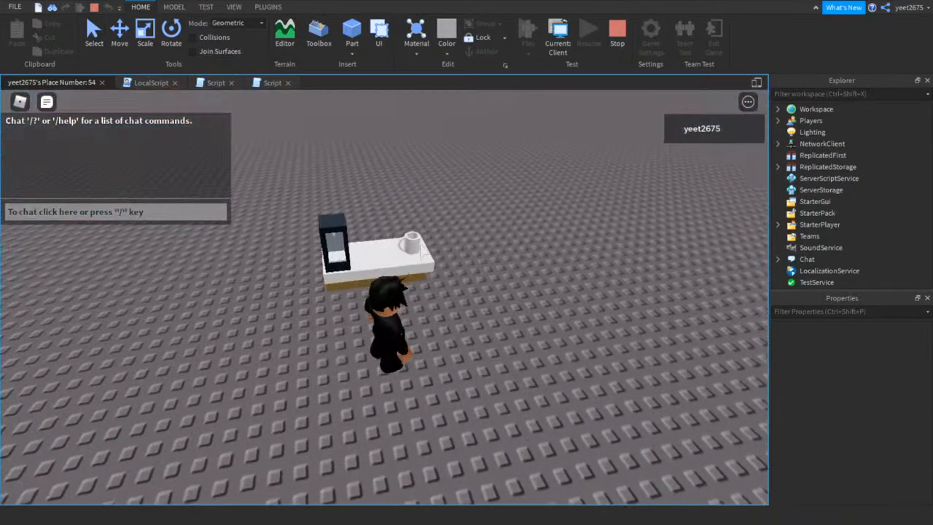
pyautogui.click(414, 247)
pyautogui.moveTo(428, 261); pyautogui.dragTo(405, 275, button='right')
pyautogui.press('a')
pyautogui.click(424, 264)
pyautogui.press('s')
pyautogui.click(404, 275)
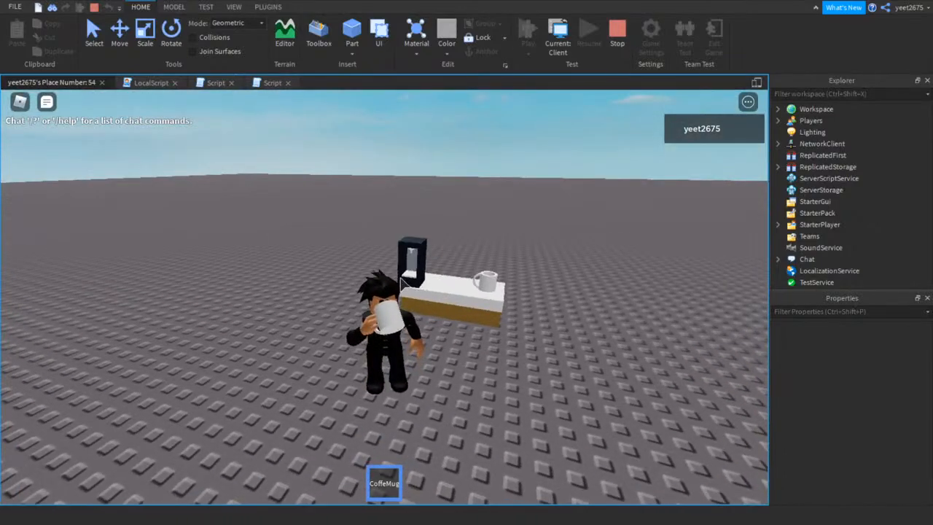
# Inspect the CoffeLeft value of the CoffeMug held by the player's character in the Workspace
pyautogui.click(778, 109)
pyautogui.click(790, 167)
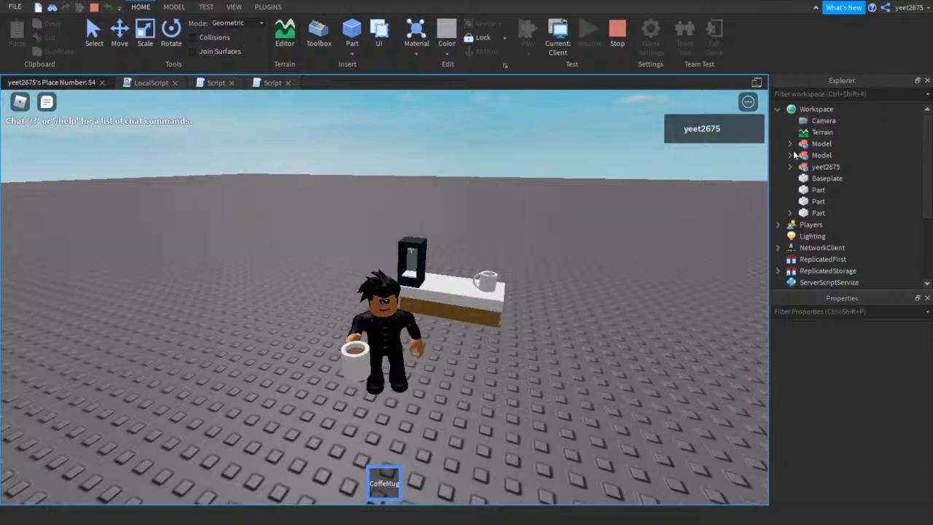
pyautogui.click(801, 213)
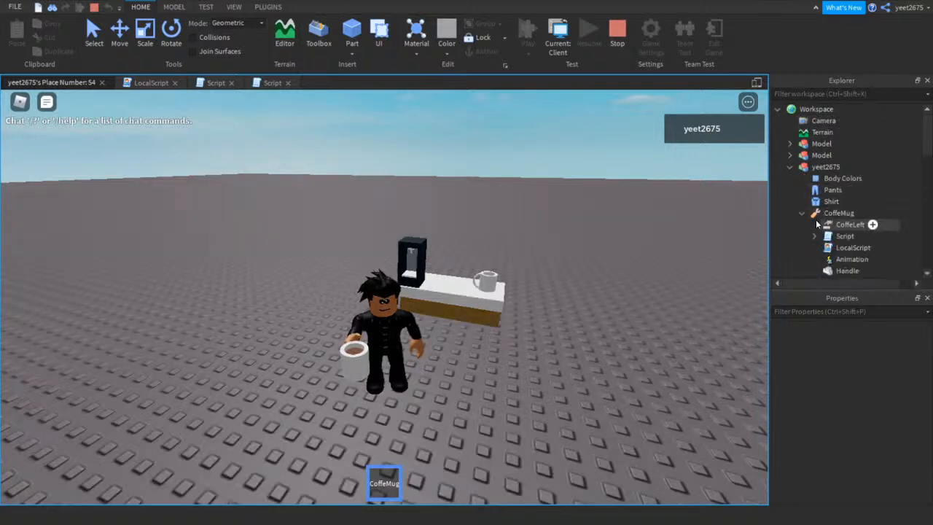
pyautogui.scroll(-1, 831, 207)
pyautogui.click(847, 193)
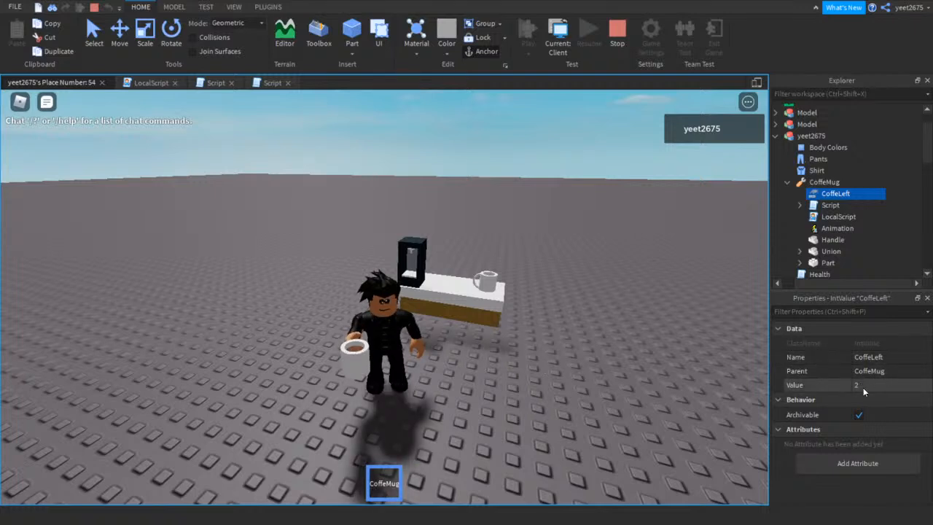
# Drink repeatedly from the coffee mug in the playtest while checking how its CoffeLeft value changes
pyautogui.click(601, 362)
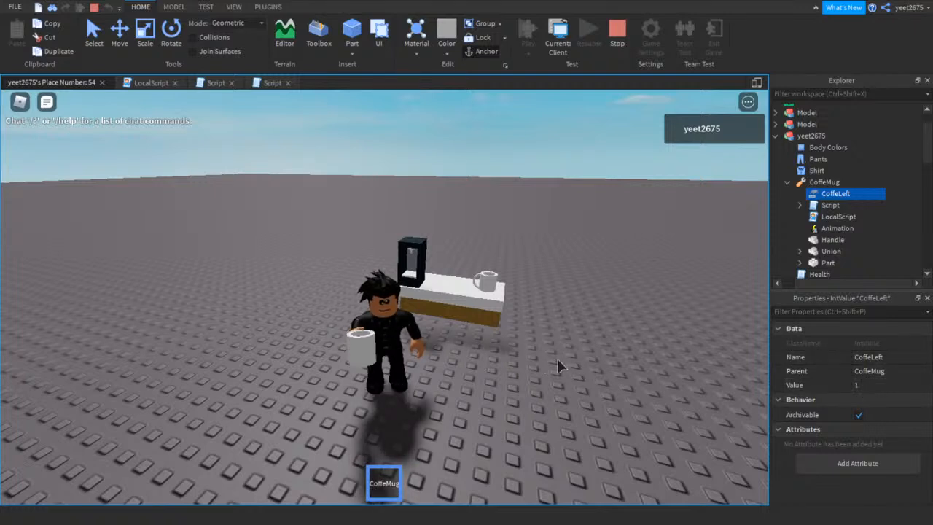
pyautogui.moveTo(557, 359); pyautogui.dragTo(557, 360, button='right')
pyautogui.click(558, 360)
pyautogui.click(234, 6)
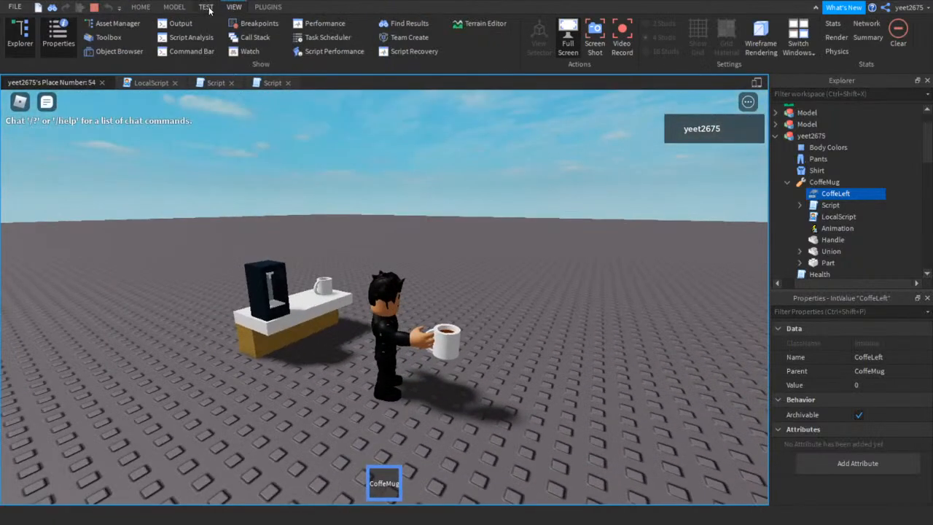
# Check the Output log during the playtest and keep drinking from the coffee mug until it is replaced by the empty mug
pyautogui.click(180, 23)
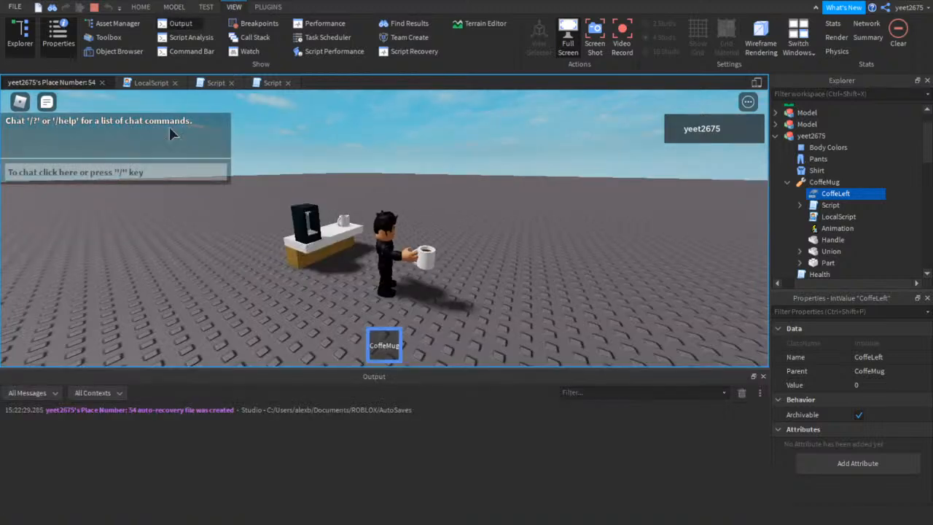
pyautogui.click(180, 23)
pyautogui.moveTo(442, 271); pyautogui.dragTo(441, 270, button='right')
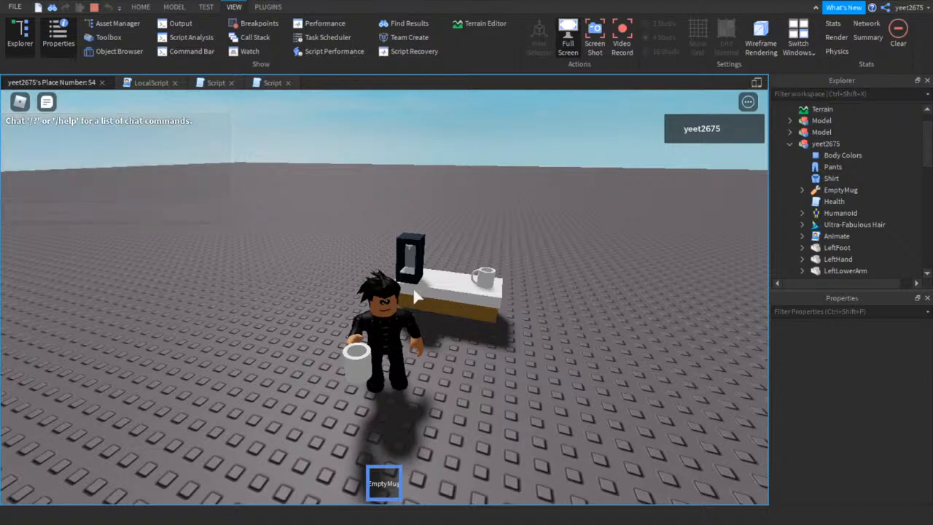
pyautogui.moveTo(414, 291); pyautogui.dragTo(414, 292, button='right')
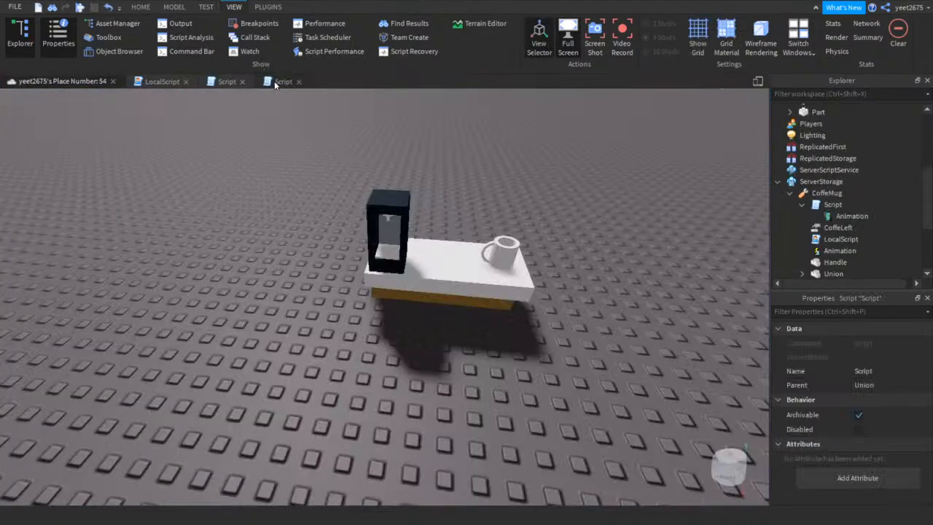
# In the CoffeMug script, move the else block with the EmptyMug lines out of the OnServerEvent handler to the end of the script
pyautogui.click(282, 81)
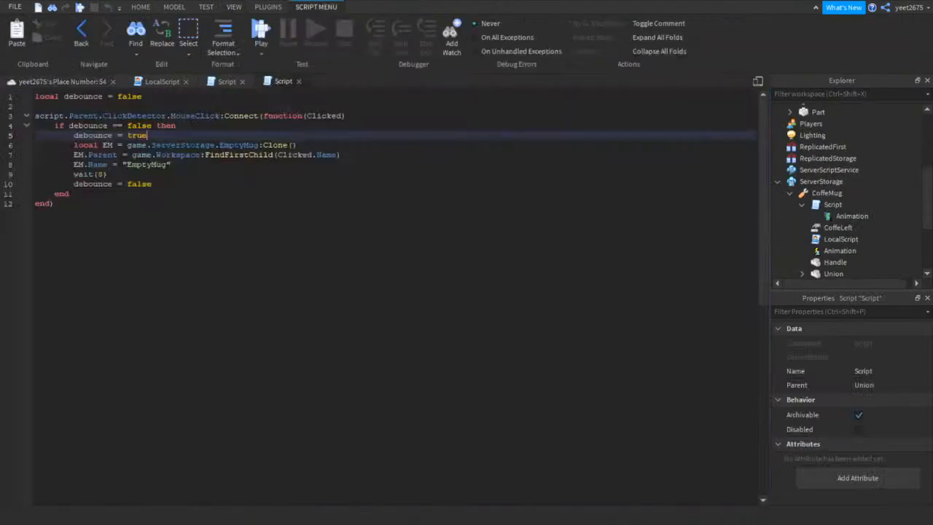
pyautogui.click(210, 85)
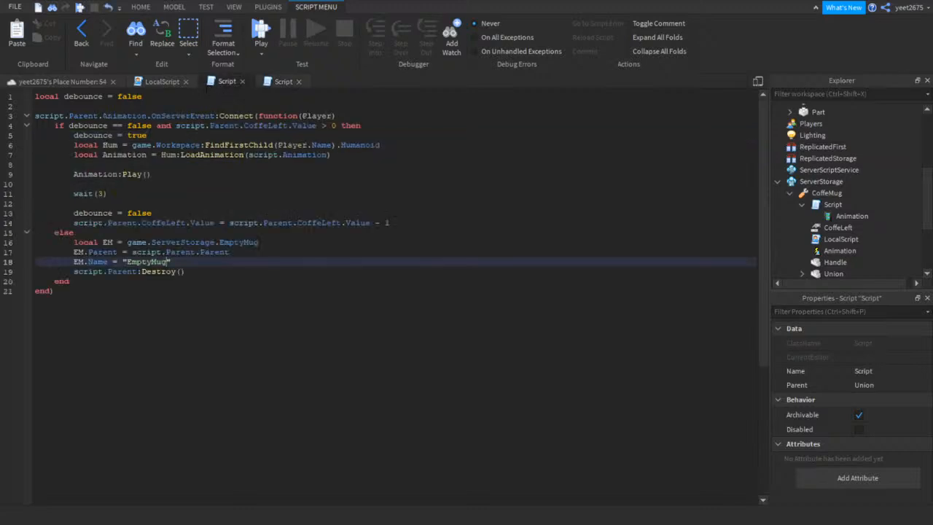
pyautogui.moveTo(185, 271); pyautogui.dragTo(36, 233)
pyautogui.hotkey('ctrl', 'c')
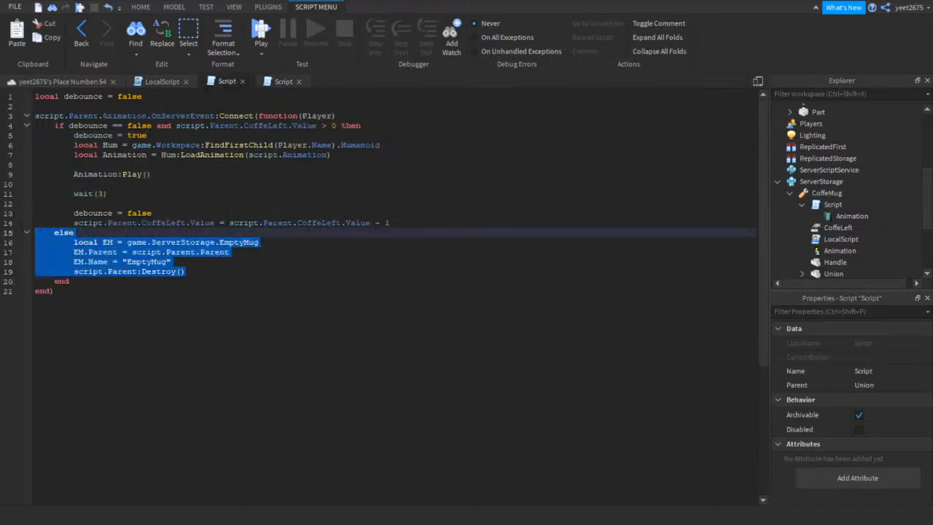
pyautogui.press('BackSpace')
pyautogui.press('BackSpace')
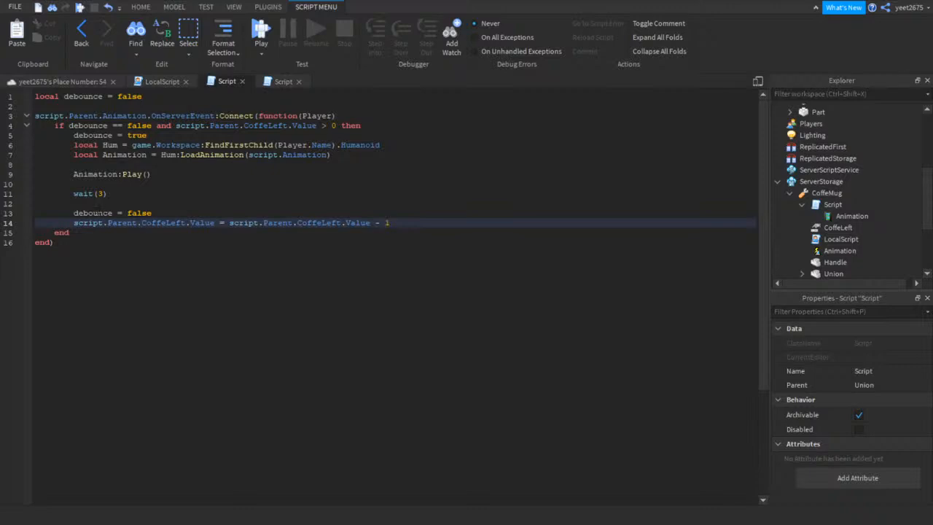
pyautogui.click(86, 244)
pyautogui.press('Return')
pyautogui.press('Return')
pyautogui.hotkey('ctrl', 'v')
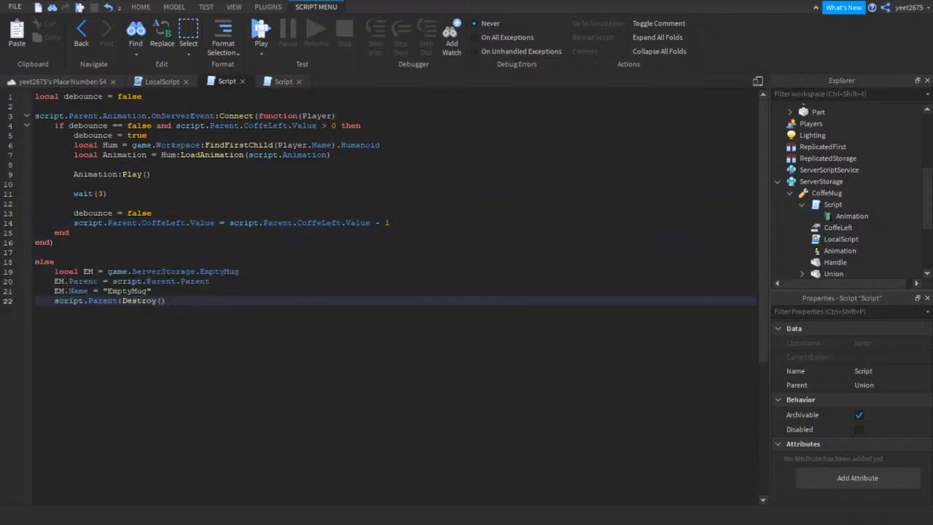
# Replace the moved block's else with "if script.Parent.CoffeLeft.Value == 0 then" and close the block with end
pyautogui.click(85, 263)
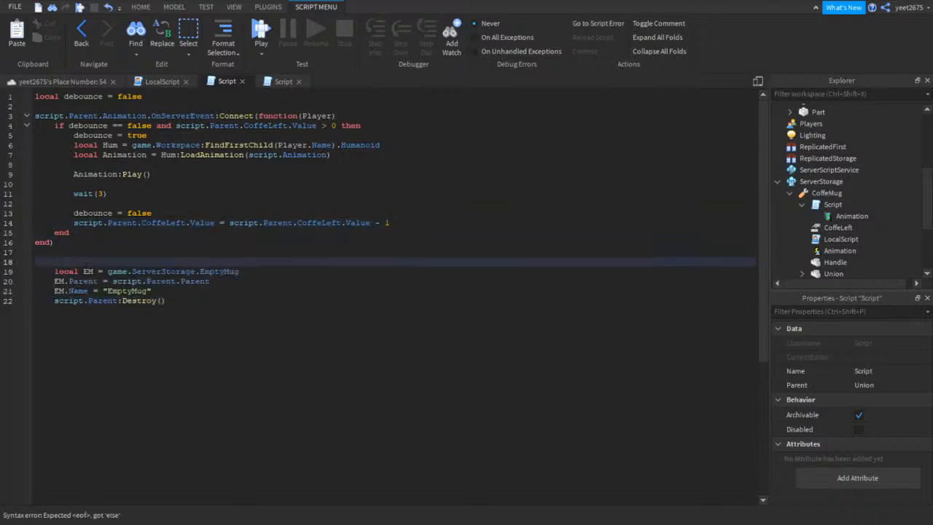
pyautogui.write('if script.Parent.')
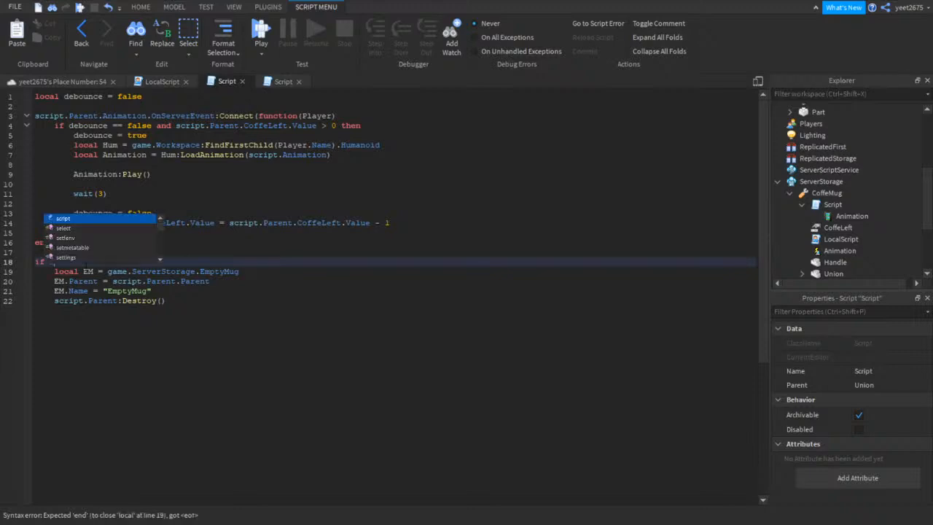
pyautogui.write('CoffeLeft.')
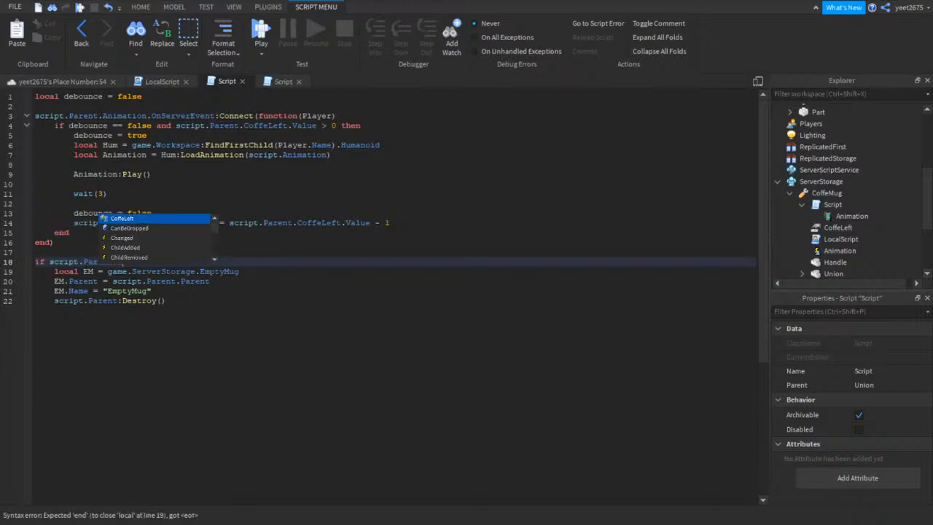
pyautogui.write('Value')
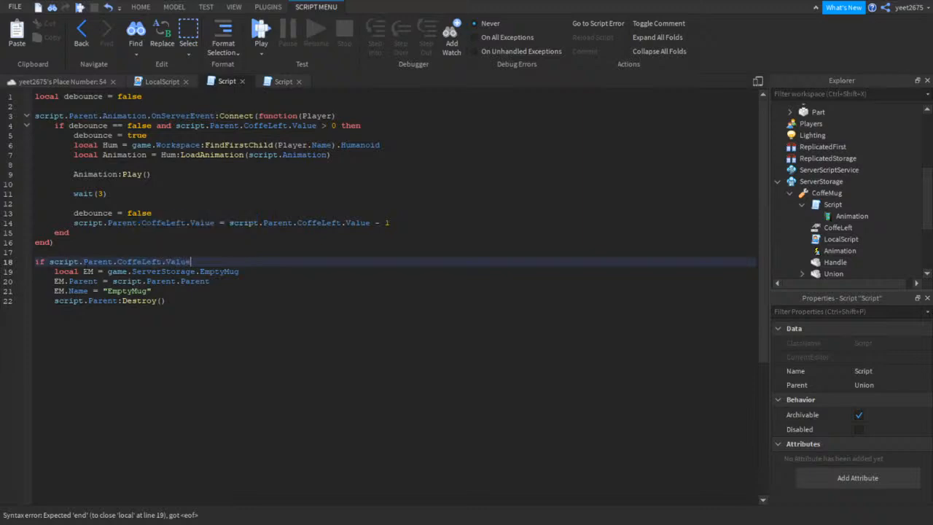
pyautogui.write(' ==m')
pyautogui.press('BackSpace')
pyautogui.write('0 then')
pyautogui.click(176, 301)
pyautogui.press('Return')
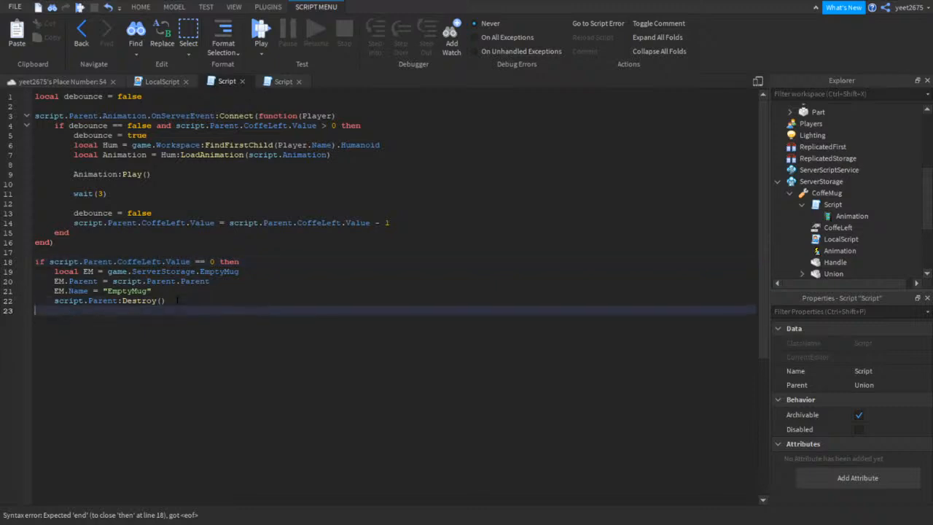
pyautogui.write('end')
# Playtest the place by taking a mug, filling it at the coffee machine and drinking, and check the Output log
pyautogui.click(260, 23)
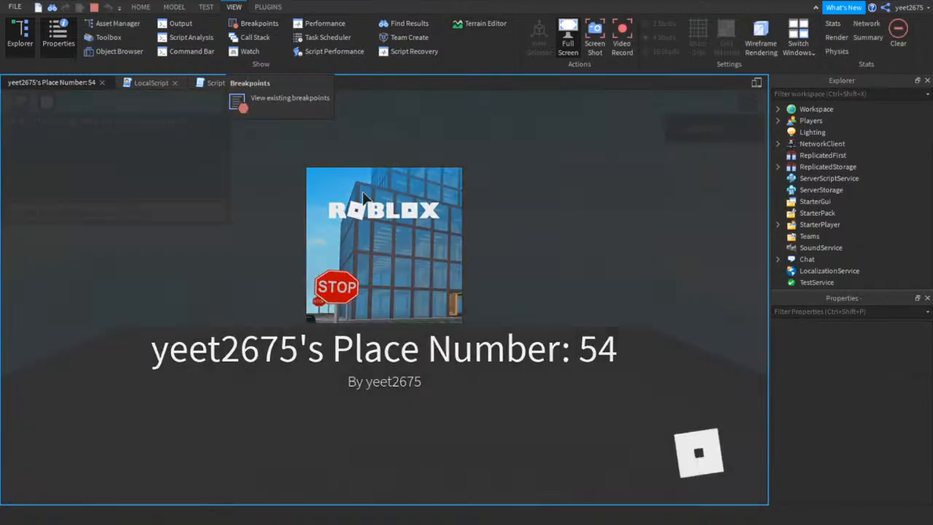
pyautogui.press('w')
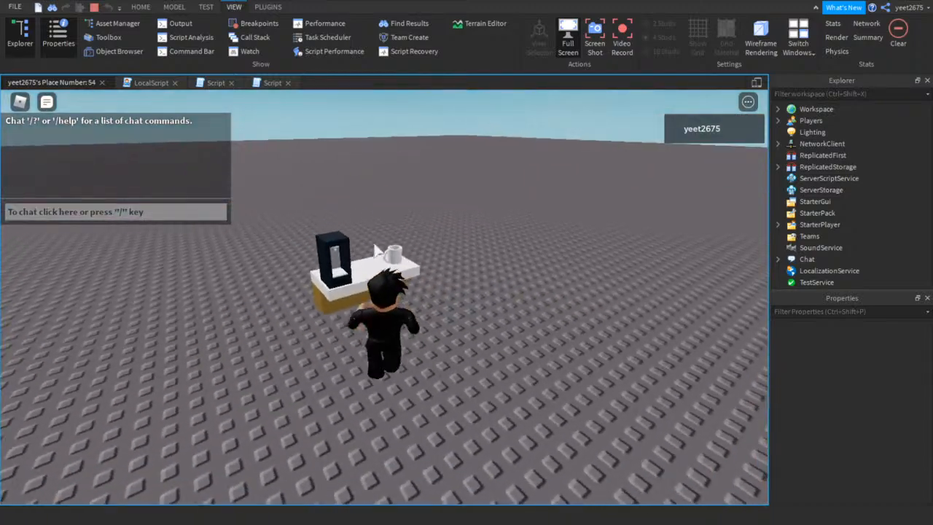
pyautogui.click(400, 272)
pyautogui.press('w')
pyautogui.moveTo(431, 273); pyautogui.dragTo(452, 289, button='right')
pyautogui.press('w')
pyautogui.press('s')
pyautogui.click(464, 302)
pyautogui.moveTo(296, 299); pyautogui.dragTo(321, 291, button='right')
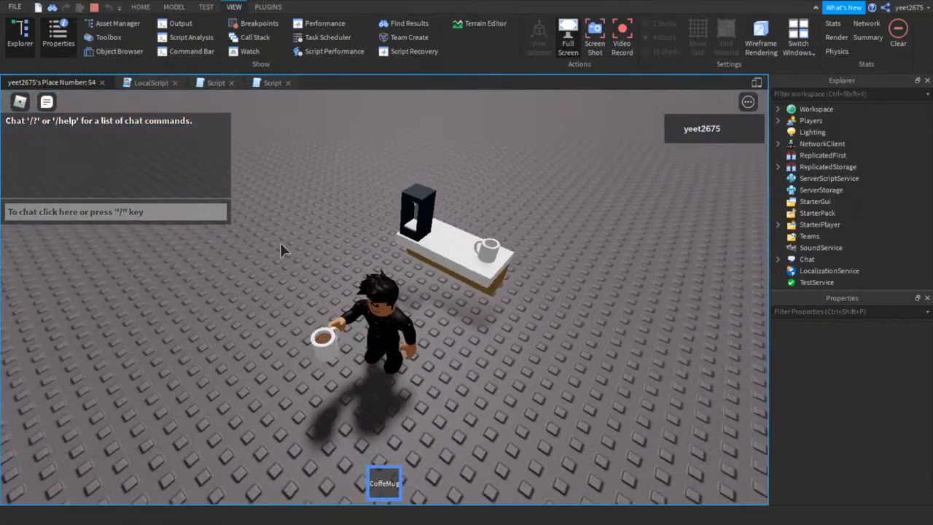
pyautogui.click(181, 23)
pyautogui.click(181, 23)
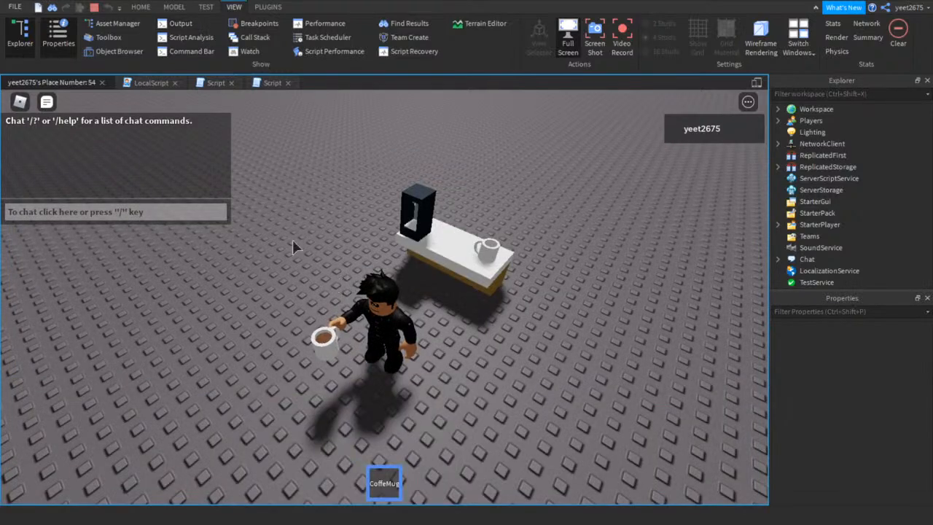
# In the CoffeMug script, replace the CoffeLeft if-condition line above the EmptyMug lines with script.Parent.CoffeLeft
pyautogui.click(216, 82)
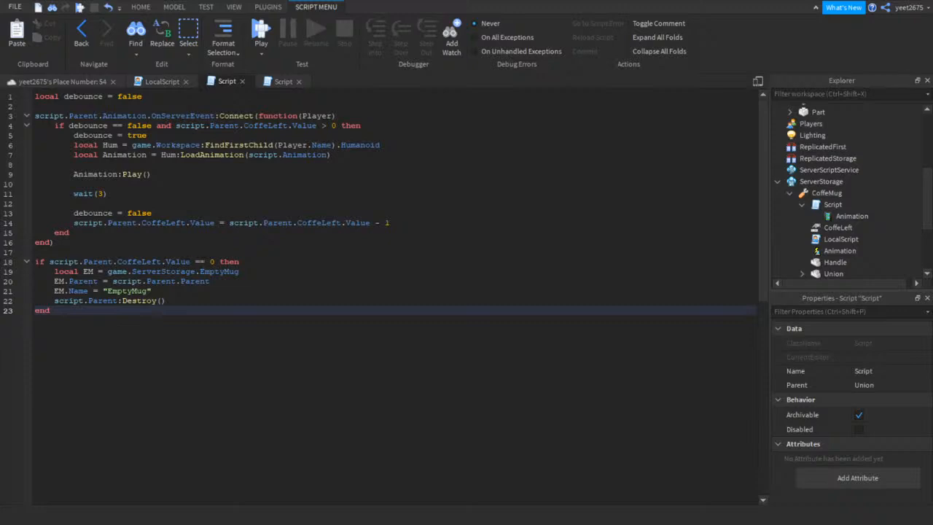
pyautogui.moveTo(239, 261); pyautogui.dragTo(79, 252)
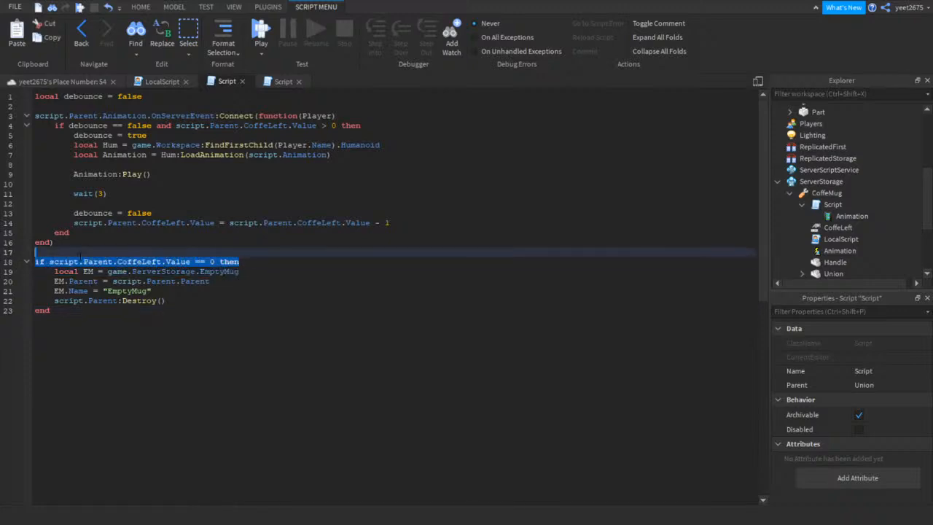
pyautogui.press('BackSpace')
pyautogui.press('Return')
pyautogui.write('script')
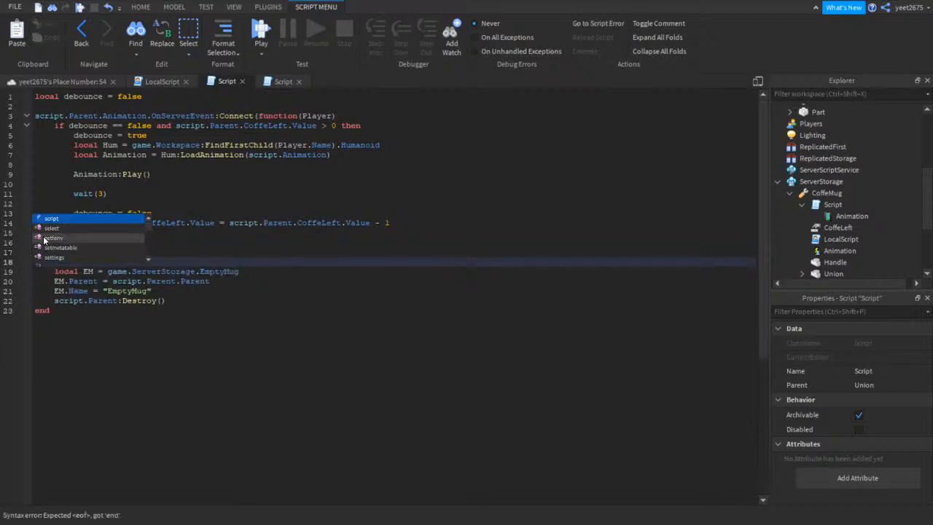
pyautogui.write('.')
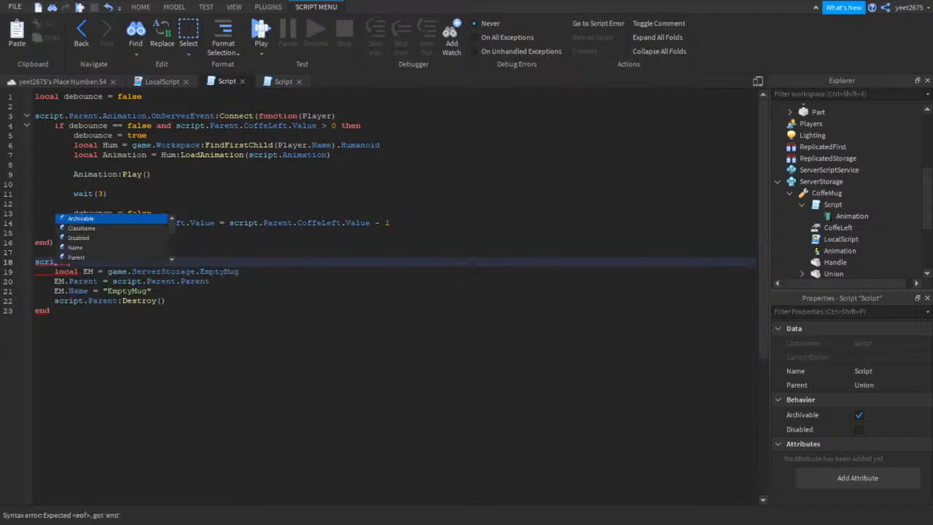
pyautogui.write('Parent.CoffeLeft')
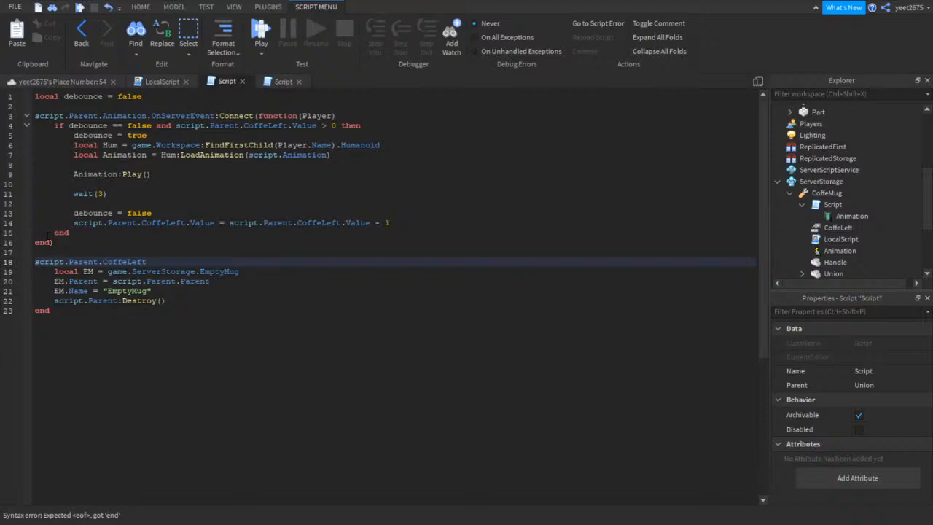
# Extend the script.Parent.CoffeLeft line with a call to :GetPropertyChangedSignal("Value")
pyautogui.write(':O')
pyautogui.press('BackSpace')
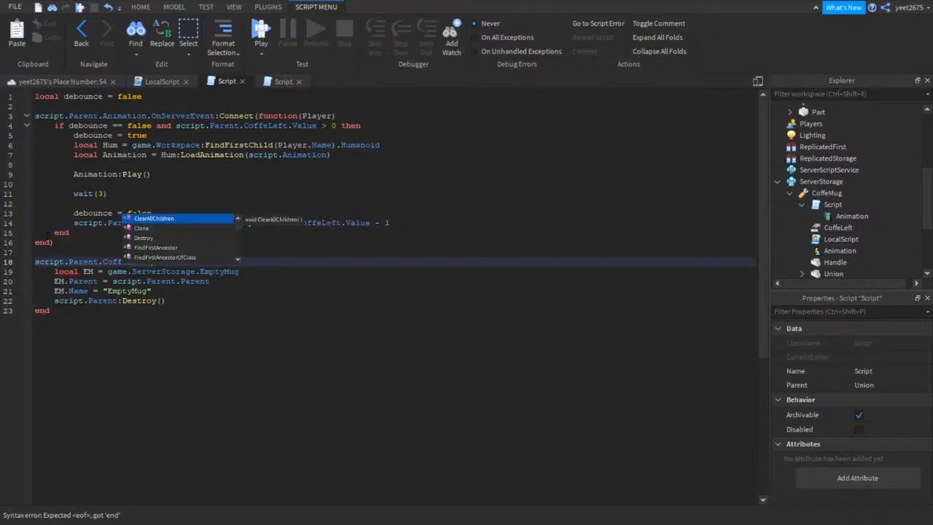
pyautogui.write('Get')
pyautogui.press('Down')
pyautogui.press('Down')
pyautogui.press('Down')
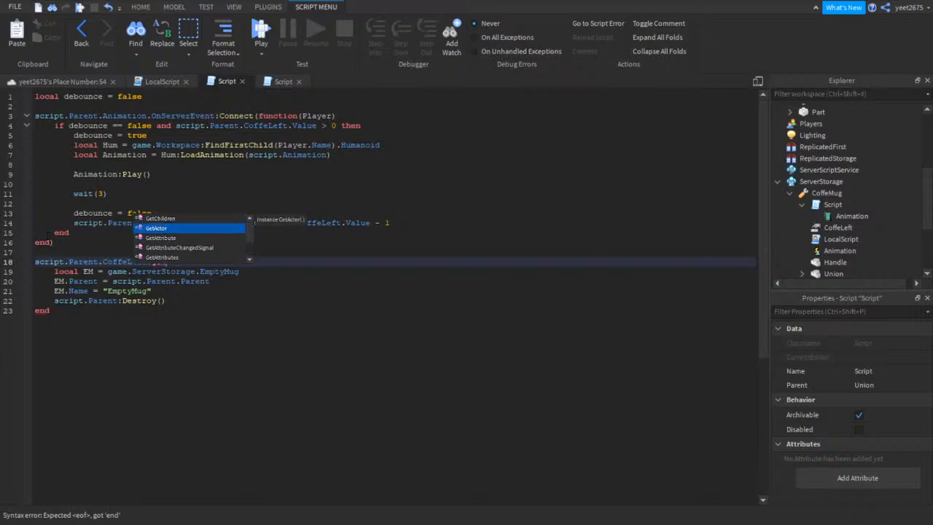
pyautogui.press('Down')
pyautogui.press('Down')
pyautogui.press('Down')
pyautogui.press('Down')
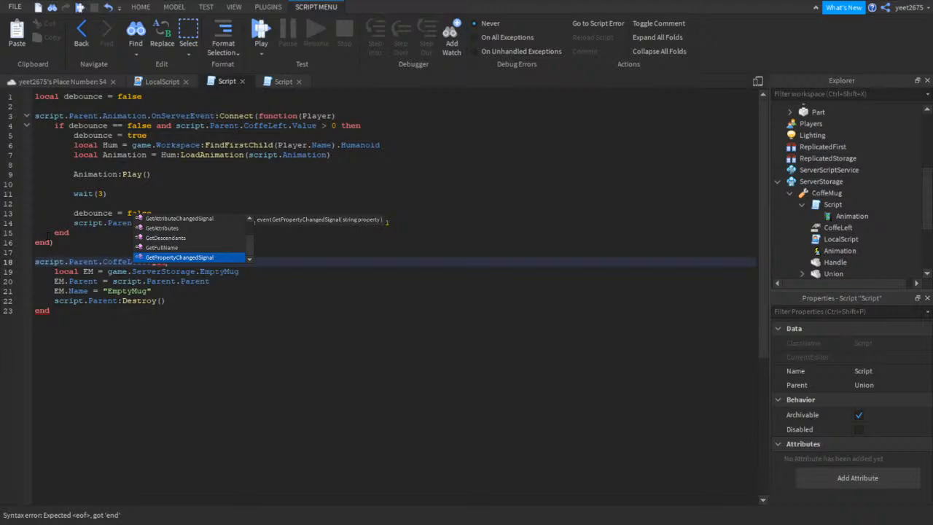
pyautogui.write('prop')
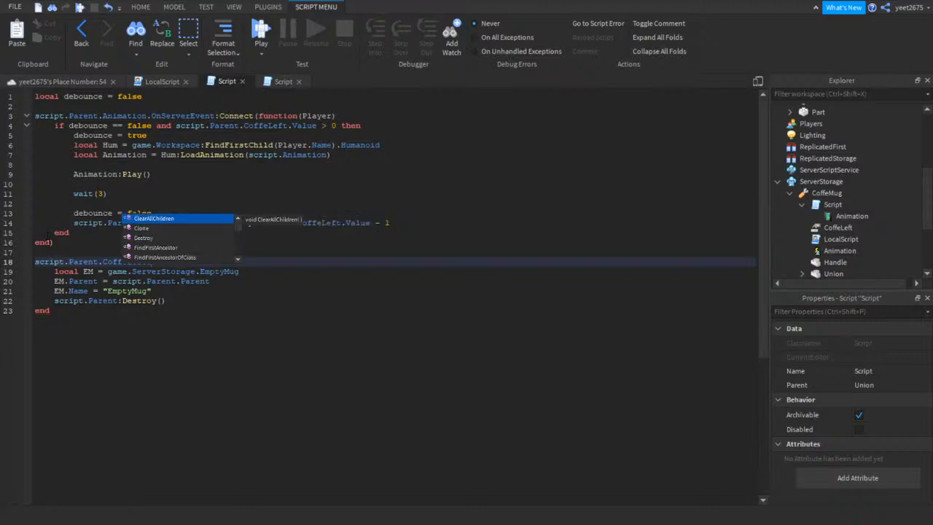
pyautogui.press('Escape')
pyautogui.press('Return')
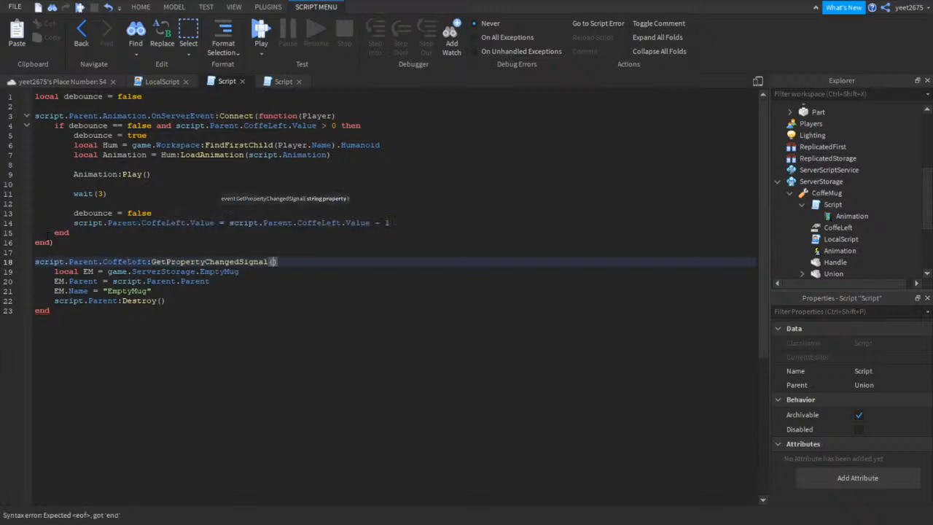
pyautogui.write('"Value')
pyautogui.press('Down')
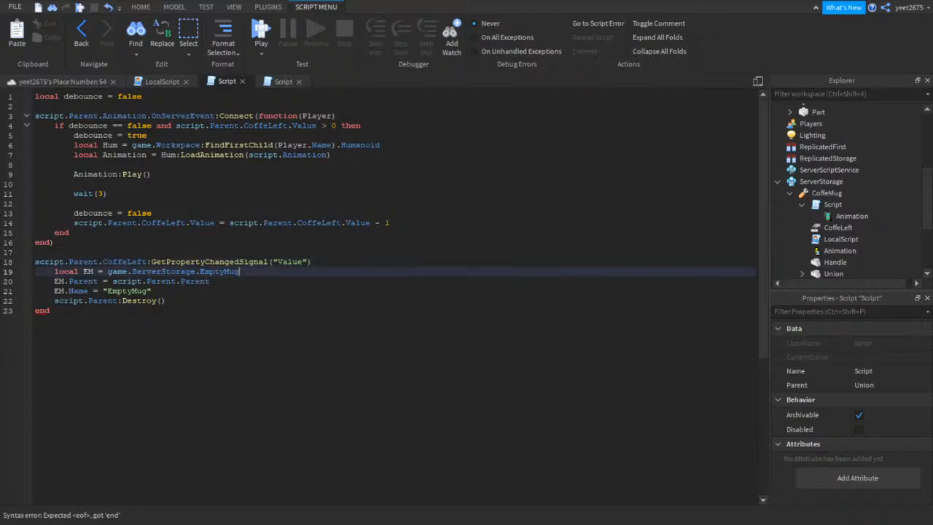
# Append :Connect(function() to the GetPropertyChangedSignal line and close the block with end)
pyautogui.click(73, 310)
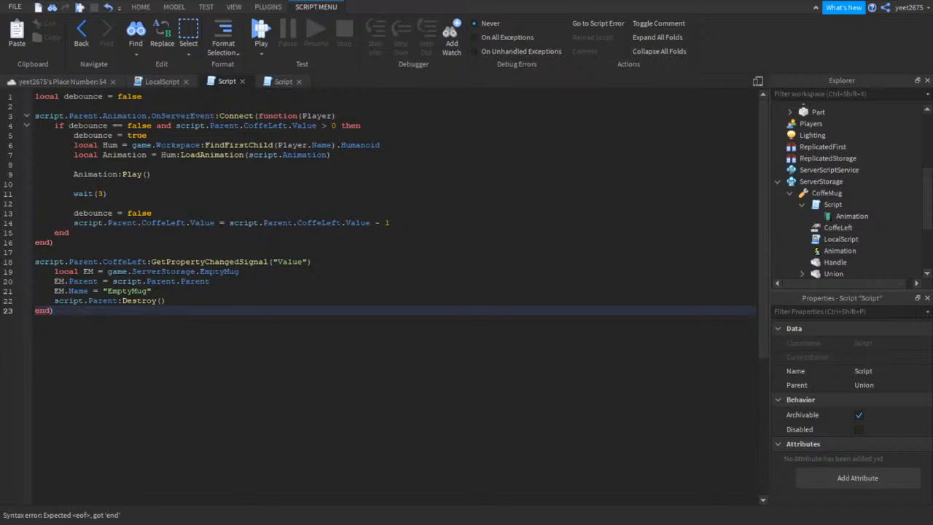
pyautogui.click(313, 262)
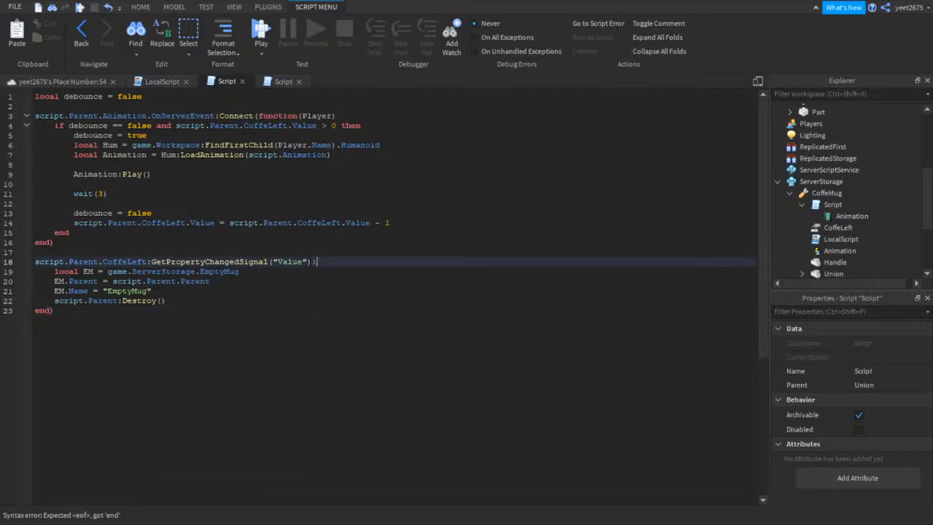
pyautogui.write(':Connect(function()')
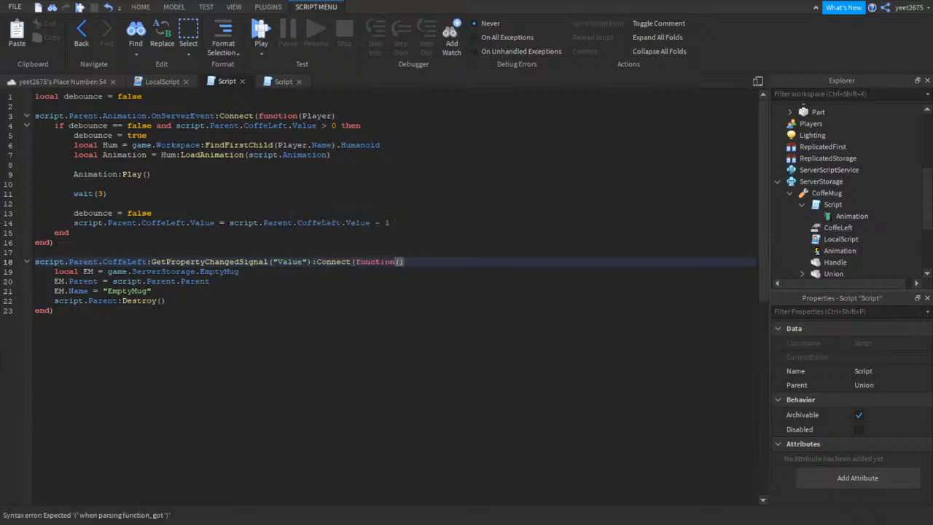
# Wrap the EmptyMug lines in an if script.Parent.CoffeLeft.Value == 0 then block closed with end, inside the connected function
pyautogui.press('Return')
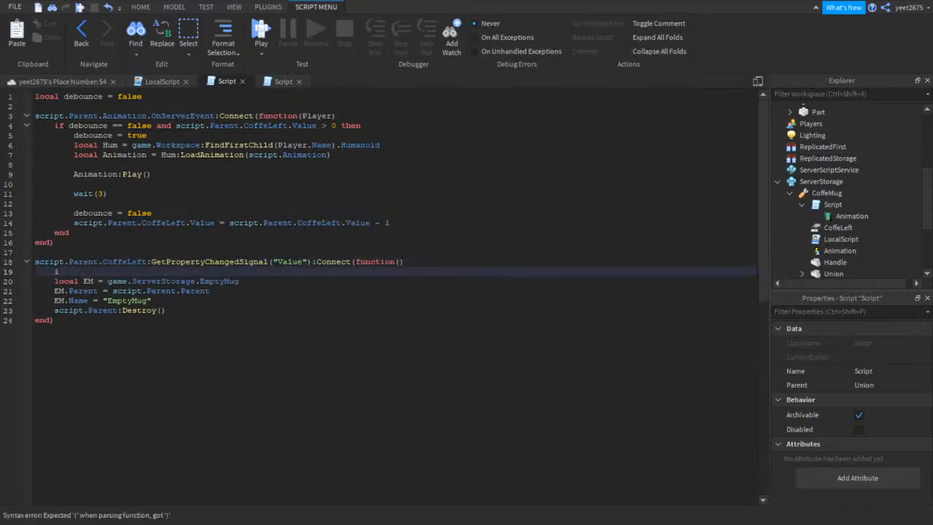
pyautogui.write('if co')
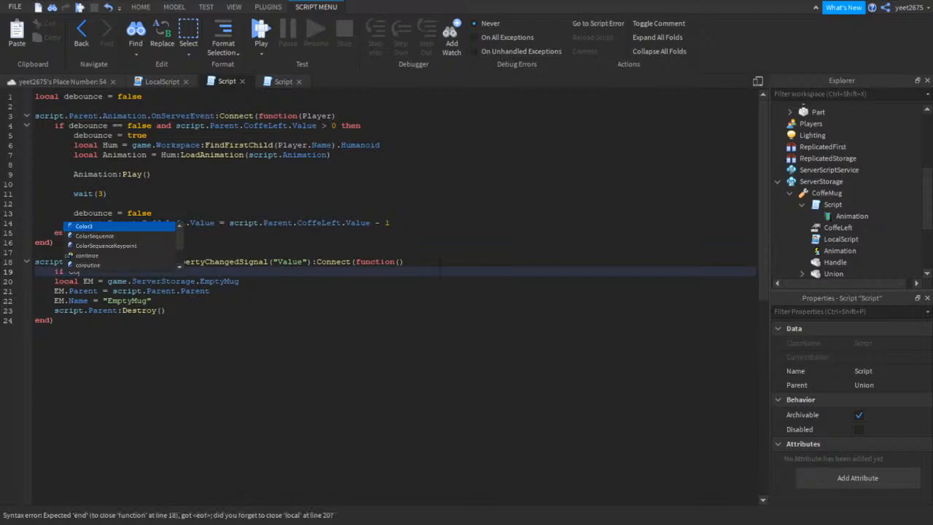
pyautogui.press('BackSpace')
pyautogui.write('script.')
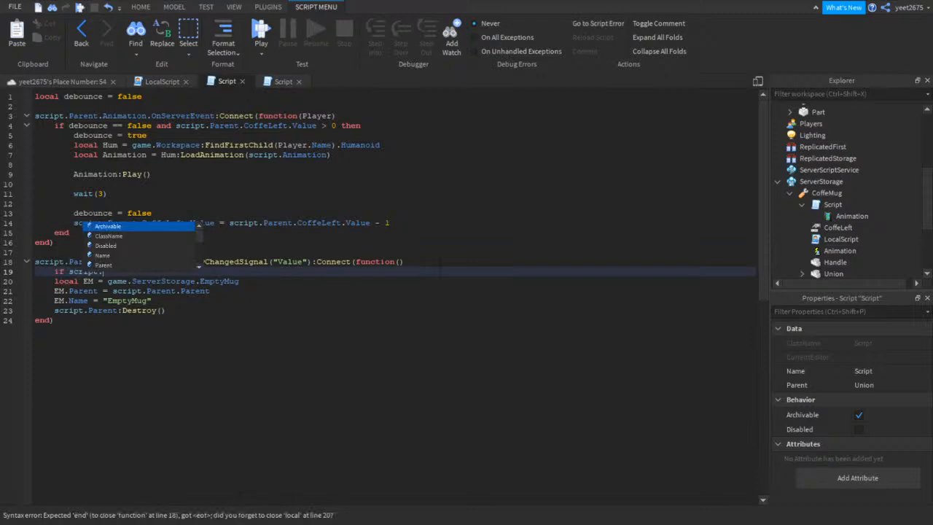
pyautogui.write('Parent.CoffeLeft.')
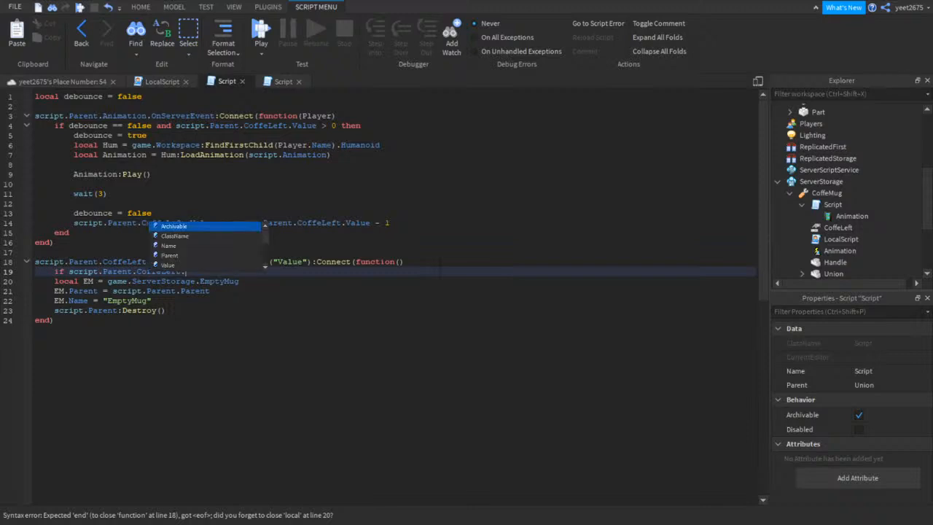
pyautogui.write('Value ==')
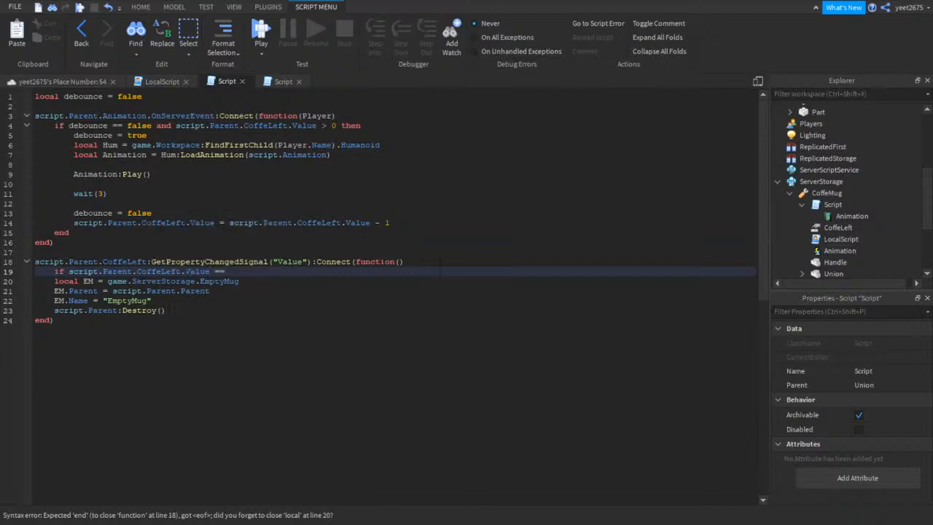
pyautogui.write(' 0 then')
pyautogui.click(222, 309)
pyautogui.press('Return')
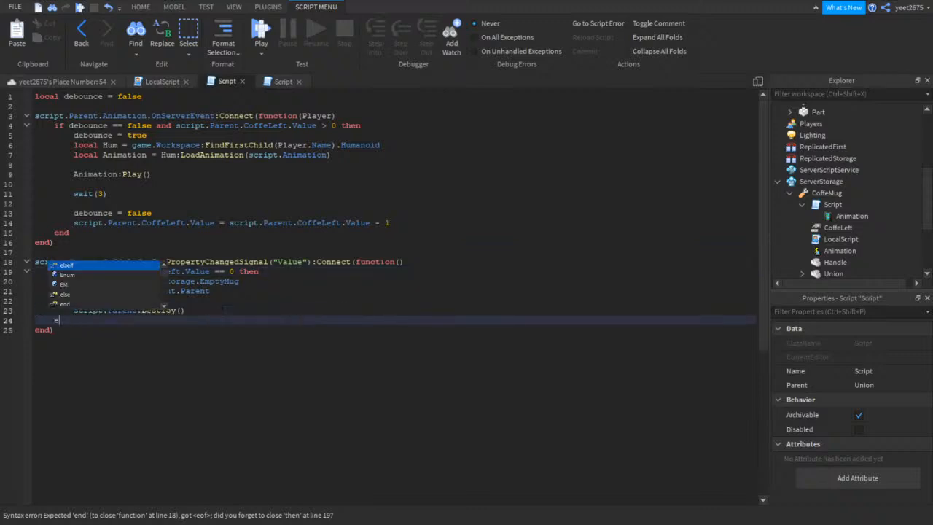
pyautogui.write('end')
# Select the entire CoffeMug script and apply Format Selection to fix its indentation
pyautogui.moveTo(218, 333); pyautogui.dragTo(168, 252)
pyautogui.moveTo(189, 334); pyautogui.dragTo(131, 183)
pyautogui.hotkey('ctrl', 'a')
pyautogui.click(223, 49)
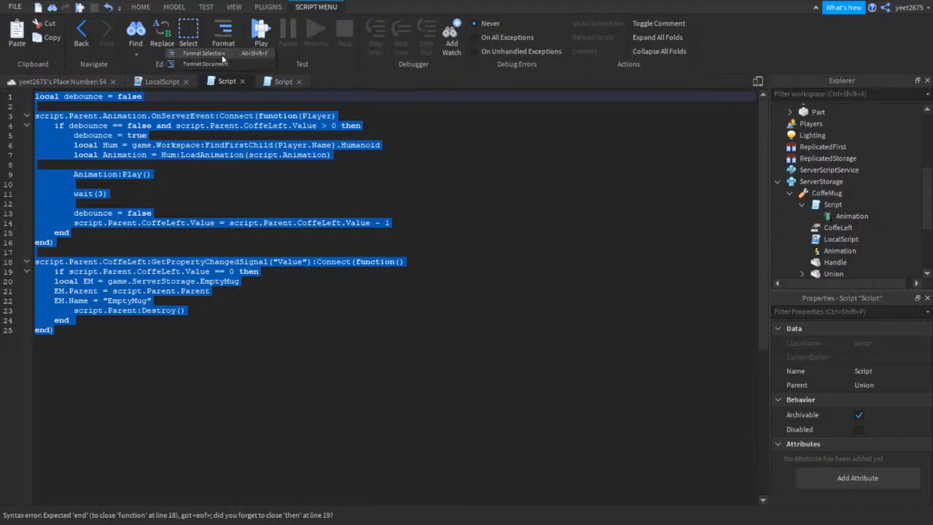
pyautogui.click(221, 56)
# Playtest the place, get a filled CoffeMug and drink from it repeatedly to test the CoffeLeft check
pyautogui.click(260, 22)
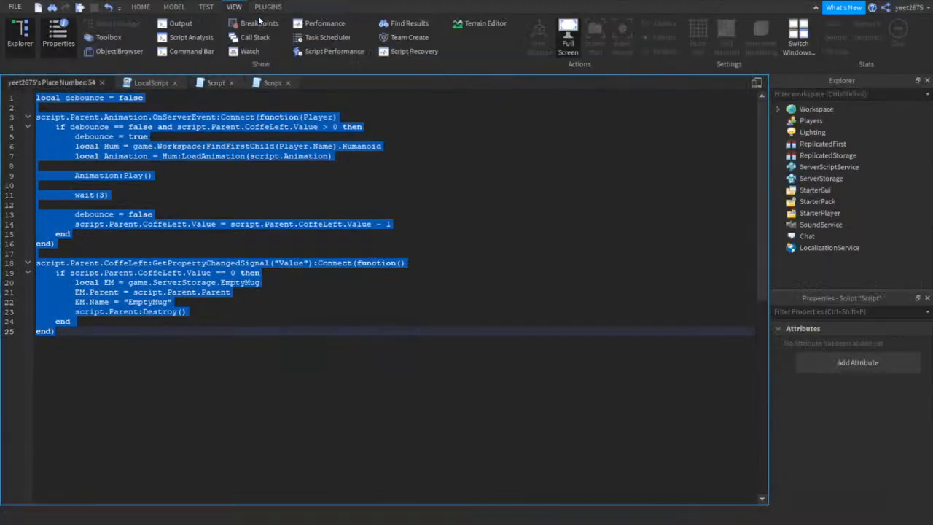
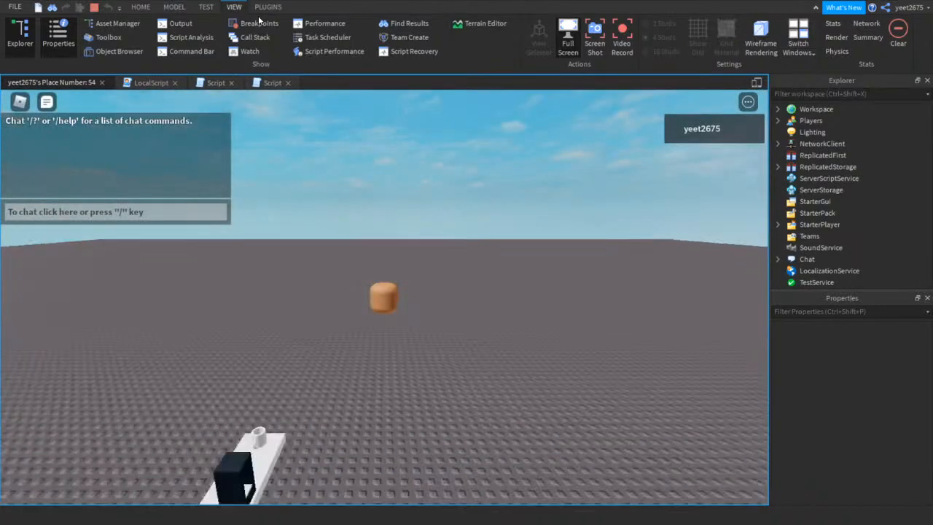
pyautogui.moveTo(476, 238); pyautogui.dragTo(433, 241, button='right')
pyautogui.click(328, 239)
pyautogui.press('s')
pyautogui.click(369, 258)
pyautogui.moveTo(369, 258); pyautogui.dragTo(369, 253, button='right')
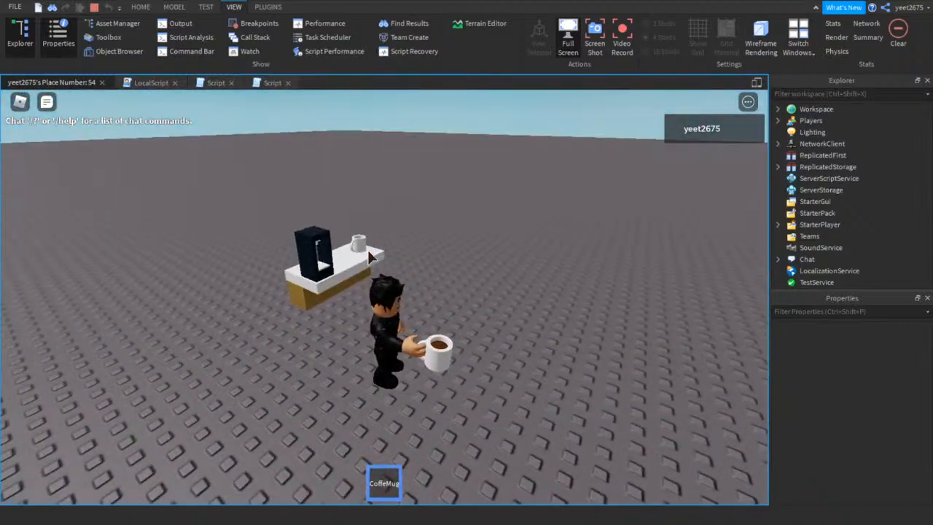
pyautogui.click(468, 293)
pyautogui.moveTo(454, 297); pyautogui.dragTo(451, 300, button='right')
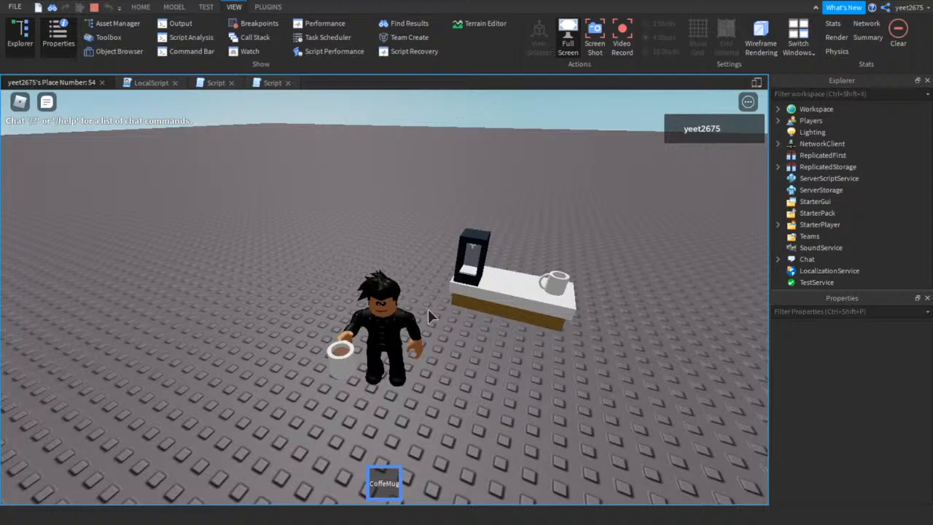
pyautogui.click(428, 309)
pyautogui.moveTo(429, 309); pyautogui.dragTo(426, 308, button='right')
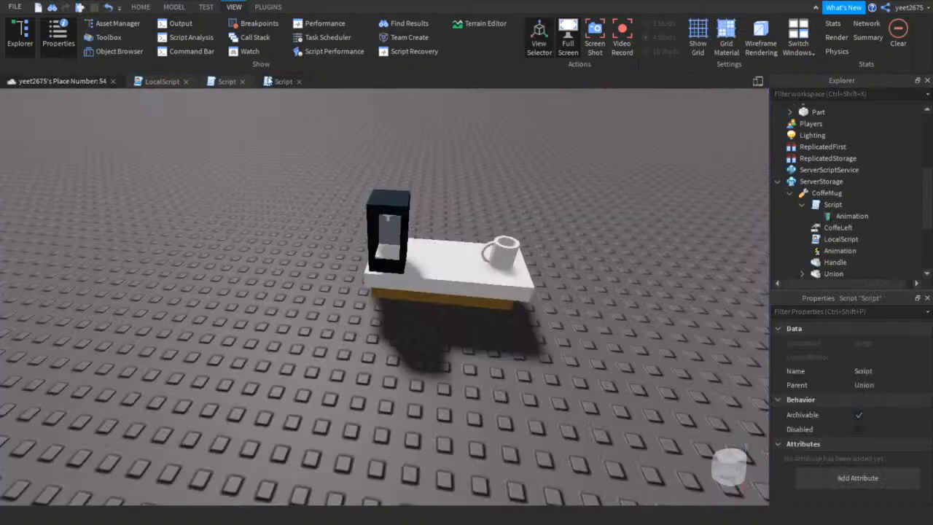
pyautogui.click(268, 81)
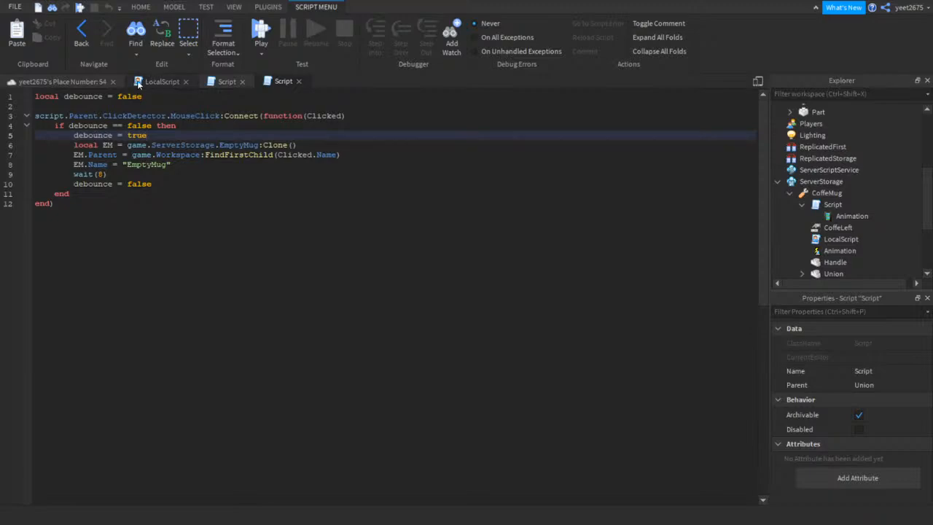
pyautogui.click(64, 84)
pyautogui.click(494, 200)
pyautogui.moveTo(494, 200); pyautogui.dragTo(493, 200, button='right')
pyautogui.press('w')
pyautogui.press('a')
pyautogui.press('d')
pyautogui.press('a')
pyautogui.press('s')
pyautogui.press('w')
pyautogui.press('d')
pyautogui.press('w')
pyautogui.scroll(-4, 267, 165)
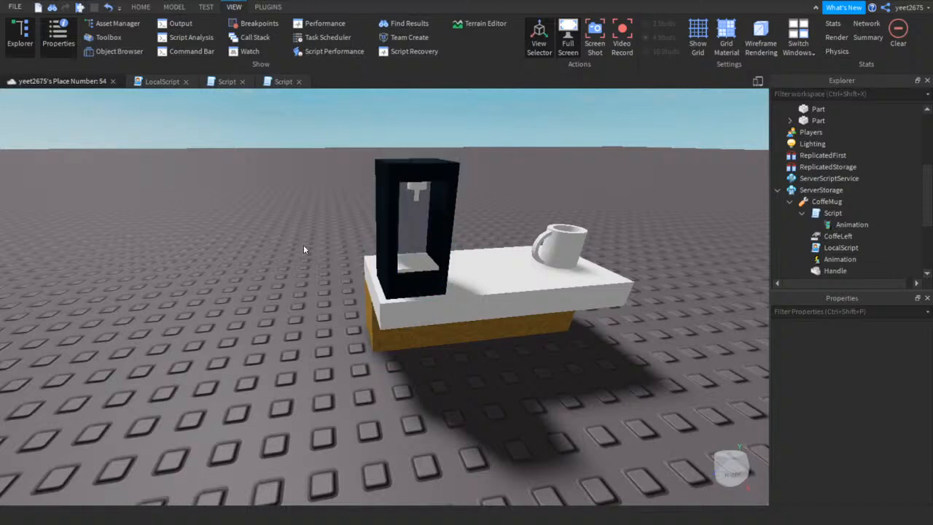
pyautogui.moveTo(285, 254); pyautogui.dragTo(287, 259, button='right')
pyautogui.press('a')
pyautogui.press('w')
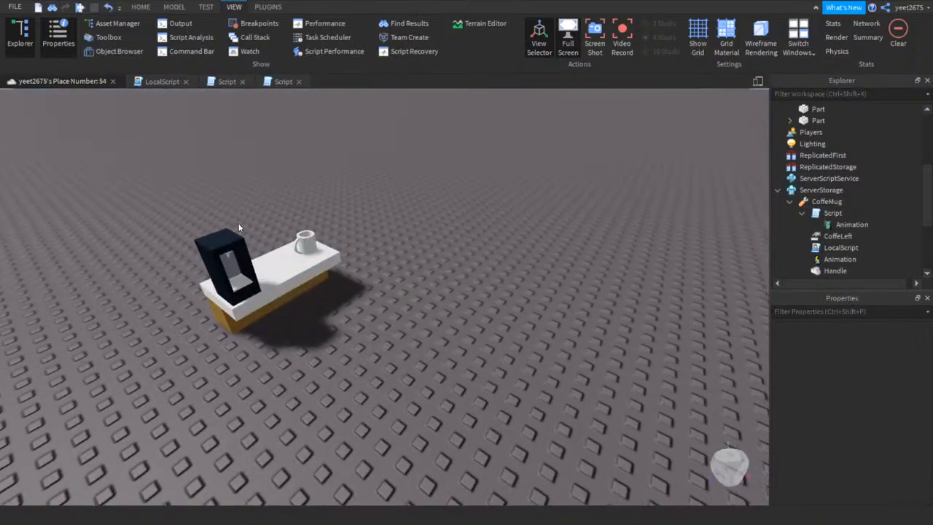
pyautogui.press('a')
pyautogui.moveTo(326, 299); pyautogui.dragTo(443, 264, button='right')
pyautogui.press('d')
pyautogui.press('d')
pyautogui.press('a')
pyautogui.press('w')
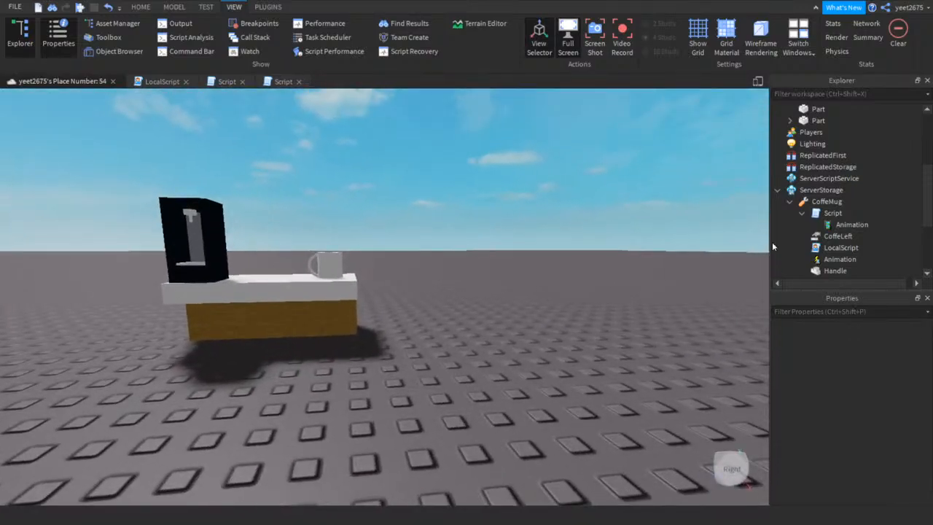
# Review the Script inside the CoffeMug tool and return to the place's 3D view
pyautogui.doubleClick(832, 213)
pyautogui.click(580, 223)
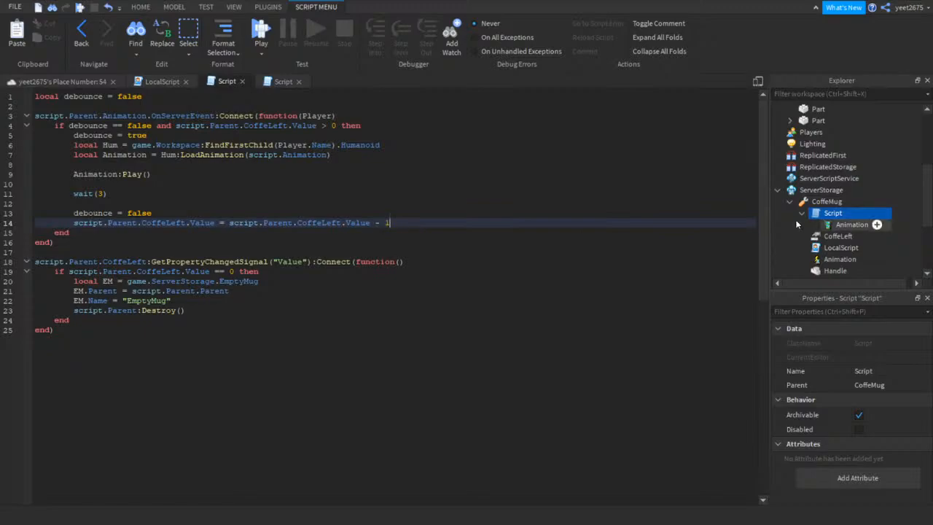
pyautogui.click(68, 86)
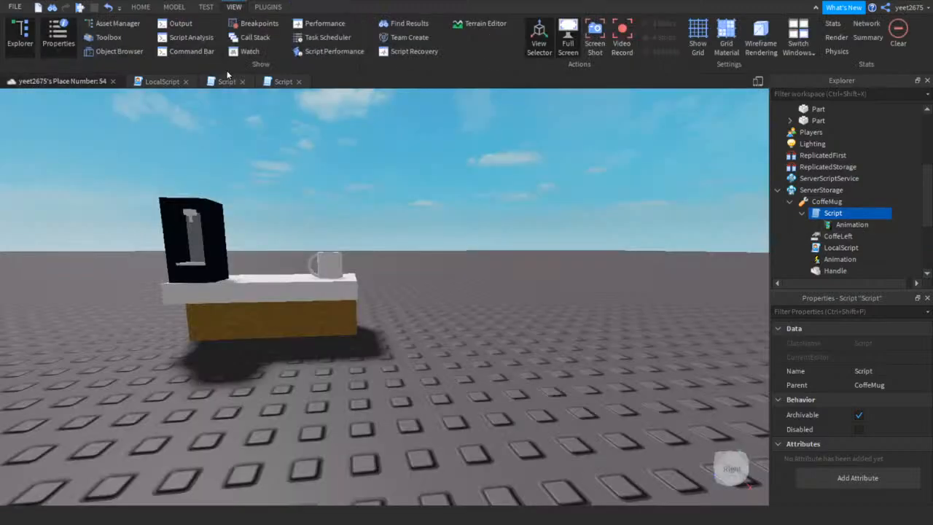
pyautogui.moveTo(361, 118); pyautogui.dragTo(362, 118, button='right')
pyautogui.press('s')
pyautogui.press('s')
pyautogui.press('w')
pyautogui.scroll(4, 801, 171)
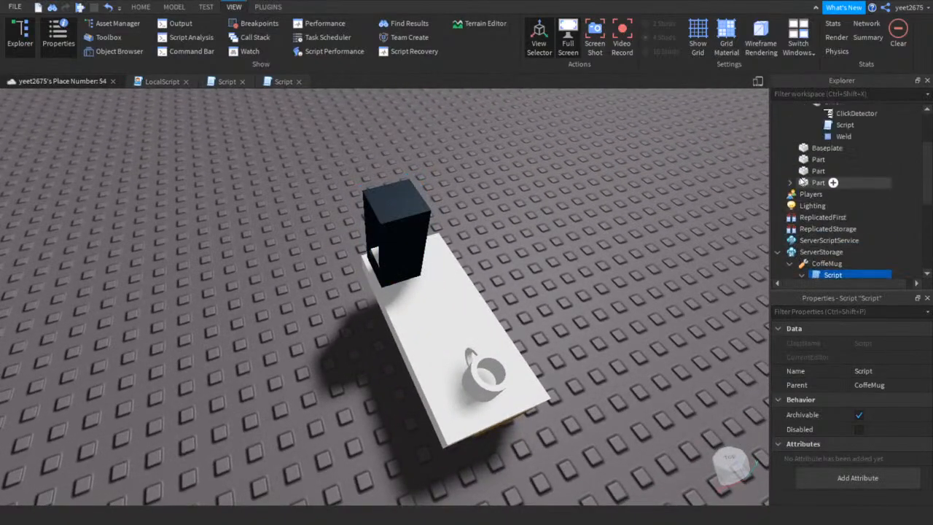
# Collapse the mug Model's contents in the Workspace tree and clear the selection
pyautogui.click(821, 155)
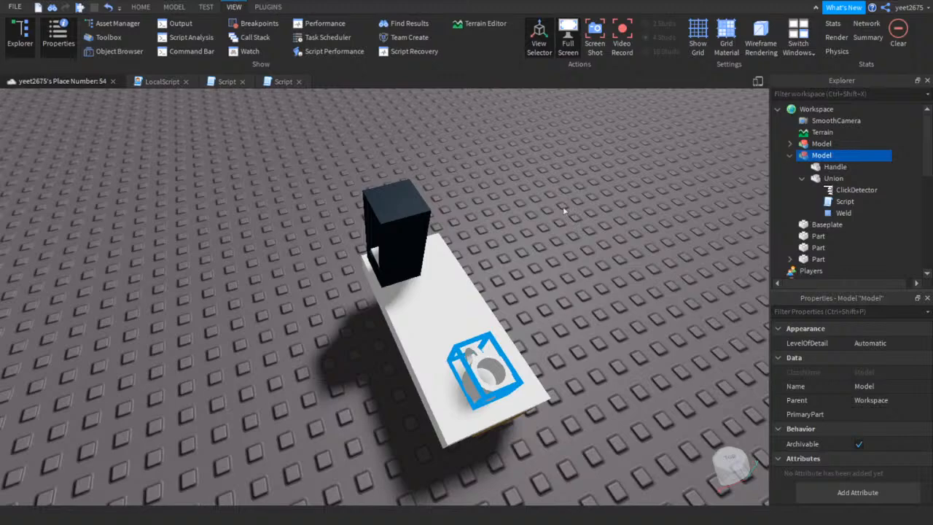
pyautogui.click(791, 155)
pyautogui.click(544, 218)
pyautogui.scroll(-6, 544, 218)
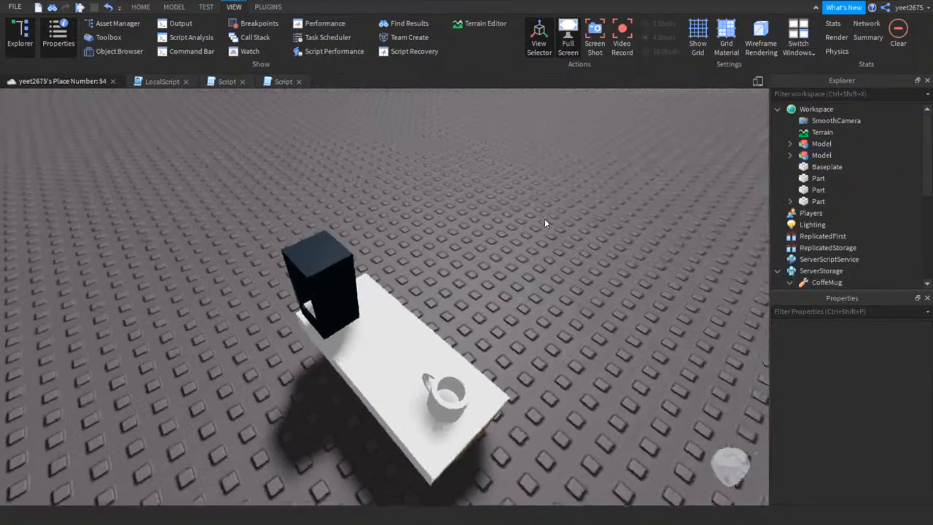
# Lengthen the white counter top and its wooden base with the Scale tool, extending both on the coffee machine side
pyautogui.moveTo(544, 219); pyautogui.dragTo(543, 219, button='right')
pyautogui.press('w')
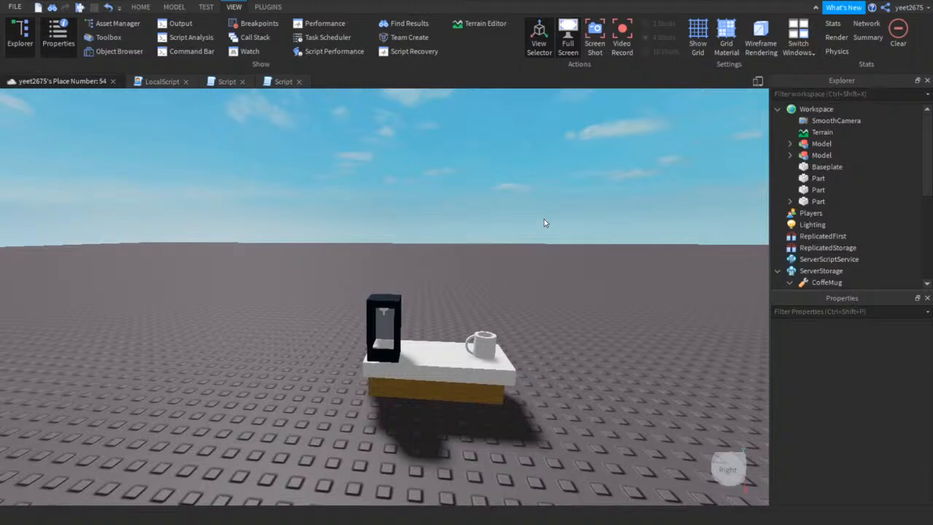
pyautogui.click(427, 364)
pyautogui.click(153, 8)
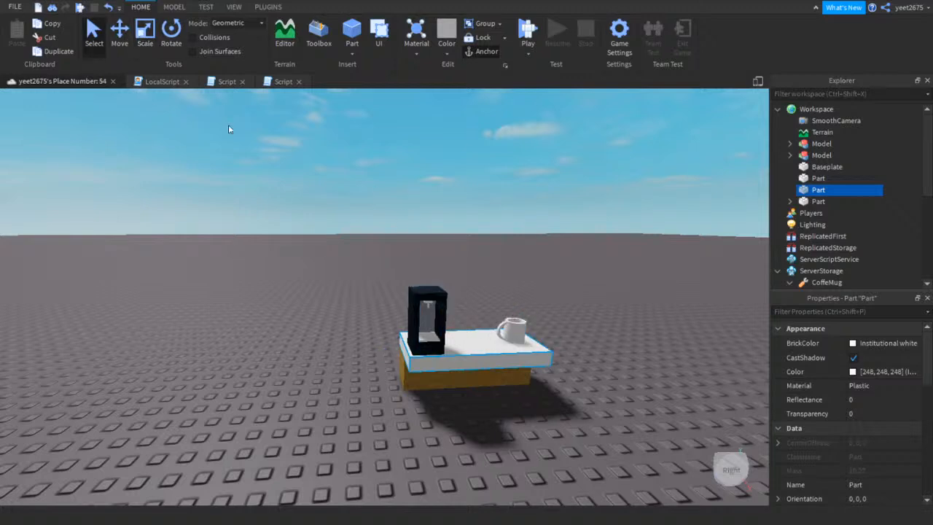
pyautogui.click(145, 35)
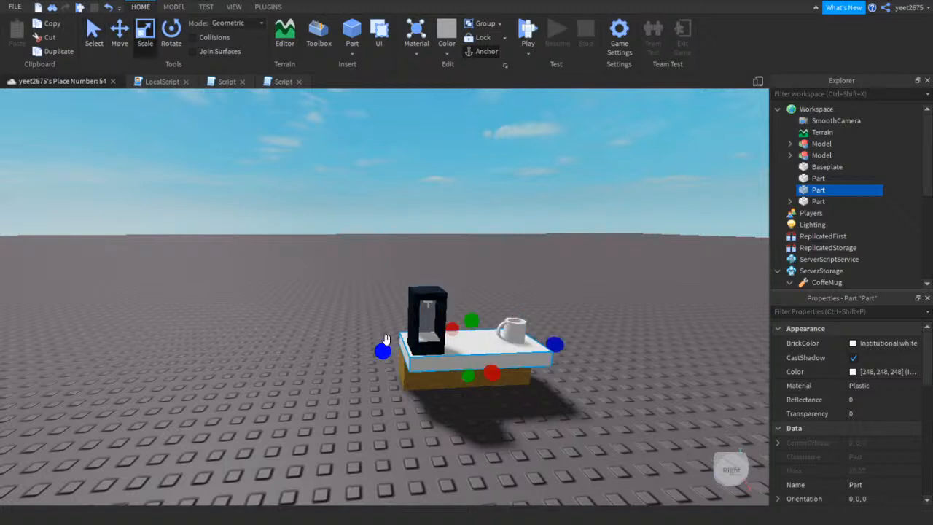
pyautogui.moveTo(386, 339); pyautogui.dragTo(143, 356)
pyautogui.click(444, 392)
pyautogui.moveTo(333, 381); pyautogui.dragTo(170, 369)
pyautogui.click(185, 232)
# Insert a cylinder part on the extended section of the counter
pyautogui.moveTo(424, 223); pyautogui.dragTo(355, 117, button='right')
pyautogui.scroll(-4, 381, 207)
pyautogui.scroll(4, 380, 182)
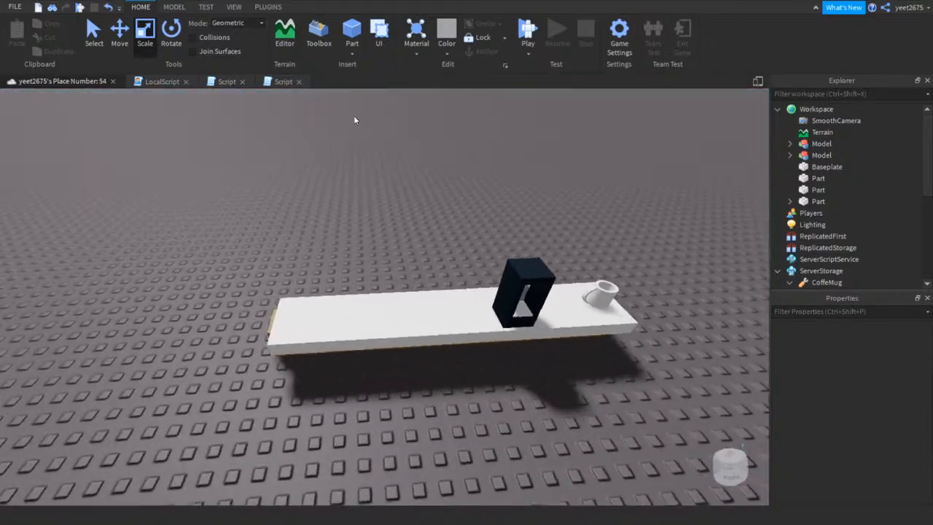
pyautogui.click(355, 54)
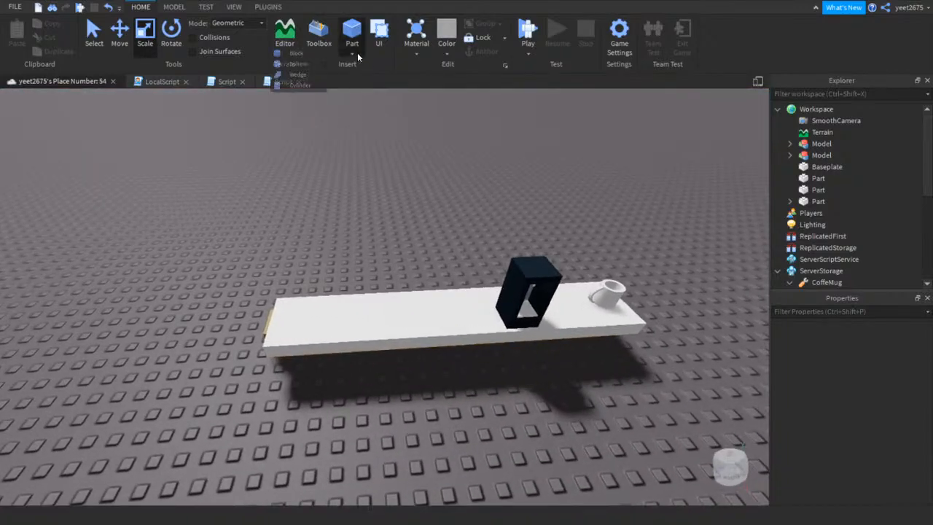
pyautogui.click(304, 84)
pyautogui.moveTo(406, 260); pyautogui.dragTo(403, 255, button='right')
pyautogui.scroll(-5, 403, 255)
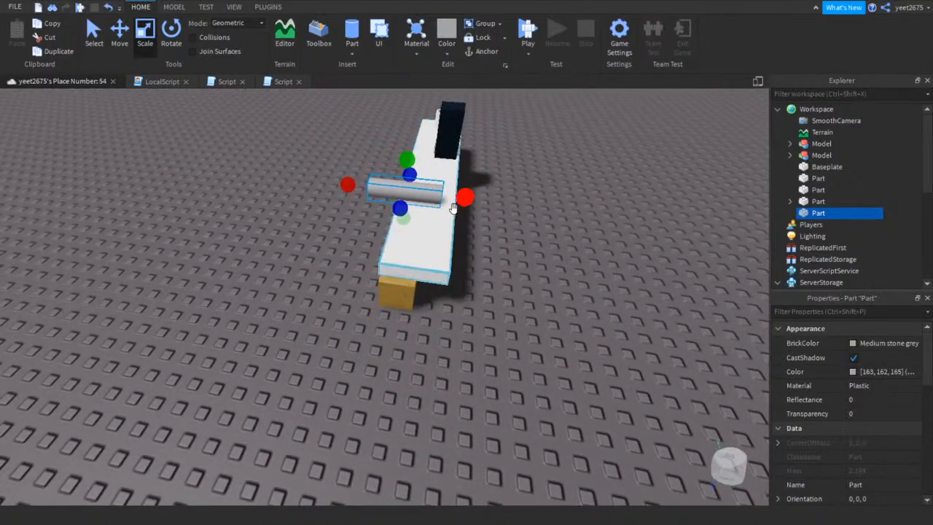
# Scale the wooden base so its end fits under the edge of the white counter top
pyautogui.click(408, 292)
pyautogui.click(536, 317)
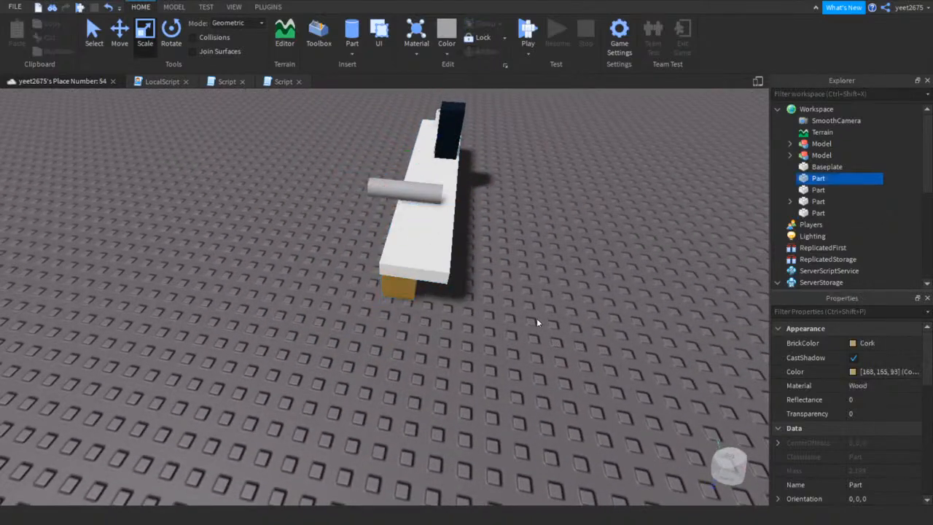
pyautogui.moveTo(537, 317); pyautogui.dragTo(506, 255, button='right')
# Rotate the new cylinder upright to an orientation of 0, 0, 90
pyautogui.click(438, 387)
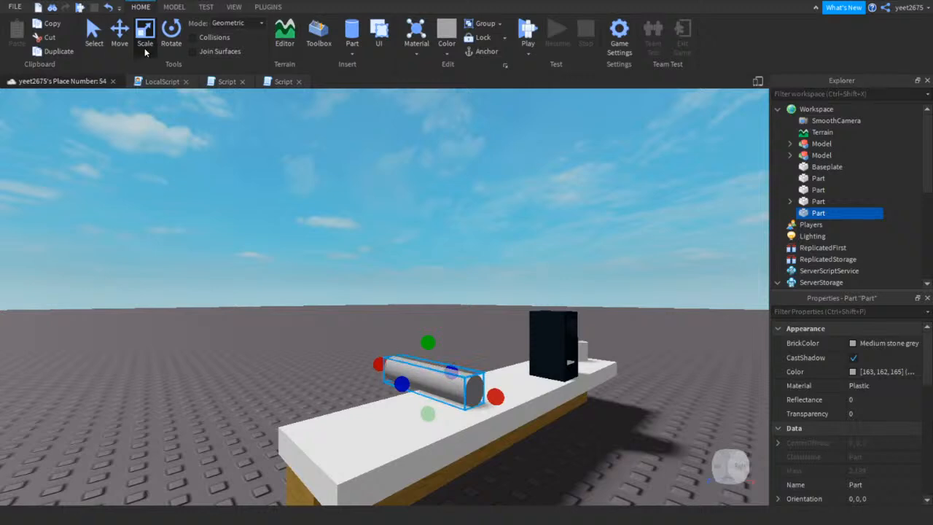
pyautogui.click(171, 33)
pyautogui.moveTo(408, 320); pyautogui.dragTo(380, 270)
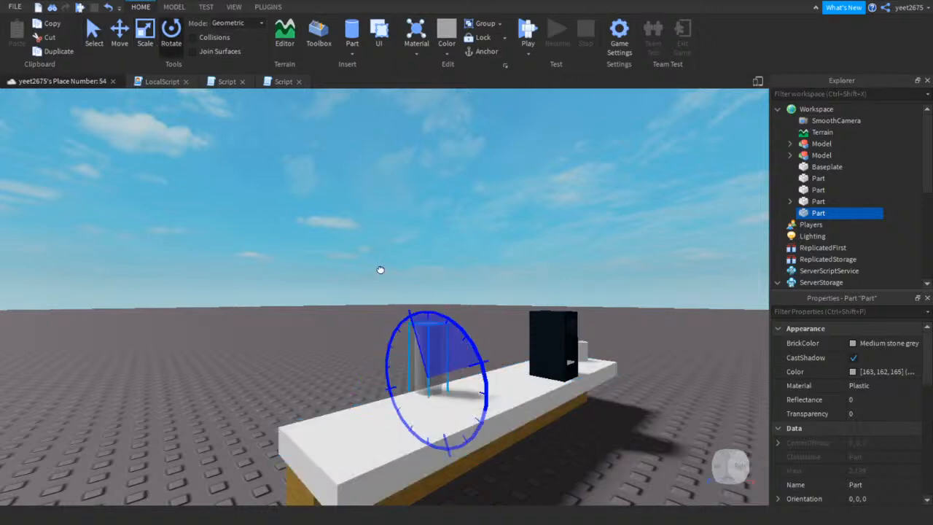
pyautogui.moveTo(415, 295); pyautogui.dragTo(407, 292)
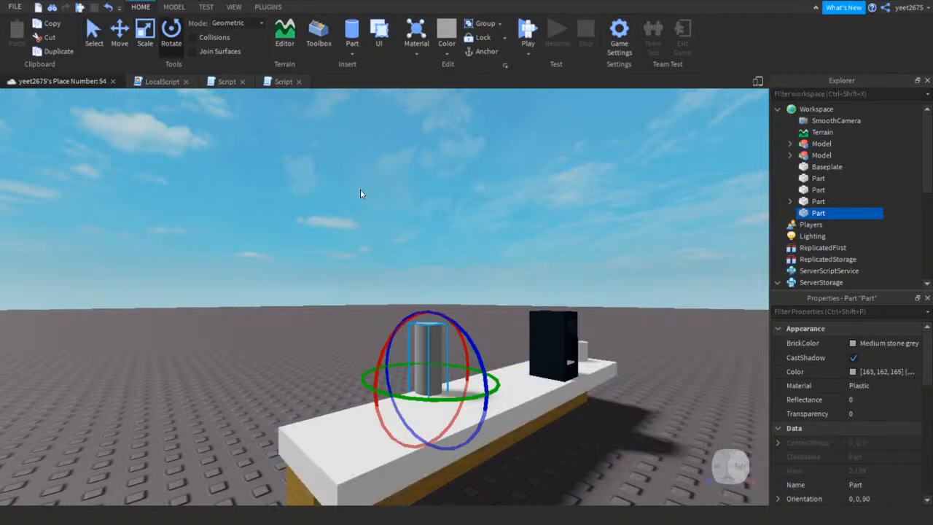
# Flatten the cylinder into a thin disc, place it on the counter beside the coffee machine and adjust its width
pyautogui.click(141, 42)
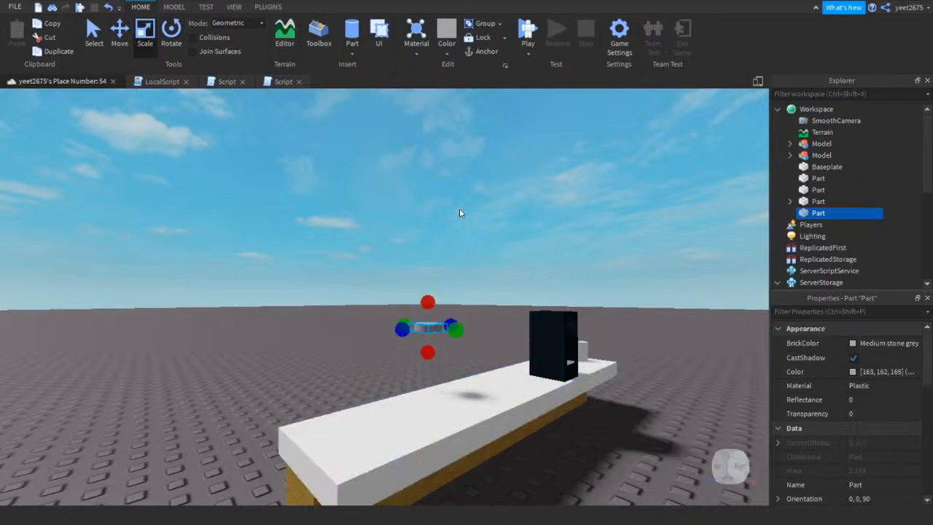
pyautogui.press('w')
pyautogui.moveTo(460, 212); pyautogui.dragTo(460, 213, button='right')
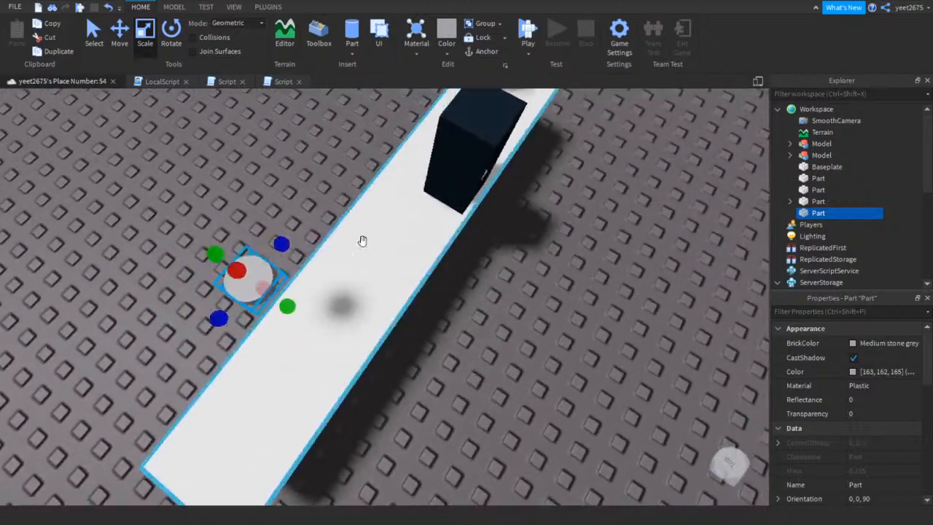
pyautogui.press('a')
pyautogui.moveTo(368, 274); pyautogui.dragTo(395, 263)
pyautogui.press('d')
pyautogui.press('a')
pyautogui.press('s')
pyautogui.press('w')
pyautogui.moveTo(398, 319); pyautogui.dragTo(407, 326)
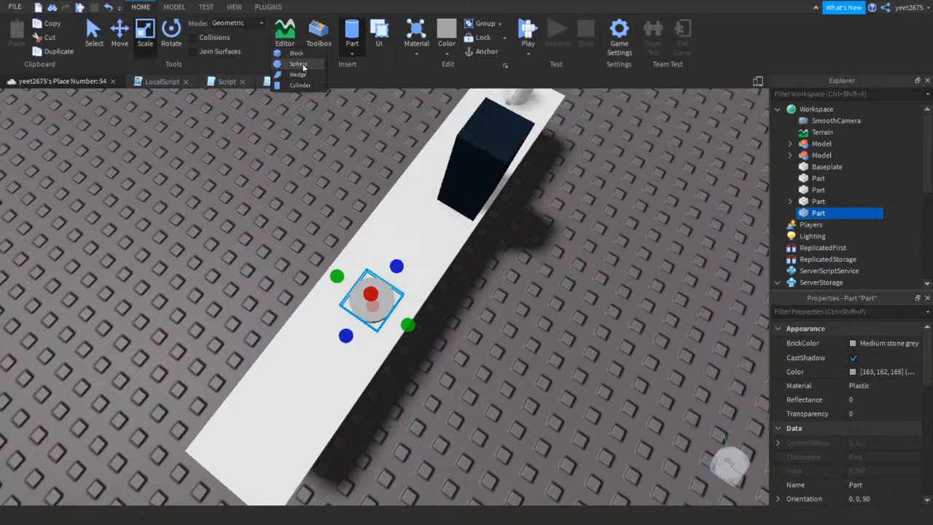
# Insert a sphere, shrink it to a small chip on top of the disc, and place a duplicate of it beside it
pyautogui.click(303, 67)
pyautogui.moveTo(475, 333); pyautogui.dragTo(321, 244)
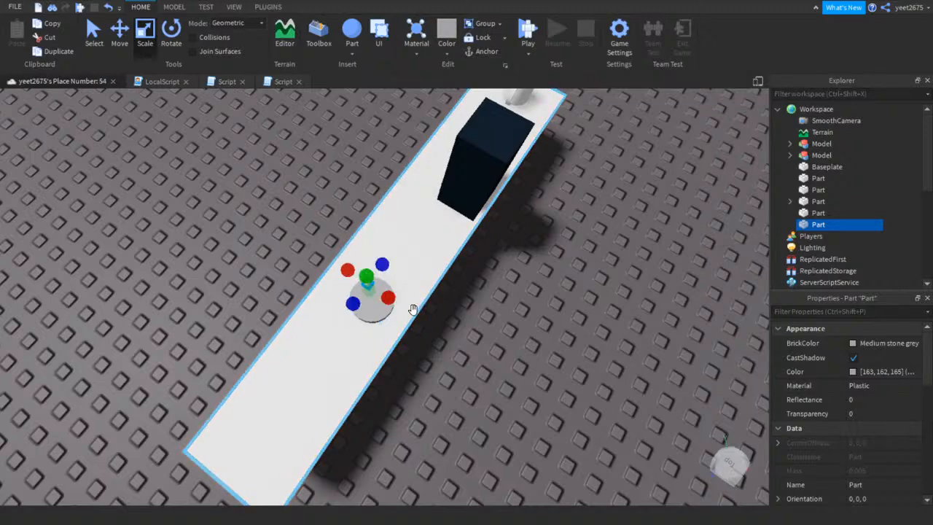
pyautogui.hotkey('ctrl', 'd')
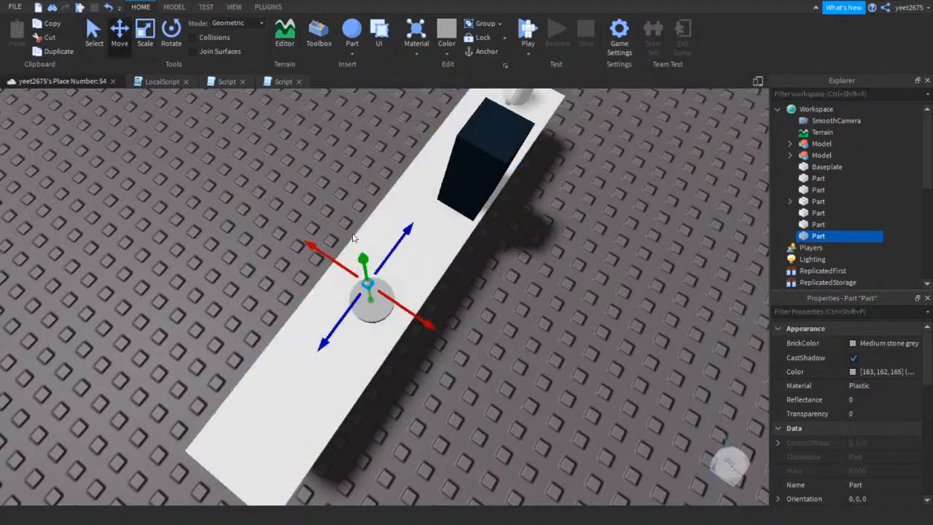
pyautogui.moveTo(396, 311); pyautogui.dragTo(403, 314)
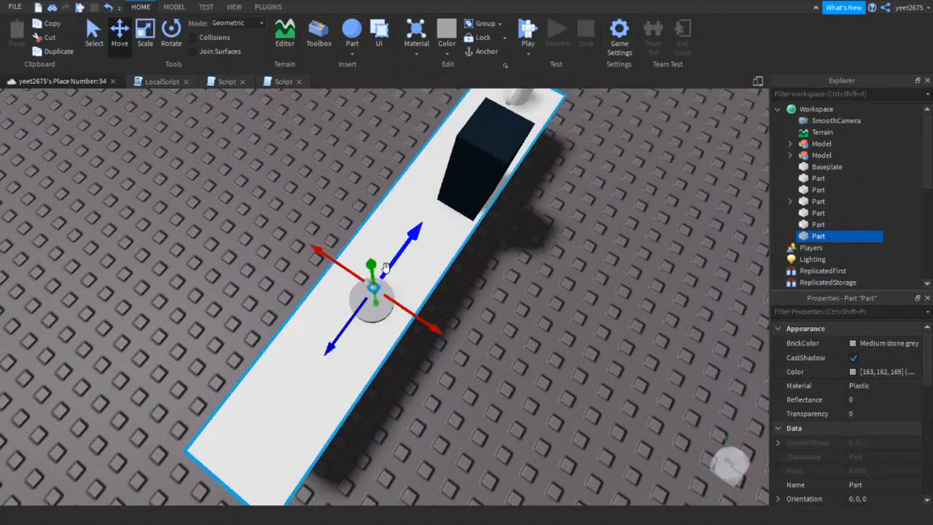
pyautogui.moveTo(387, 267); pyautogui.dragTo(381, 278)
pyautogui.moveTo(405, 325); pyautogui.dragTo(406, 324)
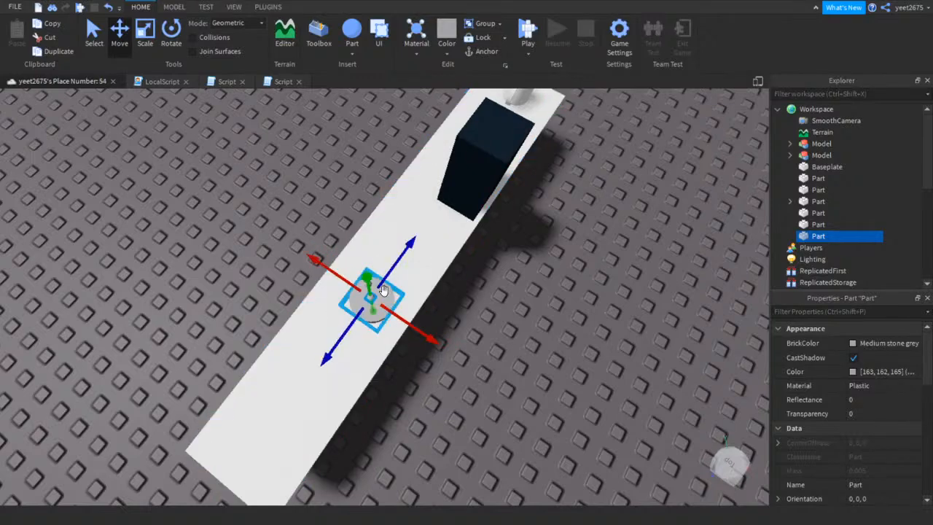
# Duplicate the small sphere twice more across the disc, and undo the accidental shift of the white counter top
pyautogui.hotkey('ctrl', 'd')
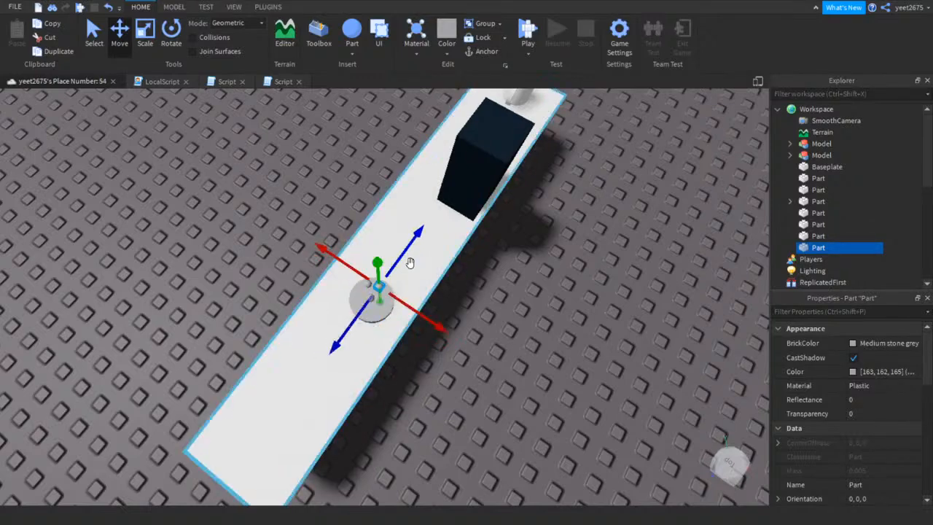
pyautogui.moveTo(431, 328); pyautogui.dragTo(420, 320)
pyautogui.hotkey('ctrl', 'd')
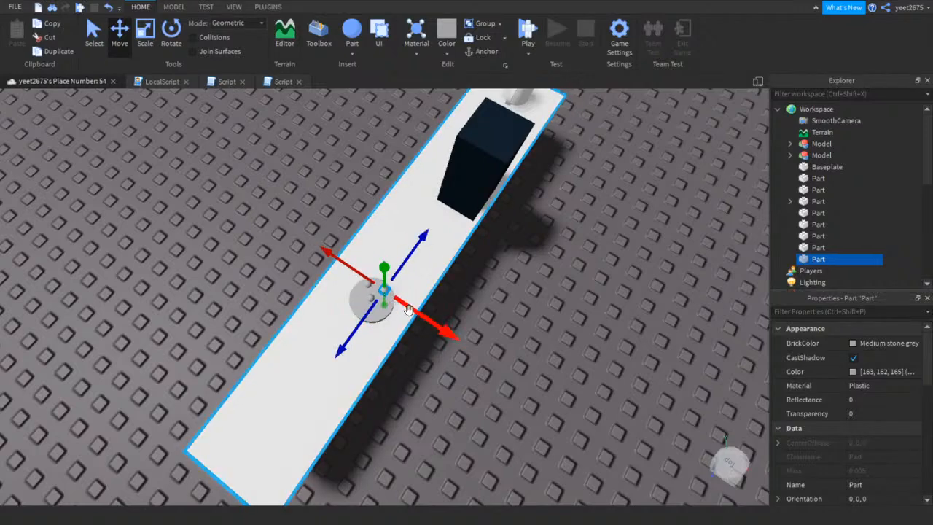
pyautogui.click(370, 335)
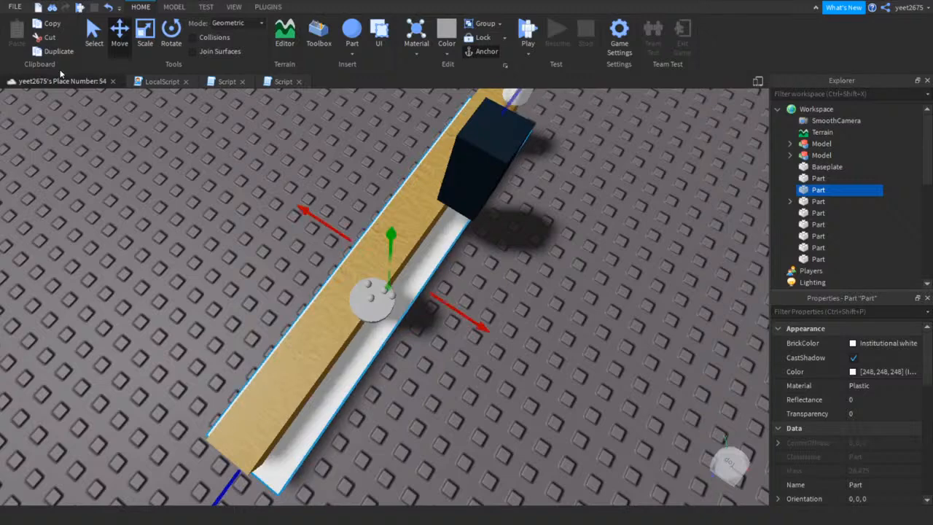
pyautogui.click(107, 6)
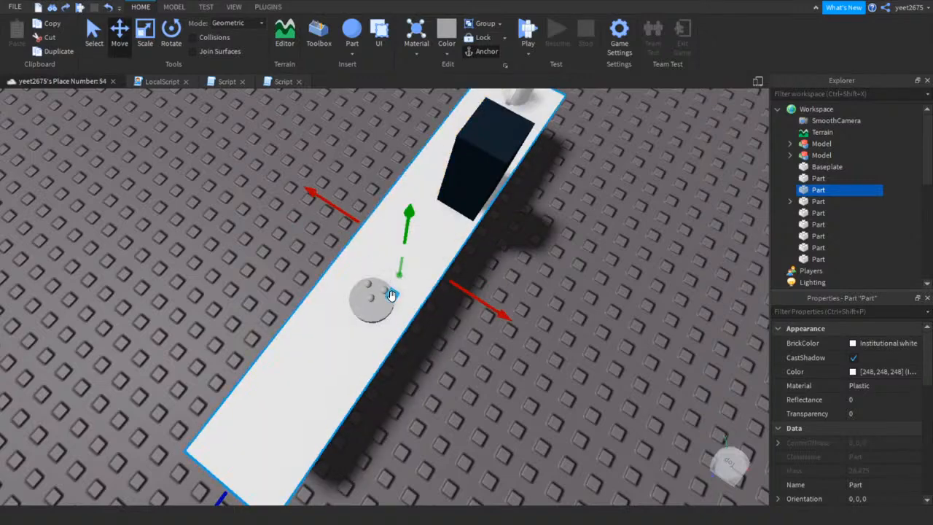
# Place two more copies of the small sphere on the disc, spacing the six chips around its surface
pyautogui.click(414, 292)
pyautogui.moveTo(430, 244); pyautogui.dragTo(422, 256)
pyautogui.hotkey('ctrl', 'd')
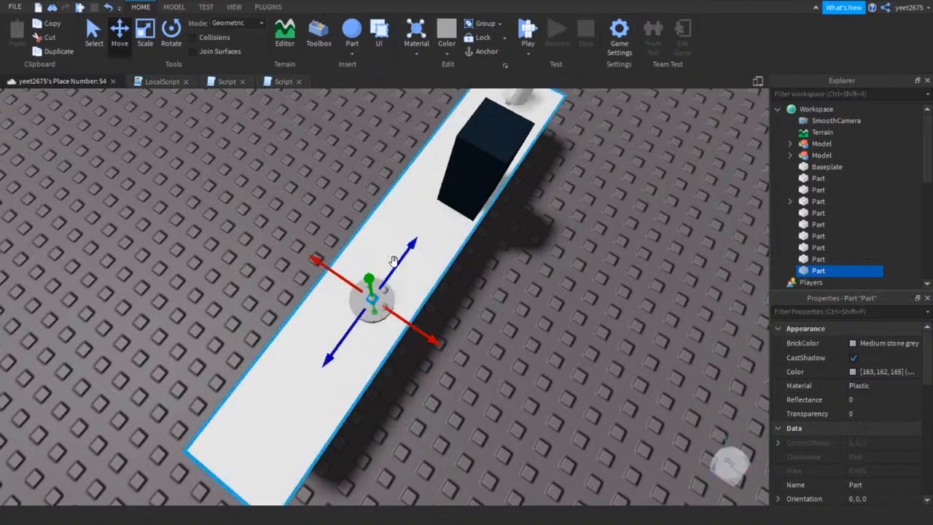
pyautogui.hotkey('ctrl', 'd')
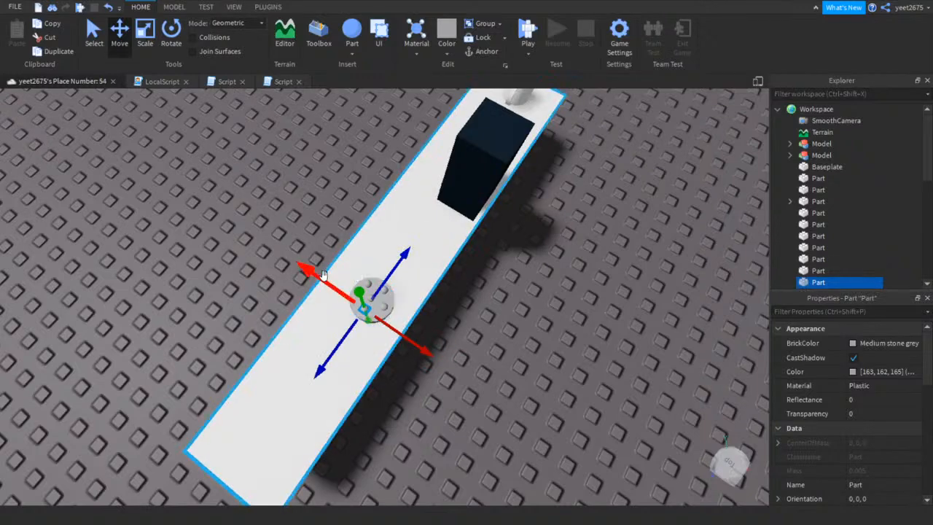
pyautogui.moveTo(394, 246); pyautogui.dragTo(397, 250)
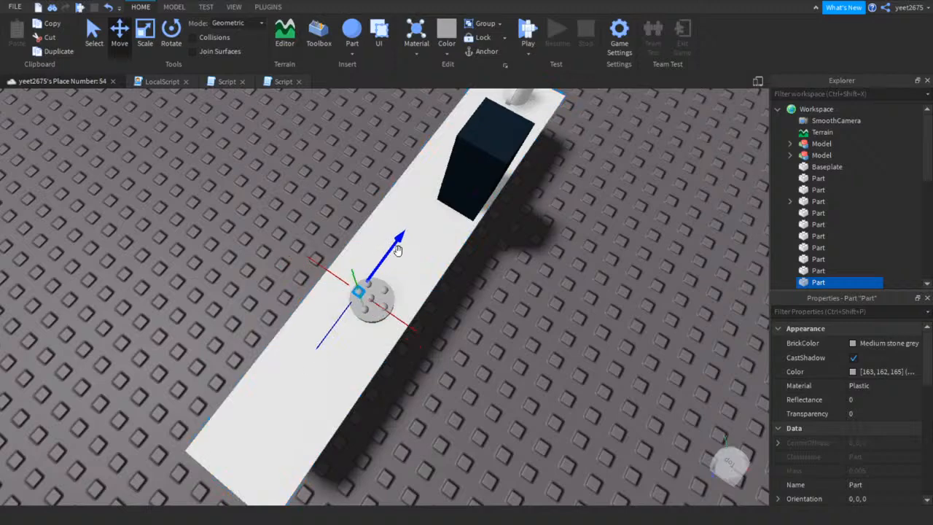
# Colour all six small spheres Burnt Sienna
pyautogui.keyDown('shift'); pyautogui.click(816, 224); pyautogui.keyUp('shift')
pyautogui.click(851, 349)
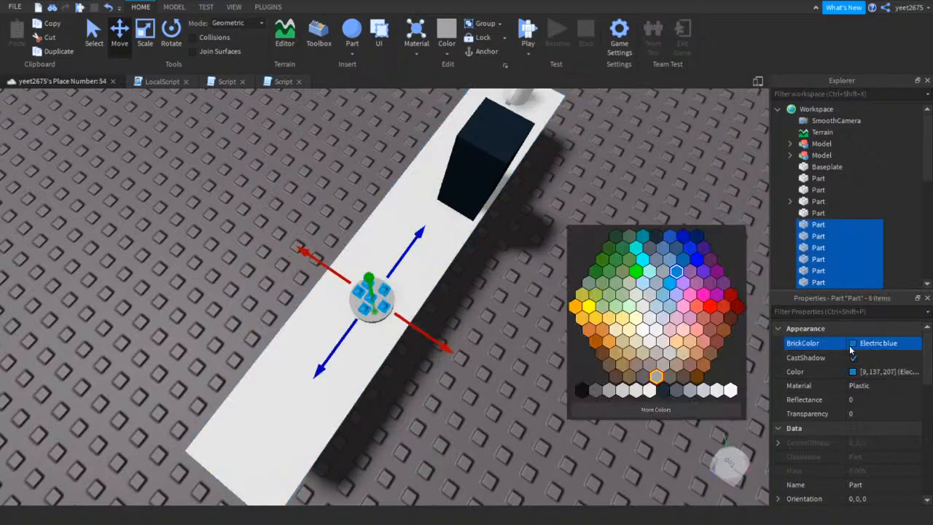
pyautogui.click(696, 379)
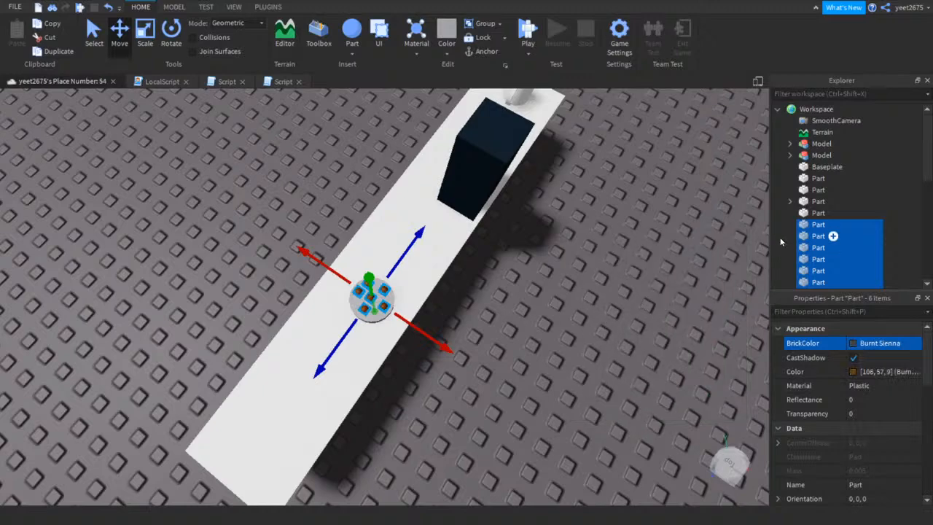
# Colour the flat disc under the spheres Fawn brown
pyautogui.click(809, 212)
pyautogui.click(855, 349)
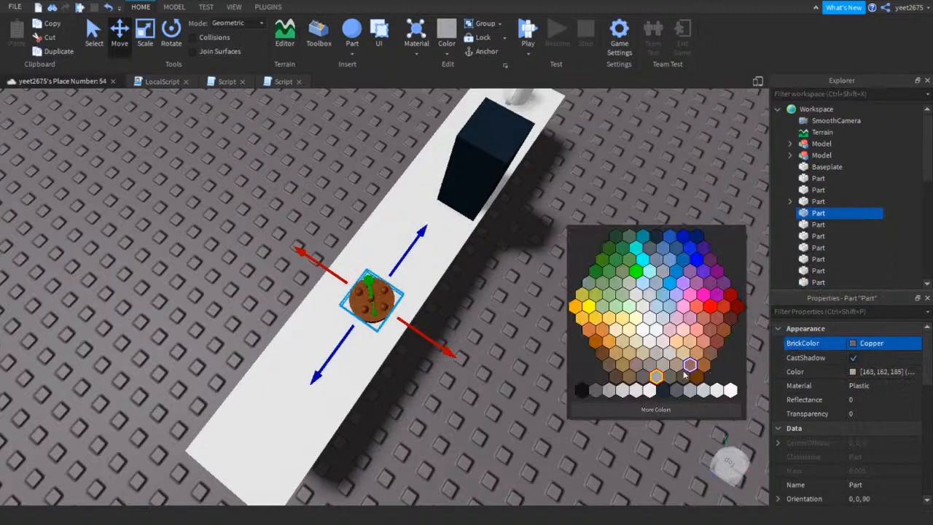
pyautogui.click(622, 371)
pyautogui.click(558, 364)
pyautogui.press('w')
pyautogui.moveTo(558, 365); pyautogui.dragTo(557, 365, button='right')
pyautogui.press('a')
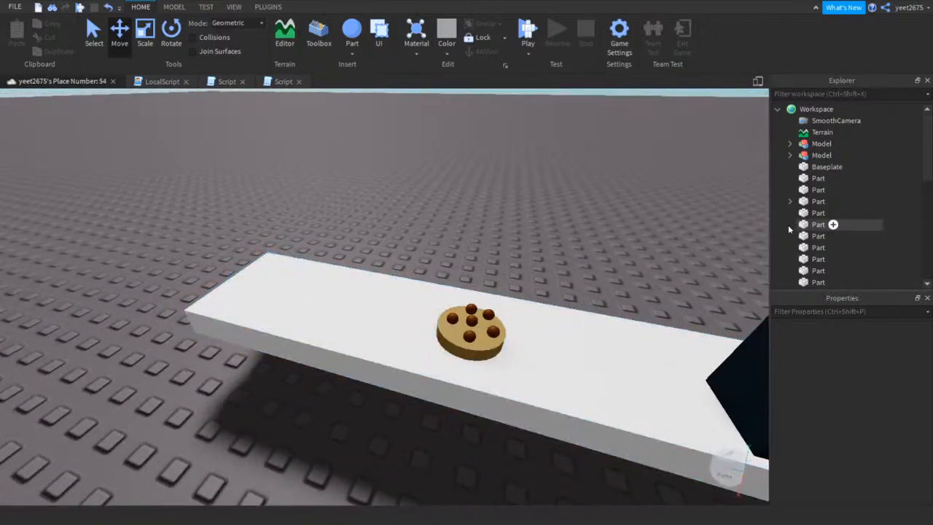
# Add a Tool object to the Workspace and name it Cookie
pyautogui.click(818, 213)
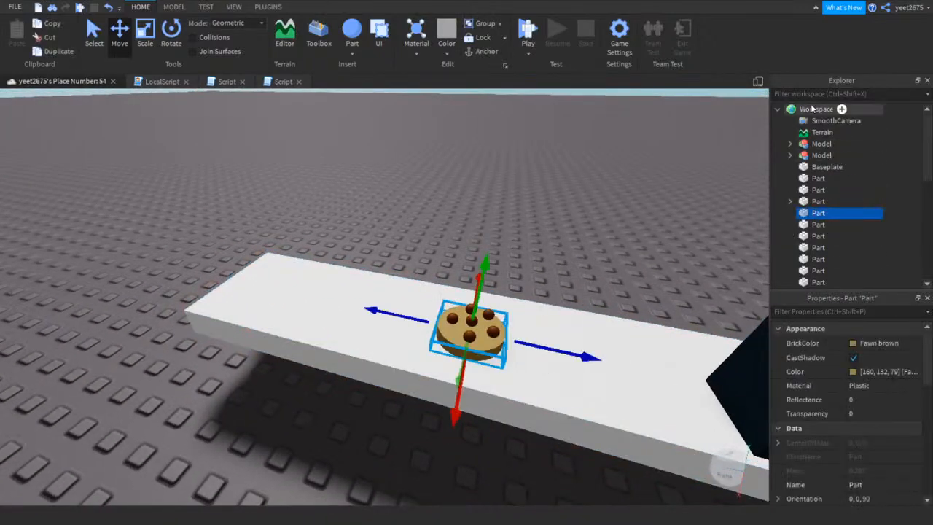
pyautogui.click(813, 108)
pyautogui.click(840, 109)
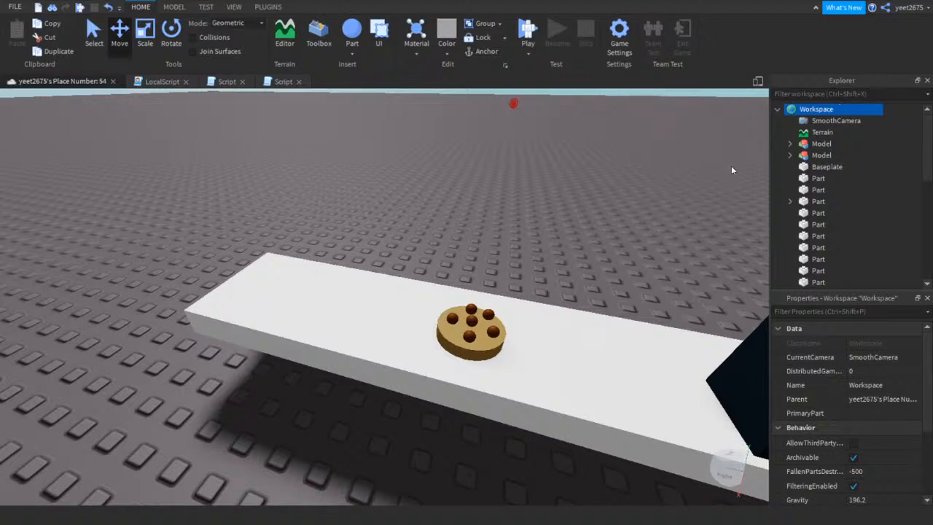
pyautogui.click(818, 144)
pyautogui.write('name')
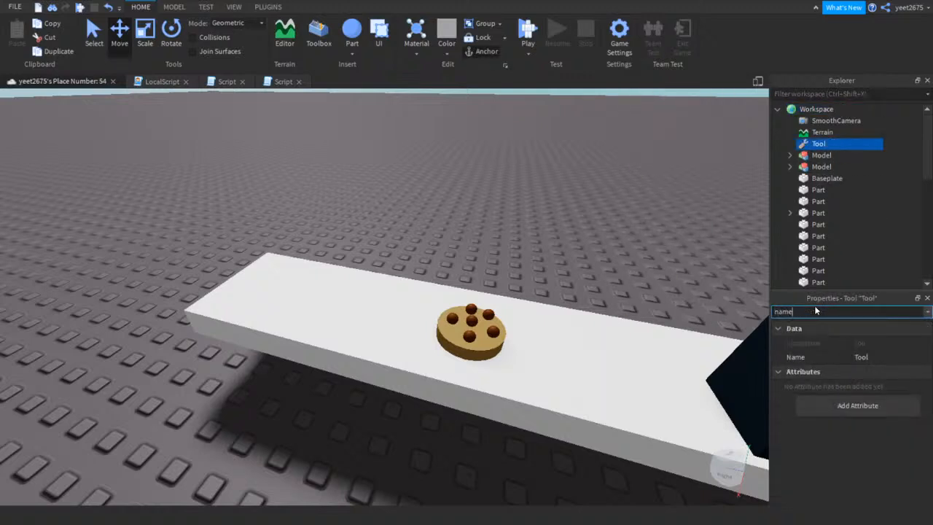
pyautogui.click(863, 357)
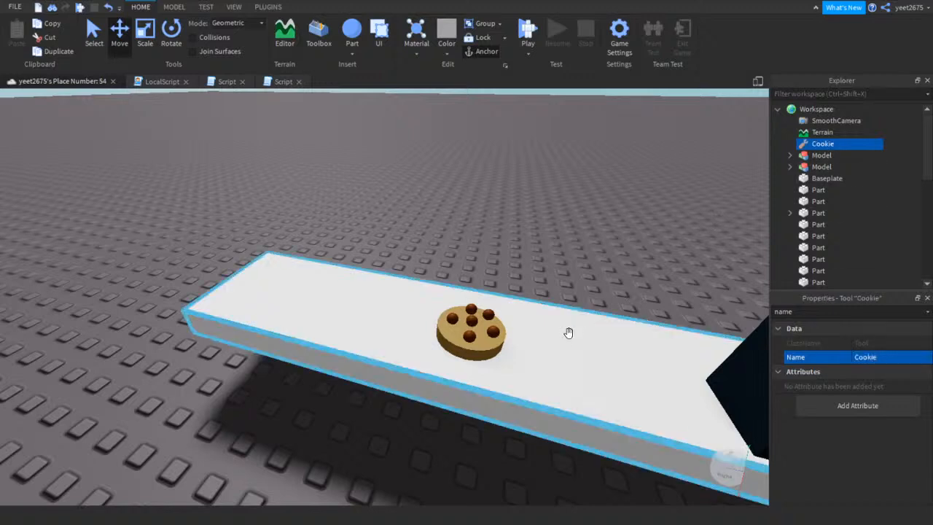
# Set the Cookie tool as the parent of the disc and its six spheres
pyautogui.click(503, 332)
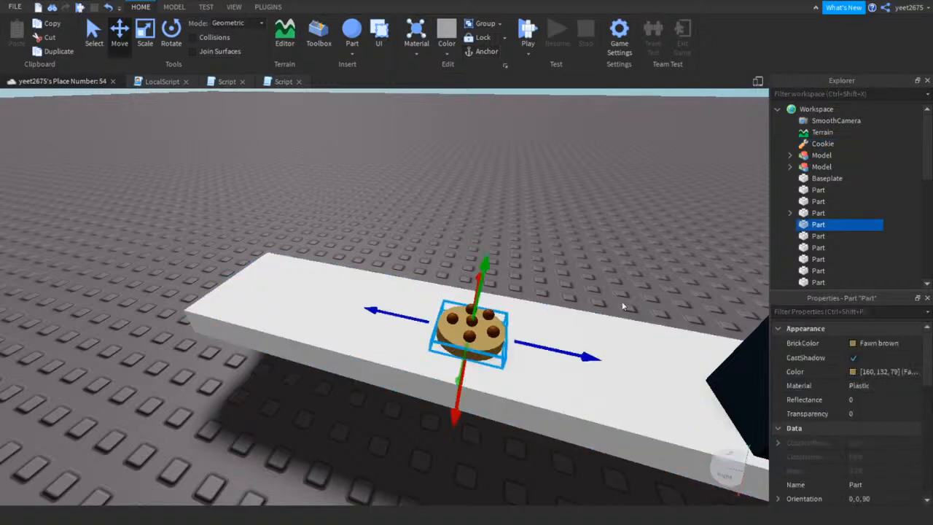
pyautogui.scroll(-3, 796, 271)
pyautogui.keyDown('shift'); pyautogui.click(812, 232); pyautogui.keyUp('shift')
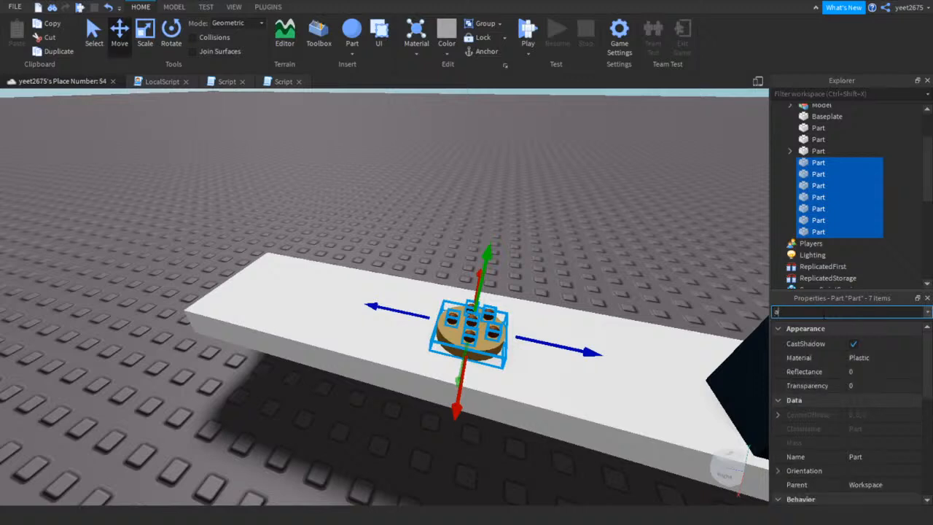
pyautogui.write('pa')
pyautogui.click(850, 371)
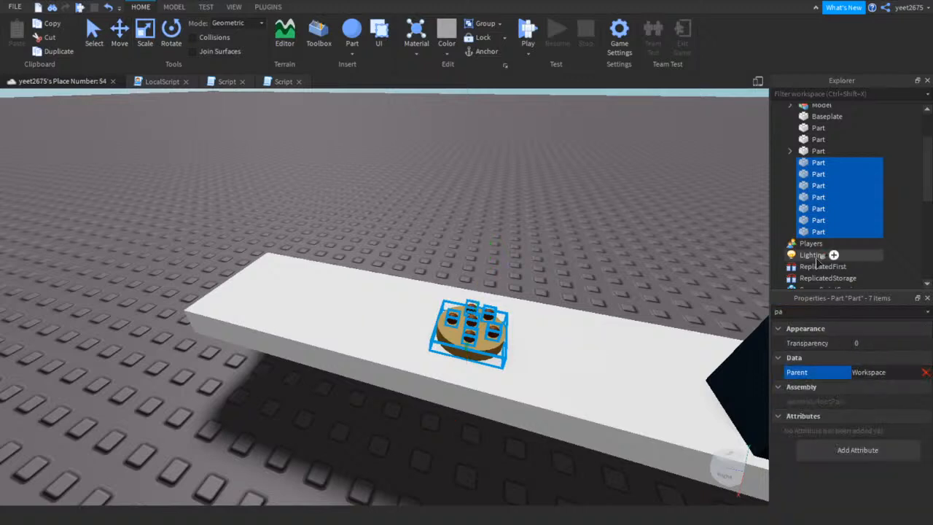
pyautogui.scroll(3, 818, 249)
pyautogui.click(822, 144)
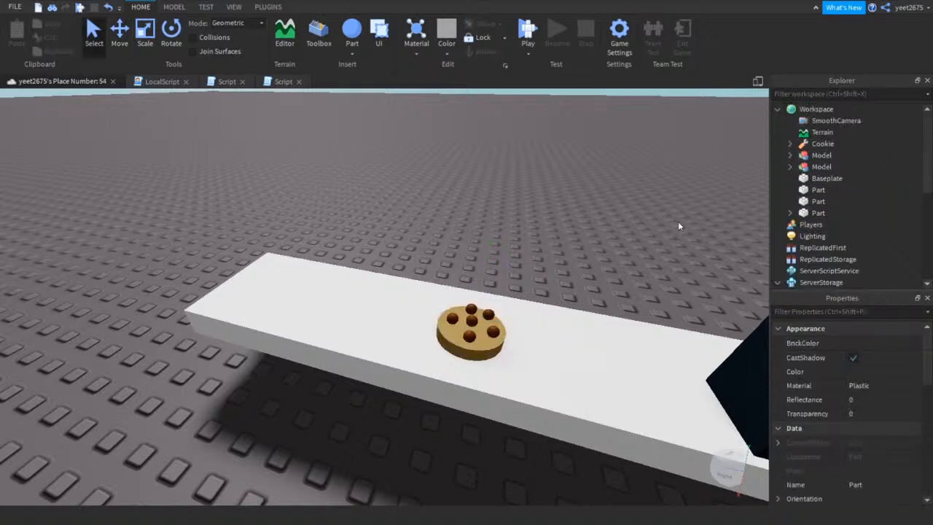
pyautogui.click(789, 144)
# Open the Tool Grip Editor plugin and select the Cookie tool
pyautogui.moveTo(675, 203); pyautogui.dragTo(695, 211, button='right')
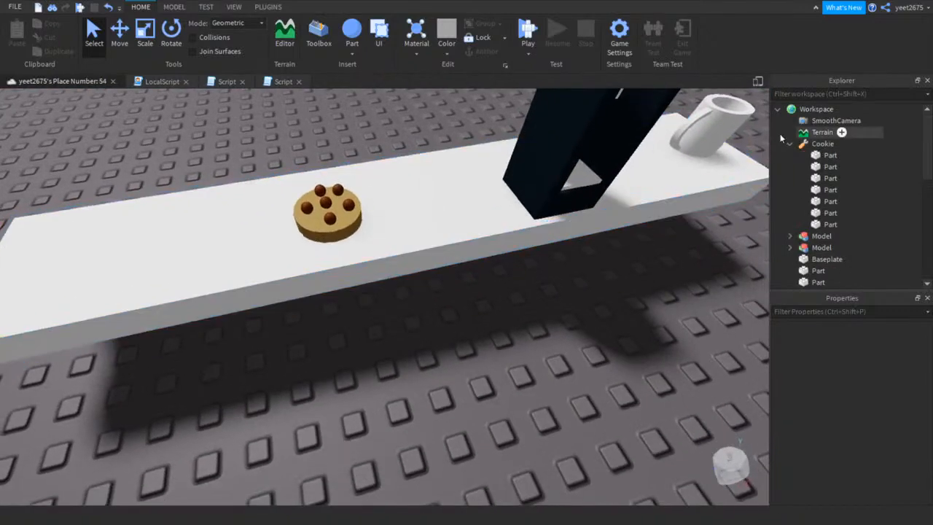
pyautogui.click(808, 145)
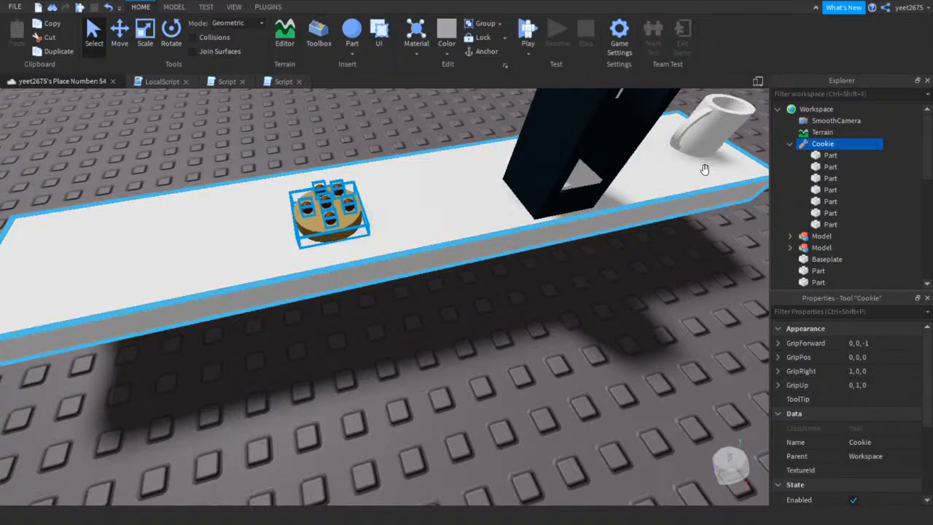
pyautogui.moveTo(627, 374); pyautogui.dragTo(544, 326, button='right')
pyautogui.press('d')
pyautogui.click(335, 125)
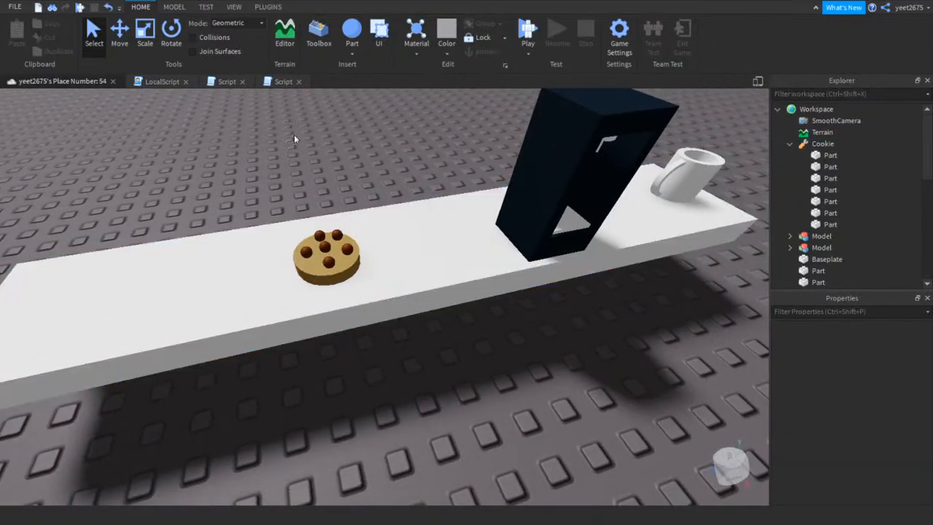
pyautogui.click(270, 7)
pyautogui.click(829, 23)
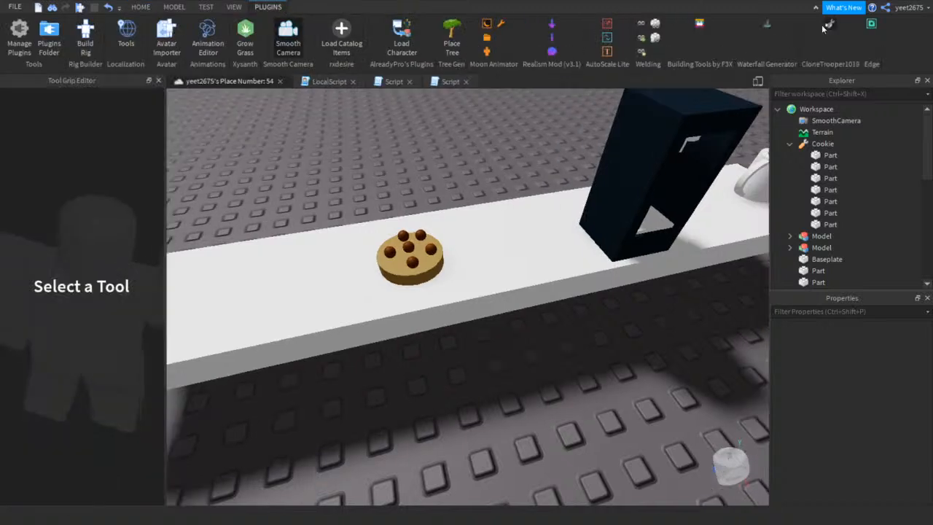
pyautogui.click(404, 251)
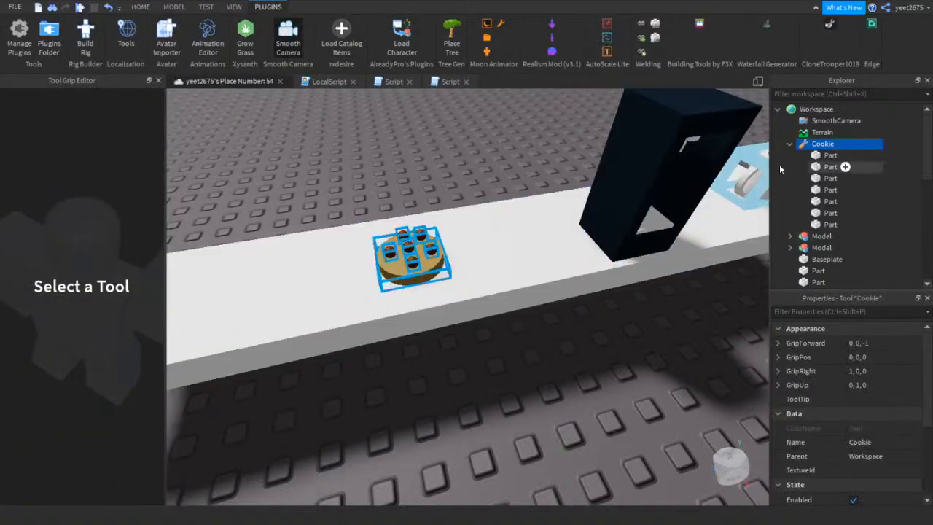
# Rename the Fawn brown disc inside the Cookie tool to Handle
pyautogui.click(816, 179)
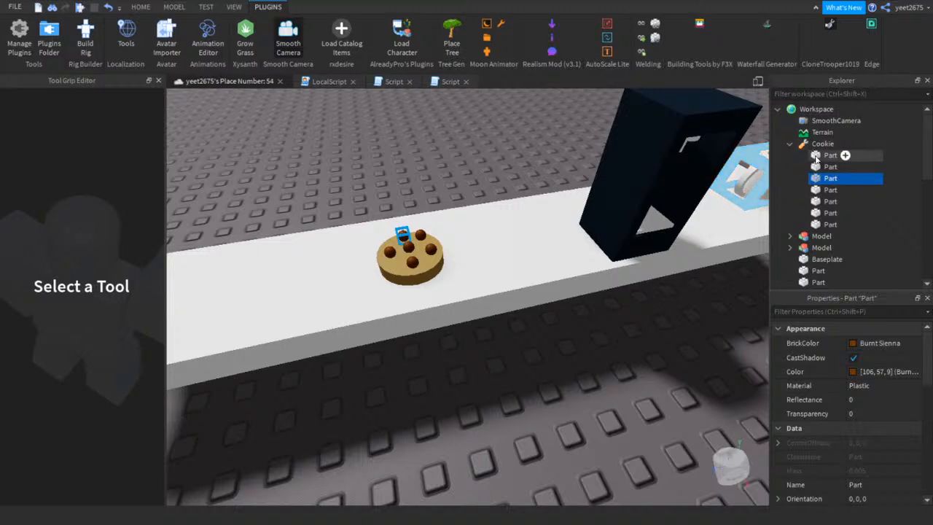
pyautogui.click(816, 157)
pyautogui.click(825, 212)
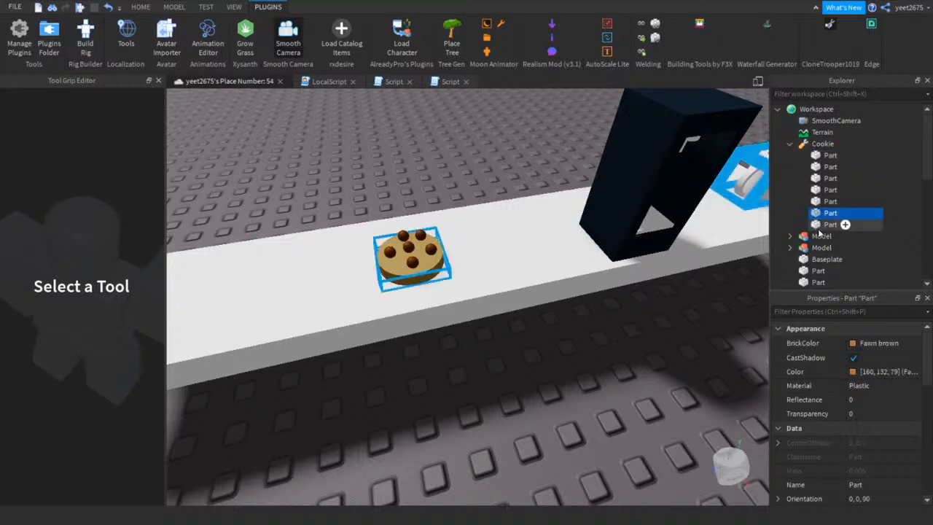
pyautogui.click(827, 310)
pyautogui.write('name')
pyautogui.click(867, 357)
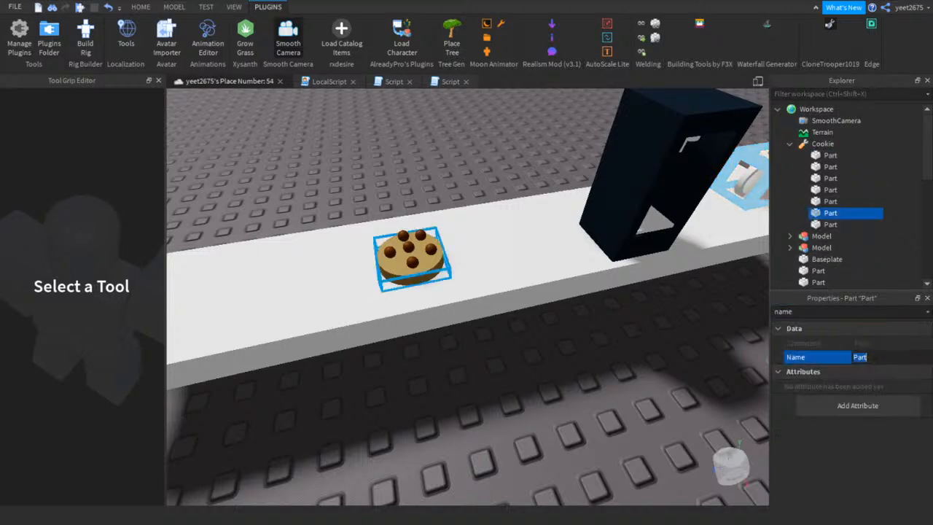
pyautogui.write('Handle')
pyautogui.press('Return')
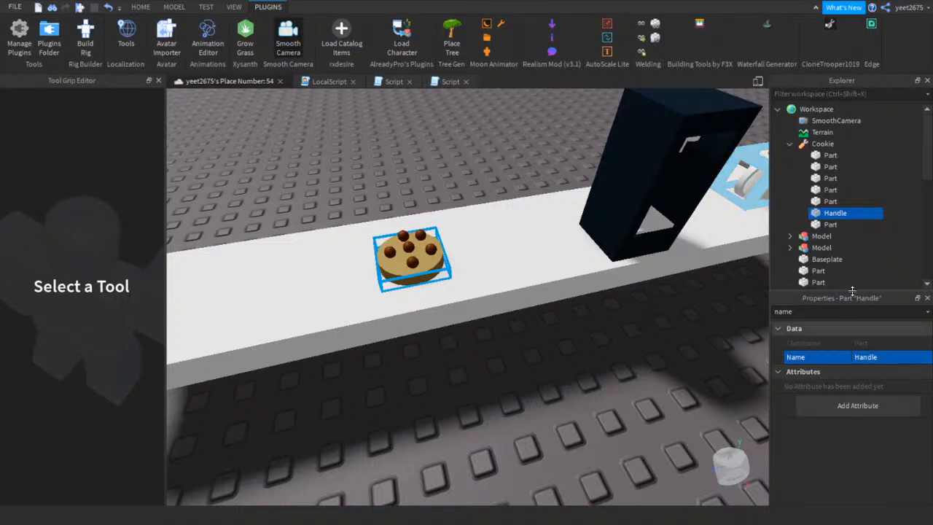
# Start editing the Cookie tool's grip and rotate it to an orientation of 0, 0, -90
pyautogui.click(822, 144)
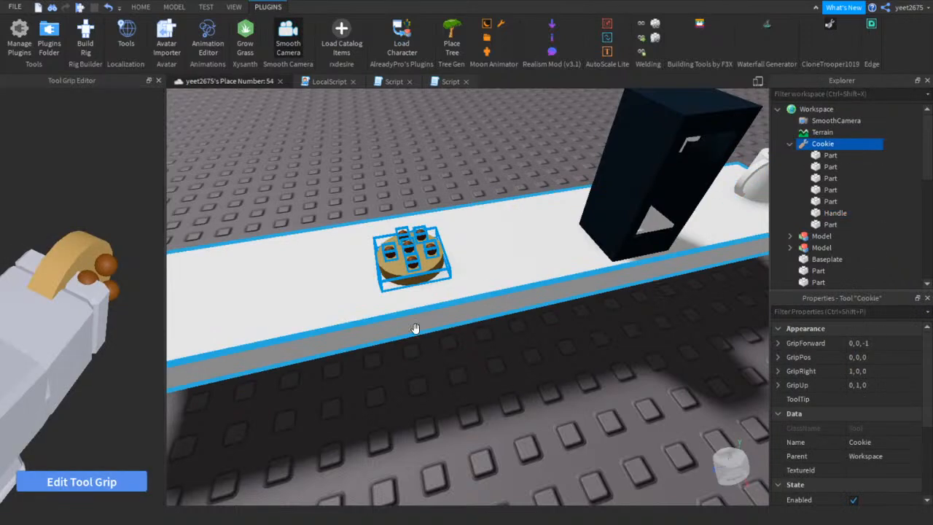
pyautogui.click(98, 482)
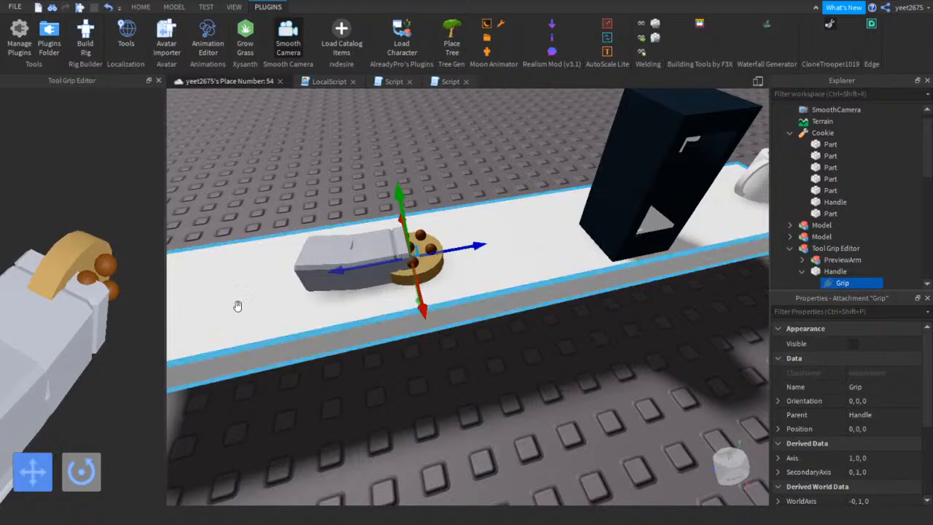
pyautogui.click(85, 474)
pyautogui.moveTo(413, 213); pyautogui.dragTo(414, 289)
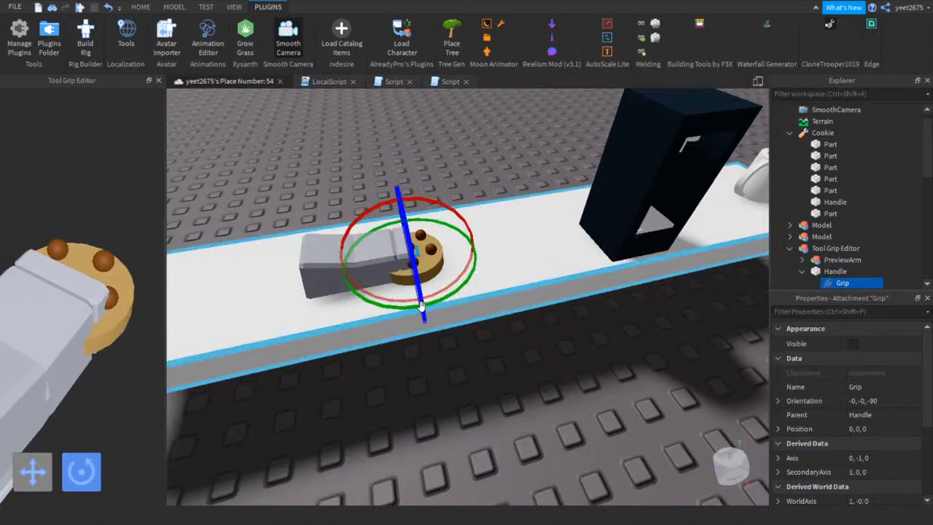
# Move the Cookie tool's grip to a position of about -0.126, 0, 0.624 so the hand holds the cookie's edge
pyautogui.press('w')
pyautogui.press('d')
pyautogui.moveTo(478, 255); pyautogui.dragTo(478, 254, button='right')
pyautogui.press('s')
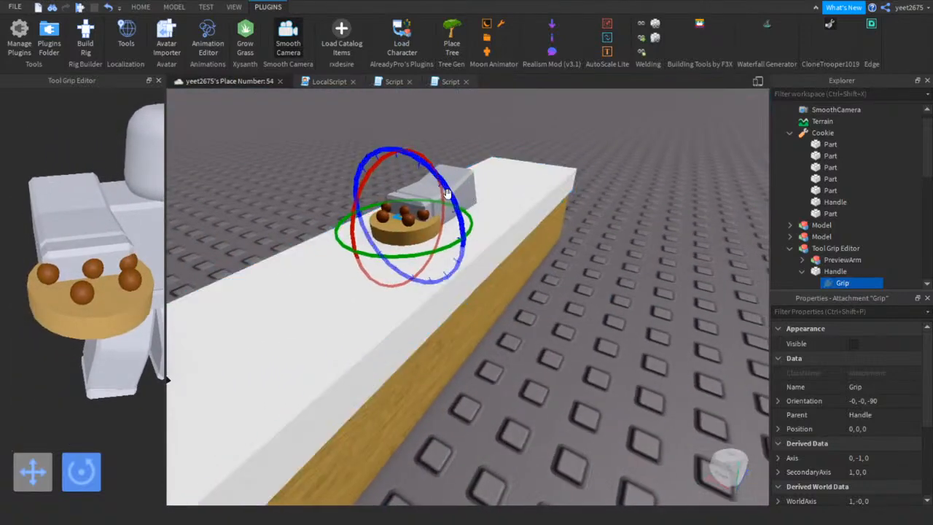
pyautogui.moveTo(558, 243); pyautogui.dragTo(560, 236, button='right')
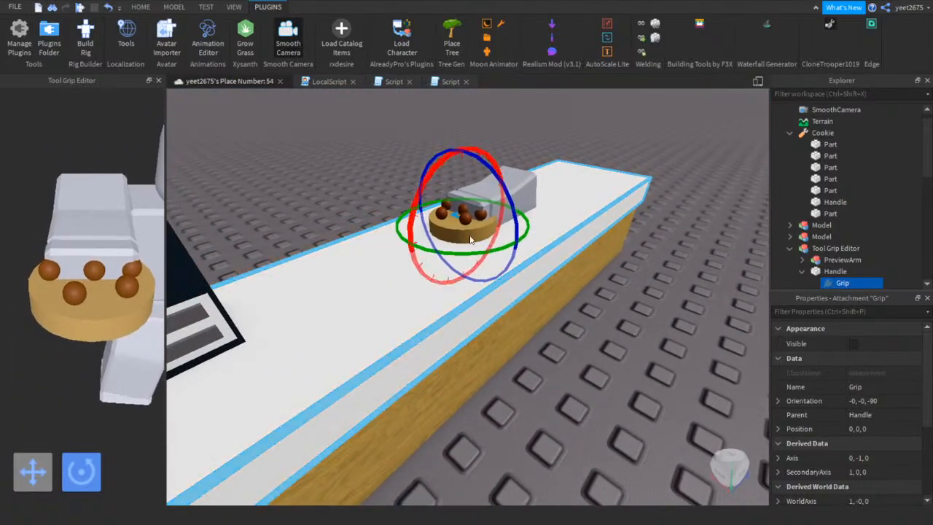
pyautogui.click(39, 467)
pyautogui.moveTo(499, 207); pyautogui.dragTo(519, 210)
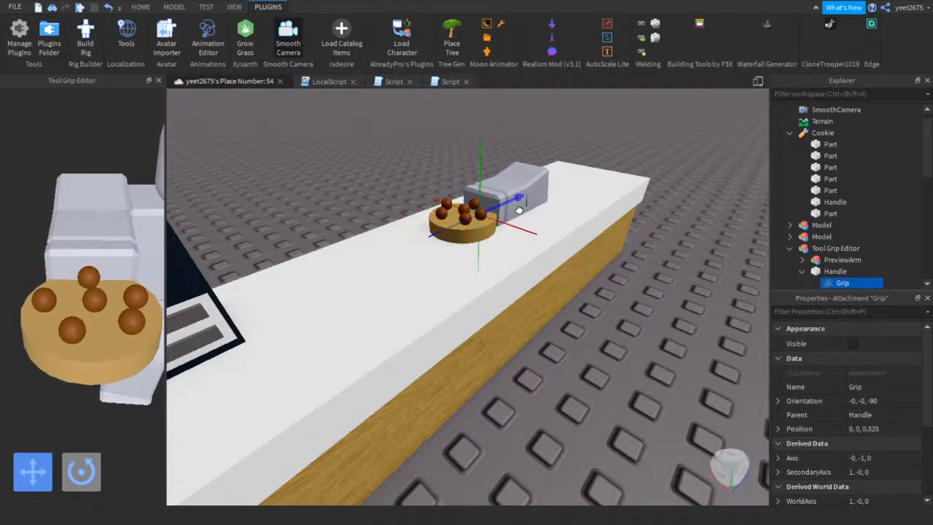
pyautogui.moveTo(481, 171); pyautogui.dragTo(520, 205)
pyautogui.click(410, 161)
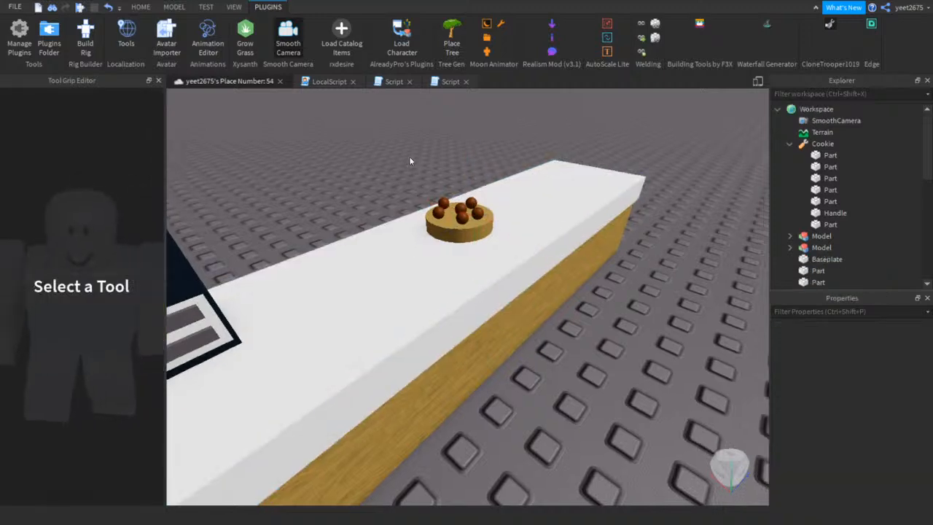
# Examine the Cookie tool's grip preview and grip properties
pyautogui.press('s')
pyautogui.moveTo(410, 161); pyautogui.dragTo(421, 150, button='right')
pyautogui.click(502, 179)
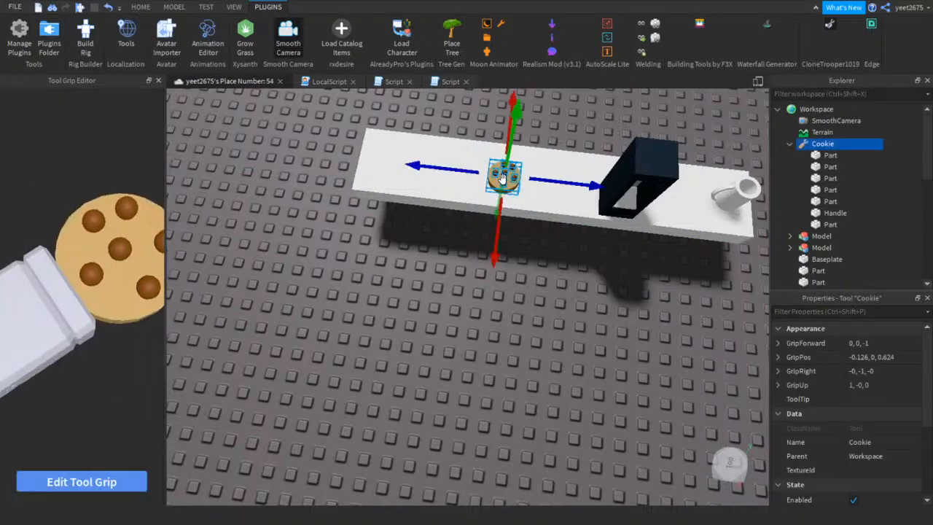
pyautogui.click(457, 271)
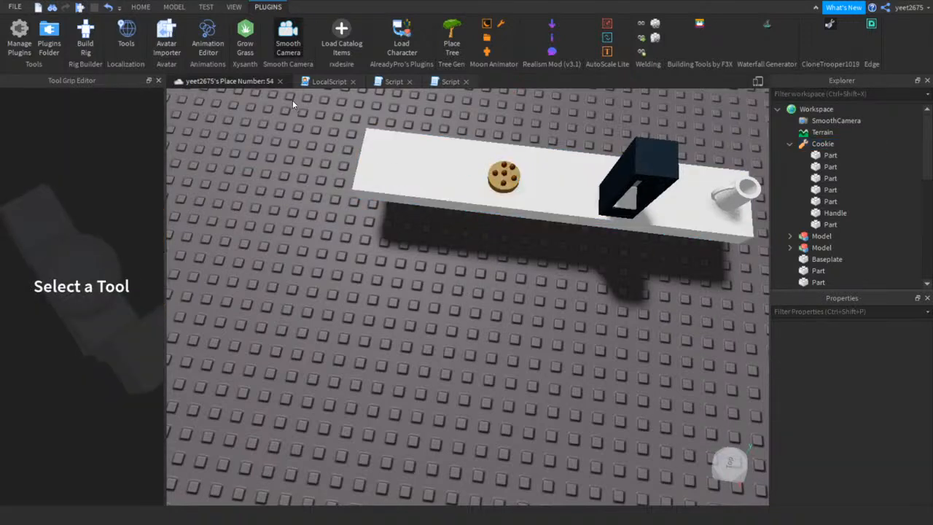
pyautogui.click(818, 143)
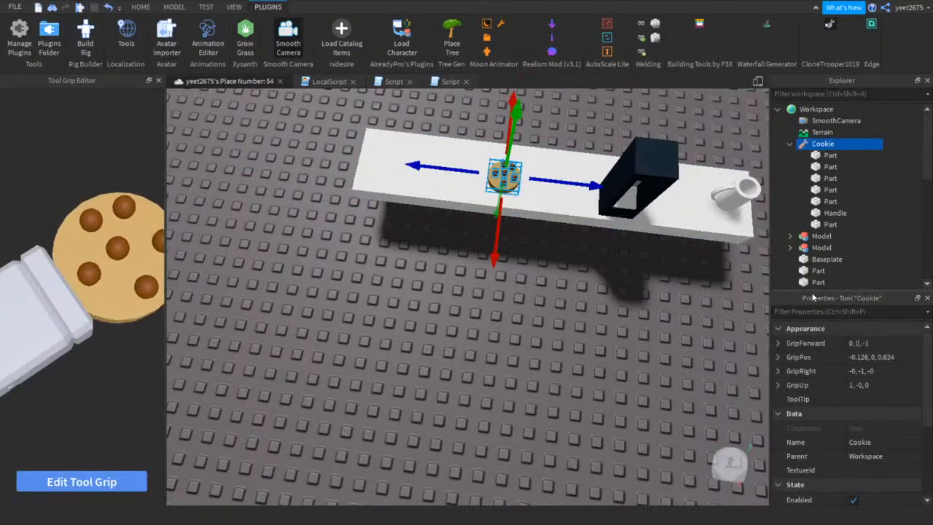
pyautogui.click(594, 338)
# Insert an empty Model into Workspace and select it
pyautogui.click(841, 109)
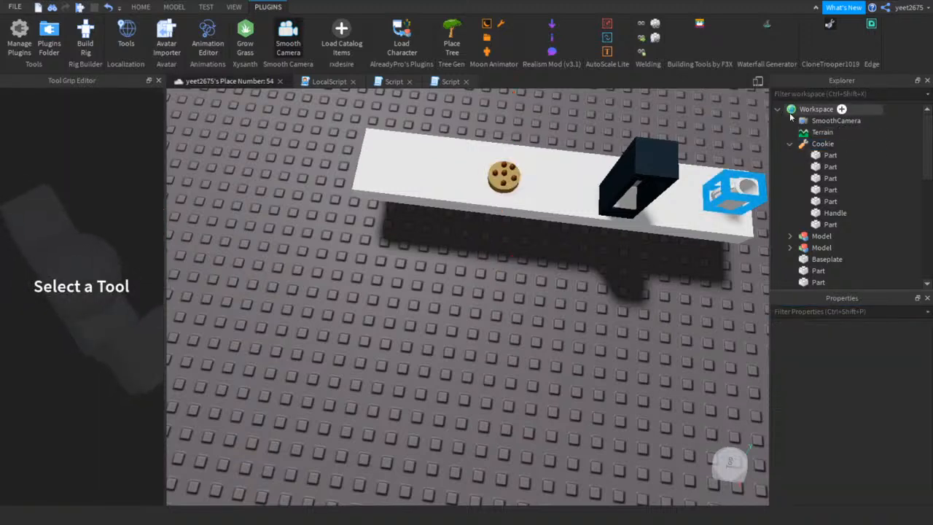
pyautogui.click(841, 109)
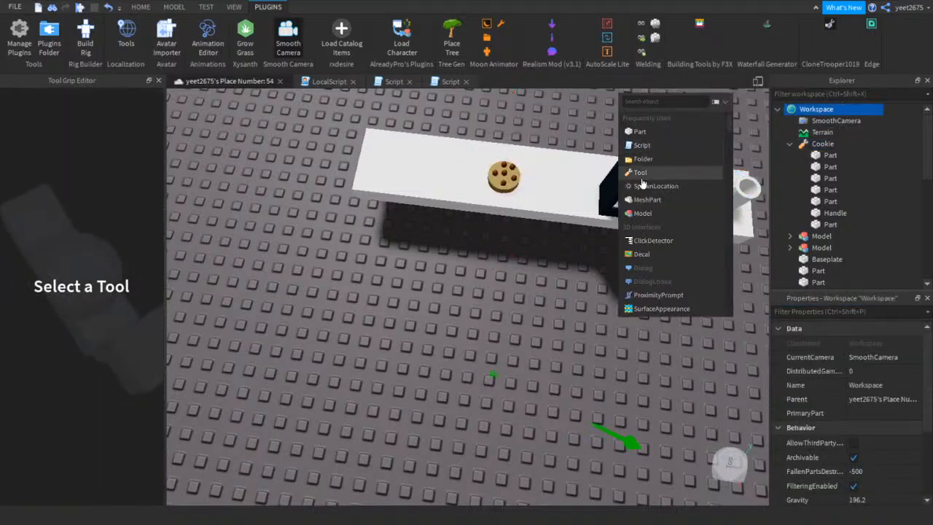
pyautogui.write('mode')
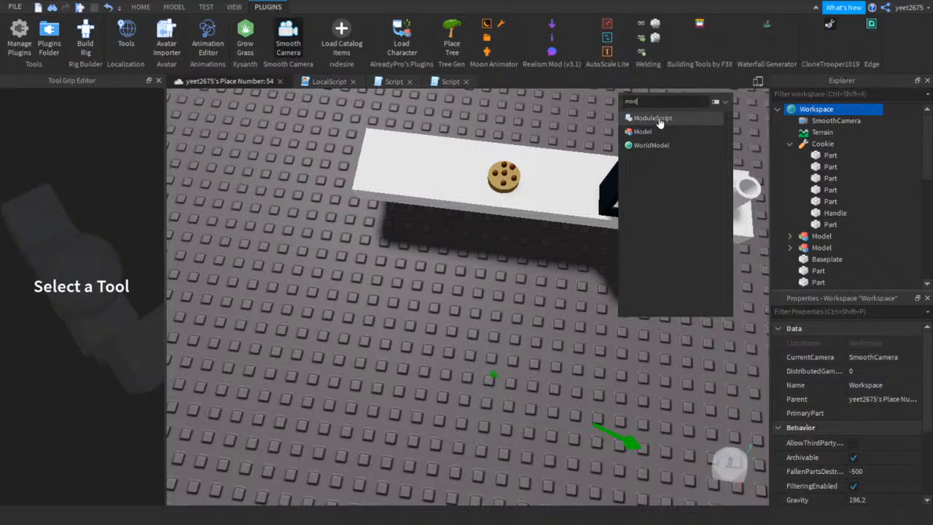
pyautogui.click(653, 132)
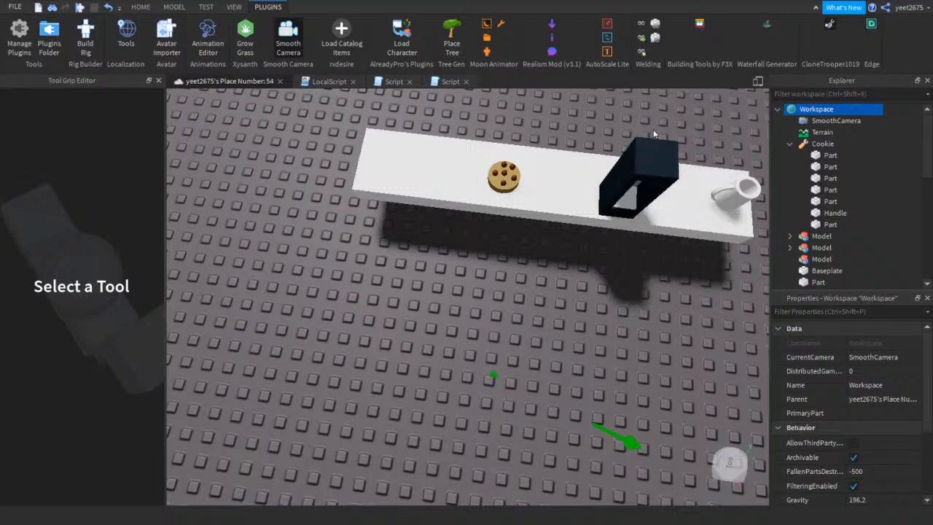
pyautogui.click(821, 258)
# Copy all seven parts of the Cookie tool, including the Handle, and paste them into the empty Model
pyautogui.click(825, 156)
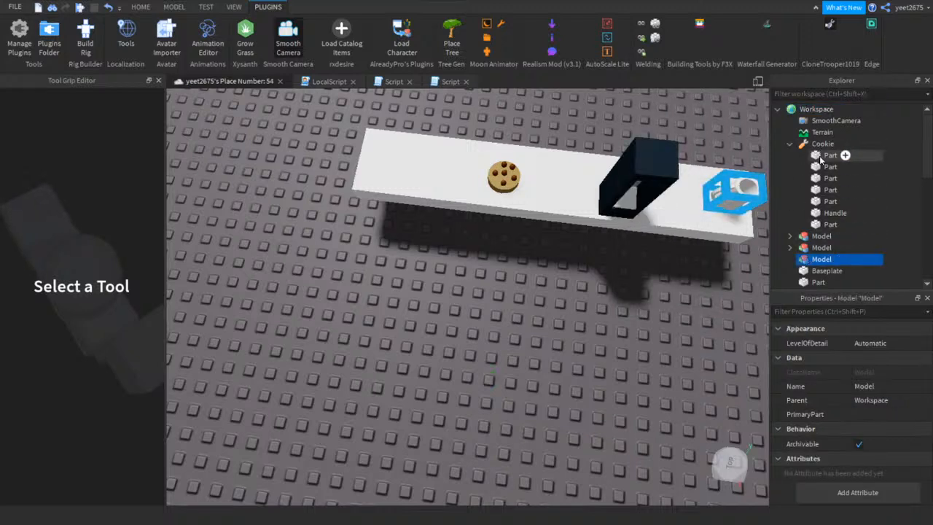
pyautogui.keyDown('shift'); pyautogui.click(828, 225); pyautogui.keyUp('shift')
pyautogui.rightClick(826, 228)
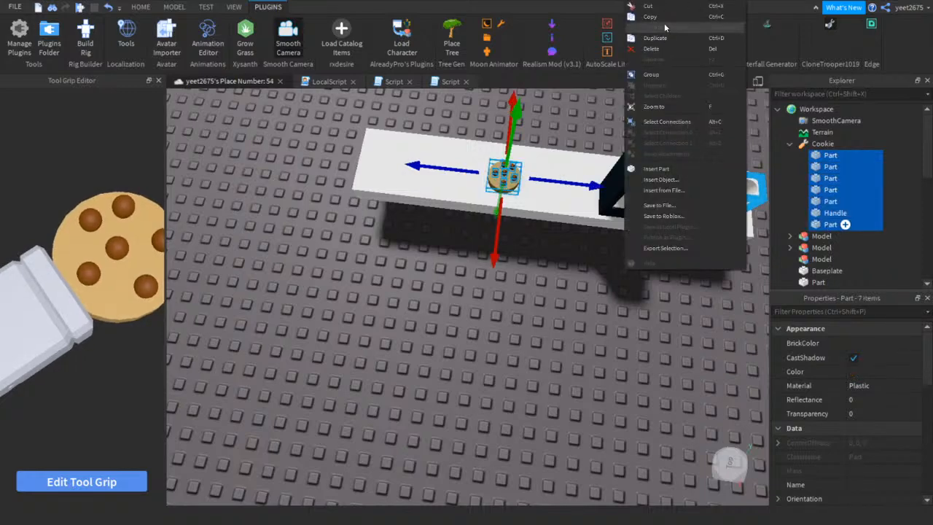
pyautogui.click(665, 19)
pyautogui.click(821, 258)
pyautogui.rightClick(821, 259)
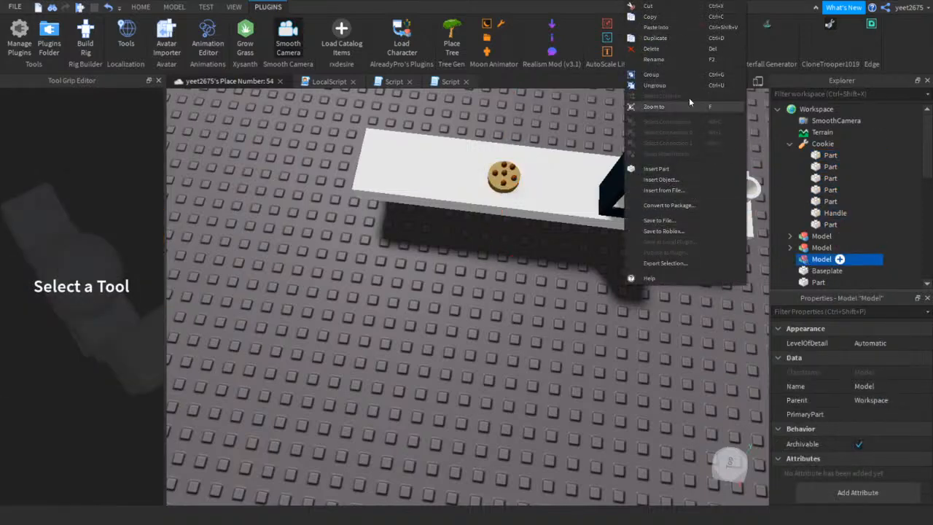
pyautogui.click(654, 46)
pyautogui.click(605, 293)
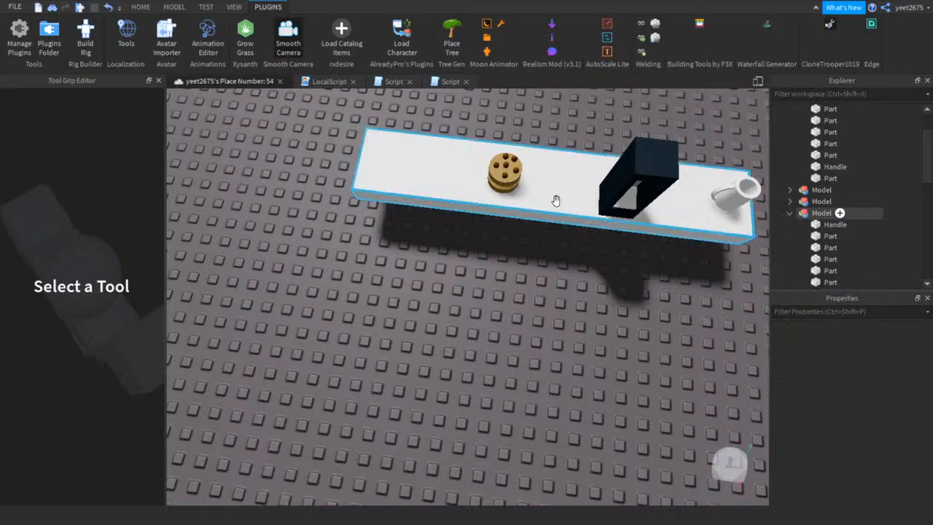
# Set the Cookie tool's parent to ServerStorage and collapse the CoffeMug tool's contents
pyautogui.scroll(2, 820, 188)
pyautogui.click(822, 143)
pyautogui.click(813, 313)
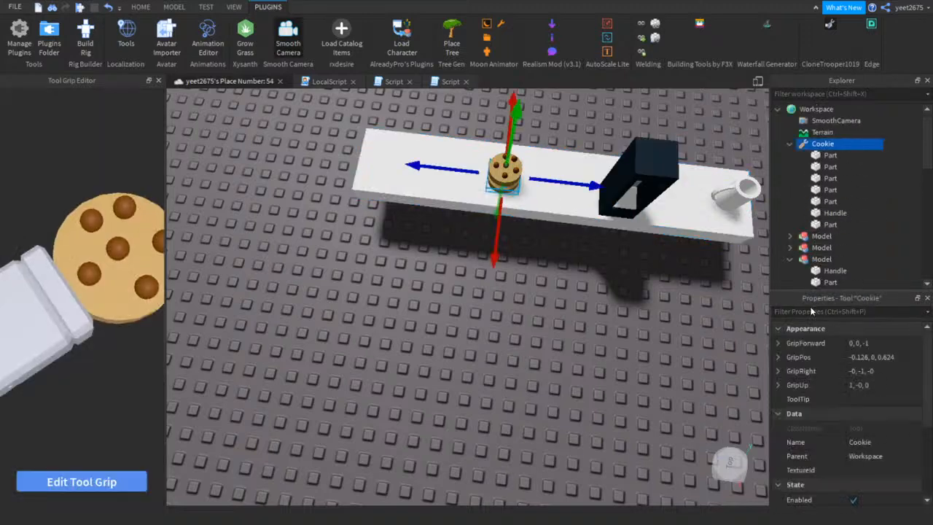
pyautogui.write('pos')
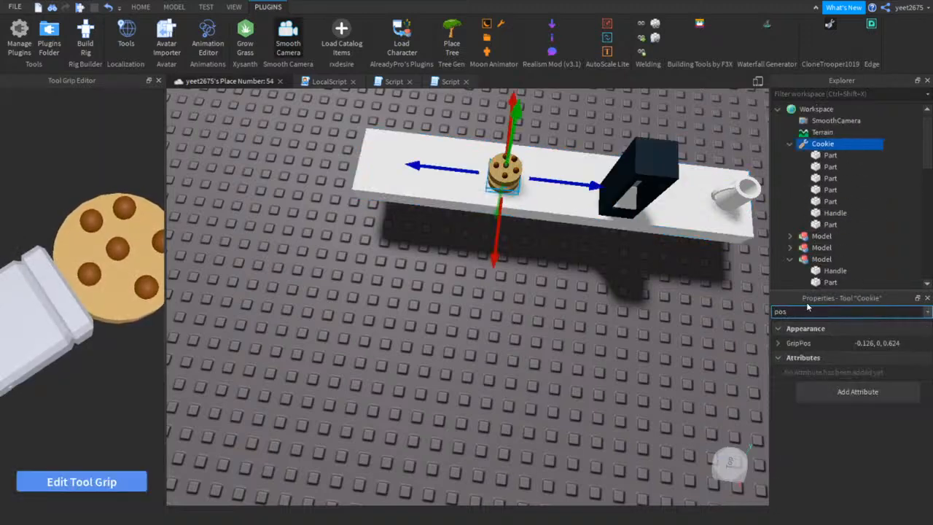
pyautogui.press('BackSpace')
pyautogui.write('a')
pyautogui.click(881, 346)
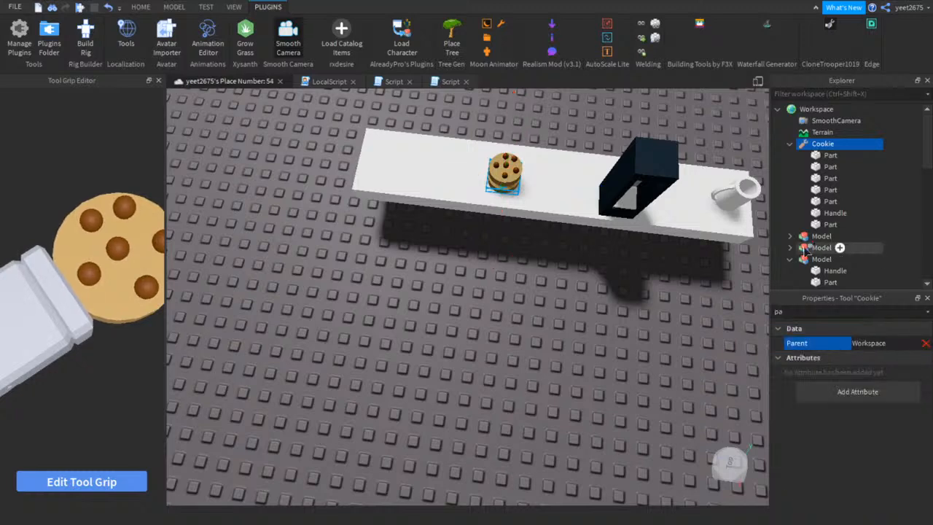
pyautogui.scroll(-5, 838, 218)
pyautogui.moveTo(811, 251); pyautogui.dragTo(809, 208)
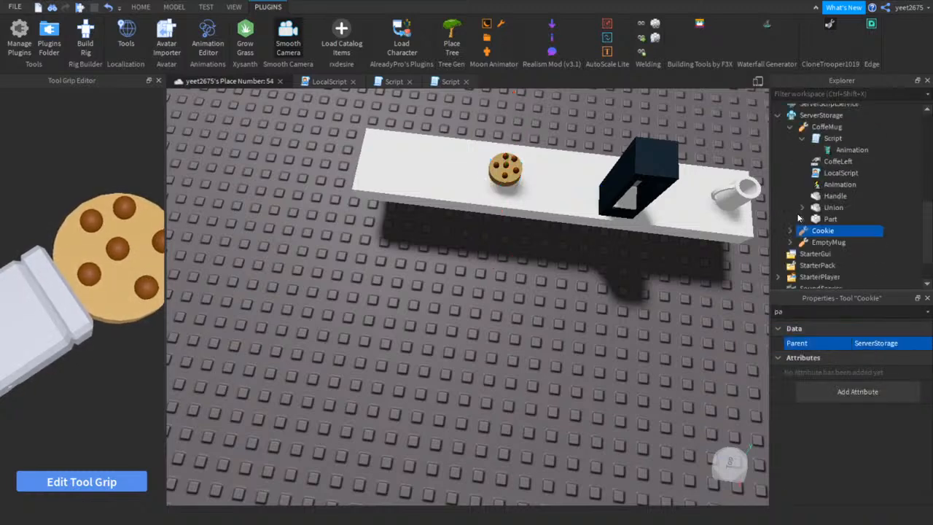
pyautogui.click(790, 127)
# Move the cookie model along the counter closer to the coffee machine
pyautogui.click(485, 395)
pyautogui.moveTo(487, 392); pyautogui.dragTo(493, 378, button='right')
pyautogui.moveTo(508, 242); pyautogui.dragTo(547, 248)
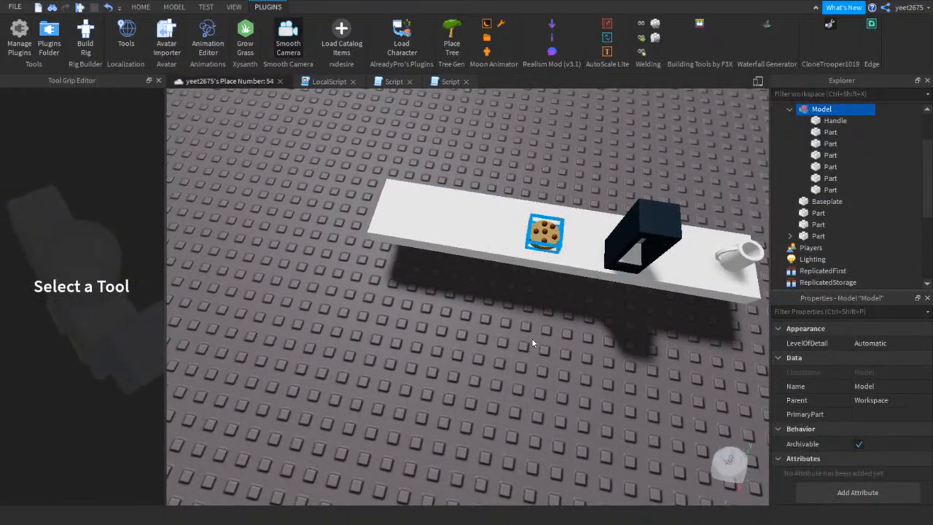
pyautogui.click(499, 355)
pyautogui.moveTo(500, 355); pyautogui.dragTo(497, 351, button='right')
pyautogui.click(390, 331)
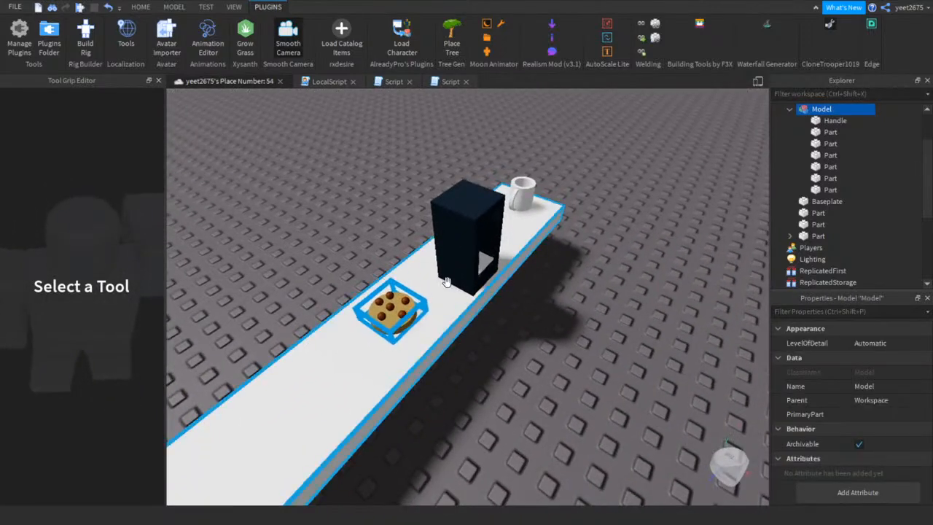
# Insert a Script into the cookie model's Handle part
pyautogui.click(837, 120)
pyautogui.click(855, 121)
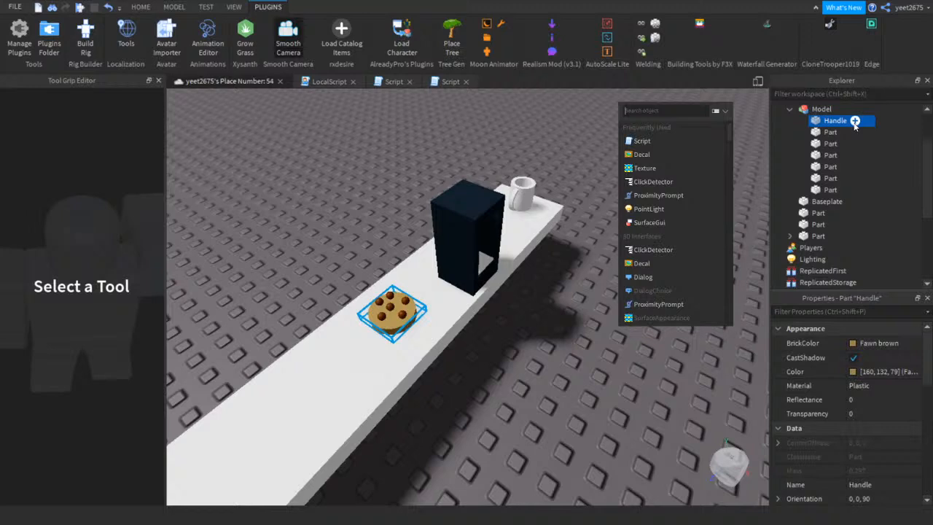
pyautogui.click(668, 142)
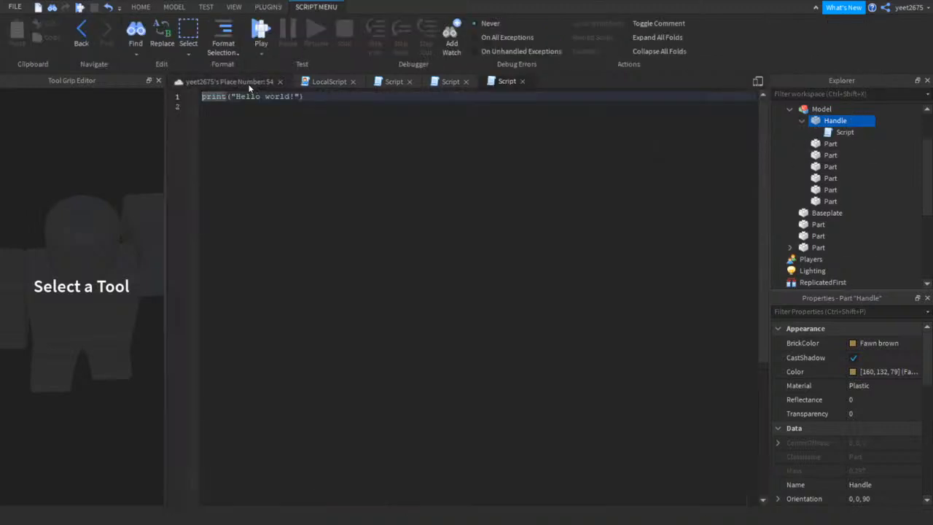
# Close the LocalScript and the coffee mug's animation script, leaving the EmptyMug giver script and the new script open
pyautogui.click(352, 81)
pyautogui.click(324, 81)
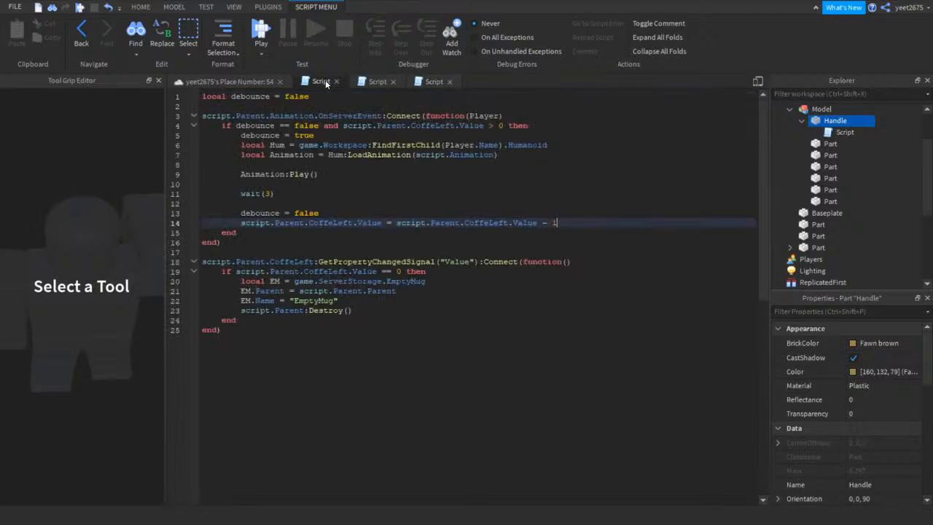
pyautogui.click(369, 82)
pyautogui.click(335, 80)
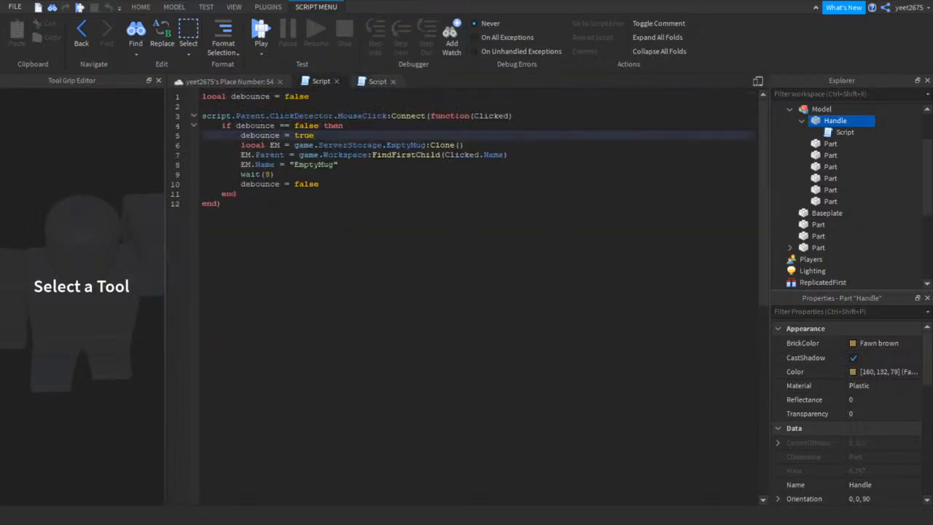
# Copy the entire EmptyMug giver script and replace the new script's default code with it
pyautogui.hotkey('ctrl', 'a')
pyautogui.hotkey('ctrl', 'c')
pyautogui.click(367, 82)
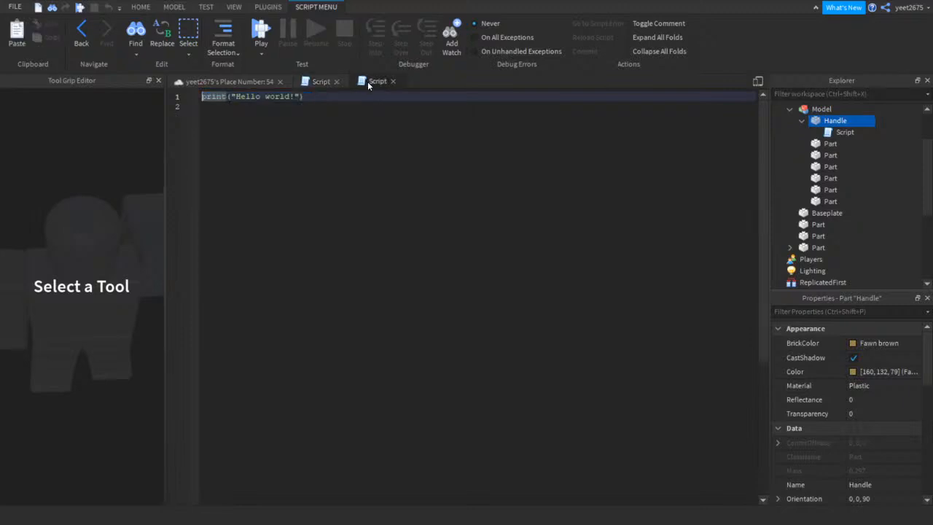
pyautogui.hotkey('ctrl', 'a')
pyautogui.hotkey('ctrl', 'v')
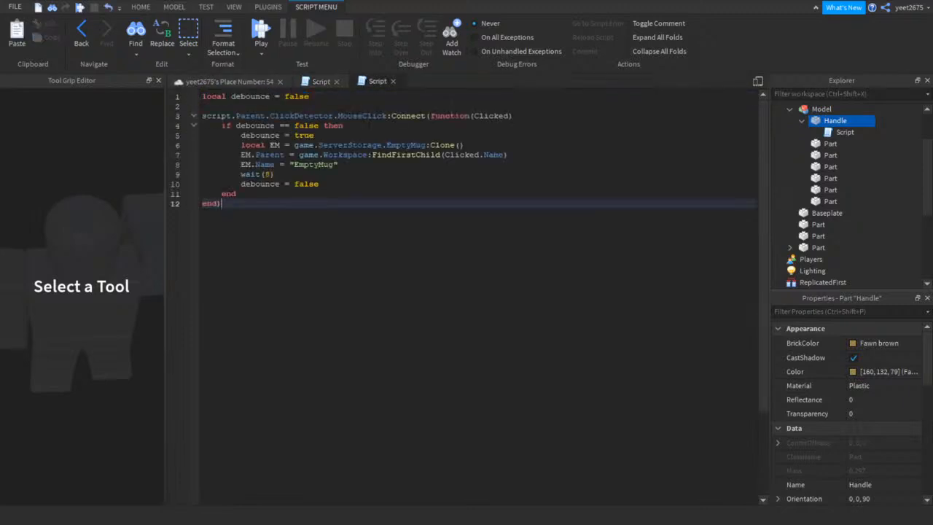
# Rename the EM variable to C throughout the Handle script and set the clone's name to "Cookie"
pyautogui.click(345, 164)
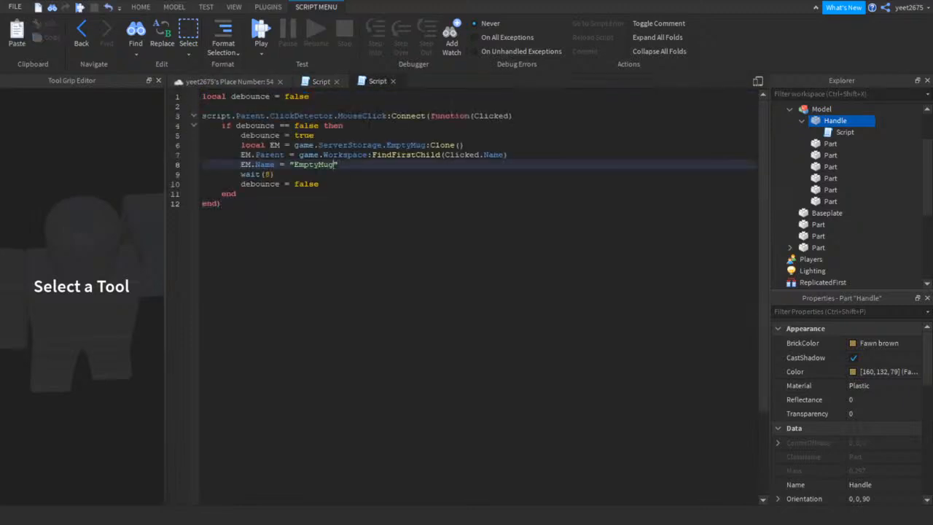
pyautogui.click(426, 145)
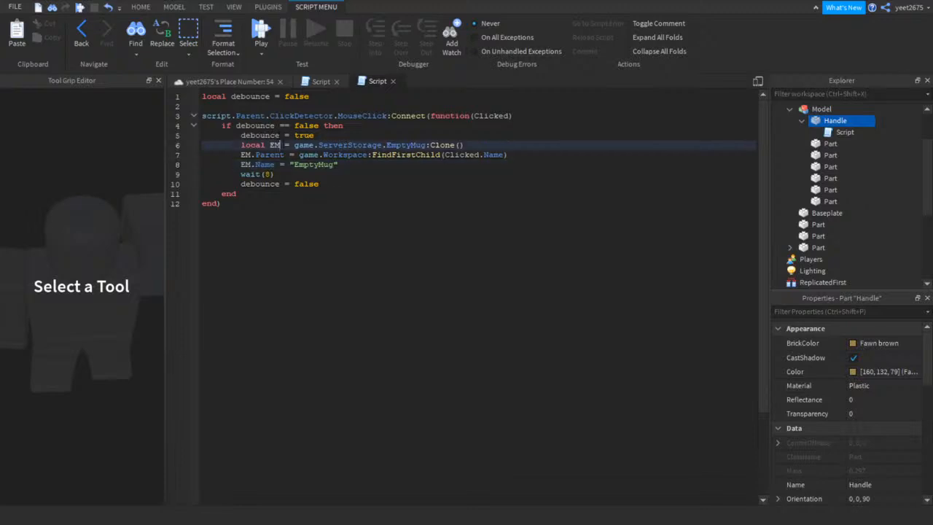
pyautogui.press('BackSpace')
pyautogui.press('Left')
pyautogui.press('Down')
pyautogui.press('Down')
pyautogui.press('Down')
pyautogui.press('Up')
pyautogui.press('Up')
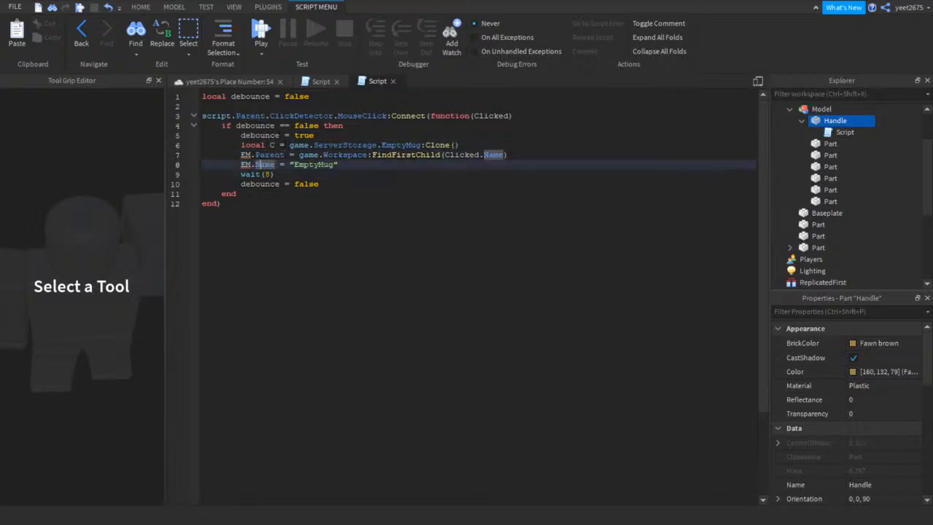
pyautogui.press('Left')
pyautogui.press('Left')
pyautogui.press('Left')
pyautogui.press('BackSpace')
pyautogui.write('C')
pyautogui.press('Down')
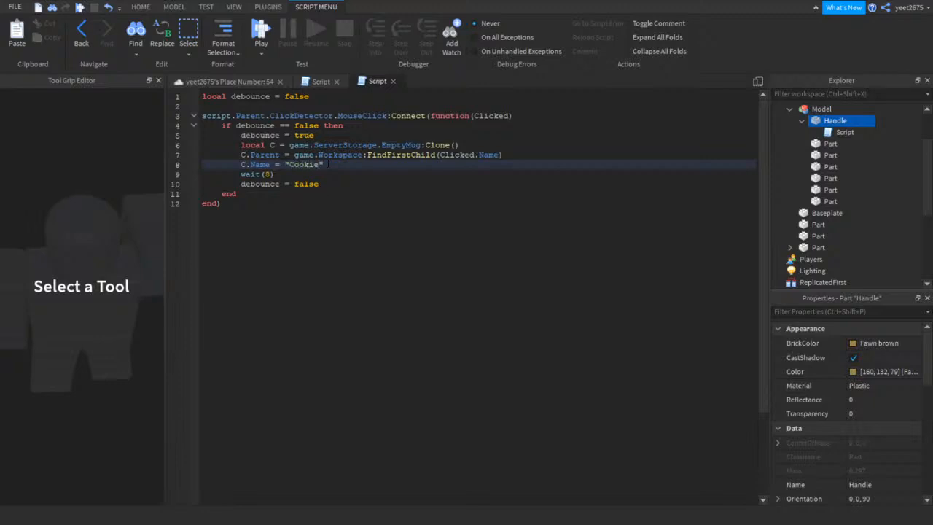
# Change the cloned object to game.ServerStorage.Cookie in the Handle script and return to the 3D view of the place
pyautogui.click(422, 146)
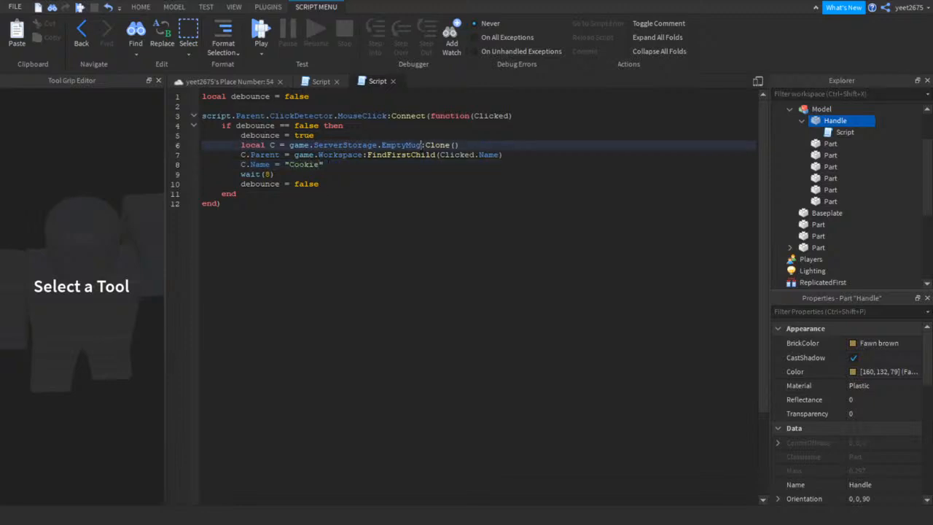
pyautogui.press('BackSpace')
pyautogui.write('Co')
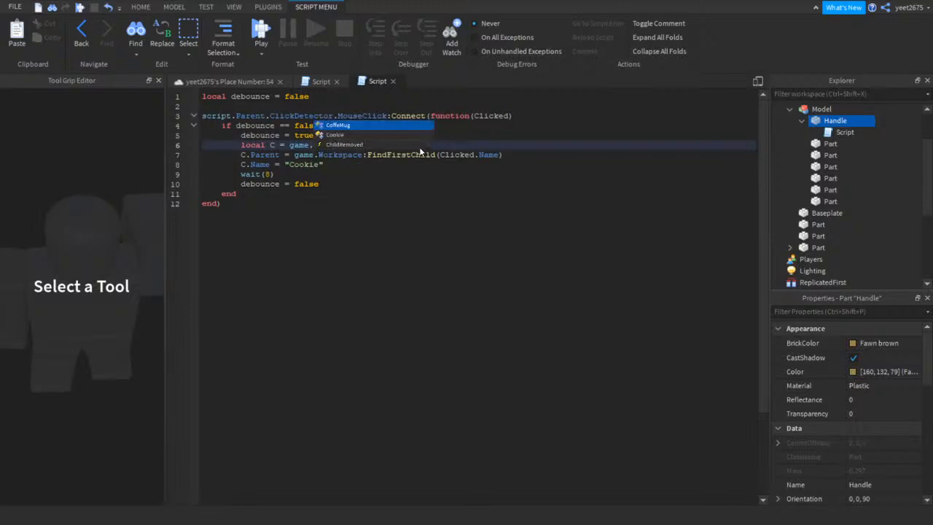
pyautogui.press('Down')
pyautogui.press('Tab')
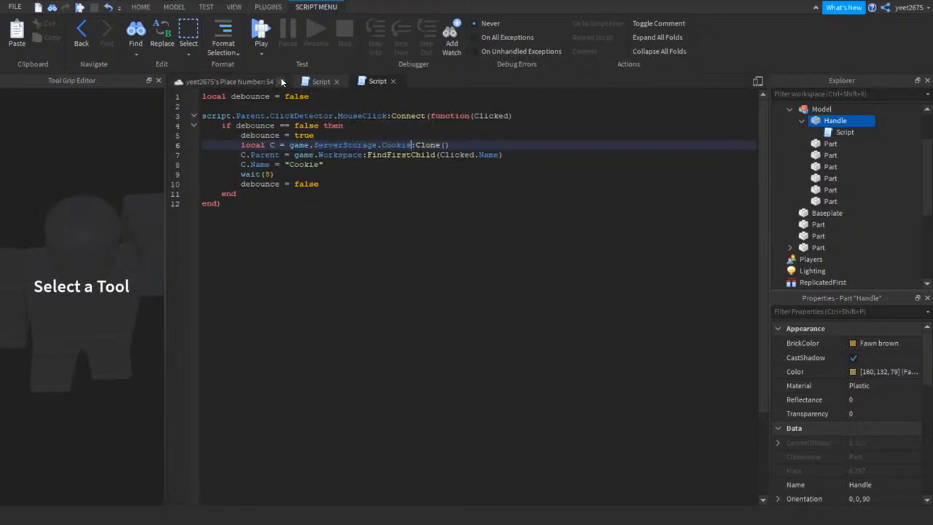
pyautogui.click(220, 83)
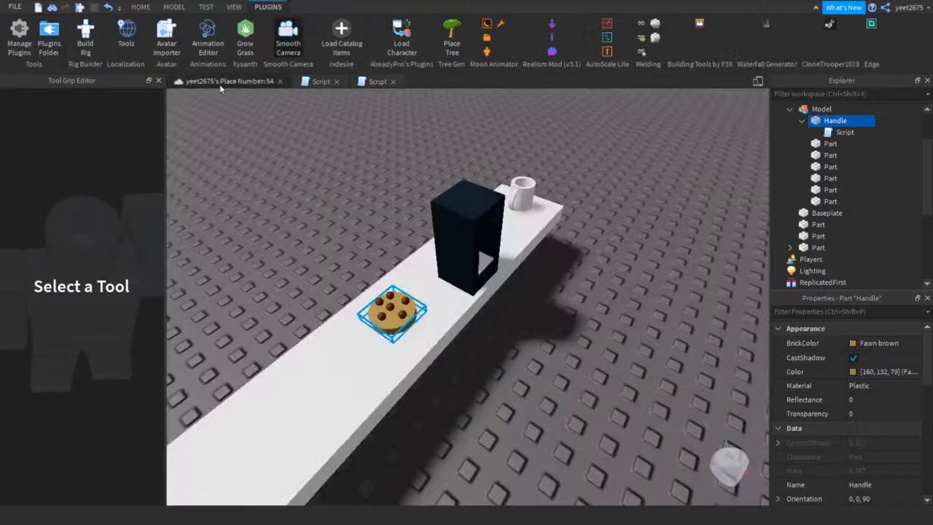
# Deselect the cookie's Handle and play-test the place
pyautogui.click(538, 370)
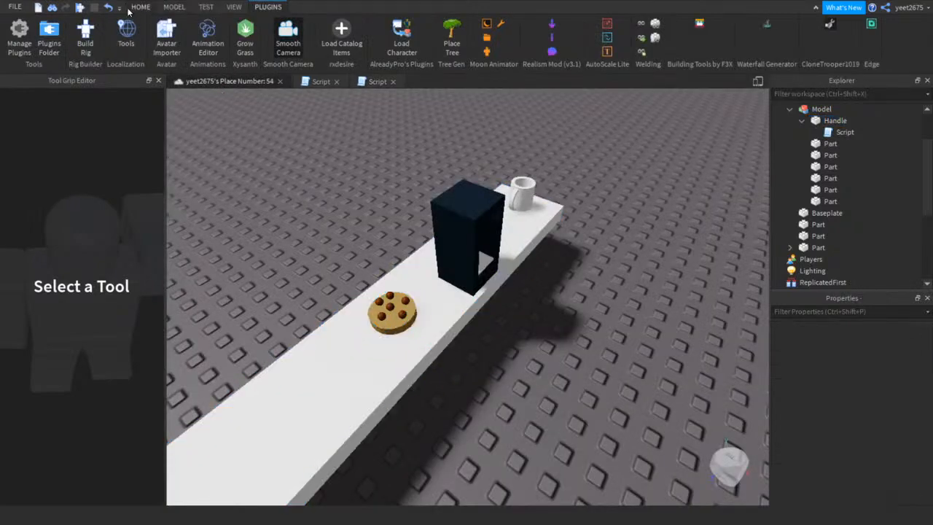
pyautogui.click(79, 8)
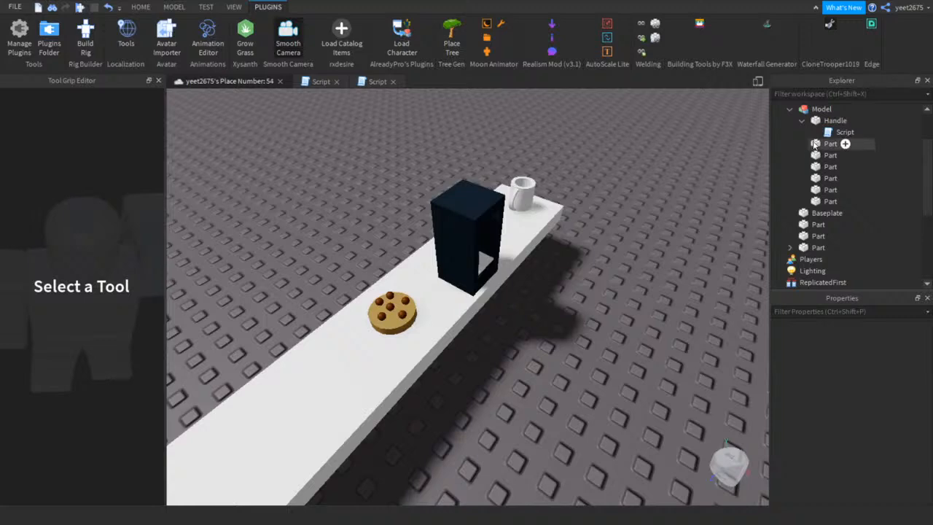
# Find the counter cookie's model in Workspace and weld its Handle and six chip parts together
pyautogui.scroll(2, 842, 204)
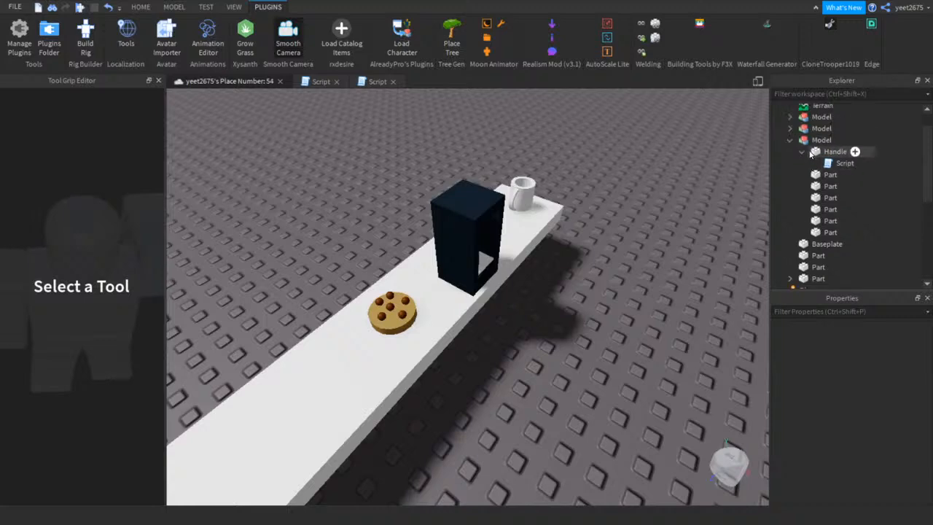
pyautogui.click(803, 151)
pyautogui.scroll(2, 802, 147)
pyautogui.click(793, 145)
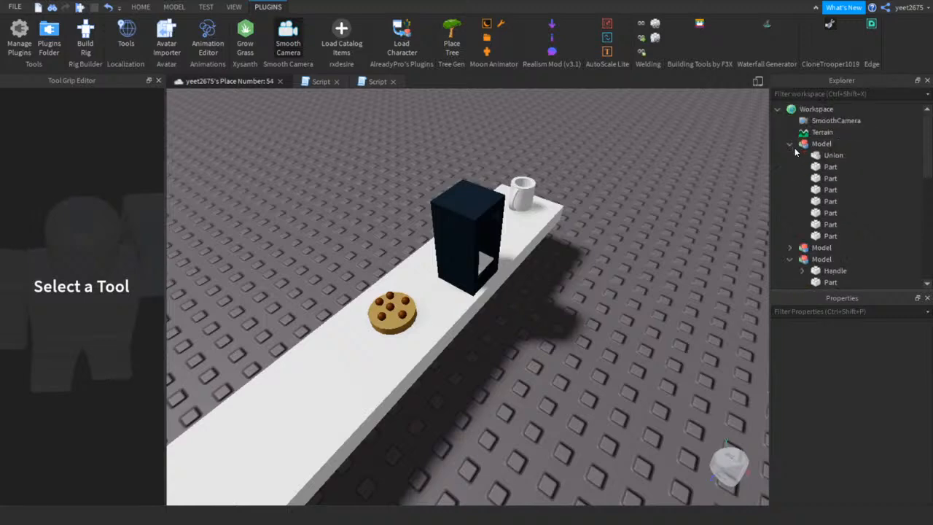
pyautogui.click(831, 156)
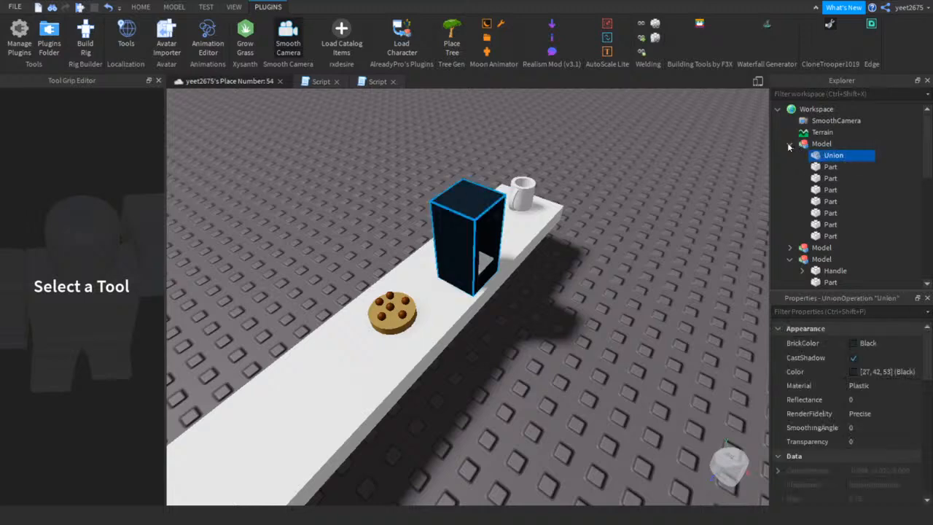
pyautogui.click(789, 143)
pyautogui.click(522, 194)
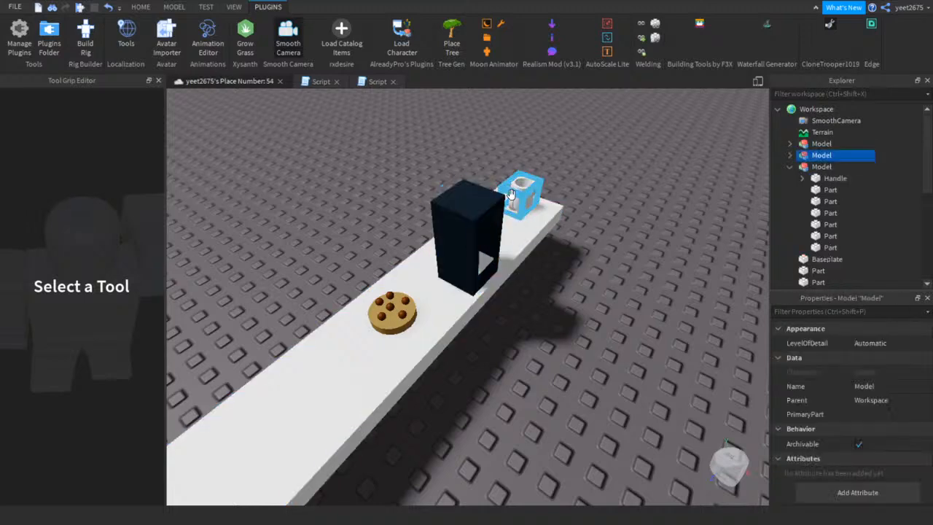
pyautogui.click(401, 303)
pyautogui.click(835, 177)
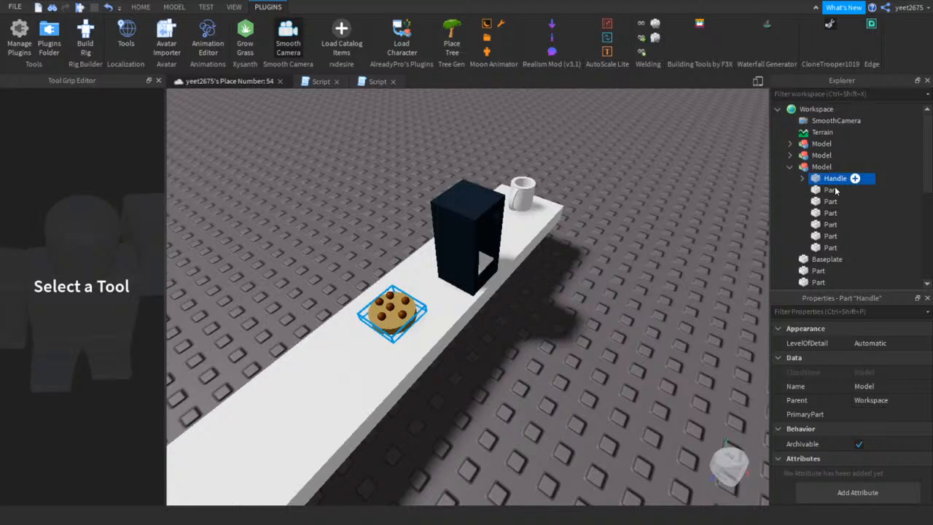
pyautogui.keyDown('shift'); pyautogui.click(845, 247); pyautogui.keyUp('shift')
pyautogui.click(232, 6)
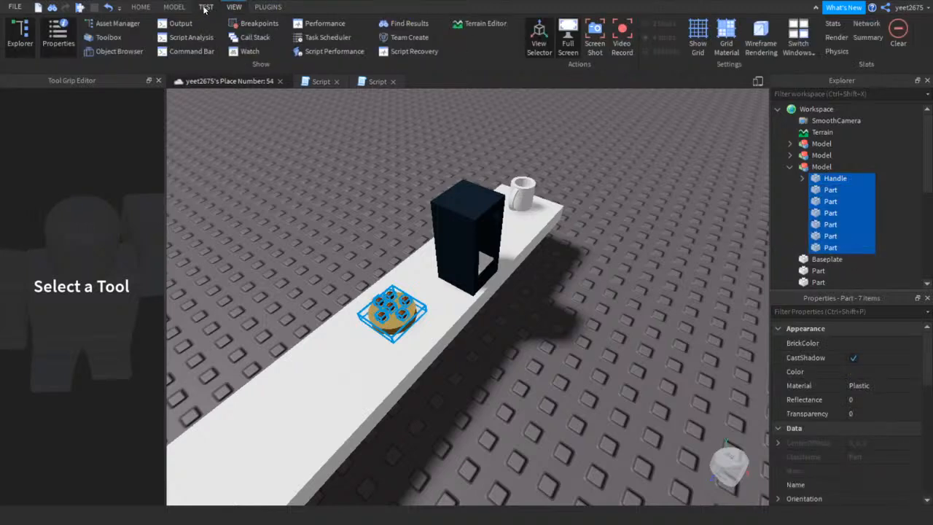
pyautogui.click(263, 7)
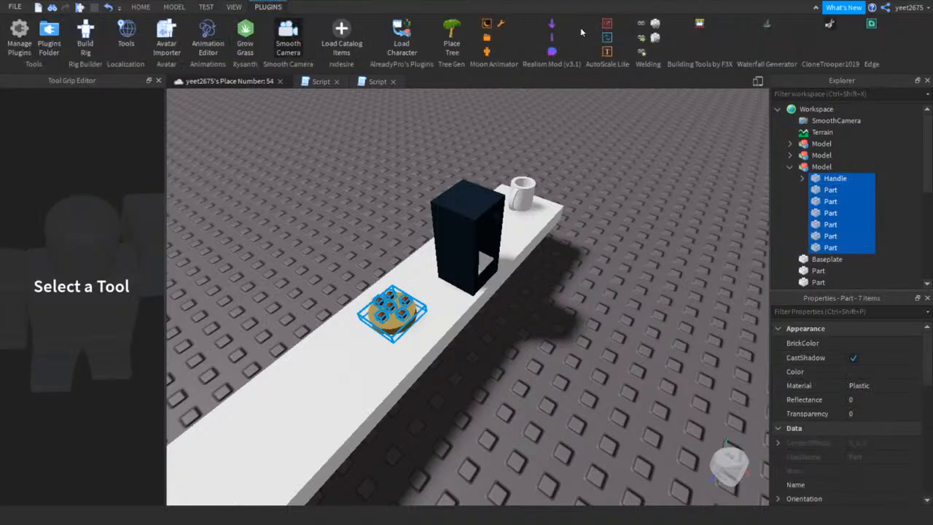
pyautogui.click(683, 224)
pyautogui.click(789, 166)
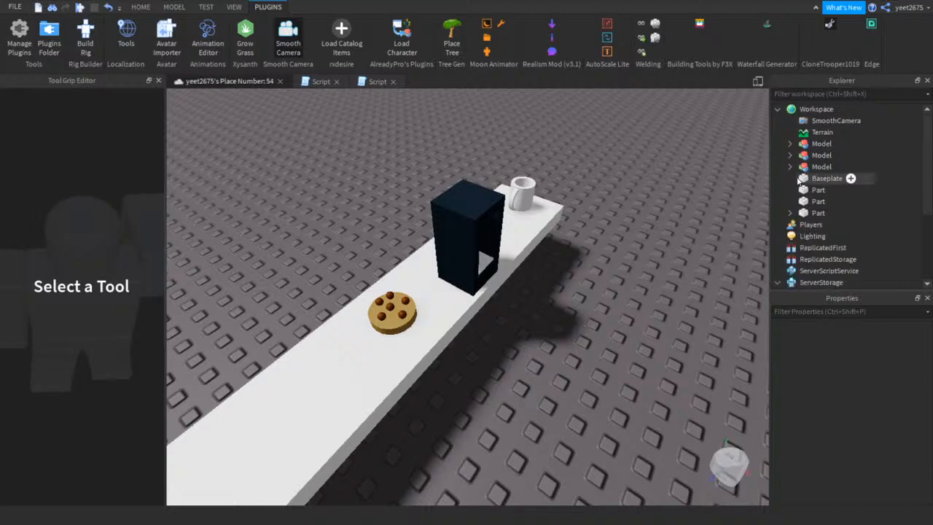
# Weld the Handle and six chip parts of the Cookie tool in ServerStorage together
pyautogui.scroll(-2, 841, 249)
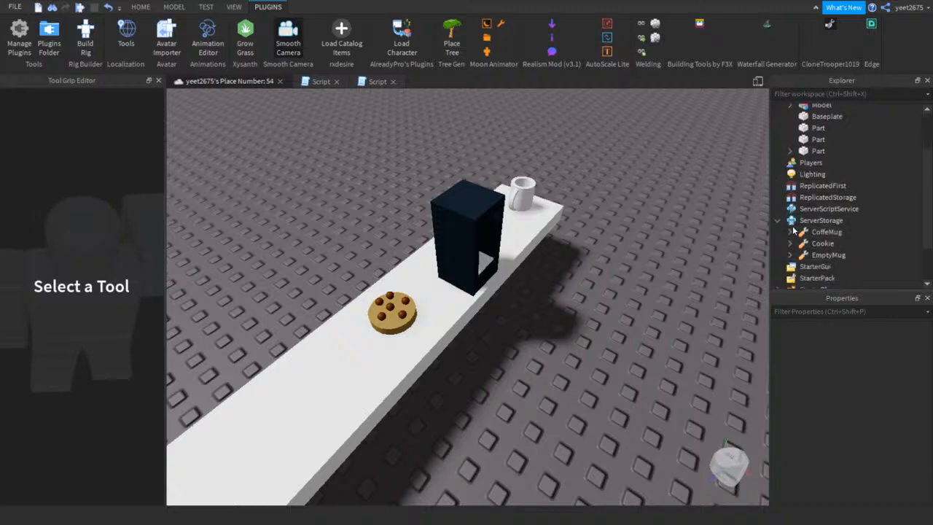
pyautogui.click(790, 242)
pyautogui.scroll(-1, 843, 237)
pyautogui.click(813, 226)
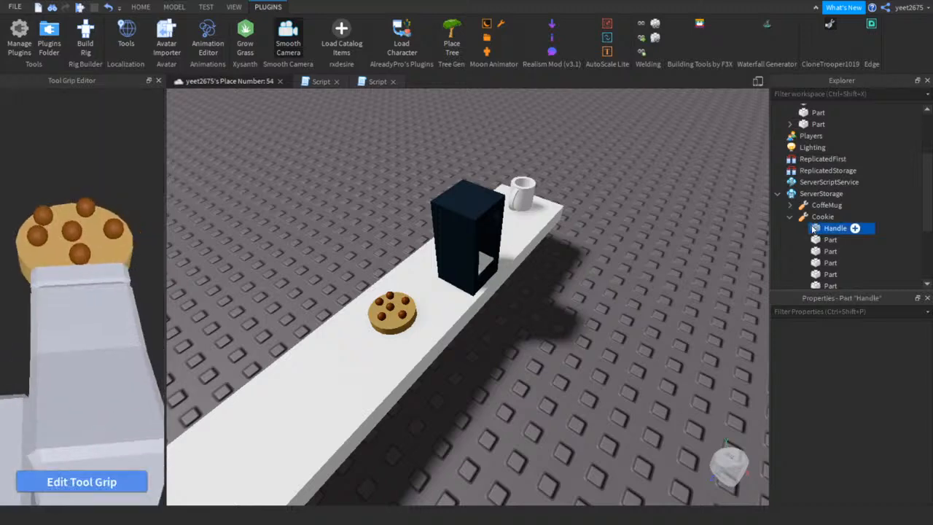
pyautogui.scroll(-2, 812, 228)
pyautogui.keyDown('shift'); pyautogui.click(827, 235); pyautogui.keyUp('shift')
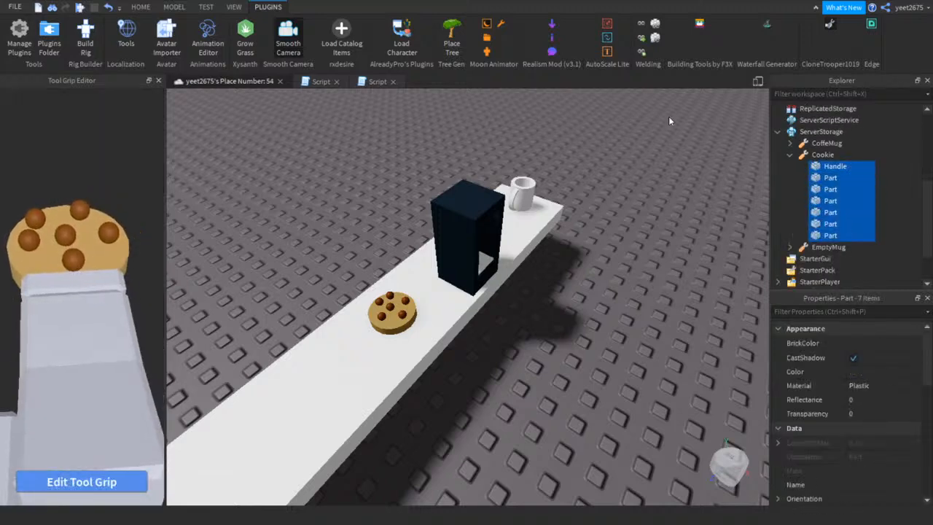
pyautogui.click(651, 28)
pyautogui.click(764, 150)
pyautogui.click(789, 154)
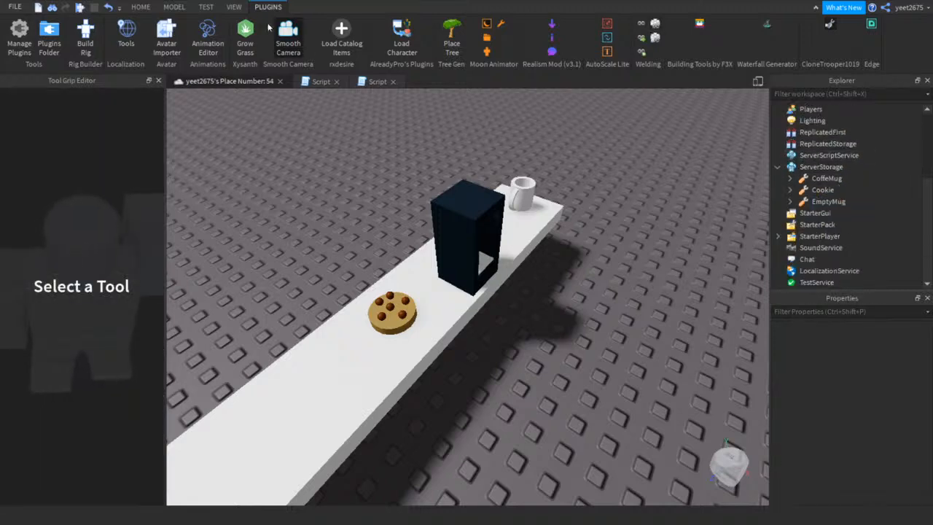
# Check the welded parts inside the Cookie tool and the contents of the counter cookie's Handle
pyautogui.click(790, 189)
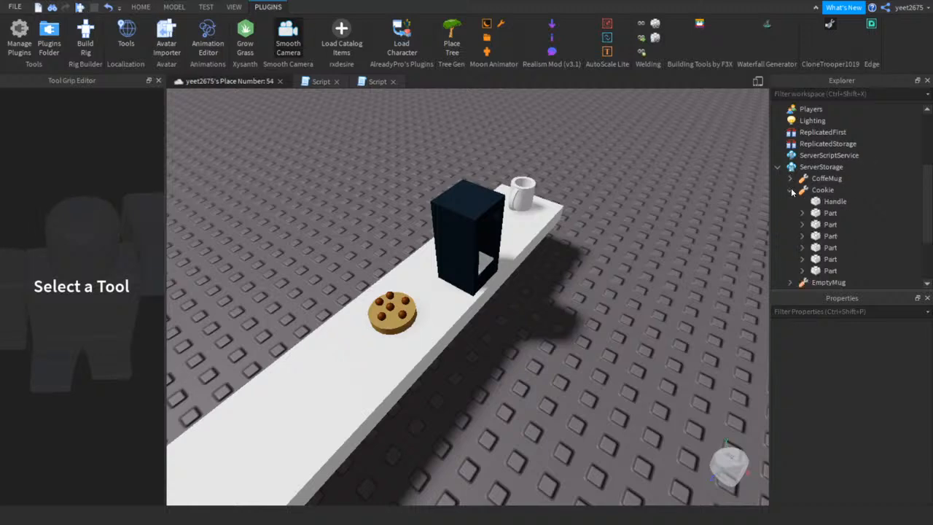
pyautogui.click(789, 190)
pyautogui.click(390, 310)
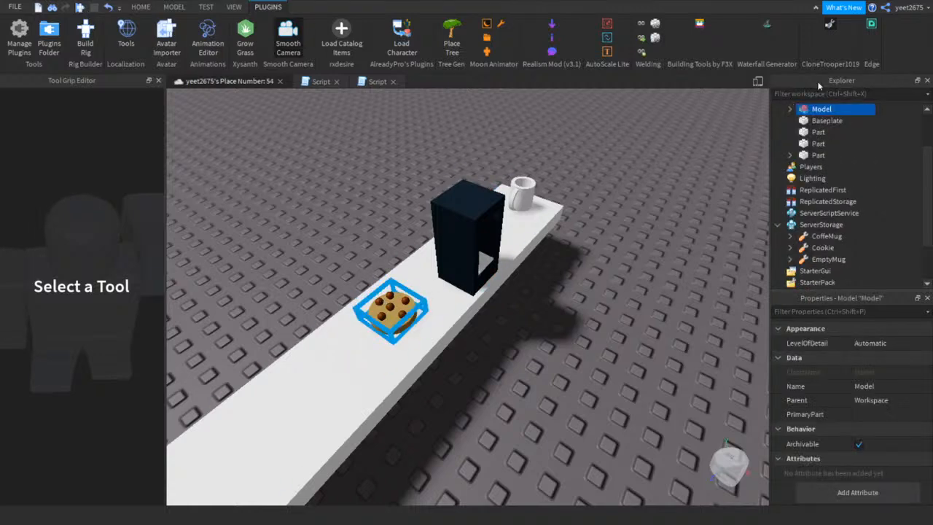
pyautogui.click(789, 109)
pyautogui.click(801, 120)
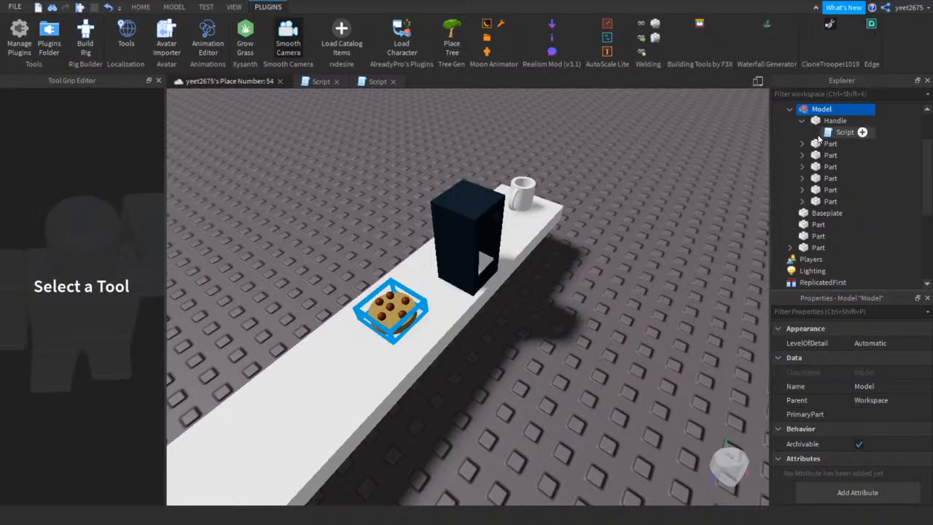
pyautogui.click(802, 120)
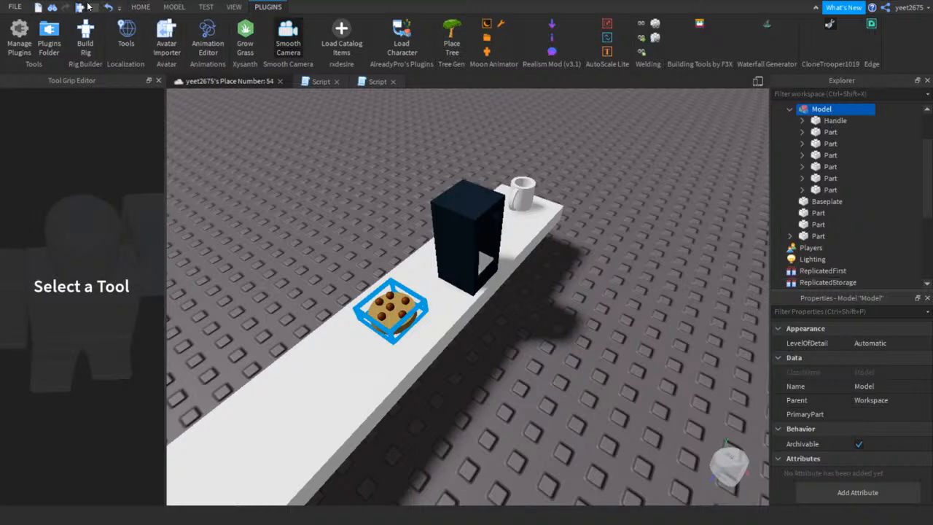
# Play-test the place and walk up to the counter to inspect the cookie
pyautogui.click(88, 5)
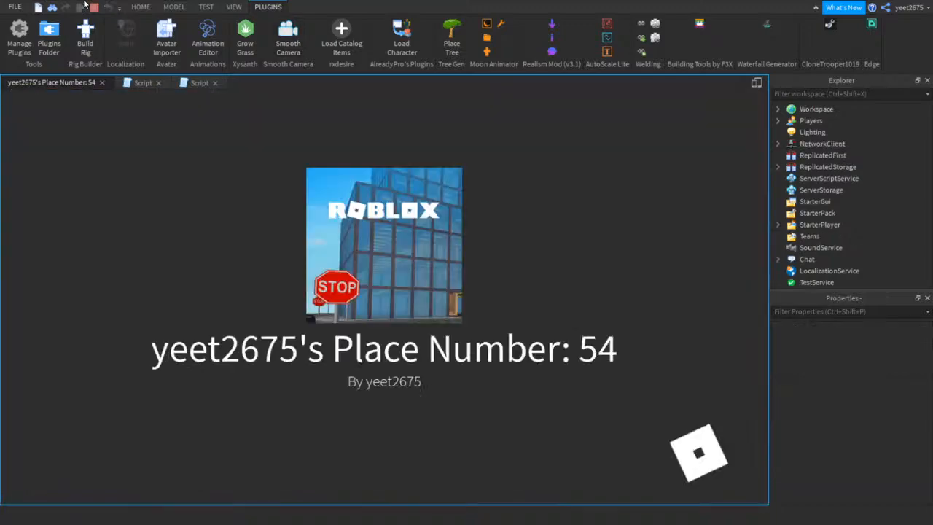
pyautogui.press('a')
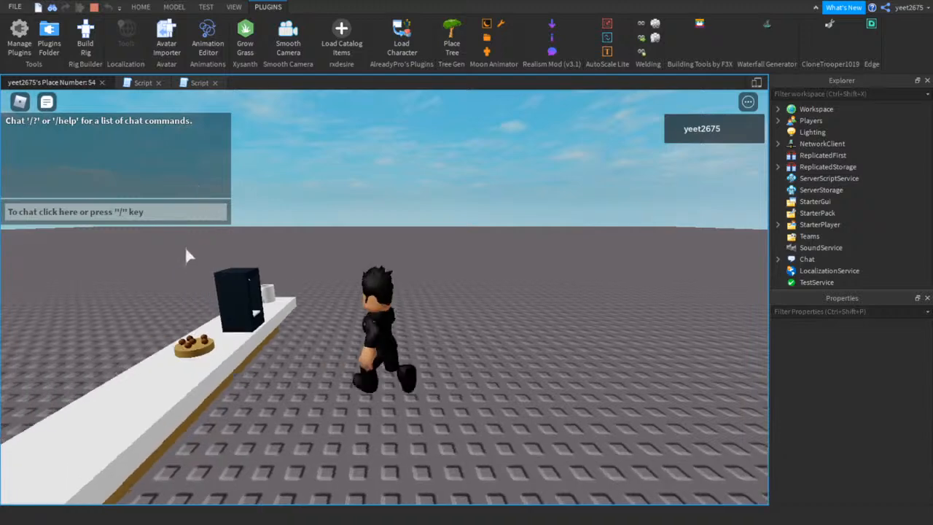
pyautogui.press('a')
pyautogui.moveTo(286, 350); pyautogui.dragTo(264, 268, button='right')
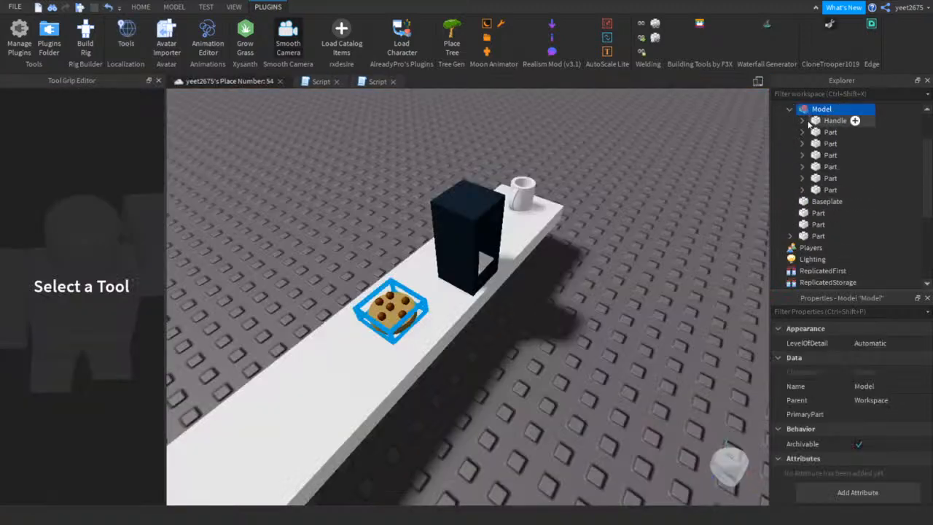
# Insert a ClickDetector into the Handle of the counter cookie's model
pyautogui.click(855, 121)
pyautogui.write('d')
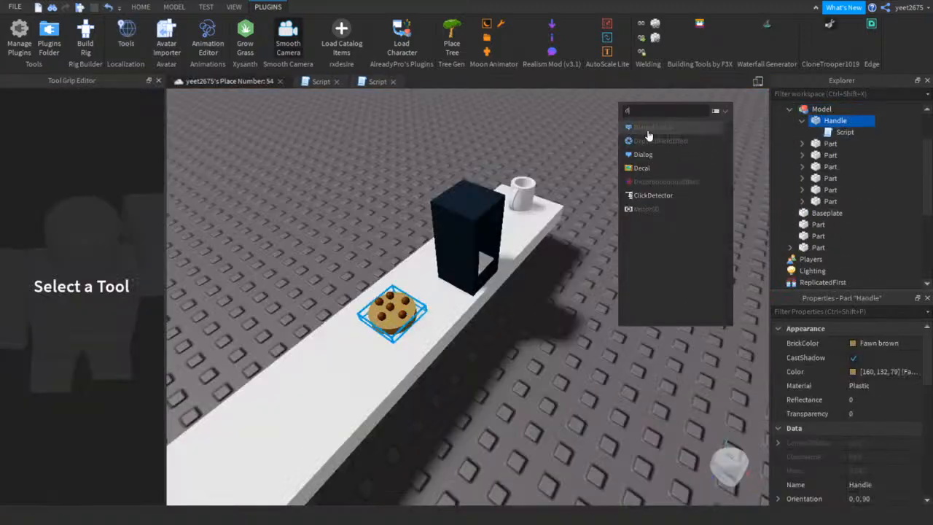
pyautogui.write('c')
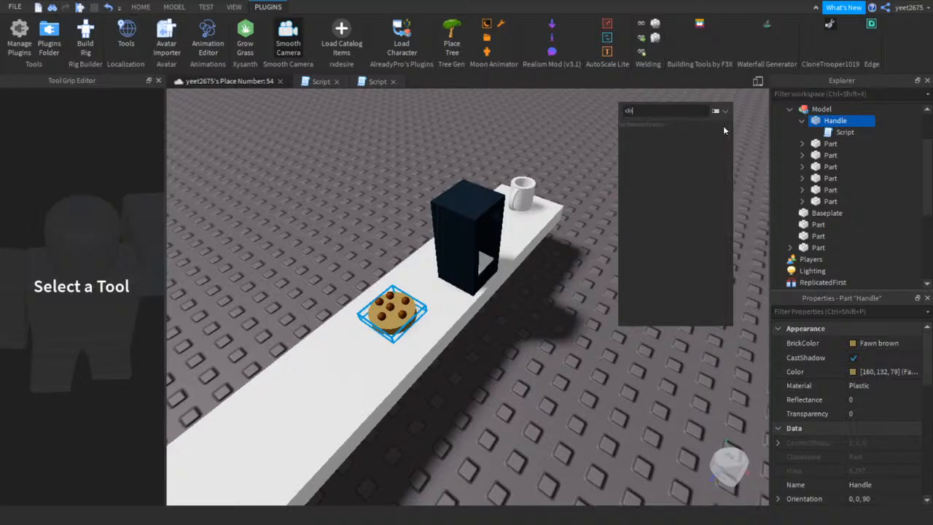
pyautogui.press('BackSpace')
pyautogui.press('BackSpace')
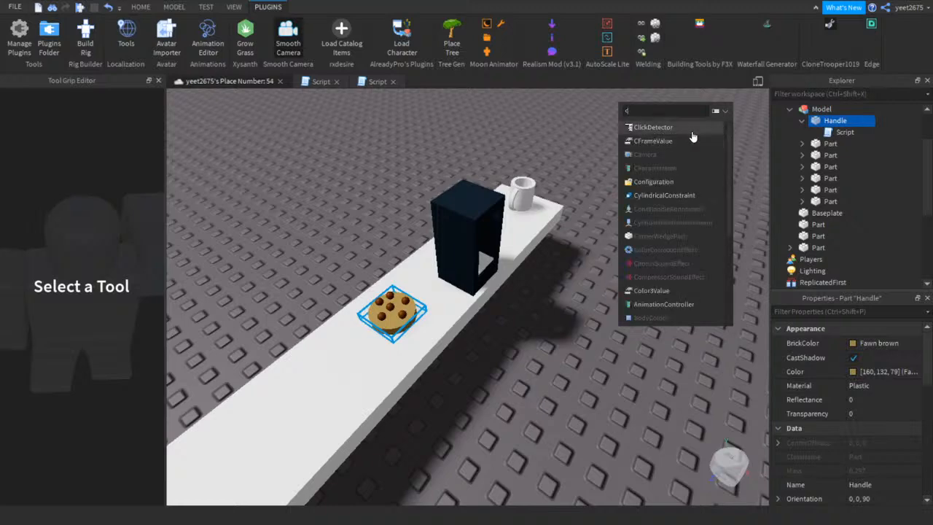
pyautogui.click(691, 131)
# Play-test the place by taking a Cookie from the counter, equipping it and getting a coffee mug
pyautogui.click(81, 7)
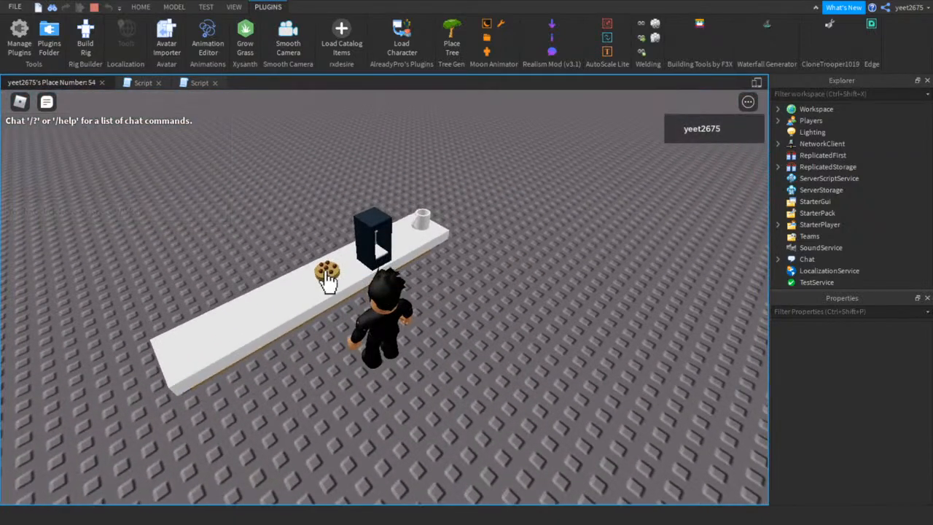
pyautogui.click(326, 274)
pyautogui.moveTo(439, 286); pyautogui.dragTo(483, 285, button='right')
pyautogui.press('a')
pyautogui.press('a')
pyautogui.press('w')
pyautogui.press('1')
pyautogui.click(338, 237)
# Walk the character around the counter with the CoffeMug equipped to examine how the tools and the cookie behave
pyautogui.press('w')
pyautogui.press('a')
pyautogui.press('a')
pyautogui.press('w')
pyautogui.press('space')
pyautogui.press('d')
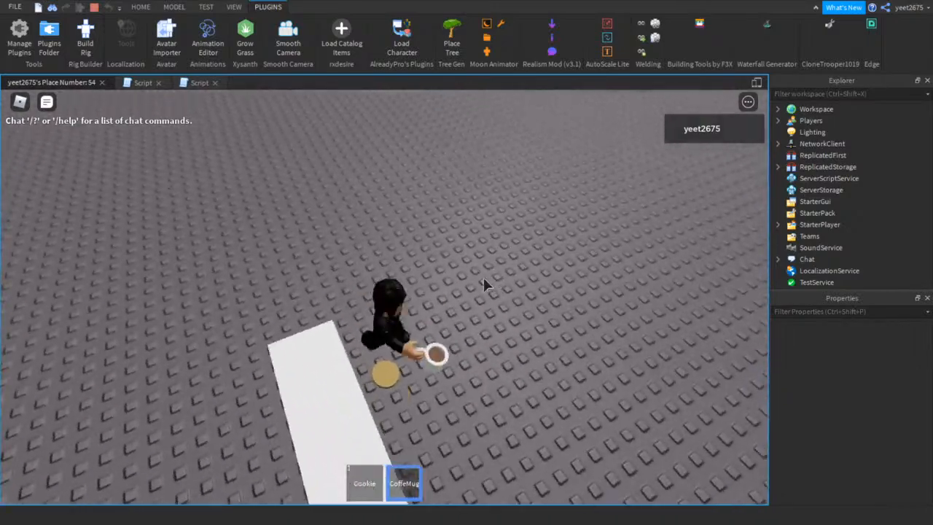
pyautogui.press('s')
pyautogui.press('a')
pyautogui.press('w')
pyautogui.press('d')
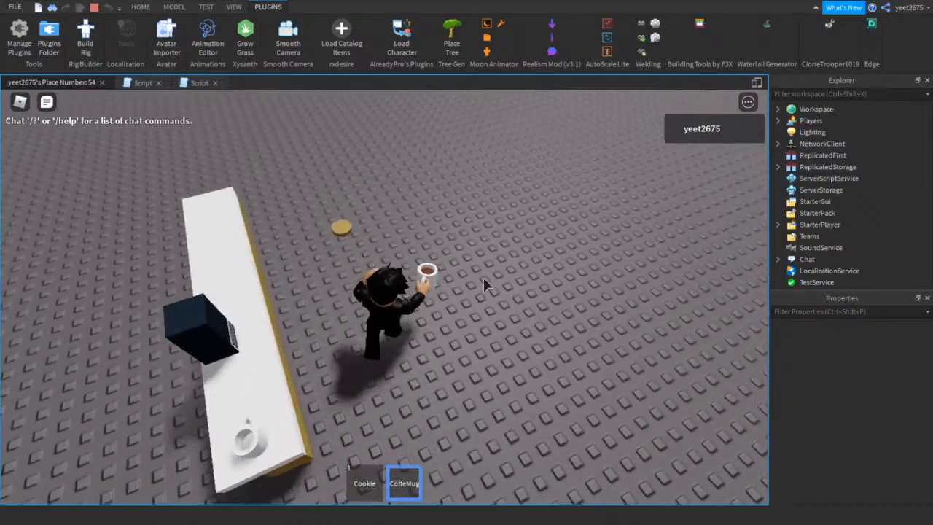
pyautogui.press('w')
pyautogui.press('s')
pyautogui.moveTo(500, 285); pyautogui.dragTo(415, 169, button='right')
pyautogui.press('d')
pyautogui.press('w')
pyautogui.press('s')
pyautogui.click(497, 277)
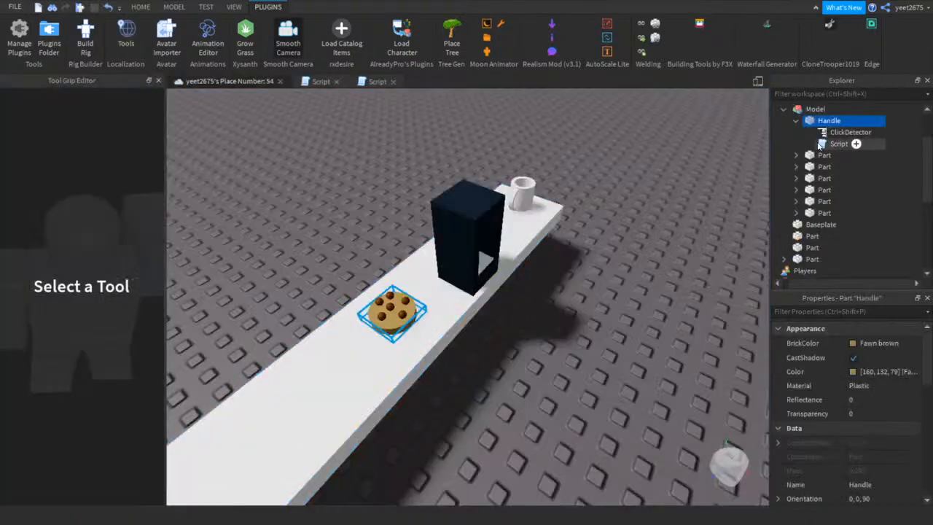
# Select the Handle and six chip parts of the counter cookie's model and check their shared properties
pyautogui.click(795, 121)
pyautogui.keyDown('shift'); pyautogui.click(824, 189); pyautogui.keyUp('shift')
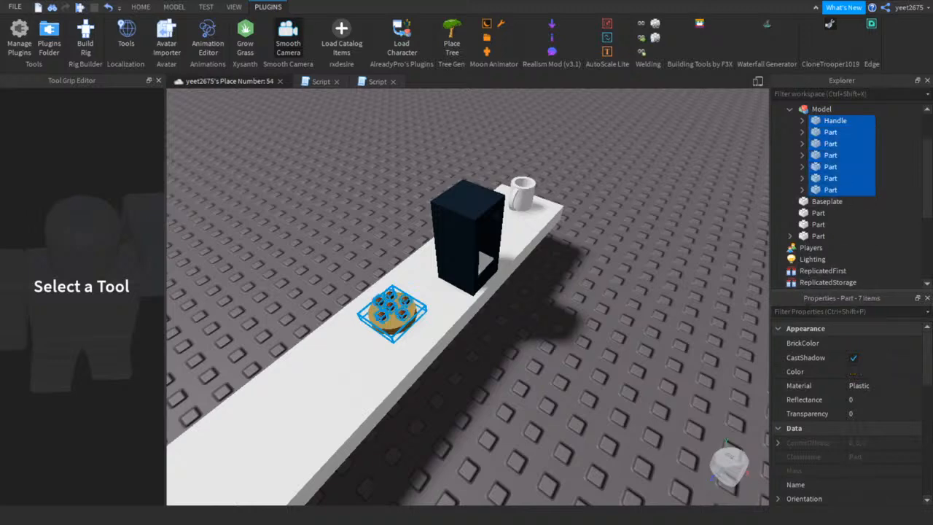
pyautogui.scroll(-2, 849, 400)
pyautogui.click(666, 327)
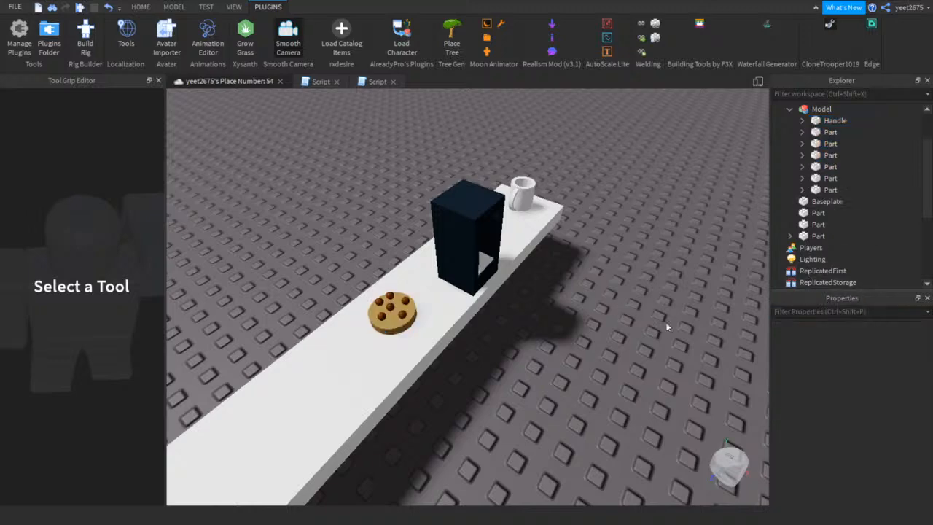
# Copy the Script, CoffeLeft value, LocalScript and Animation from the CoffeMug tool in ServerStorage
pyautogui.scroll(-6, 666, 327)
pyautogui.scroll(-4, 832, 245)
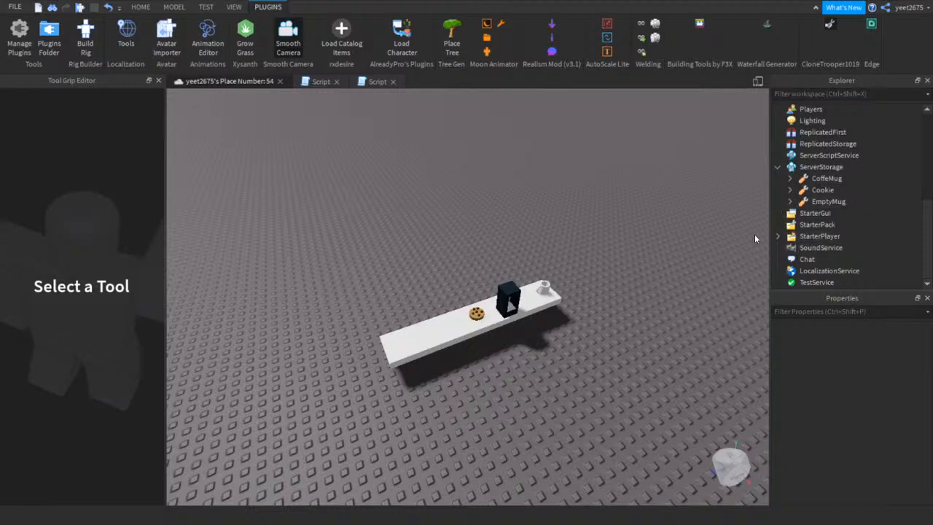
pyautogui.click(790, 178)
pyautogui.click(815, 190)
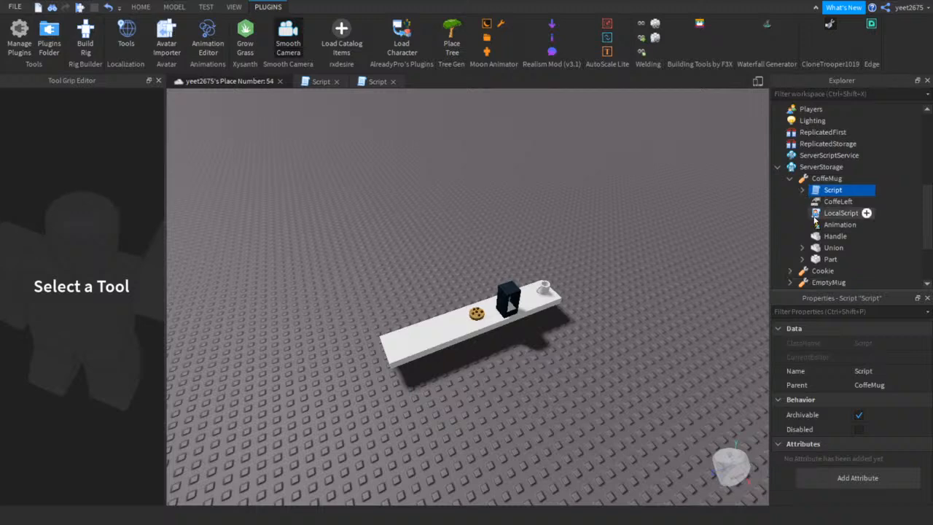
pyautogui.keyDown('shift'); pyautogui.click(817, 225); pyautogui.keyUp('shift')
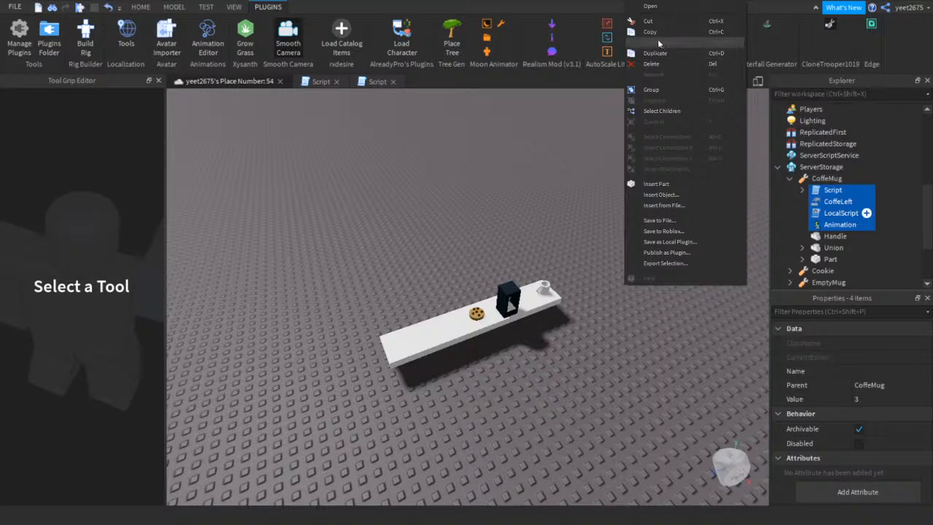
pyautogui.click(656, 33)
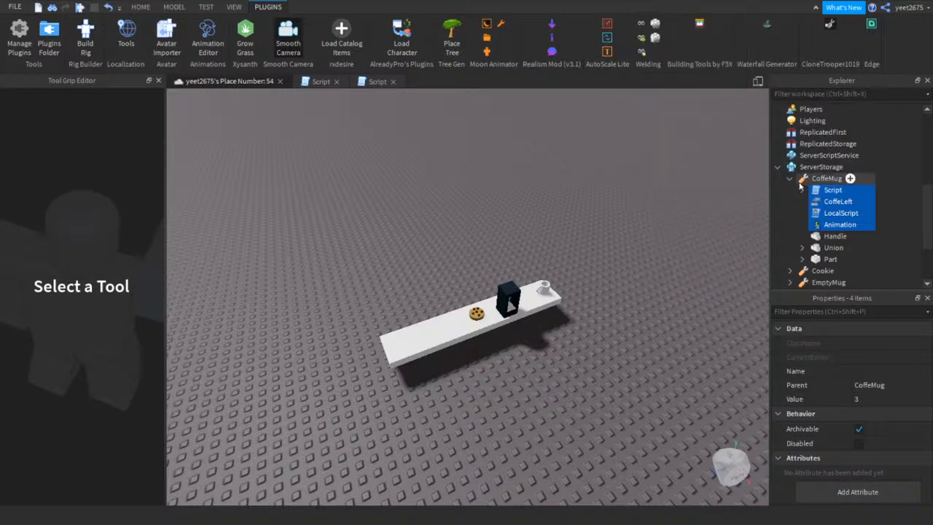
pyautogui.click(652, 201)
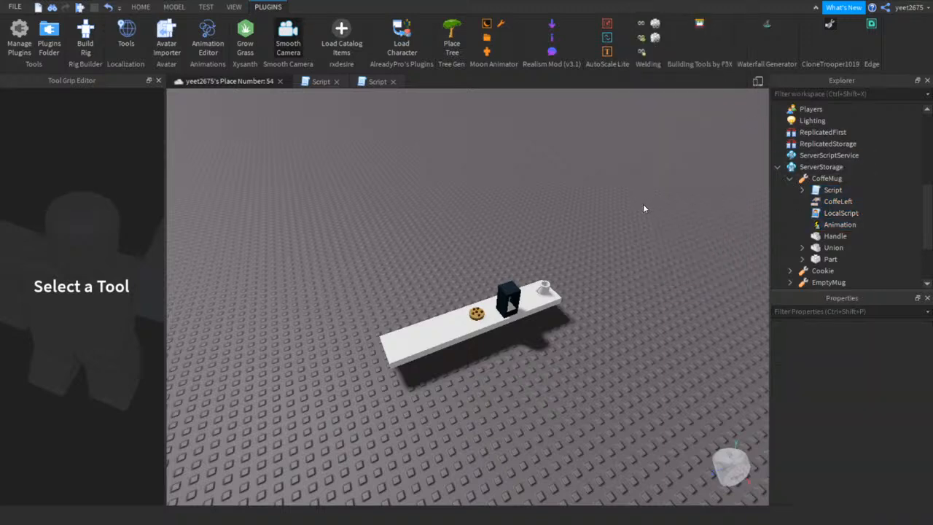
# Paste the copied Script, CoffeLeft value, LocalScript and Animation into the Cookie tool in ServerStorage, and close the Tool Grip Editor
pyautogui.click(789, 177)
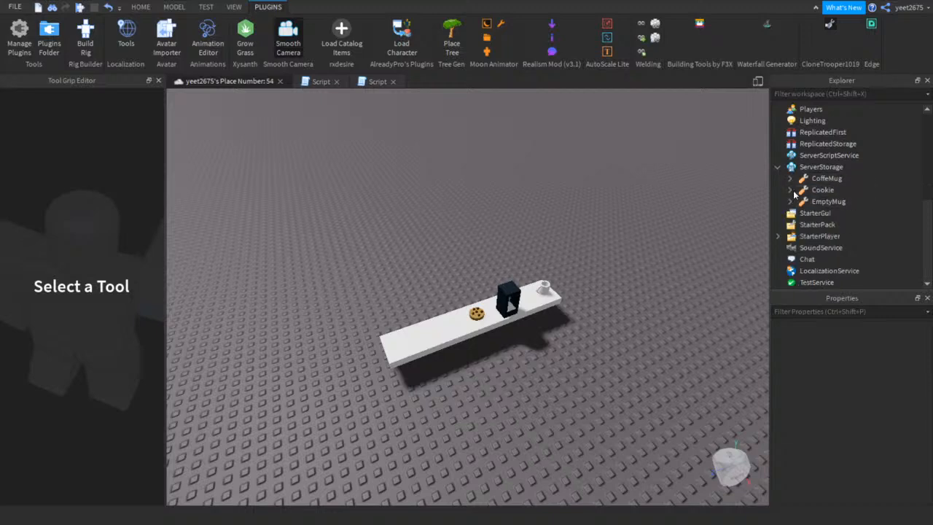
pyautogui.click(790, 190)
pyautogui.click(830, 201)
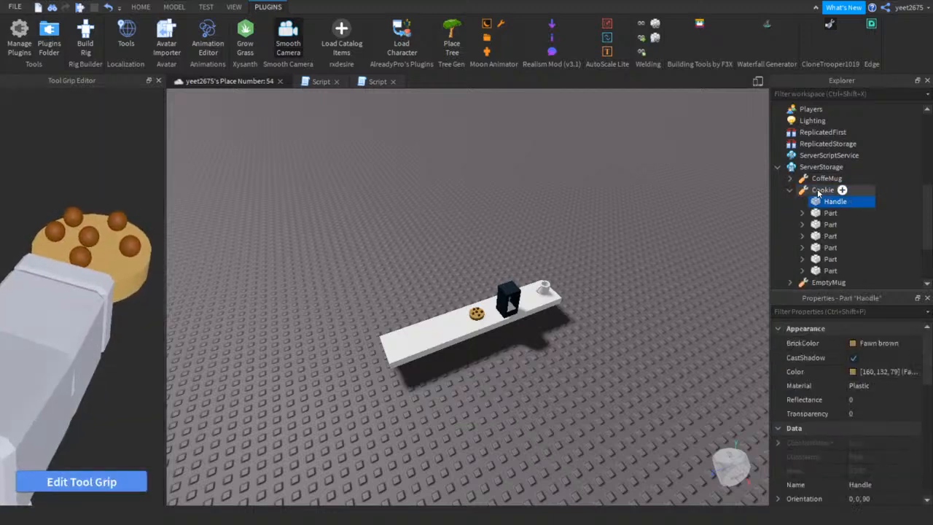
pyautogui.click(820, 190)
pyautogui.click(790, 179)
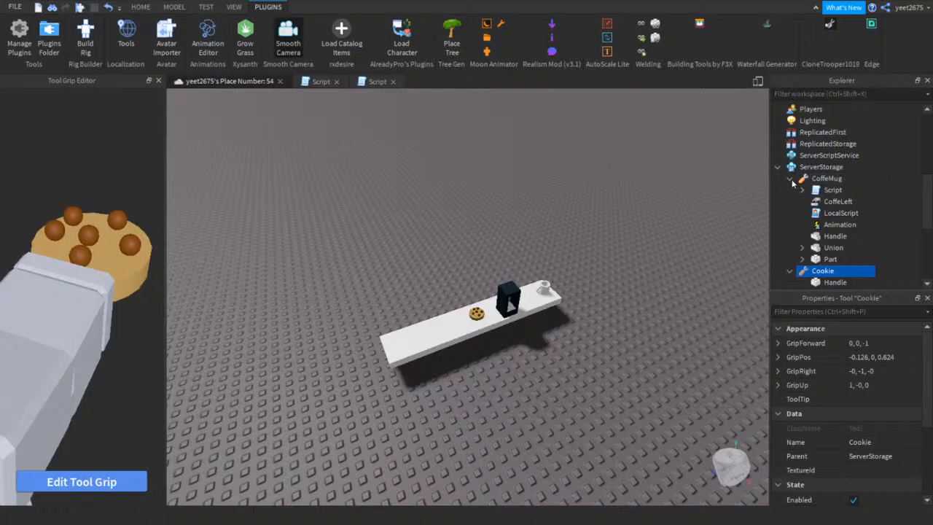
pyautogui.click(158, 81)
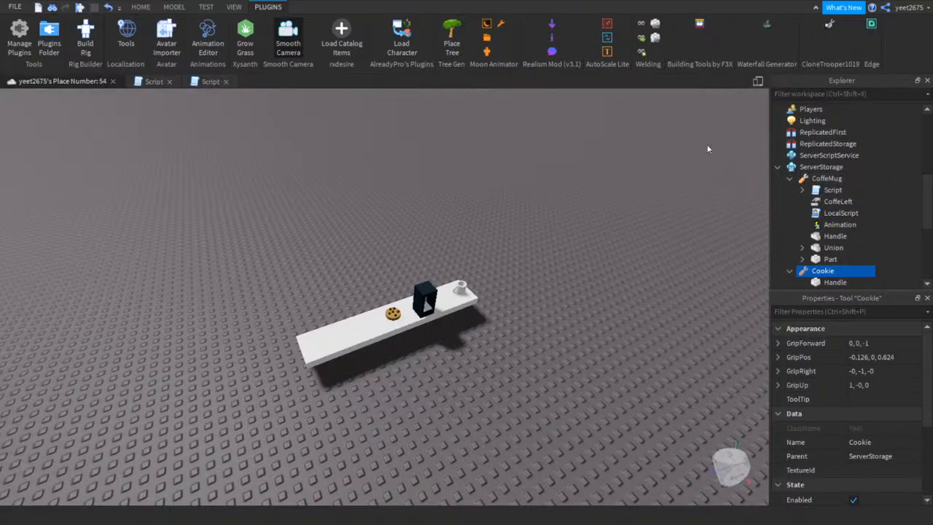
pyautogui.click(790, 178)
pyautogui.click(841, 189)
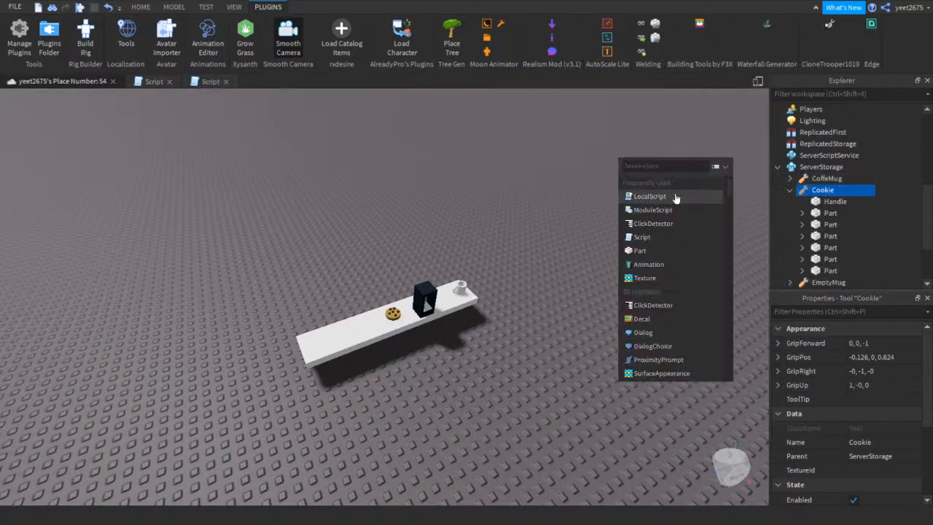
pyautogui.click(816, 192)
pyautogui.rightClick(815, 191)
pyautogui.click(643, 27)
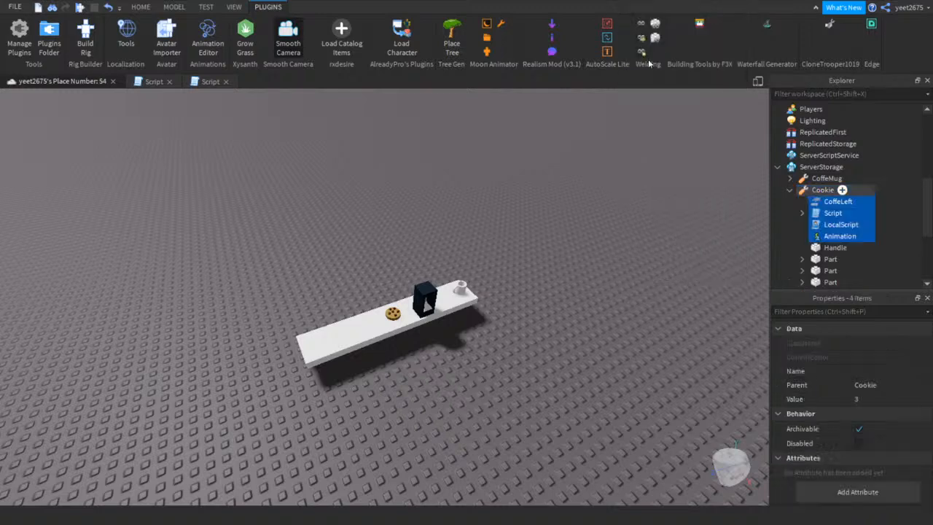
# Rename the Cookie tool's CoffeLeft value to CookieLeft
pyautogui.click(837, 201)
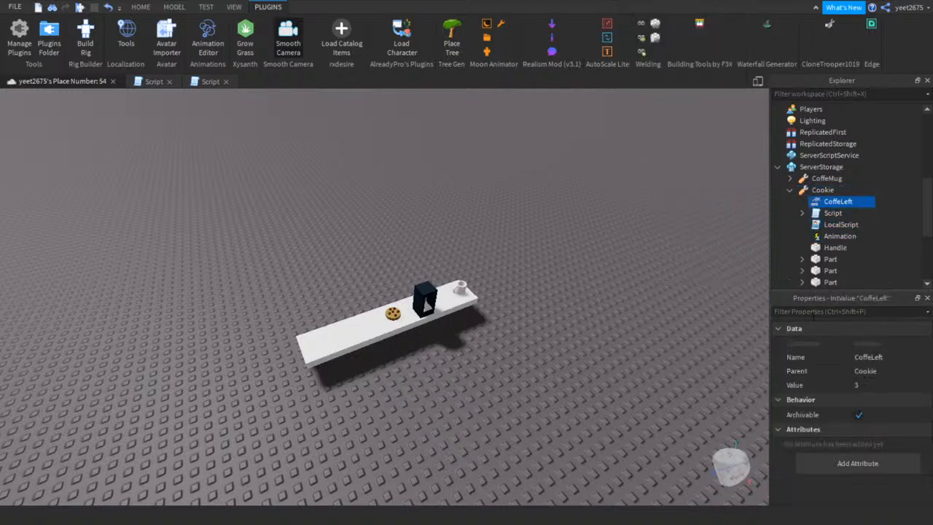
pyautogui.click(882, 361)
pyautogui.press('BackSpace')
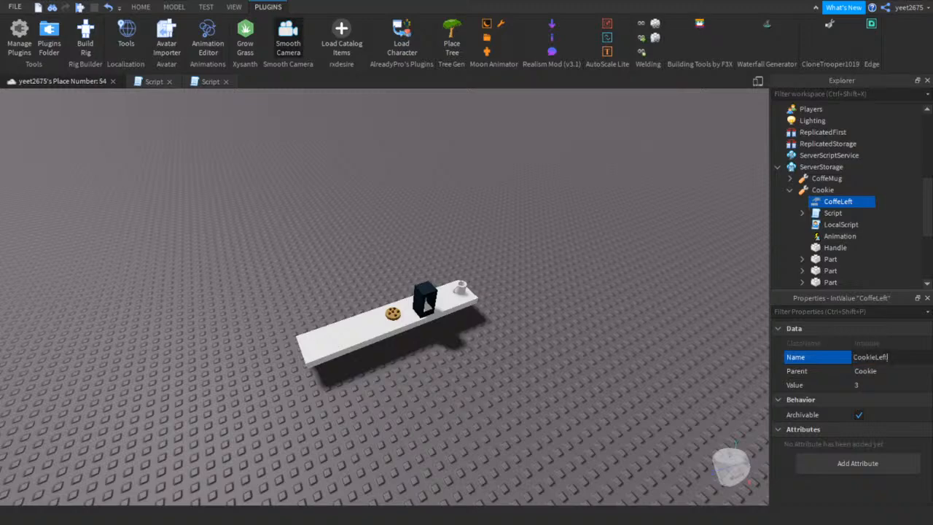
pyautogui.press('Return')
# Open the Cookie tool's Script and change the assigned value's name on line 14 to CookieLeft
pyautogui.doubleClick(832, 213)
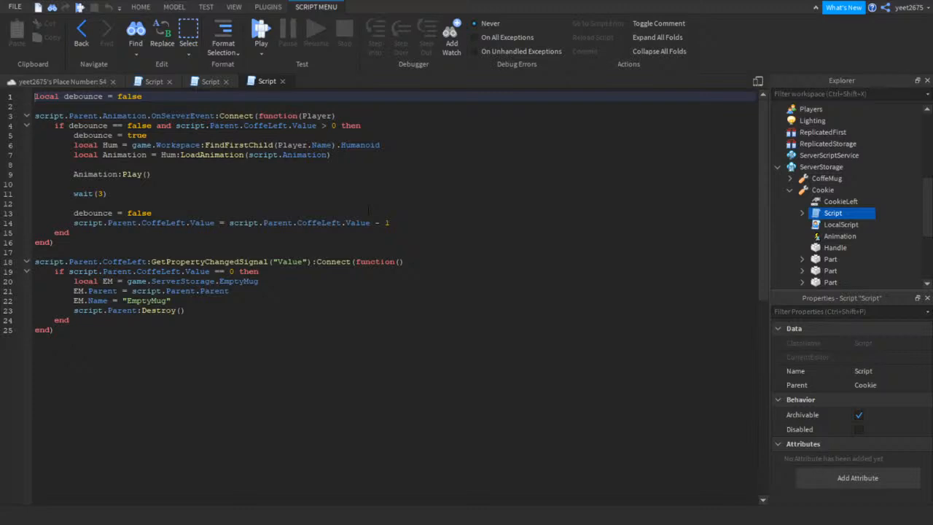
pyautogui.click(189, 222)
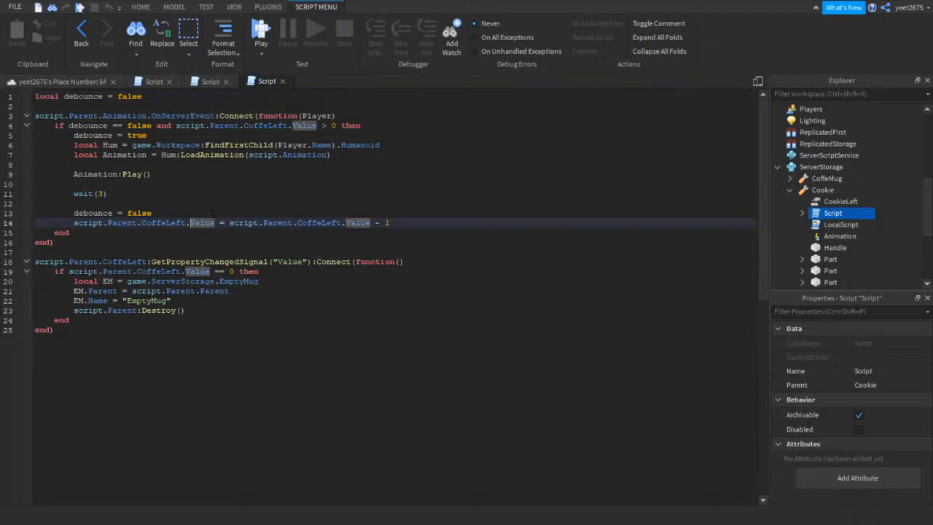
pyautogui.press('BackSpace')
pyautogui.press('BackSpace')
pyautogui.press('BackSpace')
pyautogui.press('BackSpace')
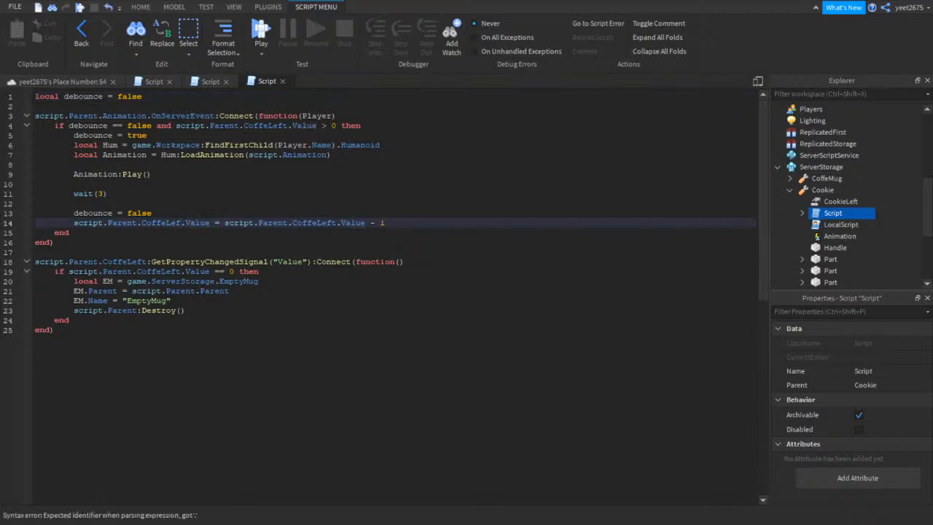
pyautogui.press('BackSpace')
pyautogui.press('BackSpace')
pyautogui.press('BackSpace')
pyautogui.write('okieLe')
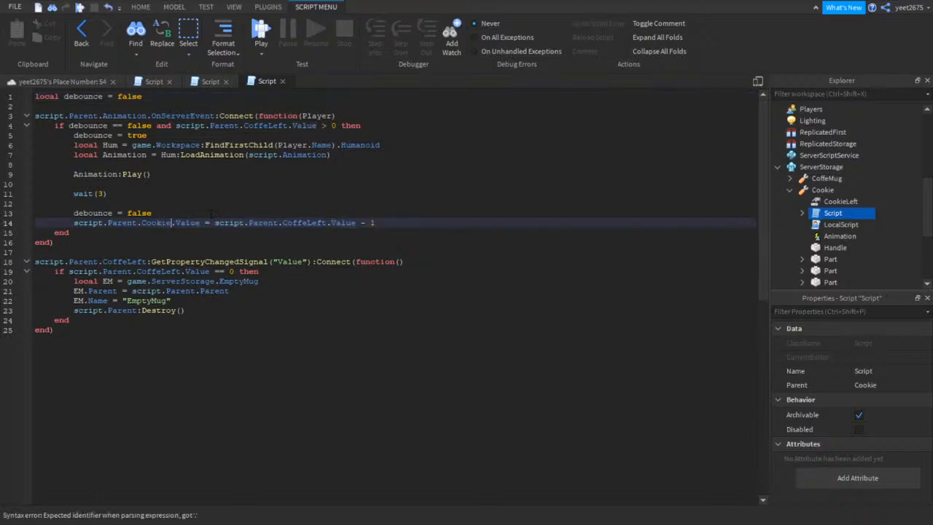
pyautogui.write('ft')
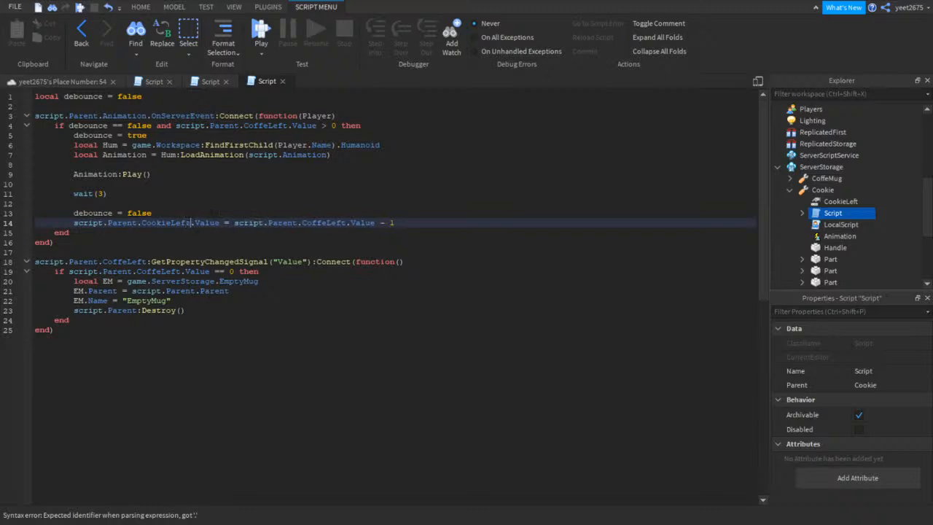
# Set the value of the Cookie tool's CookieLeft object to 4
pyautogui.click(840, 201)
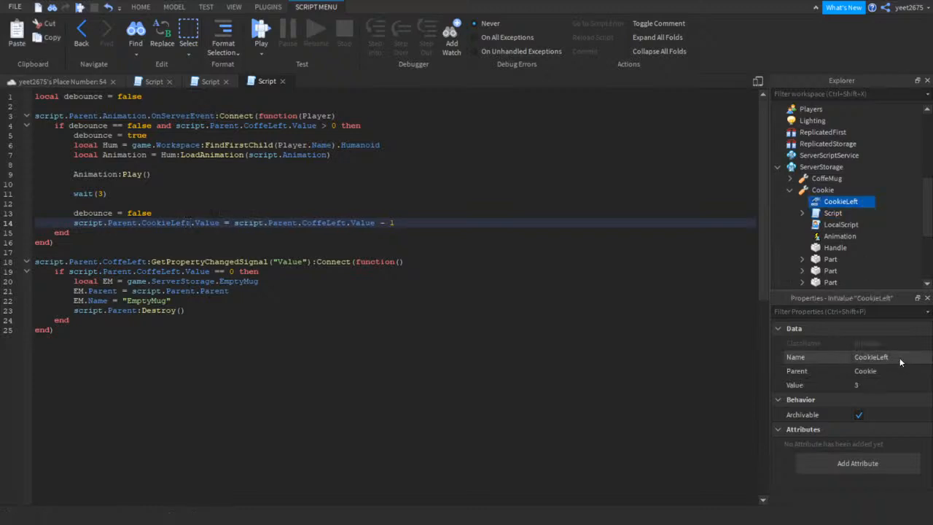
pyautogui.click(871, 385)
pyautogui.write('4')
pyautogui.press('Return')
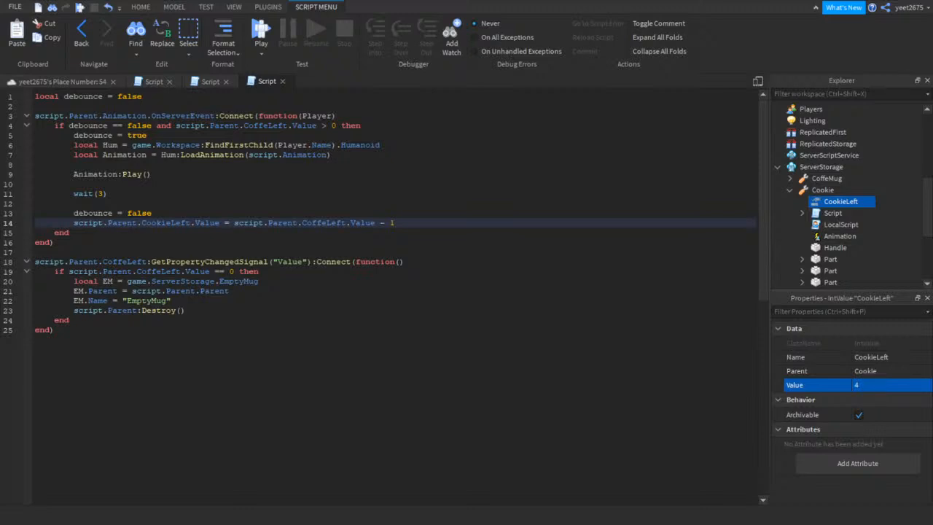
# Delete the three EM lines that hand out the EmptyMug from the Cookie script's value-changed function
pyautogui.click(168, 300)
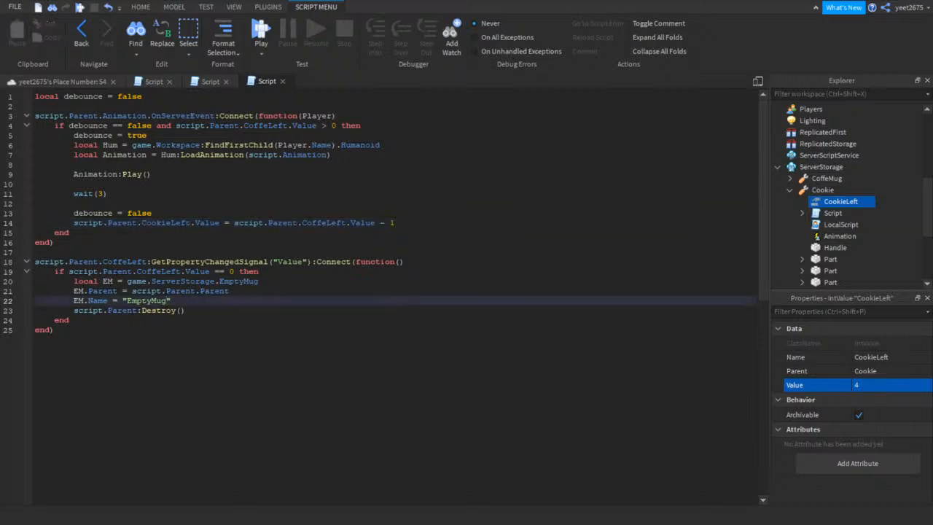
pyautogui.click(119, 281)
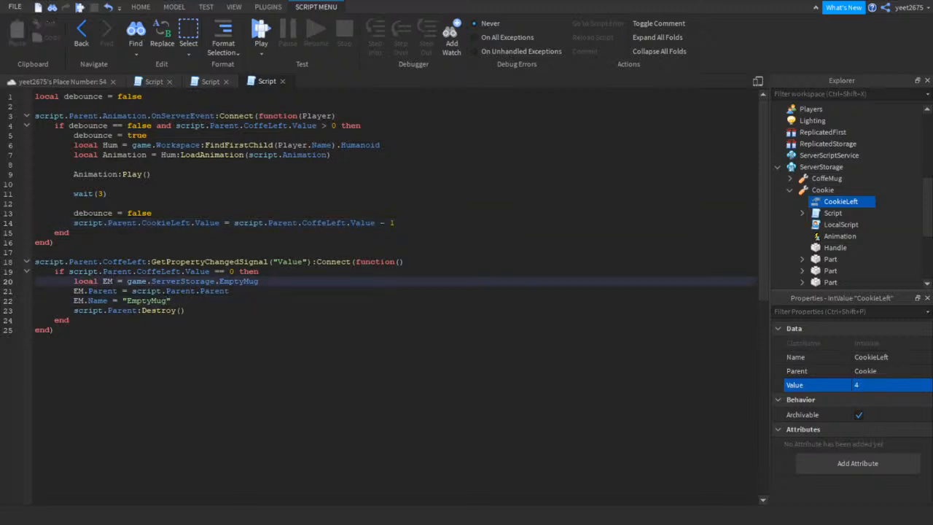
pyautogui.click(195, 311)
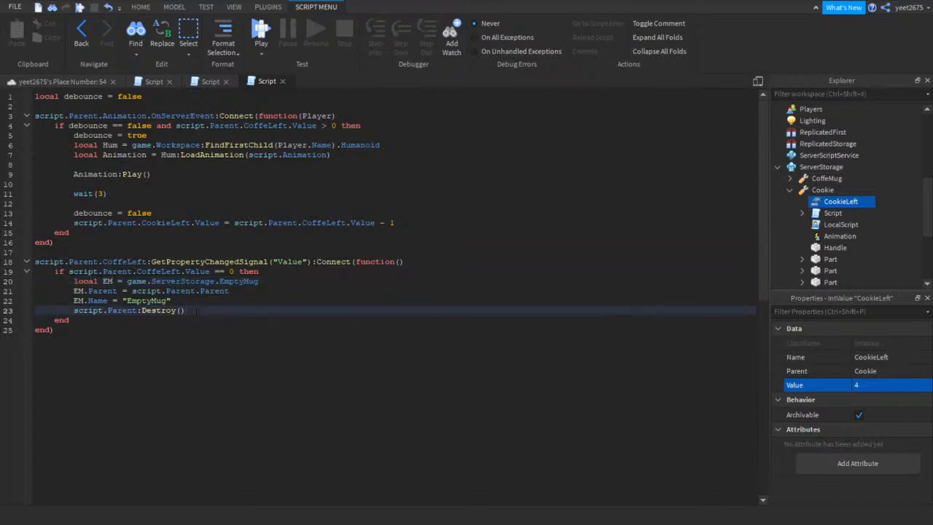
pyautogui.moveTo(173, 300); pyautogui.dragTo(37, 274)
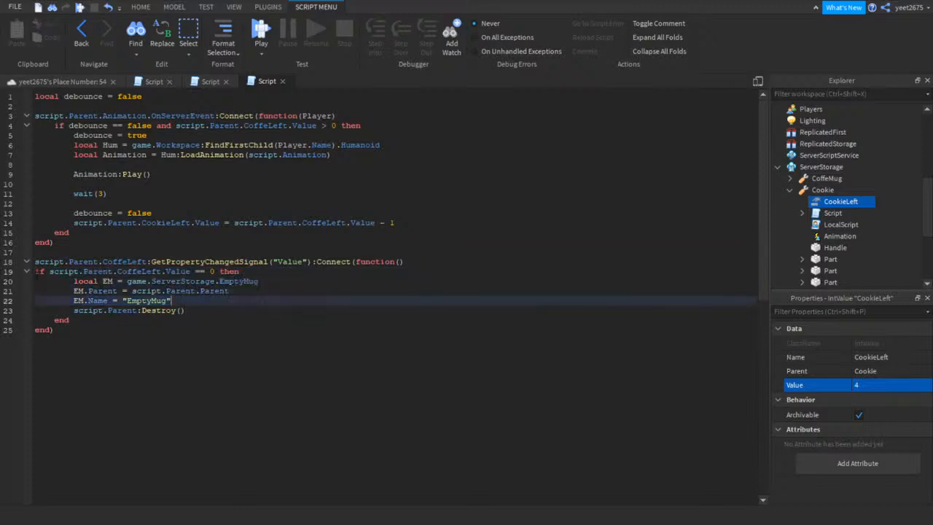
pyautogui.moveTo(190, 300); pyautogui.dragTo(51, 280)
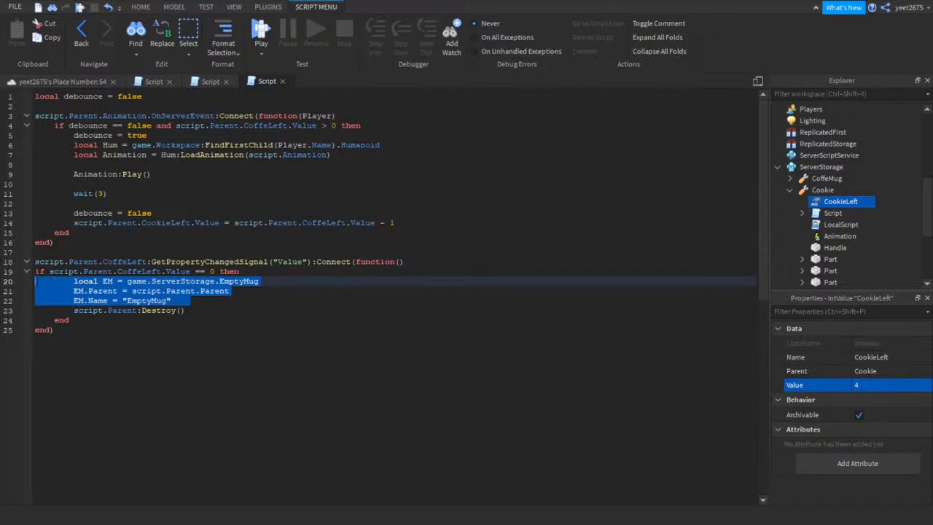
pyautogui.press('BackSpace')
# Change CoffeLeft to CookieLeft in the GetPropertyChangedSignal line of the Cookie script
pyautogui.click(127, 262)
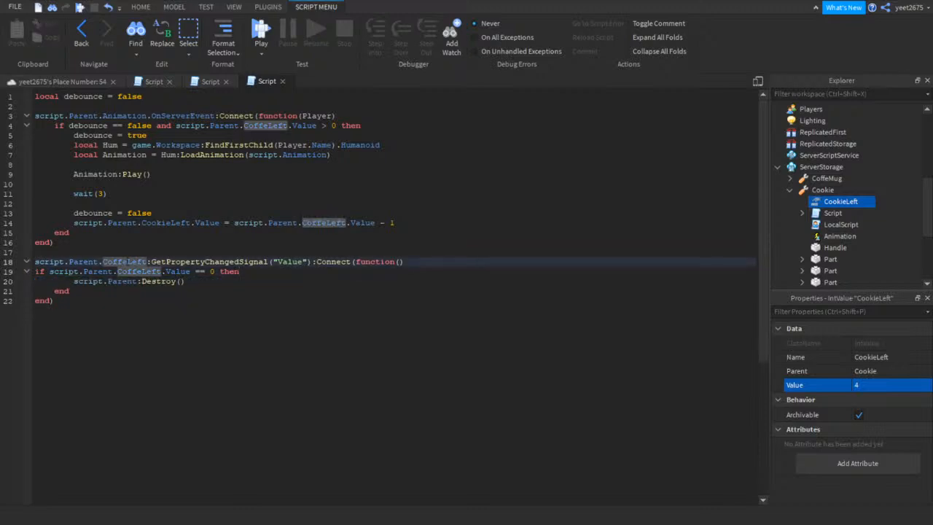
pyautogui.press('BackSpace')
pyautogui.press('BackSpace')
pyautogui.press('BackSpace')
pyautogui.write('okie')
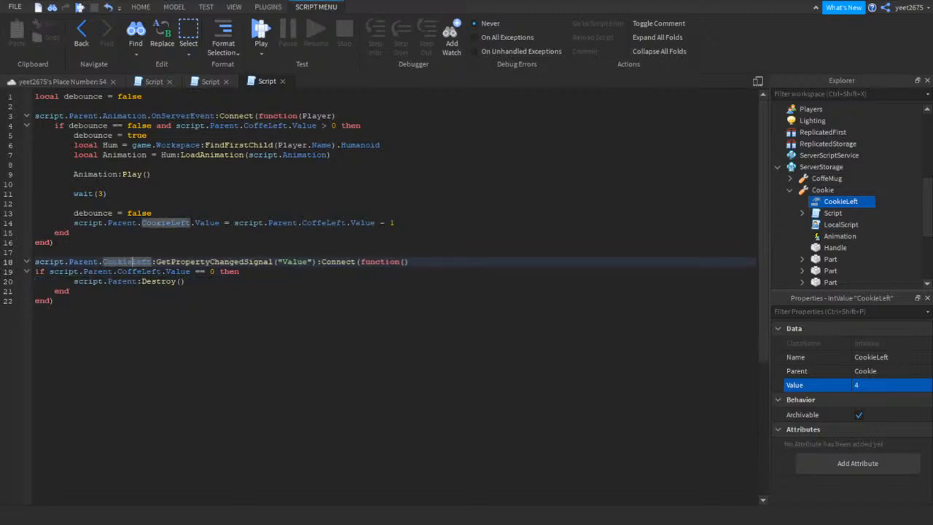
# Reformat the Cookie script's code from line 14 to the end to fix the if statement's indentation
pyautogui.moveTo(35, 222); pyautogui.dragTo(53, 300)
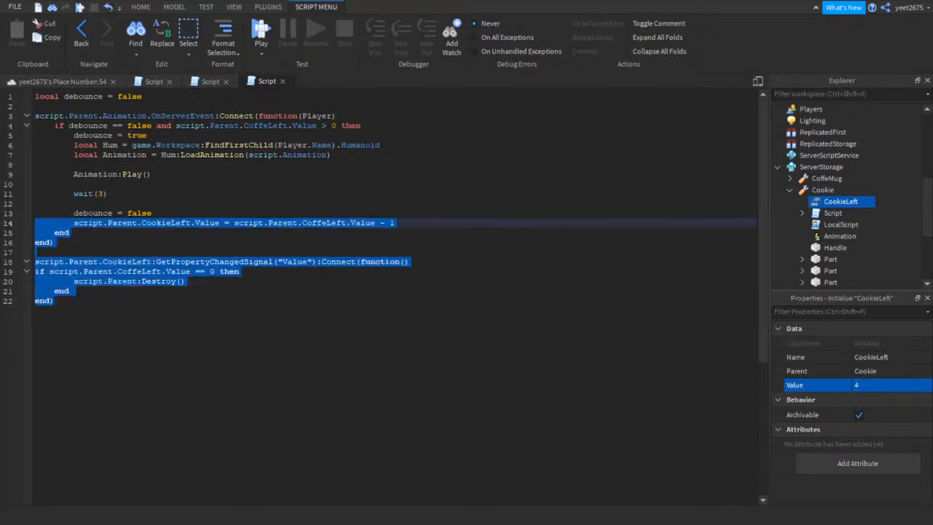
pyautogui.click(223, 53)
pyautogui.click(213, 56)
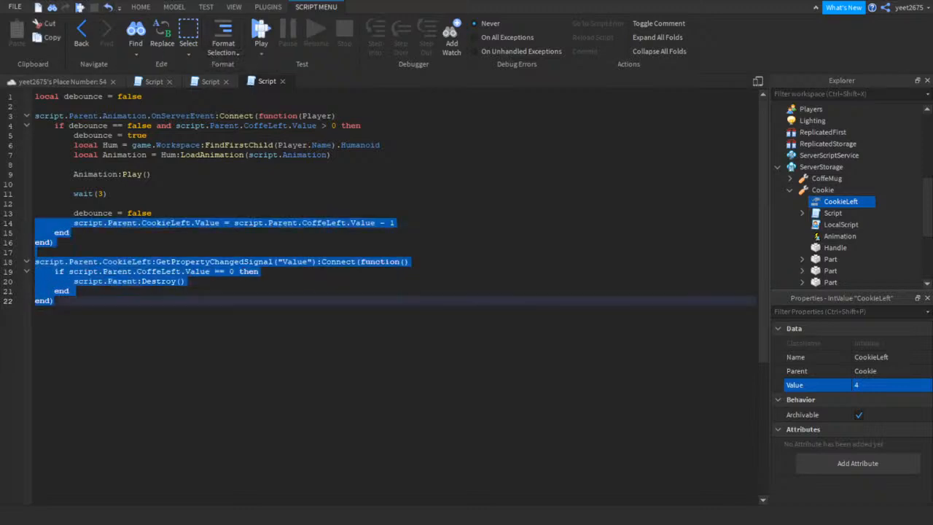
pyautogui.click(166, 232)
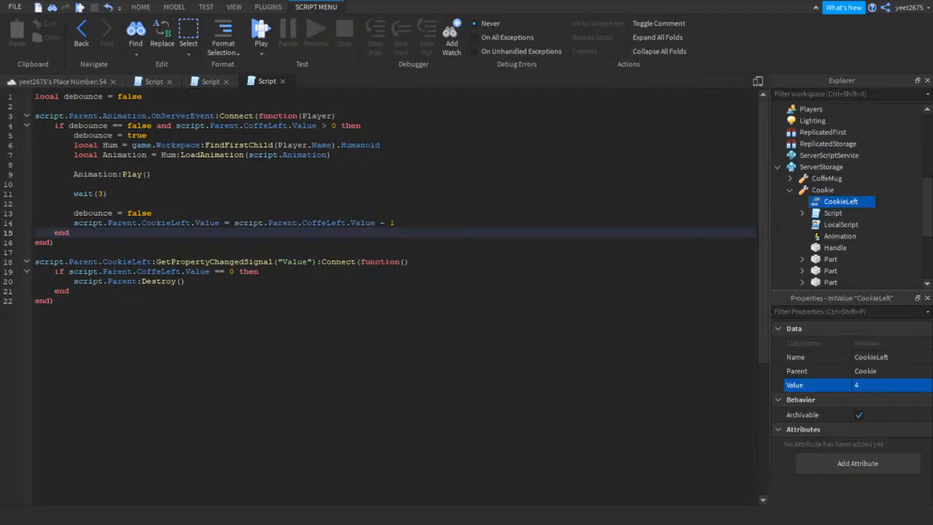
# Change the remaining CoffeLeft in the line 14 subtraction to CookieLeft
pyautogui.click(323, 222)
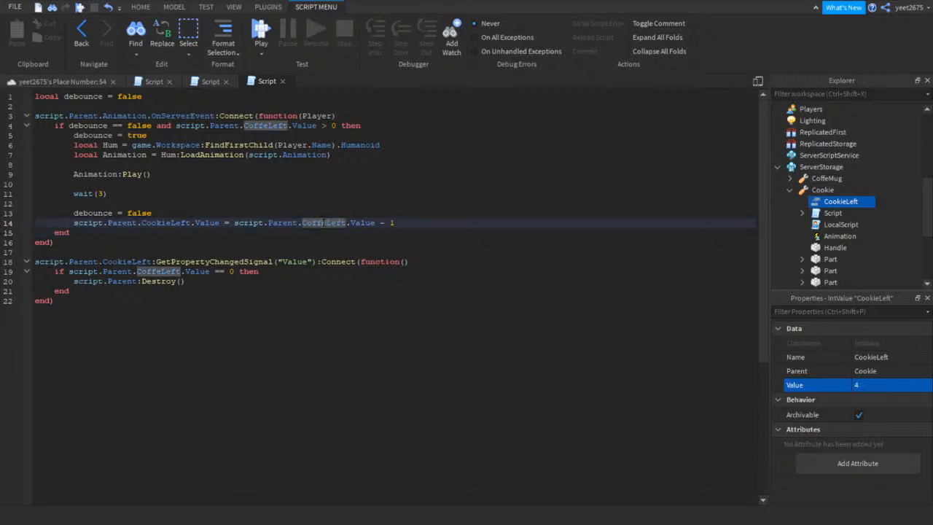
pyautogui.press('BackSpace')
pyautogui.press('BackSpace')
pyautogui.write('oki')
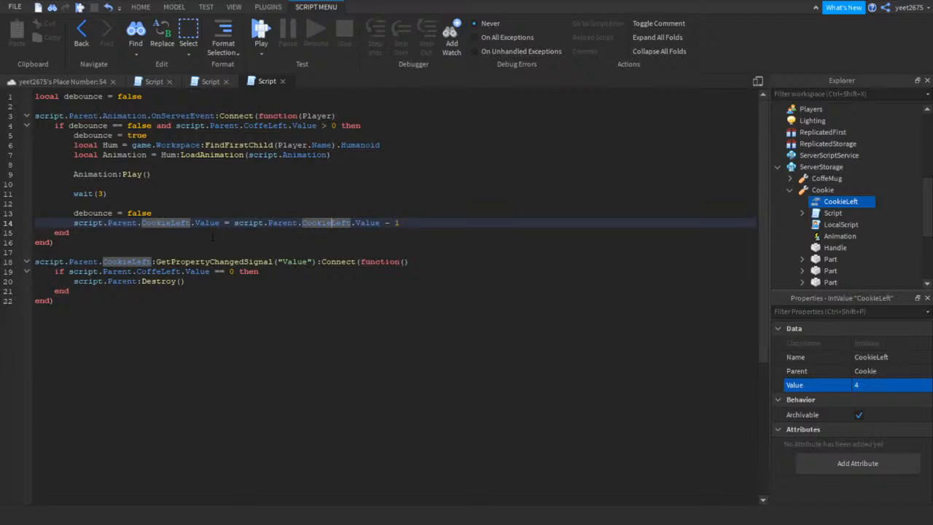
# Play-test the place by taking a Cookie from the counter and equipping it to try its action
pyautogui.click(262, 30)
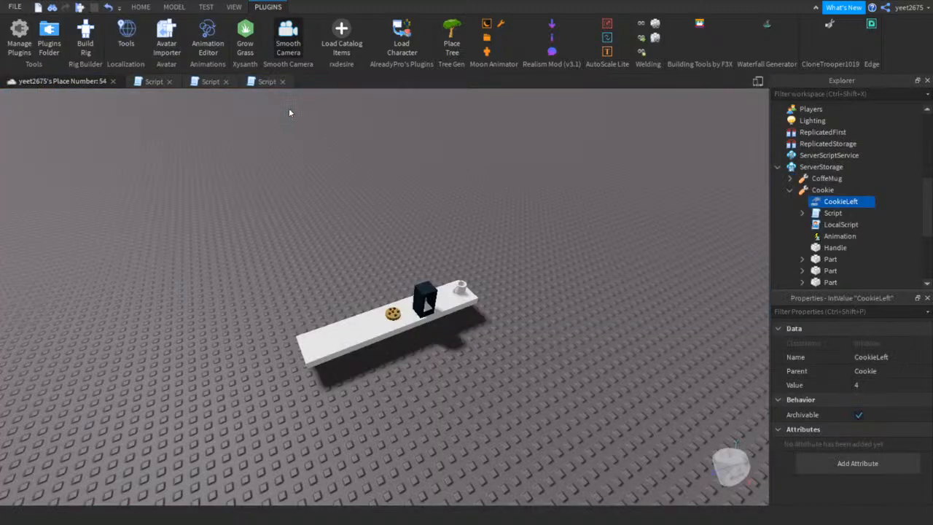
pyautogui.click(80, 9)
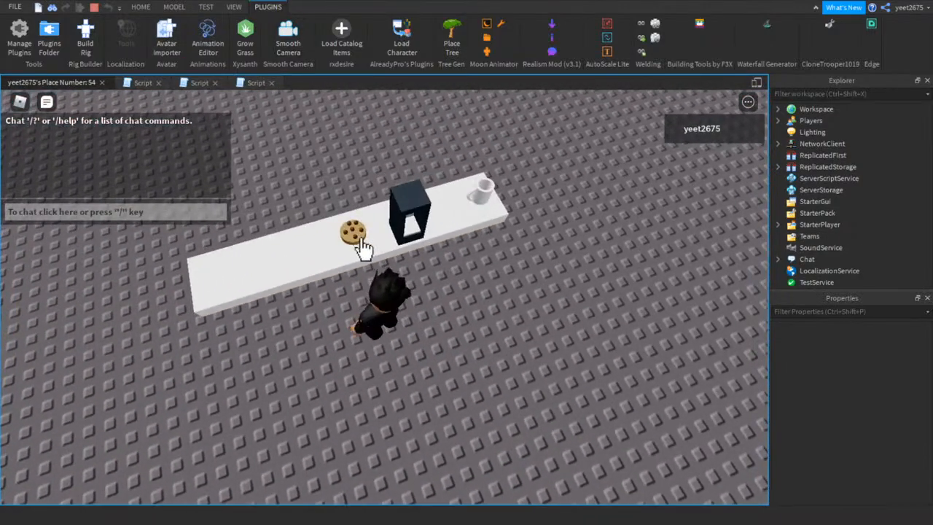
pyautogui.click(356, 235)
pyautogui.moveTo(432, 277); pyautogui.dragTo(432, 282, button='right')
pyautogui.press('s')
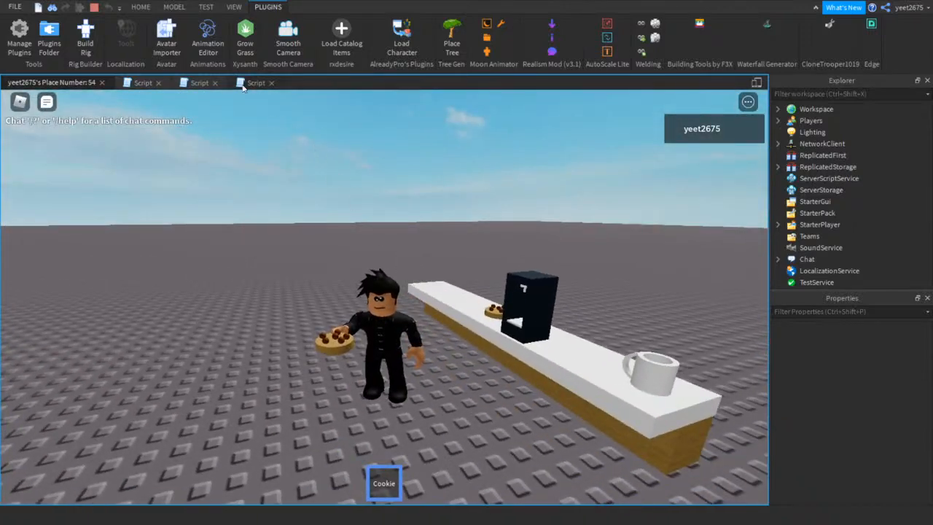
# Check the play-test's Output log, follow its error to line 4 of the Cookie script, then stop the test and close the log
pyautogui.click(173, 7)
pyautogui.click(206, 7)
pyautogui.click(234, 6)
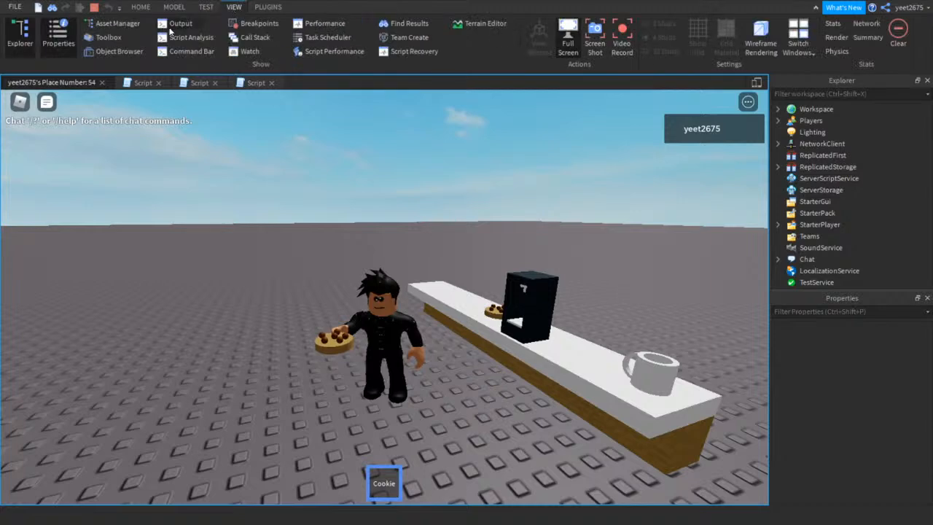
pyautogui.click(174, 24)
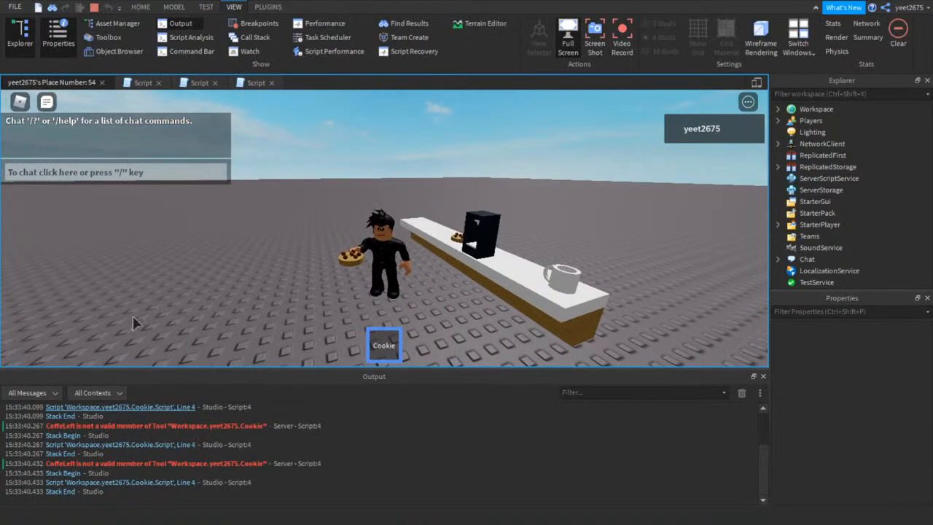
pyautogui.click(191, 426)
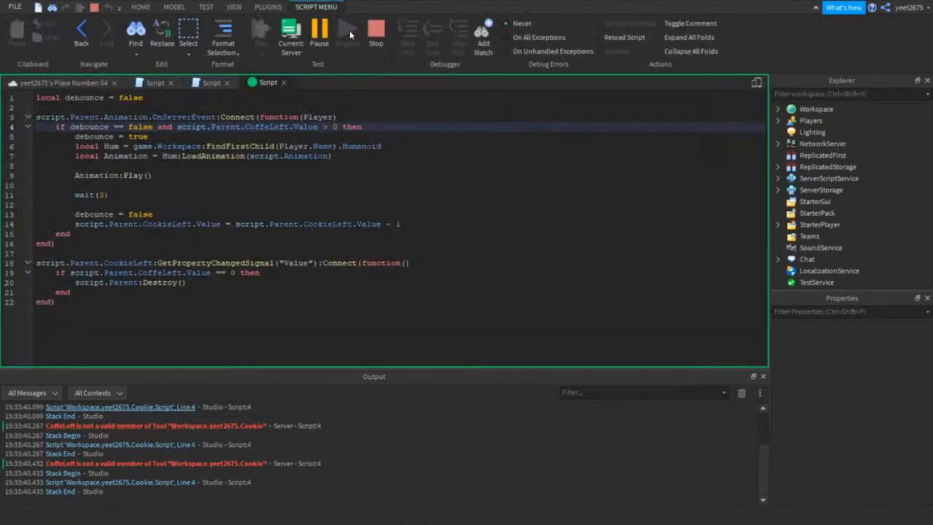
pyautogui.click(269, 126)
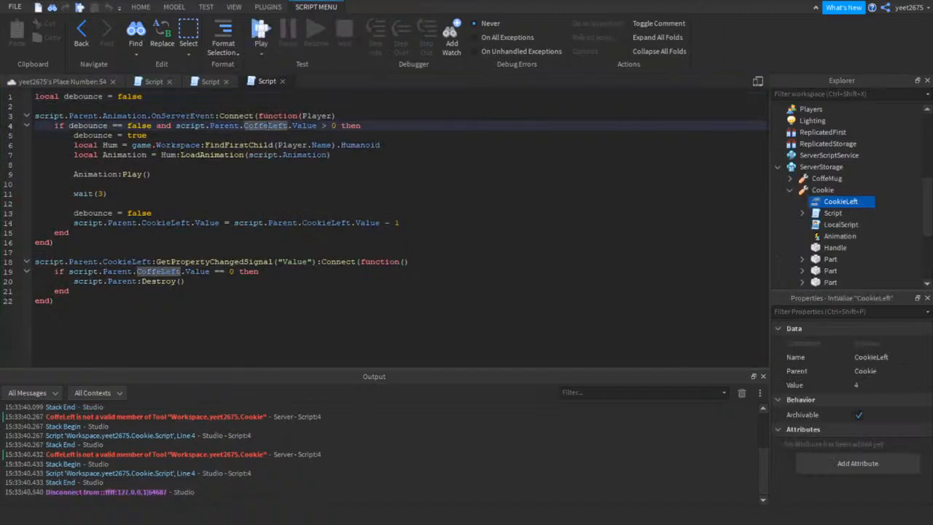
pyautogui.click(762, 377)
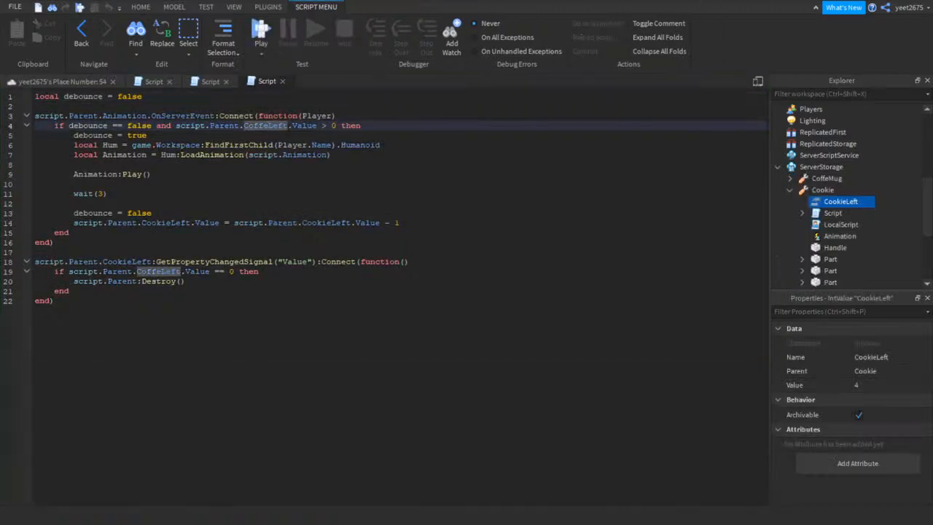
# Change CoffeLeft in the line 4 condition of the Cookie script to CookieLeft
pyautogui.press('BackSpace')
pyautogui.press('BackSpace')
pyautogui.write('okie')
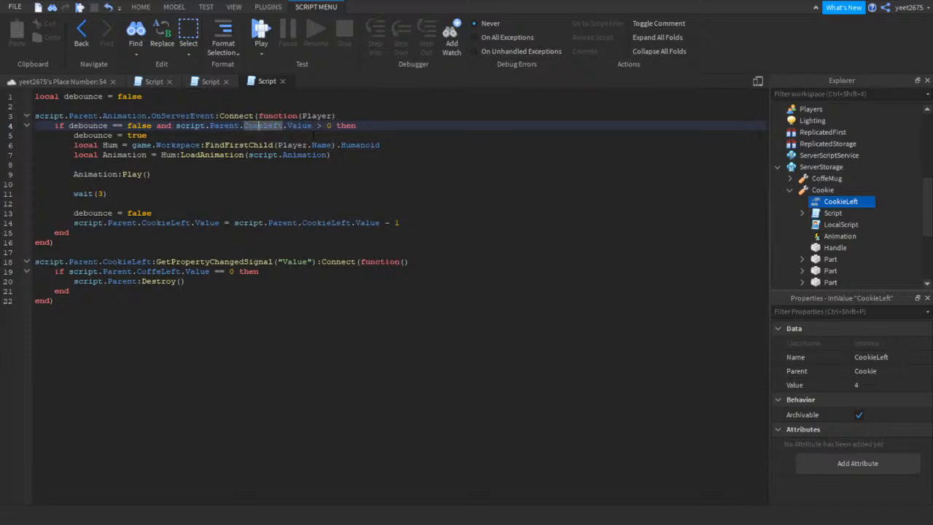
pyautogui.press('BackSpace')
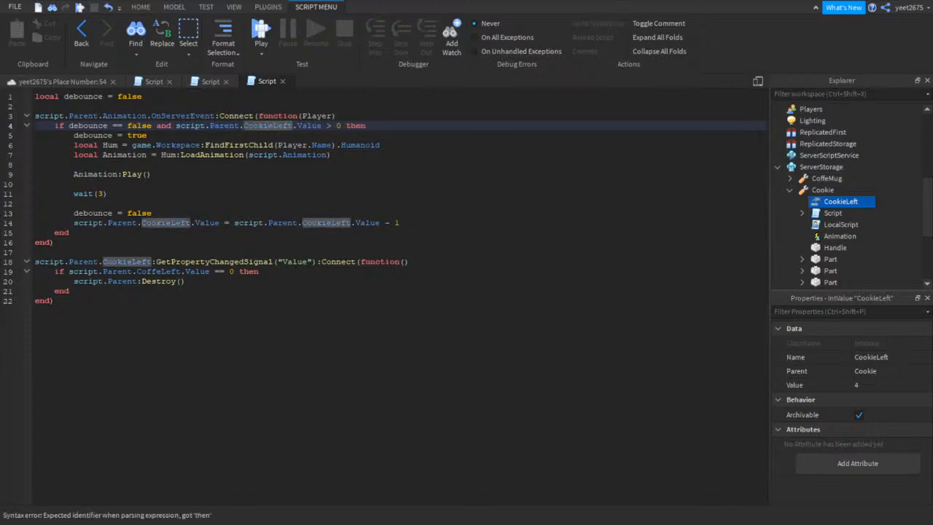
# Play-test the place by taking a Cookie from the counter and using it repeatedly to try the eating animation
pyautogui.click(260, 30)
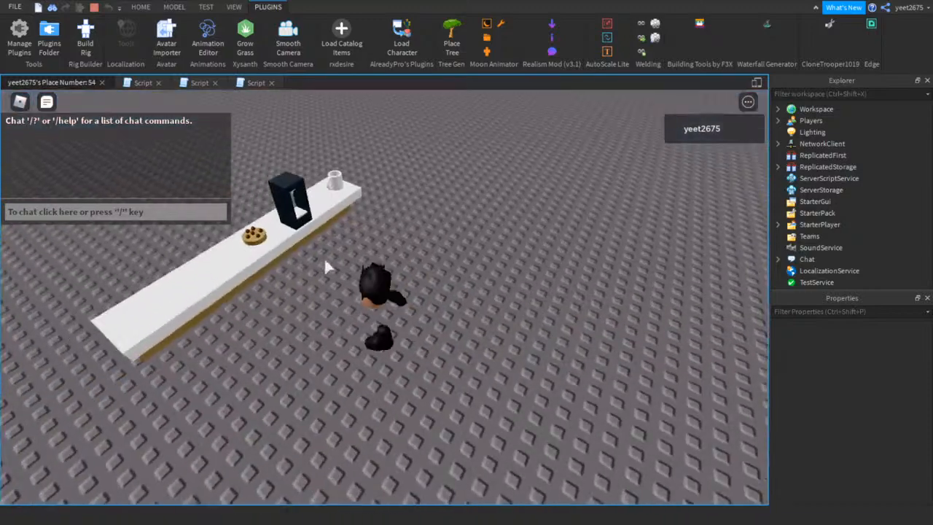
pyautogui.press('a')
pyautogui.click(306, 265)
pyautogui.press('d')
pyautogui.moveTo(502, 283); pyautogui.dragTo(500, 290, button='right')
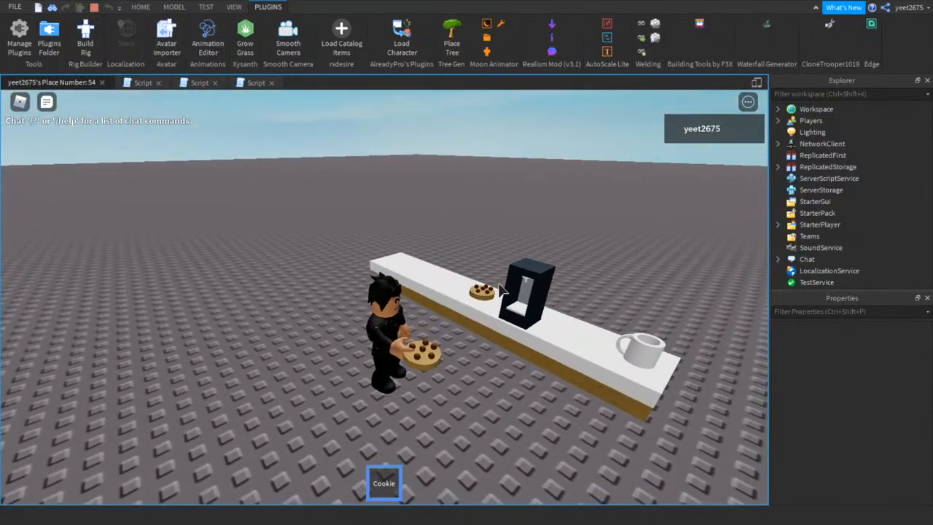
pyautogui.click(494, 288)
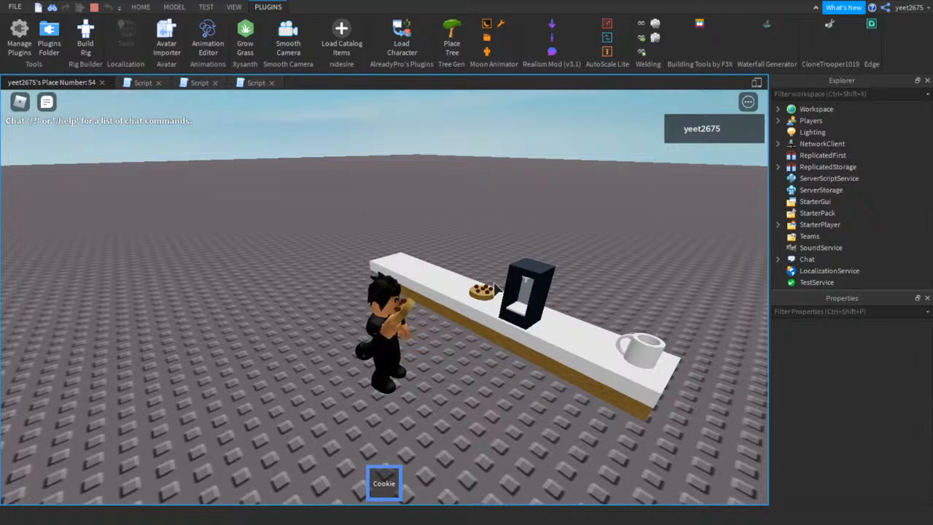
pyautogui.moveTo(495, 285); pyautogui.dragTo(513, 288, button='right')
pyautogui.click(494, 288)
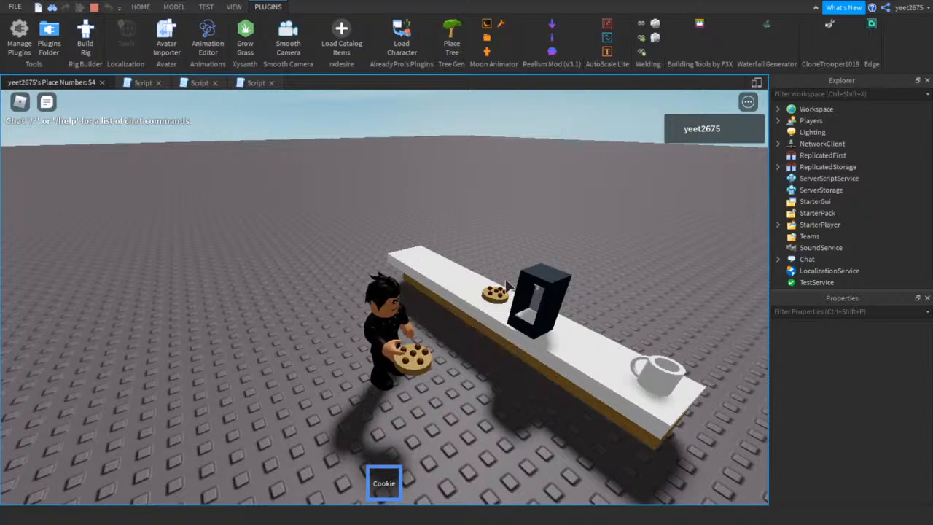
pyautogui.moveTo(508, 284); pyautogui.dragTo(508, 285, button='right')
# Check the running play-test's Output log and follow its error to line 19 of the Cookie script
pyautogui.click(174, 7)
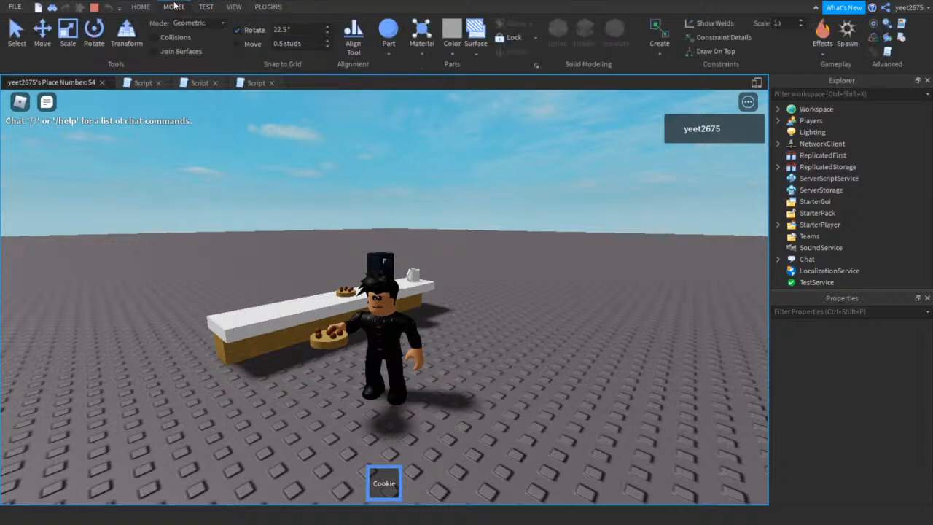
pyautogui.click(232, 7)
pyautogui.click(179, 24)
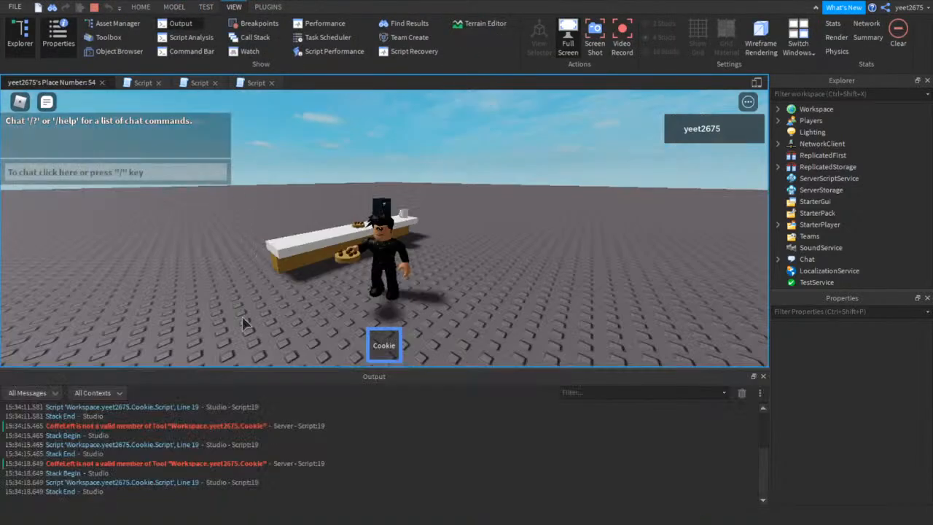
pyautogui.click(243, 428)
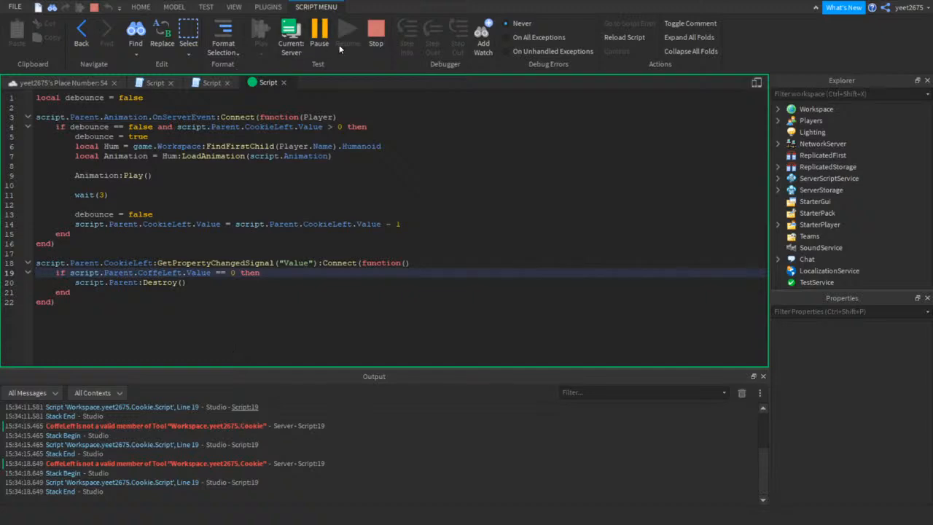
# Stop the play-test and change CoffeLeft in the line 19 condition to CookieLeft
pyautogui.click(381, 35)
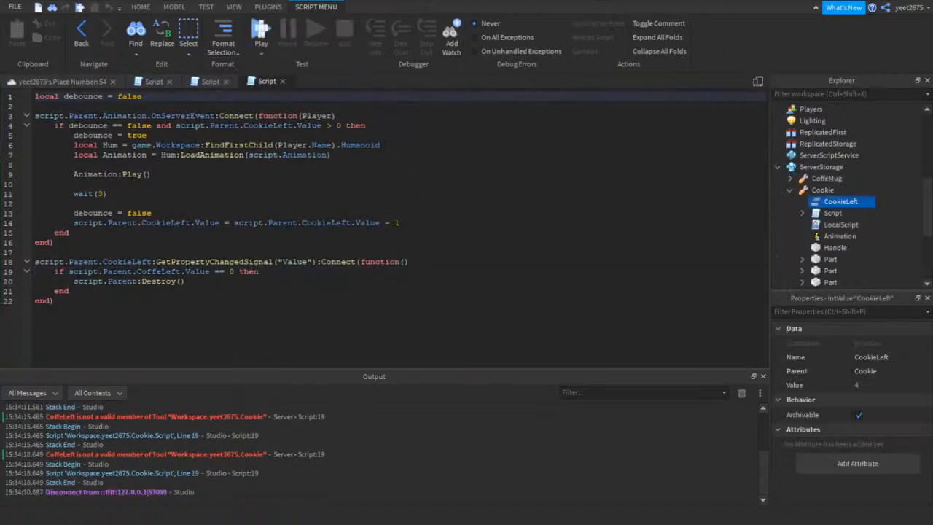
pyautogui.doubleClick(157, 271)
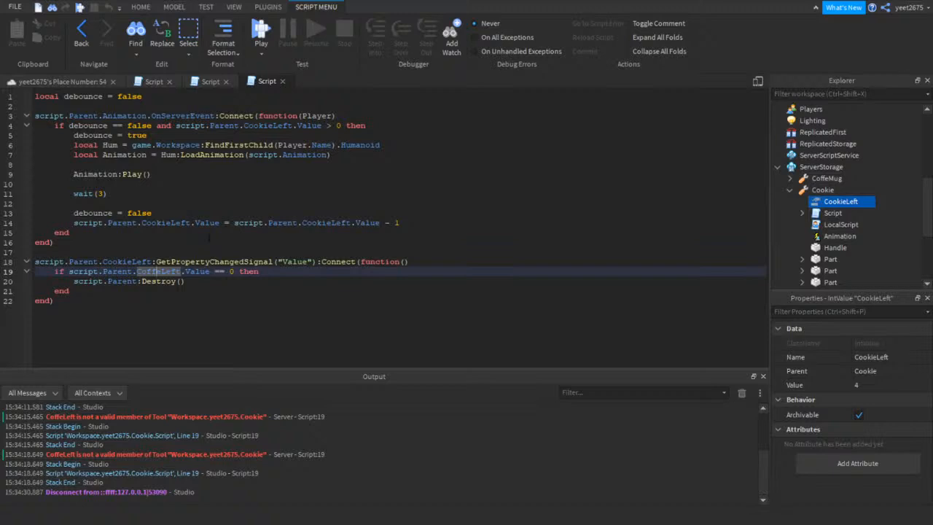
pyautogui.write('CookieLeft')
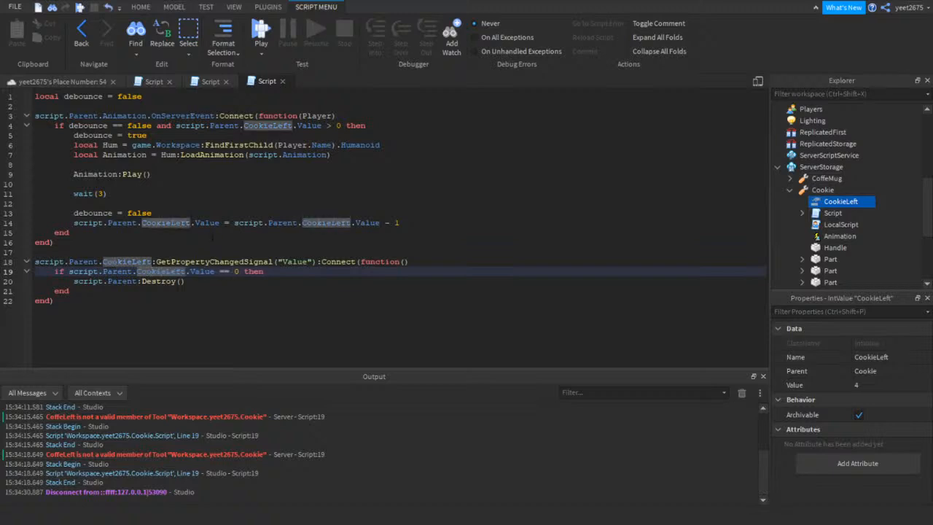
# Play-test again, taking a Cookie from the counter and eating it while walking around until it is used up
pyautogui.click(259, 29)
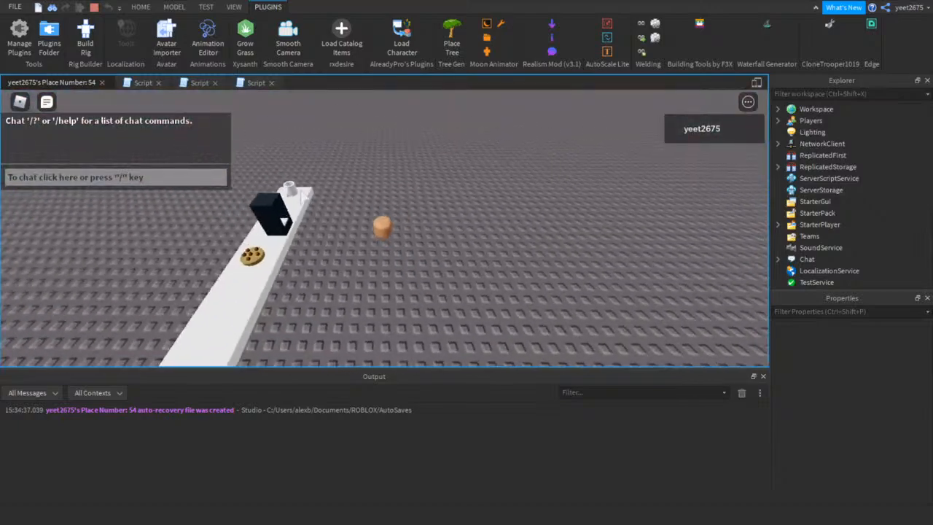
pyautogui.click(295, 263)
pyautogui.moveTo(453, 224); pyautogui.dragTo(448, 222, button='right')
pyautogui.press('s')
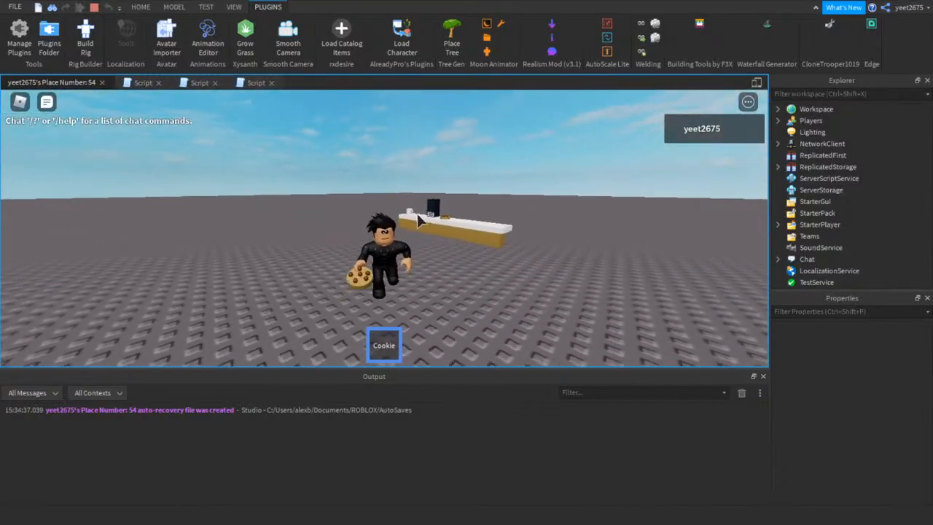
pyautogui.press('s')
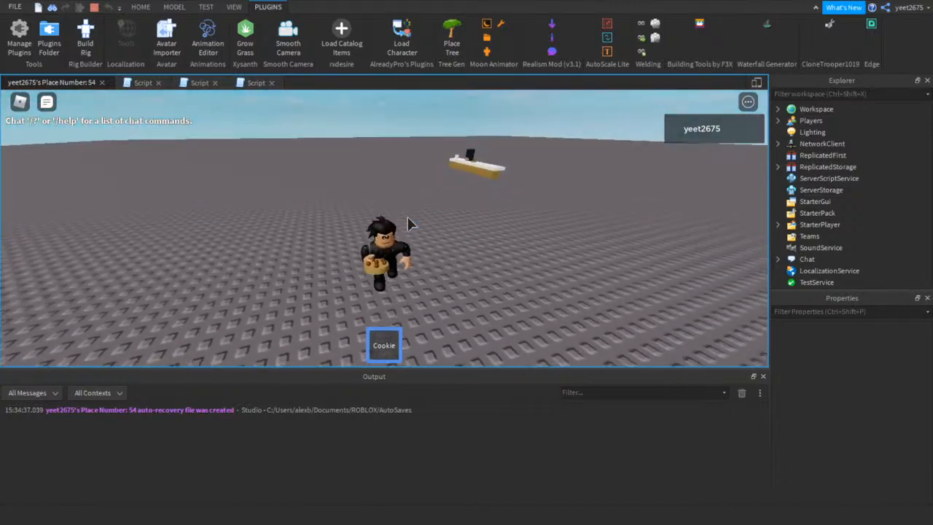
pyautogui.press('s')
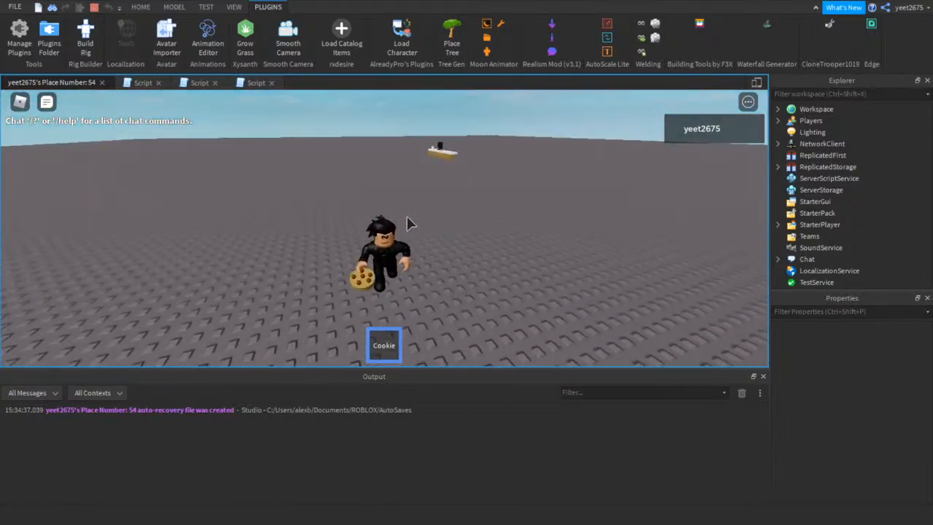
pyautogui.click(407, 215)
pyautogui.press('s')
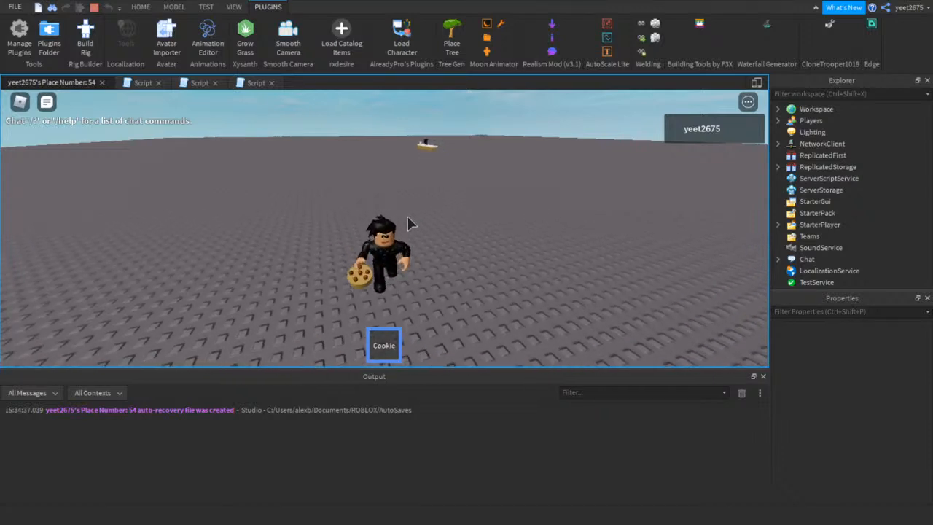
pyautogui.click(407, 215)
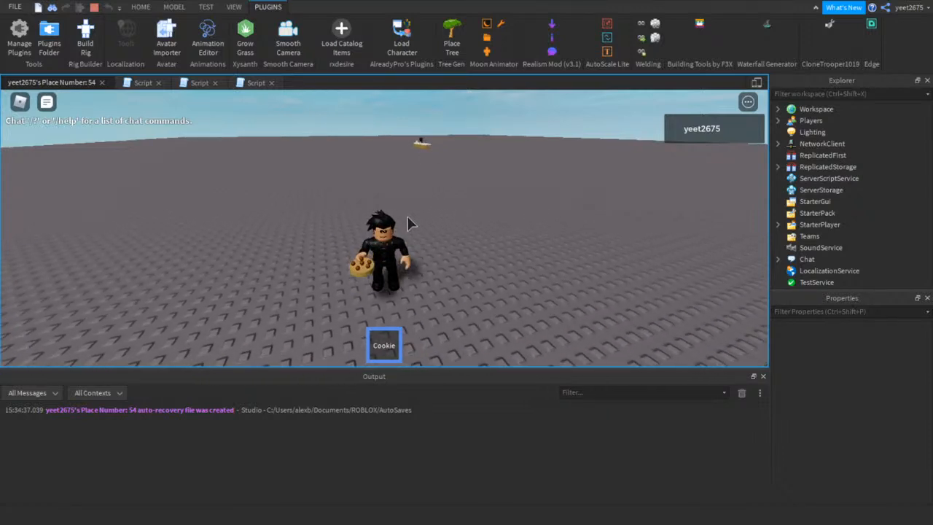
pyautogui.press('w')
pyautogui.moveTo(407, 216); pyautogui.dragTo(371, 207, button='right')
pyautogui.press('w')
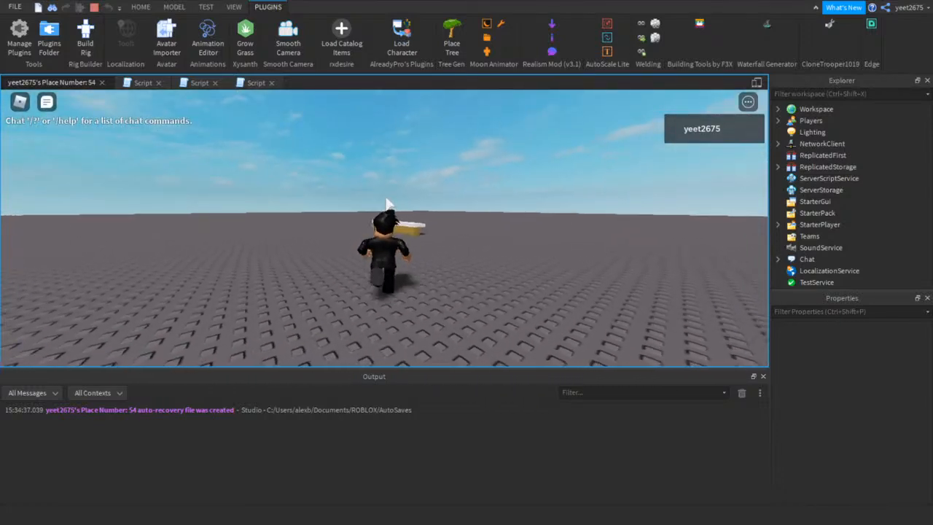
# Close the Output log and bring the character back to the counter to take a CoffeMug
pyautogui.click(763, 377)
pyautogui.moveTo(581, 215); pyautogui.dragTo(576, 223, button='right')
pyautogui.press('space')
pyautogui.press('space')
pyautogui.press('w')
pyautogui.press('s')
pyautogui.press('space')
pyautogui.press('w')
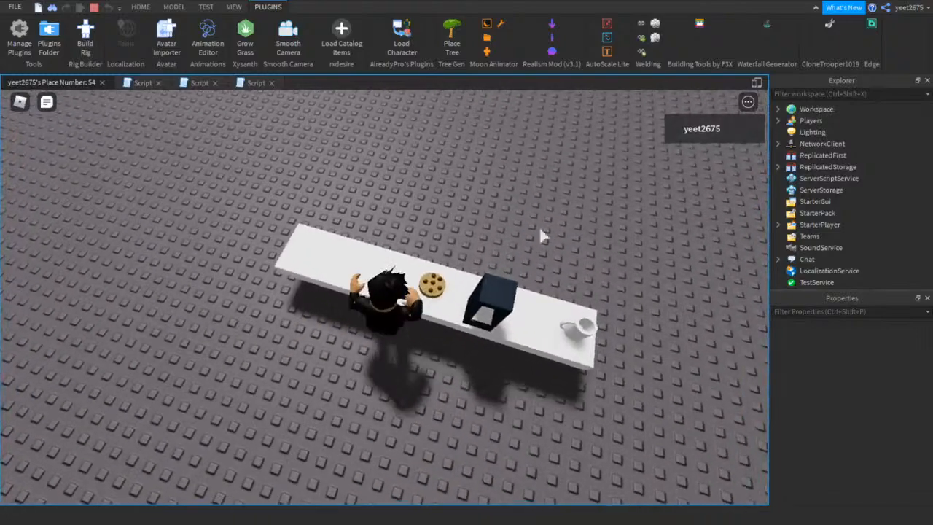
pyautogui.press('s')
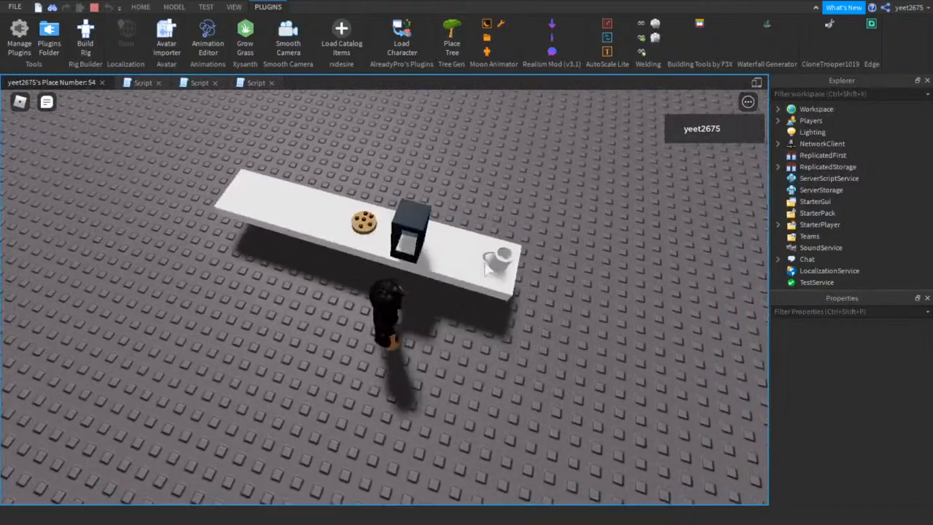
pyautogui.click(501, 264)
pyautogui.press('w')
pyautogui.press('s')
pyautogui.press('d')
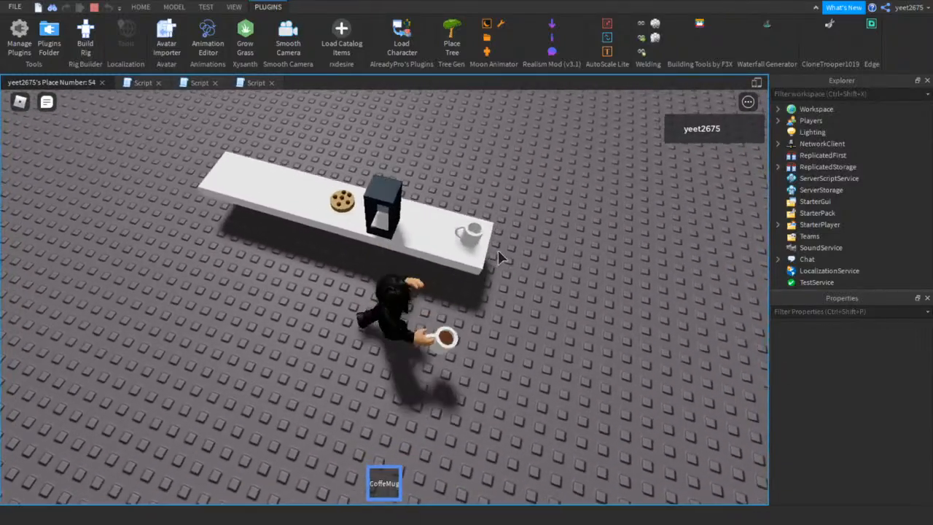
# Take a Cookie as a second item and alternate between using it and drinking from the CoffeMug
pyautogui.press('a')
pyautogui.press('d')
pyautogui.press('s')
pyautogui.click(543, 257)
pyautogui.moveTo(544, 257); pyautogui.dragTo(543, 258, button='right')
pyautogui.moveTo(512, 246); pyautogui.dragTo(568, 290, button='right')
pyautogui.click(492, 279)
pyautogui.press('1')
pyautogui.click(486, 276)
pyautogui.press('2')
pyautogui.click(530, 265)
pyautogui.press('1')
pyautogui.press('2')
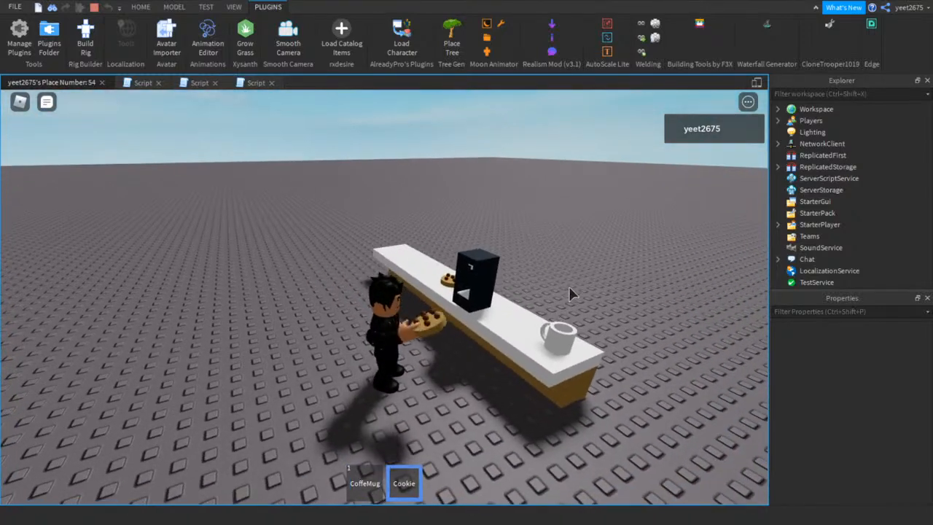
pyautogui.click(568, 290)
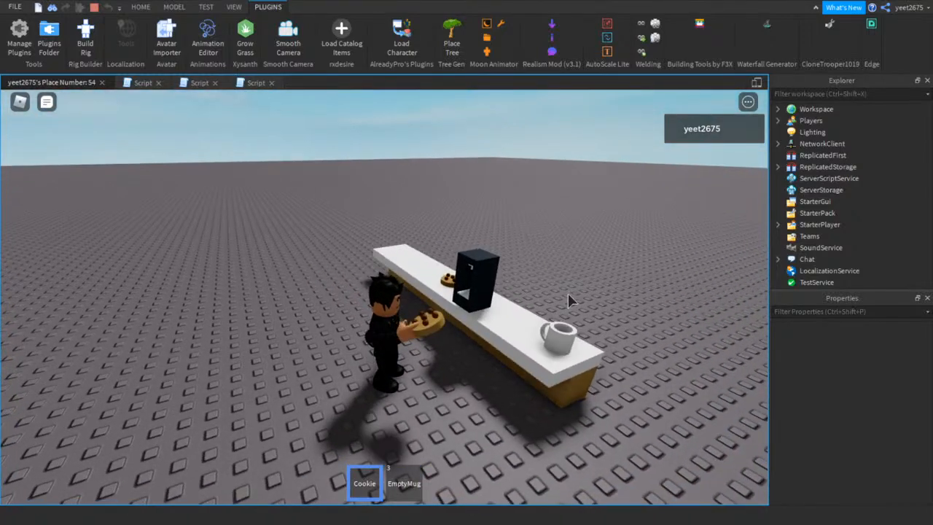
# Switch between the Cookie and the EmptyMug, then eat the rest of the Cookie
pyautogui.press('2')
pyautogui.press('2')
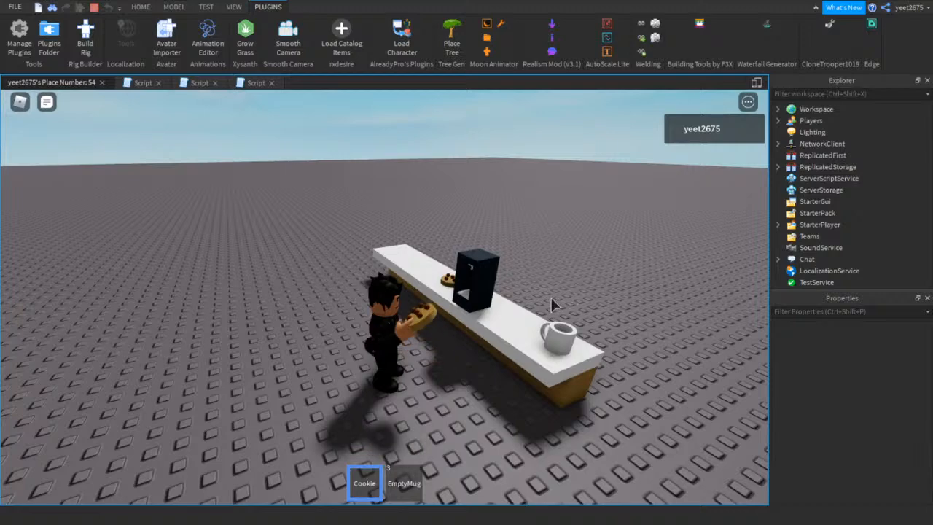
pyautogui.press('2')
pyautogui.press('3')
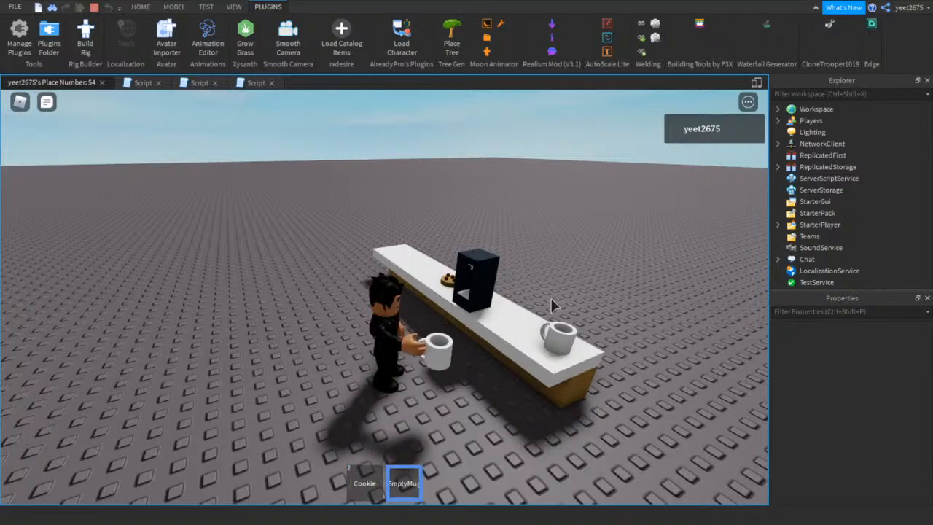
pyautogui.moveTo(552, 306); pyautogui.dragTo(552, 306, button='right')
pyautogui.press('2')
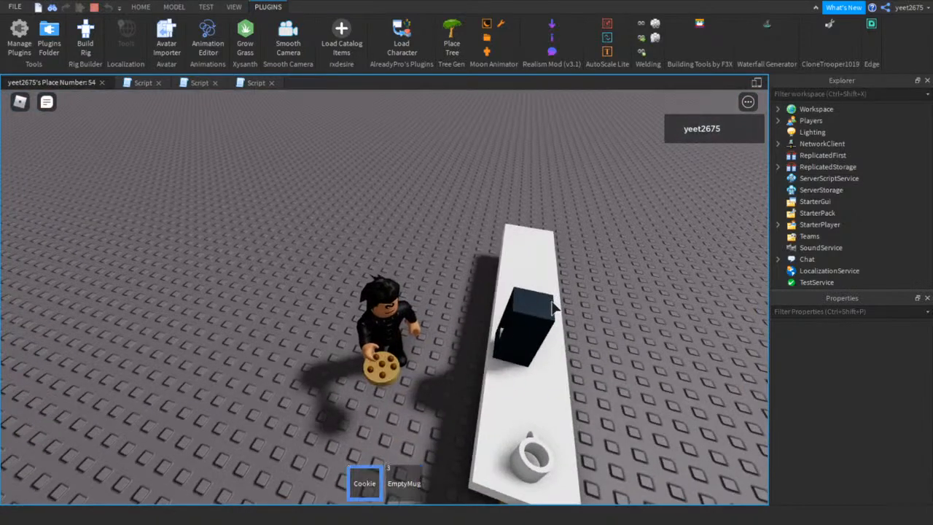
pyautogui.click(551, 306)
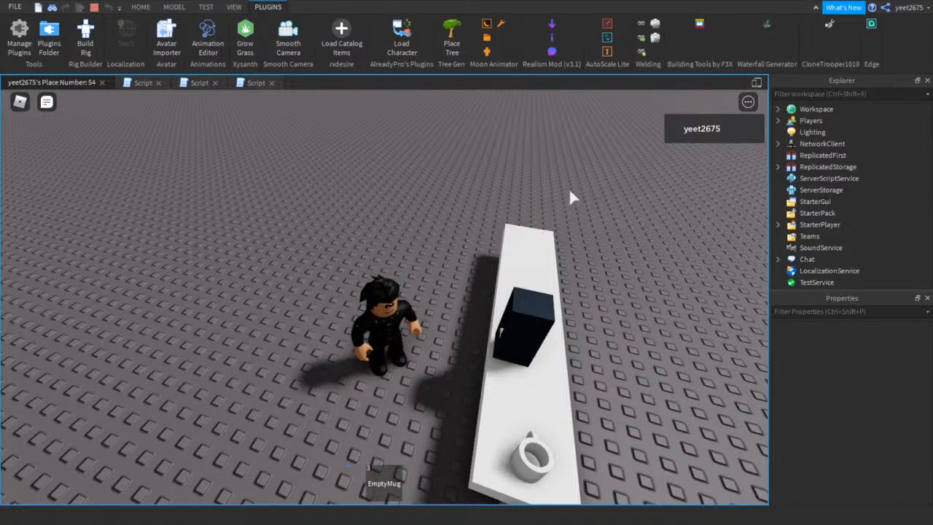
# Walk away from the counter and try equipping and putting away the EmptyMug
pyautogui.moveTo(571, 189); pyautogui.dragTo(571, 189, button='right')
pyautogui.press('w')
pyautogui.press('3')
pyautogui.moveTo(403, 209); pyautogui.dragTo(402, 210, button='right')
pyautogui.press('3')
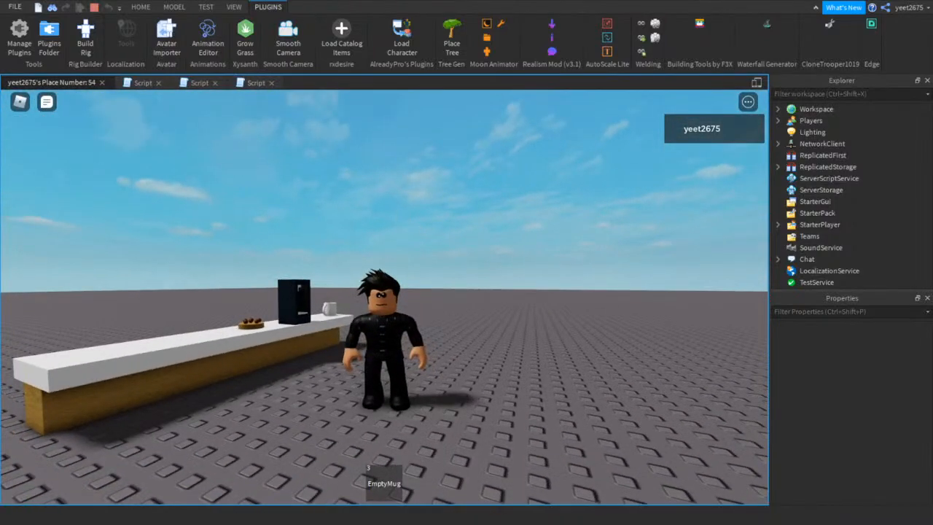